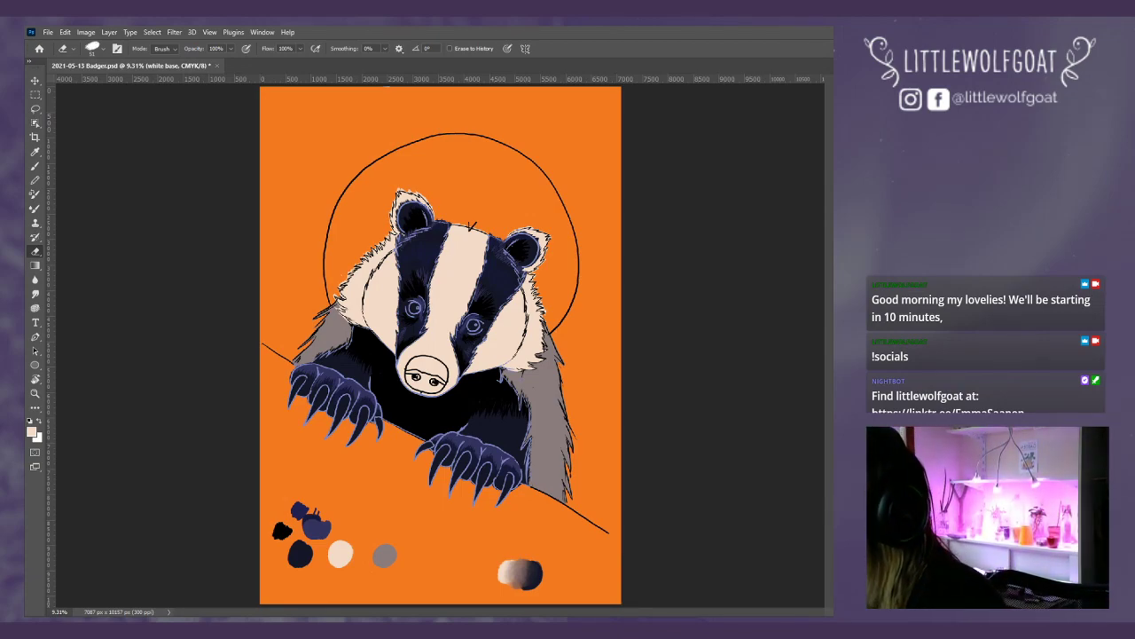
- Zoom the canvas in three steps to 25% and scroll up to frame the badger's head
{"action": "left_click", "coordinate": [209, 32]}
{"action": "mouse_move", "coordinate": [234, 31]}
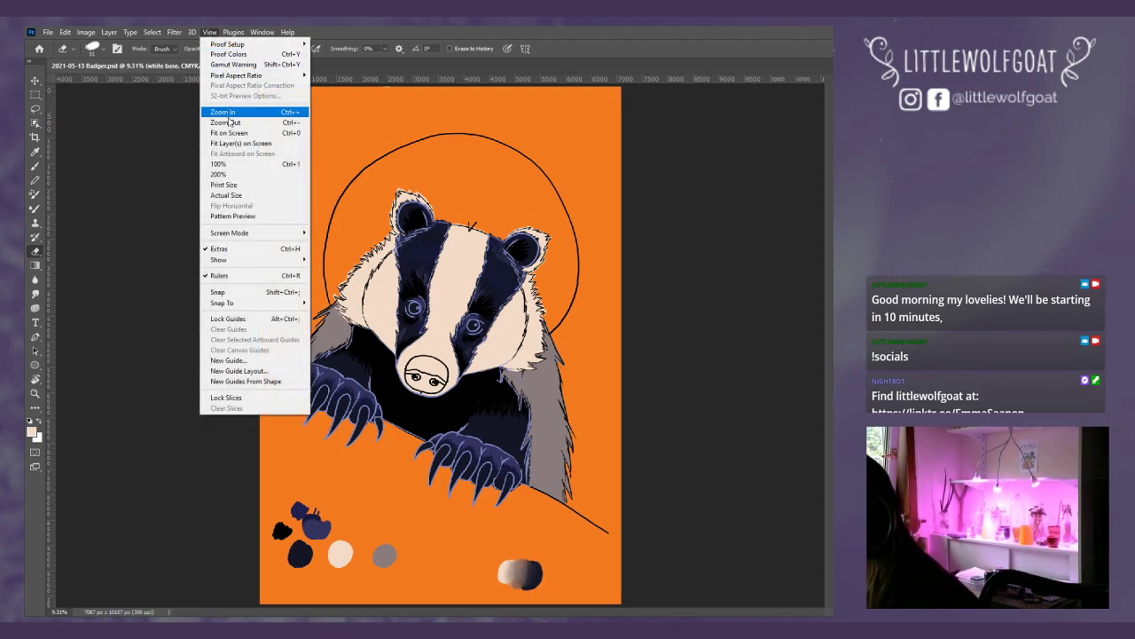
{"action": "key", "text": "Escape"}
{"action": "left_click", "coordinate": [210, 33]}
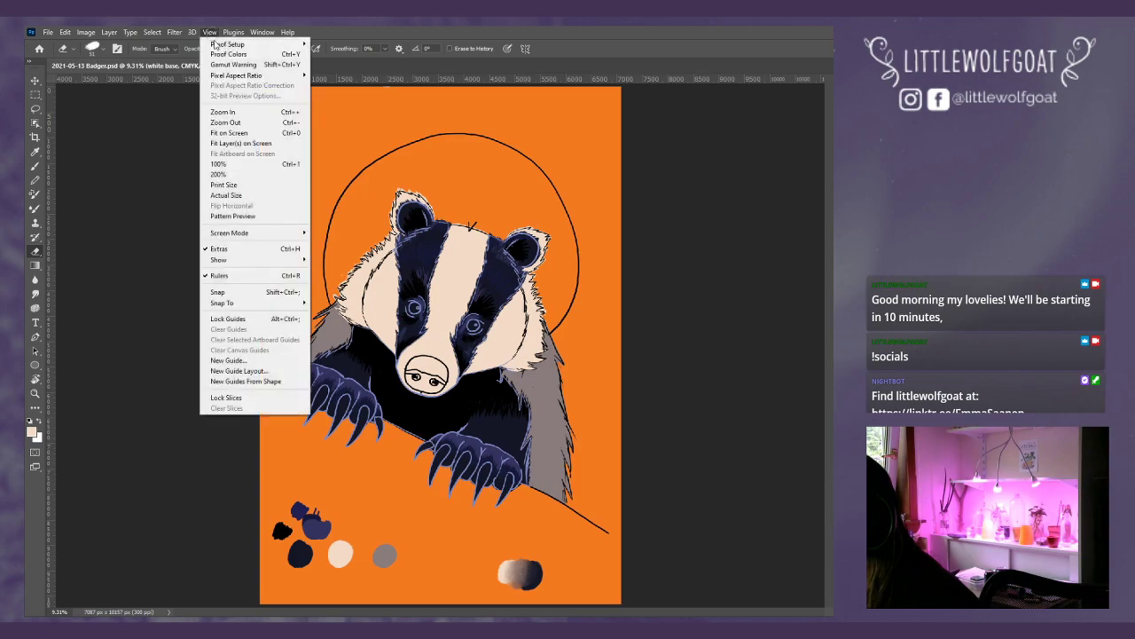
{"action": "left_click", "coordinate": [223, 113]}
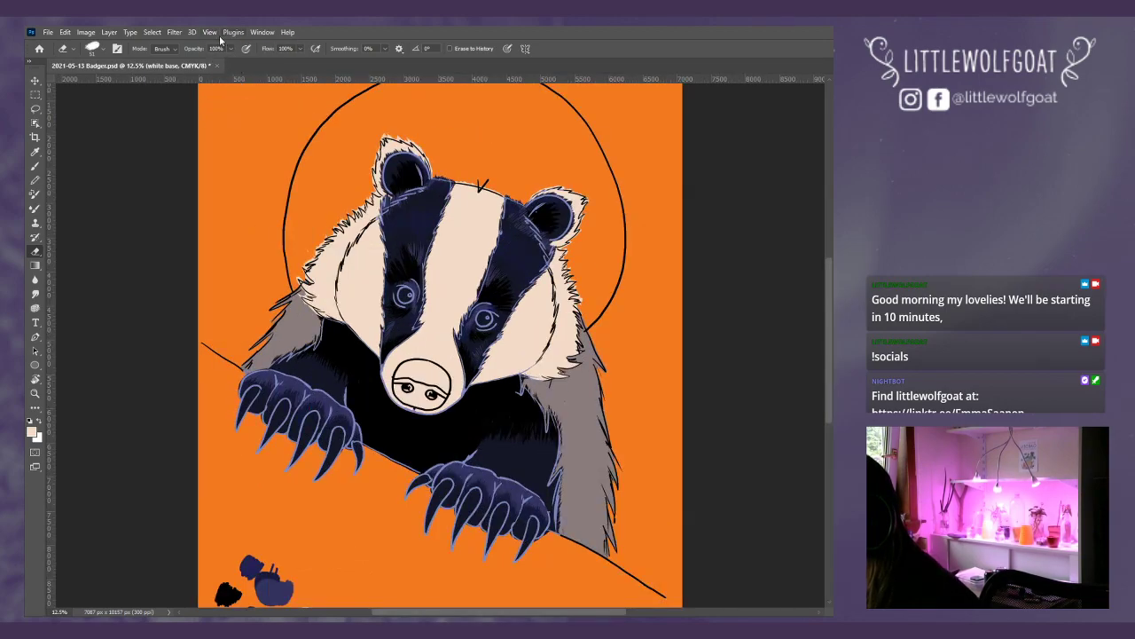
{"action": "left_click", "coordinate": [209, 32]}
{"action": "left_click", "coordinate": [224, 113]}
{"action": "left_click", "coordinate": [210, 32]}
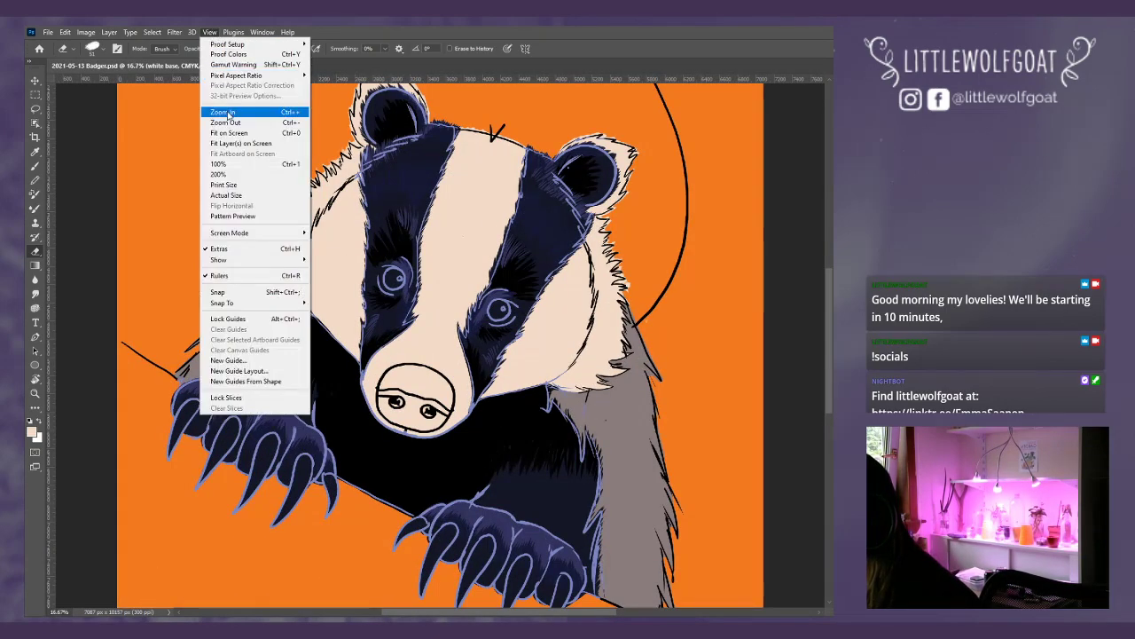
{"action": "left_click", "coordinate": [224, 113]}
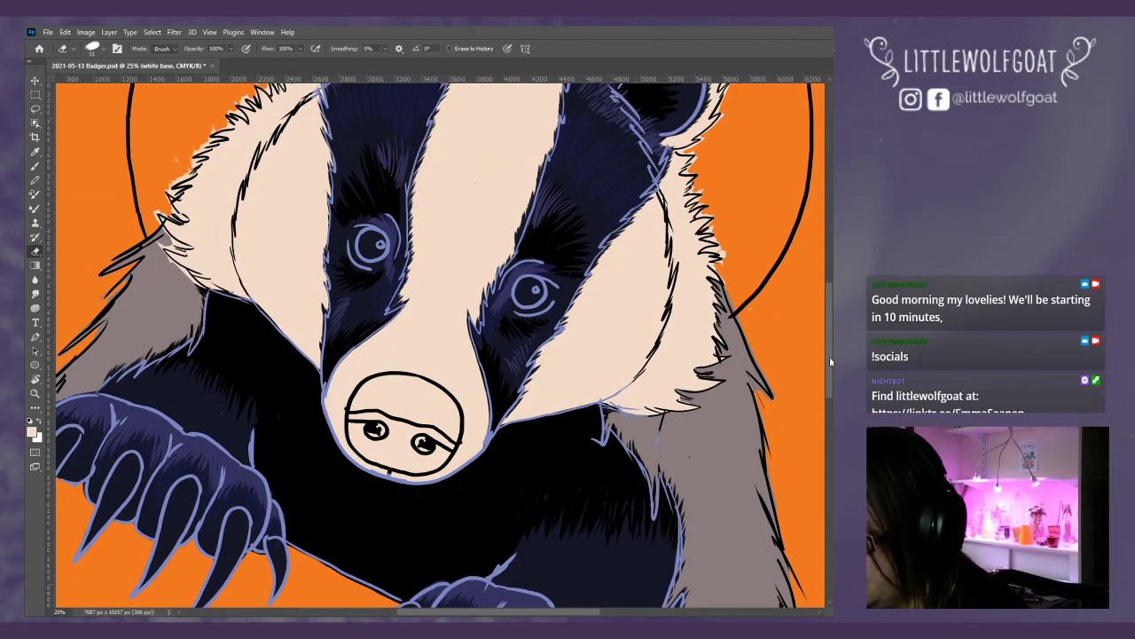
{"action": "left_click_drag", "start_coordinate": [829, 357], "coordinate": [830, 329]}
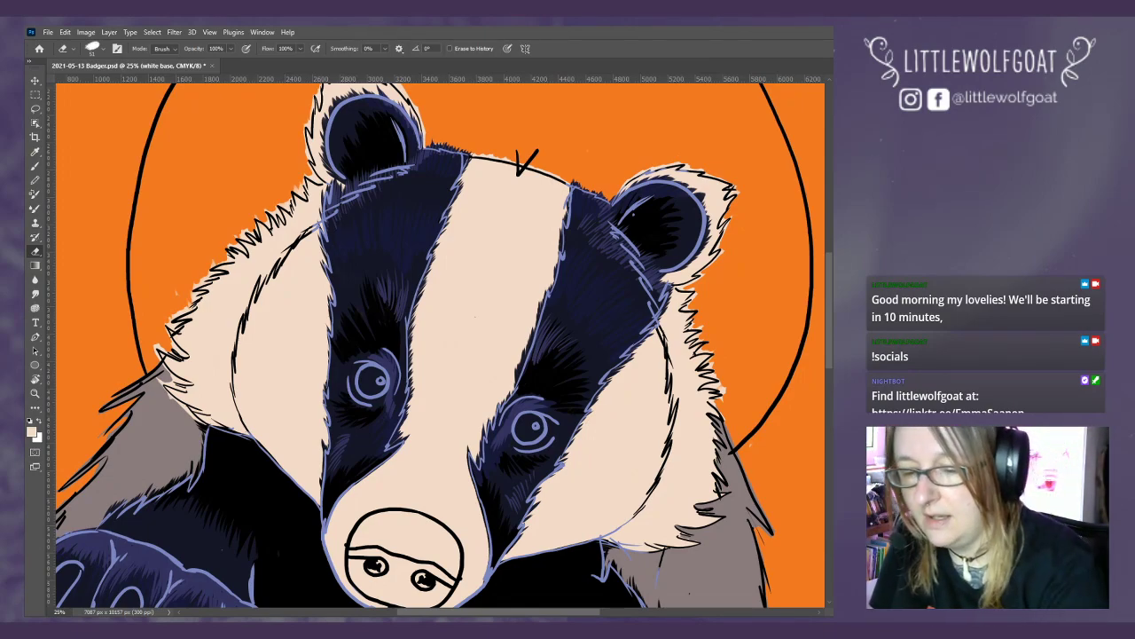
{"action": "mouse_move", "coordinate": [827, 303]}
{"action": "left_mouse_down"}
{"action": "mouse_move", "coordinate": [830, 331]}
{"action": "mouse_move", "coordinate": [831, 311]}
{"action": "left_mouse_up"}
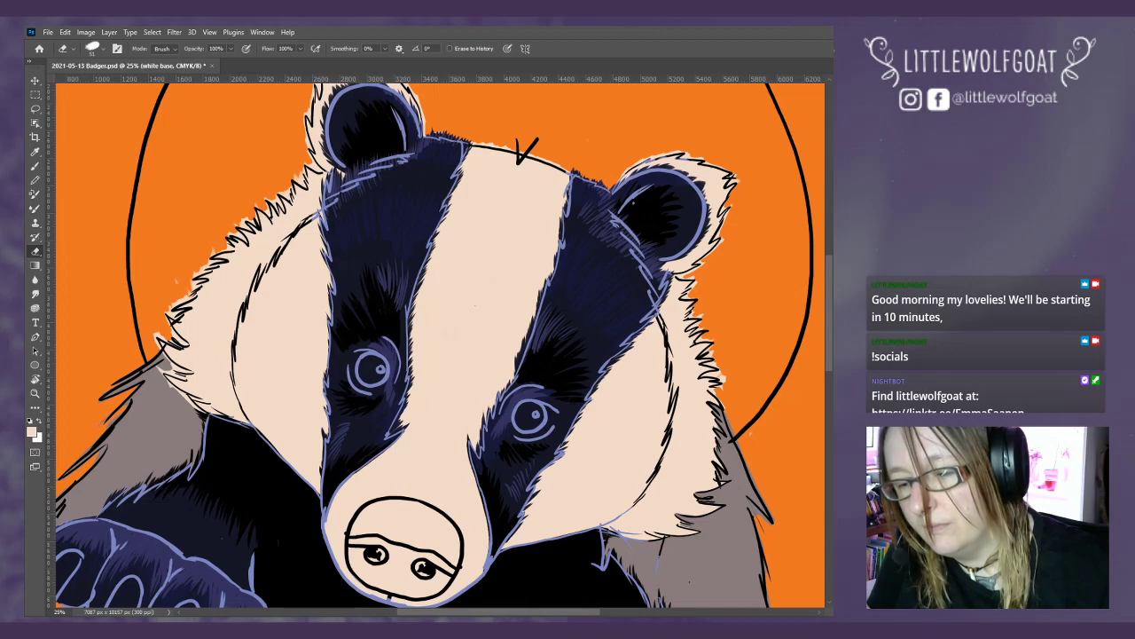
{"action": "key", "text": "ctrl+alt+j"}
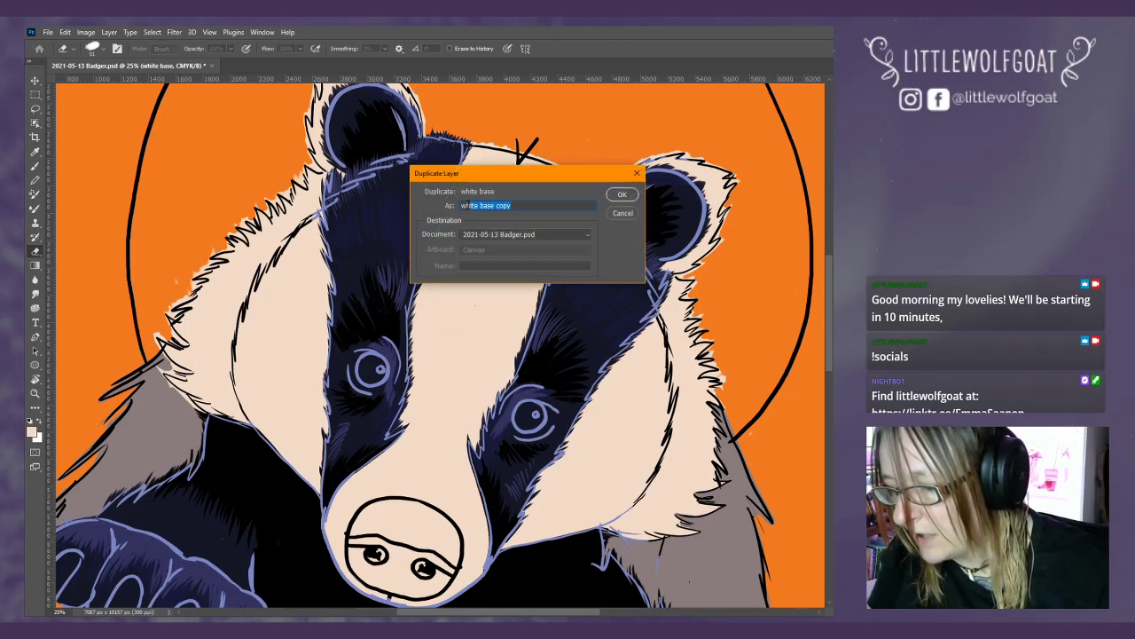
- Name the duplicated white layer 'white dark 1', then switch to the colours layer
{"action": "left_click", "coordinate": [525, 206]}
{"action": "left_click_drag", "start_coordinate": [525, 206], "coordinate": [482, 206]}
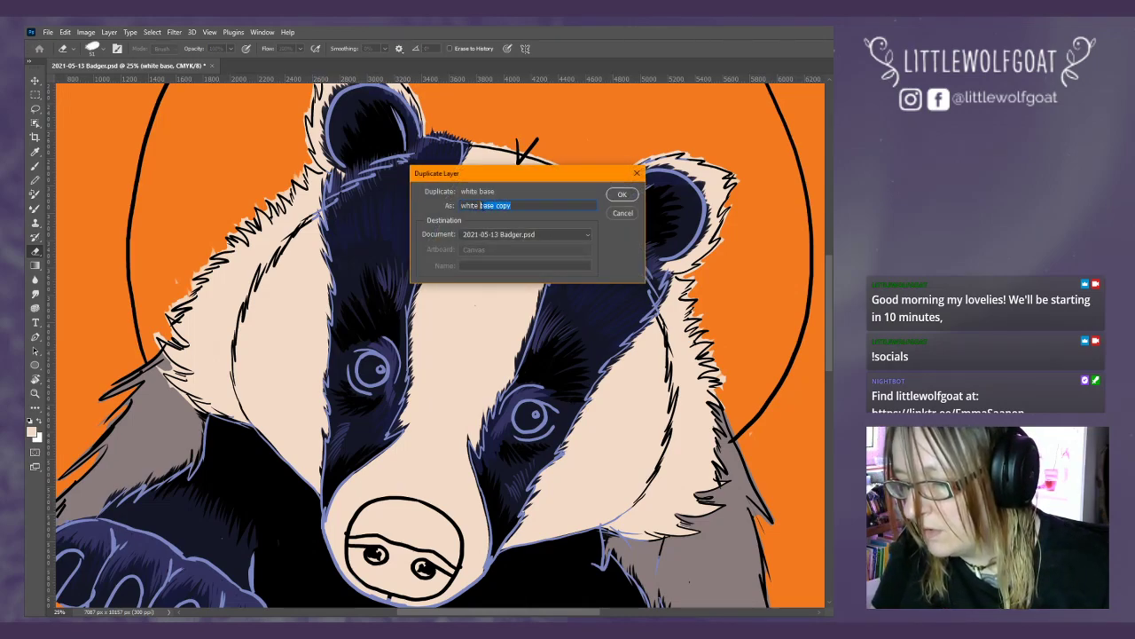
{"action": "type", "text": "da"}
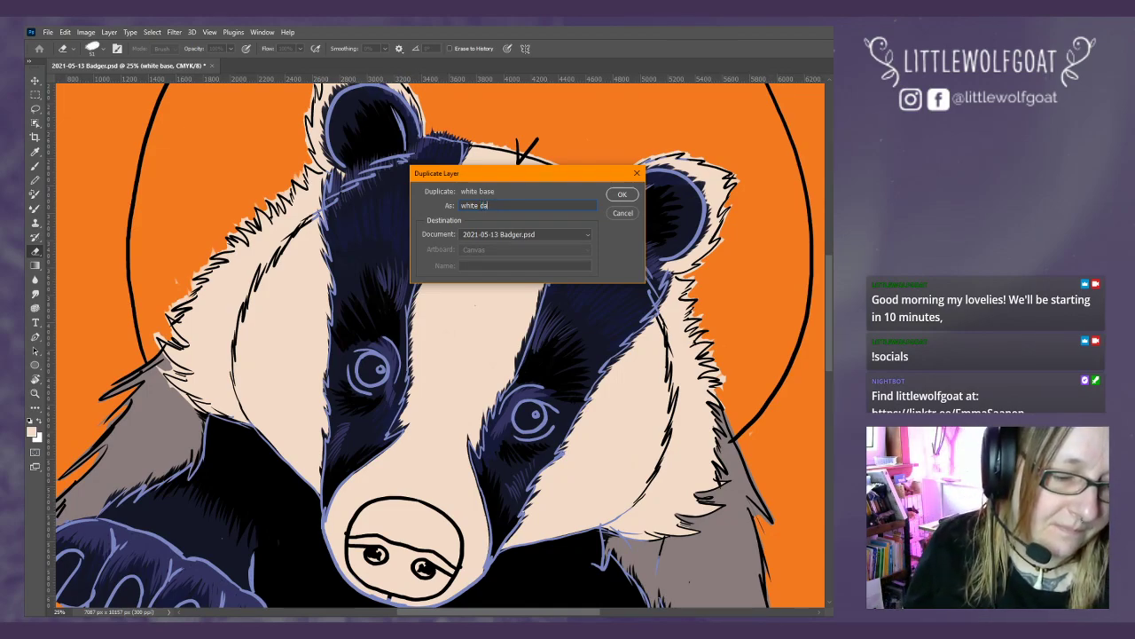
{"action": "type", "text": "rk 1"}
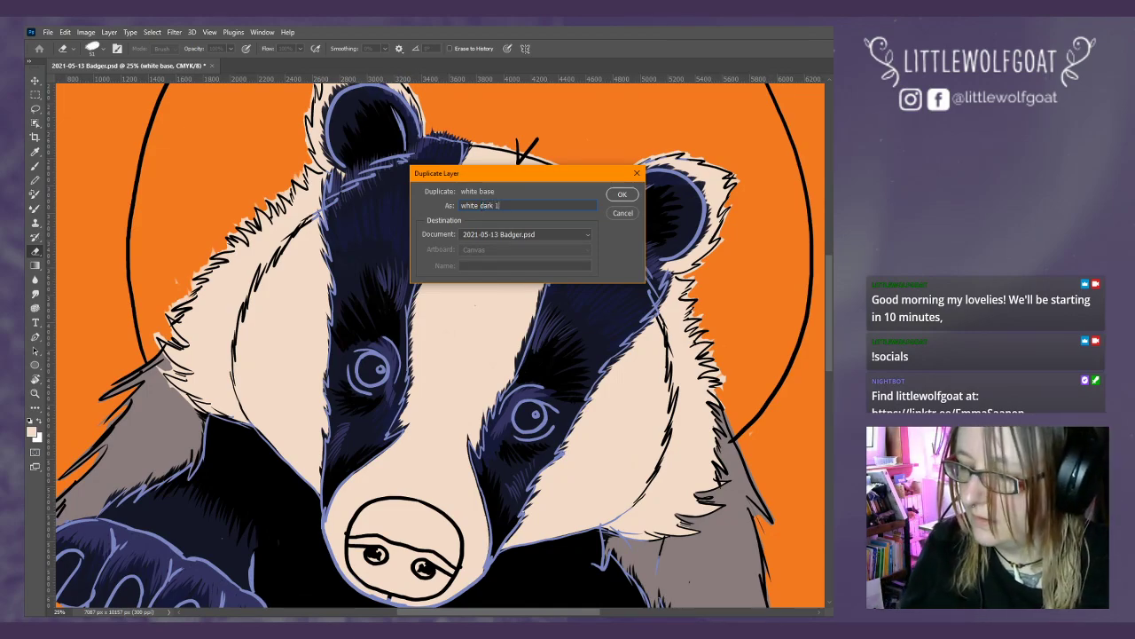
{"action": "key", "text": "Return"}
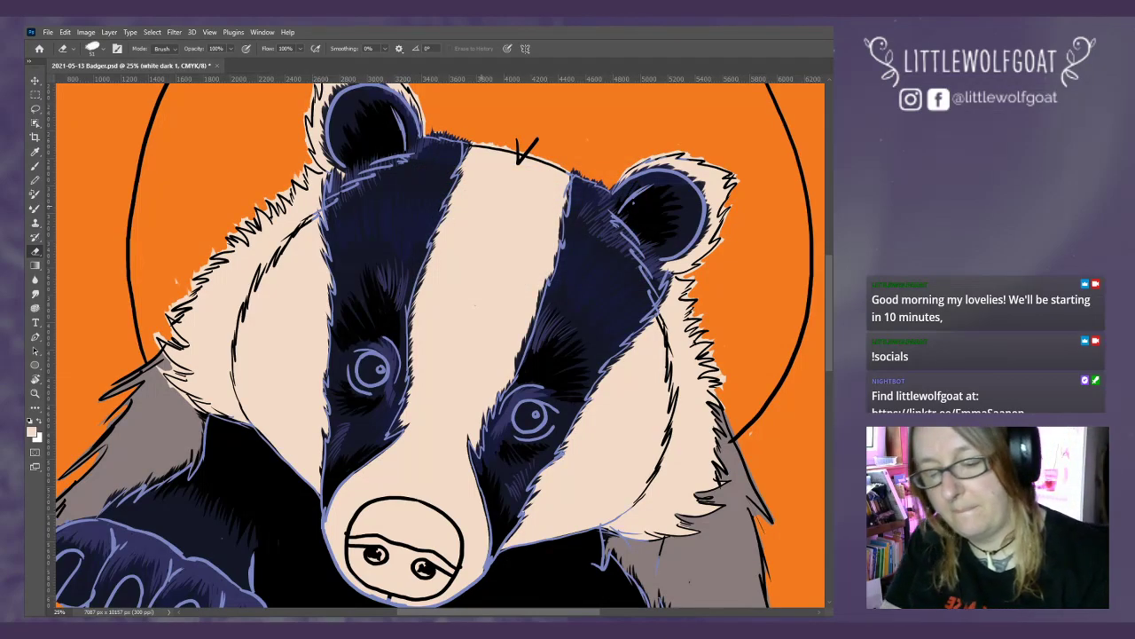
{"action": "key", "text": "ctrl+z"}
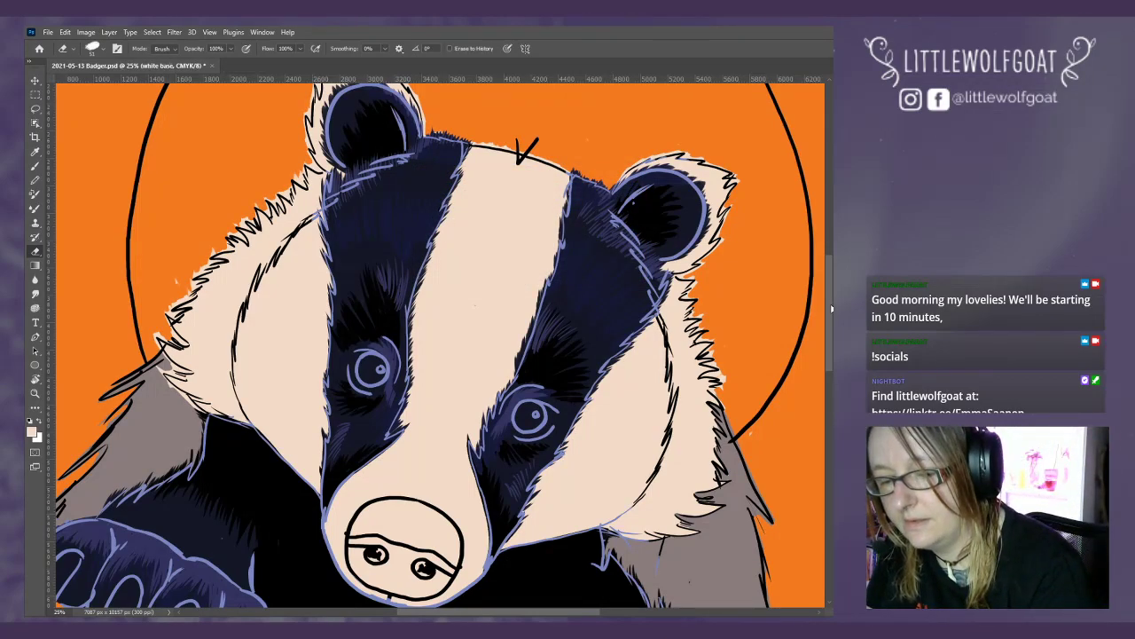
{"action": "key", "text": "ctrl+z"}
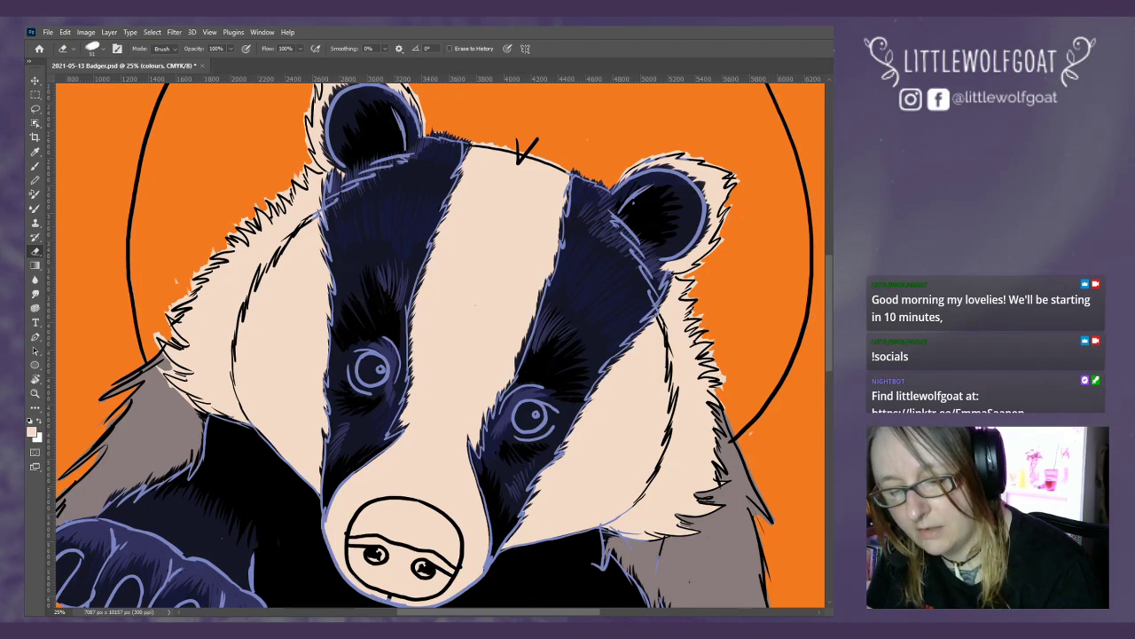
- On the colours layer, brush a pale cream disc above the head with a duller patch on its right
{"action": "key", "text": "ctrl+z"}
{"action": "left_click_drag", "start_coordinate": [829, 338], "coordinate": [813, 279]}
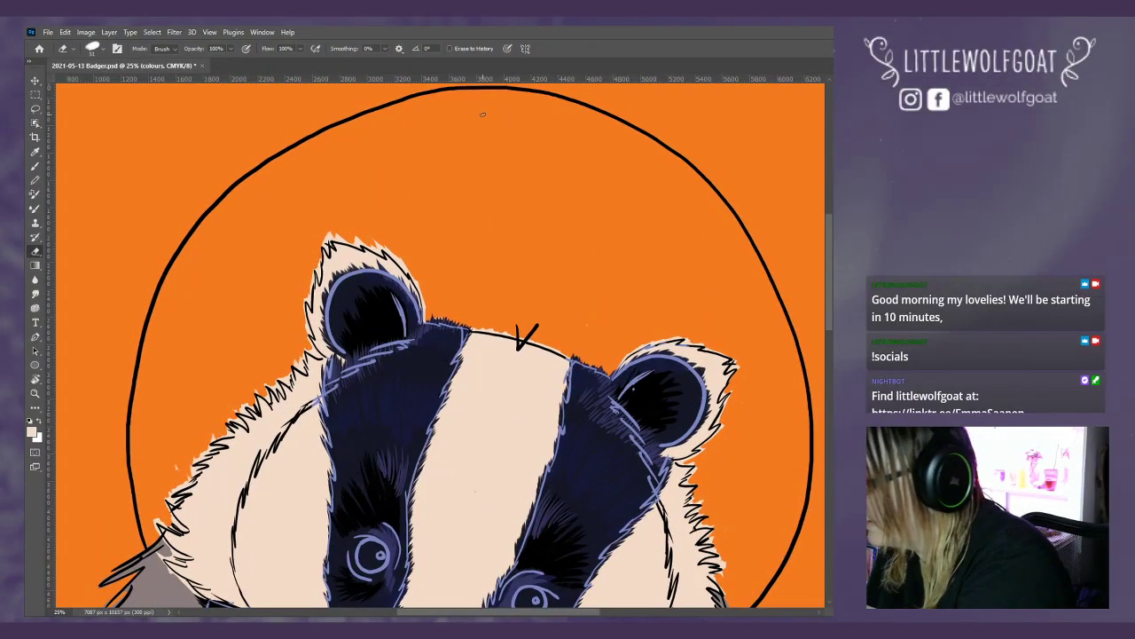
{"action": "left_click", "coordinate": [35, 169]}
{"action": "left_click", "coordinate": [91, 48]}
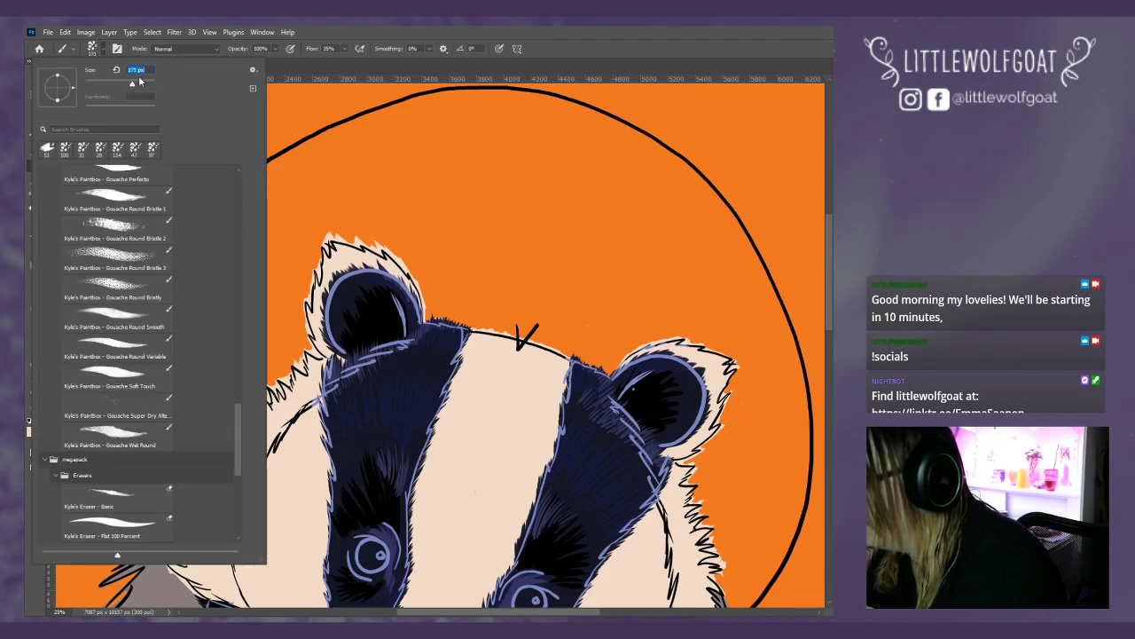
{"action": "left_click", "coordinate": [317, 93]}
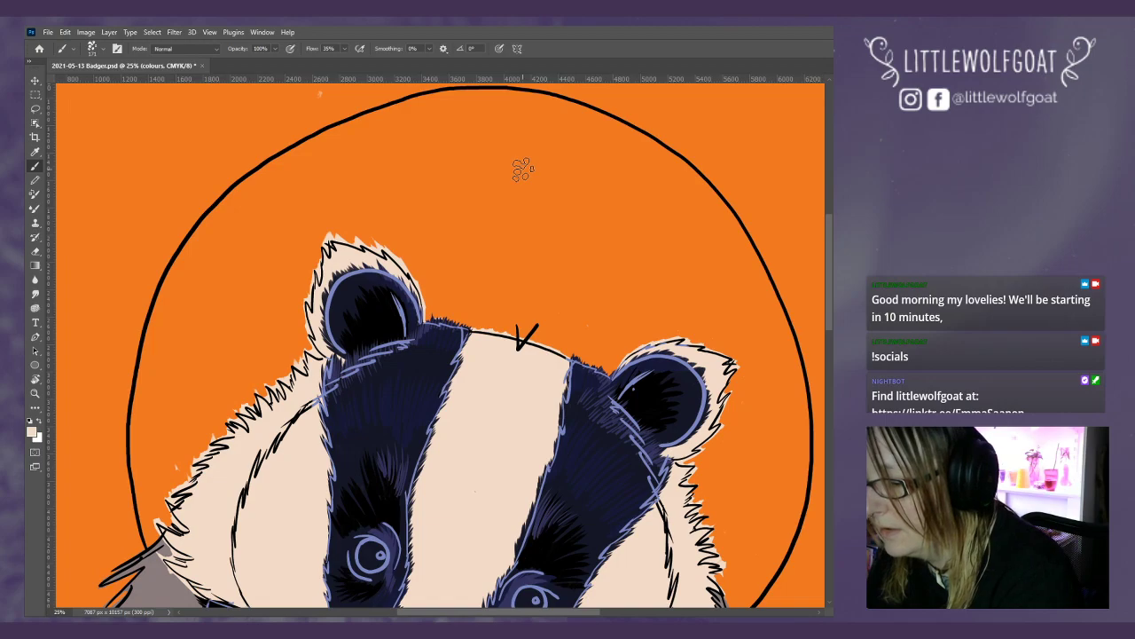
{"action": "mouse_move", "coordinate": [522, 171]}
{"action": "left_mouse_down"}
{"action": "mouse_move", "coordinate": [519, 188]}
{"action": "mouse_move", "coordinate": [524, 175]}
{"action": "mouse_move", "coordinate": [532, 189]}
{"action": "mouse_move", "coordinate": [516, 167]}
{"action": "left_mouse_up"}
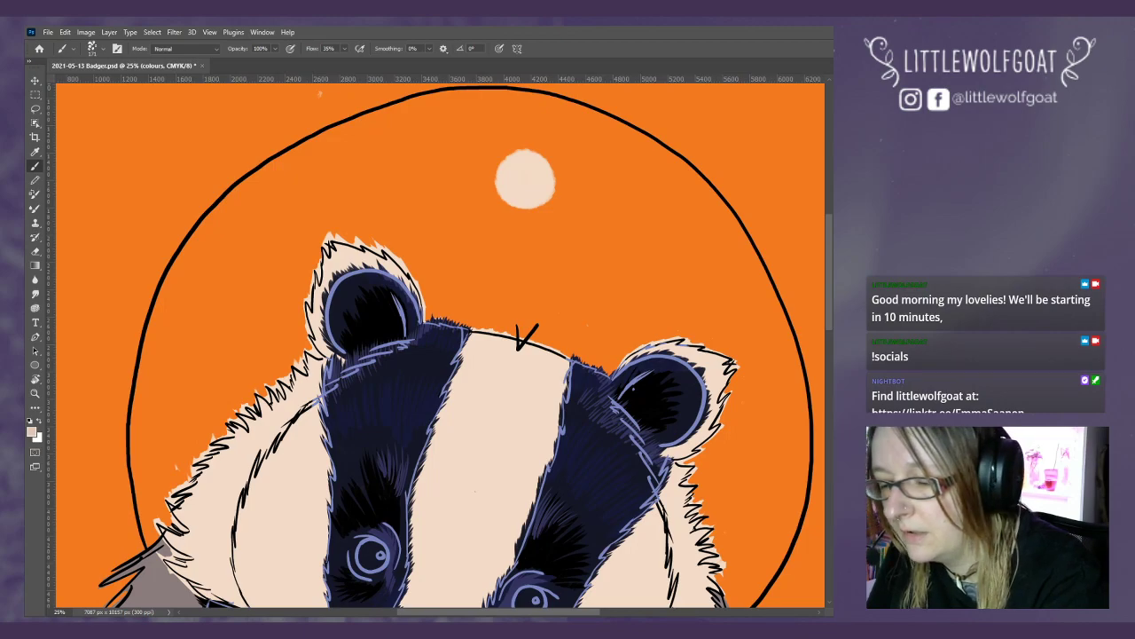
{"action": "mouse_move", "coordinate": [539, 195]}
{"action": "left_mouse_down"}
{"action": "mouse_move", "coordinate": [555, 167]}
{"action": "mouse_move", "coordinate": [550, 178]}
{"action": "mouse_move", "coordinate": [569, 187]}
{"action": "left_mouse_up"}
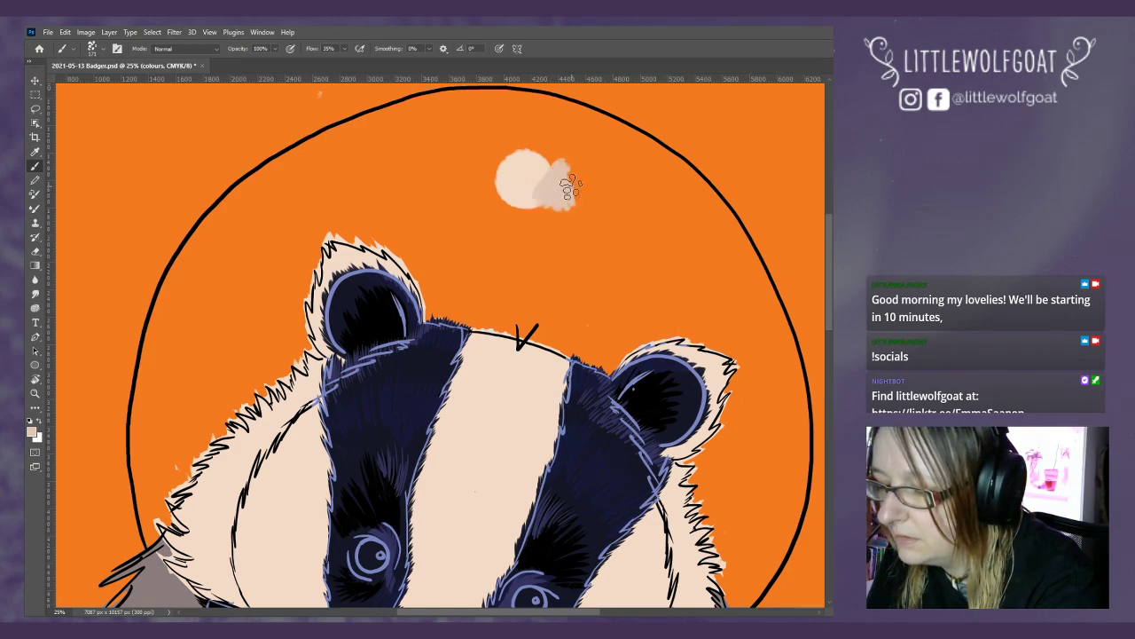
- Set the brush size to 50 px in the Brush Preset picker
{"action": "left_click", "coordinate": [94, 51]}
{"action": "left_click", "coordinate": [104, 85]}
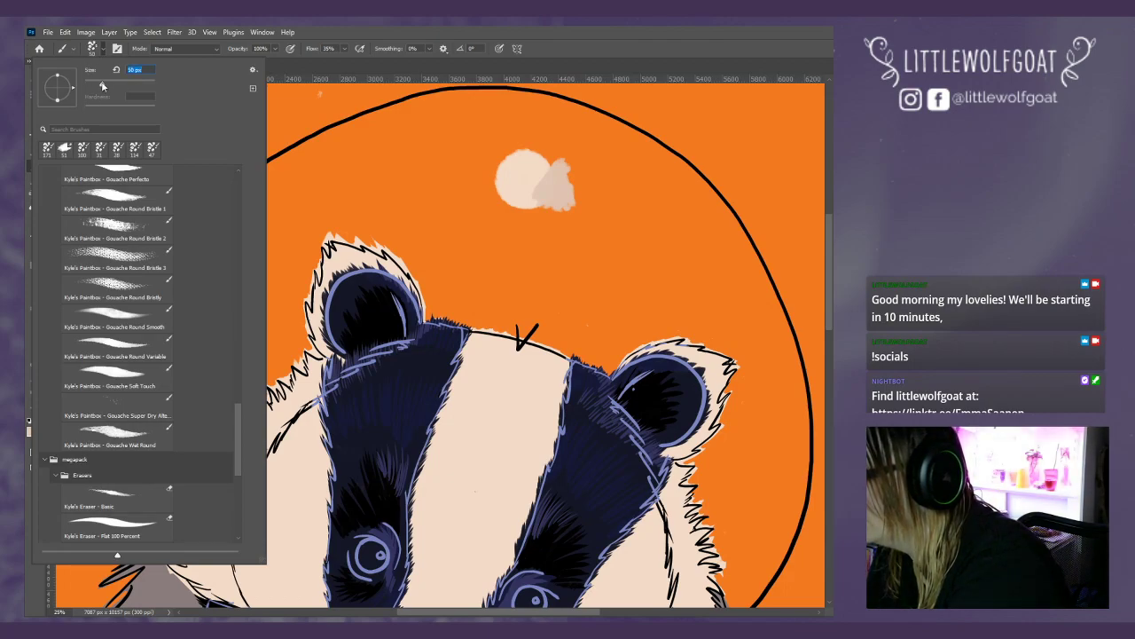
{"action": "left_click", "coordinate": [293, 98]}
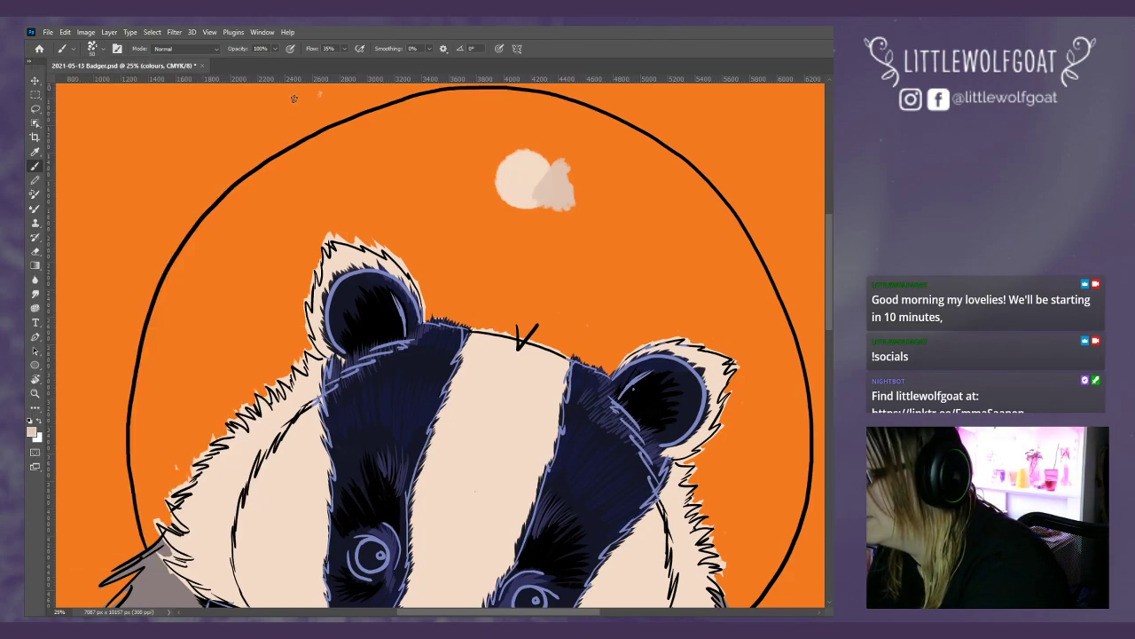
{"action": "left_click", "coordinate": [65, 32]}
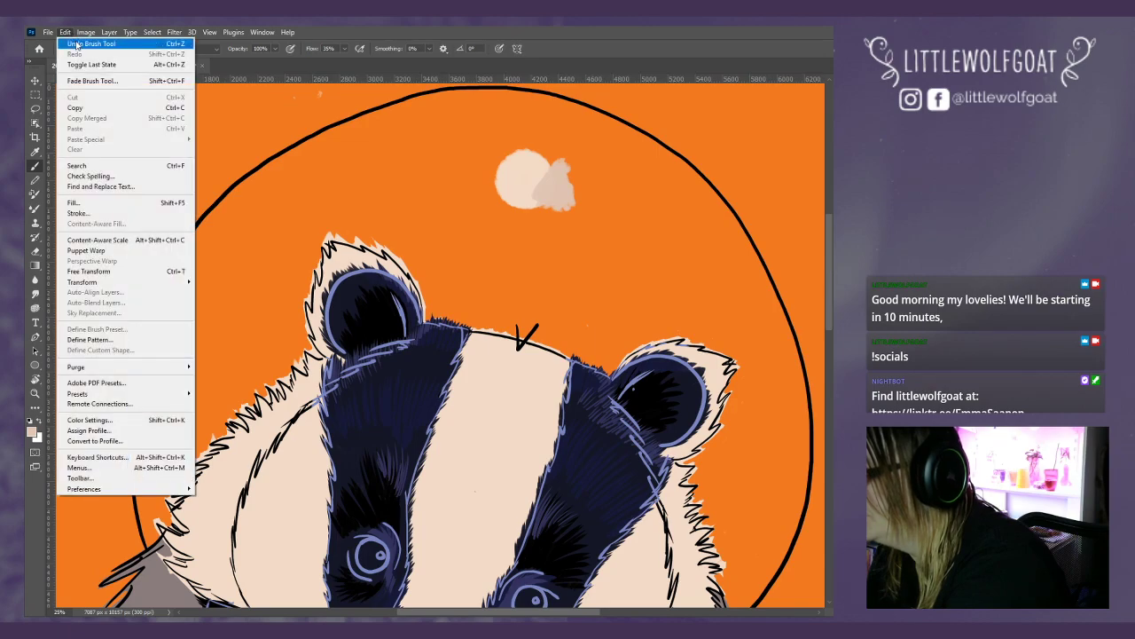
- Undo the duller patch, try a small pale stroke left of the disc, then undo that stroke too
{"action": "left_click", "coordinate": [80, 45]}
{"action": "left_click", "coordinate": [64, 32]}
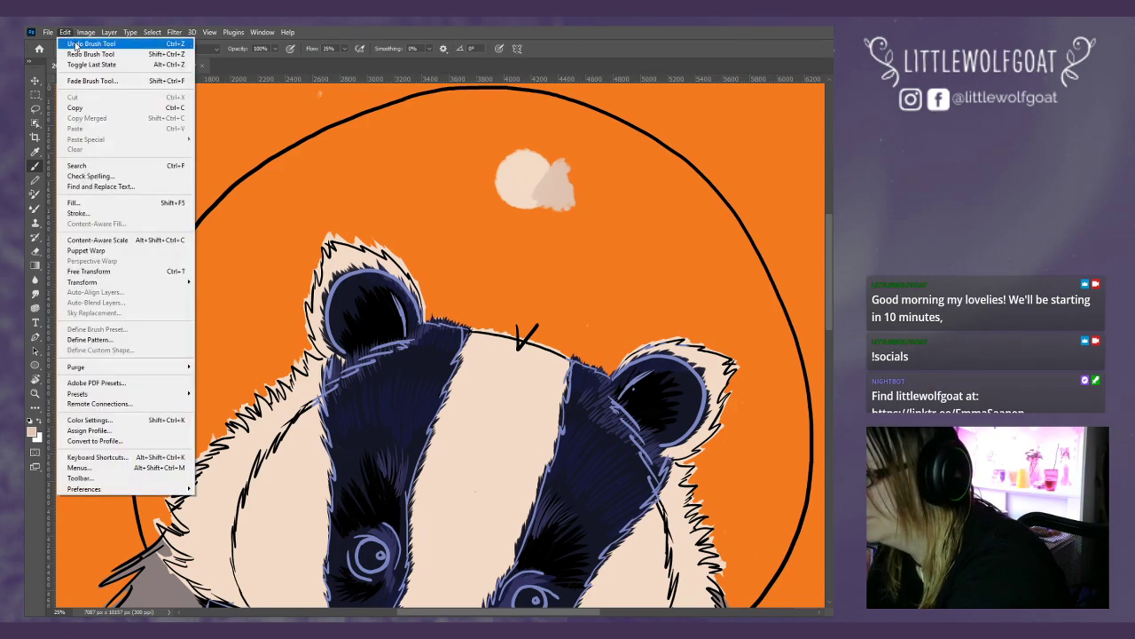
{"action": "left_click", "coordinate": [78, 44]}
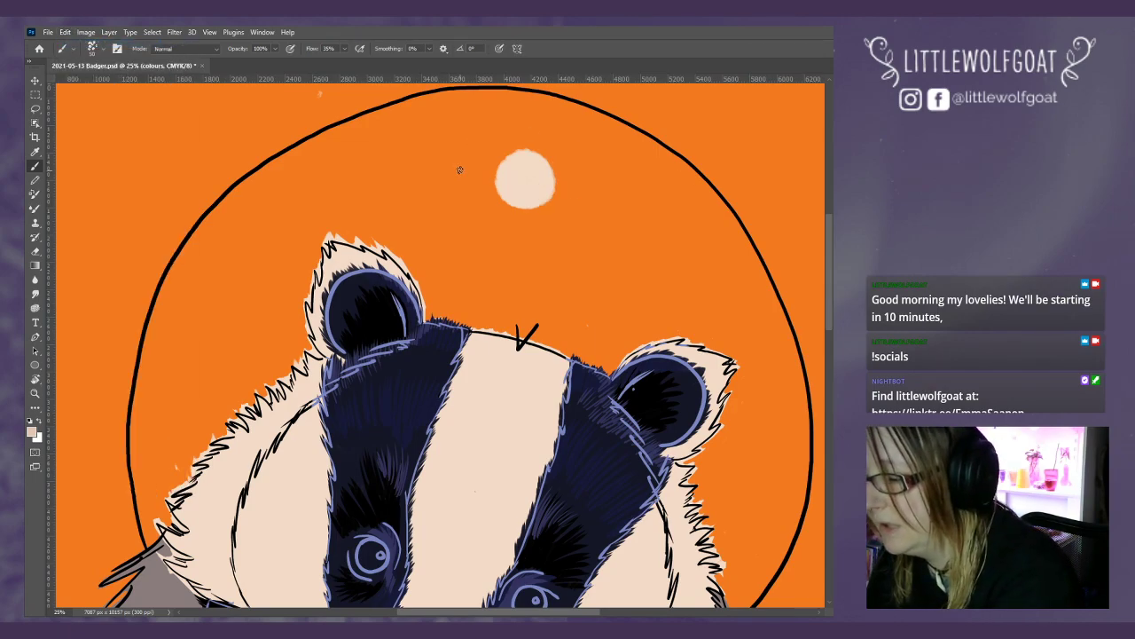
{"action": "mouse_move", "coordinate": [448, 163]}
{"action": "left_mouse_down"}
{"action": "mouse_move", "coordinate": [461, 181]}
{"action": "mouse_move", "coordinate": [475, 163]}
{"action": "mouse_move", "coordinate": [479, 178]}
{"action": "left_mouse_up"}
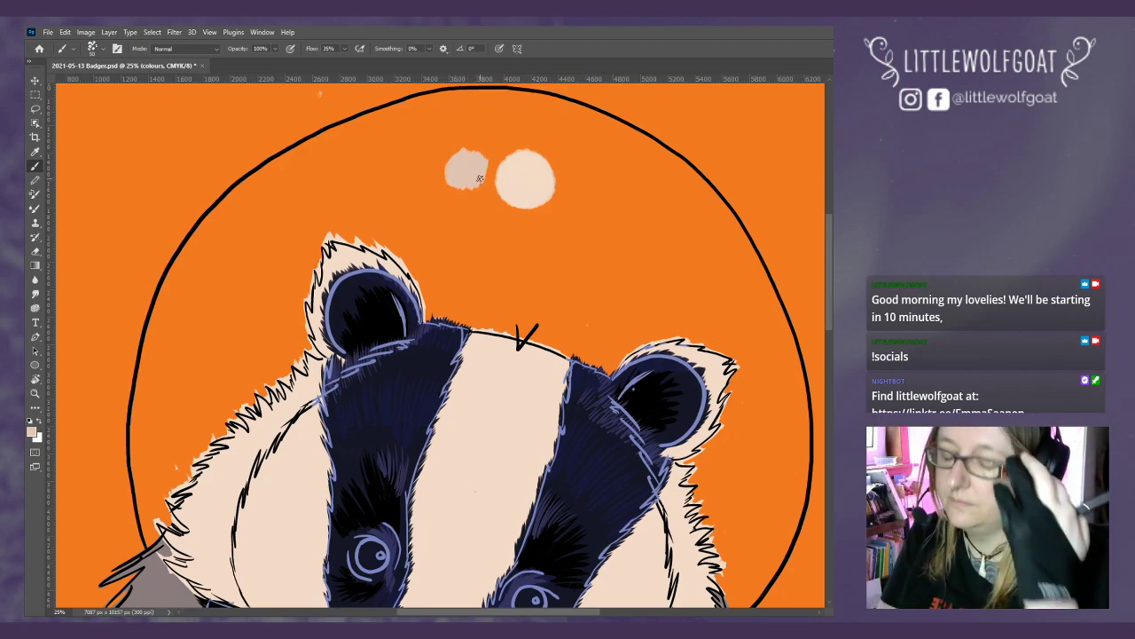
{"action": "scroll", "coordinate": [479, 178], "scroll_direction": "down", "scroll_amount": 5}
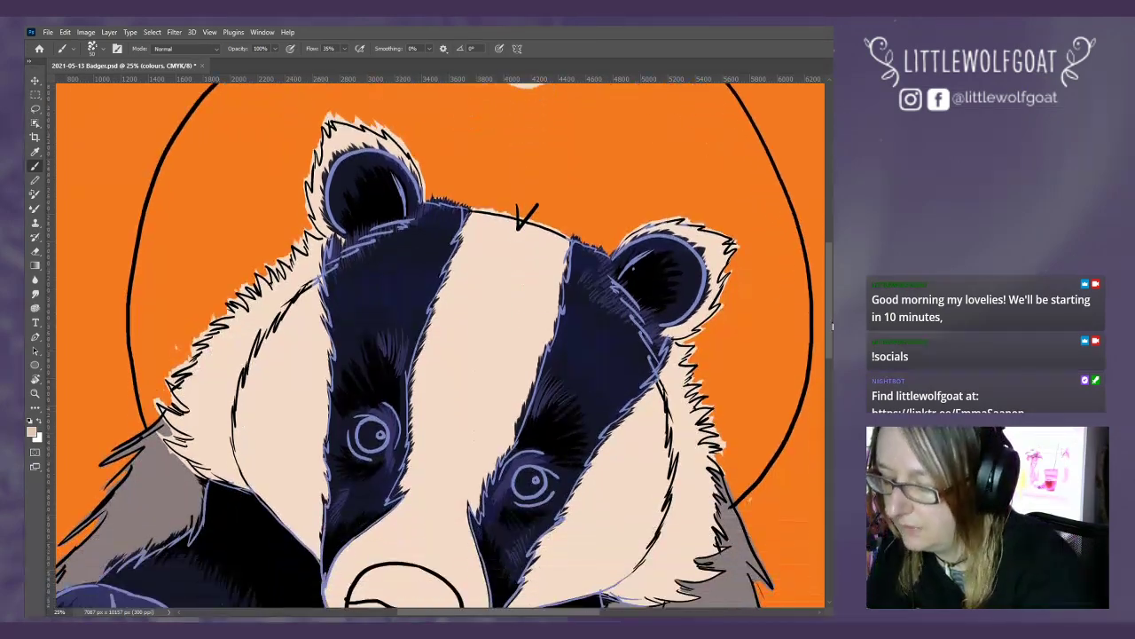
{"action": "scroll", "coordinate": [439, 346], "scroll_direction": "down", "scroll_amount": 2}
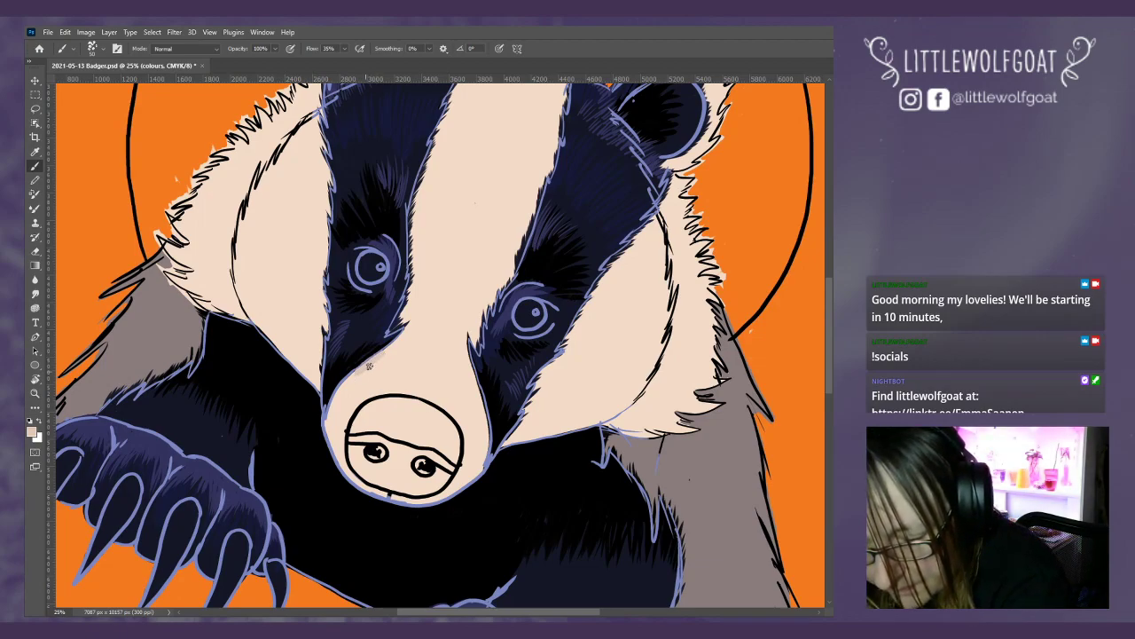
{"action": "left_click", "coordinate": [64, 32]}
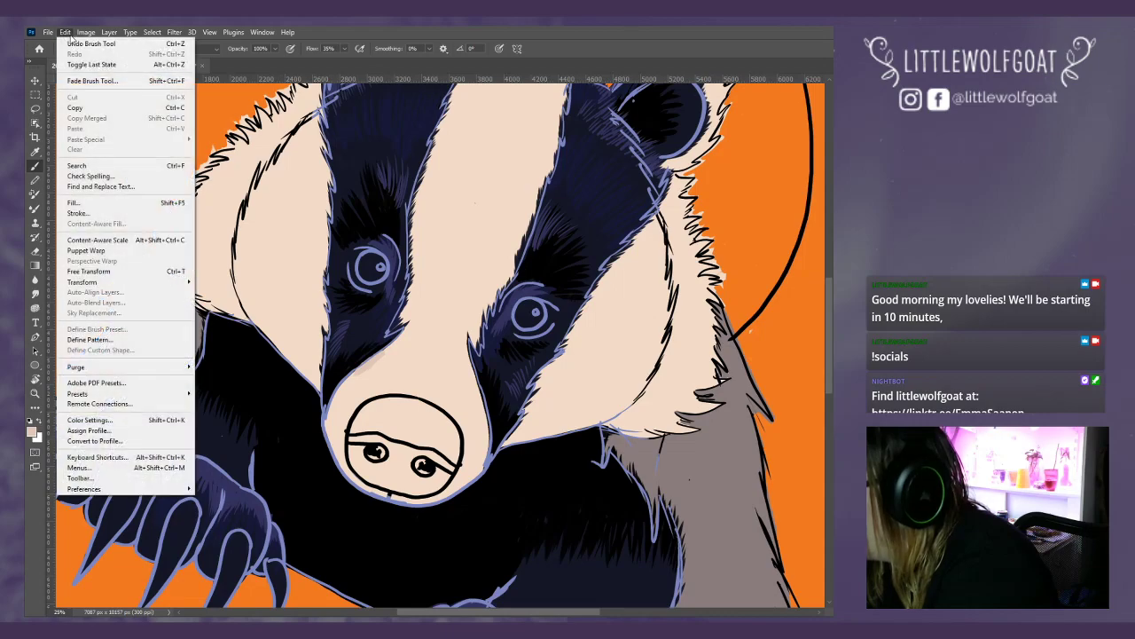
{"action": "left_click", "coordinate": [99, 46]}
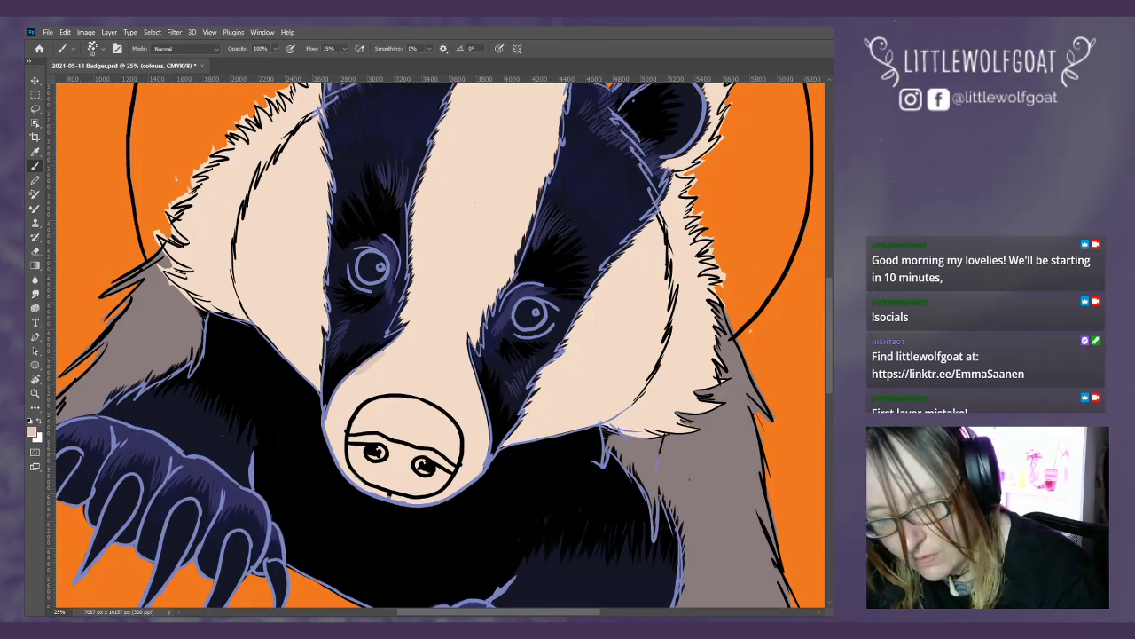
- Switch between the white dark 1 and colours layers and check the Edit menu's undo options
{"action": "key", "text": "alt+]"}
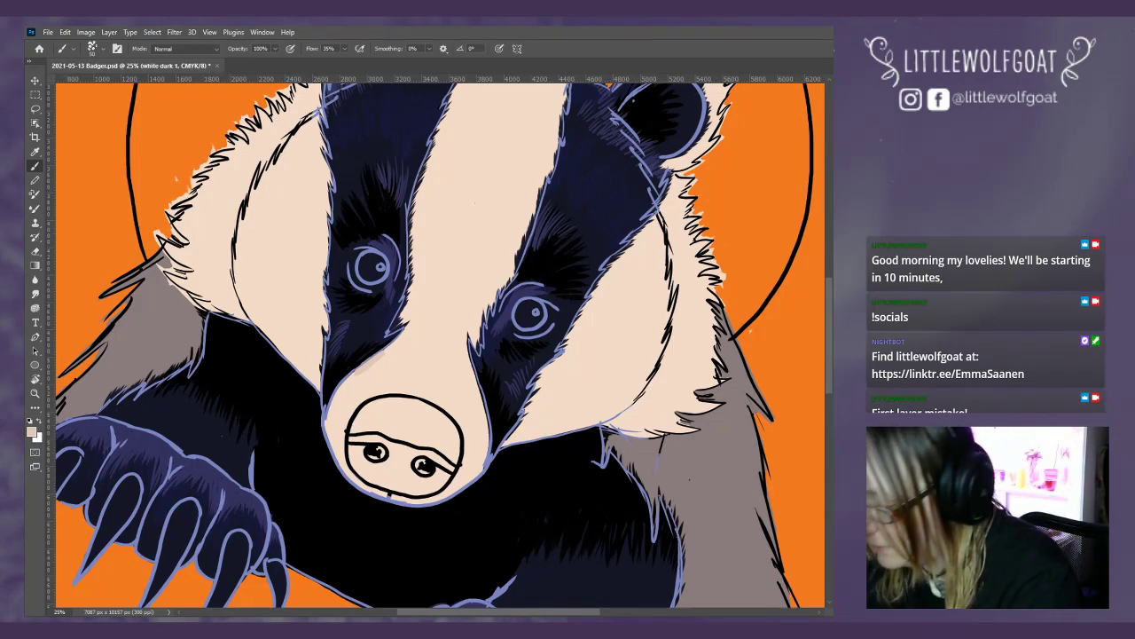
{"action": "key", "text": "alt+["}
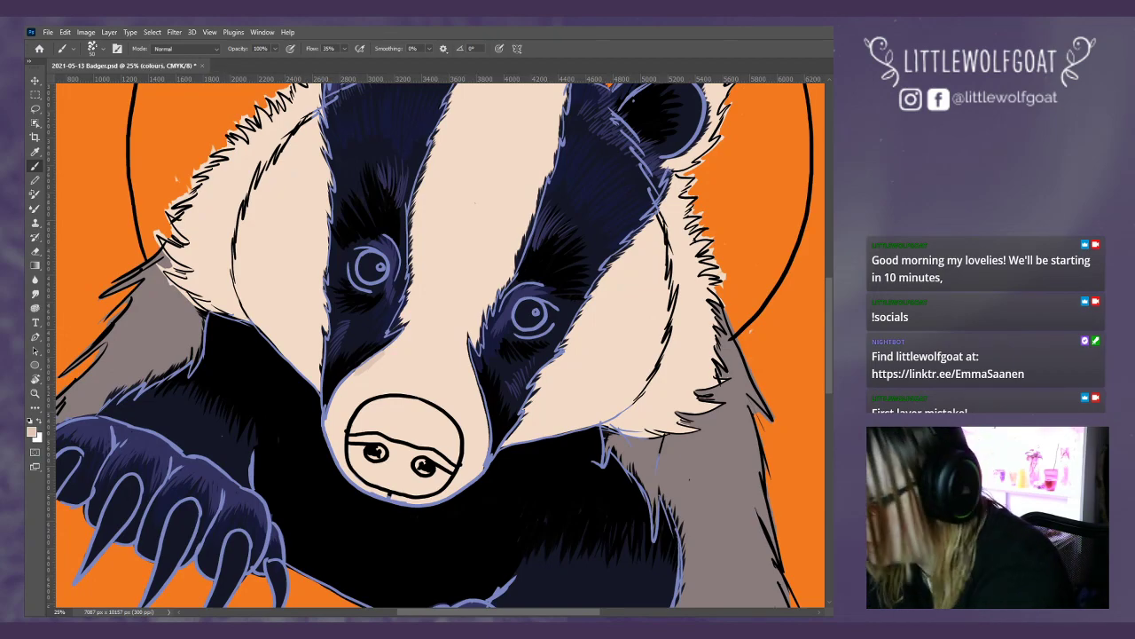
{"action": "left_click", "coordinate": [68, 33]}
{"action": "key", "text": "Escape"}
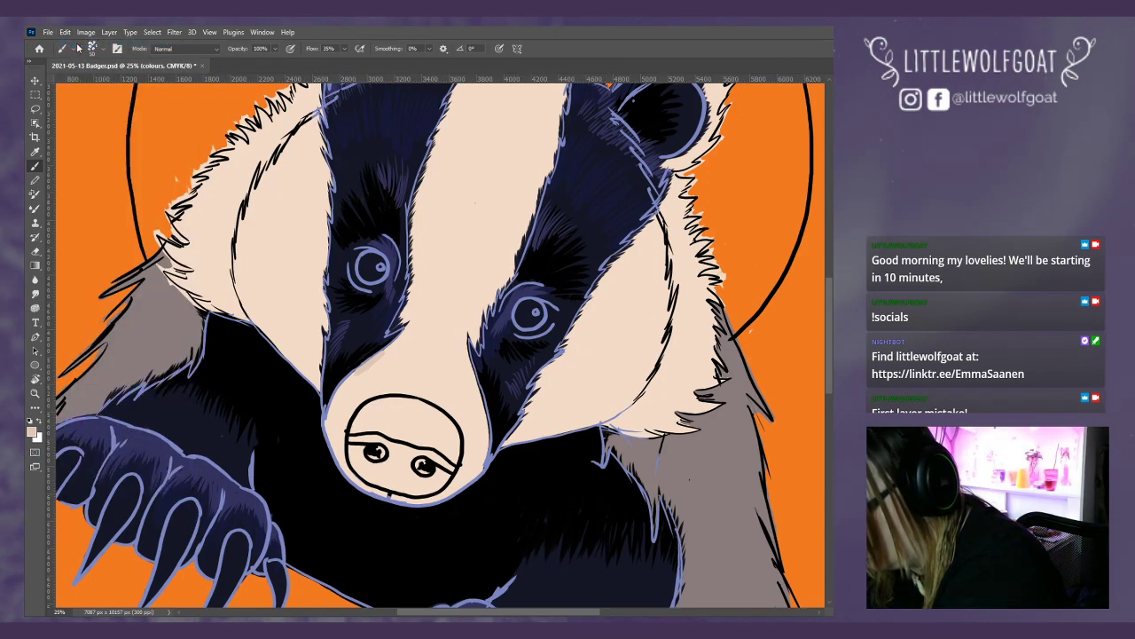
{"action": "left_click", "coordinate": [70, 35]}
{"action": "left_click", "coordinate": [69, 35]}
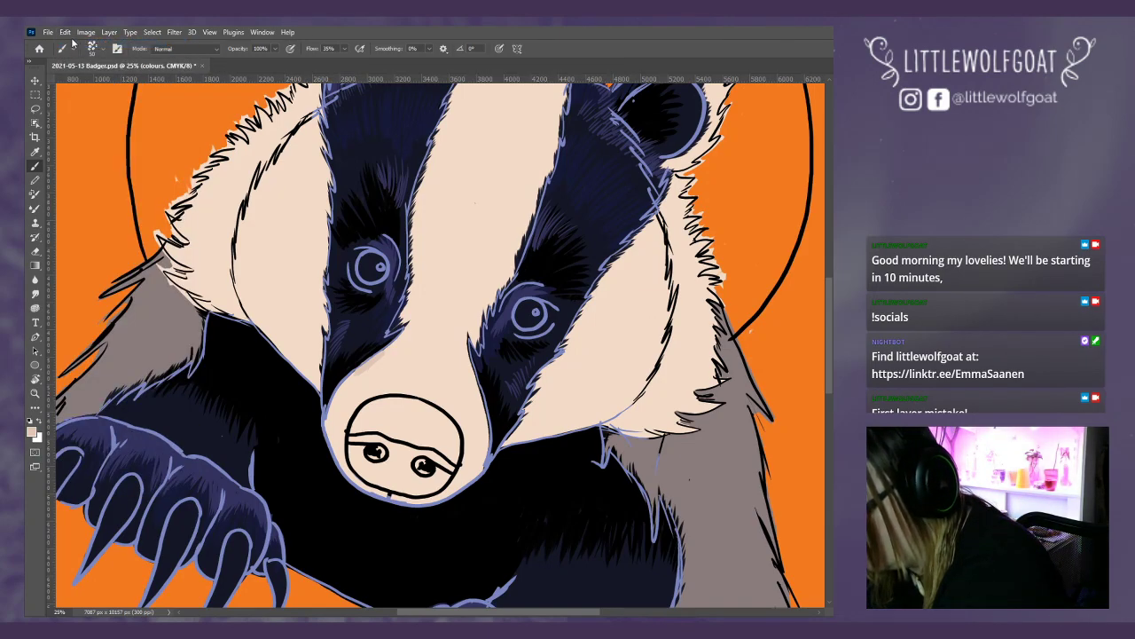
{"action": "left_click", "coordinate": [71, 37]}
{"action": "key", "text": "Escape"}
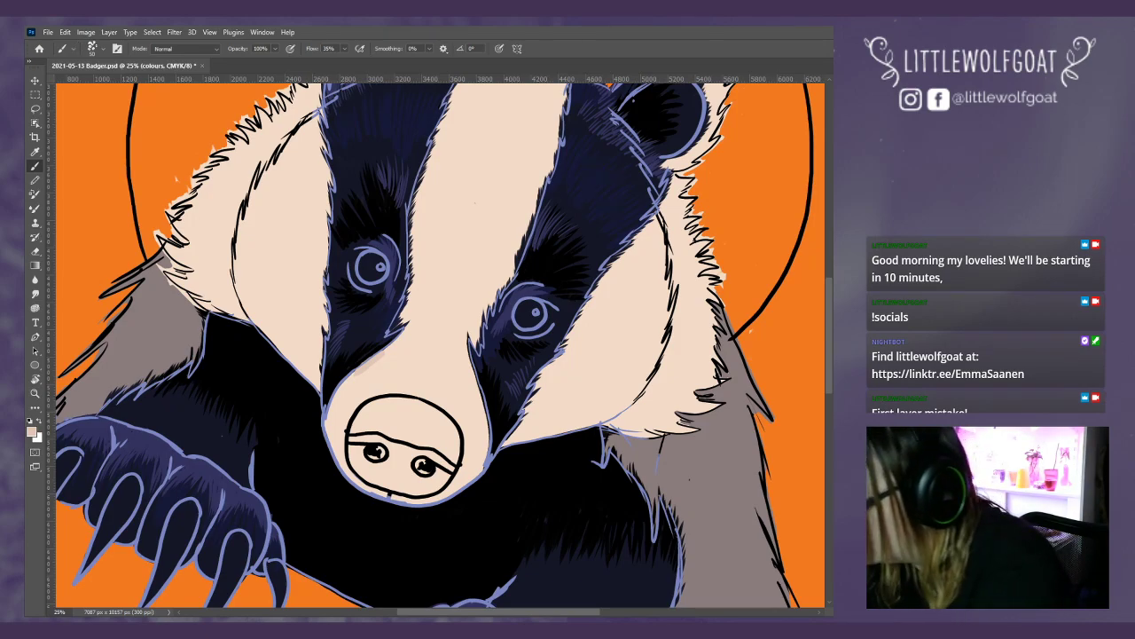
- Switch to the Eraser tool and scroll the canvas back into position
{"action": "left_click", "coordinate": [36, 252]}
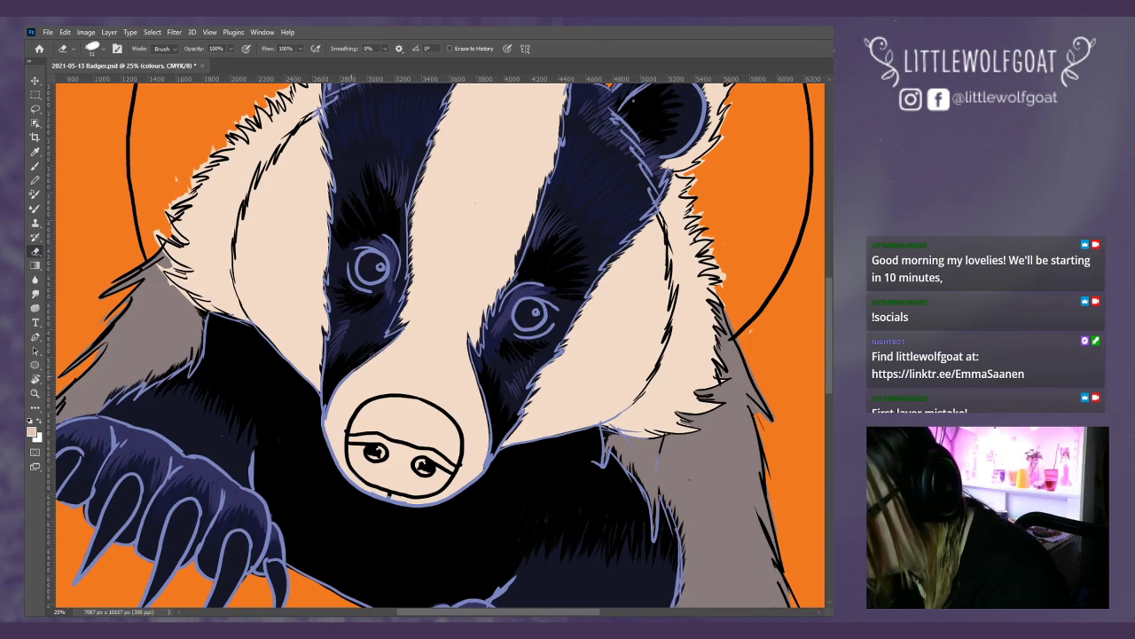
{"action": "scroll", "coordinate": [825, 317], "scroll_direction": "up", "scroll_amount": 3}
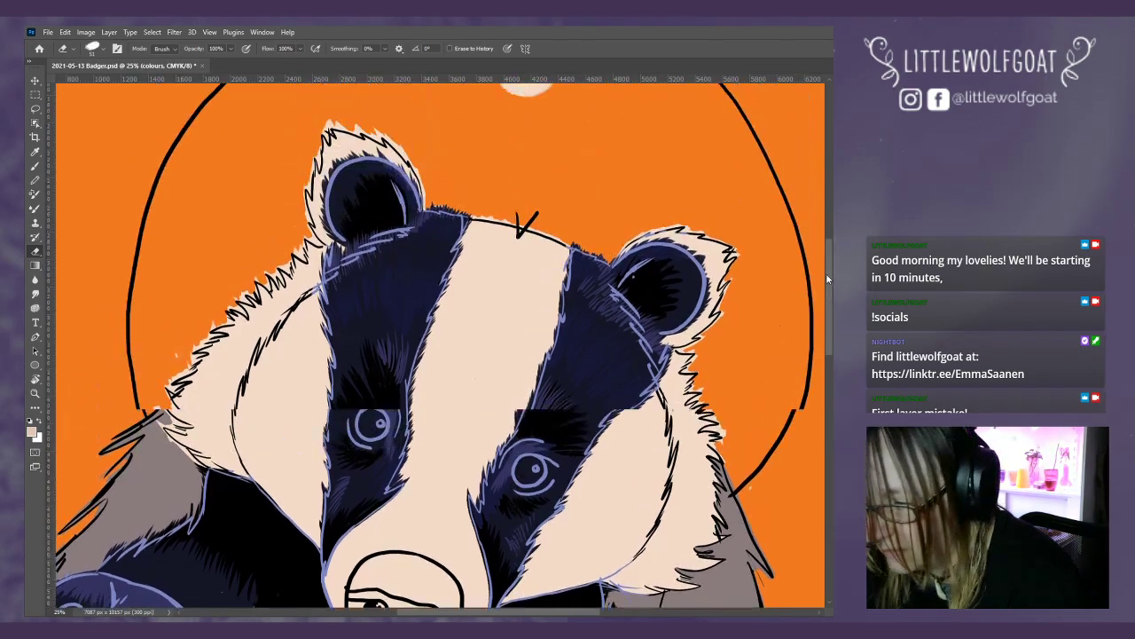
{"action": "scroll", "coordinate": [823, 319], "scroll_direction": "down", "scroll_amount": 2}
{"action": "scroll", "coordinate": [823, 319], "scroll_direction": "down", "scroll_amount": 1}
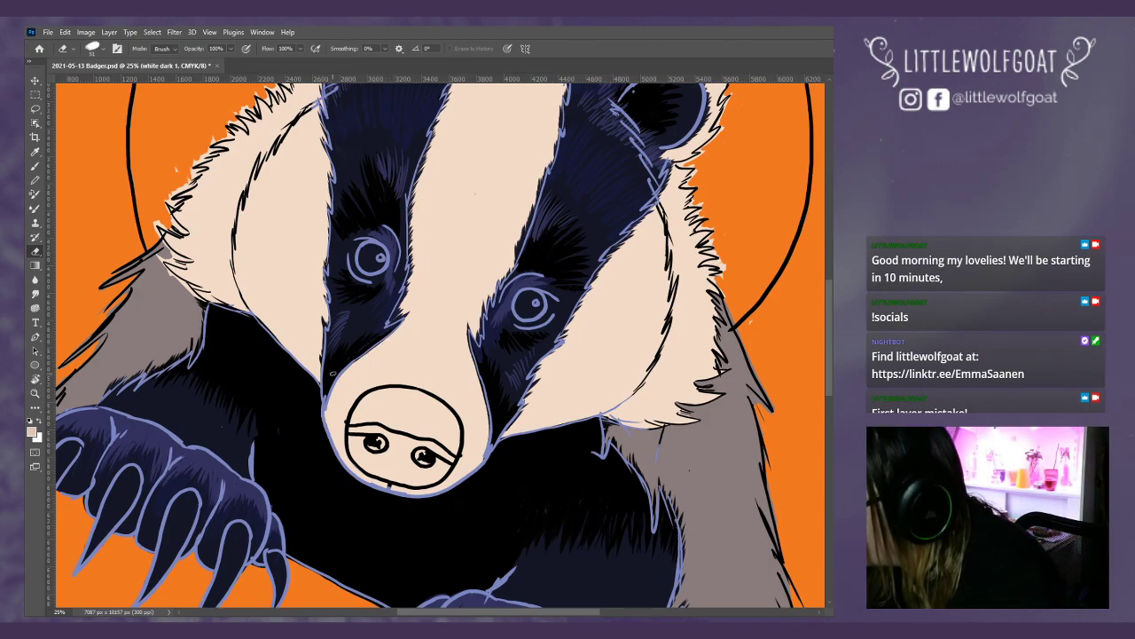
- With the brush at 25% flow, paint faint shading on the snout's lower, right and upper-left edges
{"action": "left_click", "coordinate": [36, 166]}
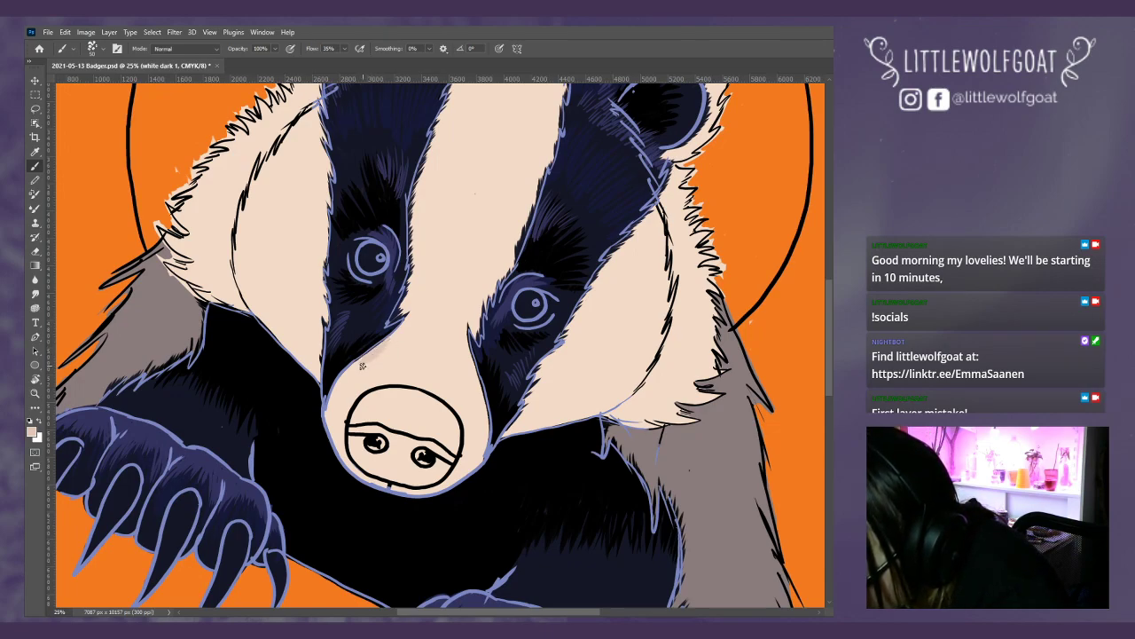
{"action": "mouse_move", "coordinate": [371, 368]}
{"action": "left_mouse_down"}
{"action": "mouse_move", "coordinate": [364, 380]}
{"action": "mouse_move", "coordinate": [381, 368]}
{"action": "mouse_move", "coordinate": [360, 387]}
{"action": "left_mouse_up"}
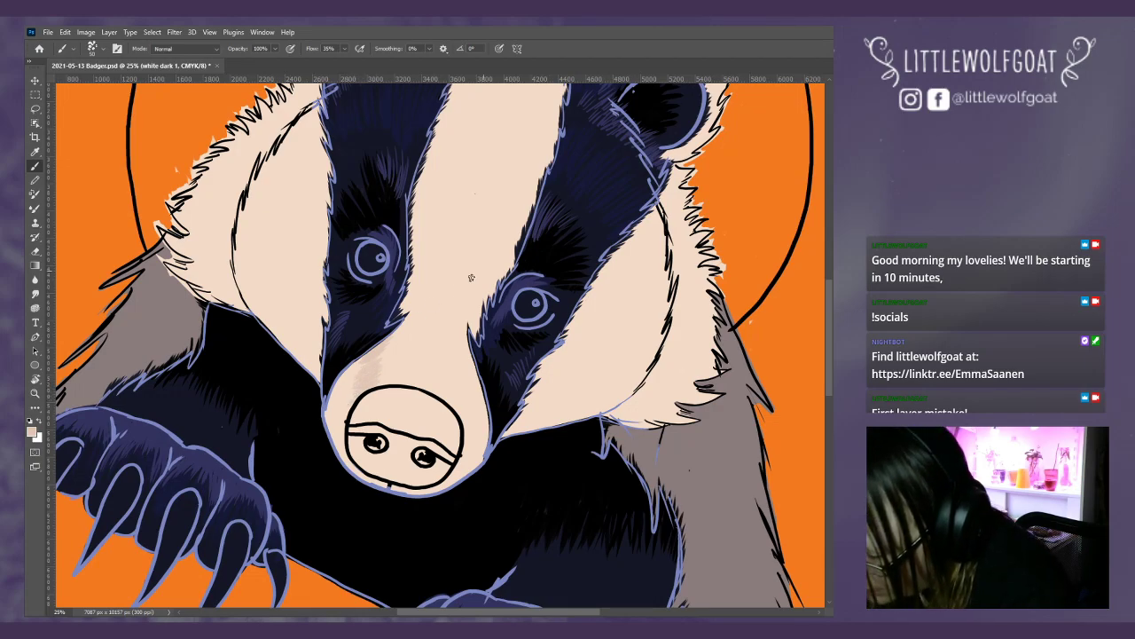
{"action": "mouse_move", "coordinate": [461, 424]}
{"action": "left_mouse_down"}
{"action": "mouse_move", "coordinate": [466, 359]}
{"action": "mouse_move", "coordinate": [477, 390]}
{"action": "left_mouse_up"}
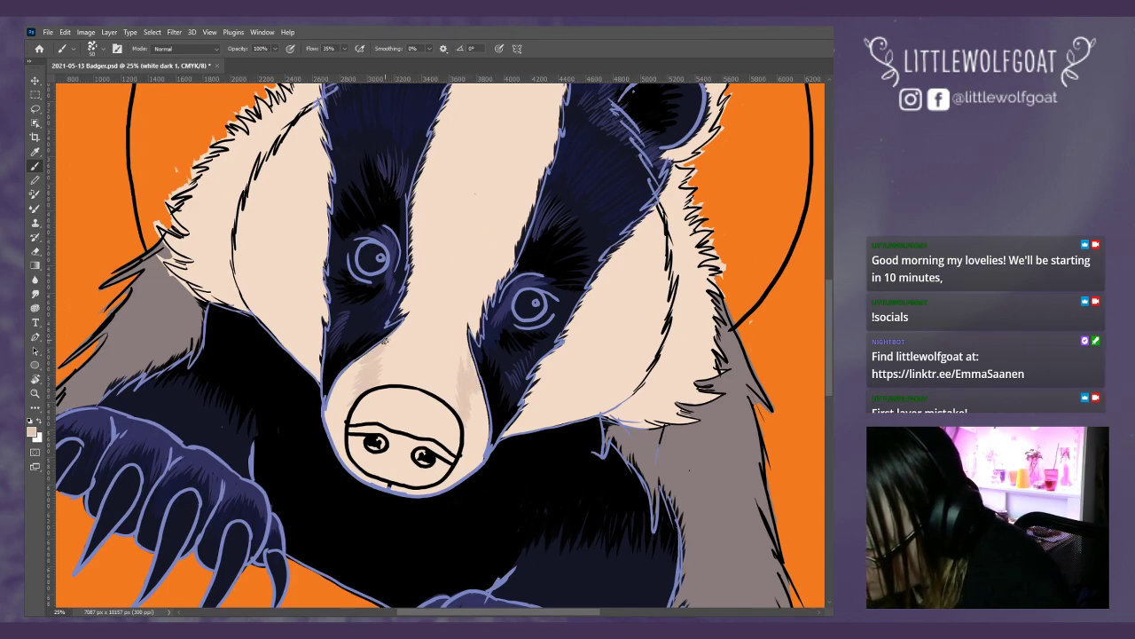
{"action": "mouse_move", "coordinate": [358, 372]}
{"action": "left_mouse_down"}
{"action": "mouse_move", "coordinate": [333, 395]}
{"action": "mouse_move", "coordinate": [367, 366]}
{"action": "mouse_move", "coordinate": [337, 413]}
{"action": "mouse_move", "coordinate": [367, 372]}
{"action": "mouse_move", "coordinate": [343, 413]}
{"action": "mouse_move", "coordinate": [362, 381]}
{"action": "mouse_move", "coordinate": [343, 445]}
{"action": "mouse_move", "coordinate": [341, 404]}
{"action": "mouse_move", "coordinate": [357, 471]}
{"action": "left_mouse_up"}
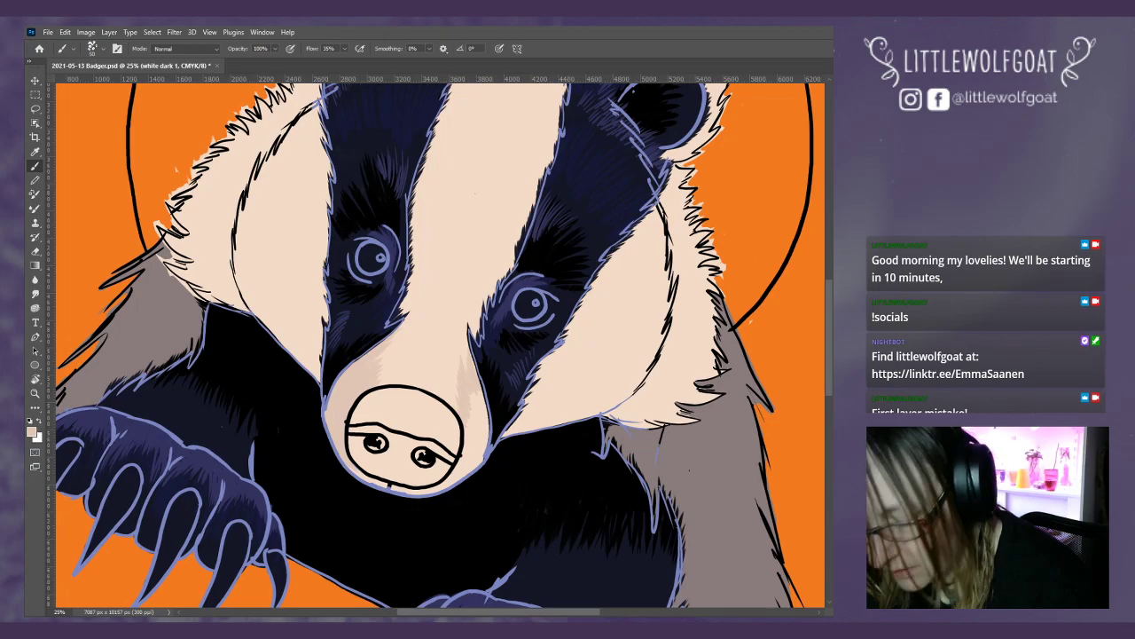
- Hide the line art and brush extra soft shading along the snout's lower-left and right edges
{"action": "key", "text": "ctrl+comma"}
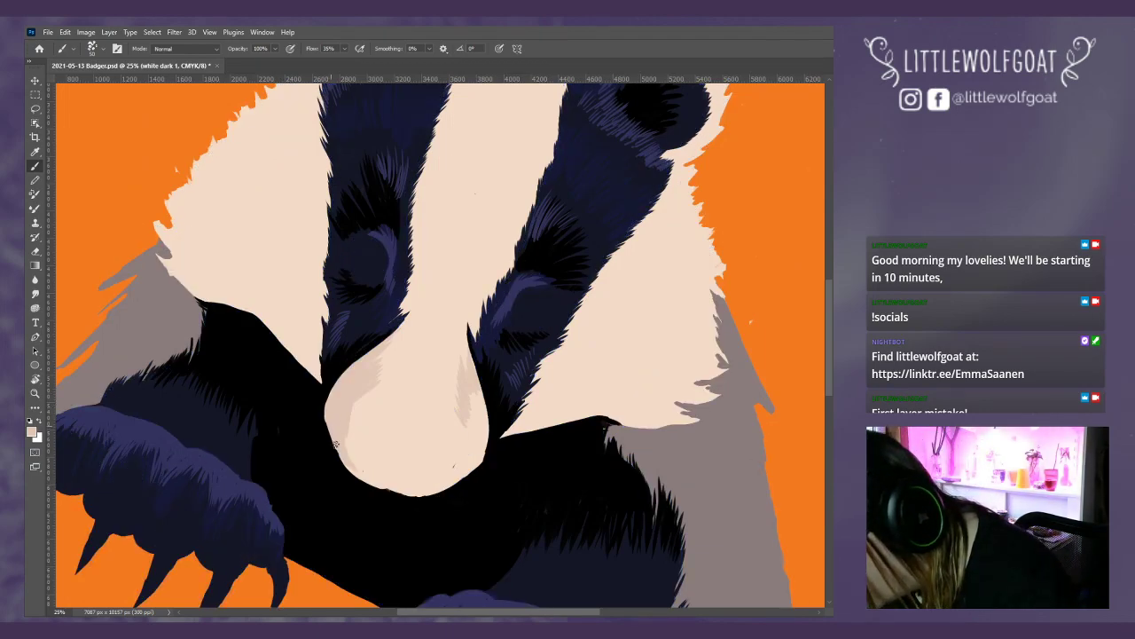
{"action": "mouse_move", "coordinate": [335, 441]}
{"action": "left_mouse_down"}
{"action": "mouse_move", "coordinate": [364, 479]}
{"action": "mouse_move", "coordinate": [359, 469]}
{"action": "left_mouse_up"}
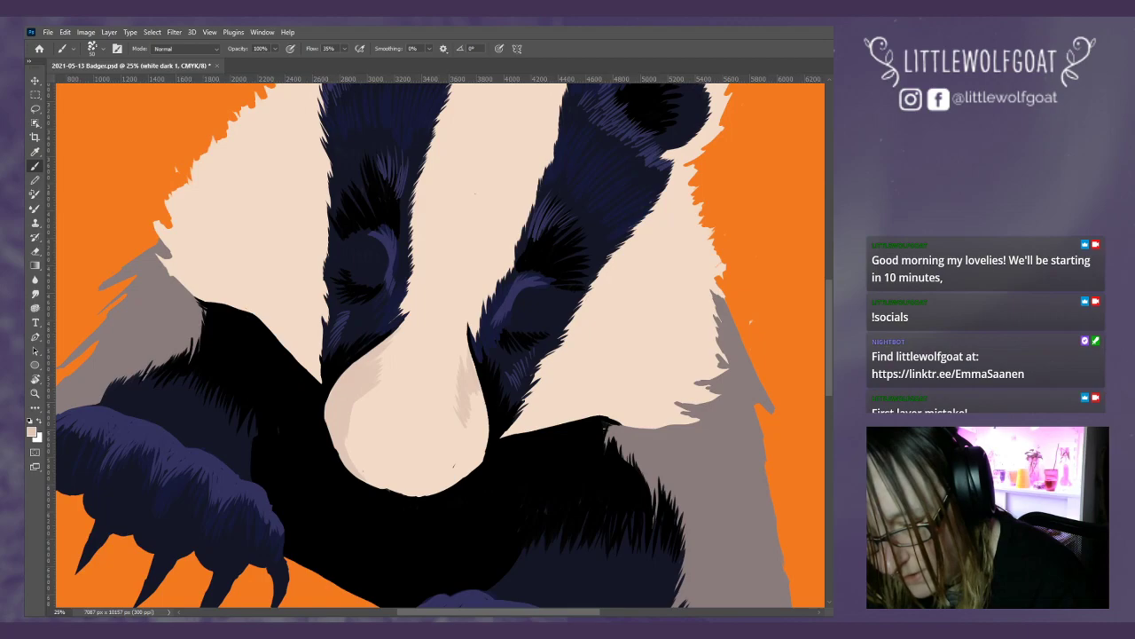
{"action": "mouse_move", "coordinate": [381, 484]}
{"action": "left_mouse_down"}
{"action": "mouse_move", "coordinate": [363, 478]}
{"action": "mouse_move", "coordinate": [420, 488]}
{"action": "left_mouse_up"}
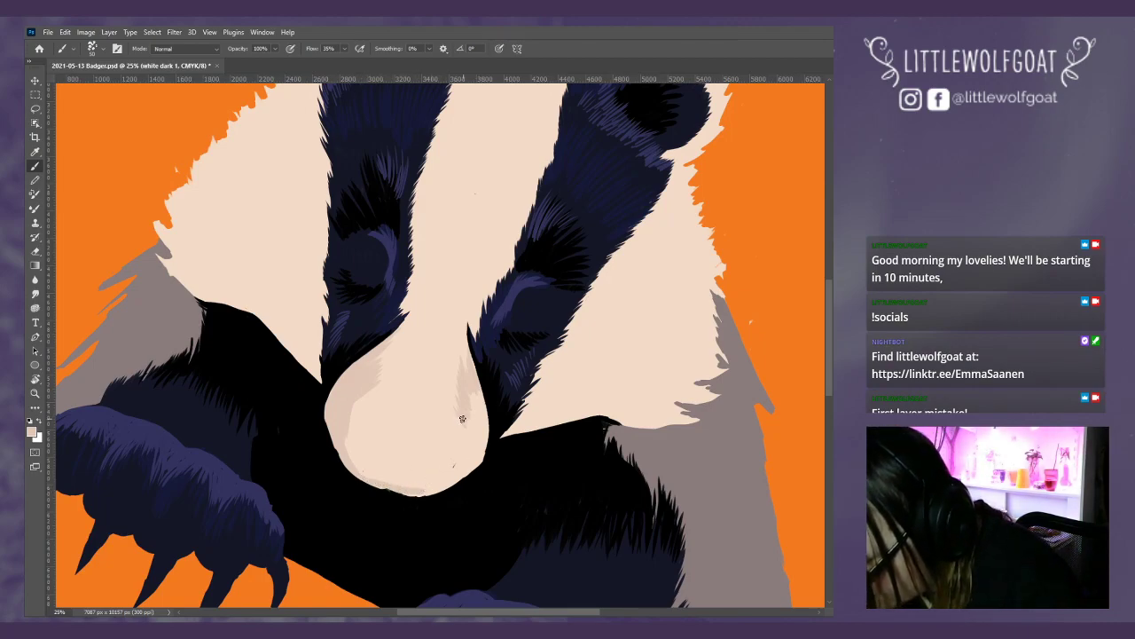
{"action": "mouse_move", "coordinate": [463, 418]}
{"action": "left_mouse_down"}
{"action": "mouse_move", "coordinate": [459, 458]}
{"action": "mouse_move", "coordinate": [468, 413]}
{"action": "mouse_move", "coordinate": [477, 442]}
{"action": "mouse_move", "coordinate": [479, 391]}
{"action": "mouse_move", "coordinate": [487, 437]}
{"action": "mouse_move", "coordinate": [454, 471]}
{"action": "left_mouse_up"}
- Show the line art again and add a low-flow shading stroke up the snout's left edge
{"action": "key", "text": "ctrl+comma"}
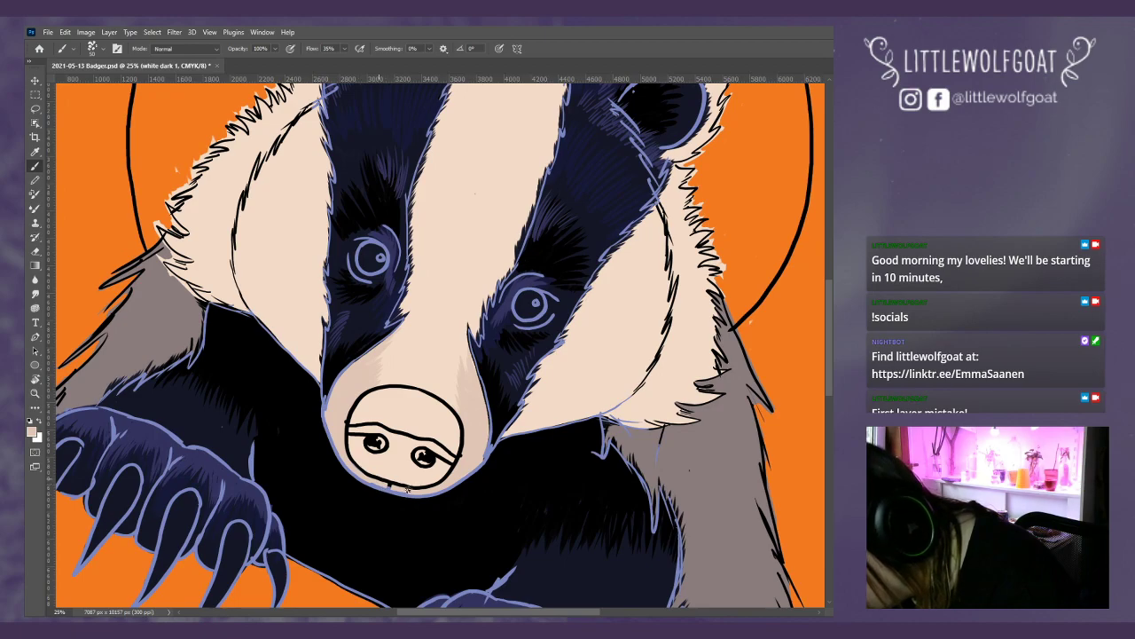
{"action": "mouse_move", "coordinate": [358, 478]}
{"action": "left_mouse_down"}
{"action": "mouse_move", "coordinate": [334, 405]}
{"action": "mouse_move", "coordinate": [350, 462]}
{"action": "left_mouse_up"}
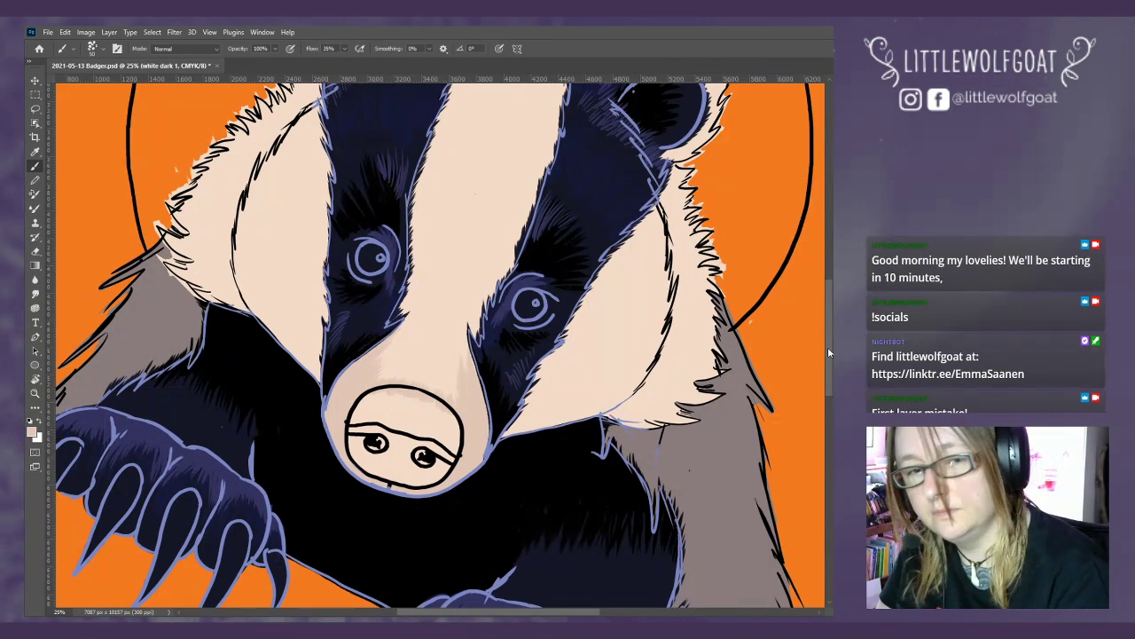
{"action": "left_click_drag", "start_coordinate": [828, 347], "coordinate": [830, 291]}
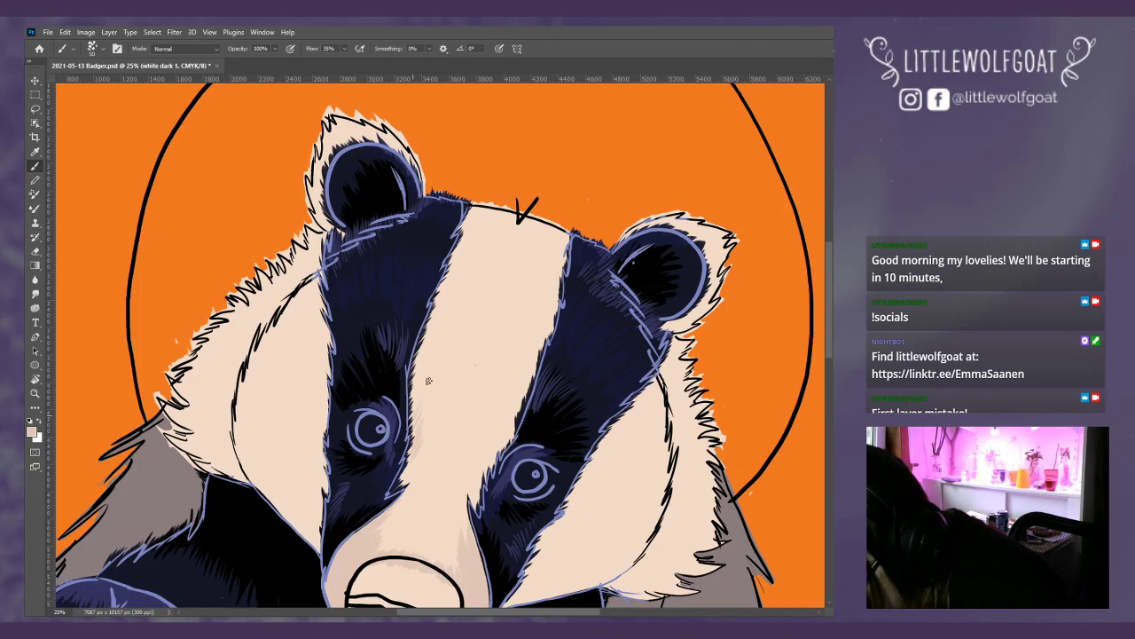
- Hatch light fur strokes on the cream forehead stripe beside the left eye
{"action": "mouse_move", "coordinate": [428, 407]}
{"action": "left_mouse_down"}
{"action": "mouse_move", "coordinate": [453, 369]}
{"action": "mouse_move", "coordinate": [450, 400]}
{"action": "mouse_move", "coordinate": [469, 365]}
{"action": "mouse_move", "coordinate": [464, 410]}
{"action": "mouse_move", "coordinate": [482, 371]}
{"action": "mouse_move", "coordinate": [470, 417]}
{"action": "mouse_move", "coordinate": [485, 388]}
{"action": "left_mouse_up"}
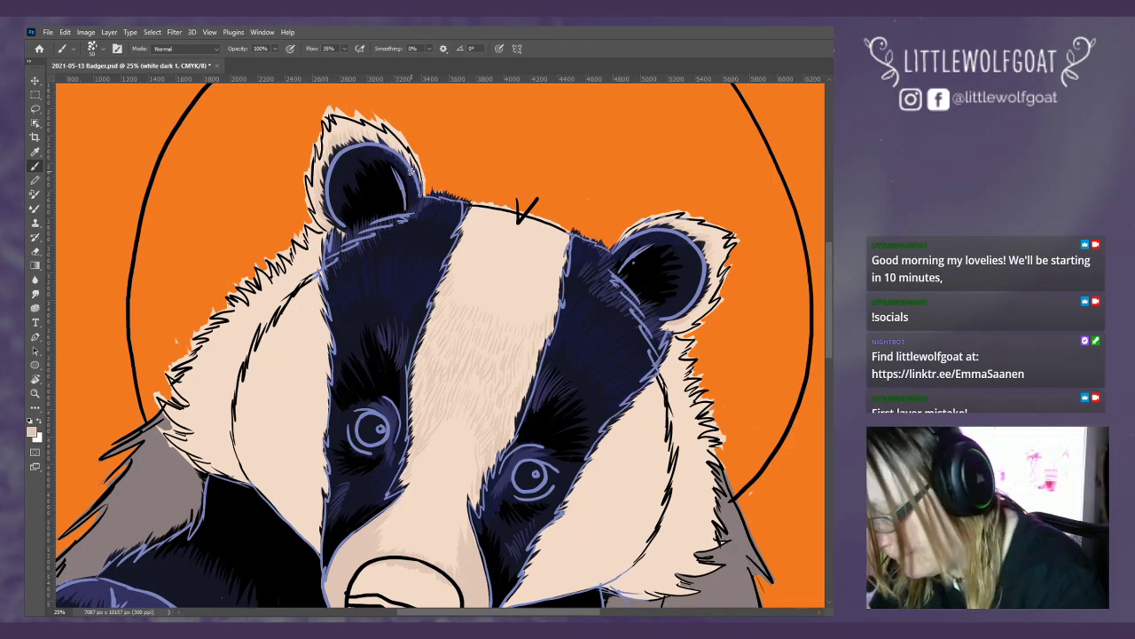
- Paint fine fur strokes along the lower cheek, across the left cheek and onto the right cheek
{"action": "scroll", "coordinate": [824, 373], "scroll_direction": "down", "scroll_amount": 3}
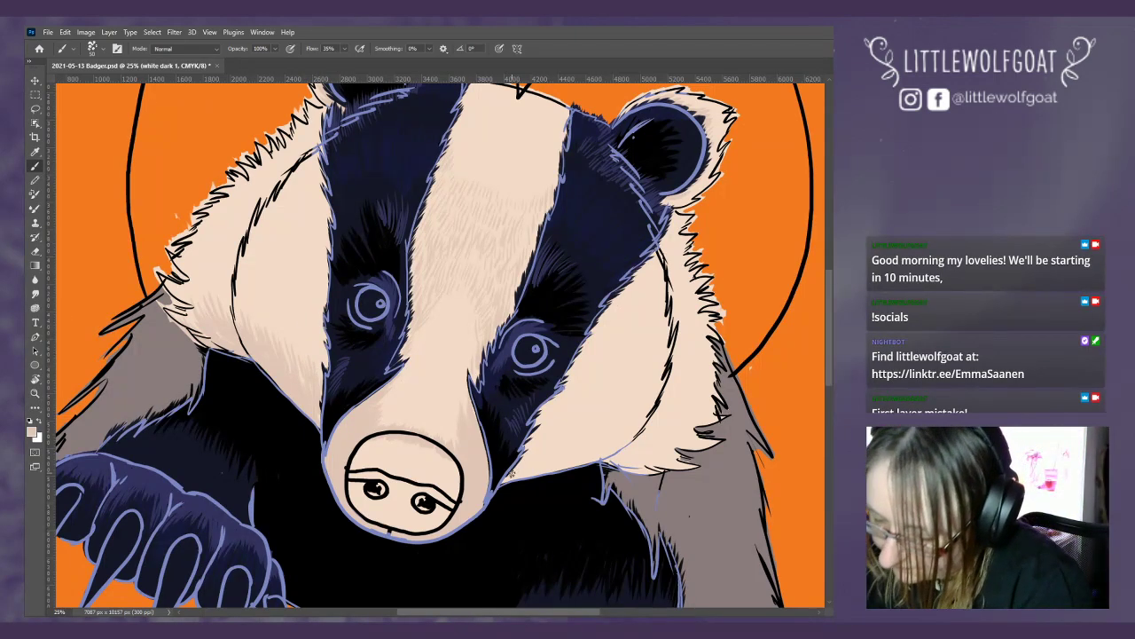
{"action": "left_click_drag", "start_coordinate": [504, 479], "coordinate": [579, 459]}
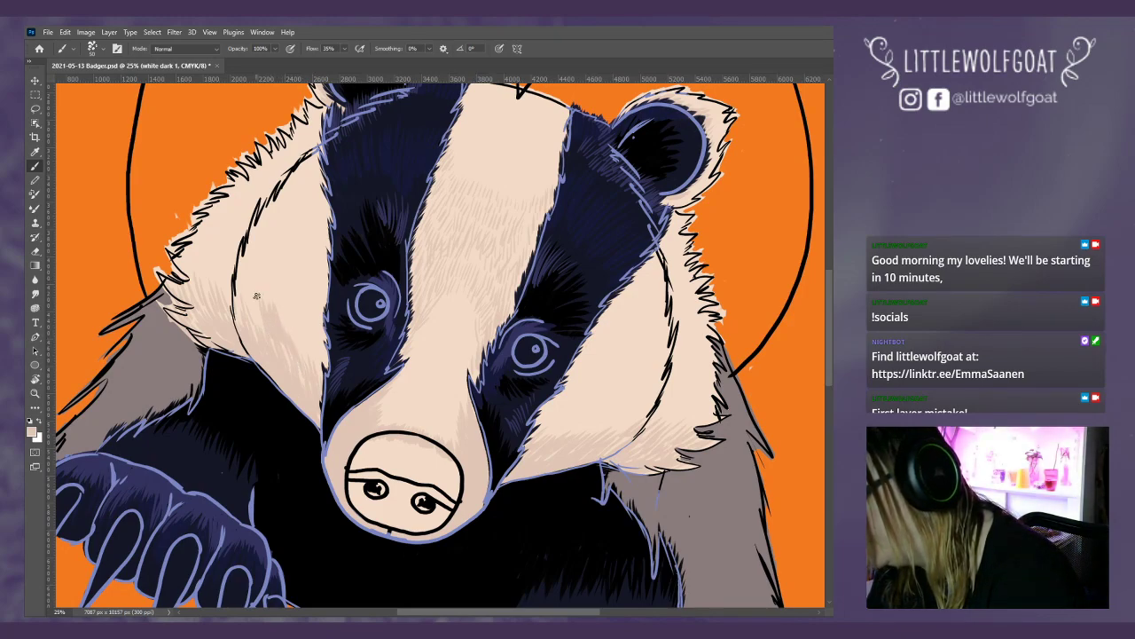
{"action": "left_click_drag", "start_coordinate": [254, 324], "coordinate": [233, 272]}
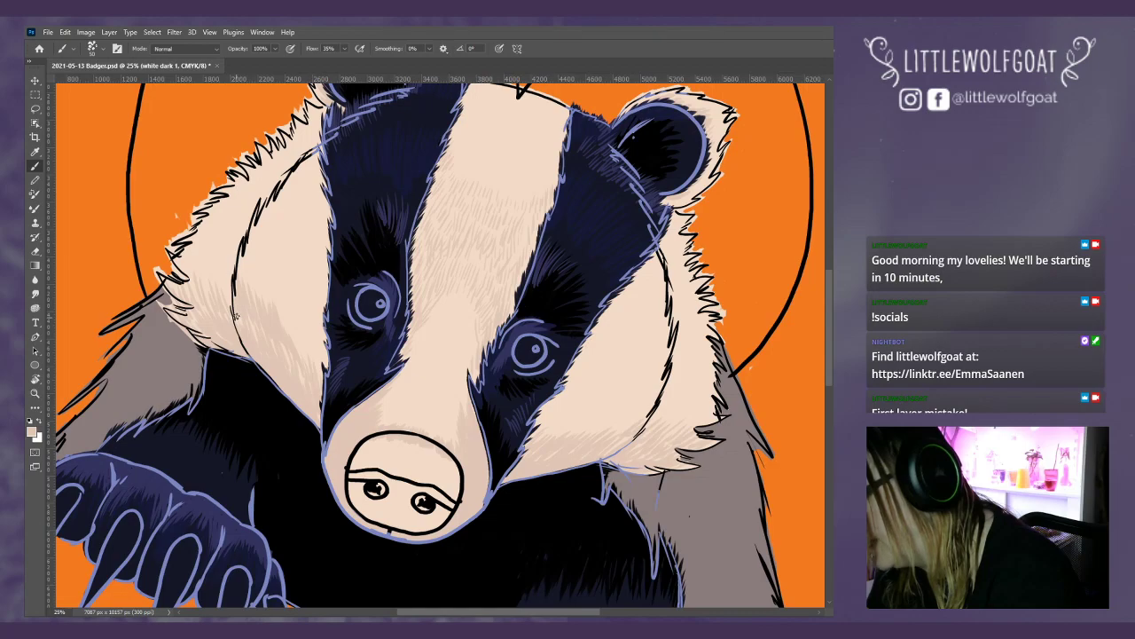
{"action": "mouse_move", "coordinate": [233, 310]}
{"action": "left_mouse_down"}
{"action": "mouse_move", "coordinate": [224, 263]}
{"action": "mouse_move", "coordinate": [207, 256]}
{"action": "left_mouse_up"}
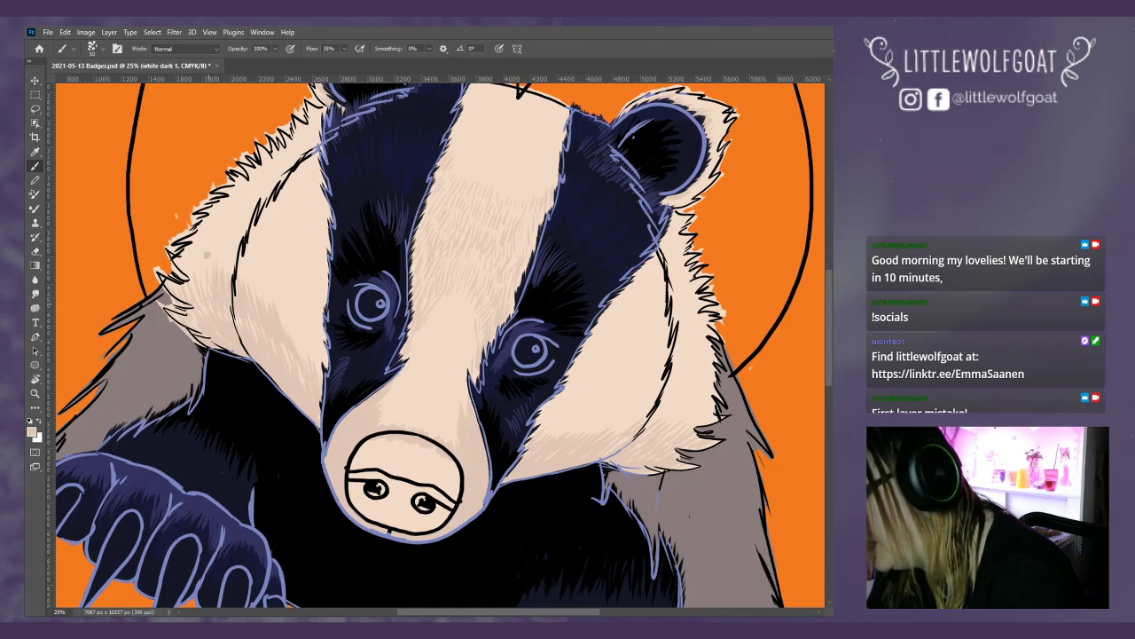
{"action": "mouse_move", "coordinate": [205, 294]}
{"action": "left_mouse_down"}
{"action": "mouse_move", "coordinate": [203, 265]}
{"action": "mouse_move", "coordinate": [238, 247]}
{"action": "left_mouse_up"}
{"action": "left_click_drag", "start_coordinate": [238, 288], "coordinate": [241, 259]}
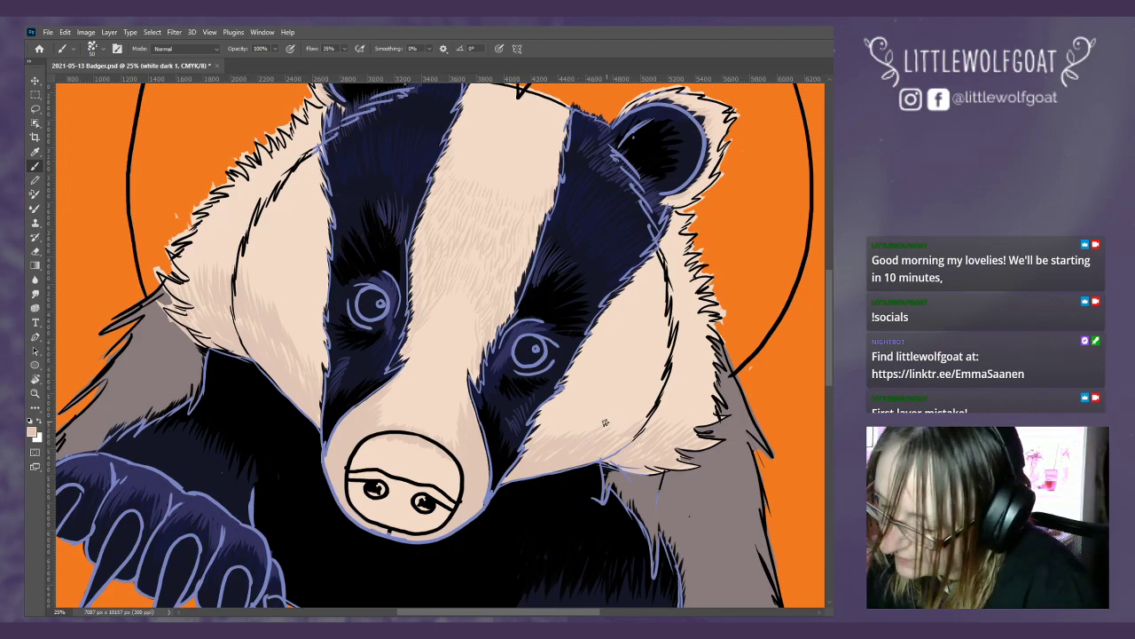
{"action": "mouse_move", "coordinate": [620, 417]}
{"action": "left_mouse_down"}
{"action": "mouse_move", "coordinate": [583, 434]}
{"action": "mouse_move", "coordinate": [614, 409]}
{"action": "mouse_move", "coordinate": [634, 400]}
{"action": "mouse_move", "coordinate": [605, 433]}
{"action": "mouse_move", "coordinate": [651, 403]}
{"action": "mouse_move", "coordinate": [621, 435]}
{"action": "mouse_move", "coordinate": [652, 401]}
{"action": "mouse_move", "coordinate": [628, 422]}
{"action": "mouse_move", "coordinate": [641, 412]}
{"action": "mouse_move", "coordinate": [638, 430]}
{"action": "mouse_move", "coordinate": [682, 394]}
{"action": "mouse_move", "coordinate": [629, 421]}
{"action": "mouse_move", "coordinate": [641, 398]}
{"action": "mouse_move", "coordinate": [693, 377]}
{"action": "mouse_move", "coordinate": [692, 418]}
{"action": "left_mouse_up"}
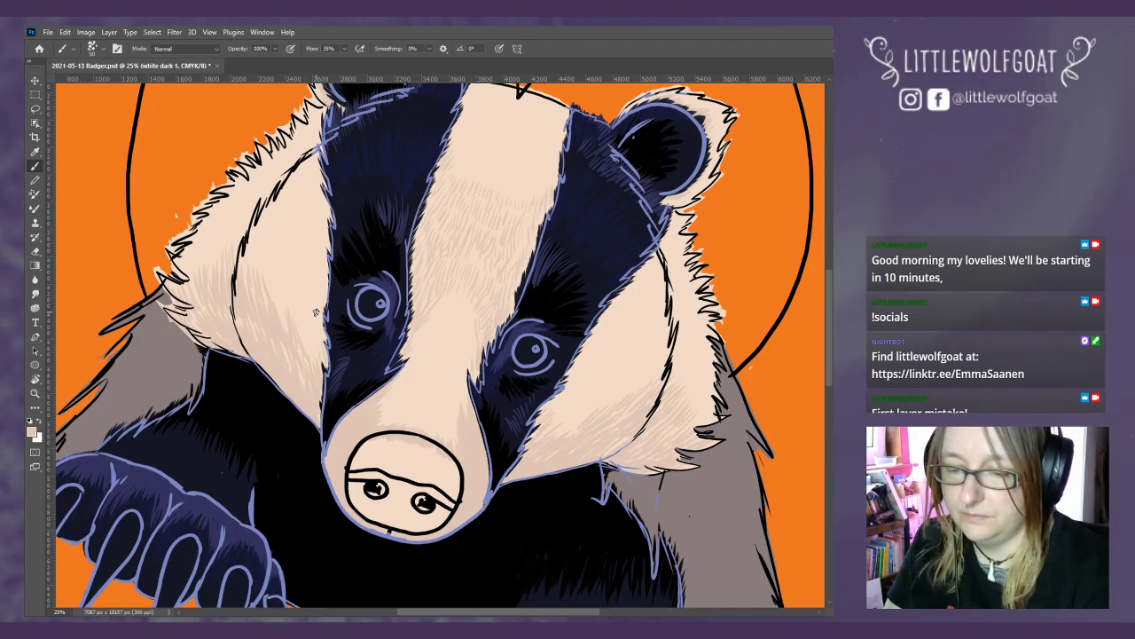
{"action": "left_click_drag", "start_coordinate": [827, 376], "coordinate": [828, 360]}
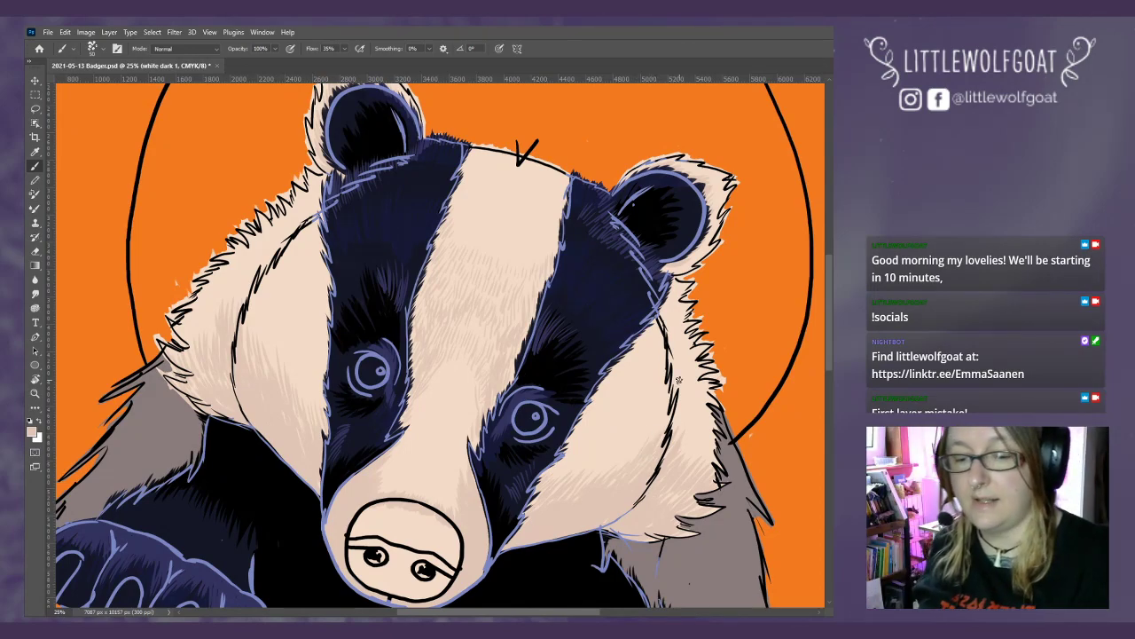
{"action": "scroll", "coordinate": [802, 347], "scroll_direction": "down", "scroll_amount": 3}
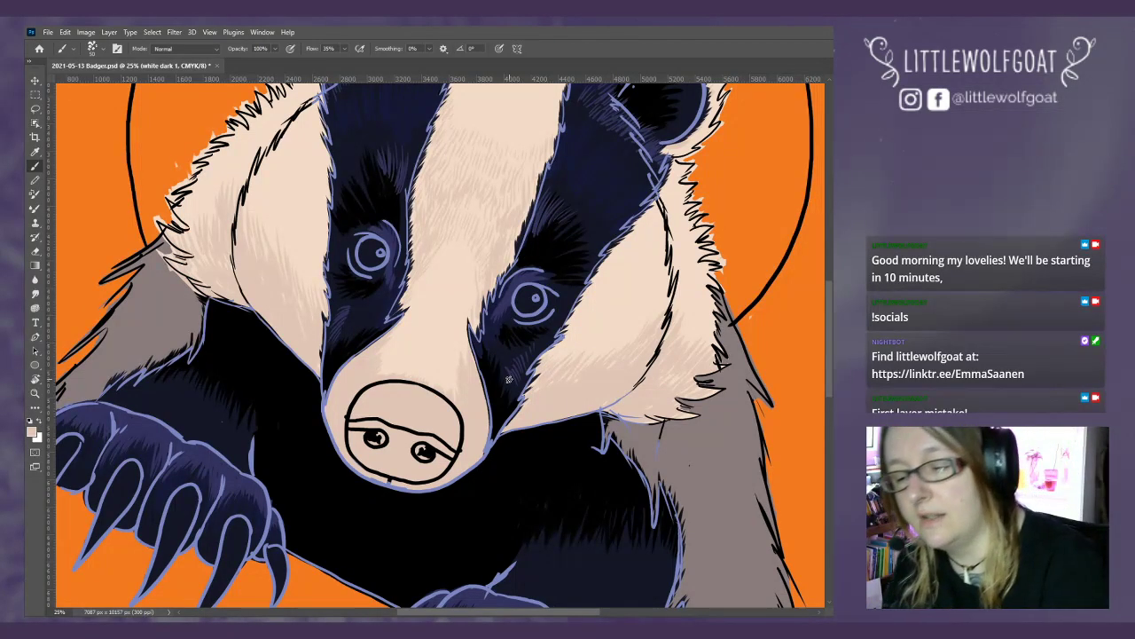
{"action": "left_click_drag", "start_coordinate": [827, 300], "coordinate": [829, 225]}
- On the colours layer, paint a greyer test swatch, undo the stray stroke, and return to white dark 1
{"action": "key", "text": "alt+bracketleft"}
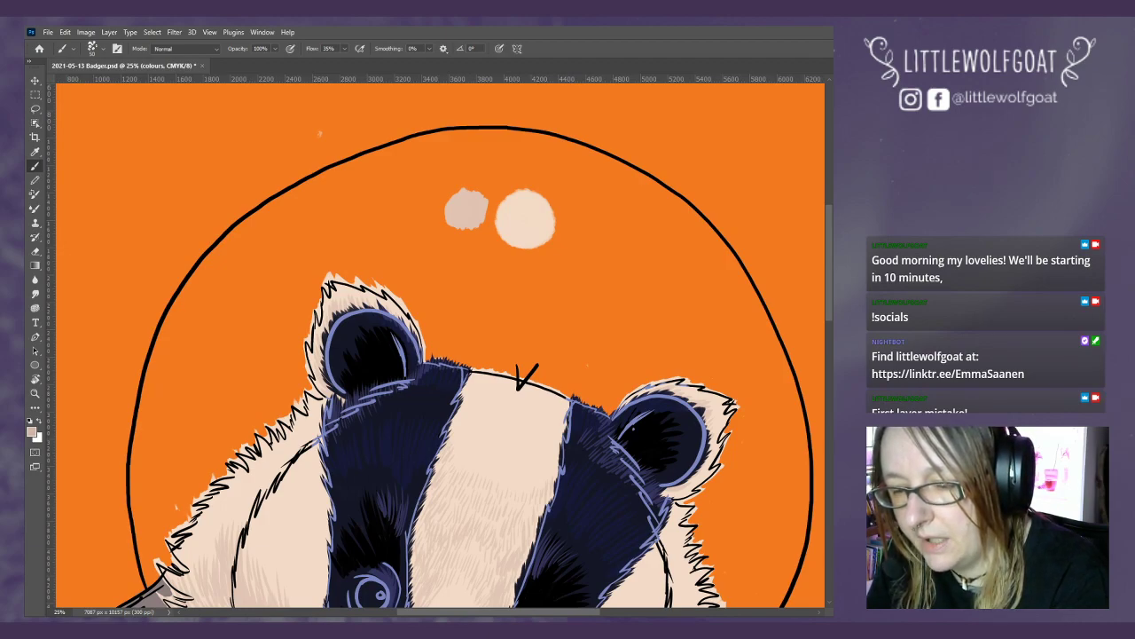
{"action": "mouse_move", "coordinate": [417, 195]}
{"action": "left_mouse_down"}
{"action": "mouse_move", "coordinate": [424, 210]}
{"action": "mouse_move", "coordinate": [410, 202]}
{"action": "mouse_move", "coordinate": [410, 218]}
{"action": "mouse_move", "coordinate": [443, 197]}
{"action": "mouse_move", "coordinate": [553, 227]}
{"action": "mouse_move", "coordinate": [559, 218]}
{"action": "left_mouse_up"}
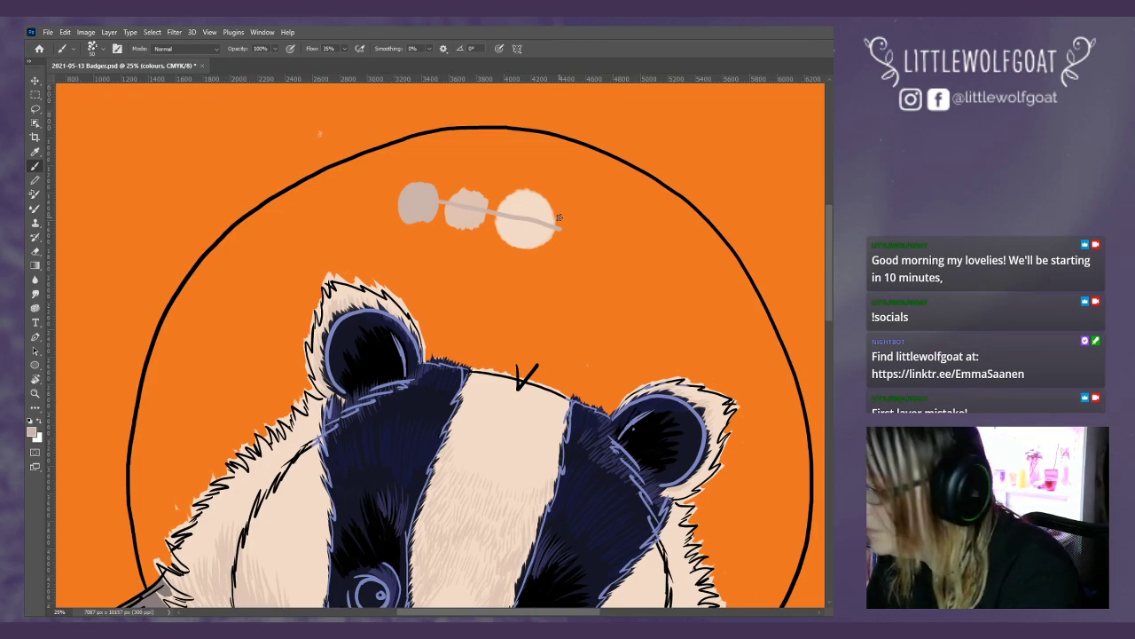
{"action": "left_click", "coordinate": [66, 32]}
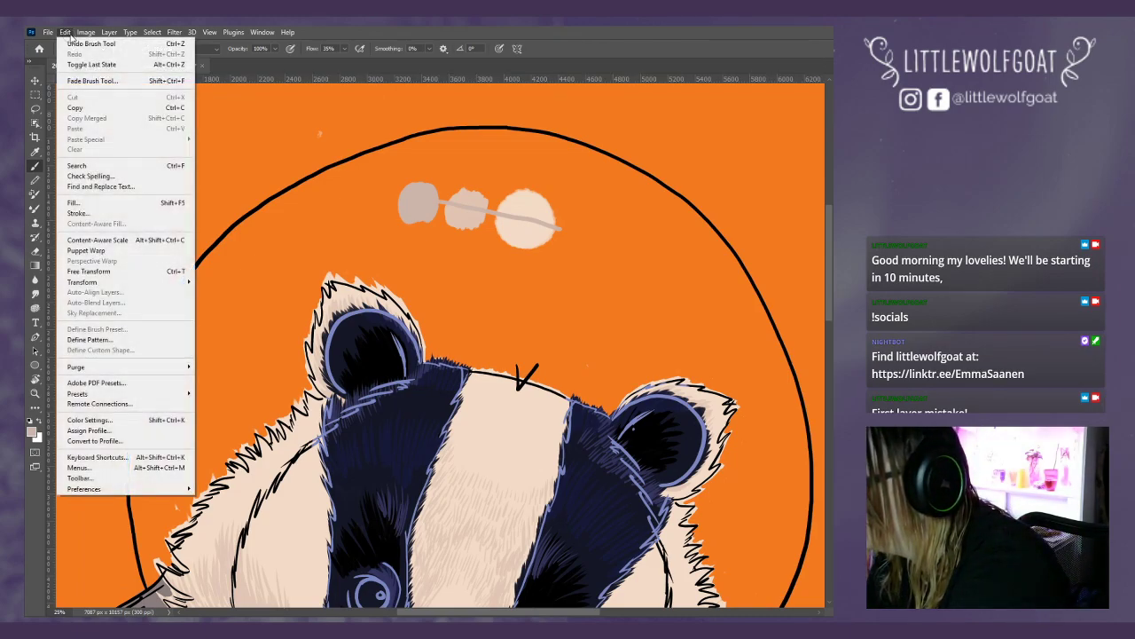
{"action": "left_click", "coordinate": [75, 43]}
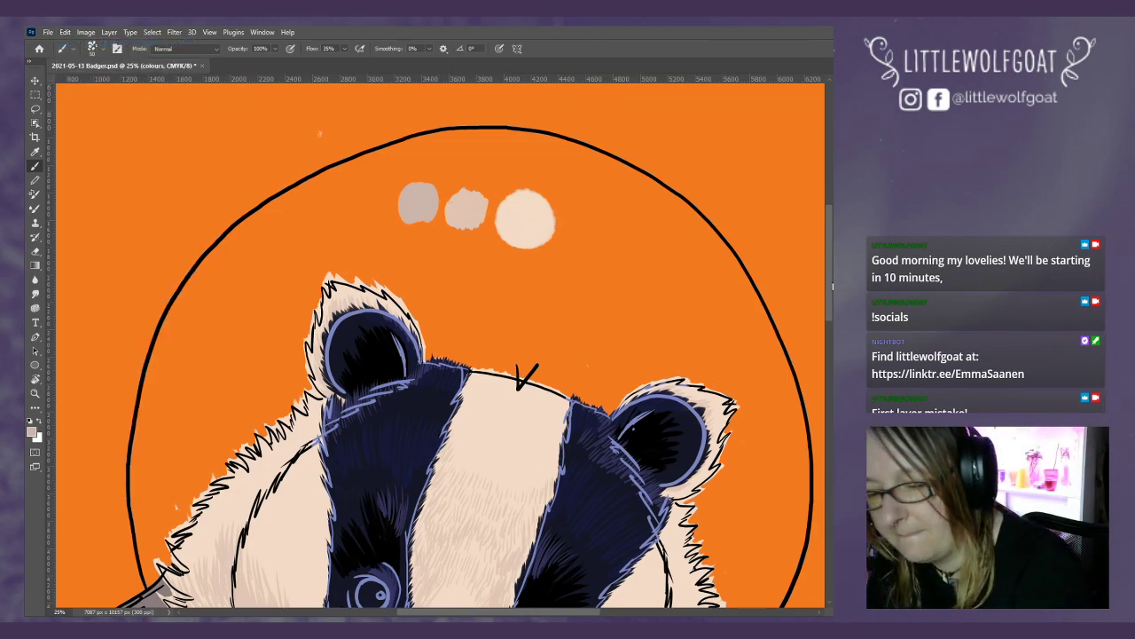
{"action": "left_click_drag", "start_coordinate": [833, 286], "coordinate": [831, 308]}
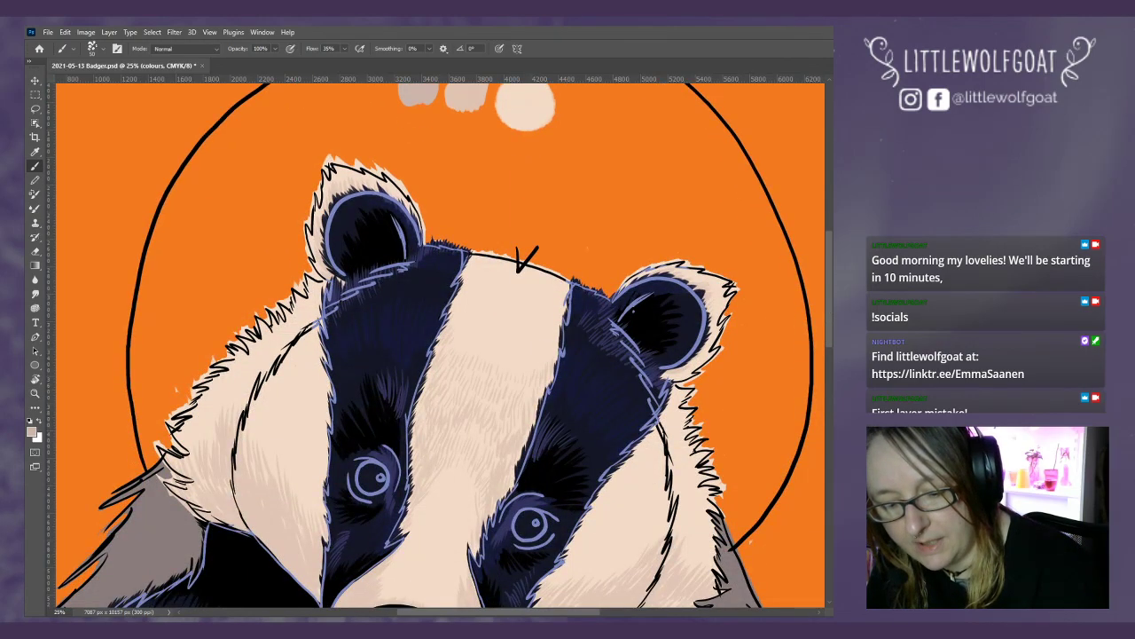
{"action": "key", "text": "alt+bracketleft"}
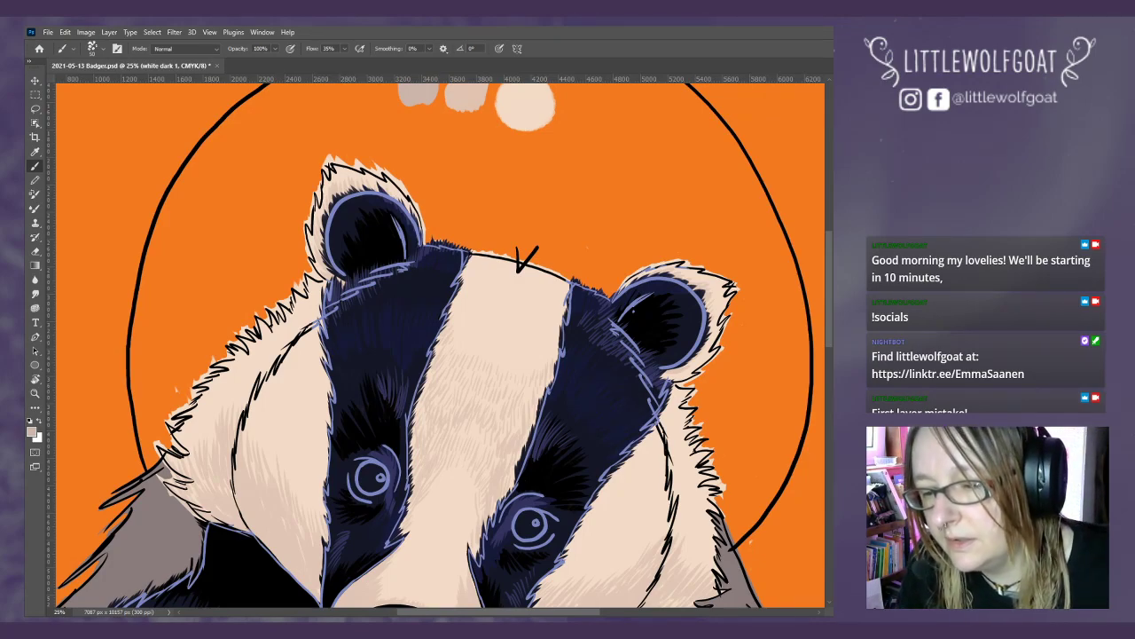
- Duplicate the white dark 1 layer with Ctrl+J and name the copy 'white dark 2'
{"action": "key", "text": "ctrl+j"}
{"action": "left_click", "coordinate": [530, 205]}
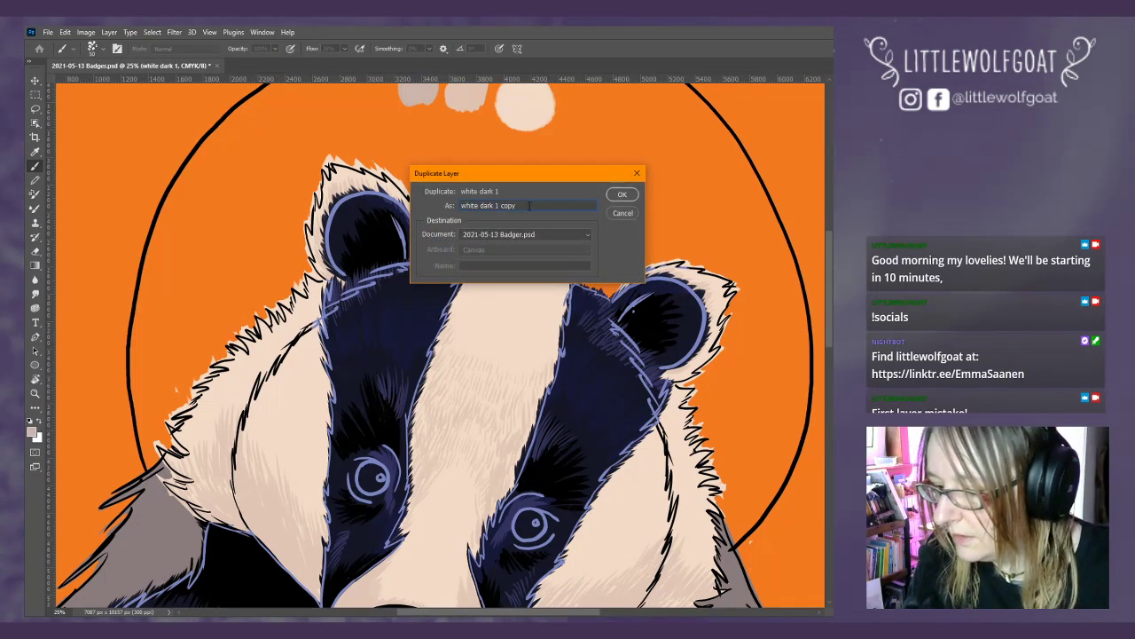
{"action": "key", "text": "BackSpace"}
{"action": "key", "text": "BackSpace"}
{"action": "key", "text": "BackSpace"}
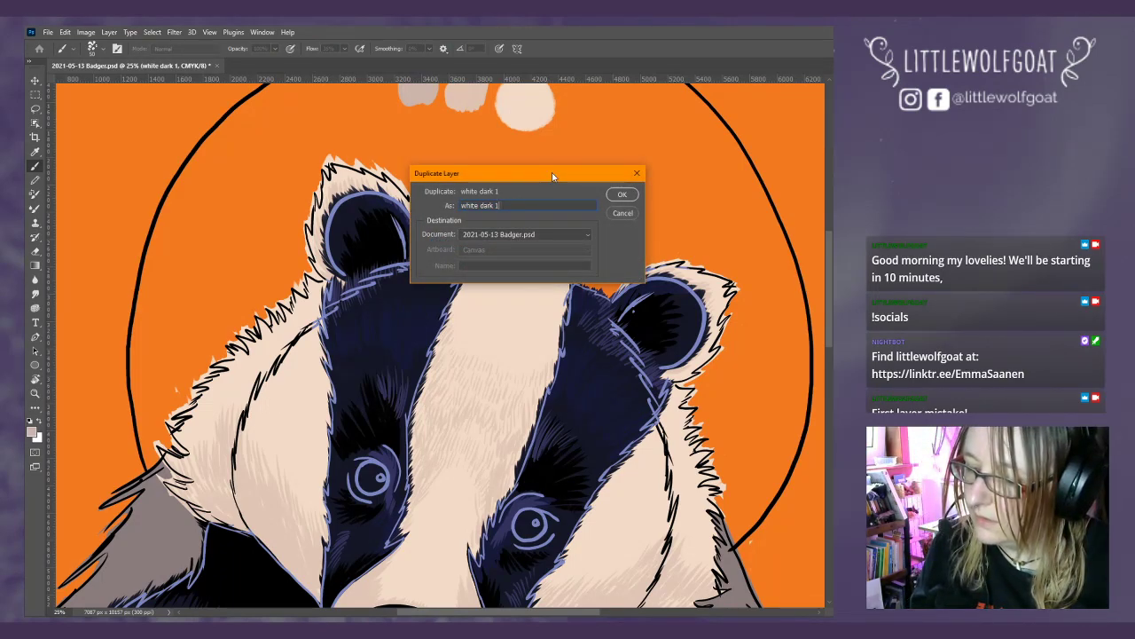
{"action": "type", "text": "2"}
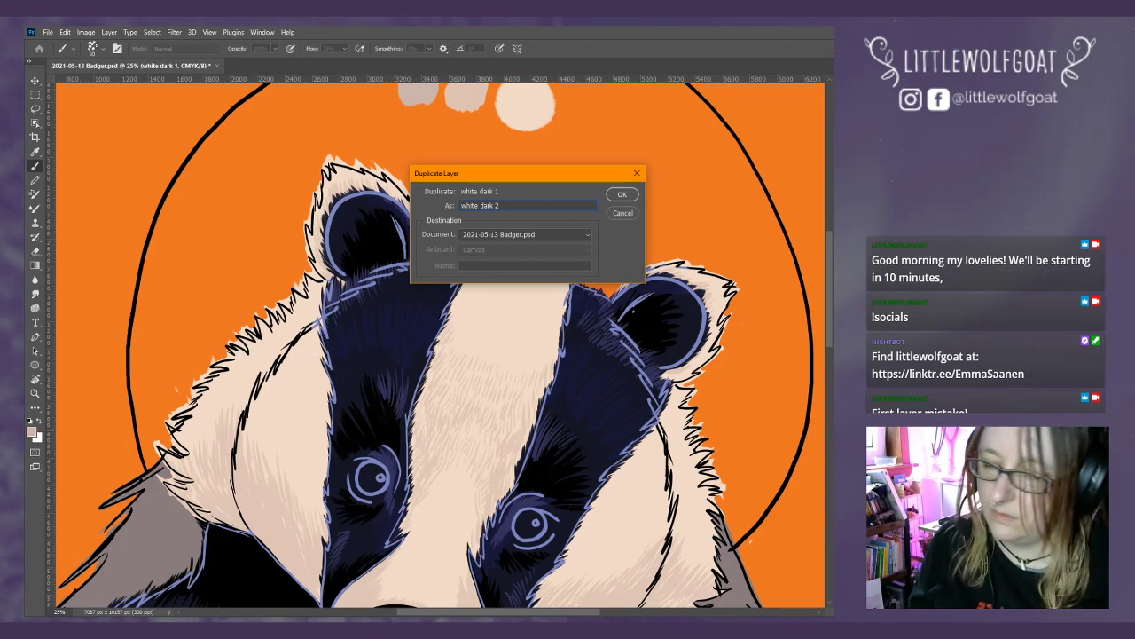
{"action": "key", "text": "Return"}
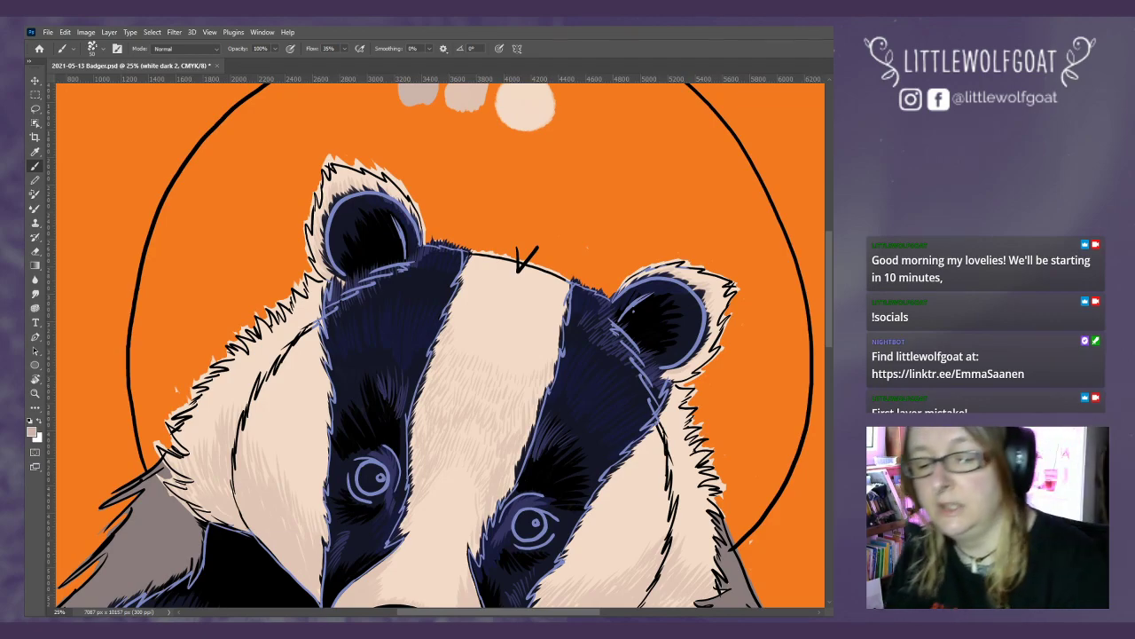
- Paint dark fur strokes along the nose's left edge, the lower cheek and the jaw, then bring up the brush presets
{"action": "left_click_drag", "start_coordinate": [830, 310], "coordinate": [829, 341]}
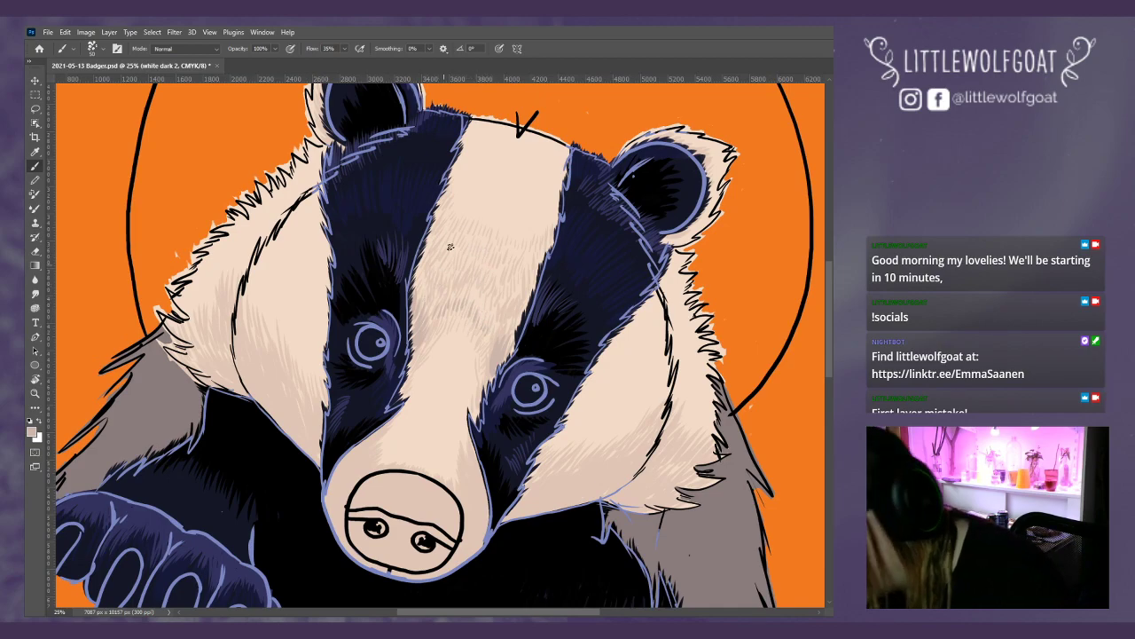
{"action": "left_click_drag", "start_coordinate": [827, 319], "coordinate": [825, 294]}
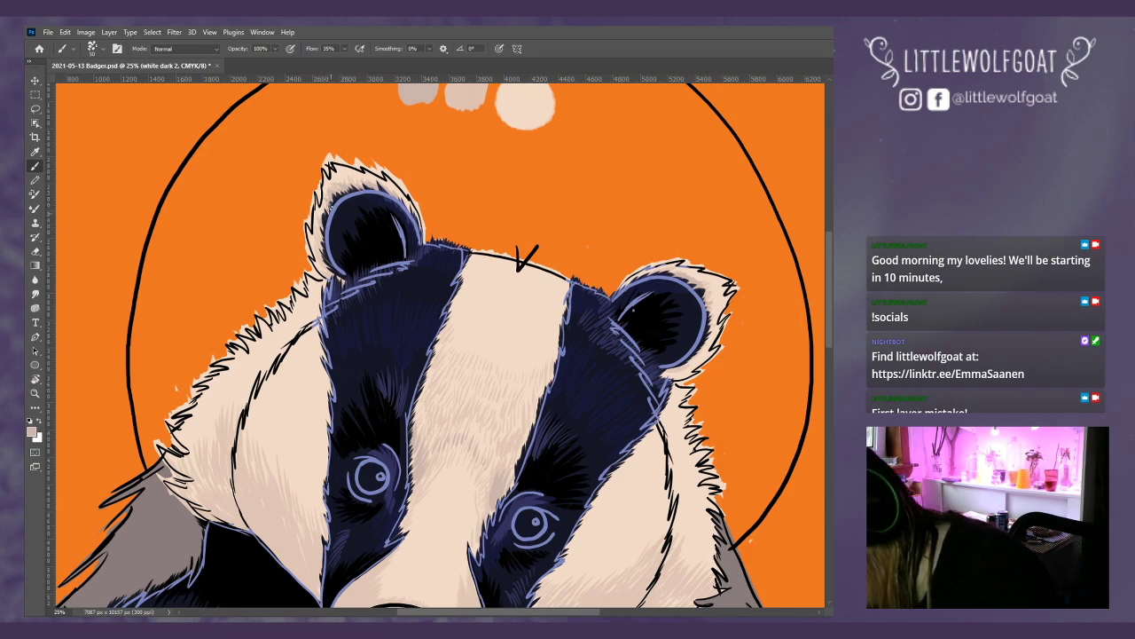
{"action": "left_click_drag", "start_coordinate": [828, 326], "coordinate": [830, 366]}
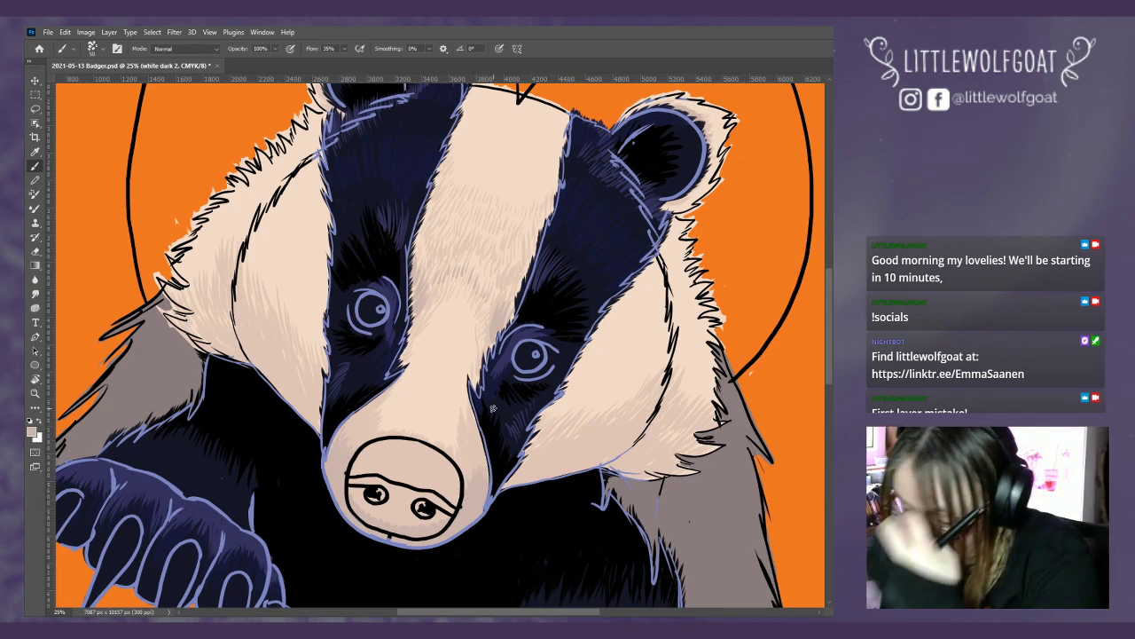
{"action": "mouse_move", "coordinate": [350, 477]}
{"action": "left_mouse_down"}
{"action": "mouse_move", "coordinate": [358, 497]}
{"action": "mouse_move", "coordinate": [390, 502]}
{"action": "mouse_move", "coordinate": [398, 487]}
{"action": "mouse_move", "coordinate": [398, 519]}
{"action": "mouse_move", "coordinate": [401, 495]}
{"action": "mouse_move", "coordinate": [438, 493]}
{"action": "mouse_move", "coordinate": [435, 520]}
{"action": "left_mouse_up"}
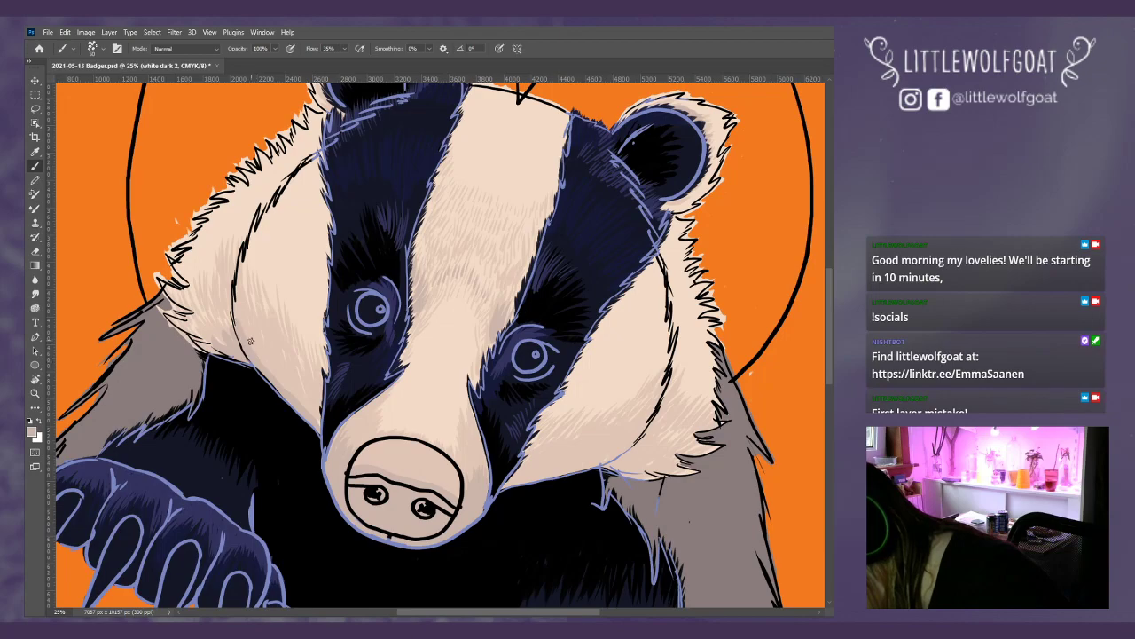
{"action": "mouse_move", "coordinate": [259, 342]}
{"action": "left_mouse_down"}
{"action": "mouse_move", "coordinate": [309, 412]}
{"action": "mouse_move", "coordinate": [306, 387]}
{"action": "mouse_move", "coordinate": [316, 395]}
{"action": "mouse_move", "coordinate": [319, 417]}
{"action": "mouse_move", "coordinate": [317, 376]}
{"action": "mouse_move", "coordinate": [321, 396]}
{"action": "mouse_move", "coordinate": [297, 381]}
{"action": "mouse_move", "coordinate": [308, 396]}
{"action": "left_mouse_up"}
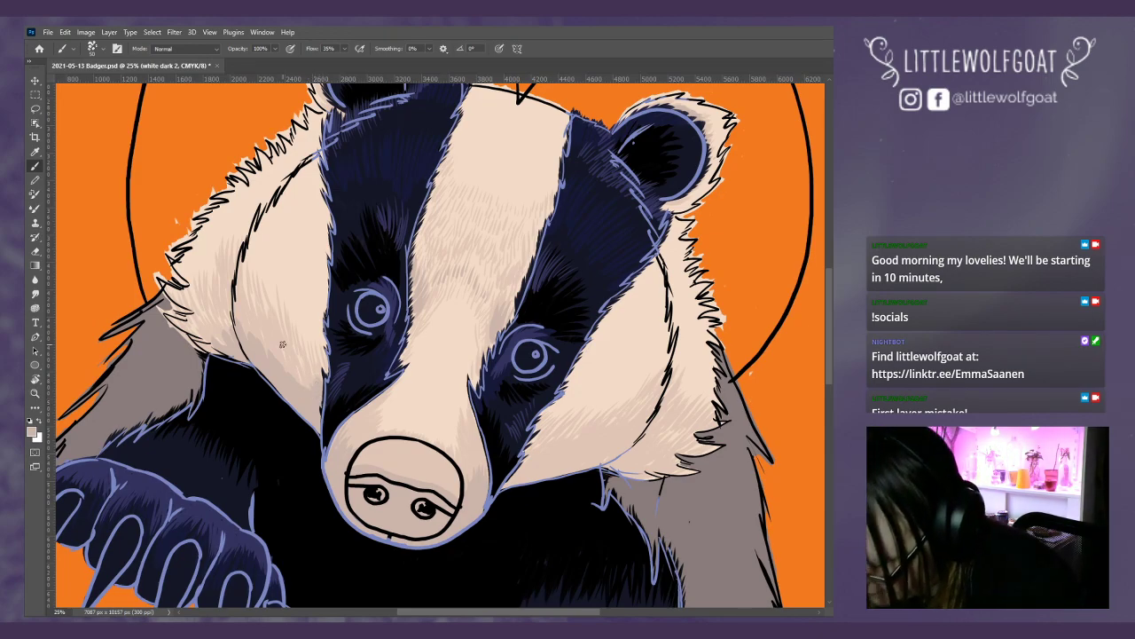
{"action": "mouse_move", "coordinate": [530, 459]}
{"action": "left_mouse_down"}
{"action": "mouse_move", "coordinate": [510, 486]}
{"action": "mouse_move", "coordinate": [544, 459]}
{"action": "mouse_move", "coordinate": [529, 473]}
{"action": "mouse_move", "coordinate": [568, 463]}
{"action": "mouse_move", "coordinate": [519, 481]}
{"action": "mouse_move", "coordinate": [591, 458]}
{"action": "mouse_move", "coordinate": [549, 471]}
{"action": "mouse_move", "coordinate": [582, 450]}
{"action": "mouse_move", "coordinate": [562, 464]}
{"action": "mouse_move", "coordinate": [616, 455]}
{"action": "mouse_move", "coordinate": [577, 472]}
{"action": "mouse_move", "coordinate": [621, 455]}
{"action": "left_mouse_up"}
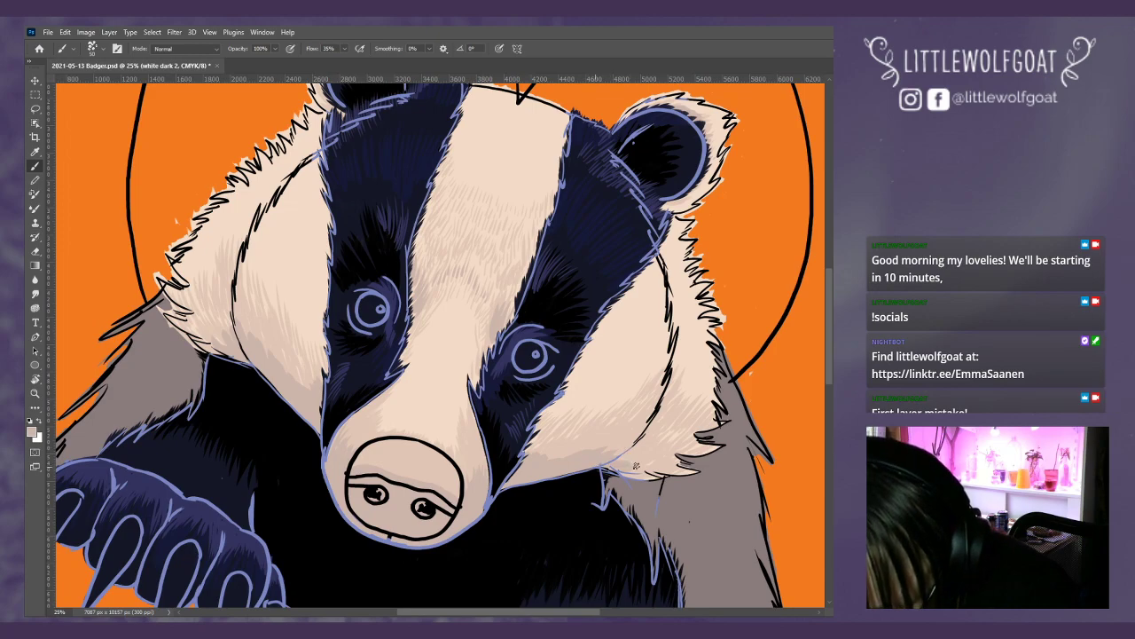
{"action": "right_click", "coordinate": [636, 445]}
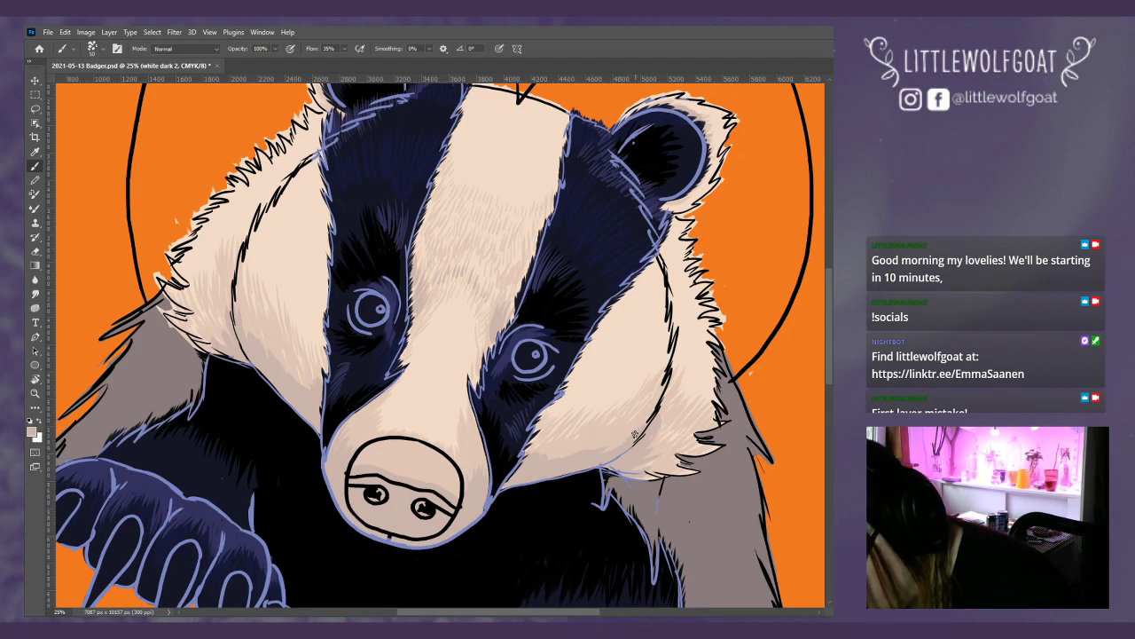
{"action": "left_click", "coordinate": [99, 51]}
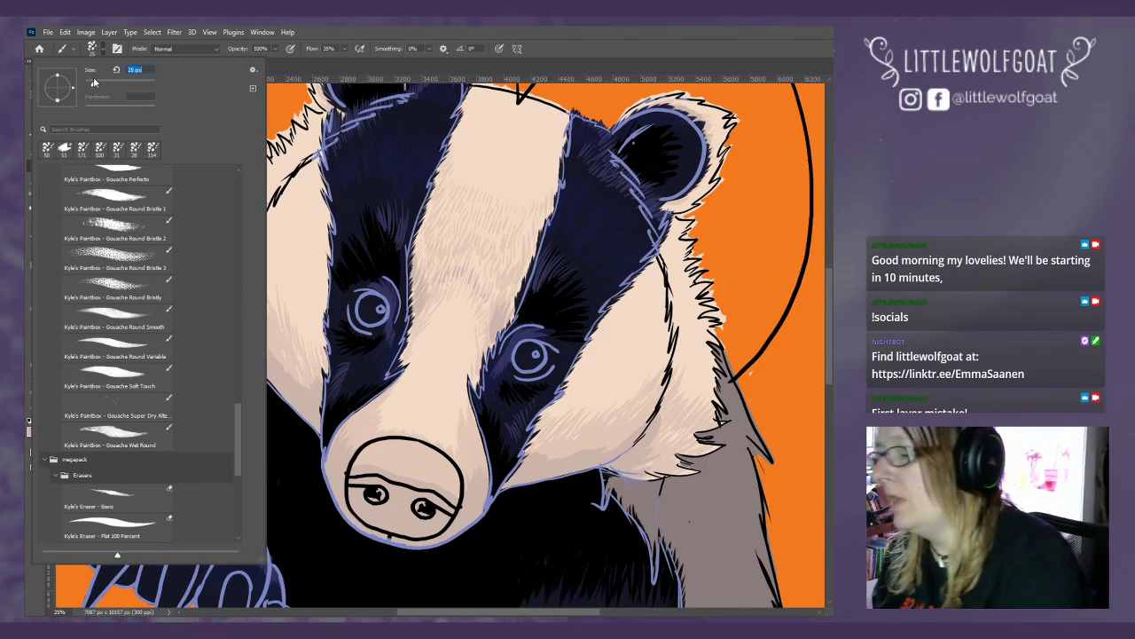
- Dismiss the Brush Preset Picker to get back to painting on the badger canvas
{"action": "left_click", "coordinate": [328, 63]}
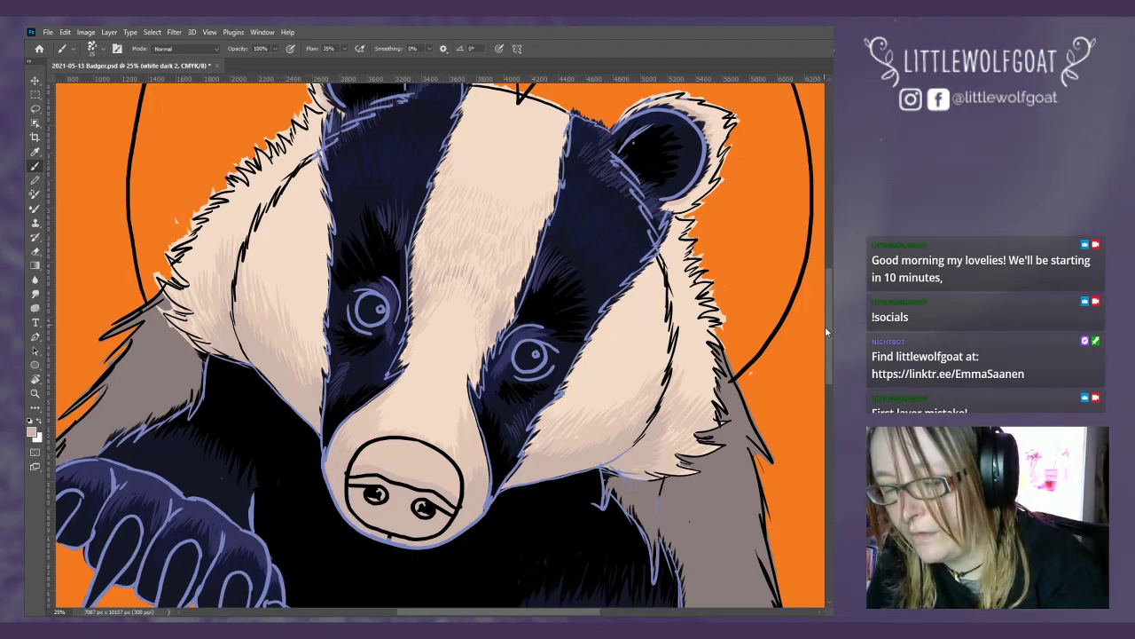
- Scroll the canvas down slightly and add short dark strokes to the badger's lower-right fur
{"action": "left_click_drag", "start_coordinate": [825, 325], "coordinate": [828, 311]}
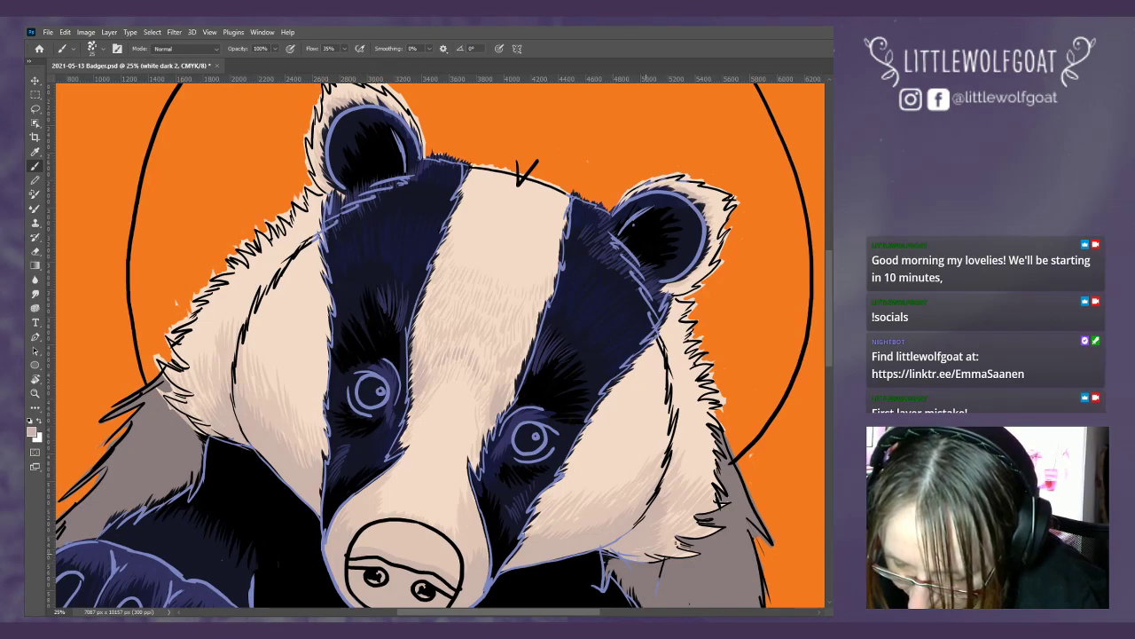
{"action": "left_click_drag", "start_coordinate": [667, 555], "coordinate": [692, 553]}
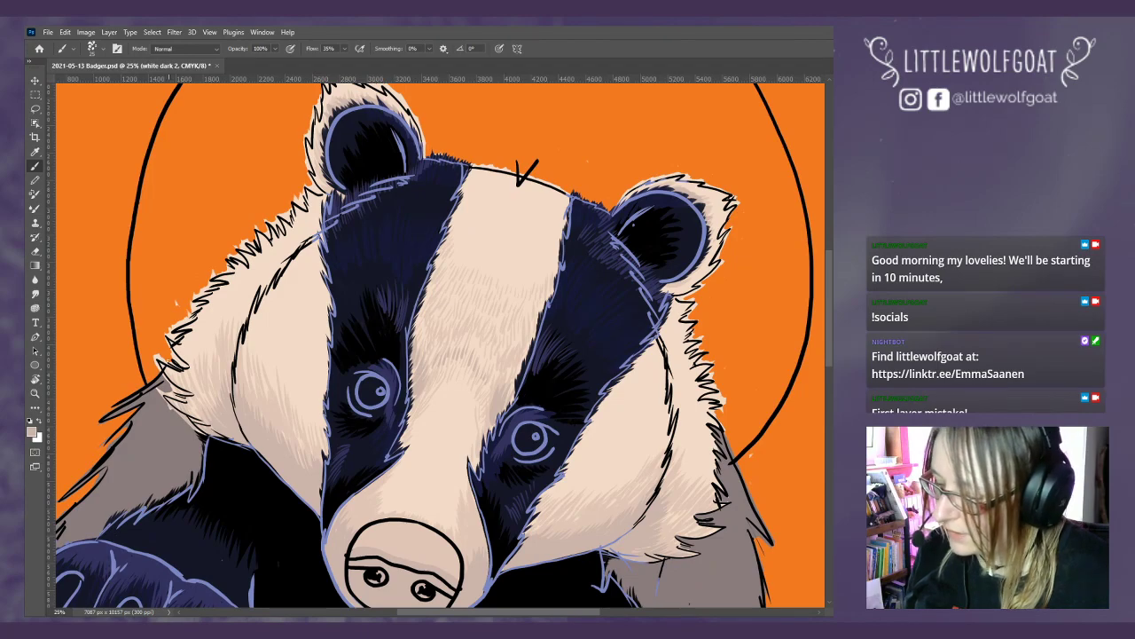
- Use View > Fit on Screen to show the whole badger canvas and swatches
{"action": "left_click", "coordinate": [210, 32]}
{"action": "left_click", "coordinate": [249, 133]}
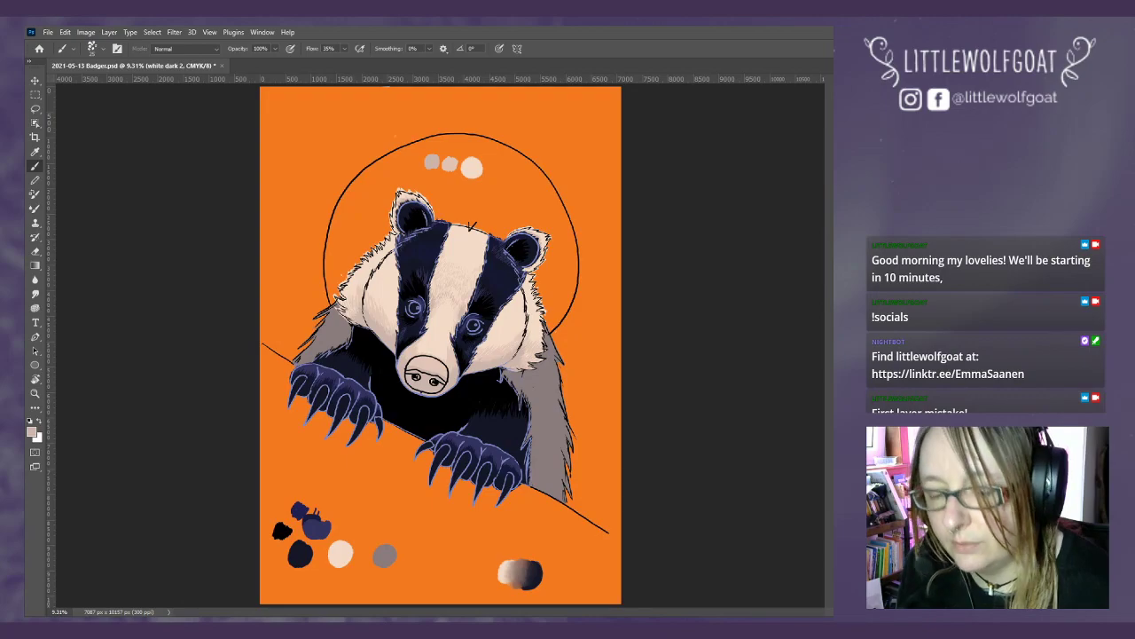
- Duplicate white dark 2 with Ctrl+J and name the copy 'white dark 3'
{"action": "key", "text": "ctrl+j"}
{"action": "left_click", "coordinate": [526, 205]}
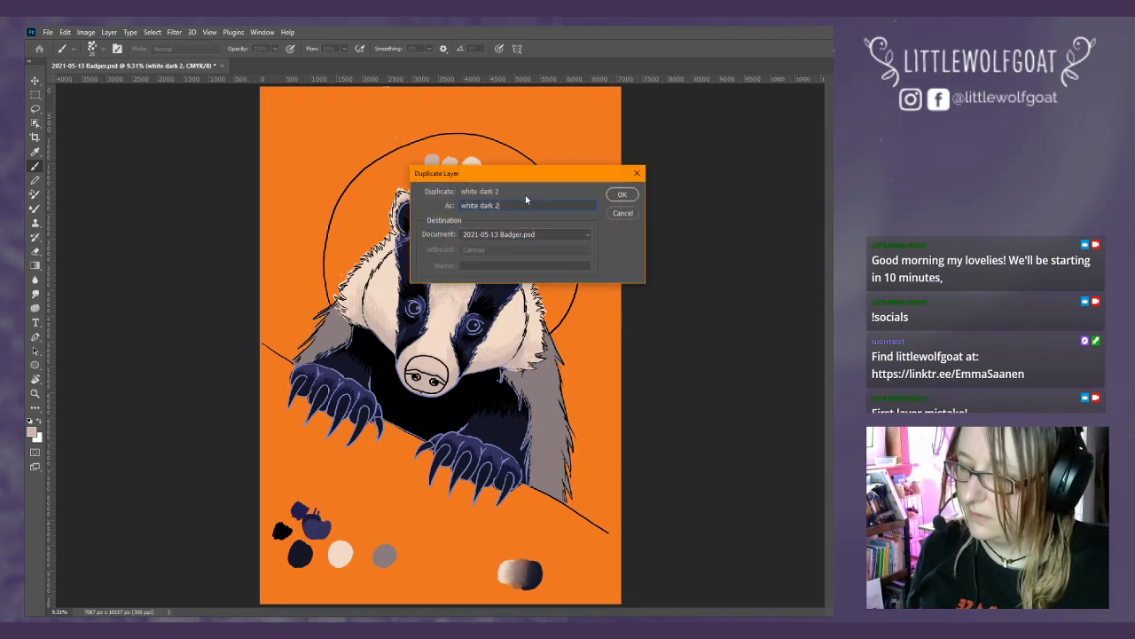
{"action": "type", "text": "3"}
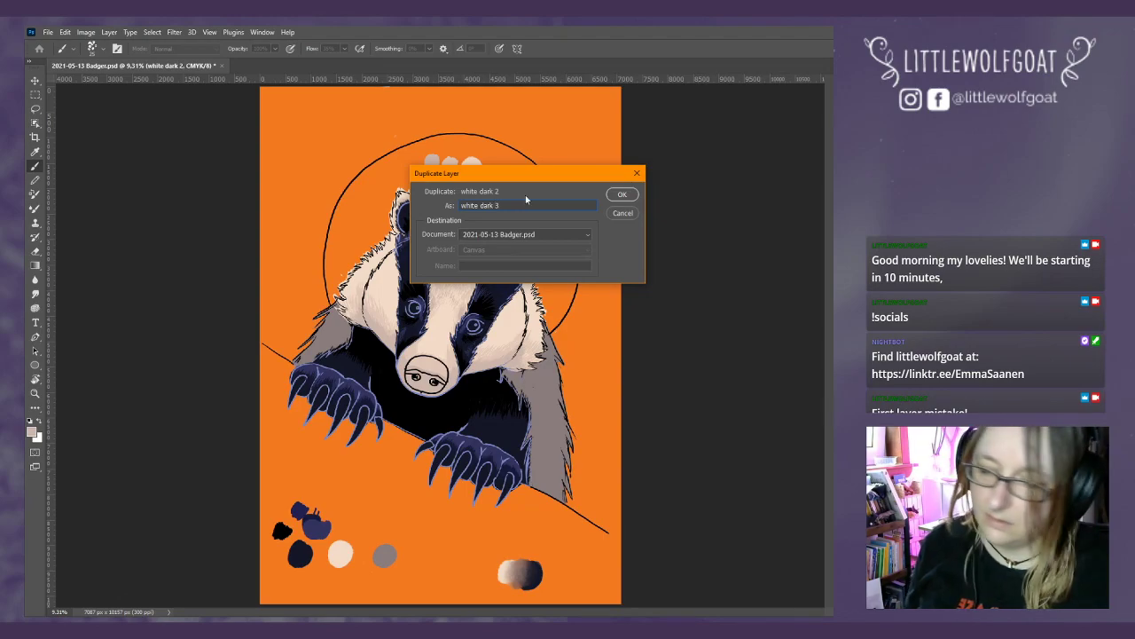
{"action": "key", "text": "Return"}
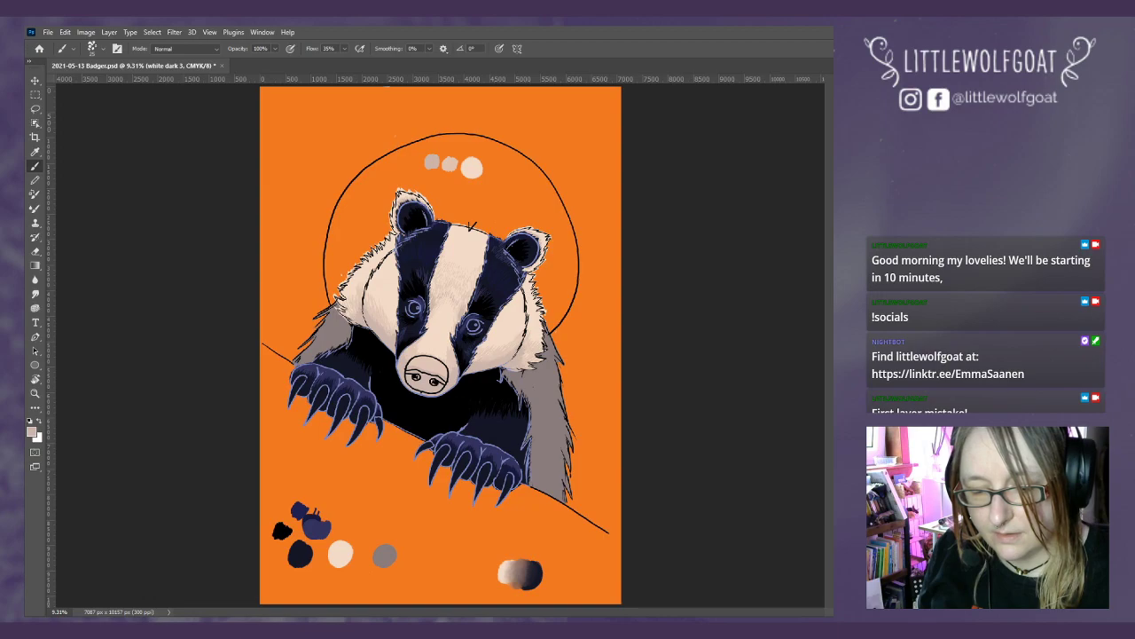
- On the colours layer, paint a wider grey dab at the left end of the swatch row
{"action": "key", "text": "alt+bracketleft"}
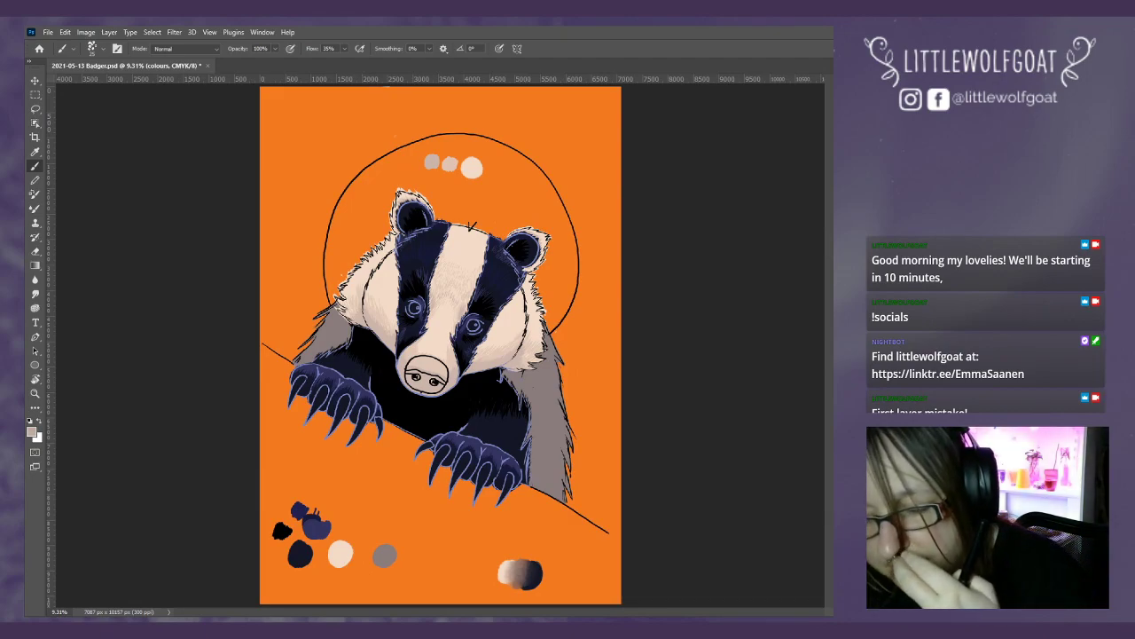
{"action": "left_click", "coordinate": [94, 51]}
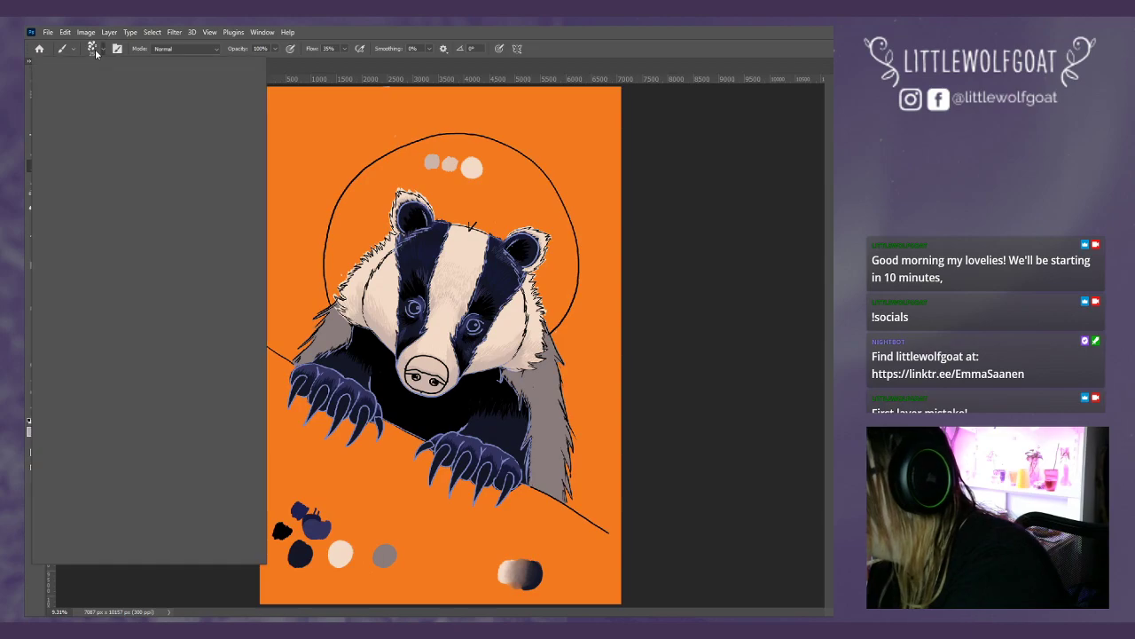
{"action": "key", "text": "Return"}
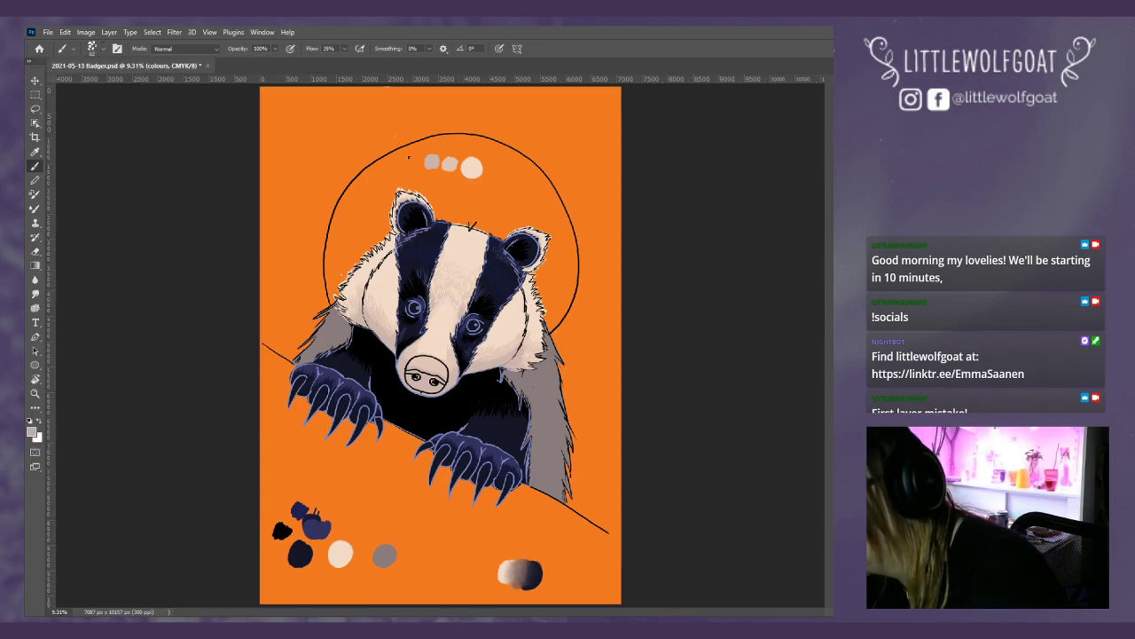
{"action": "left_click_drag", "start_coordinate": [411, 164], "coordinate": [495, 169]}
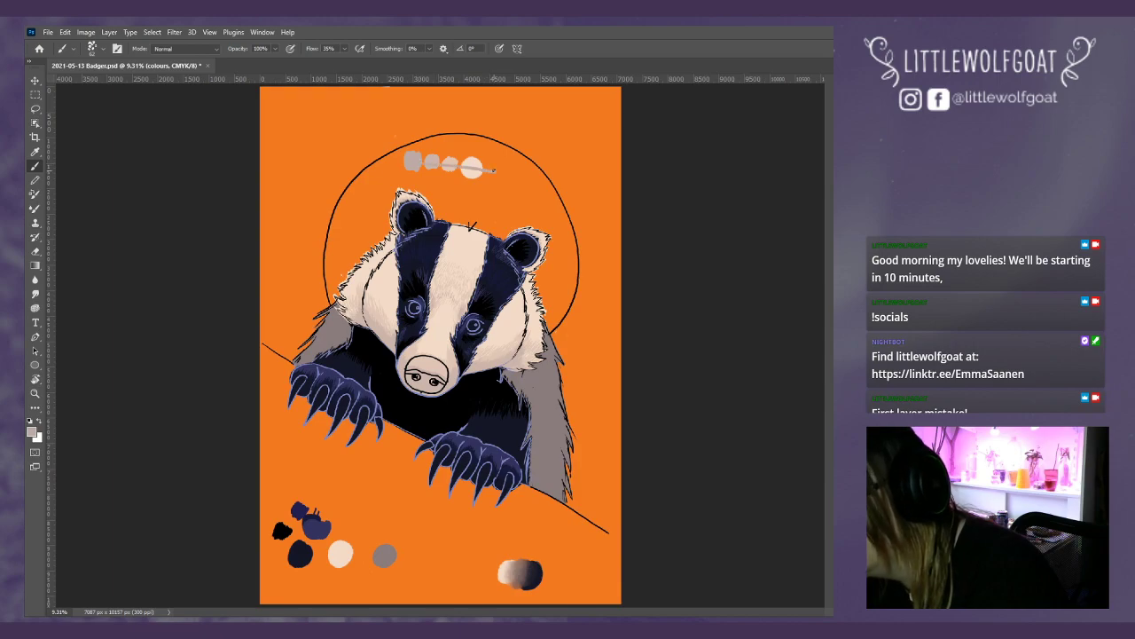
- Undo the stray grey stroke across the dabs and return to the white dark 3 layer
{"action": "left_click", "coordinate": [64, 32]}
{"action": "left_click", "coordinate": [77, 44]}
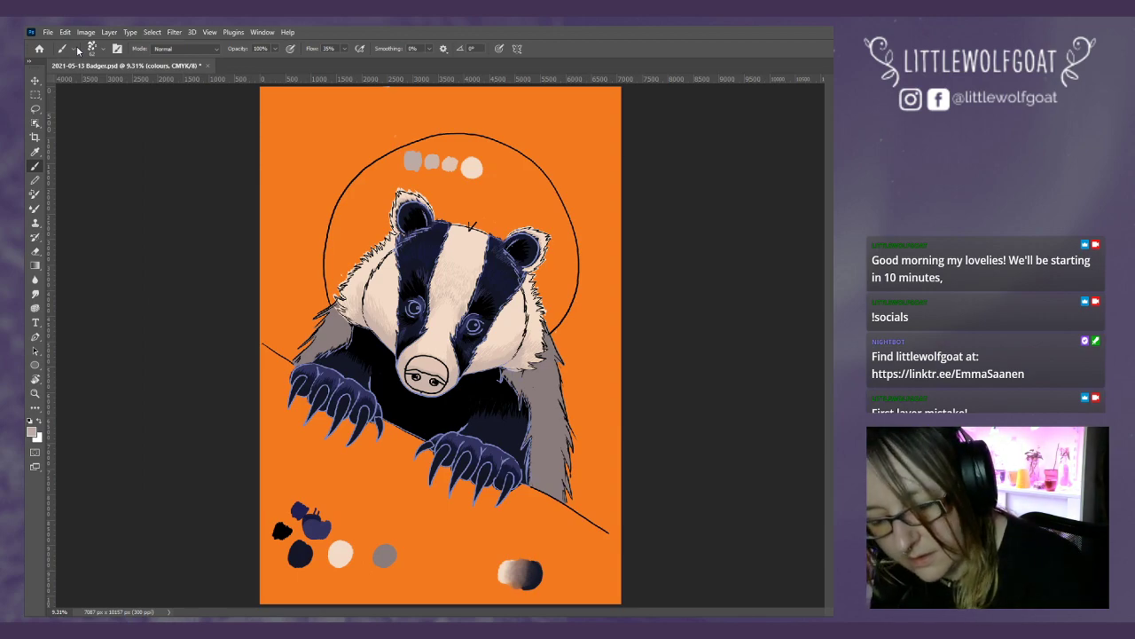
{"action": "key", "text": "alt+bracketleft"}
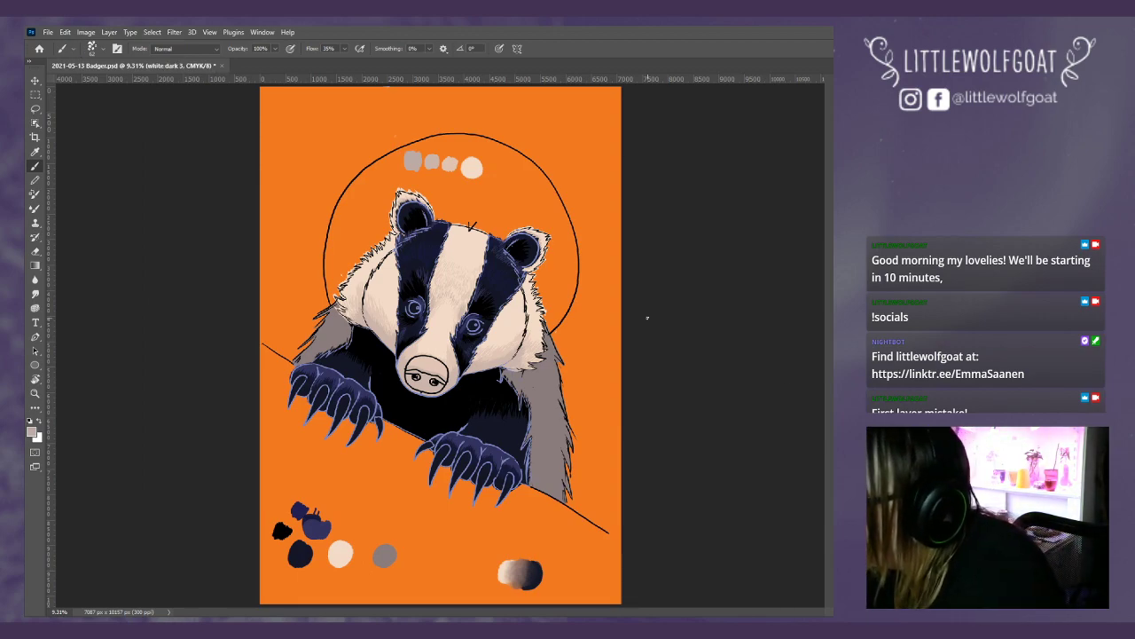
{"action": "left_click", "coordinate": [211, 33]}
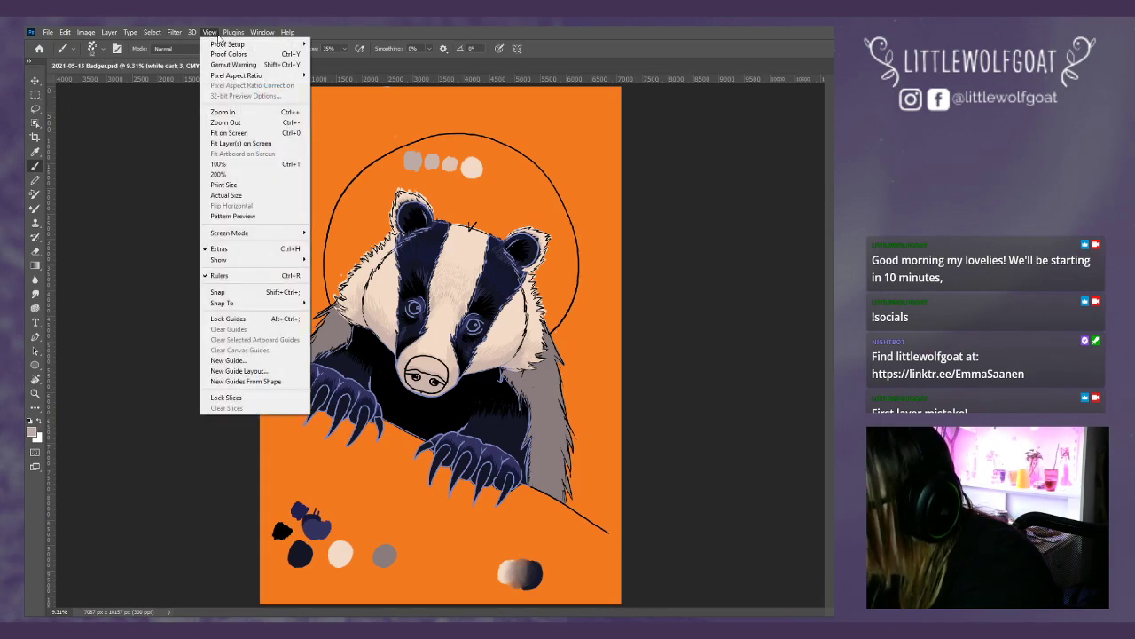
- Zoom in on the painting to 25% with repeated View > Zoom In
{"action": "left_click", "coordinate": [223, 111]}
{"action": "left_click", "coordinate": [211, 33]}
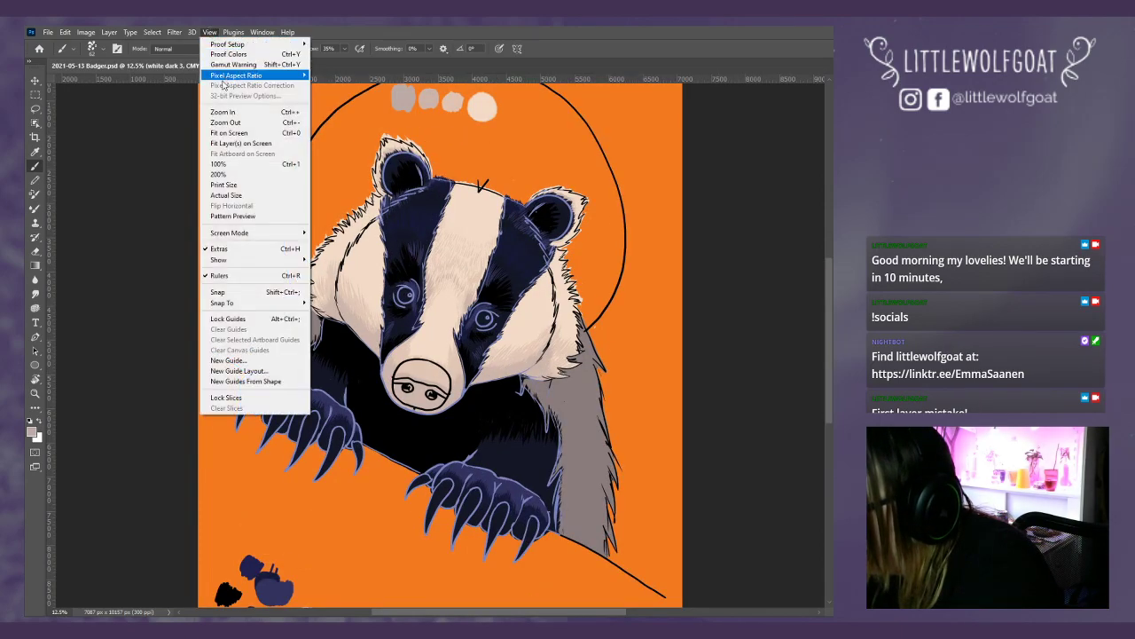
{"action": "left_click", "coordinate": [222, 112]}
{"action": "left_click", "coordinate": [210, 33]}
{"action": "left_click", "coordinate": [223, 112]}
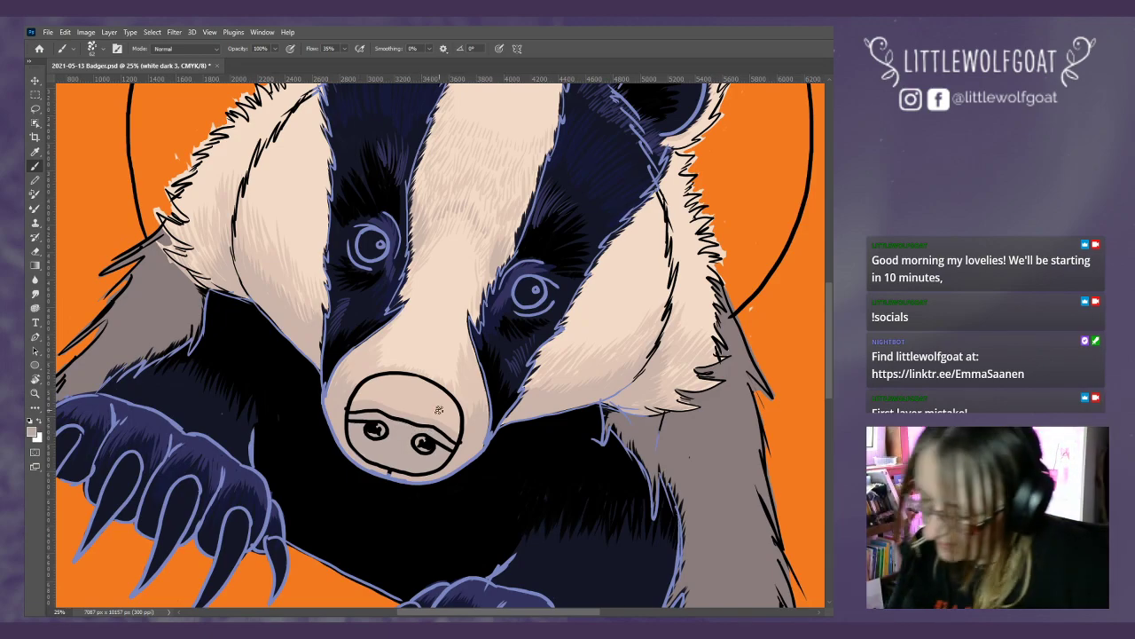
- Select the colours layer, repaint the first grey swatch and undo the stray stroke across the swatches
{"action": "left_click", "coordinate": [444, 320], "text": "ctrl"}
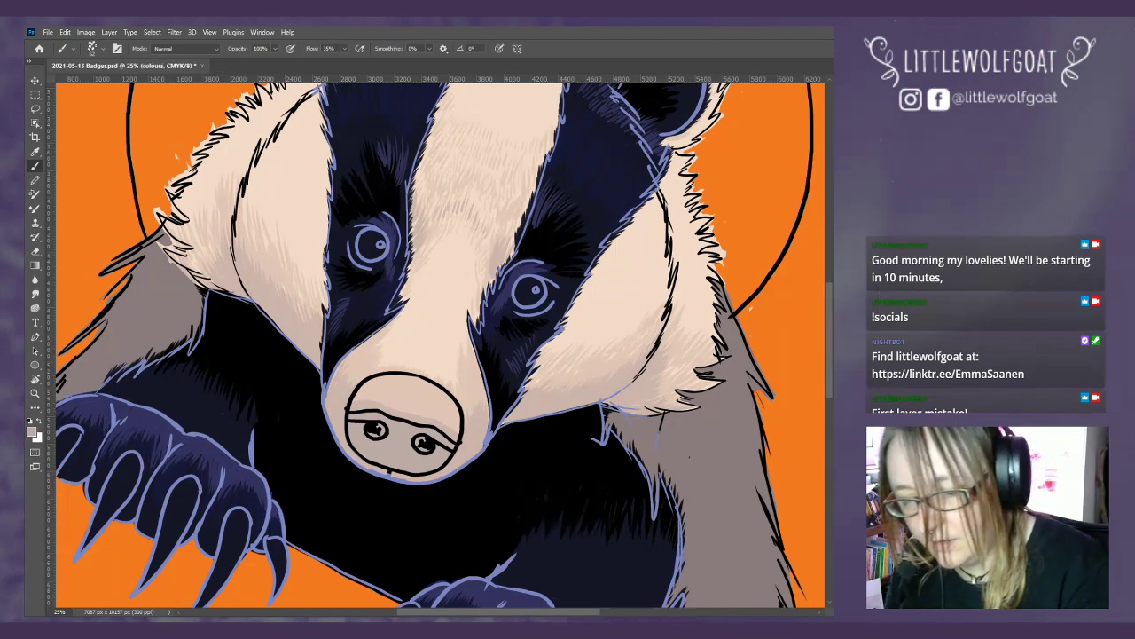
{"action": "left_click_drag", "start_coordinate": [828, 300], "coordinate": [825, 201]}
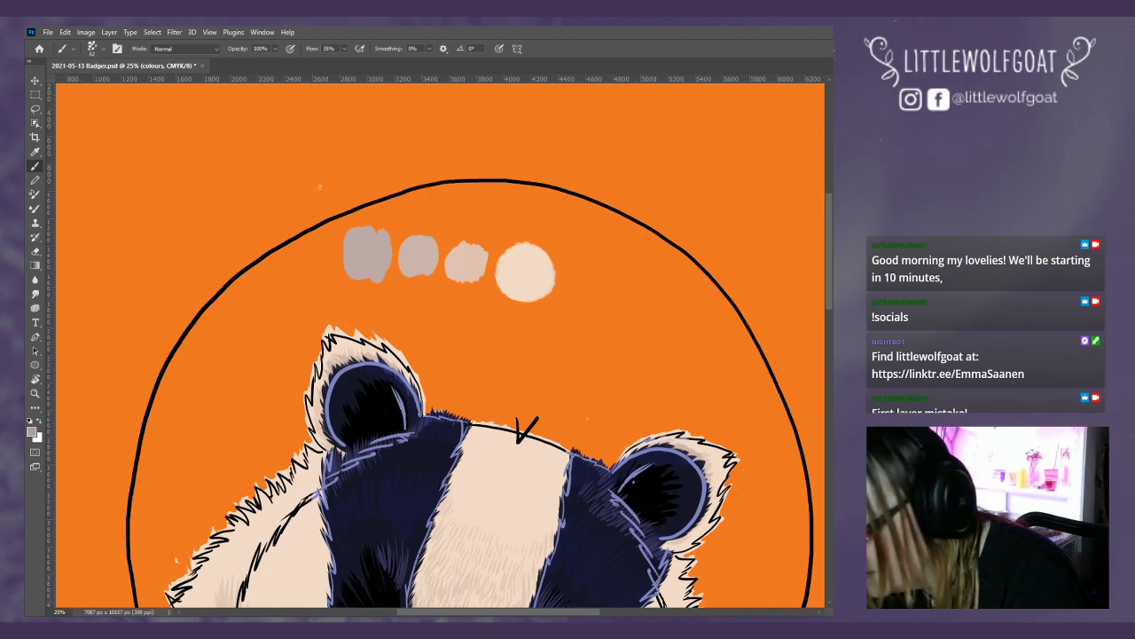
{"action": "mouse_move", "coordinate": [346, 264]}
{"action": "left_mouse_down"}
{"action": "mouse_move", "coordinate": [390, 215]}
{"action": "mouse_move", "coordinate": [347, 264]}
{"action": "mouse_move", "coordinate": [372, 234]}
{"action": "mouse_move", "coordinate": [387, 266]}
{"action": "mouse_move", "coordinate": [392, 249]}
{"action": "mouse_move", "coordinate": [554, 282]}
{"action": "left_mouse_up"}
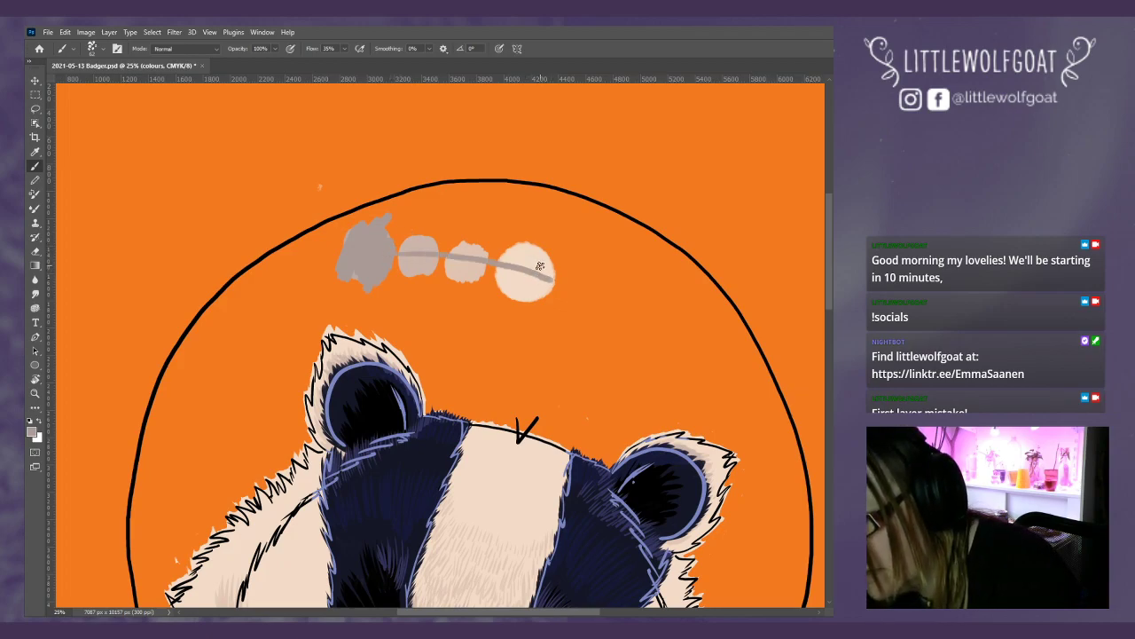
{"action": "left_click", "coordinate": [65, 32]}
{"action": "left_click", "coordinate": [76, 43]}
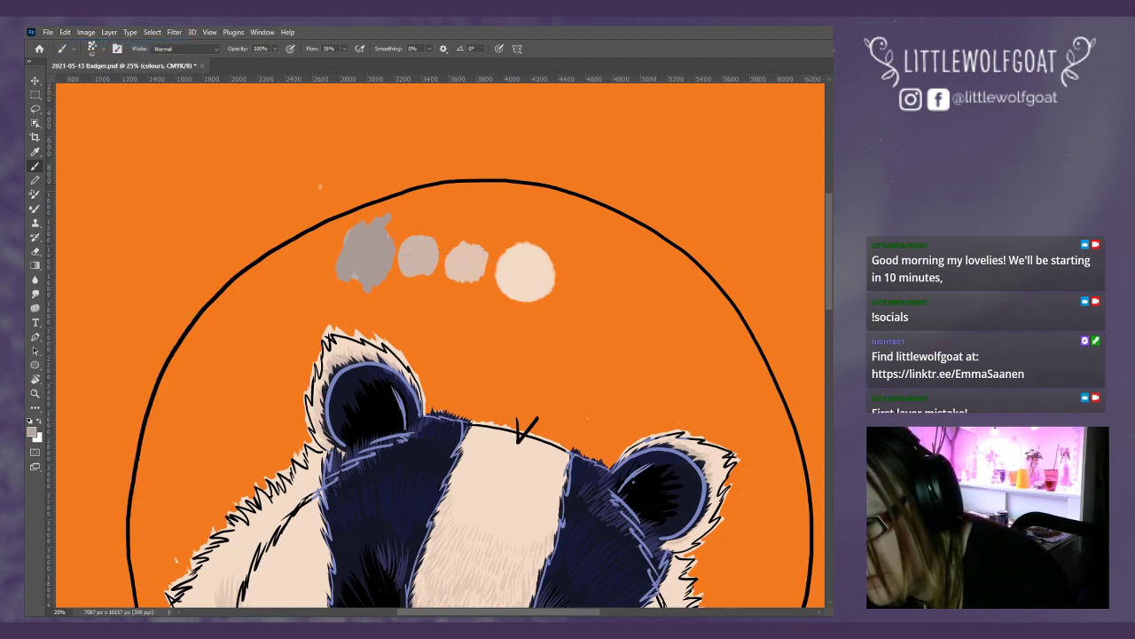
- Repaint the grey swatch as a lighter, rough-edged blob and undo the thin stray stroke
{"action": "mouse_move", "coordinate": [348, 241]}
{"action": "left_mouse_down"}
{"action": "mouse_move", "coordinate": [376, 257]}
{"action": "mouse_move", "coordinate": [526, 269]}
{"action": "left_mouse_up"}
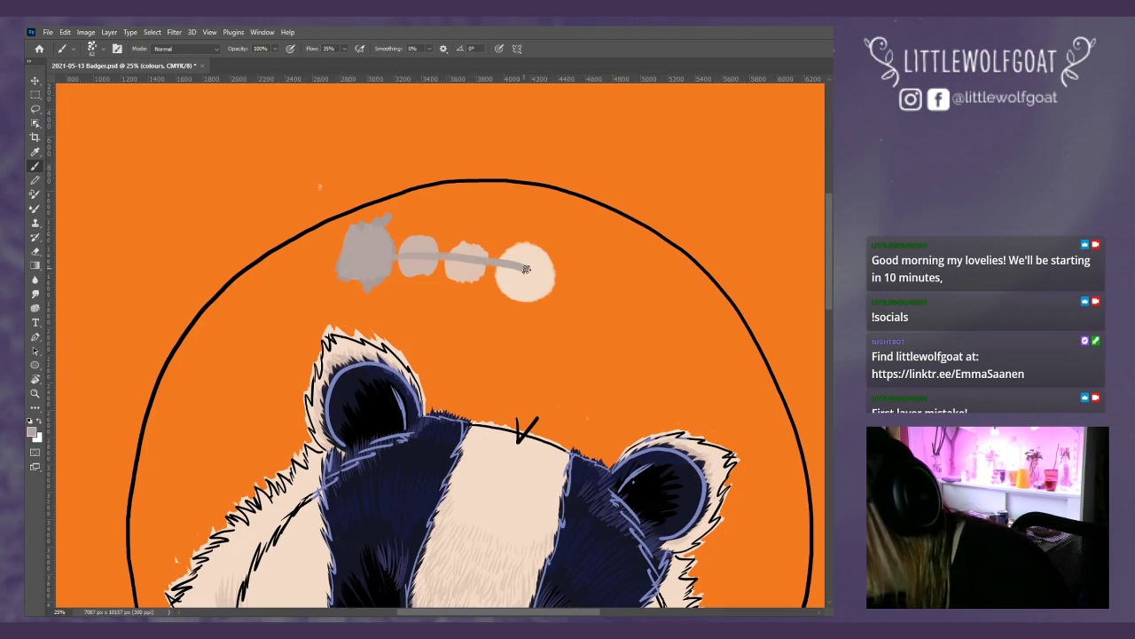
{"action": "left_click", "coordinate": [65, 32]}
{"action": "left_click", "coordinate": [78, 45]}
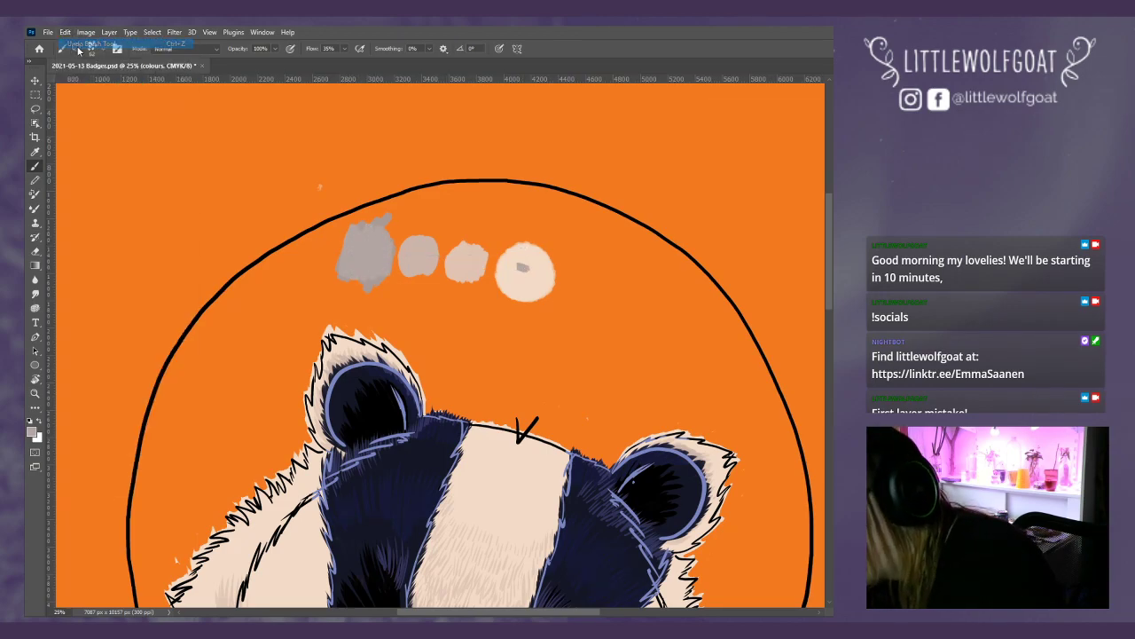
{"action": "left_click_drag", "start_coordinate": [828, 317], "coordinate": [823, 358]}
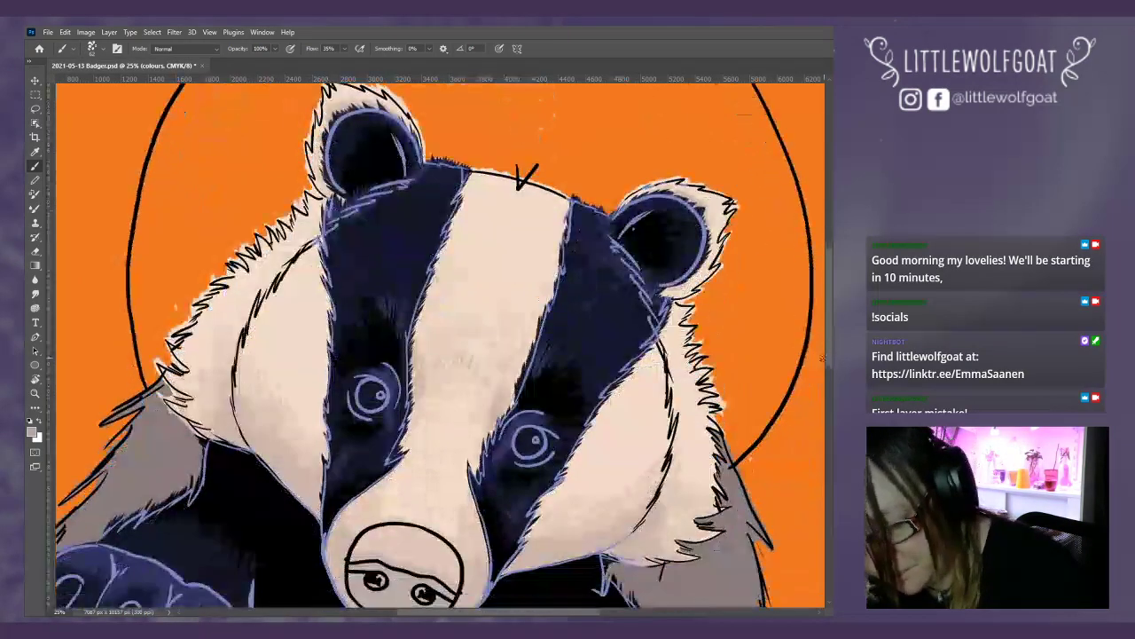
- On white dark 3, shrink the brush to about 17 px and paint a fine dark stroke along the nose's left edge
{"action": "key", "text": "alt+bracketleft"}
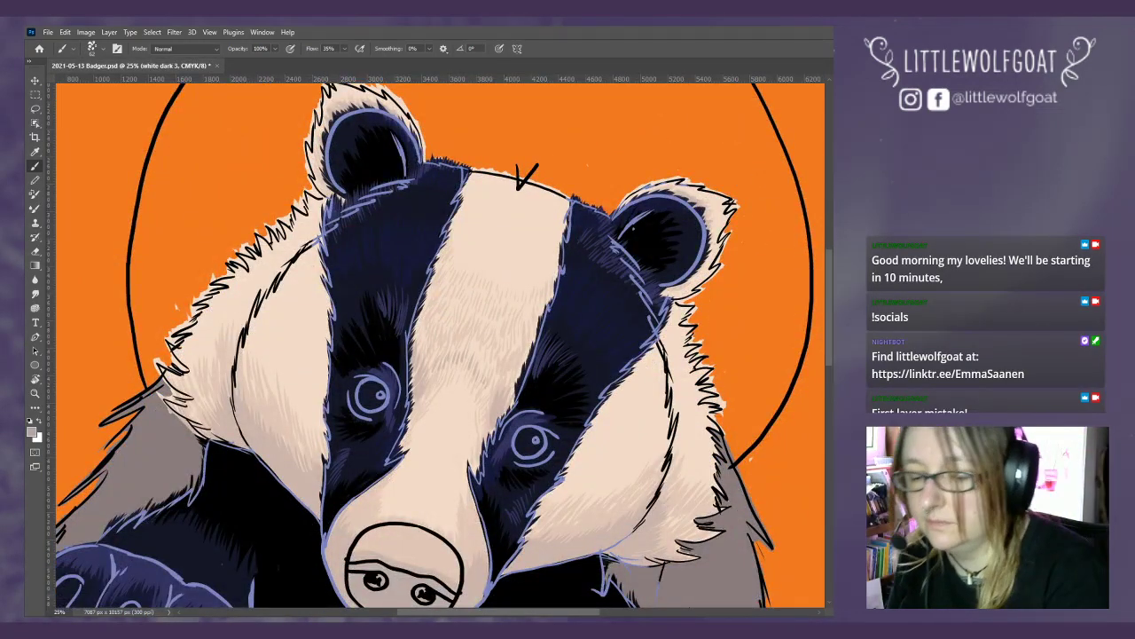
{"action": "scroll", "coordinate": [363, 456], "scroll_direction": "down", "scroll_amount": 3}
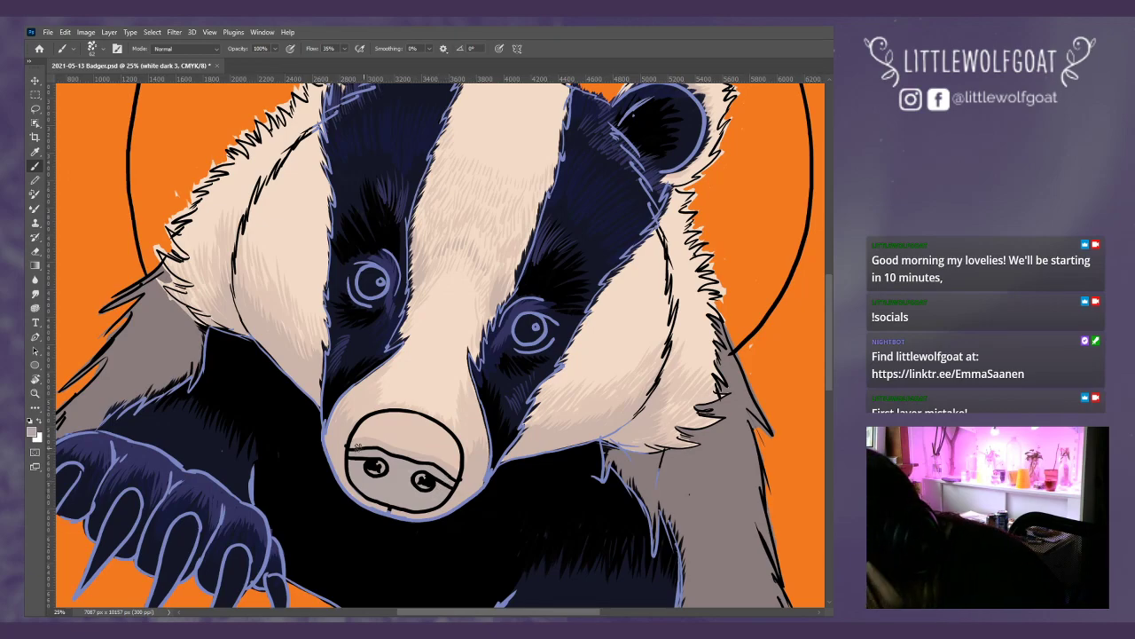
{"action": "left_click", "coordinate": [95, 50]}
{"action": "left_click_drag", "start_coordinate": [96, 84], "coordinate": [97, 89]}
{"action": "key", "text": "Return"}
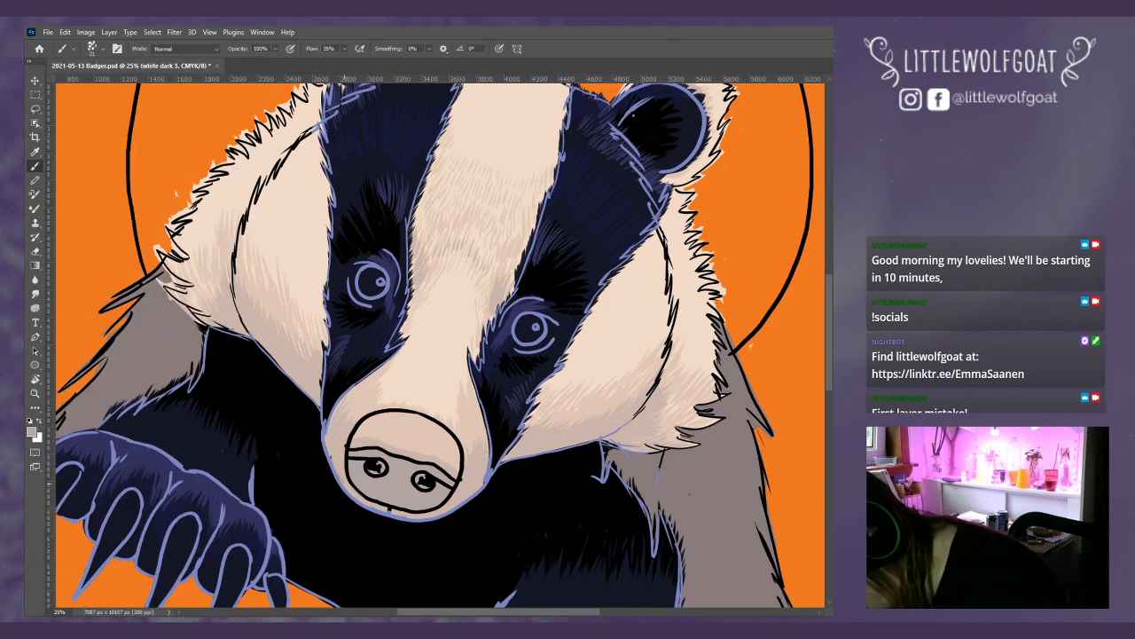
{"action": "left_click_drag", "start_coordinate": [336, 452], "coordinate": [339, 470]}
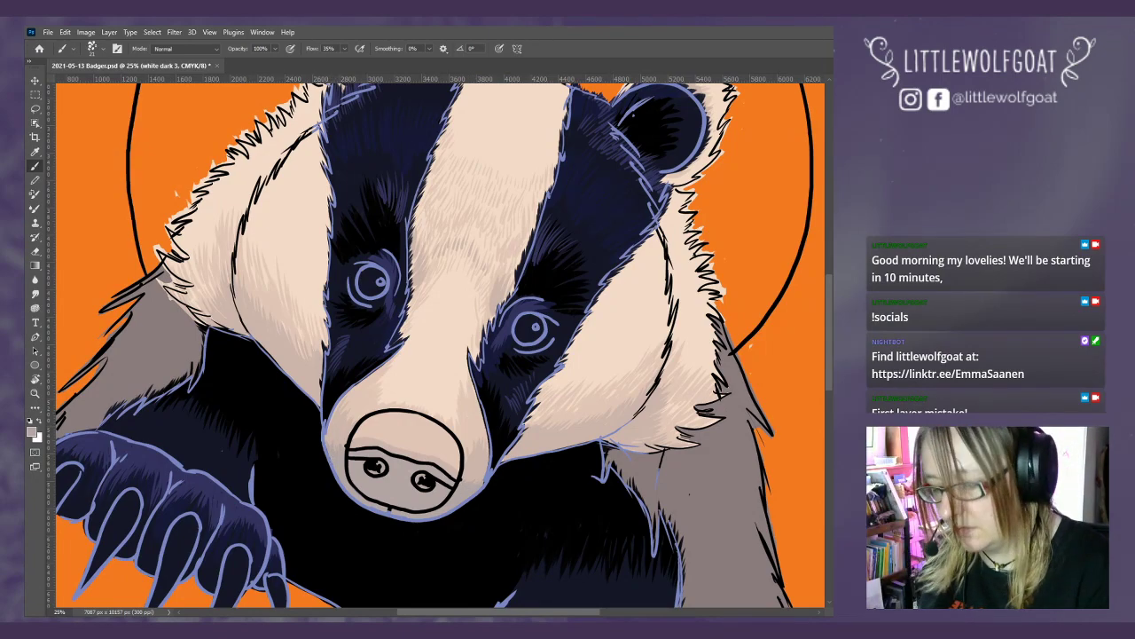
- Hide the line art layer with Ctrl+comma so the painted fur on the face stripes and cheeks shows clearly
{"action": "key", "text": "ctrl+comma"}
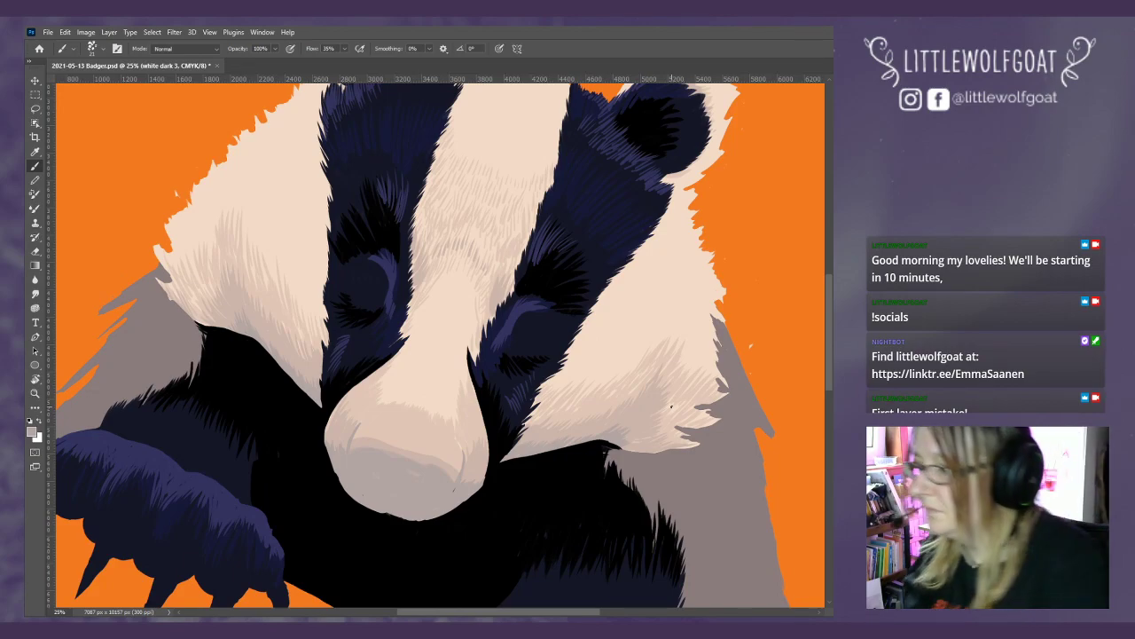
{"action": "left_click", "coordinate": [210, 32]}
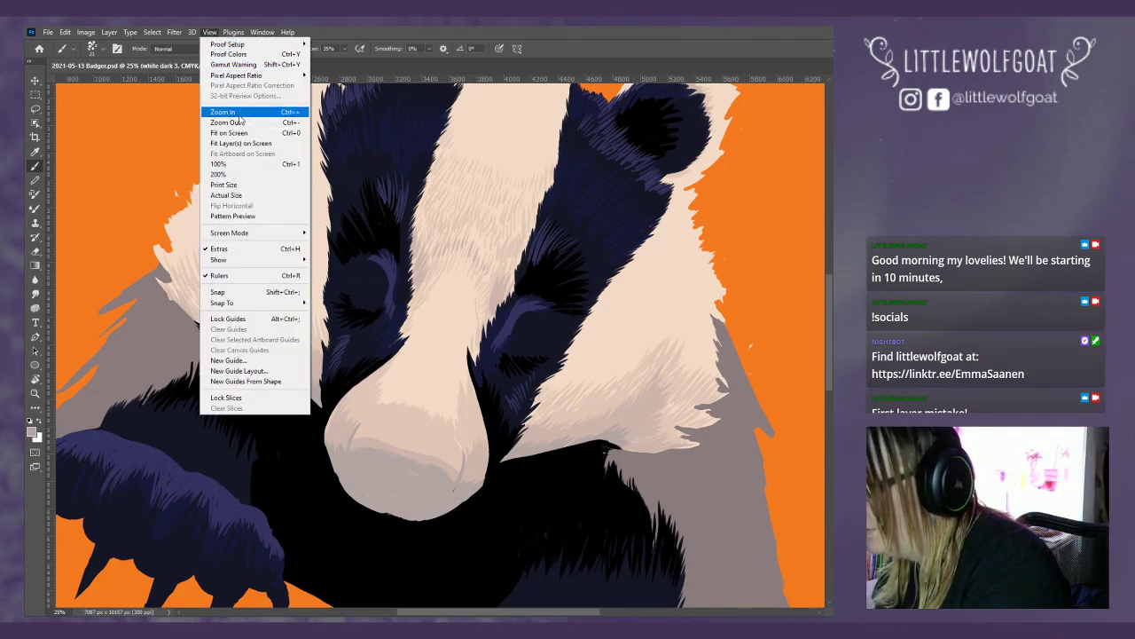
- Fit the whole painting on screen and briefly toggle the line art to compare
{"action": "left_click", "coordinate": [240, 134]}
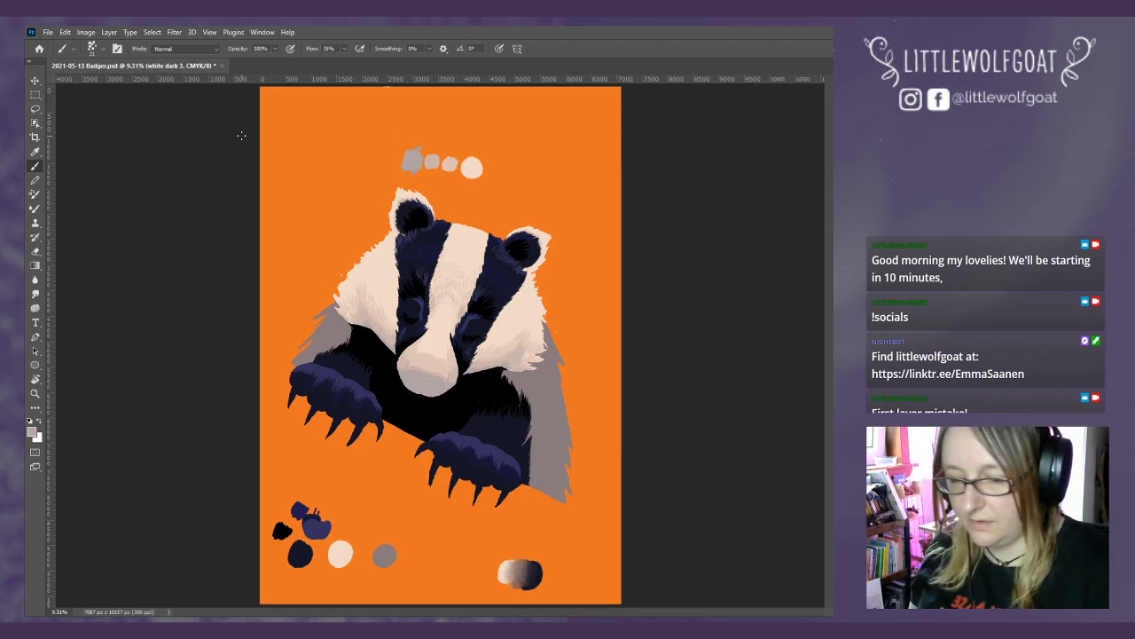
{"action": "key", "text": "ctrl+comma"}
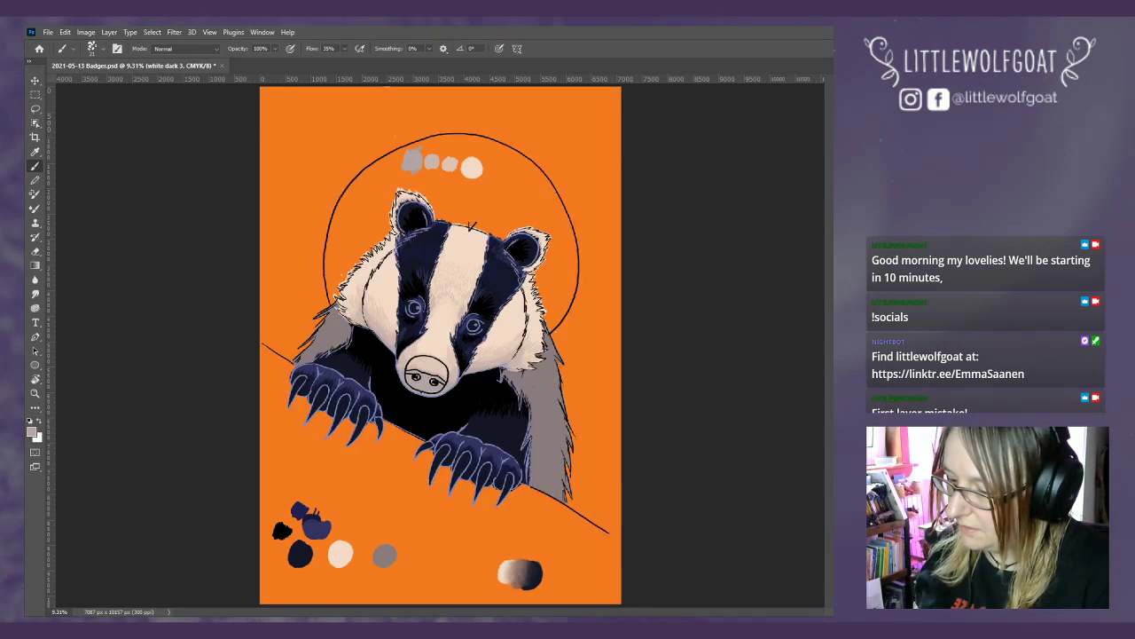
{"action": "key", "text": "ctrl+comma"}
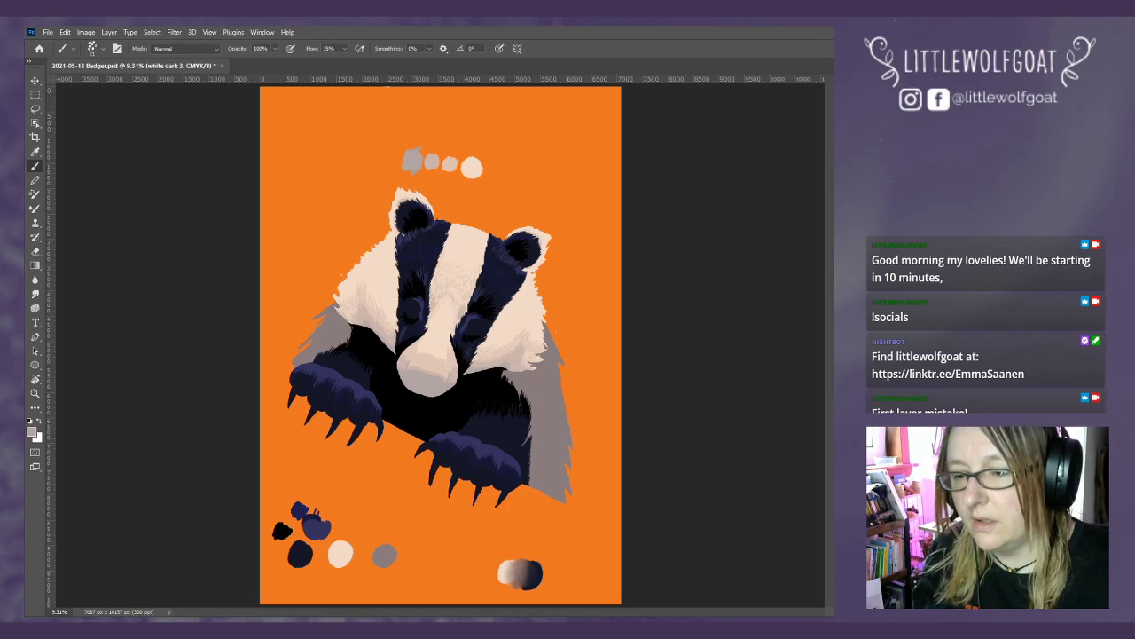
- Duplicate the white dark 3 layer and name the copy 'white light 1'
{"action": "key", "text": "ctrl+alt+j"}
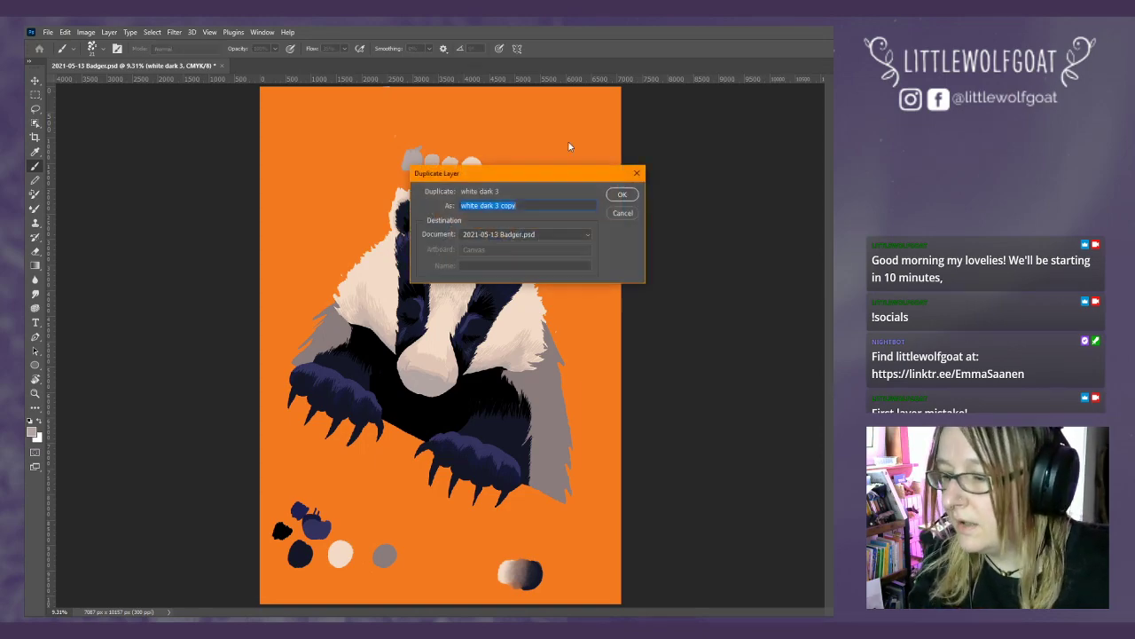
{"action": "left_click", "coordinate": [524, 206]}
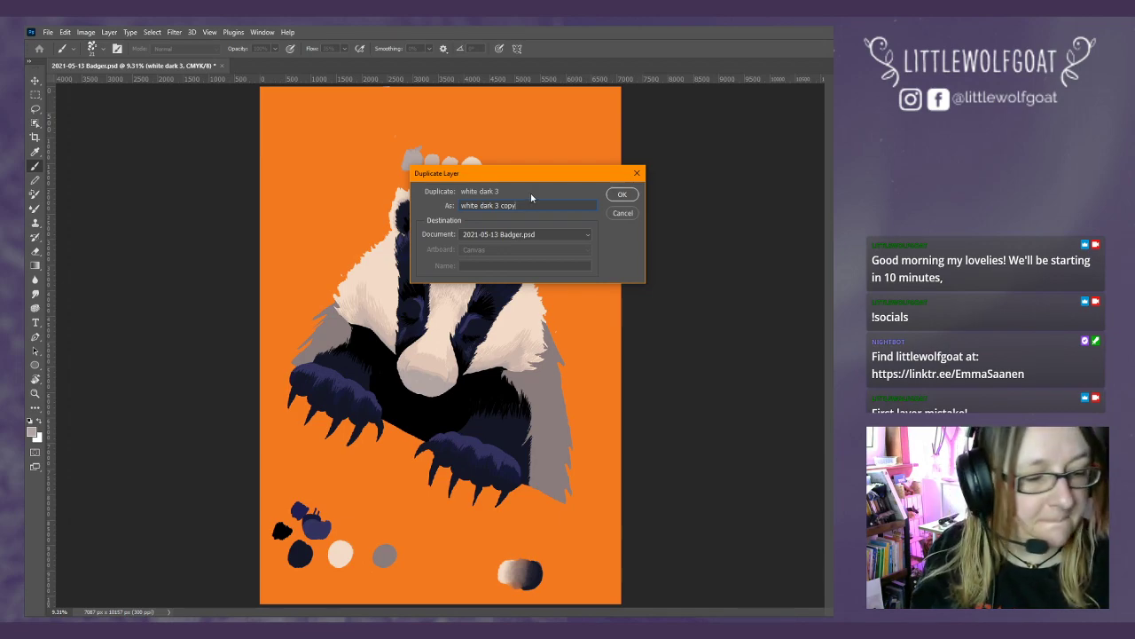
{"action": "key", "text": "BackSpace"}
{"action": "key", "text": "BackSpace"}
{"action": "key", "text": "BackSpace"}
{"action": "key", "text": "BackSpace"}
{"action": "key", "text": "BackSpace"}
{"action": "key", "text": "BackSpace"}
{"action": "key", "text": "BackSpace"}
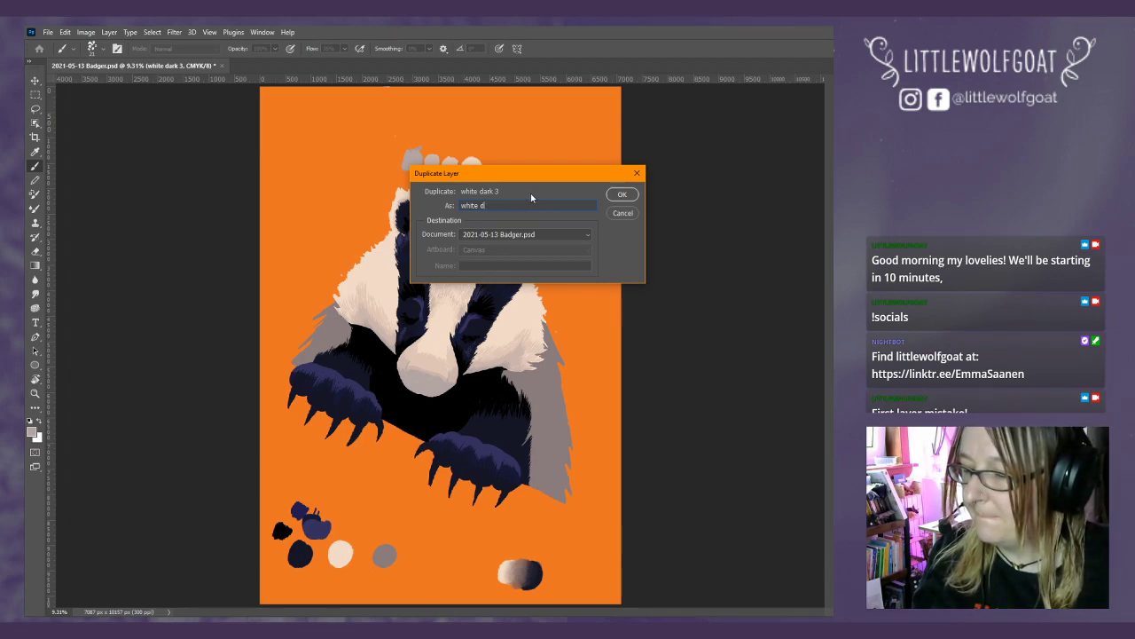
{"action": "type", "text": "light 1"}
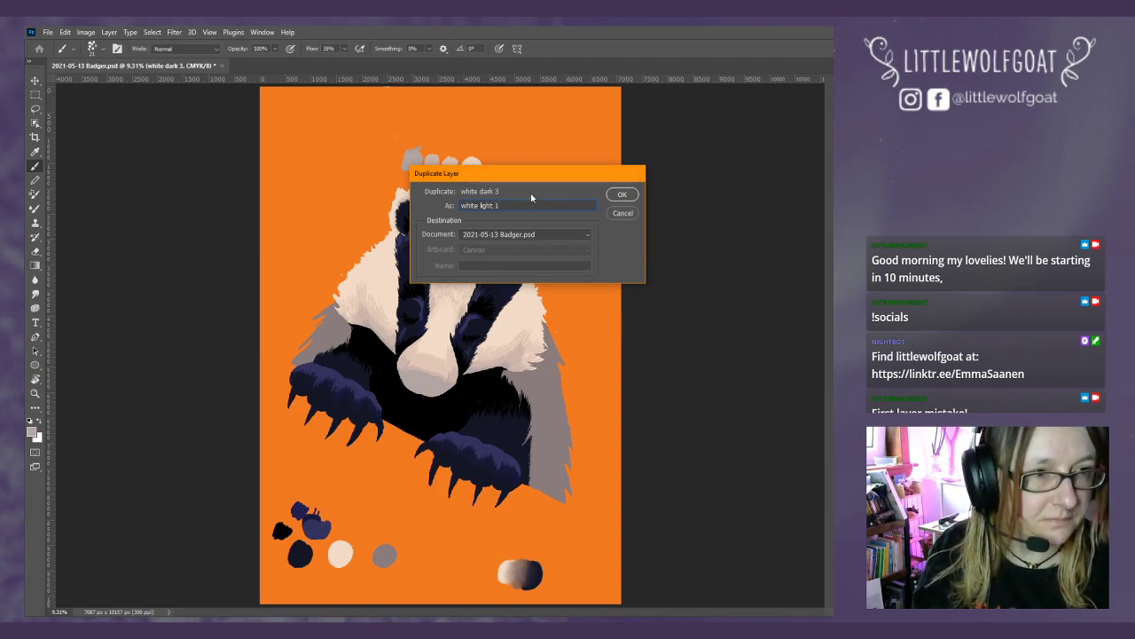
{"action": "key", "text": "Return"}
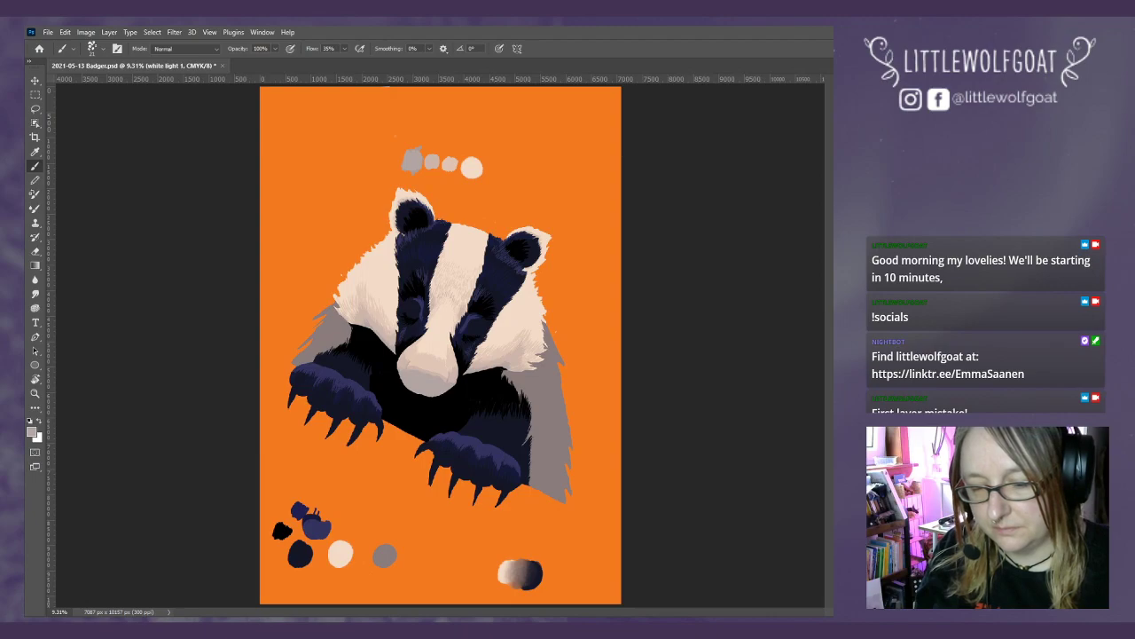
- On the colours layer, enlarge the brush to 139 px and sample the cream swatch colour
{"action": "key", "text": "alt+bracketleft"}
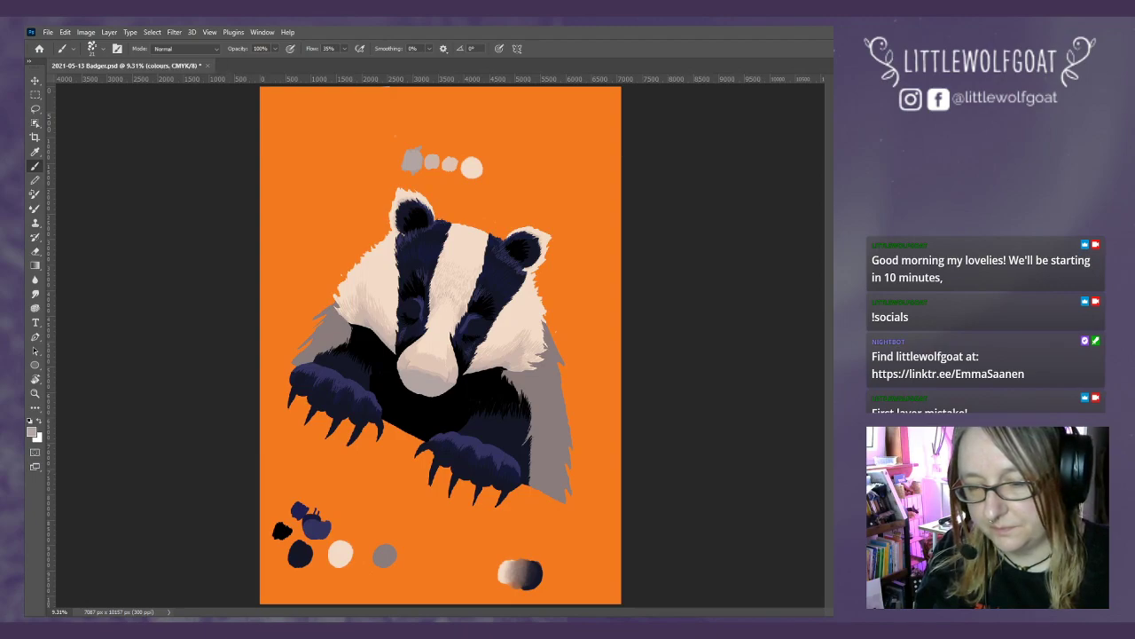
{"action": "left_click", "coordinate": [98, 50]}
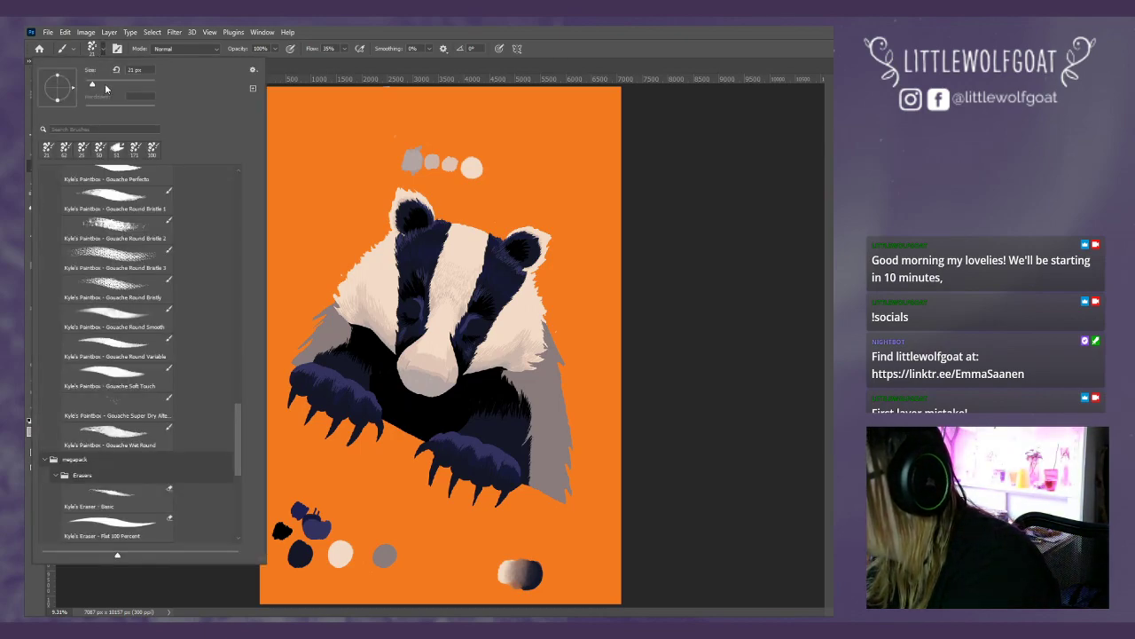
{"action": "left_click_drag", "start_coordinate": [126, 87], "coordinate": [129, 83]}
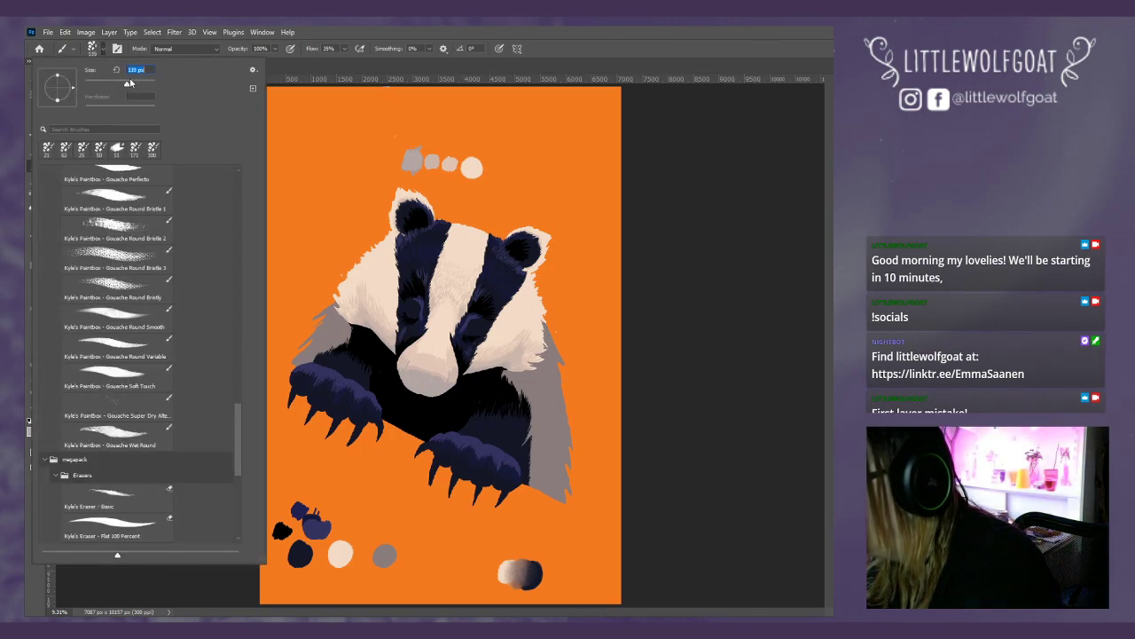
{"action": "left_click", "coordinate": [299, 67]}
{"action": "left_click", "coordinate": [35, 151]}
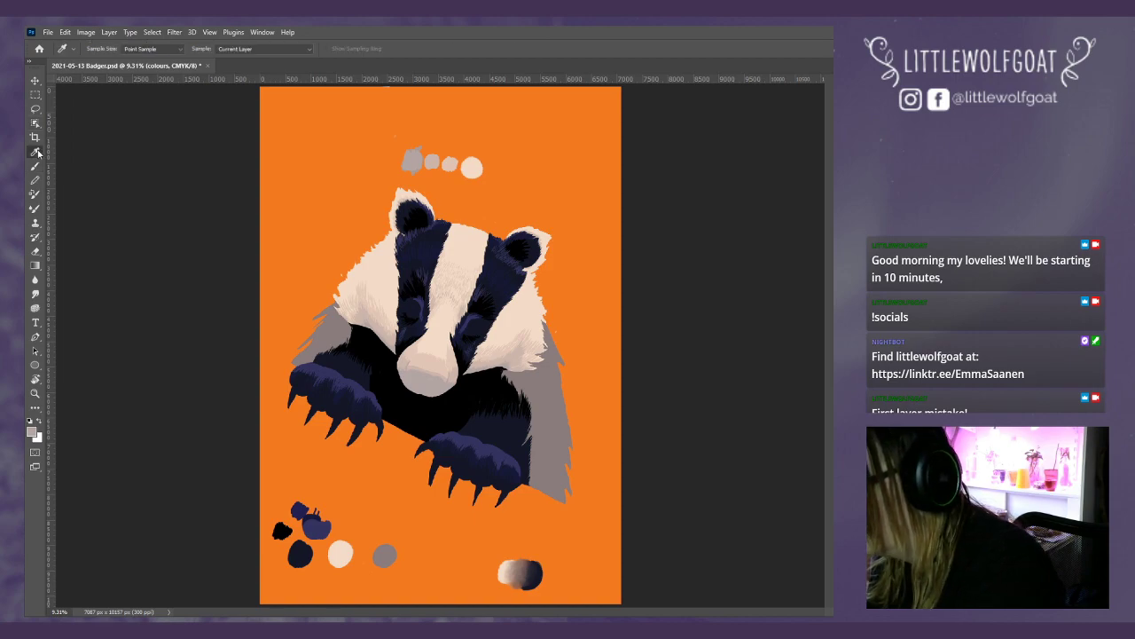
{"action": "left_click", "coordinate": [477, 167]}
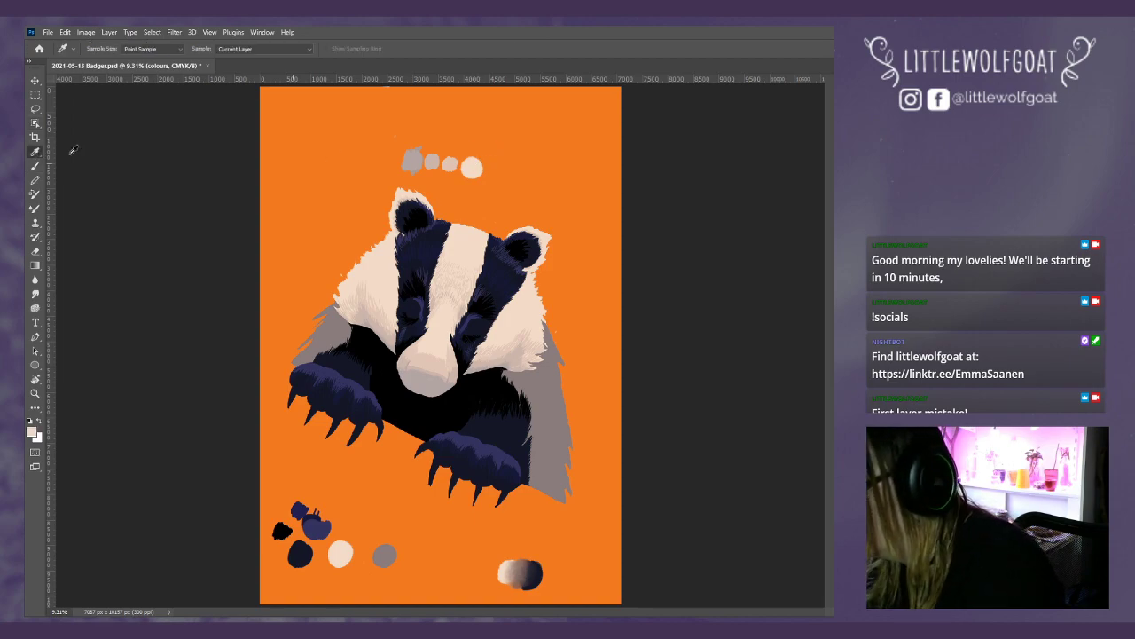
{"action": "left_click", "coordinate": [38, 167]}
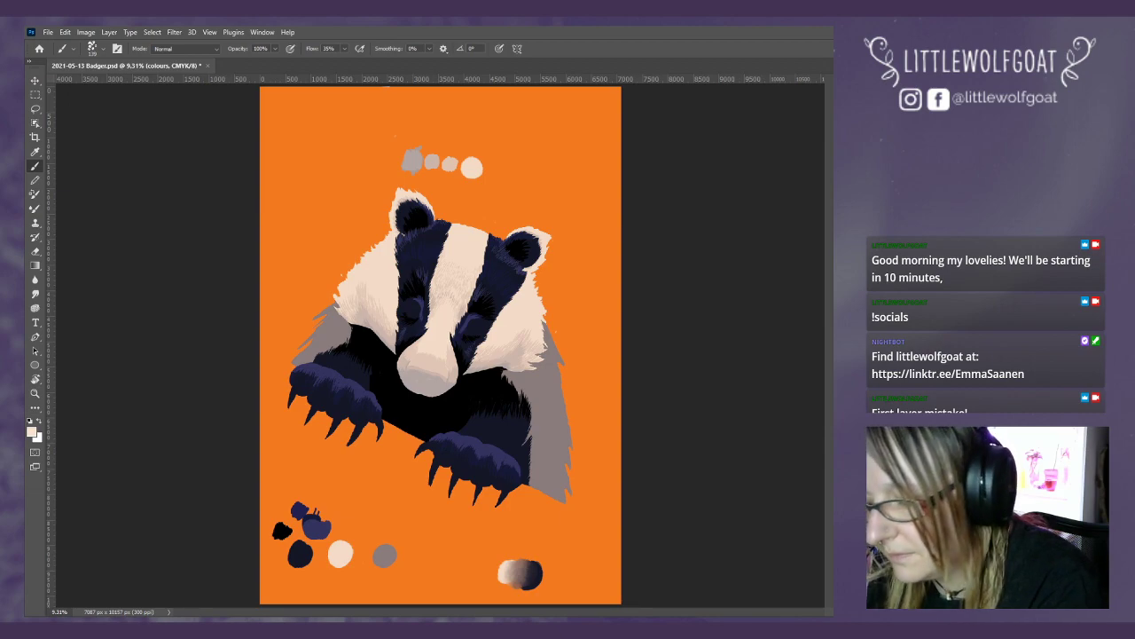
- Dab cream paint beside the top swatches, undo the stray flick, and shrink the brush to 29 px
{"action": "left_click", "coordinate": [500, 169]}
{"action": "mouse_move", "coordinate": [496, 170]}
{"action": "left_mouse_down"}
{"action": "mouse_move", "coordinate": [467, 180]}
{"action": "mouse_move", "coordinate": [484, 147]}
{"action": "left_mouse_up"}
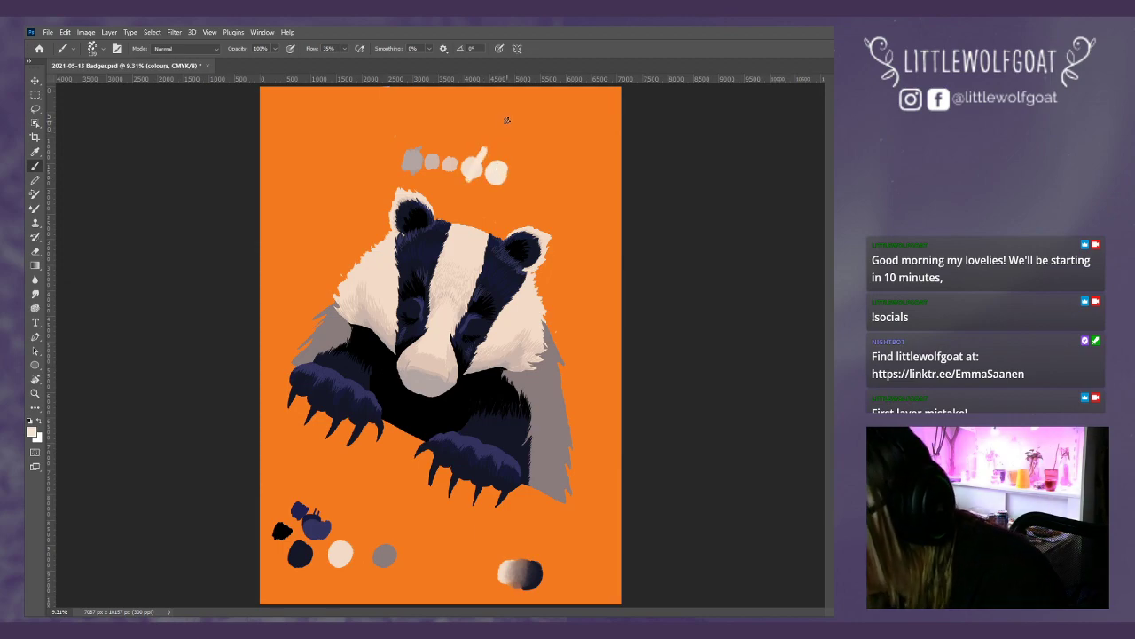
{"action": "left_click", "coordinate": [67, 33]}
{"action": "left_click", "coordinate": [76, 45]}
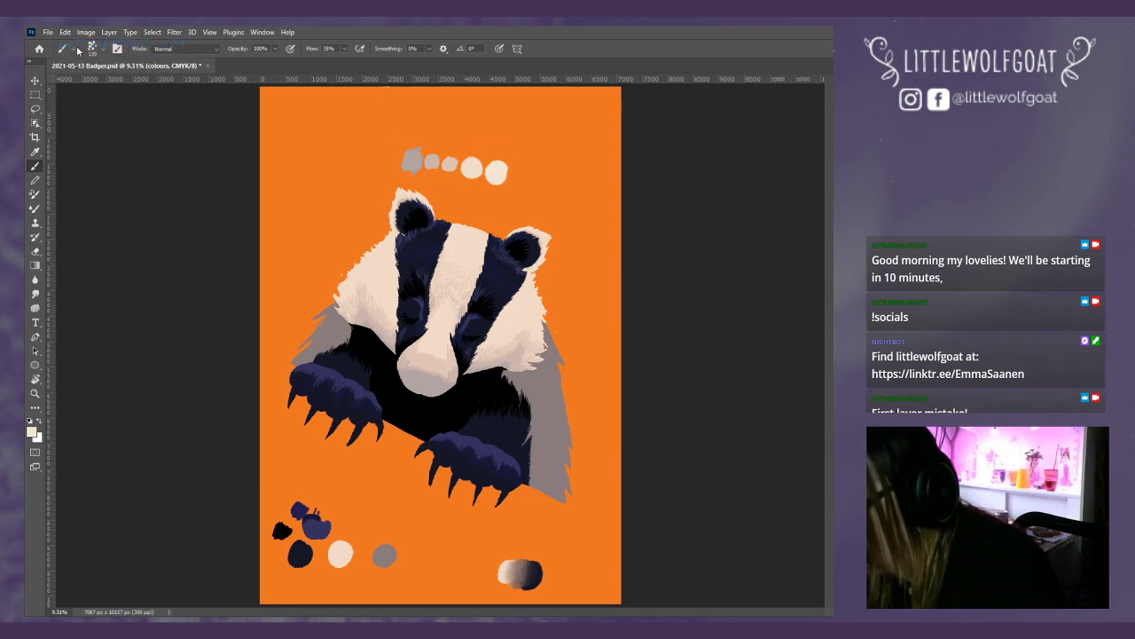
{"action": "left_click", "coordinate": [93, 48]}
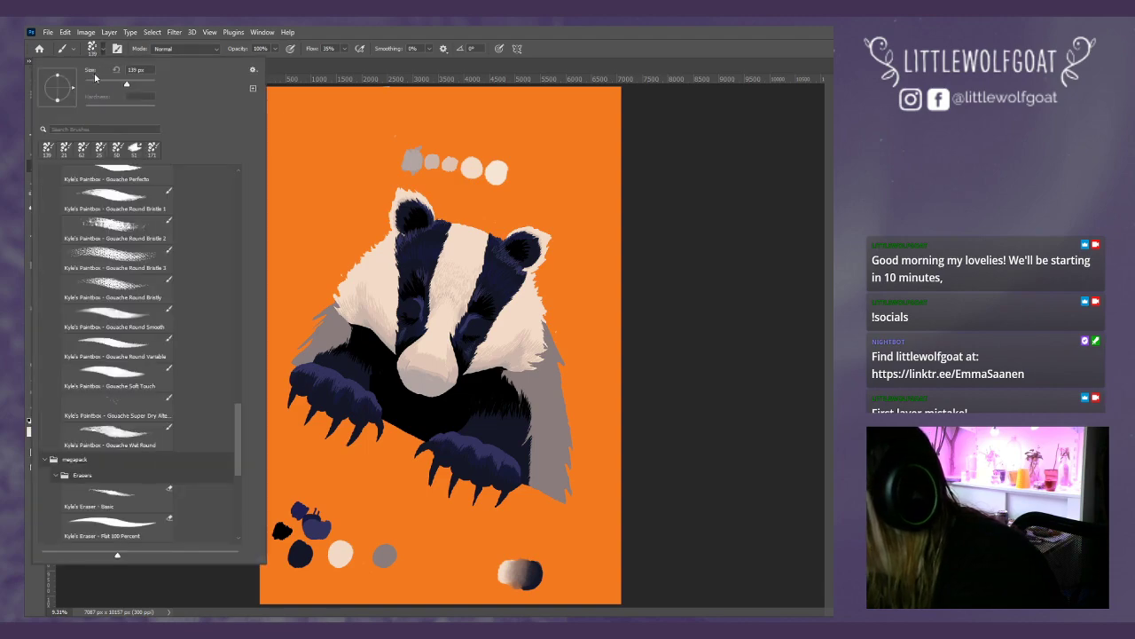
{"action": "left_click_drag", "start_coordinate": [94, 86], "coordinate": [100, 86]}
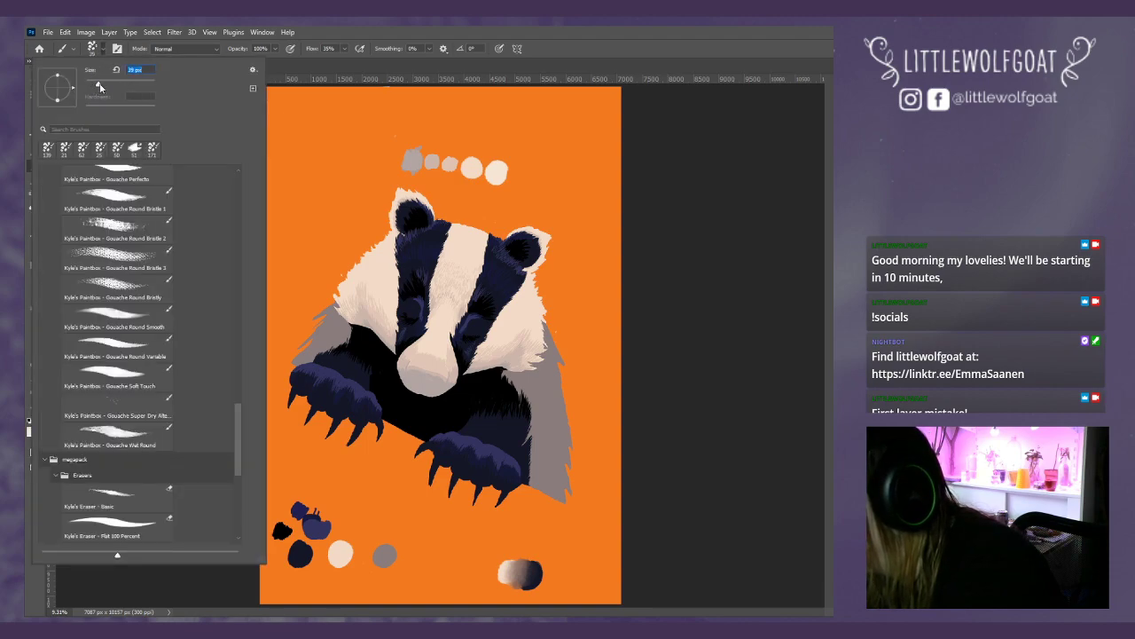
{"action": "left_click", "coordinate": [329, 67]}
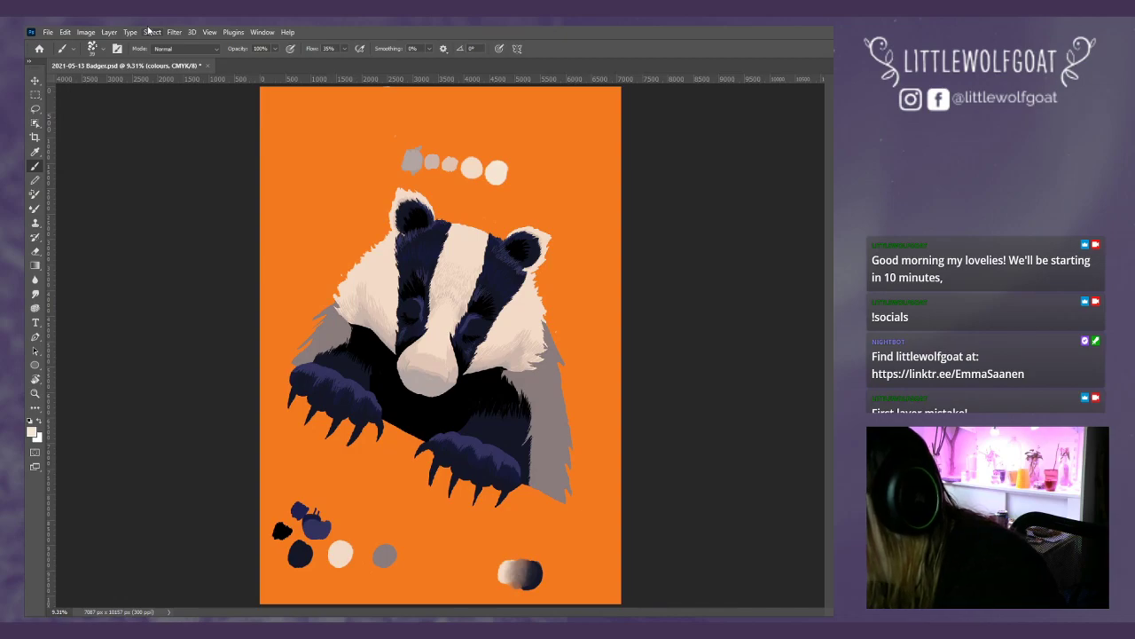
- Zoom in to 25% on the badger and scroll up to bring the ears into view
{"action": "left_click", "coordinate": [212, 34]}
{"action": "left_click", "coordinate": [222, 112]}
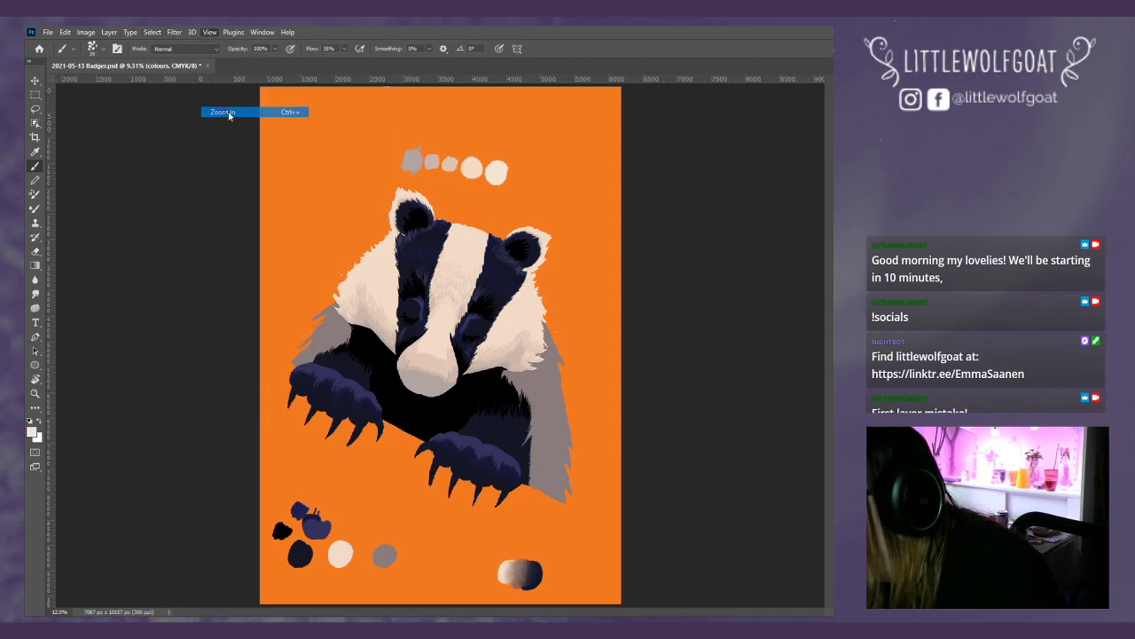
{"action": "left_click", "coordinate": [209, 32]}
{"action": "left_click", "coordinate": [222, 112]}
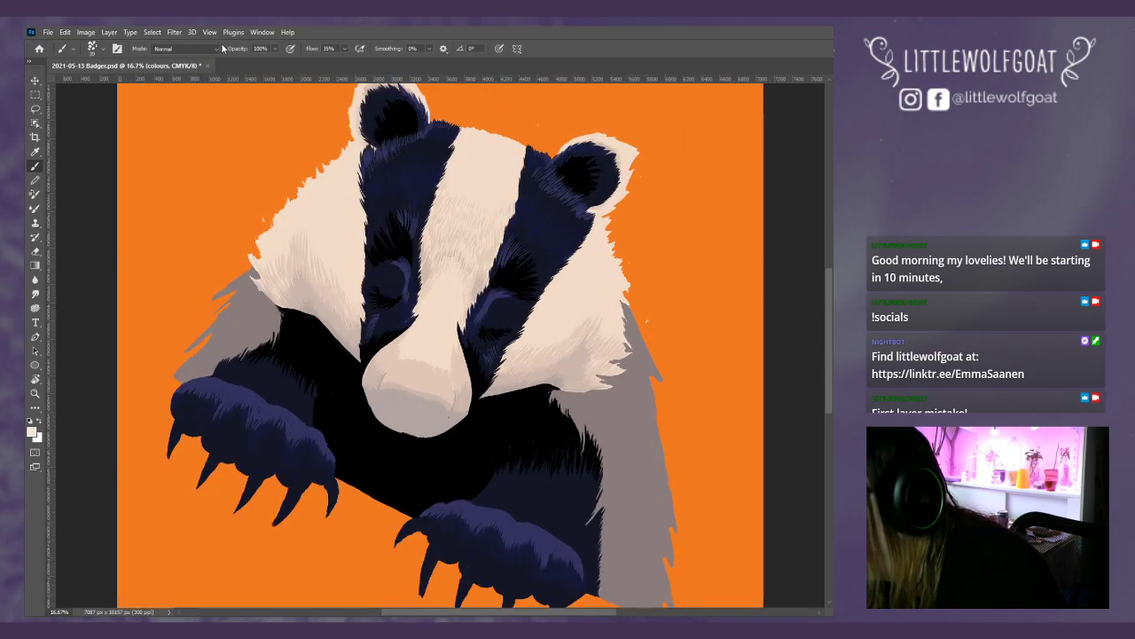
{"action": "left_click", "coordinate": [211, 32]}
{"action": "left_click", "coordinate": [228, 113]}
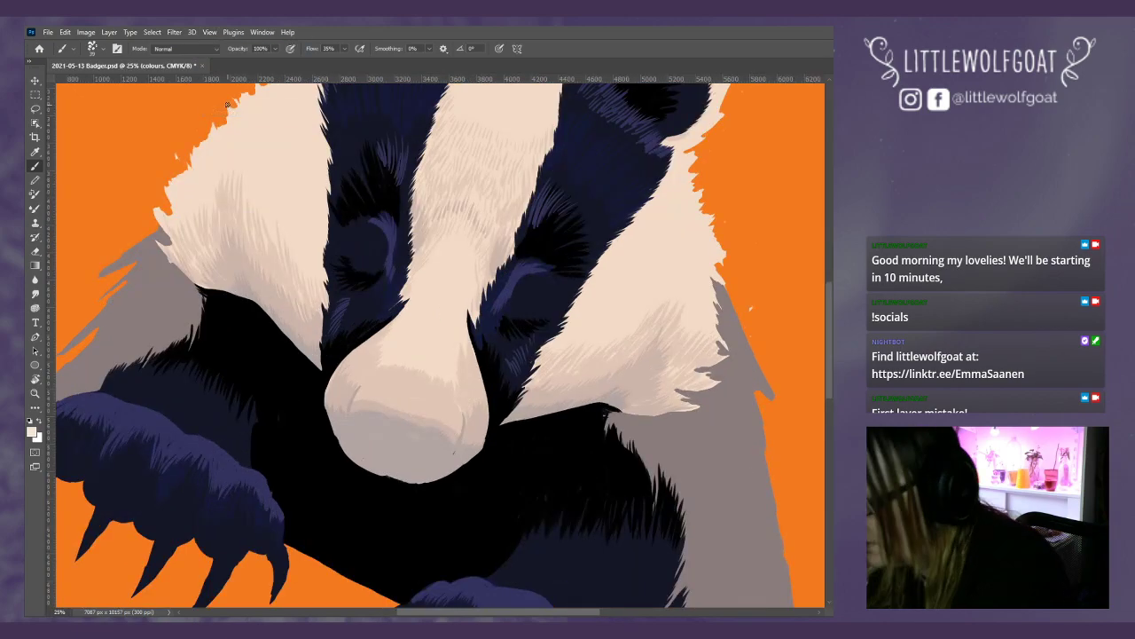
{"action": "left_click_drag", "start_coordinate": [828, 369], "coordinate": [832, 333]}
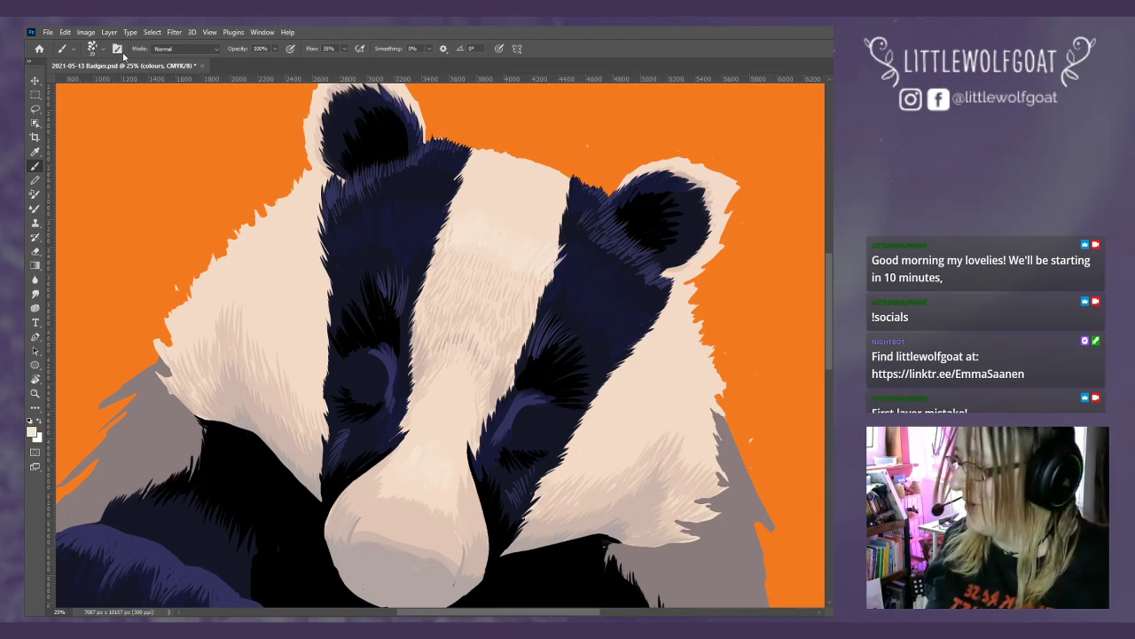
- Set the Eraser to 259 px, then return to the white light 1 layer with the Brush
{"action": "left_click", "coordinate": [36, 254]}
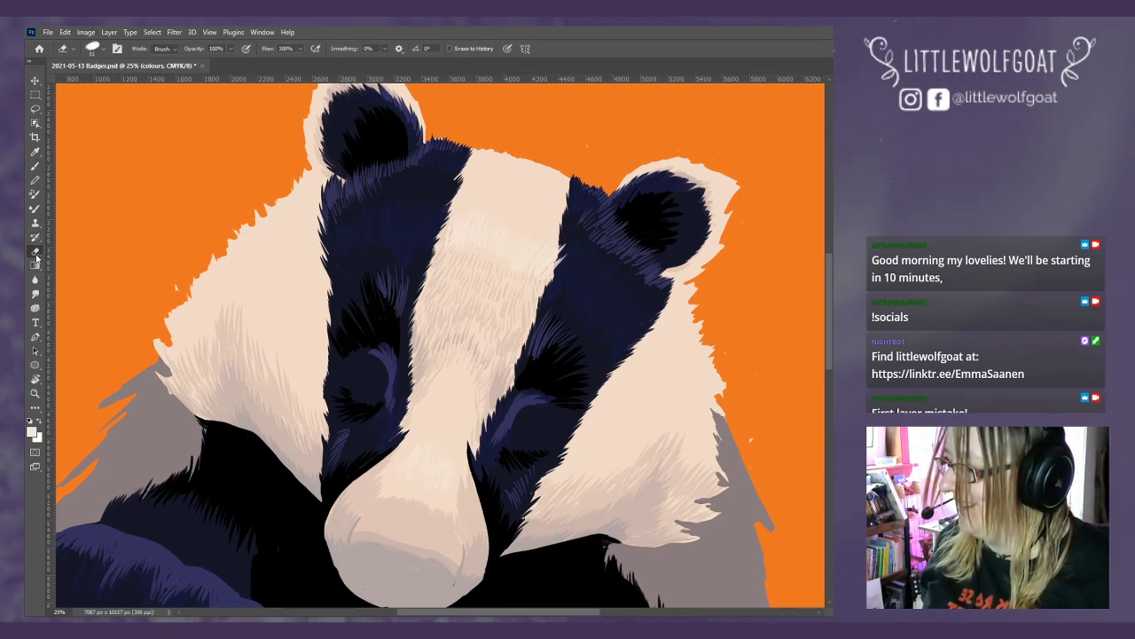
{"action": "left_click", "coordinate": [94, 49]}
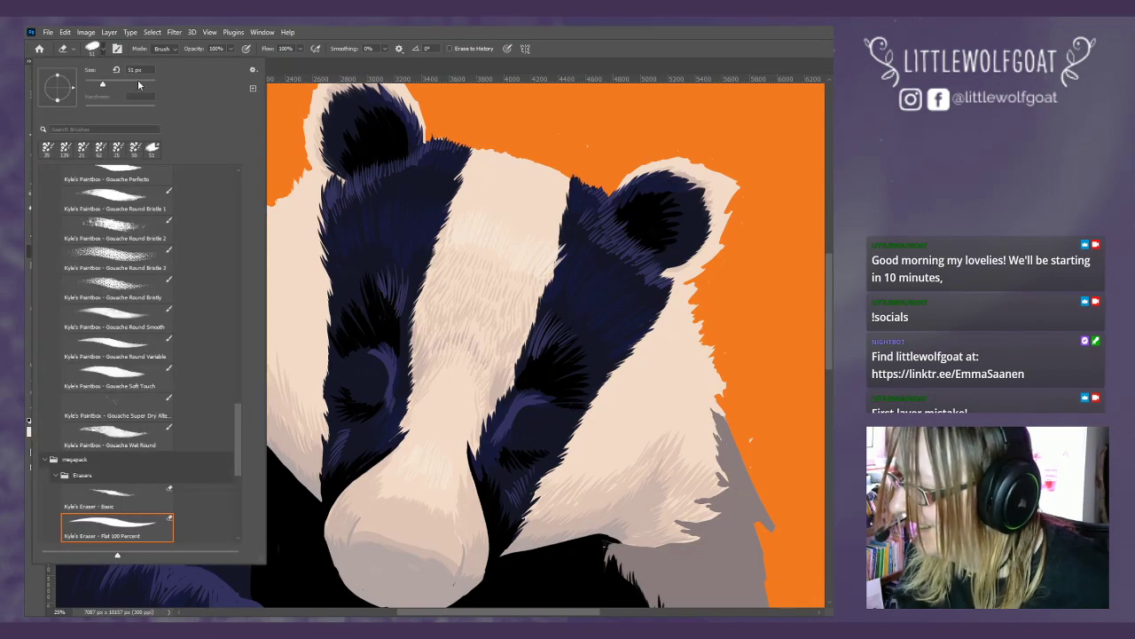
{"action": "left_click_drag", "start_coordinate": [102, 84], "coordinate": [140, 80]}
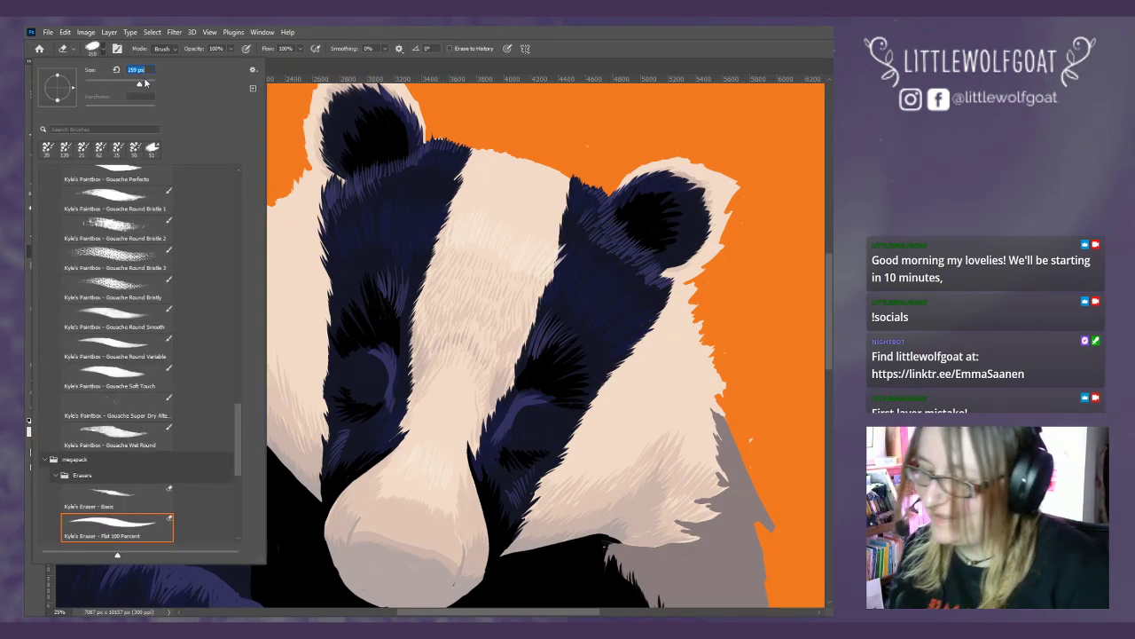
{"action": "left_click", "coordinate": [453, 213]}
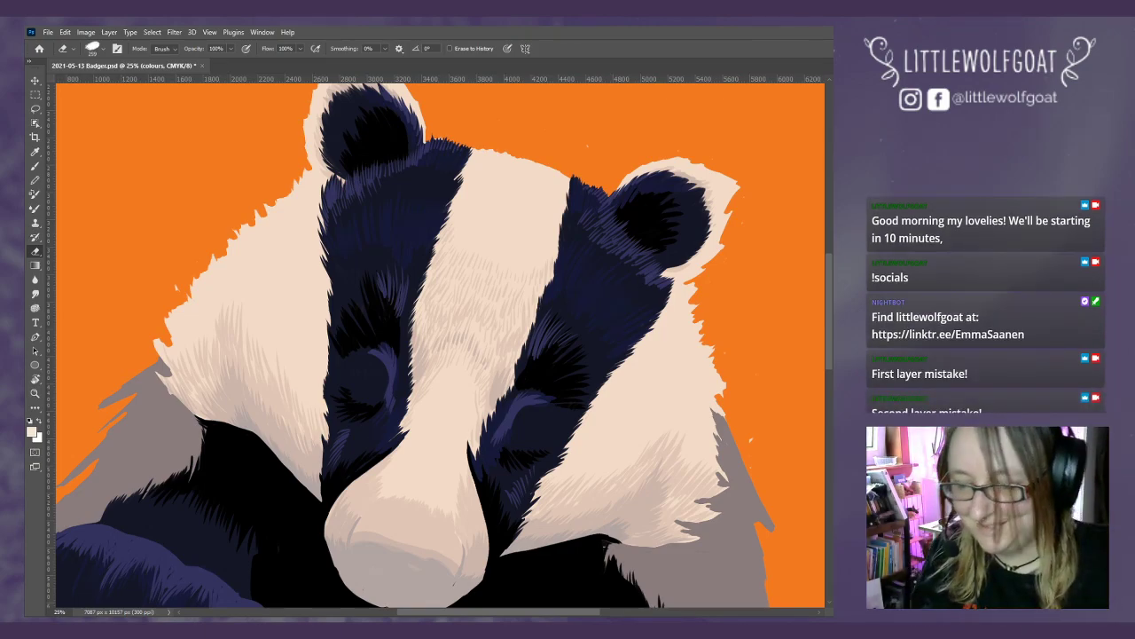
{"action": "key", "text": "alt+bracketright"}
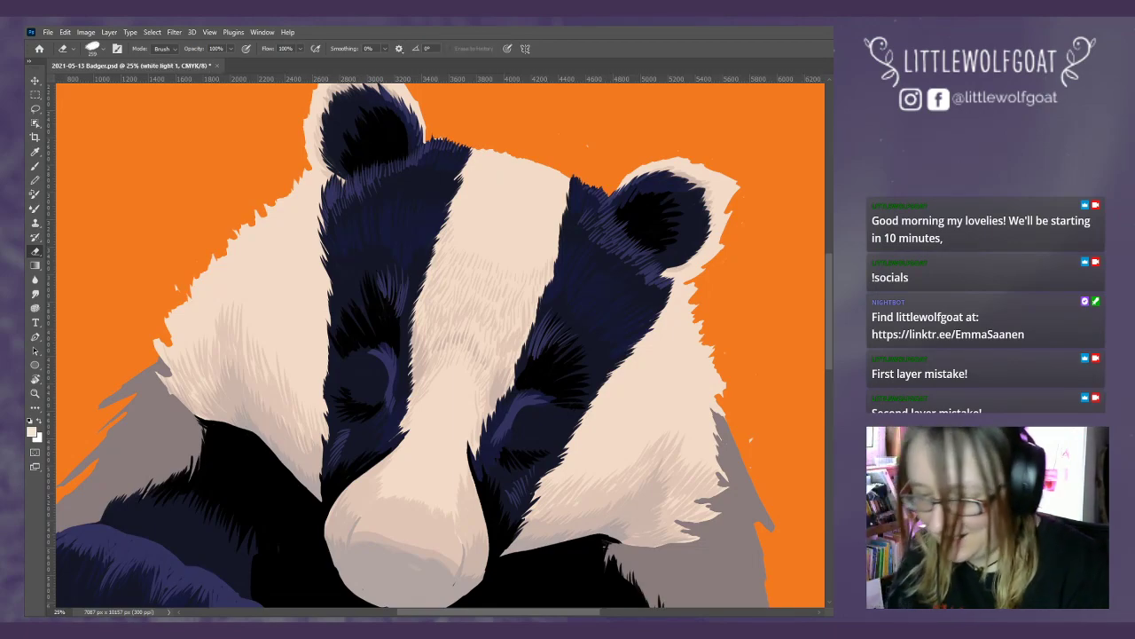
{"action": "left_click", "coordinate": [36, 167]}
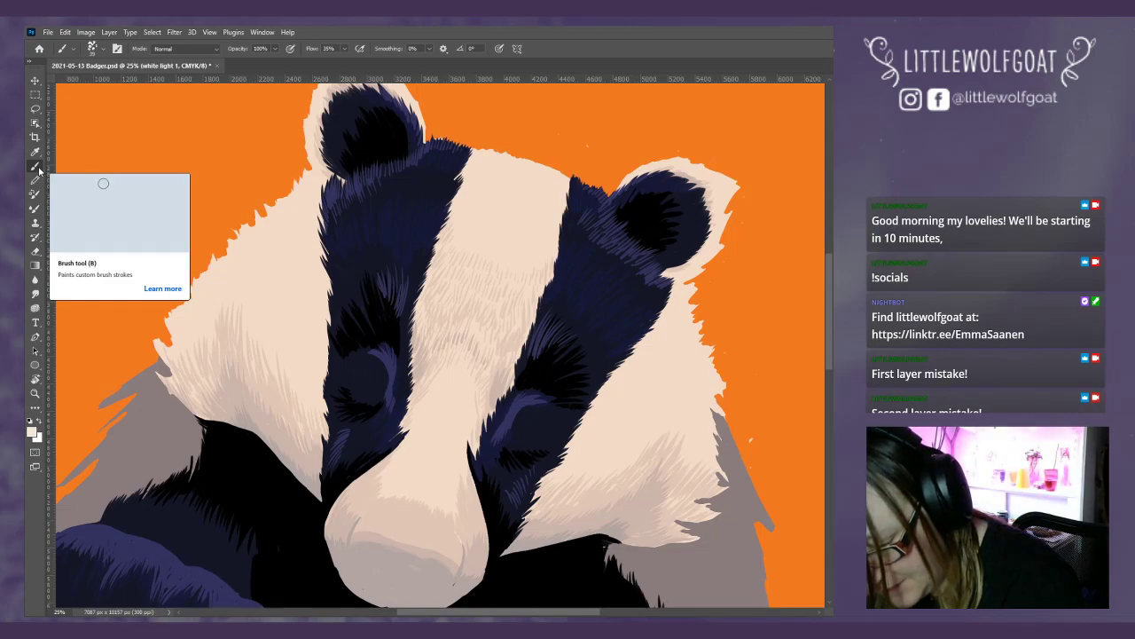
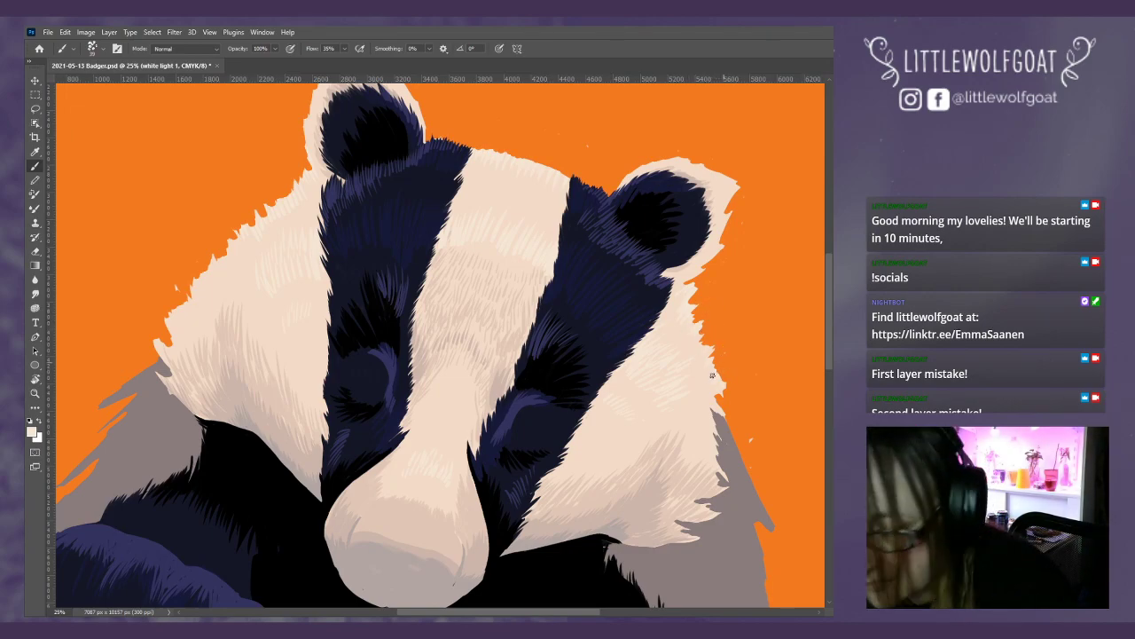
- Use View > Fit on Screen to show the entire badger canvas with its colour swatches
{"action": "scroll", "coordinate": [304, 261], "scroll_direction": "up", "scroll_amount": 5}
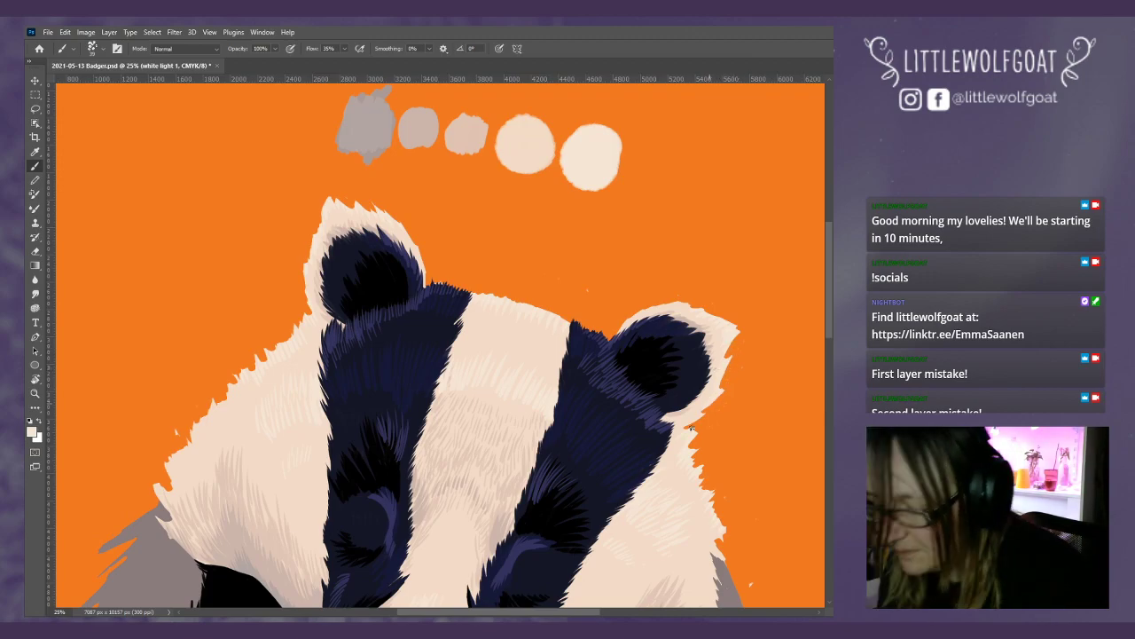
{"action": "scroll", "coordinate": [832, 374], "scroll_direction": "down", "scroll_amount": 3}
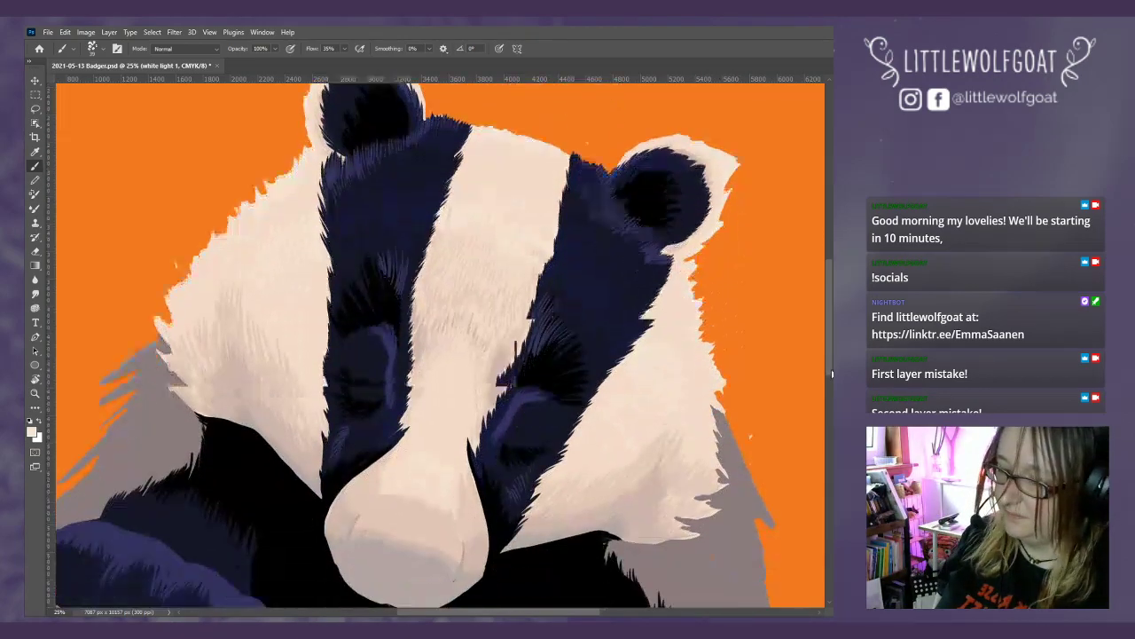
{"action": "scroll", "coordinate": [832, 373], "scroll_direction": "down", "scroll_amount": 1}
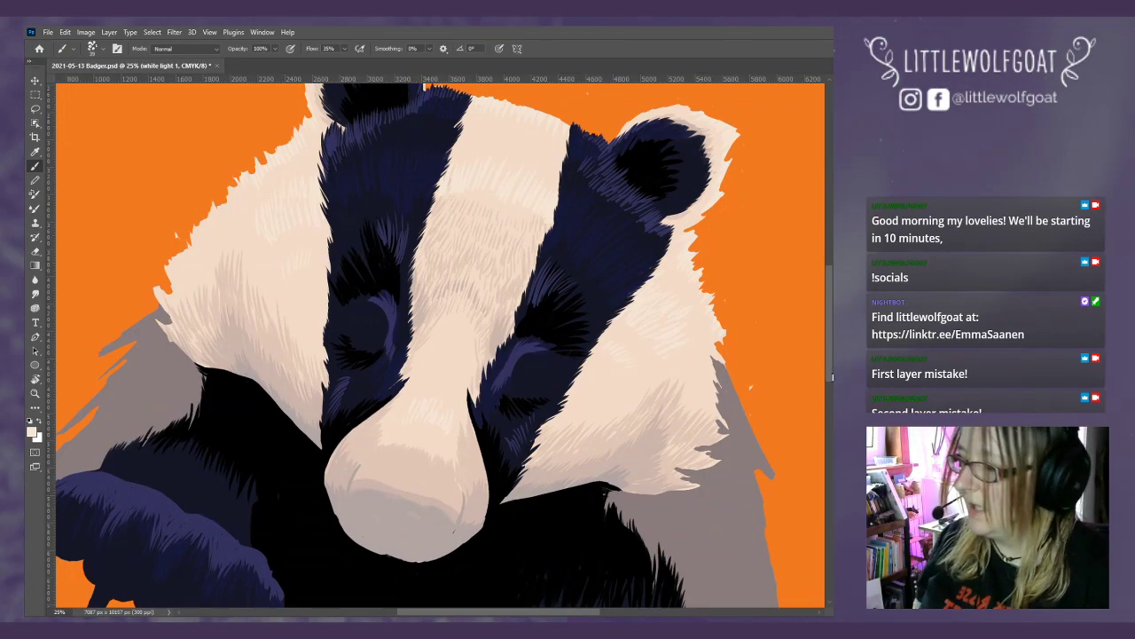
{"action": "left_click", "coordinate": [211, 35]}
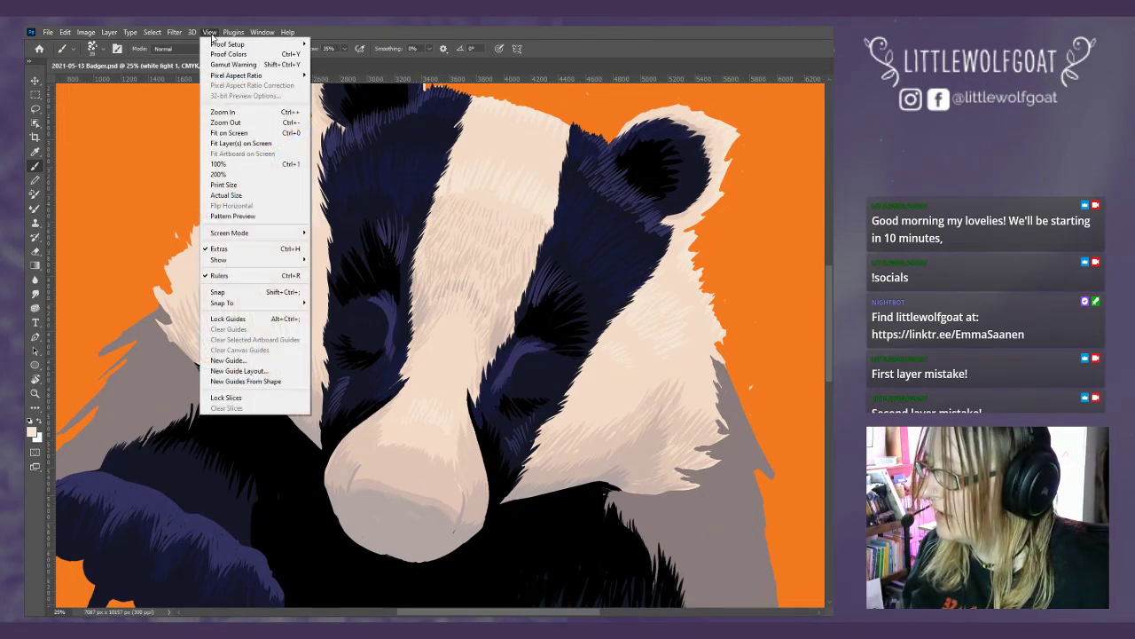
{"action": "left_click", "coordinate": [219, 132]}
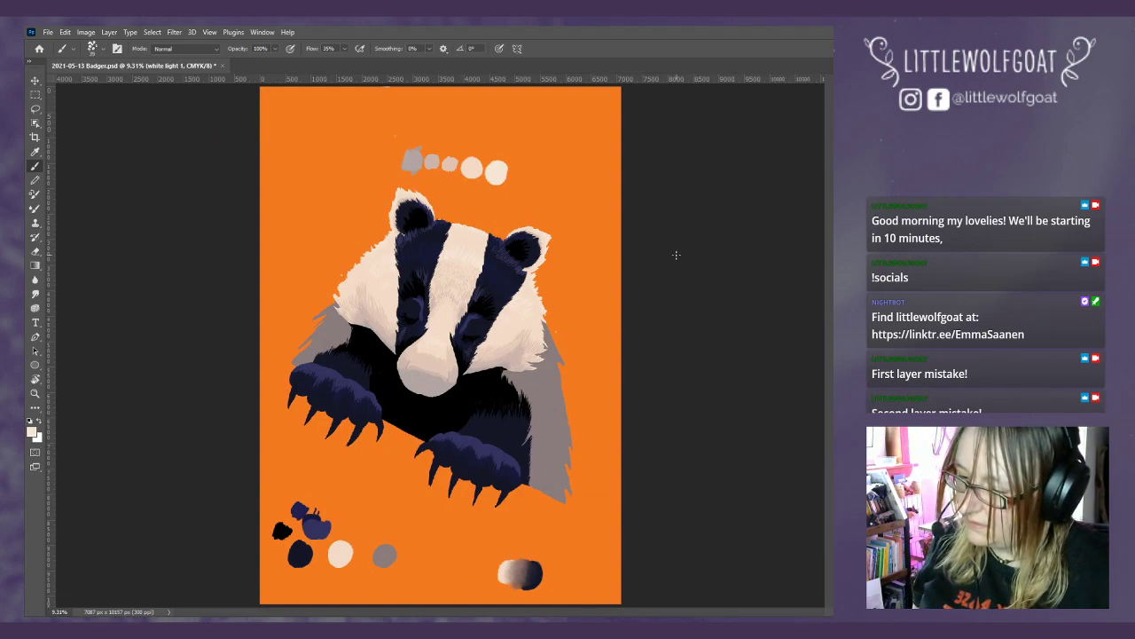
{"action": "key", "text": "ctrl+z"}
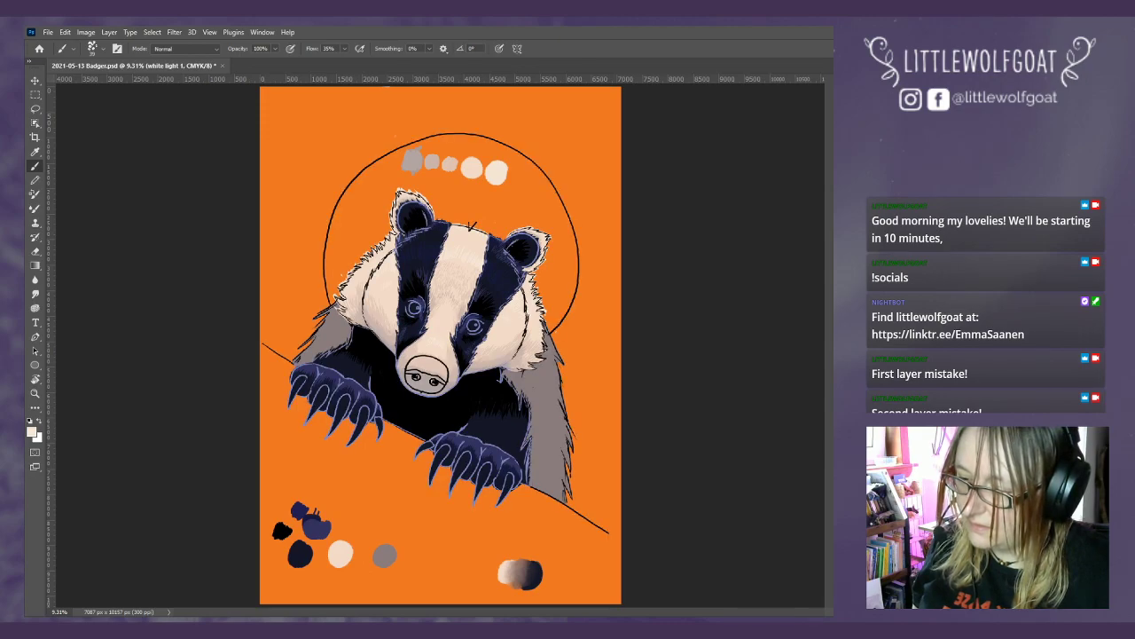
{"action": "key", "text": "ctrl+shift+z"}
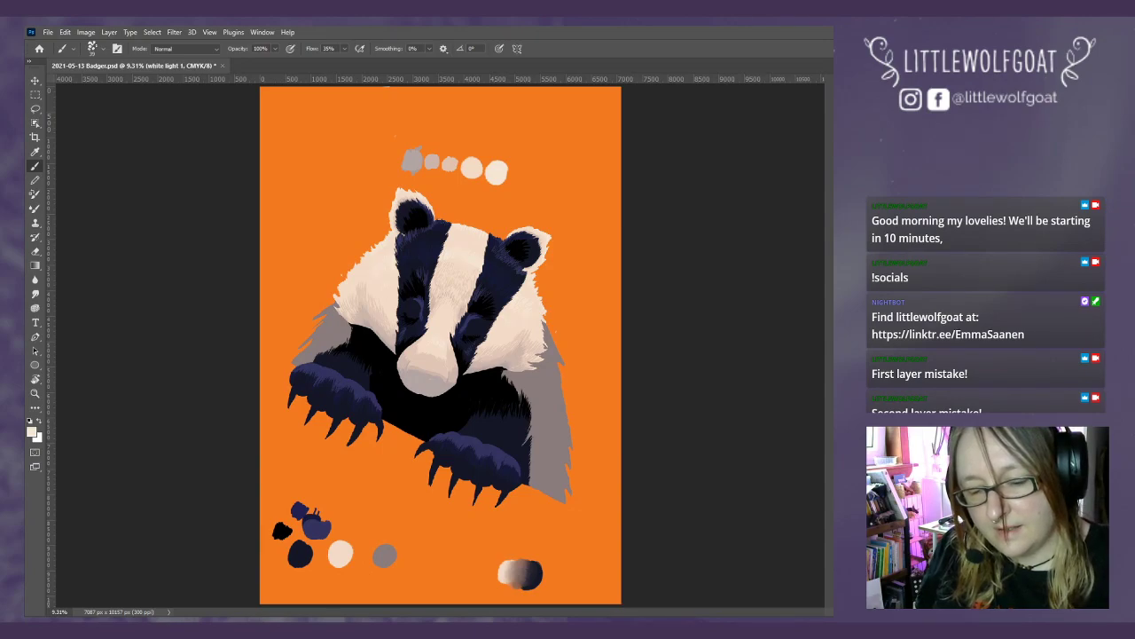
{"action": "key", "text": "alt+bracketleft"}
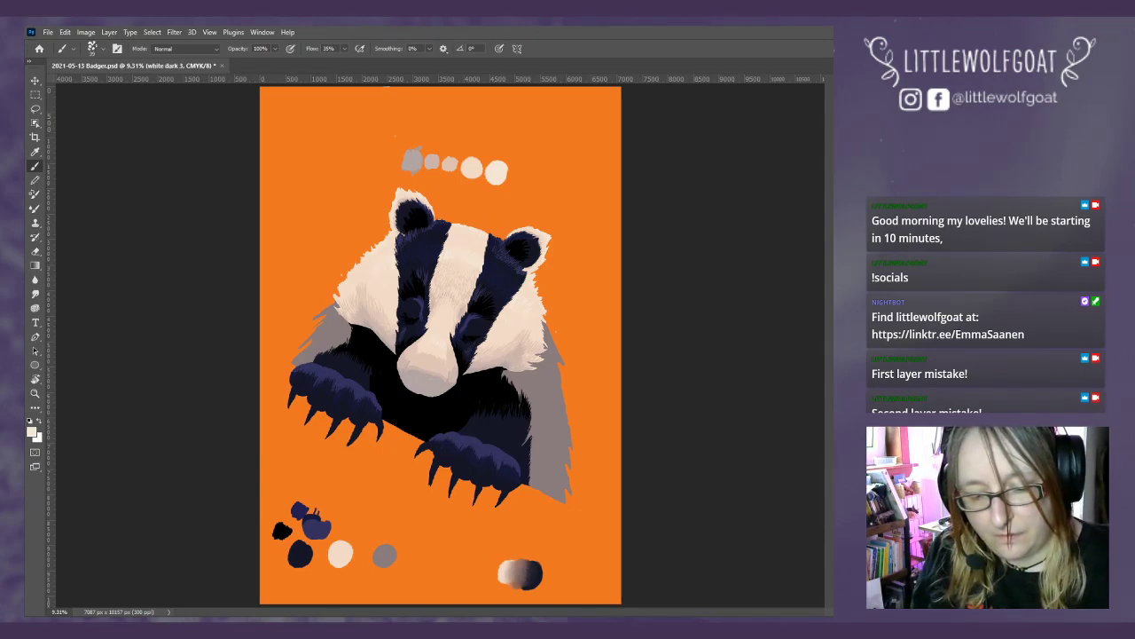
{"action": "key", "text": "alt+bracketleft"}
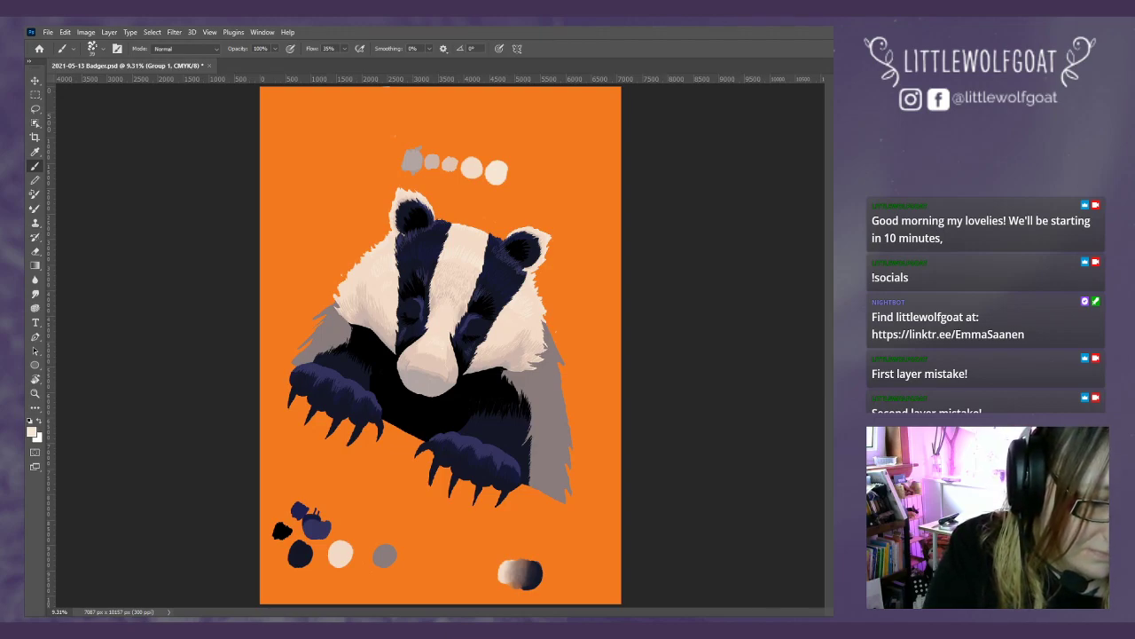
{"action": "key", "text": "alt+bracketleft"}
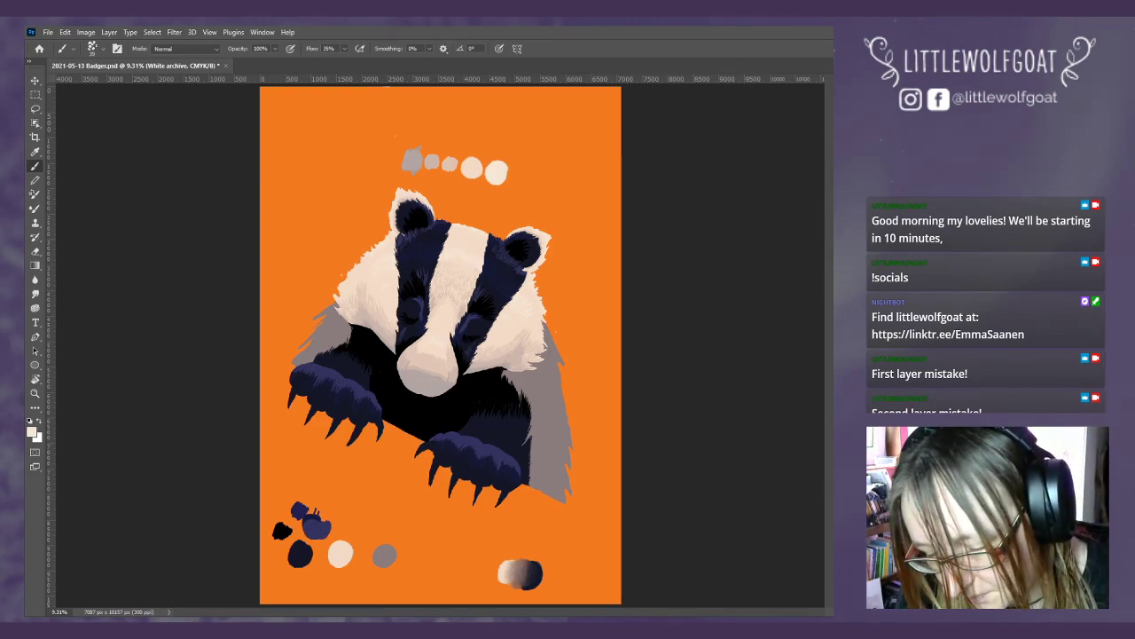
{"action": "key", "text": "alt+bracketleft"}
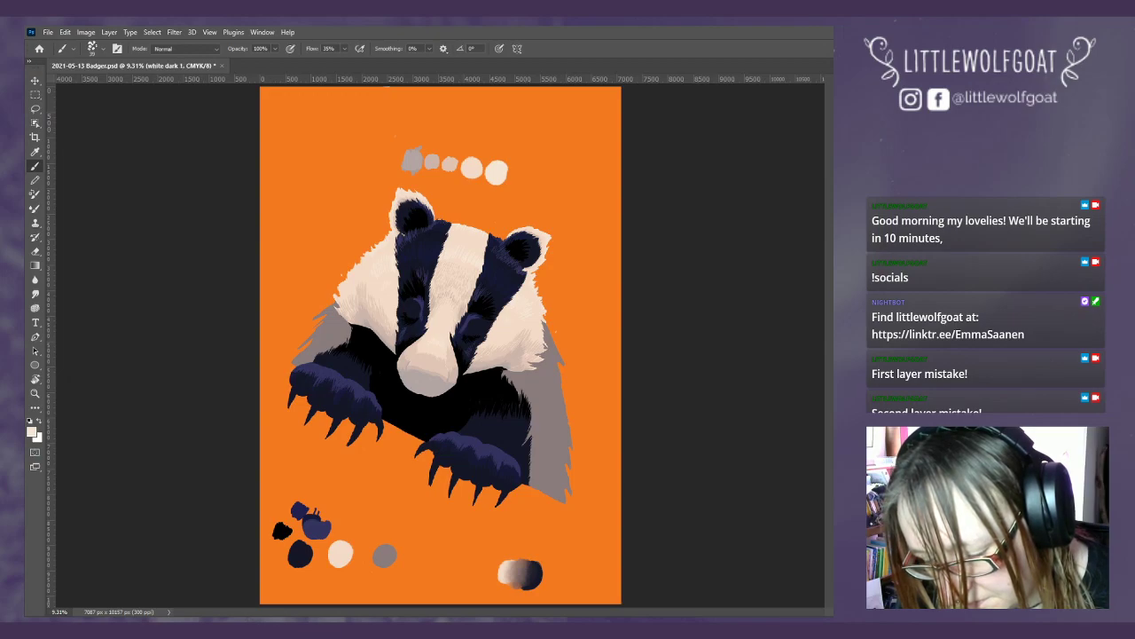
{"action": "key", "text": "alt+bracketleft"}
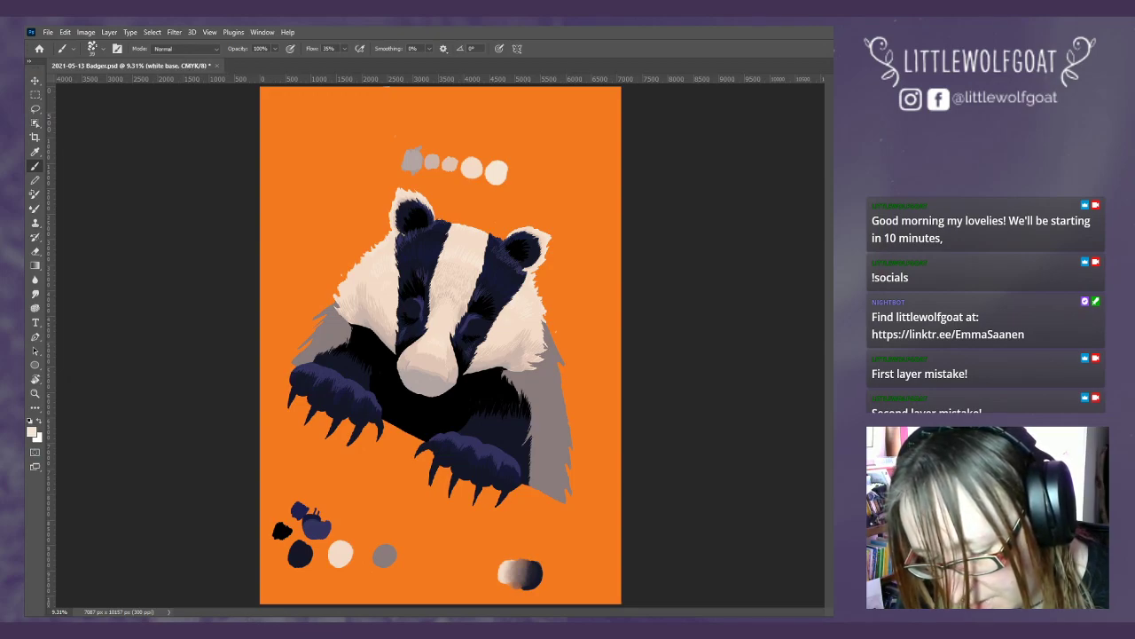
{"action": "key", "text": "shift+alt+bracketleft"}
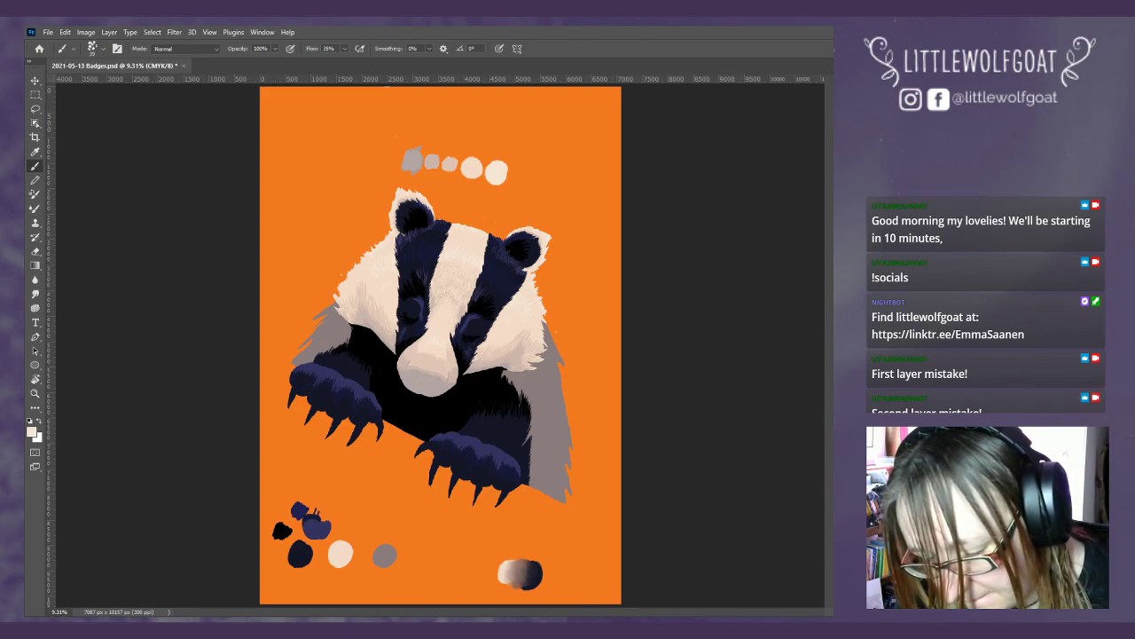
{"action": "key", "text": "alt+bracketleft"}
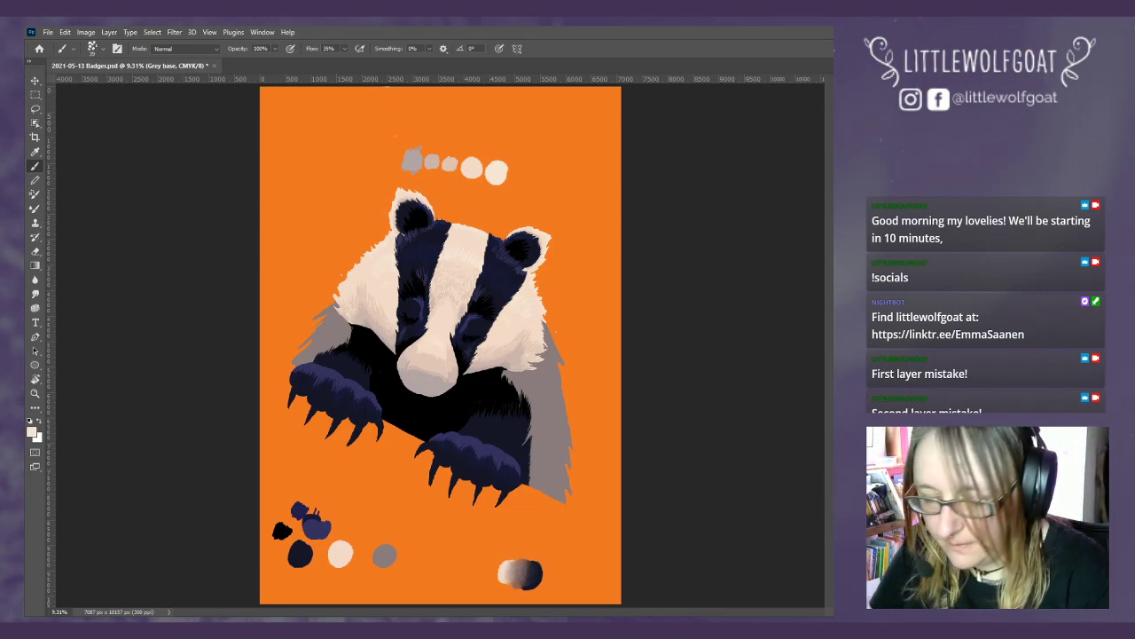
- Sample the grey of the badger's side with the Eyedropper on the Grey base layer
{"action": "key", "text": "alt+]"}
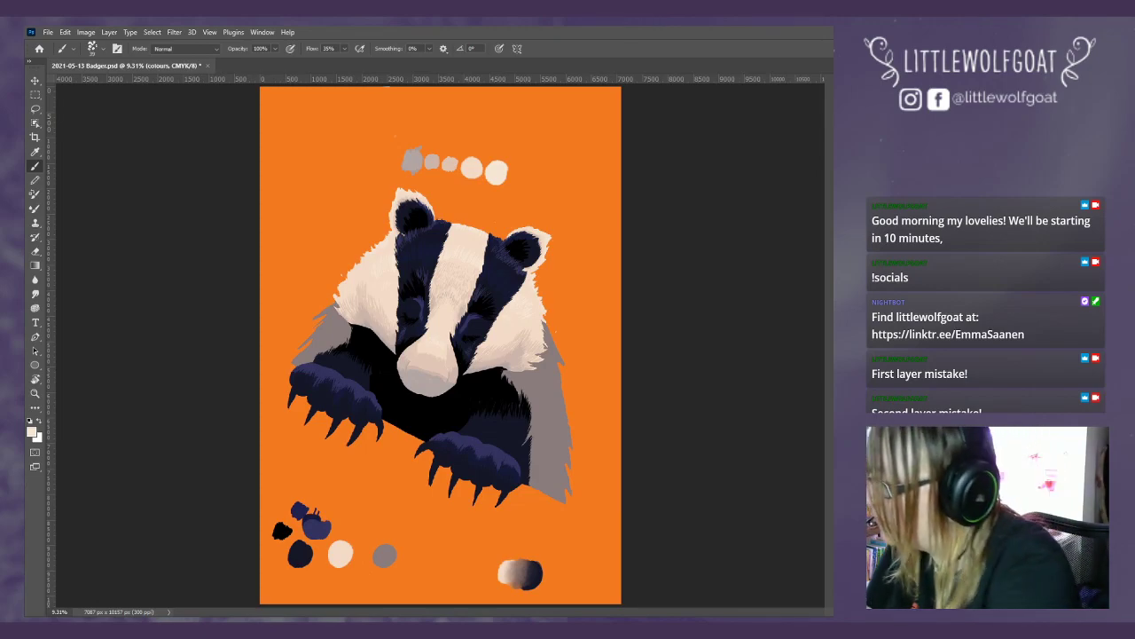
{"action": "left_click", "coordinate": [35, 151]}
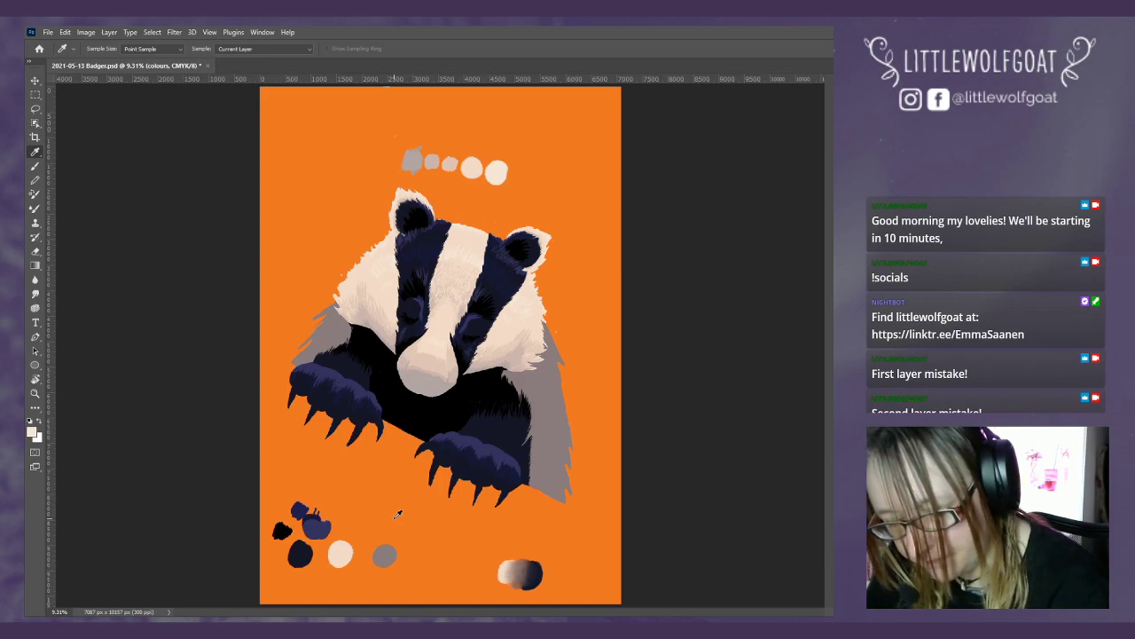
{"action": "key", "text": "alt+["}
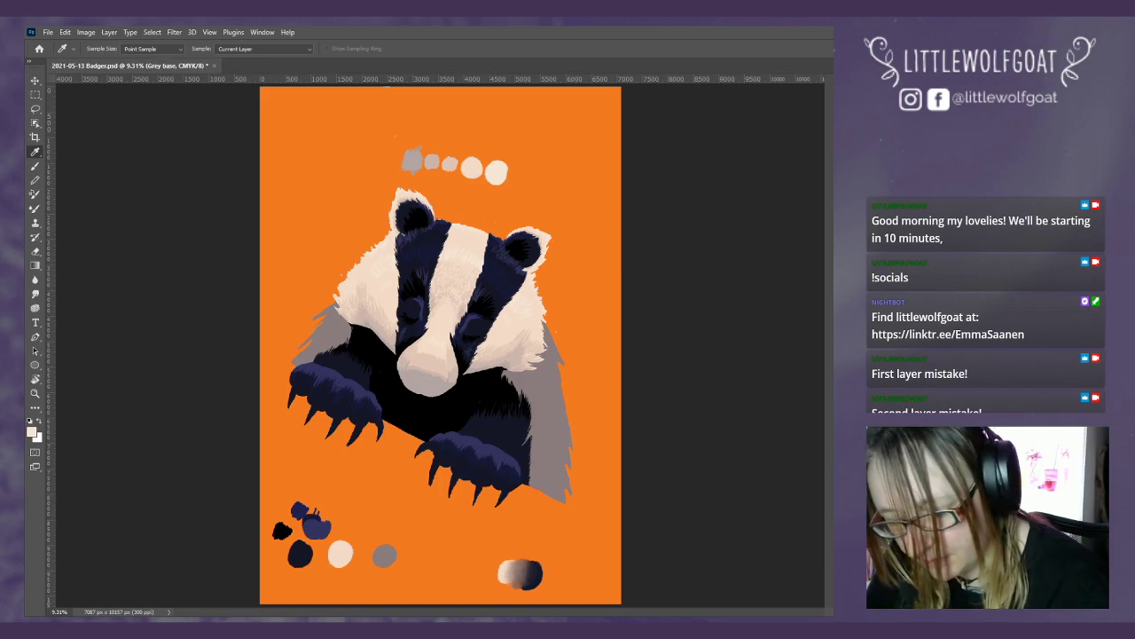
{"action": "left_click", "coordinate": [557, 387]}
{"action": "left_click", "coordinate": [34, 171]}
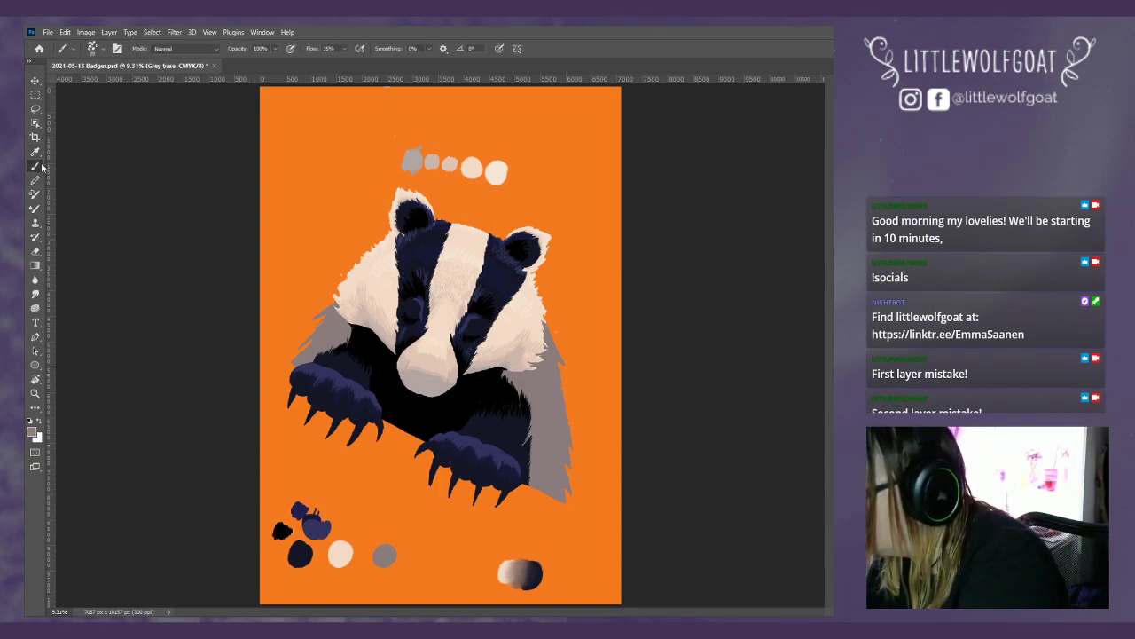
- Set the brush to about 174 px and paint a grey dab beside the badger
{"action": "left_click", "coordinate": [93, 48]}
{"action": "left_click", "coordinate": [135, 84]}
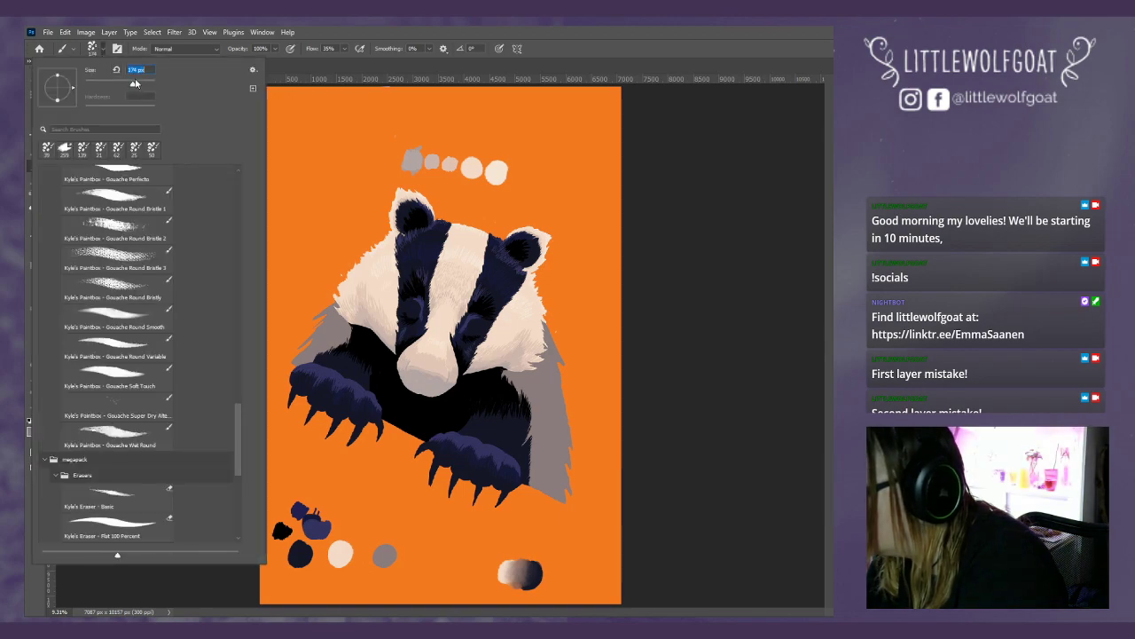
{"action": "left_click", "coordinate": [591, 396]}
{"action": "left_click", "coordinate": [596, 399]}
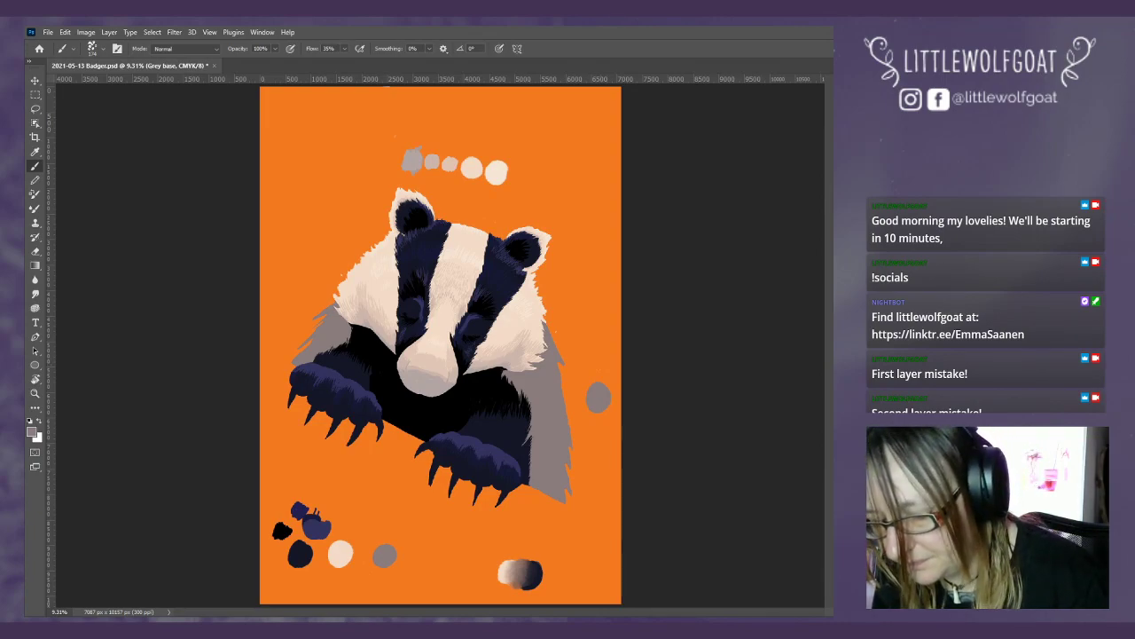
- Return to the Grey base layer and start Layer > Duplicate Layer
{"action": "key", "text": "alt+bracketright"}
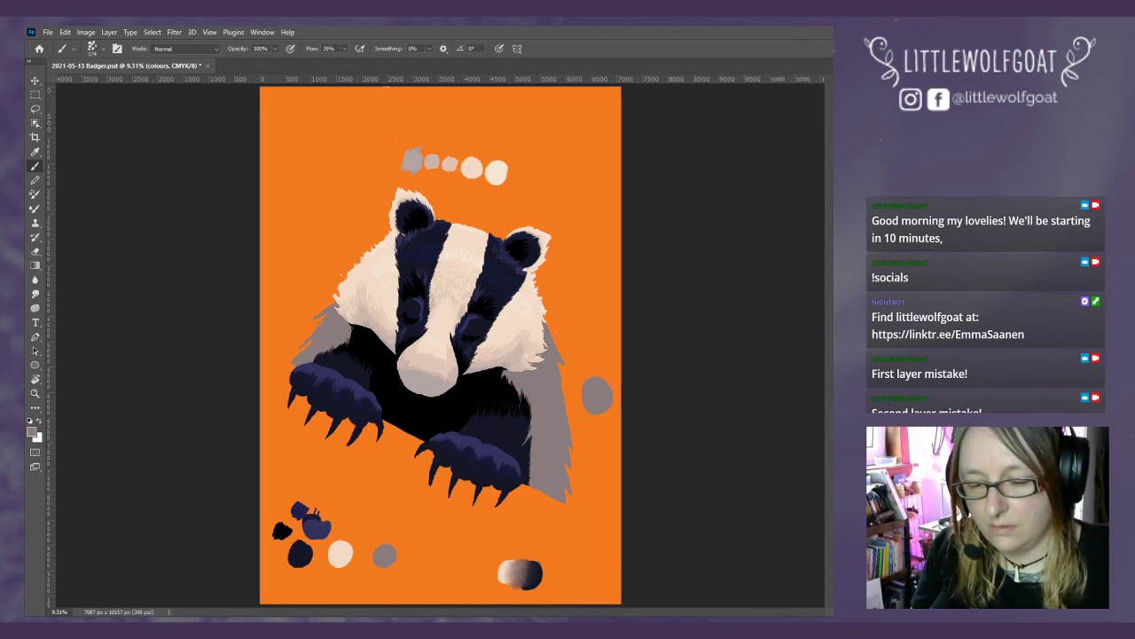
{"action": "key", "text": "alt+bracketleft"}
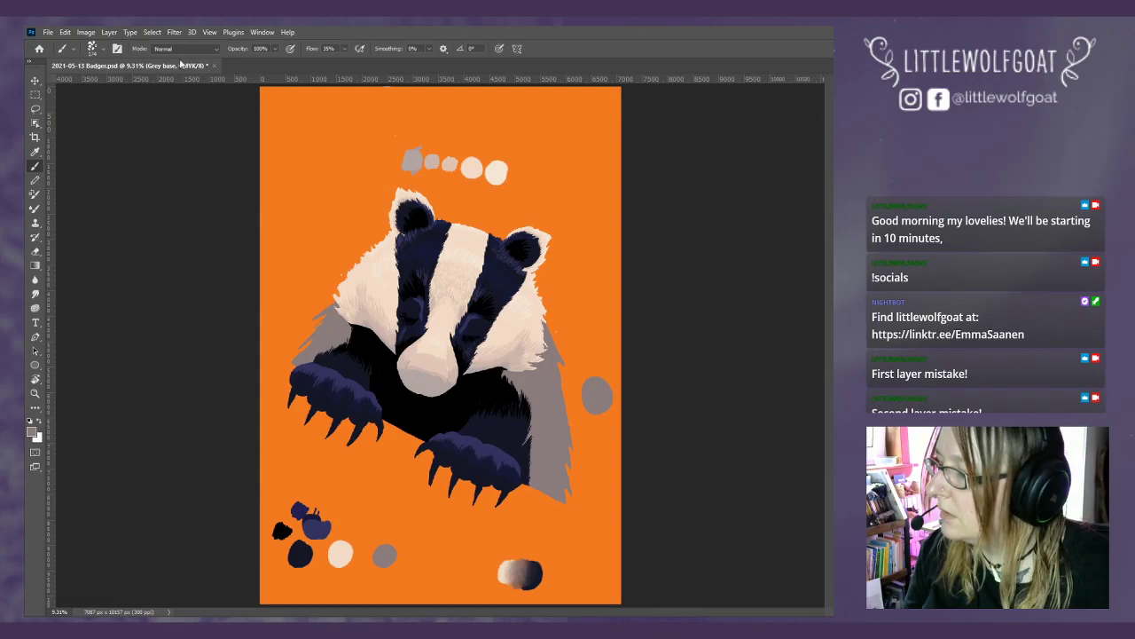
{"action": "left_click", "coordinate": [108, 32]}
{"action": "key", "text": "Escape"}
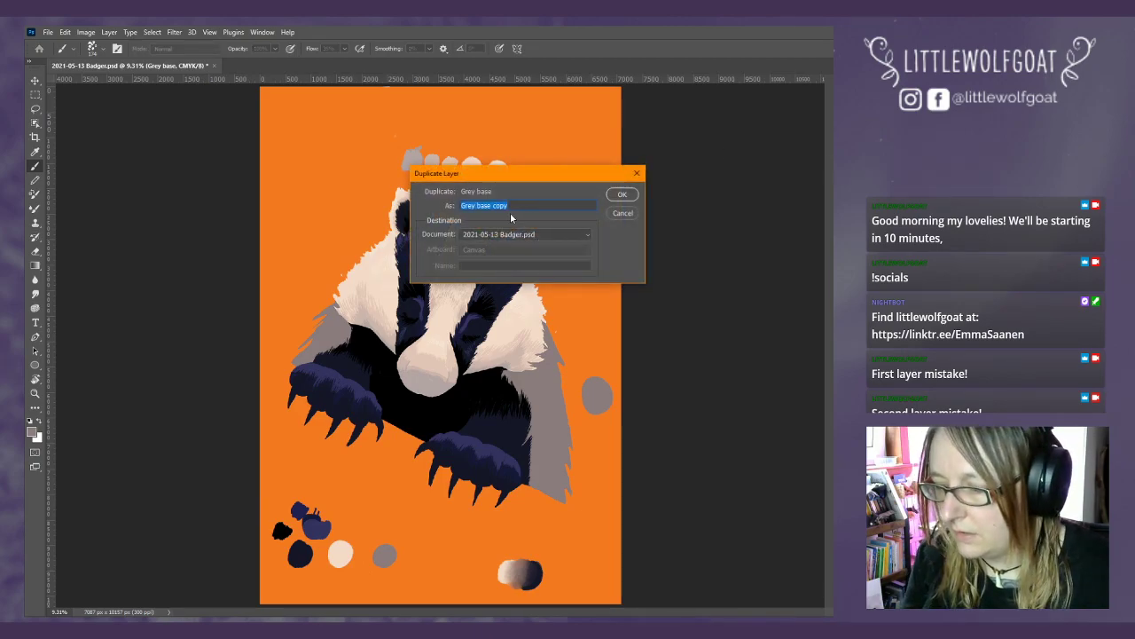
- Rename the Grey base copy to 'Grey dark 1' and confirm the duplicate
{"action": "left_click", "coordinate": [512, 206]}
{"action": "left_click_drag", "start_coordinate": [513, 206], "coordinate": [488, 205]}
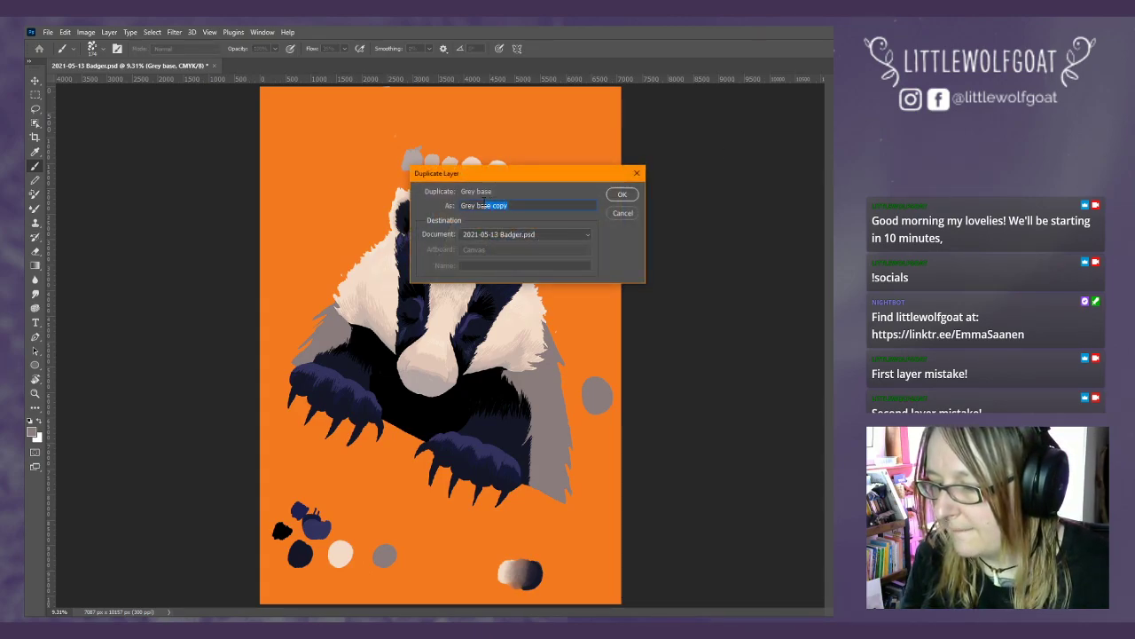
{"action": "type", "text": "dark"}
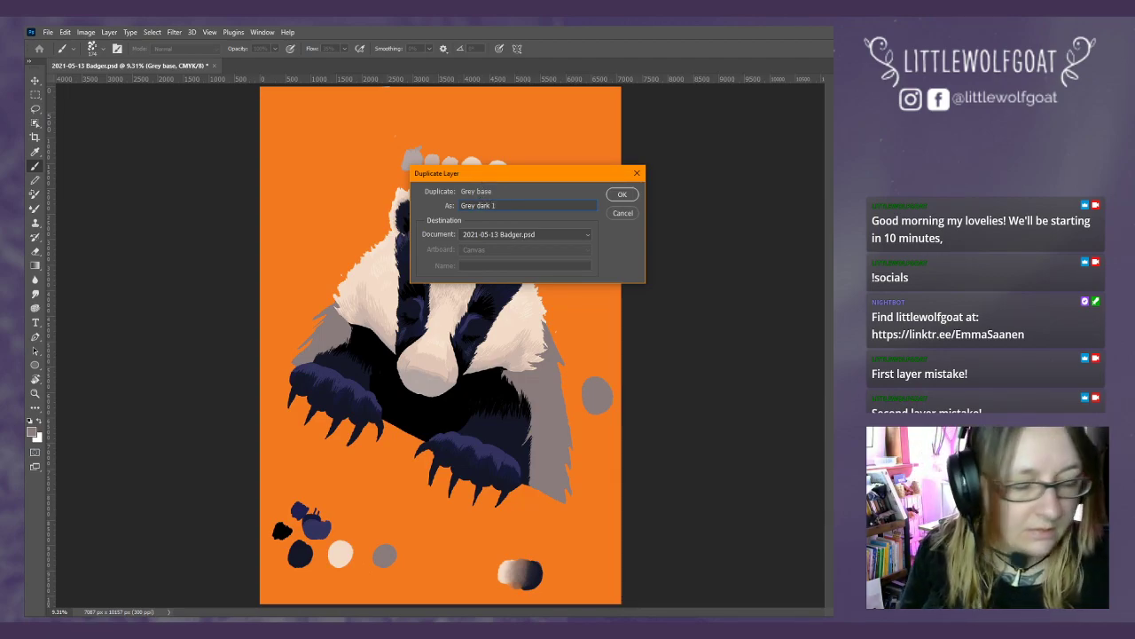
{"action": "type", "text": " 1"}
{"action": "key", "text": "Return"}
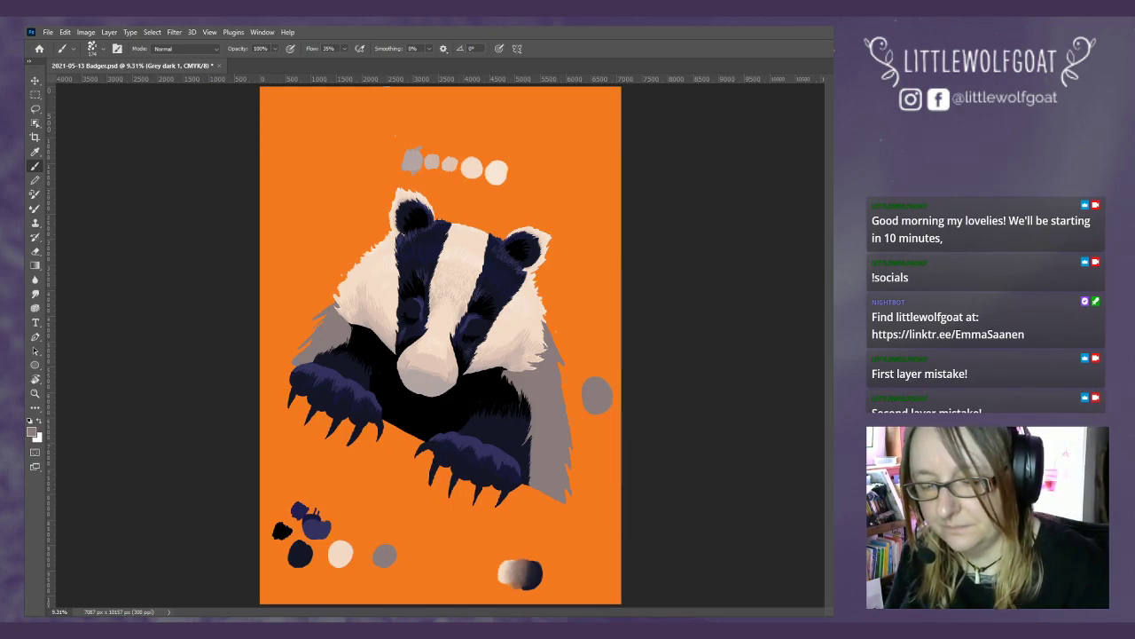
- Paint a darker grey dab below the first swatch, then set the brush to 72 px on Grey dark 1
{"action": "key", "text": "alt+bracketright"}
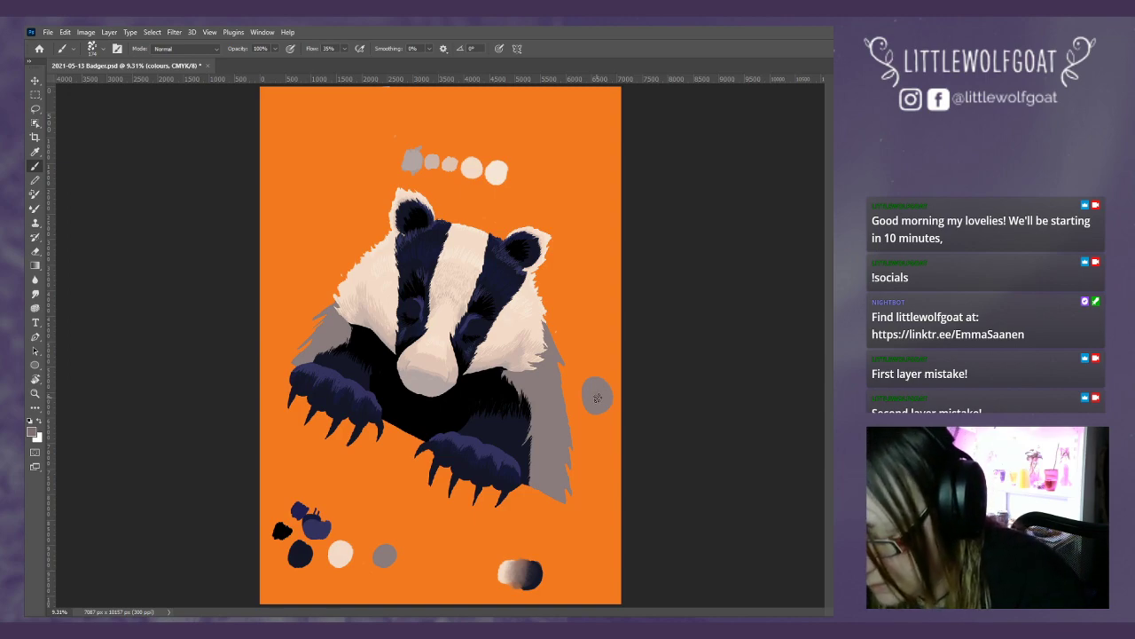
{"action": "mouse_move", "coordinate": [597, 397]}
{"action": "left_mouse_down"}
{"action": "mouse_move", "coordinate": [600, 436]}
{"action": "mouse_move", "coordinate": [596, 417]}
{"action": "mouse_move", "coordinate": [589, 435]}
{"action": "mouse_move", "coordinate": [609, 426]}
{"action": "mouse_move", "coordinate": [588, 432]}
{"action": "left_mouse_up"}
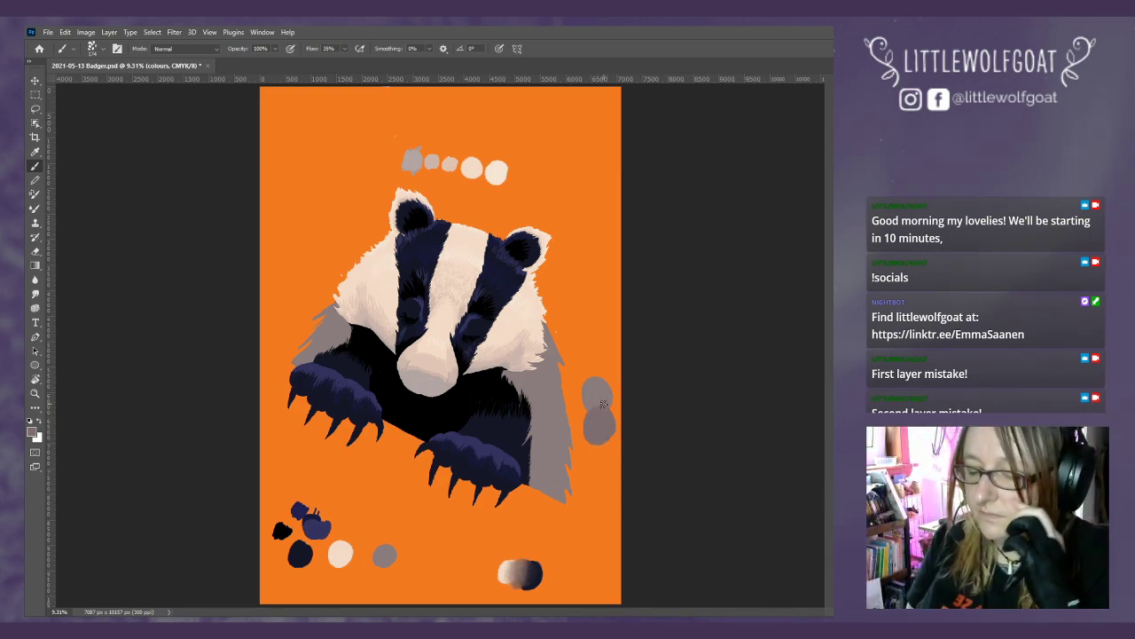
{"action": "left_click", "coordinate": [603, 404], "text": "ctrl"}
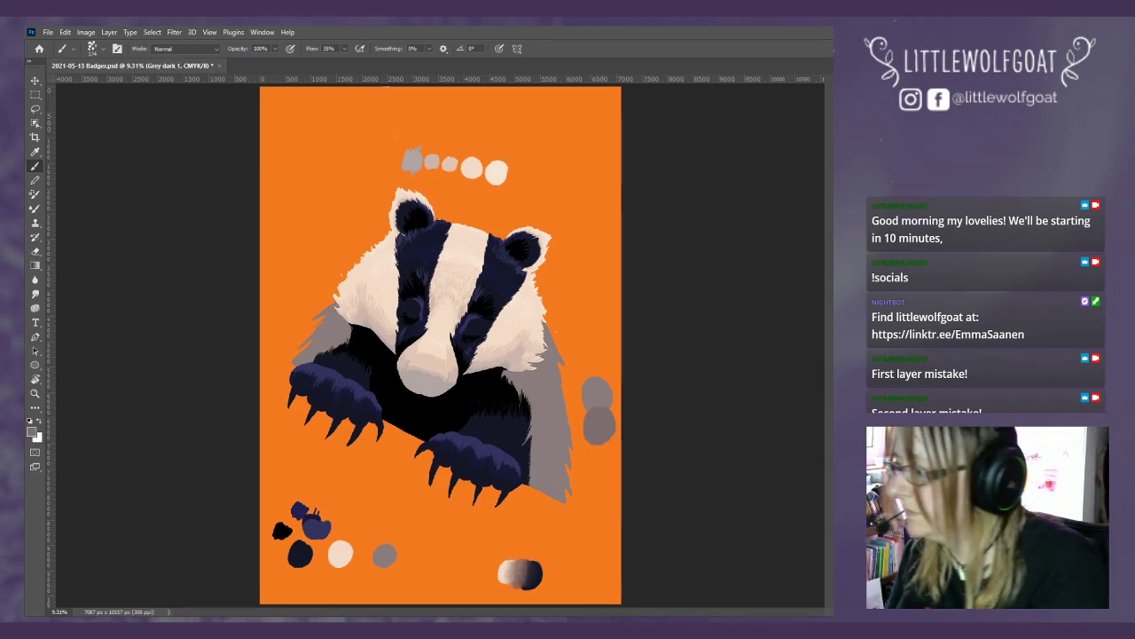
{"action": "left_click", "coordinate": [98, 49]}
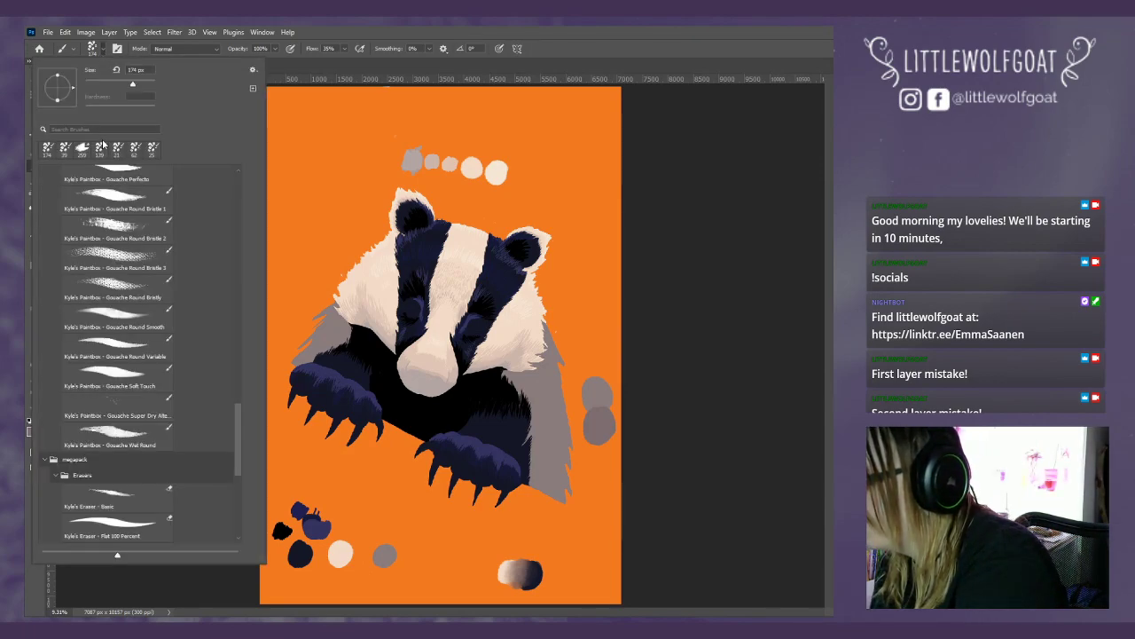
{"action": "left_click_drag", "start_coordinate": [106, 83], "coordinate": [111, 84]}
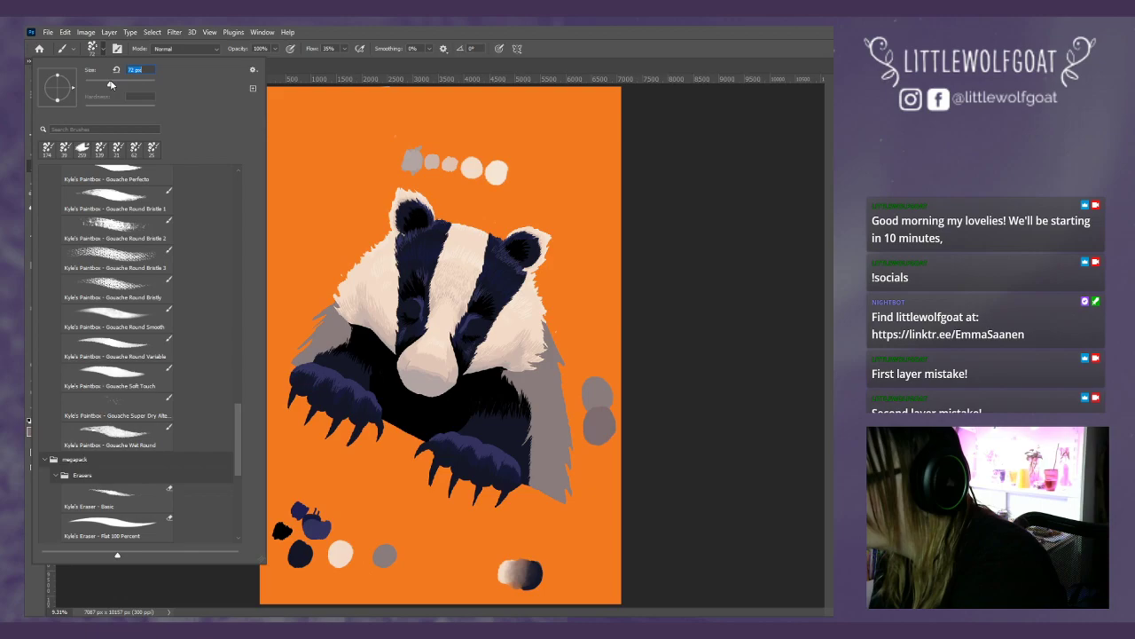
{"action": "left_click", "coordinate": [301, 64]}
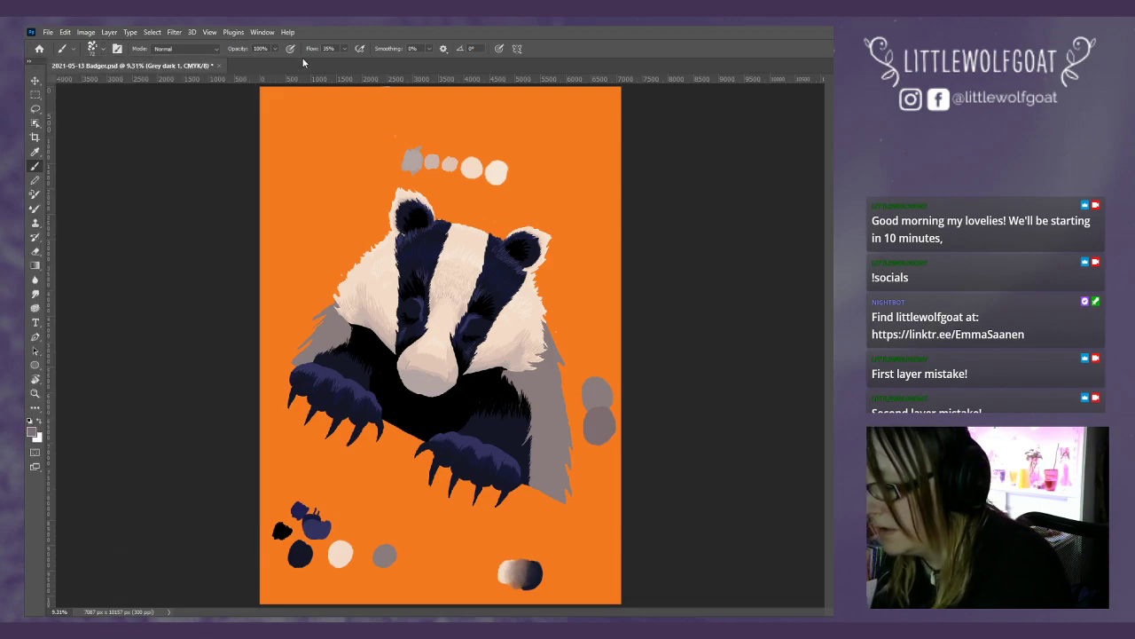
{"action": "left_click", "coordinate": [209, 32]}
- Zoom in twice to magnify the badger's lower body and paws
{"action": "left_click", "coordinate": [235, 112]}
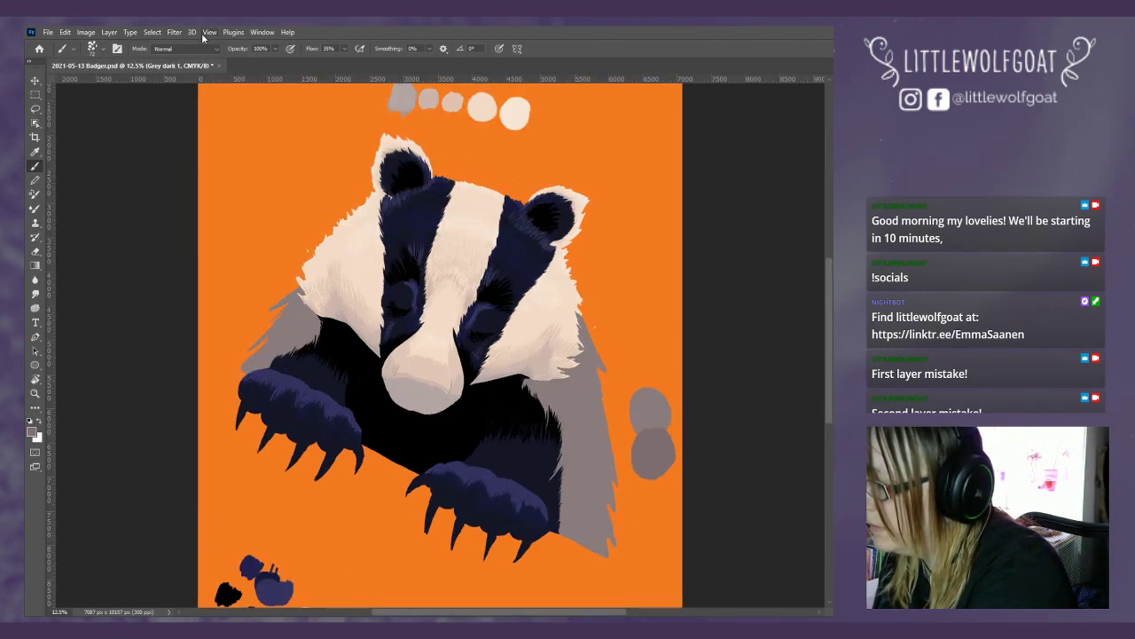
{"action": "left_click", "coordinate": [209, 32]}
{"action": "left_click", "coordinate": [223, 113]}
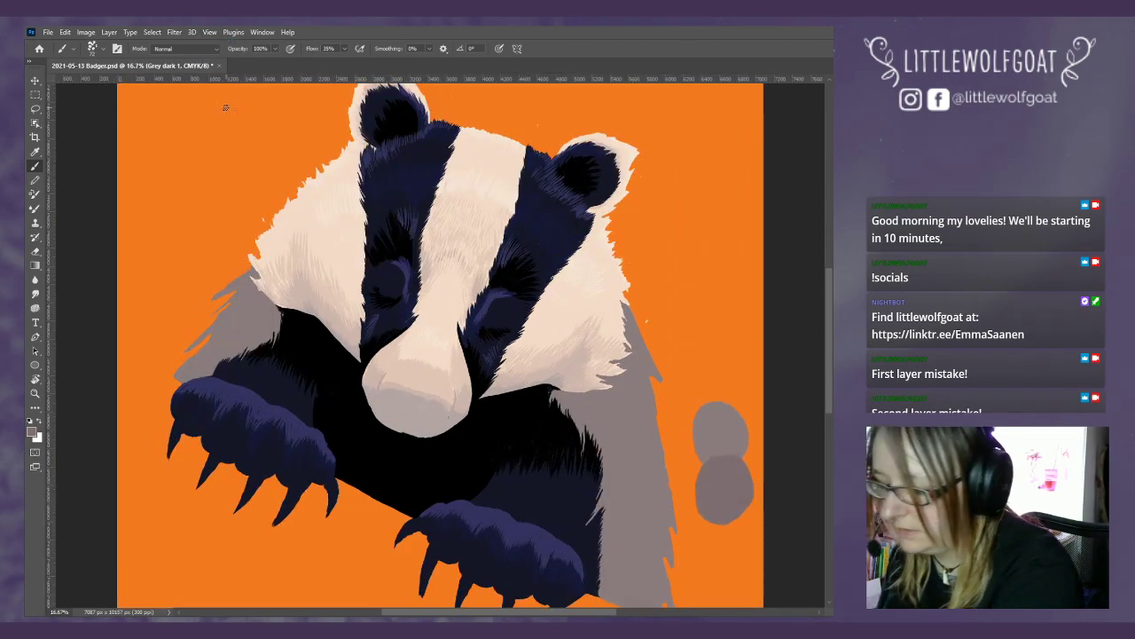
{"action": "scroll", "coordinate": [831, 409], "scroll_direction": "down", "scroll_amount": 1}
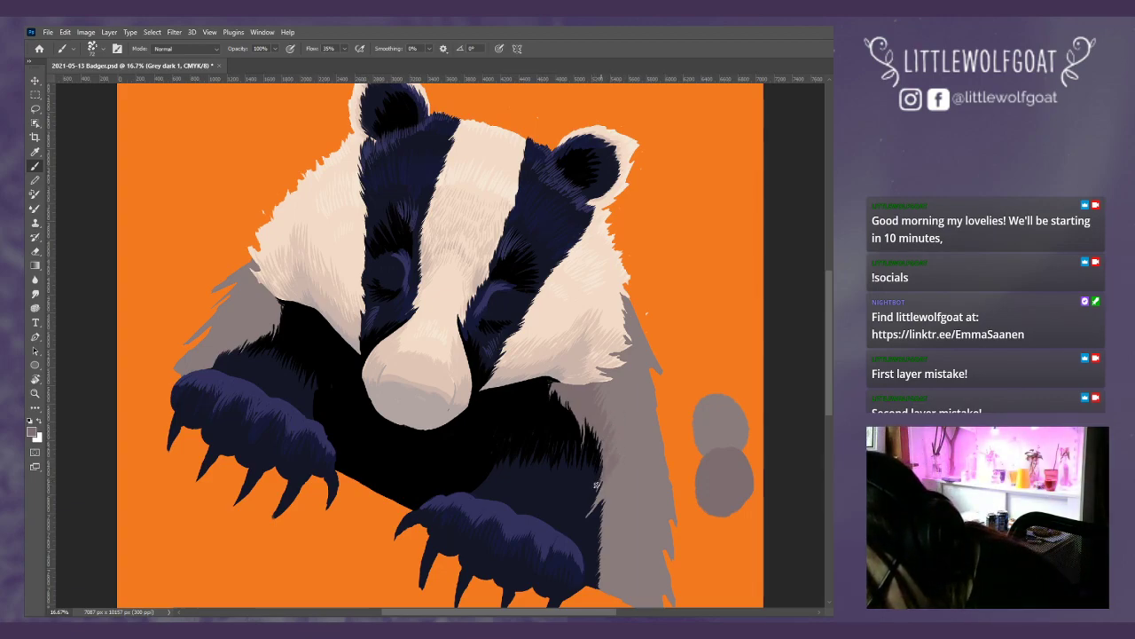
- Paint dark fur strokes and grey shading around the paws and chest fur on Grey dark 1
{"action": "mouse_move", "coordinate": [592, 529]}
{"action": "left_mouse_down"}
{"action": "mouse_move", "coordinate": [624, 491]}
{"action": "mouse_move", "coordinate": [597, 535]}
{"action": "mouse_move", "coordinate": [622, 495]}
{"action": "mouse_move", "coordinate": [604, 564]}
{"action": "mouse_move", "coordinate": [630, 508]}
{"action": "mouse_move", "coordinate": [631, 581]}
{"action": "mouse_move", "coordinate": [664, 572]}
{"action": "mouse_move", "coordinate": [652, 535]}
{"action": "mouse_move", "coordinate": [624, 532]}
{"action": "mouse_move", "coordinate": [632, 461]}
{"action": "left_mouse_up"}
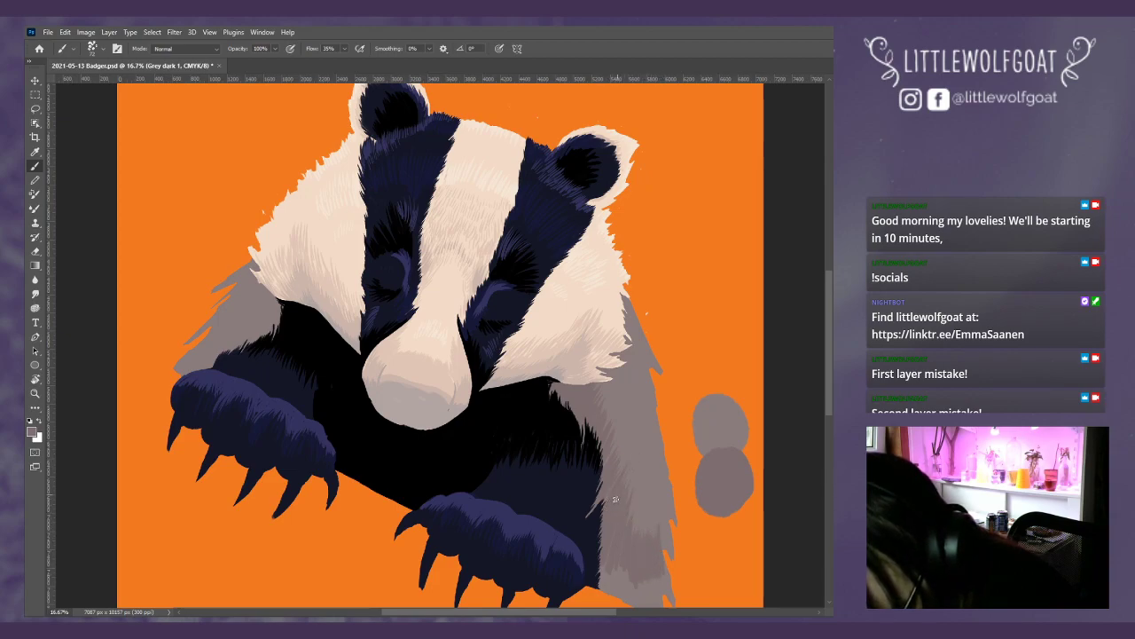
{"action": "mouse_move", "coordinate": [626, 532]}
{"action": "left_mouse_down"}
{"action": "mouse_move", "coordinate": [648, 471]}
{"action": "mouse_move", "coordinate": [604, 495]}
{"action": "mouse_move", "coordinate": [628, 435]}
{"action": "mouse_move", "coordinate": [602, 474]}
{"action": "mouse_move", "coordinate": [615, 424]}
{"action": "mouse_move", "coordinate": [607, 453]}
{"action": "left_mouse_up"}
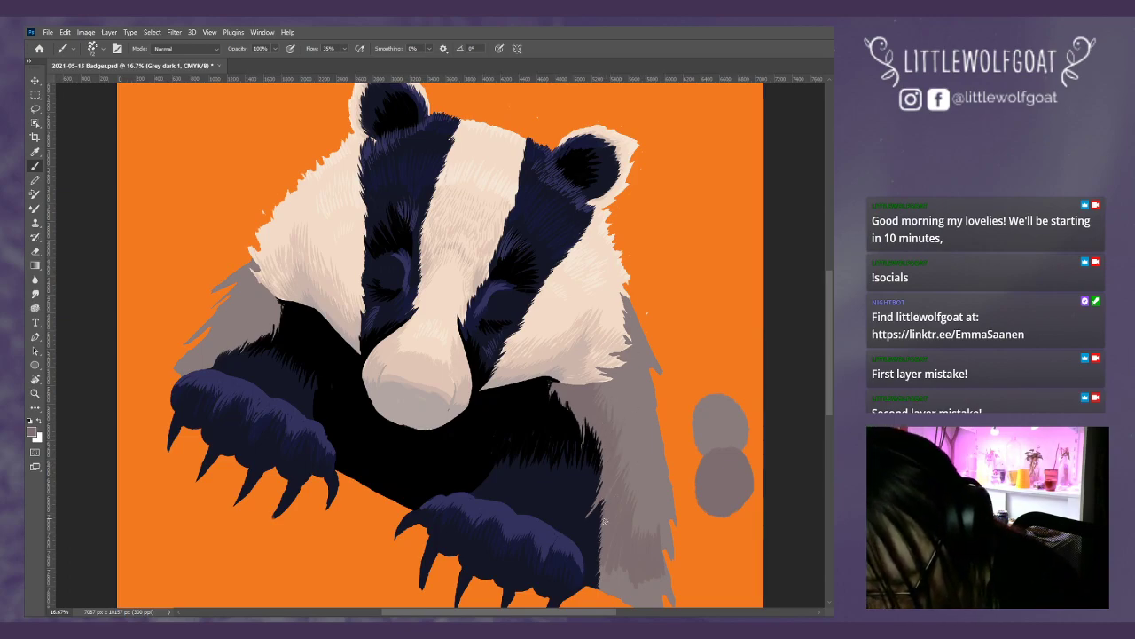
{"action": "left_click_drag", "start_coordinate": [609, 543], "coordinate": [620, 586]}
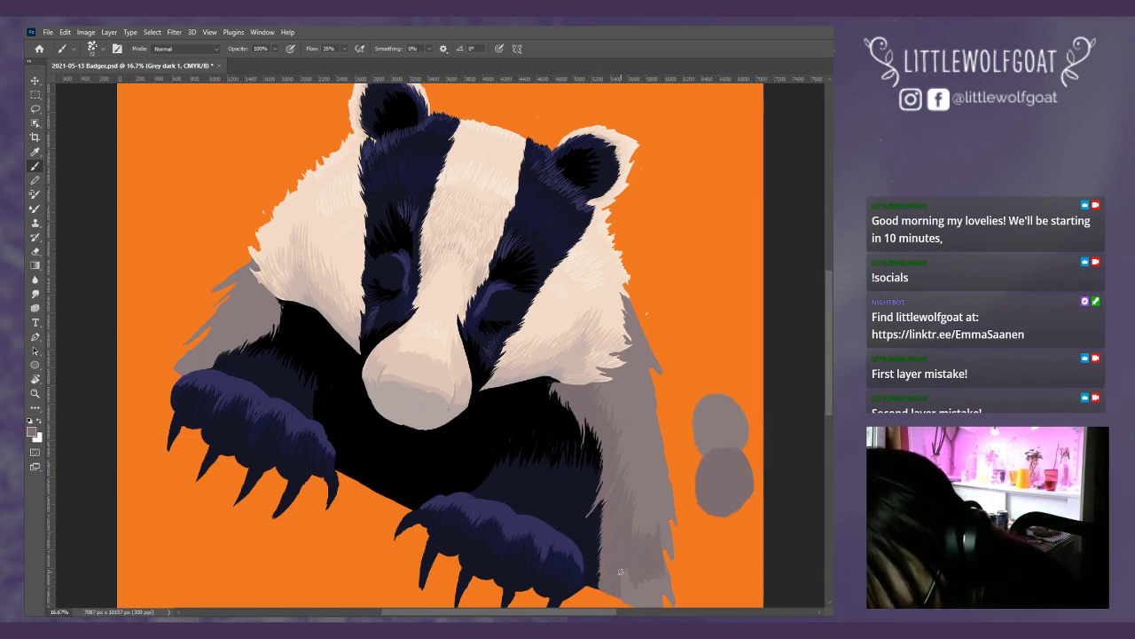
{"action": "scroll", "coordinate": [831, 434], "scroll_direction": "down", "scroll_amount": 3}
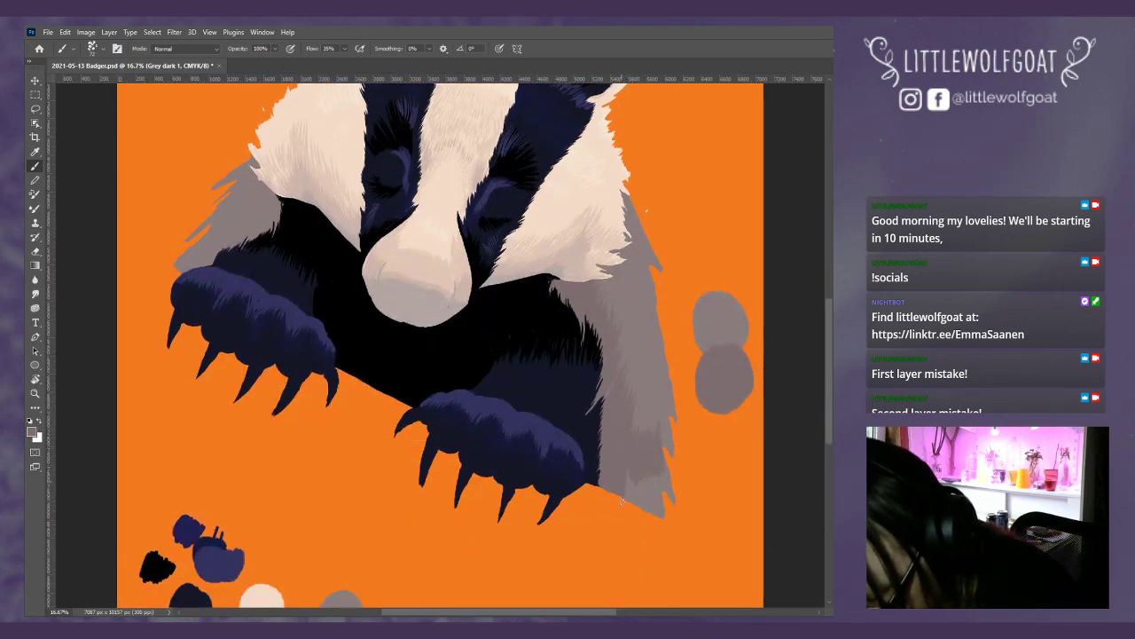
{"action": "mouse_move", "coordinate": [616, 490]}
{"action": "left_mouse_down"}
{"action": "mouse_move", "coordinate": [640, 495]}
{"action": "mouse_move", "coordinate": [661, 471]}
{"action": "left_mouse_up"}
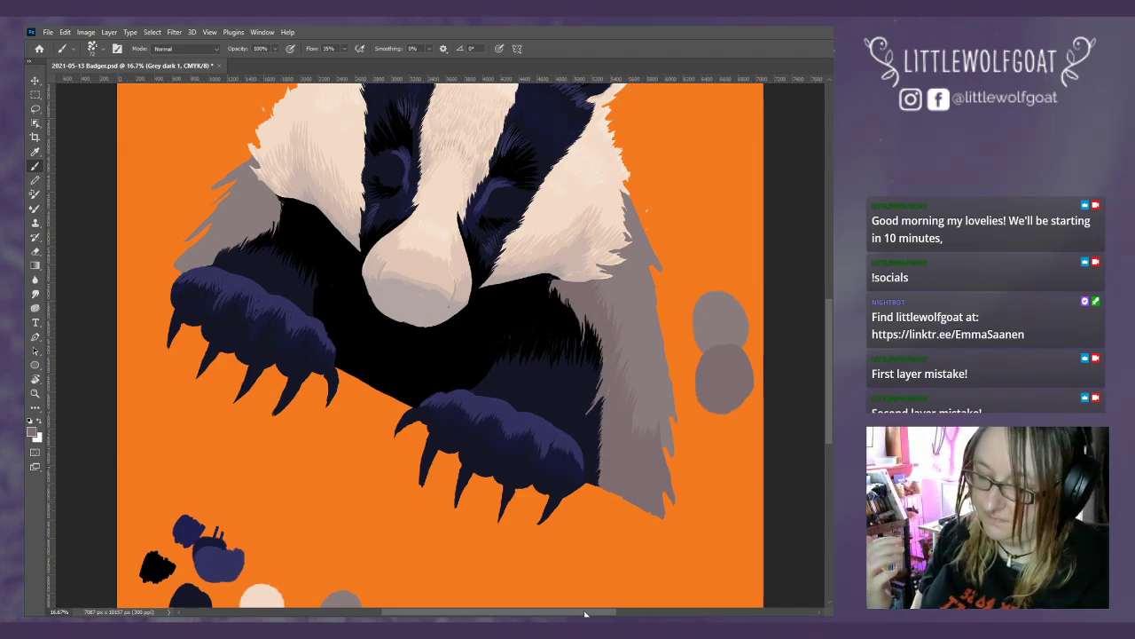
{"action": "left_click_drag", "start_coordinate": [580, 614], "coordinate": [544, 614]}
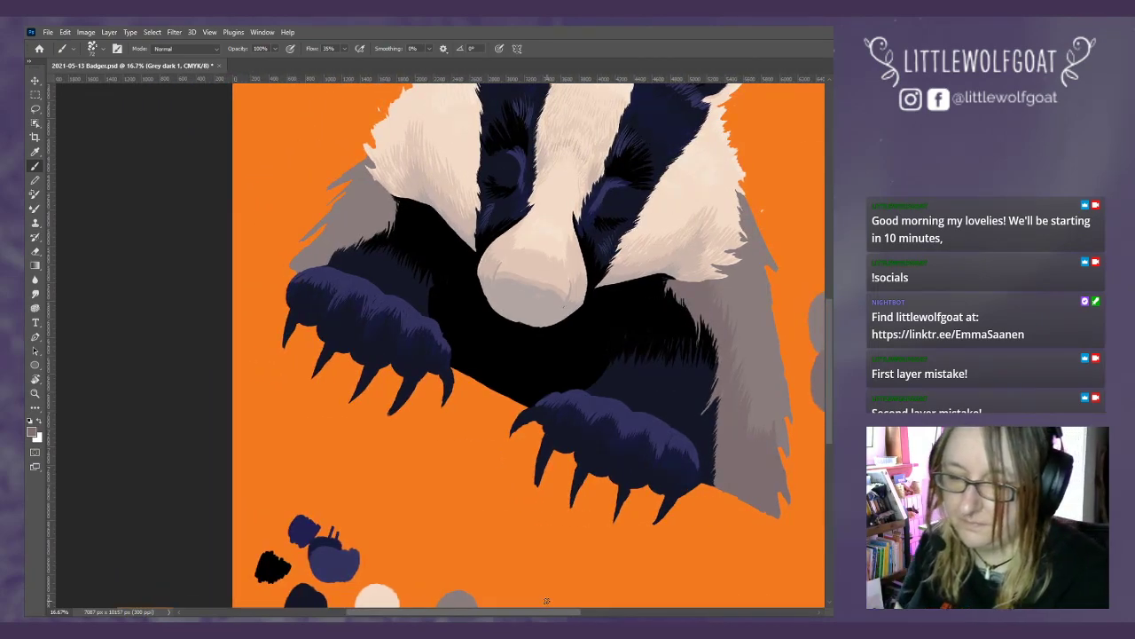
{"action": "scroll", "coordinate": [832, 393], "scroll_direction": "up", "scroll_amount": 3}
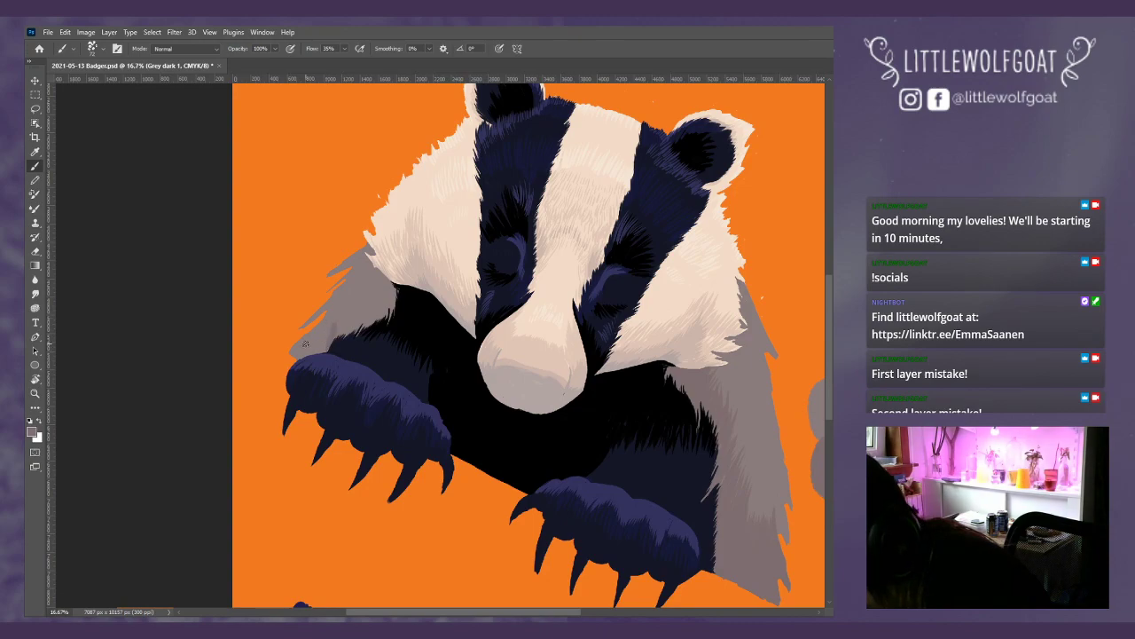
{"action": "mouse_move", "coordinate": [302, 334]}
{"action": "left_mouse_down"}
{"action": "mouse_move", "coordinate": [326, 340]}
{"action": "mouse_move", "coordinate": [339, 306]}
{"action": "mouse_move", "coordinate": [392, 287]}
{"action": "left_mouse_up"}
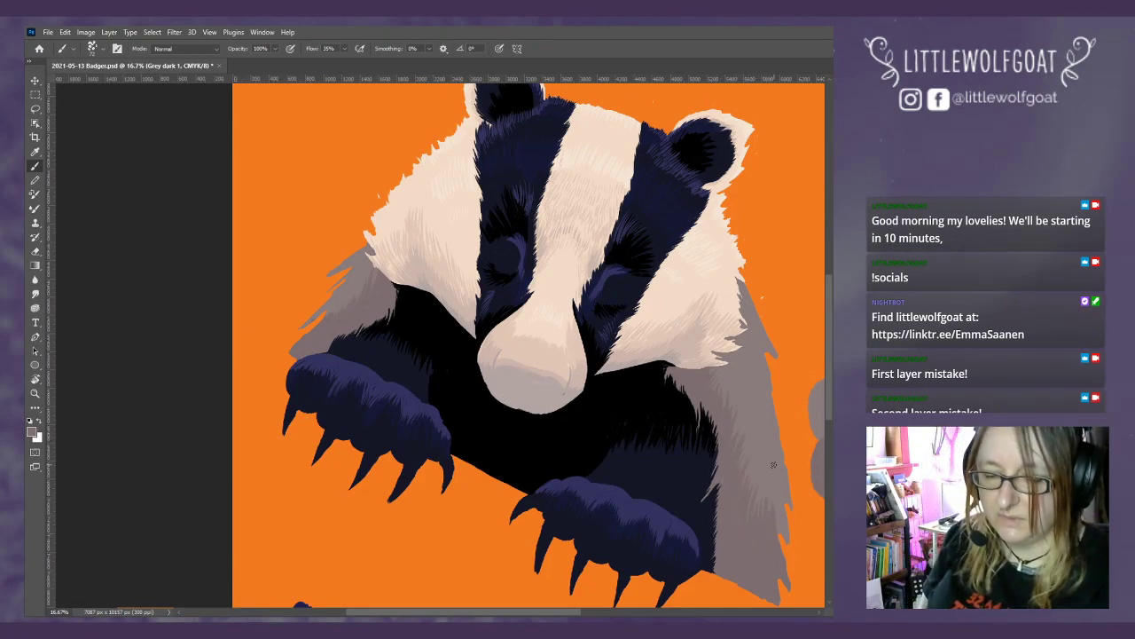
{"action": "scroll", "coordinate": [620, 613], "scroll_direction": "right", "scroll_amount": 5}
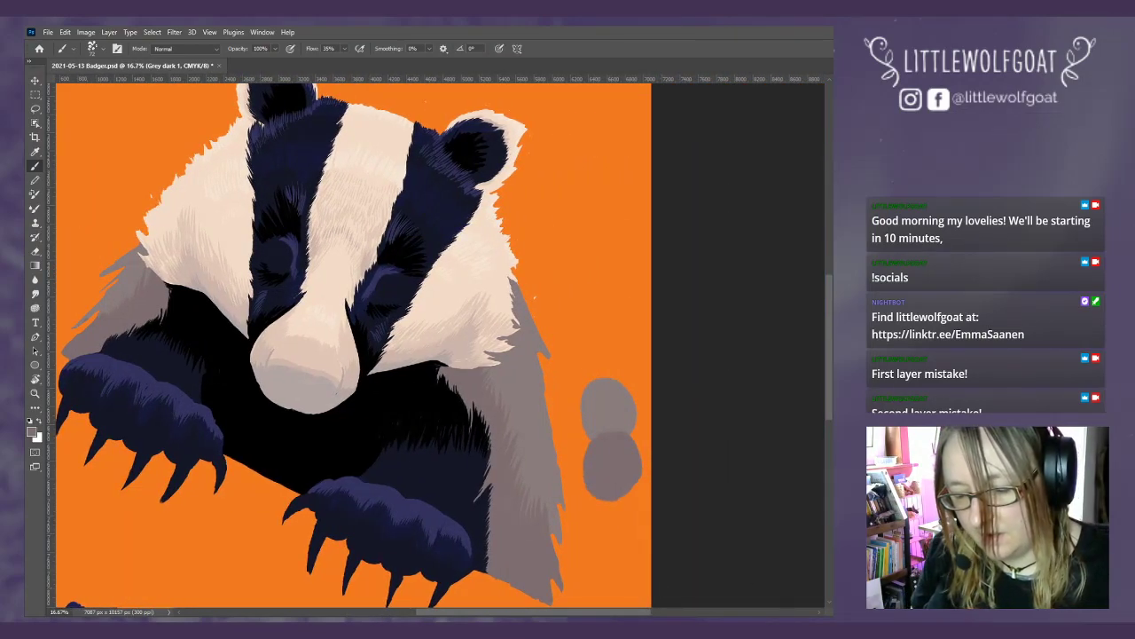
- Duplicate Grey dark 1 with Ctrl+J and name the copy 'Grey dark 2'
{"action": "key", "text": "ctrl+j"}
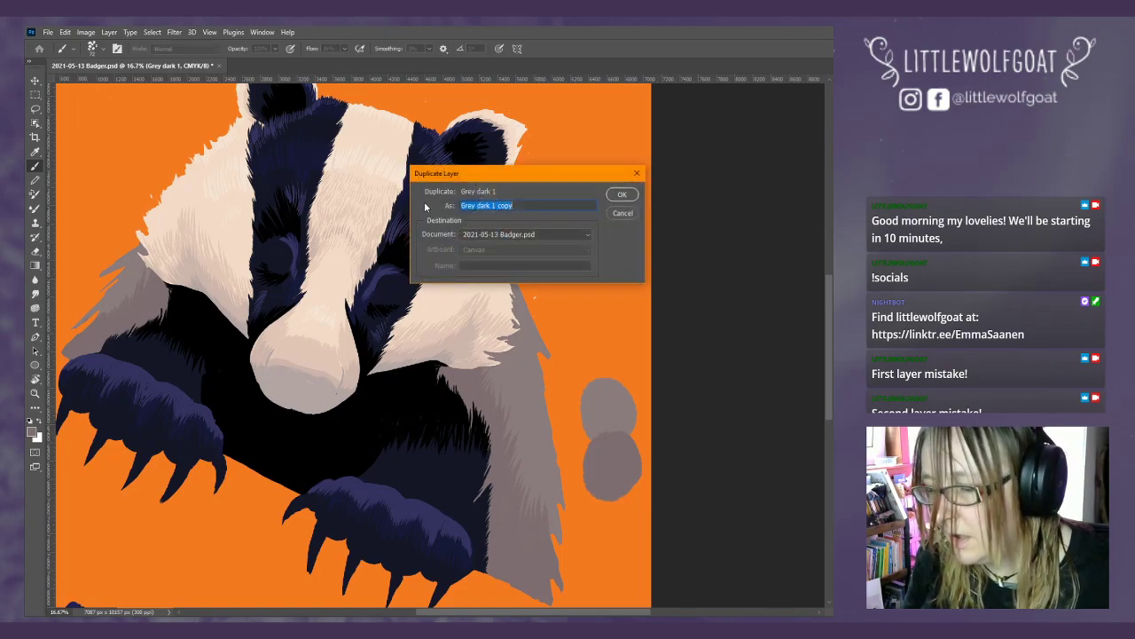
{"action": "key", "text": "ctrl+shift+Left"}
{"action": "key", "text": "ctrl+shift+Left"}
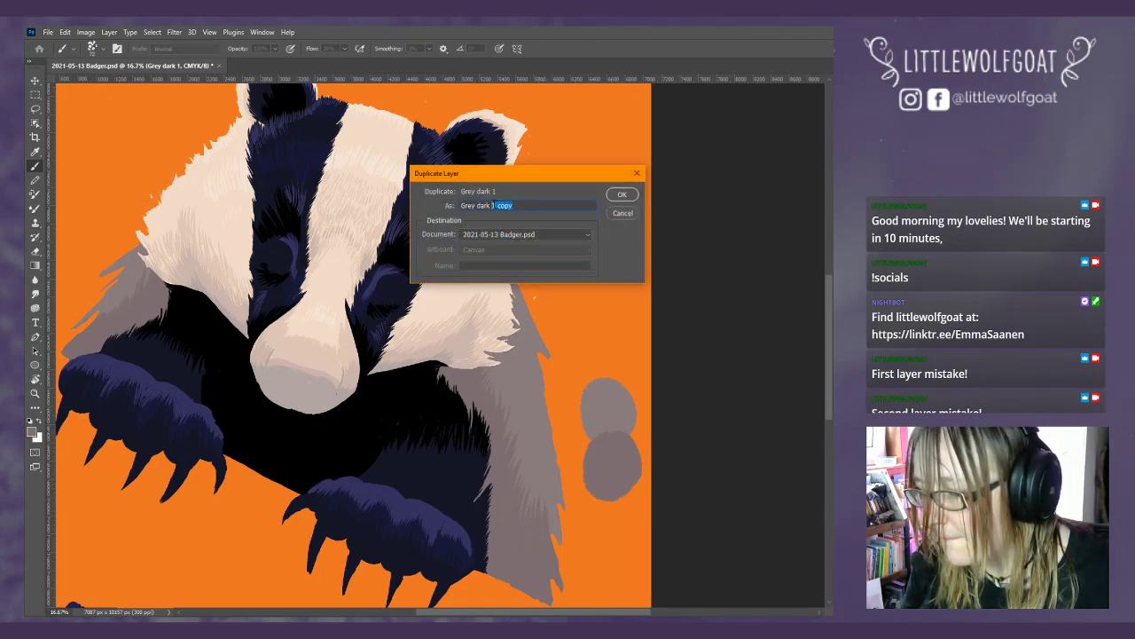
{"action": "key", "text": "BackSpace"}
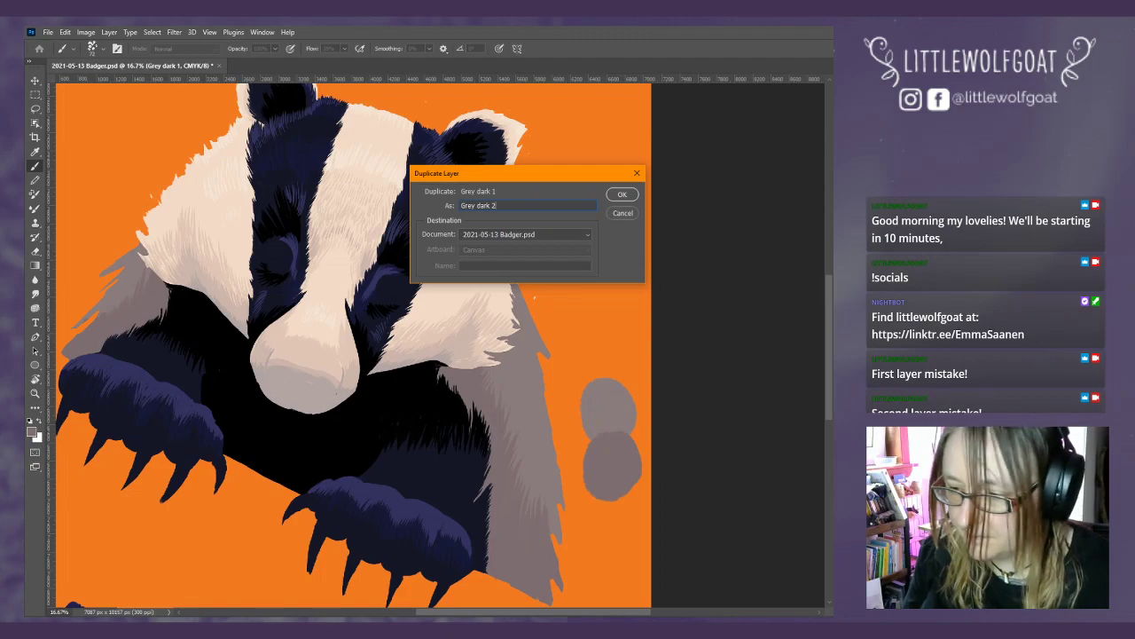
{"action": "key", "text": "Return"}
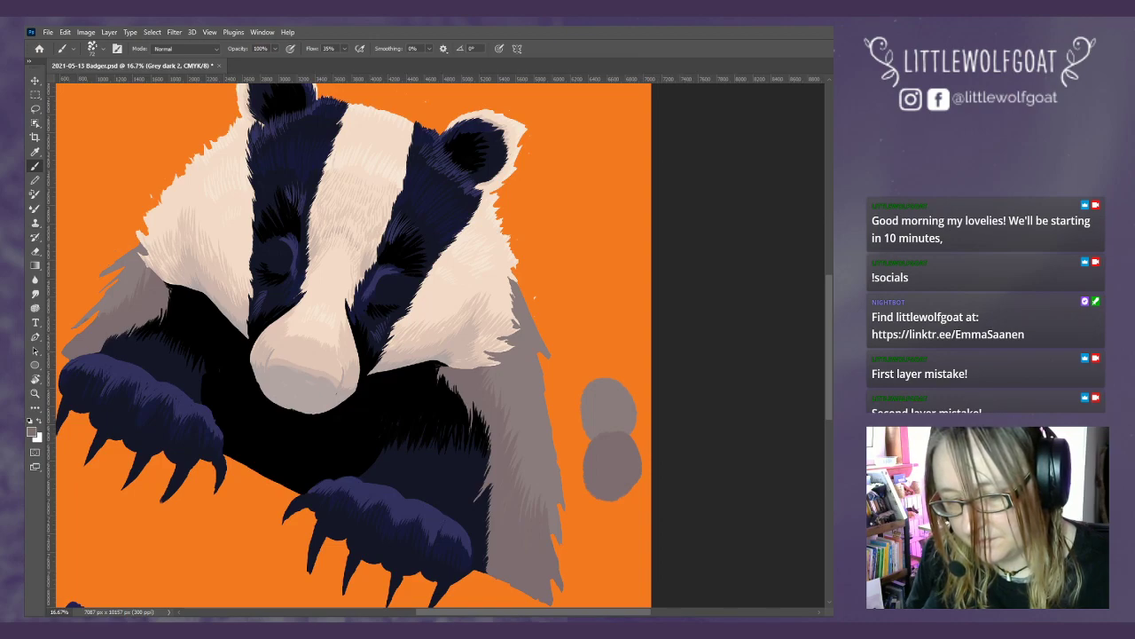
- Paint a new grey swatch below the others, then choose a different brush preset for Grey dark 2
{"action": "key", "text": "alt+bracketleft"}
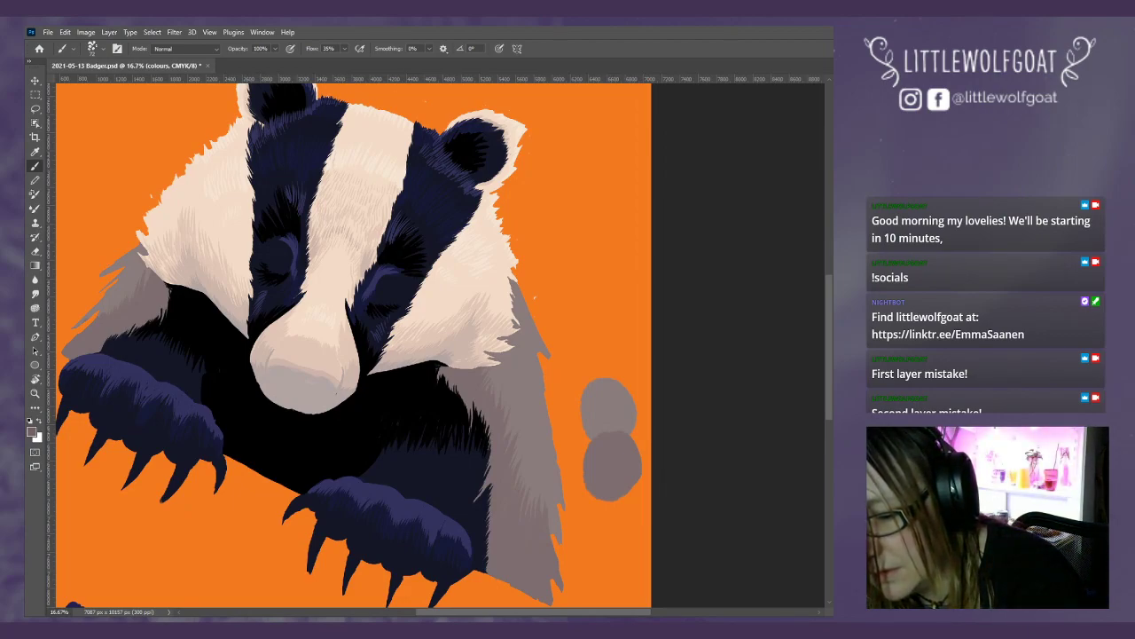
{"action": "mouse_move", "coordinate": [612, 501]}
{"action": "left_mouse_down"}
{"action": "mouse_move", "coordinate": [617, 515]}
{"action": "mouse_move", "coordinate": [603, 519]}
{"action": "mouse_move", "coordinate": [627, 488]}
{"action": "mouse_move", "coordinate": [635, 502]}
{"action": "mouse_move", "coordinate": [619, 486]}
{"action": "left_mouse_up"}
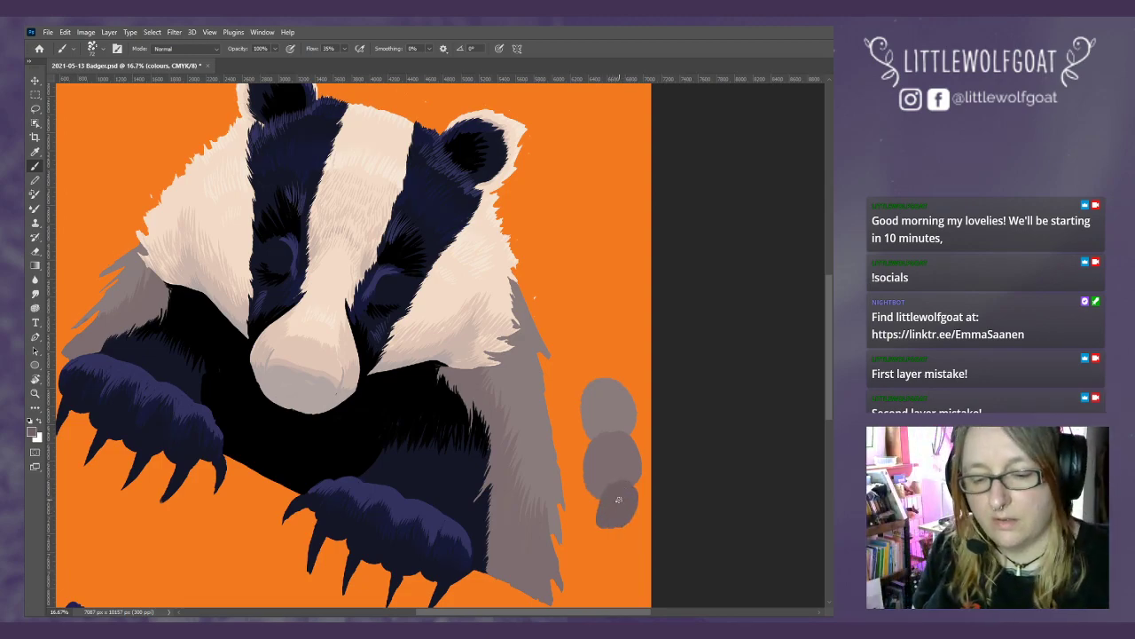
{"action": "key", "text": "alt+]"}
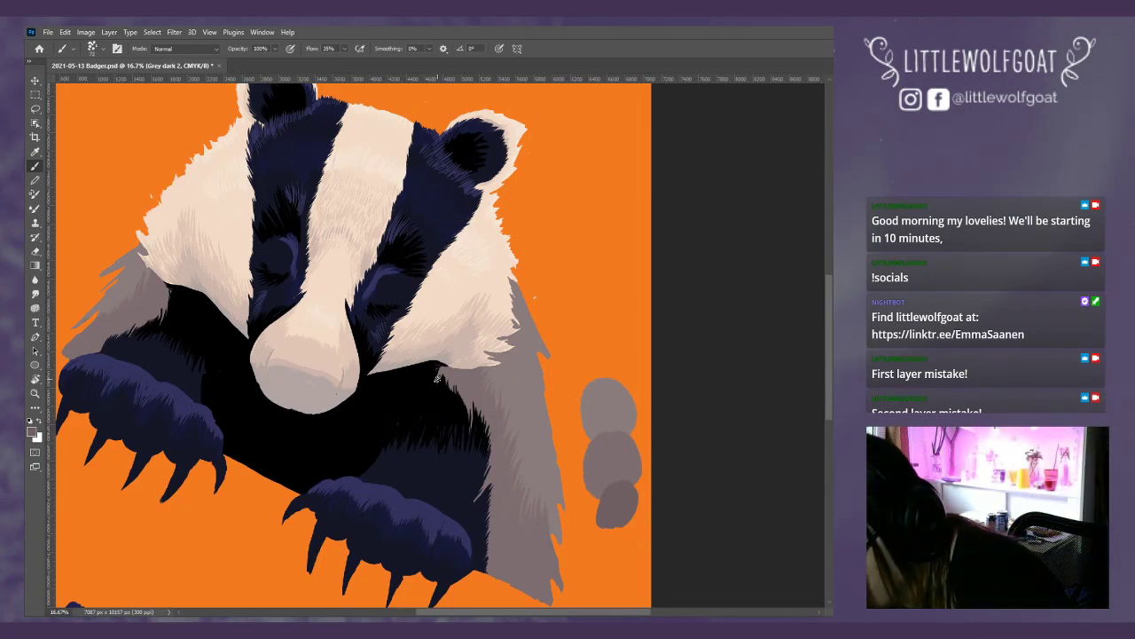
{"action": "left_click", "coordinate": [92, 50]}
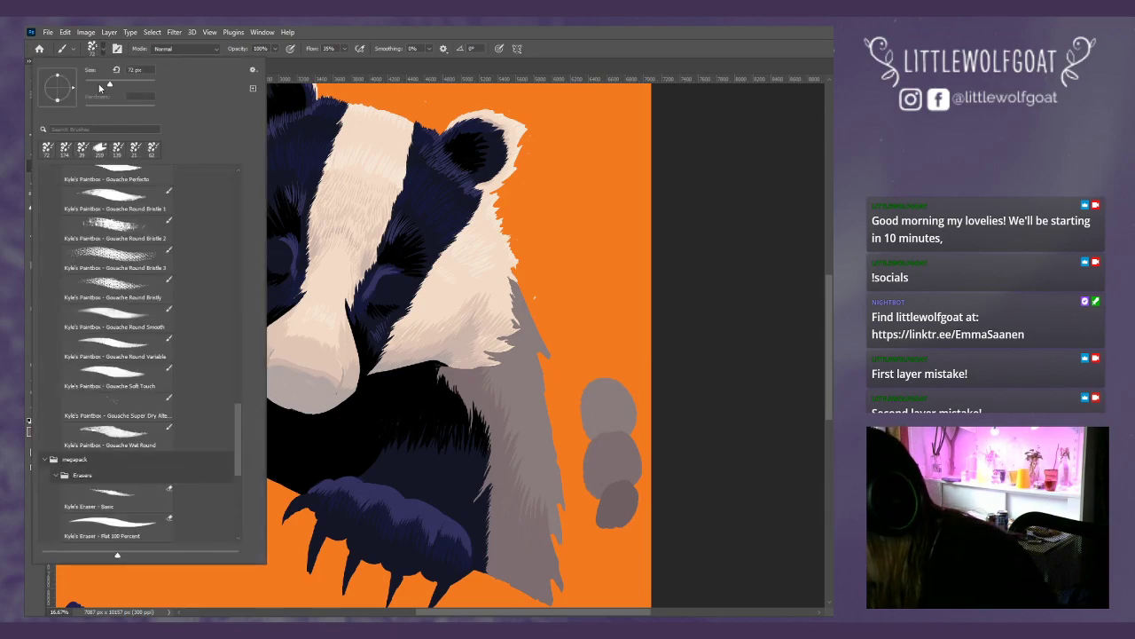
{"action": "left_click", "coordinate": [302, 70]}
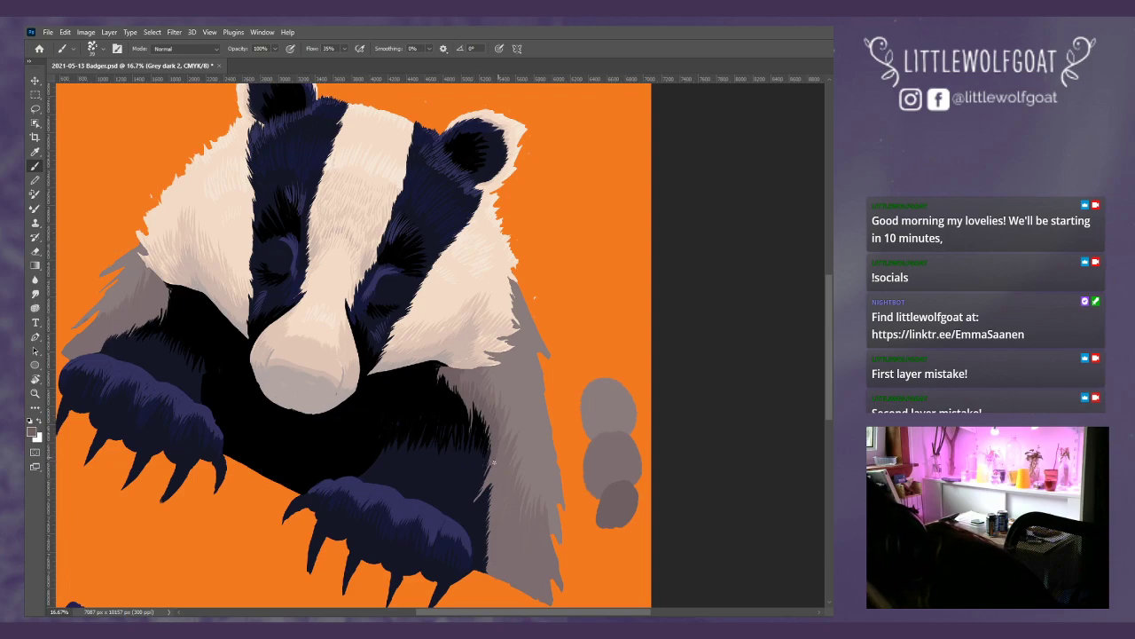
- Paint darker grey fur strokes along the lower and right edges of the grey fur near the paw
{"action": "left_click_drag", "start_coordinate": [494, 462], "coordinate": [475, 497]}
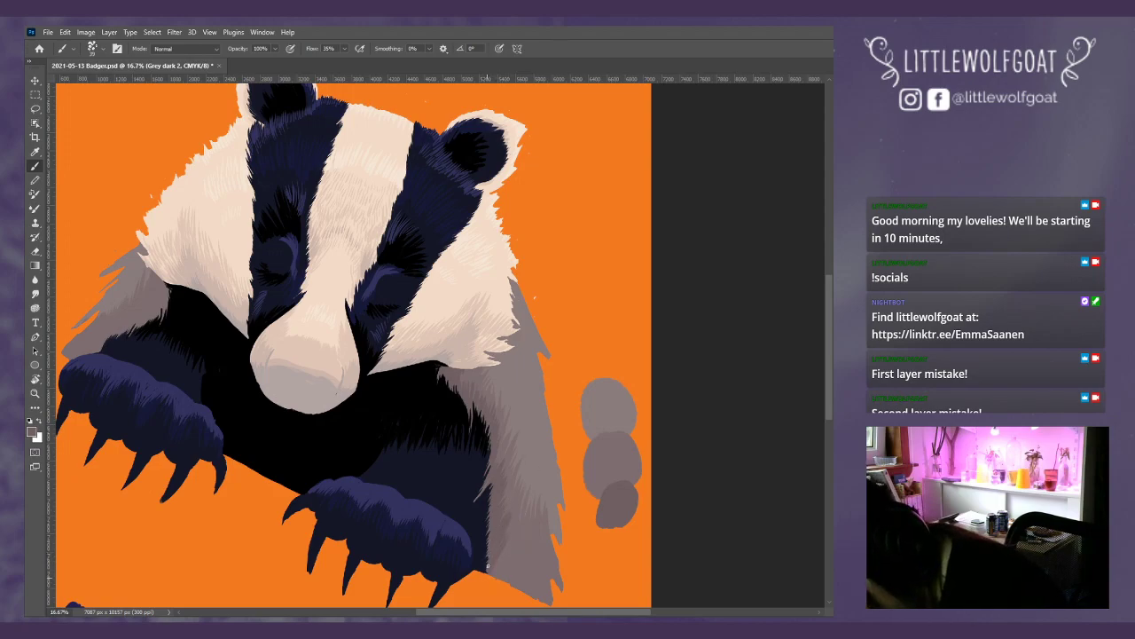
{"action": "mouse_move", "coordinate": [497, 570]}
{"action": "left_mouse_down"}
{"action": "mouse_move", "coordinate": [522, 601]}
{"action": "mouse_move", "coordinate": [550, 601]}
{"action": "left_mouse_up"}
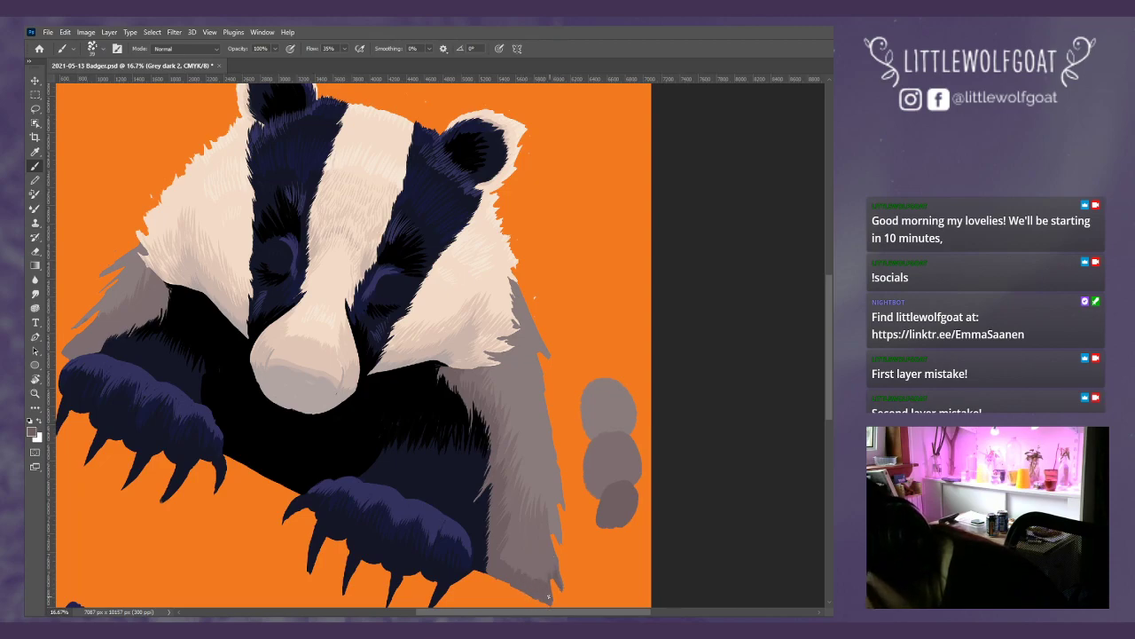
{"action": "left_click_drag", "start_coordinate": [496, 559], "coordinate": [508, 545]}
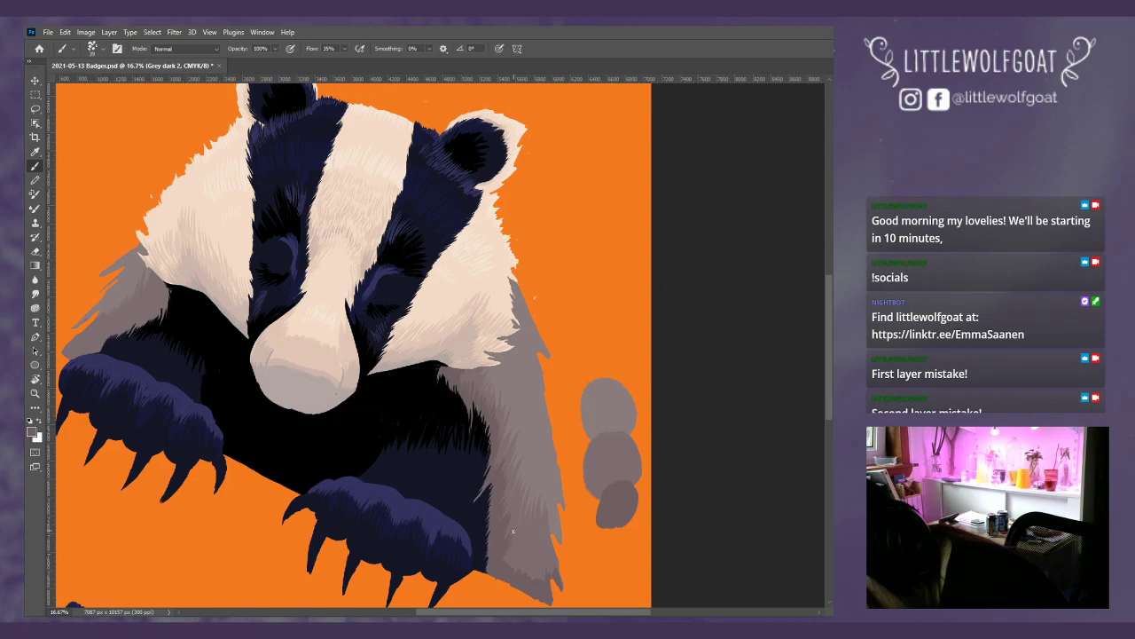
{"action": "right_click", "coordinate": [519, 516]}
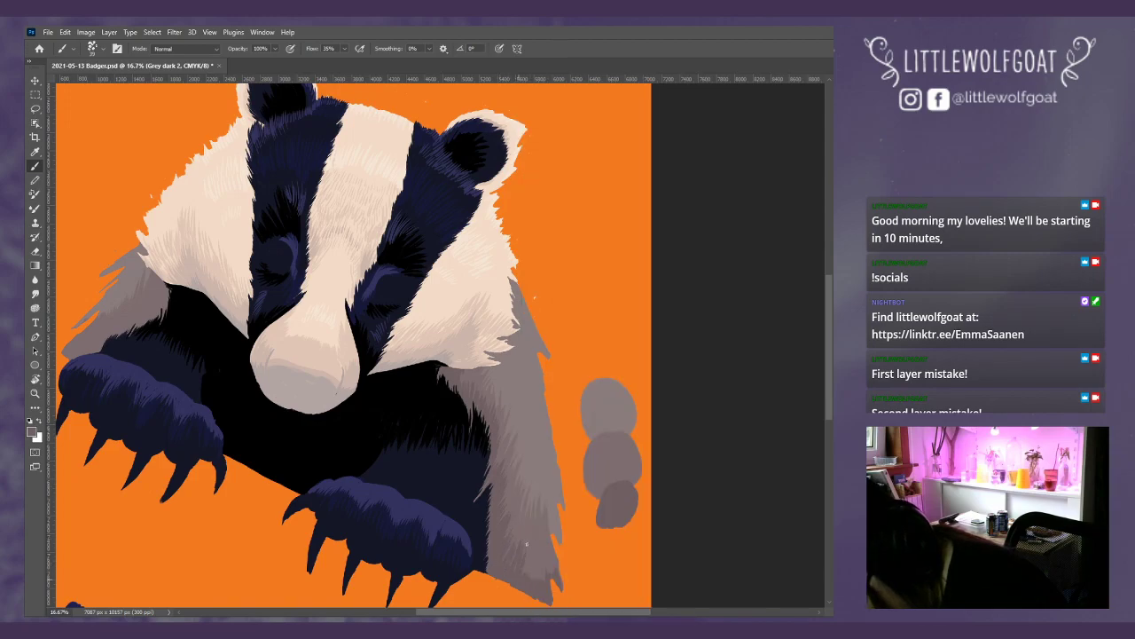
{"action": "left_click_drag", "start_coordinate": [525, 583], "coordinate": [549, 521]}
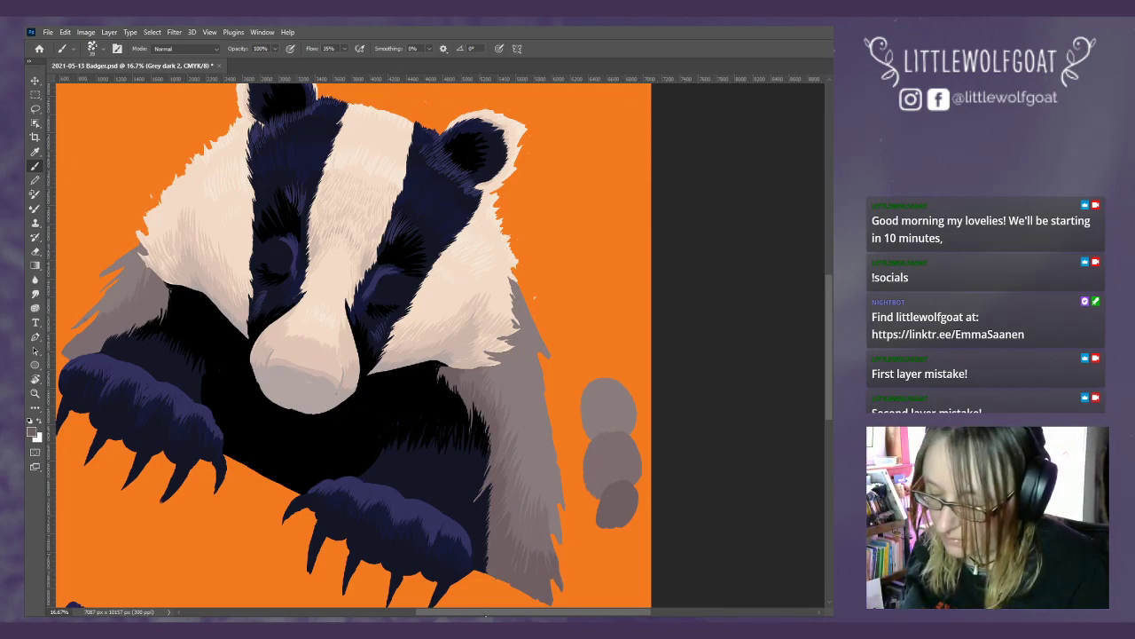
{"action": "left_click_drag", "start_coordinate": [552, 512], "coordinate": [723, 513]}
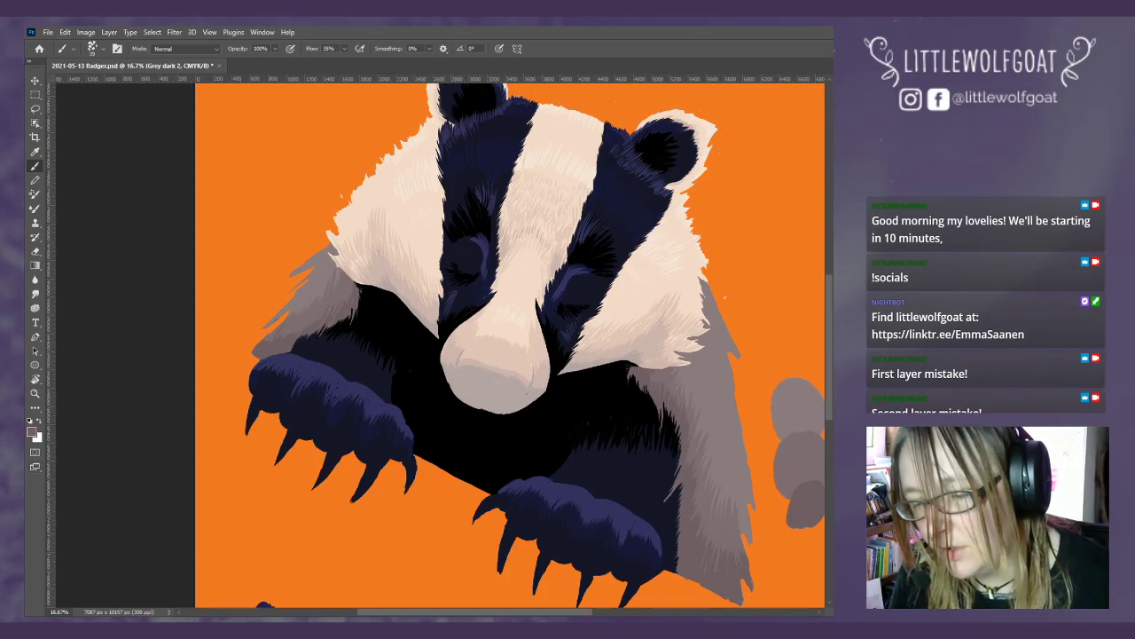
- Duplicate Grey dark 2 as a new layer named 'Grey light 1'
{"action": "key", "text": "alt+l"}
{"action": "key", "text": "d"}
{"action": "left_click", "coordinate": [529, 206]}
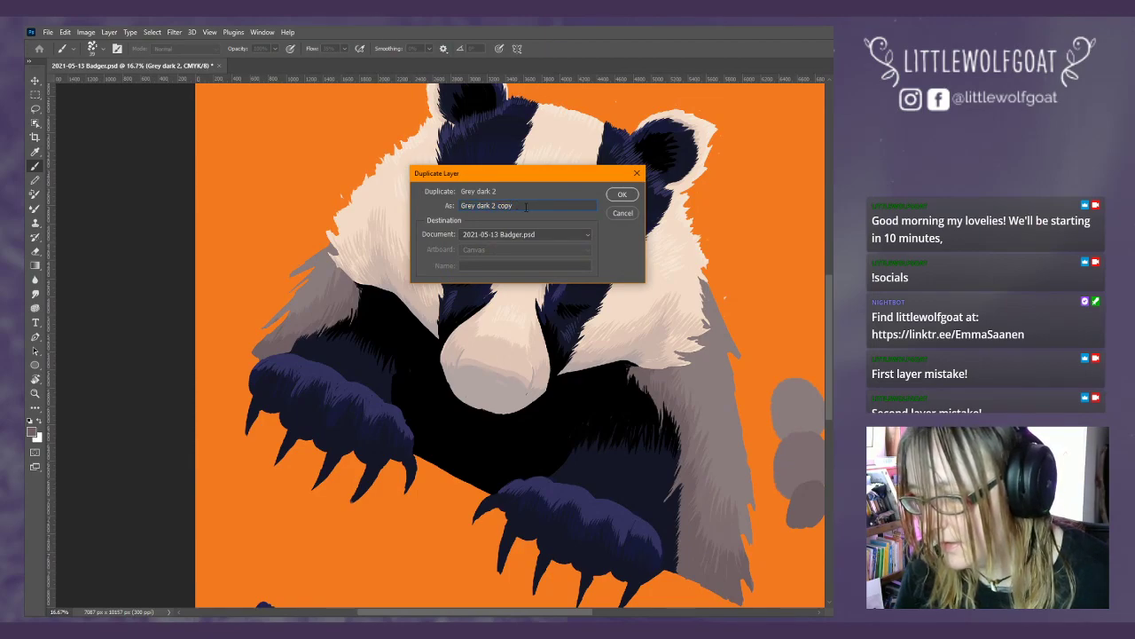
{"action": "key", "text": "BackSpace"}
{"action": "key", "text": "BackSpace"}
{"action": "key", "text": "BackSpace"}
{"action": "key", "text": "BackSpace"}
{"action": "key", "text": "BackSpace"}
{"action": "key", "text": "BackSpace"}
{"action": "key", "text": "BackSpace"}
{"action": "key", "text": "BackSpace"}
{"action": "key", "text": "BackSpace"}
{"action": "key", "text": "BackSpace"}
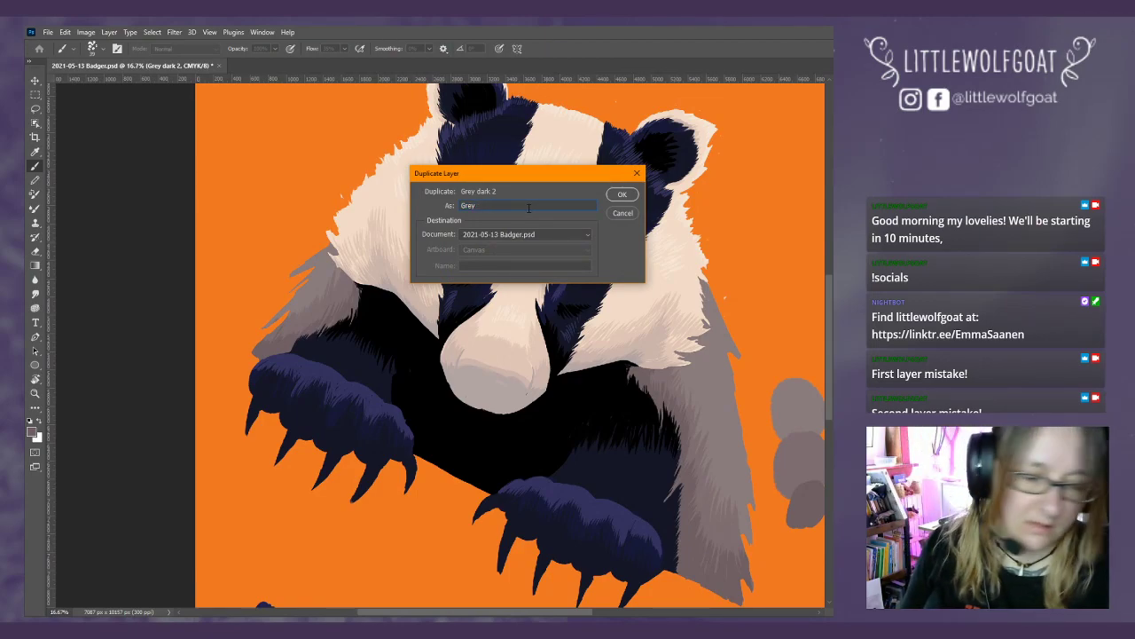
{"action": "type", "text": "ligh"}
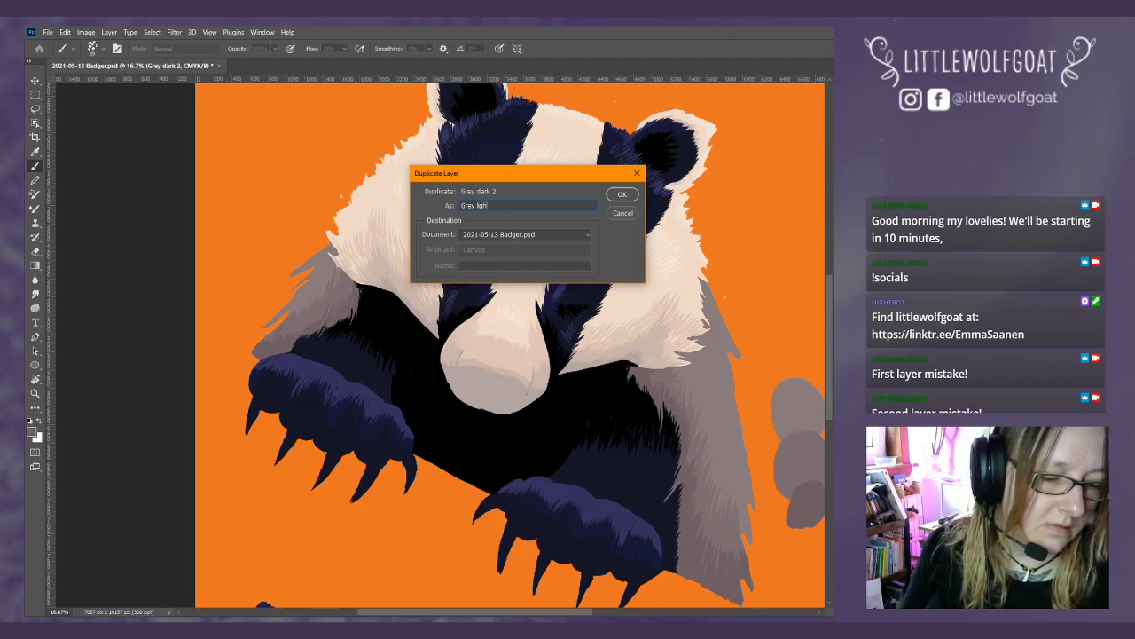
{"action": "type", "text": "t 1"}
{"action": "key", "text": "Return"}
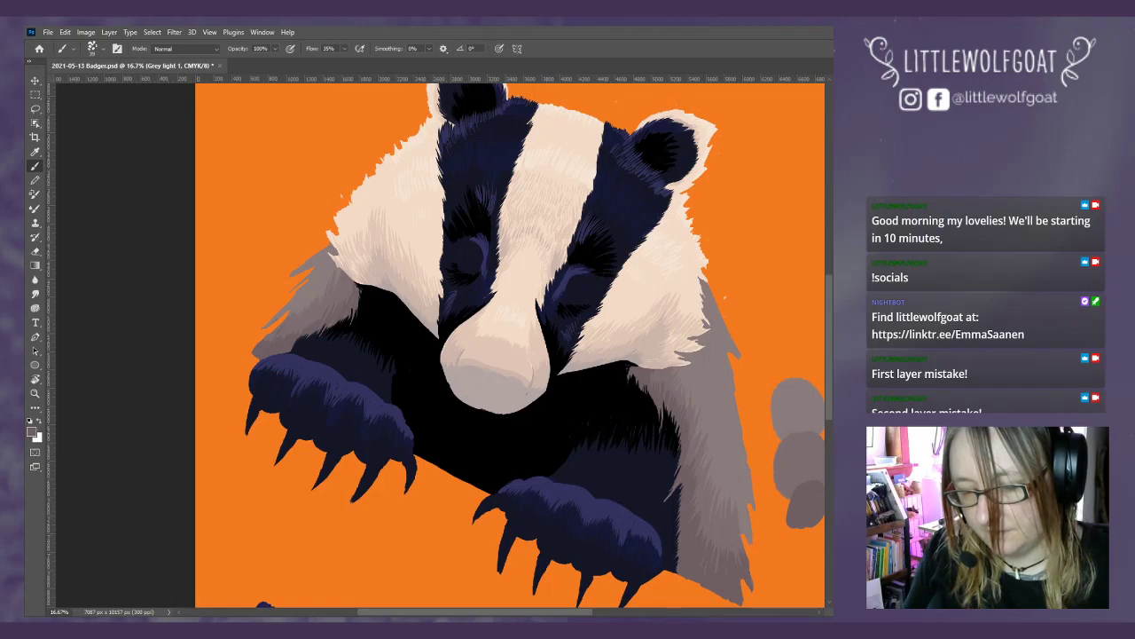
- Save the badger painting .psd, then return to the Grey light 1 layer
{"action": "key", "text": "alt+bracketleft"}
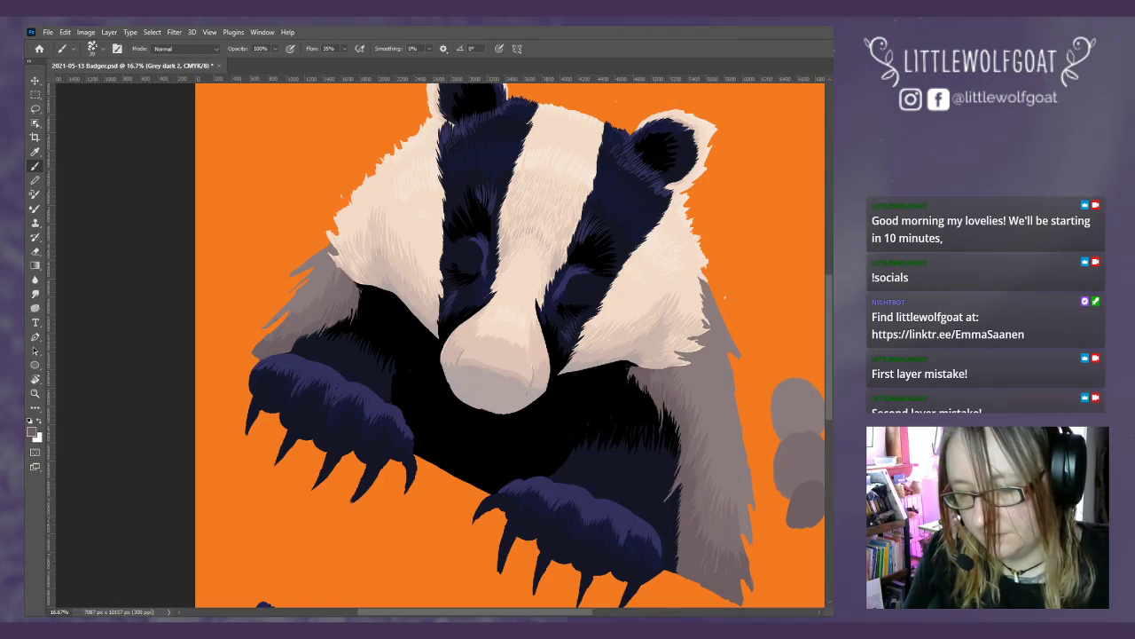
{"action": "left_click", "coordinate": [48, 33]}
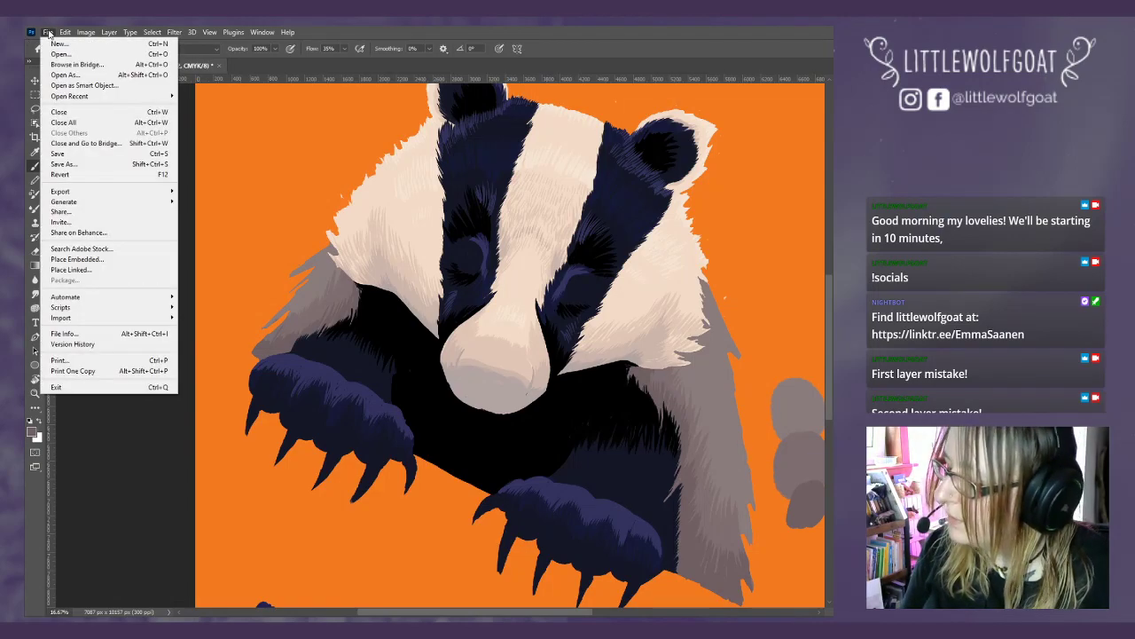
{"action": "left_click", "coordinate": [66, 153]}
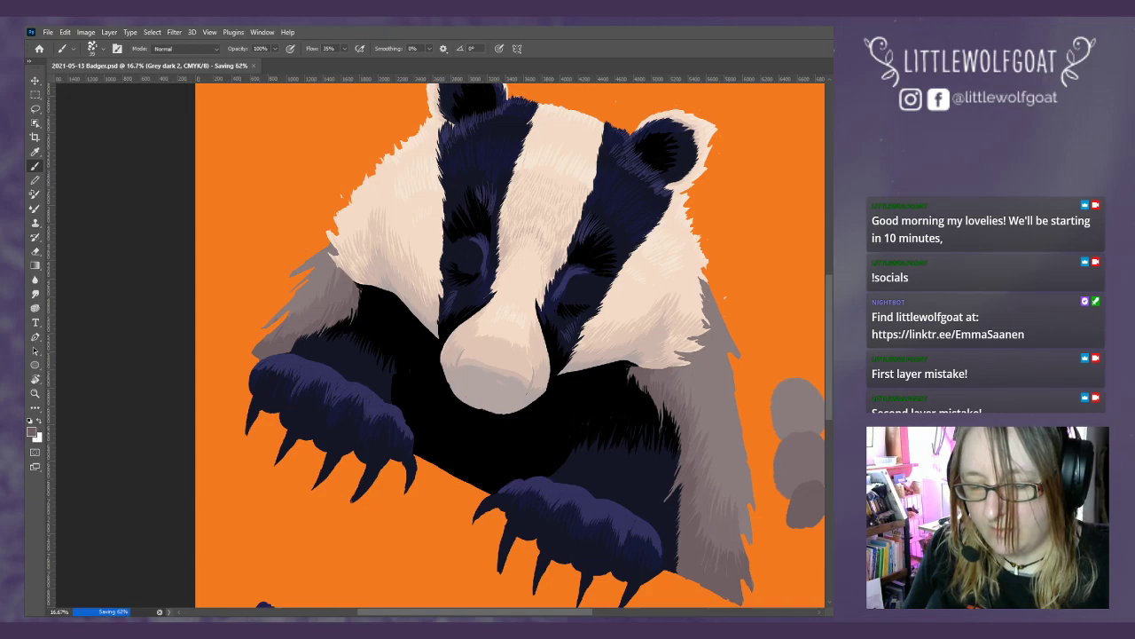
{"action": "key", "text": "alt+bracketleft"}
{"action": "key", "text": "alt+bracketleft"}
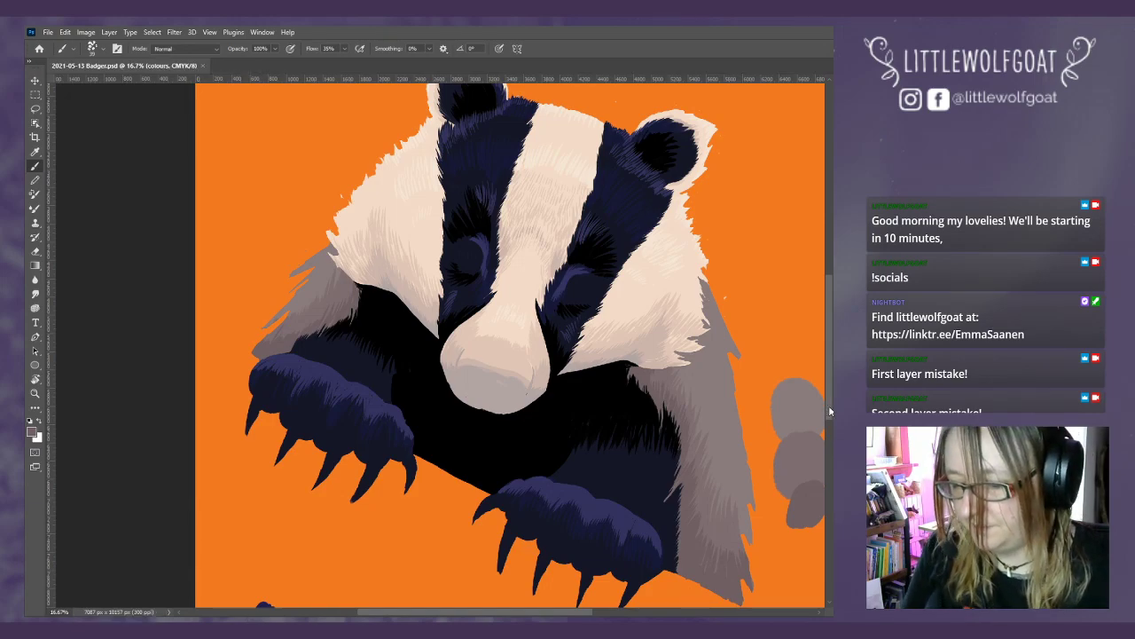
{"action": "left_click", "coordinate": [36, 151]}
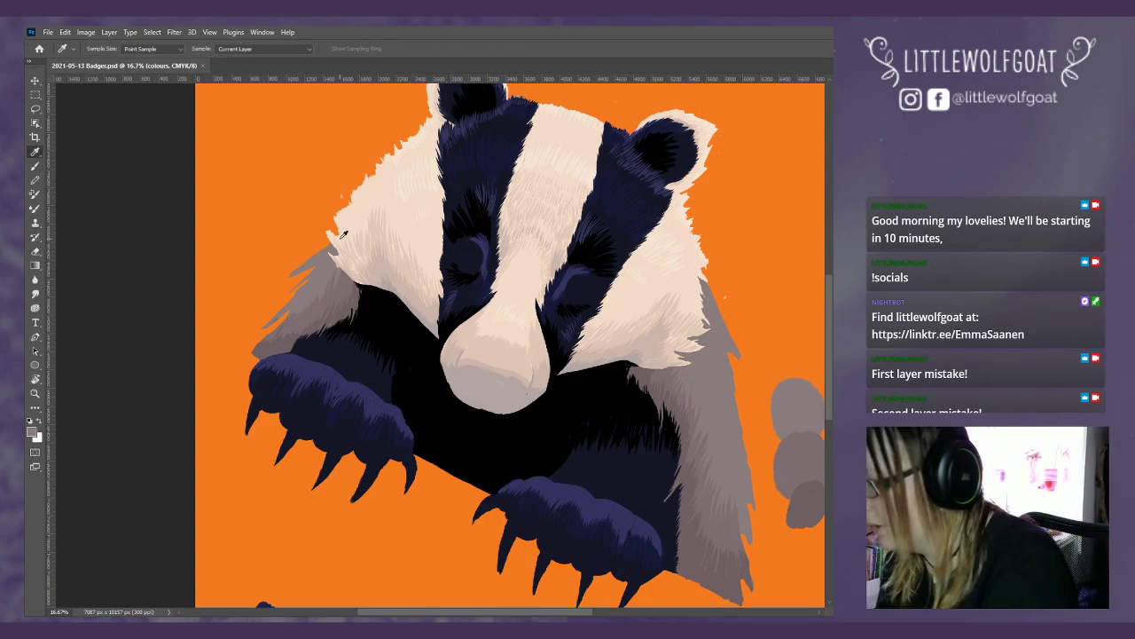
- Paint a lighter grey stroke extending the right-edge swatch upward and adjust brush presets on Grey light 1
{"action": "left_click", "coordinate": [35, 166]}
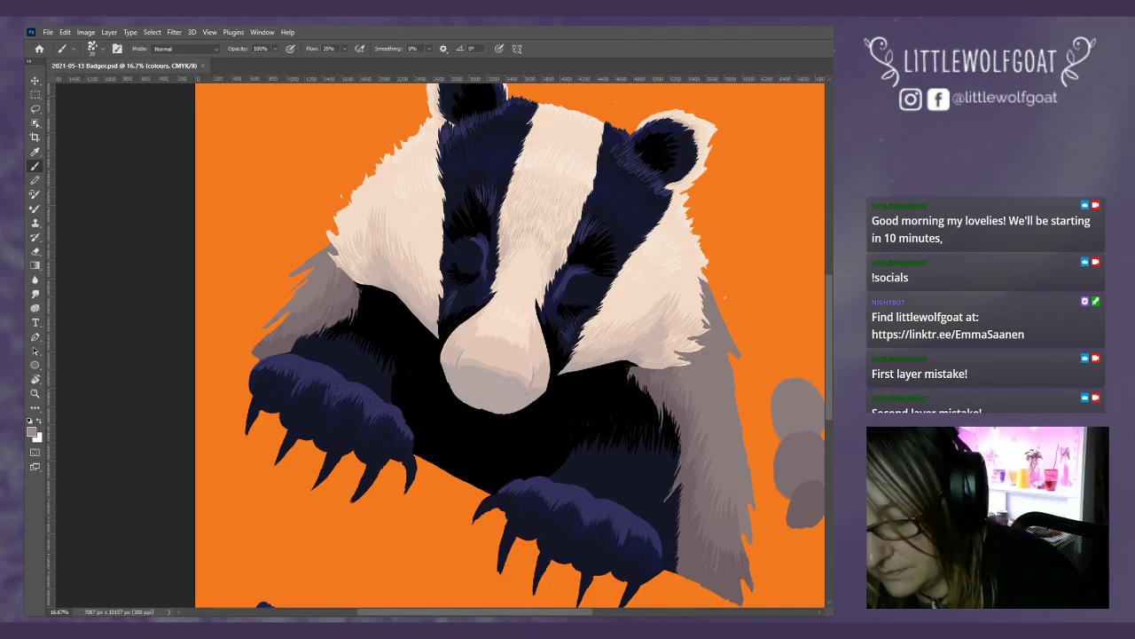
{"action": "mouse_move", "coordinate": [796, 364]}
{"action": "left_mouse_down"}
{"action": "mouse_move", "coordinate": [791, 393]}
{"action": "mouse_move", "coordinate": [822, 387]}
{"action": "left_mouse_up"}
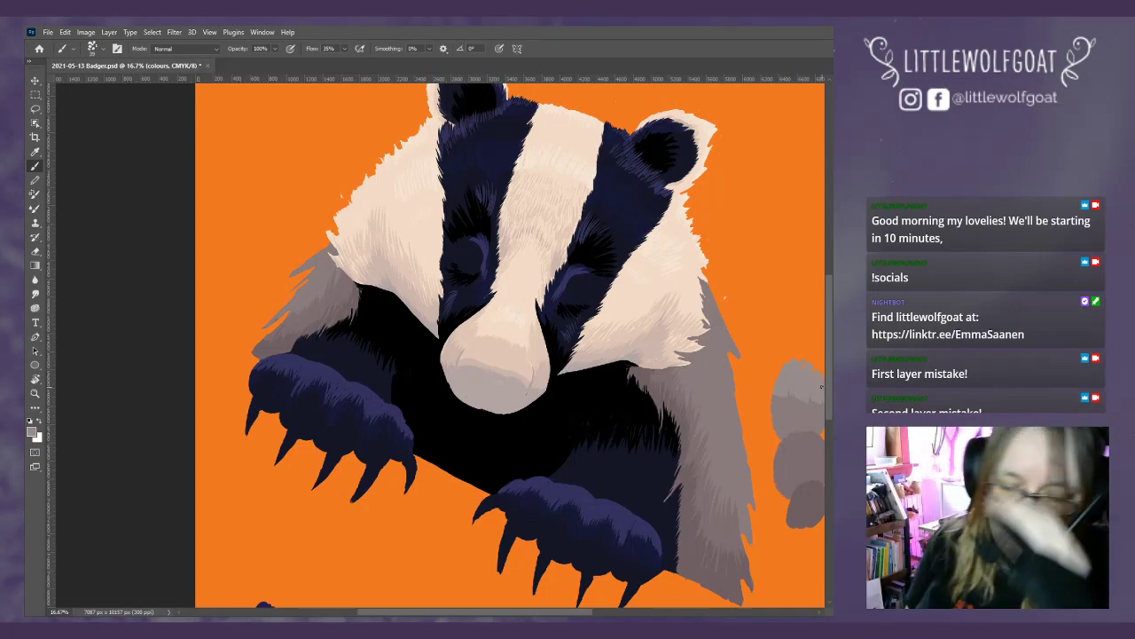
{"action": "key", "text": "alt+bracketleft"}
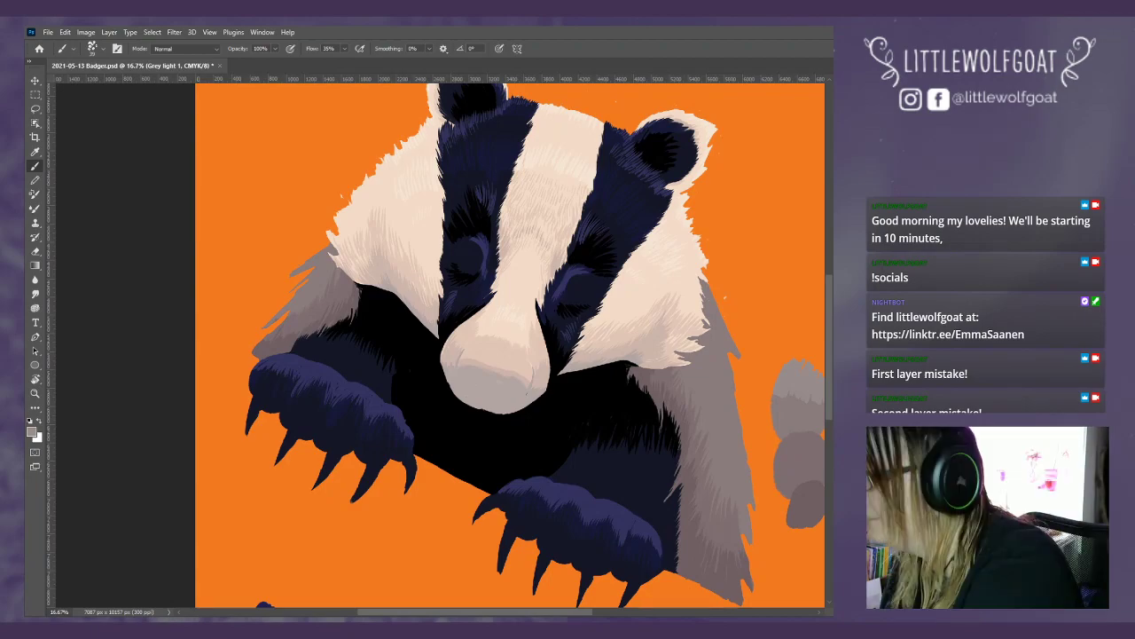
{"action": "right_click", "coordinate": [101, 85]}
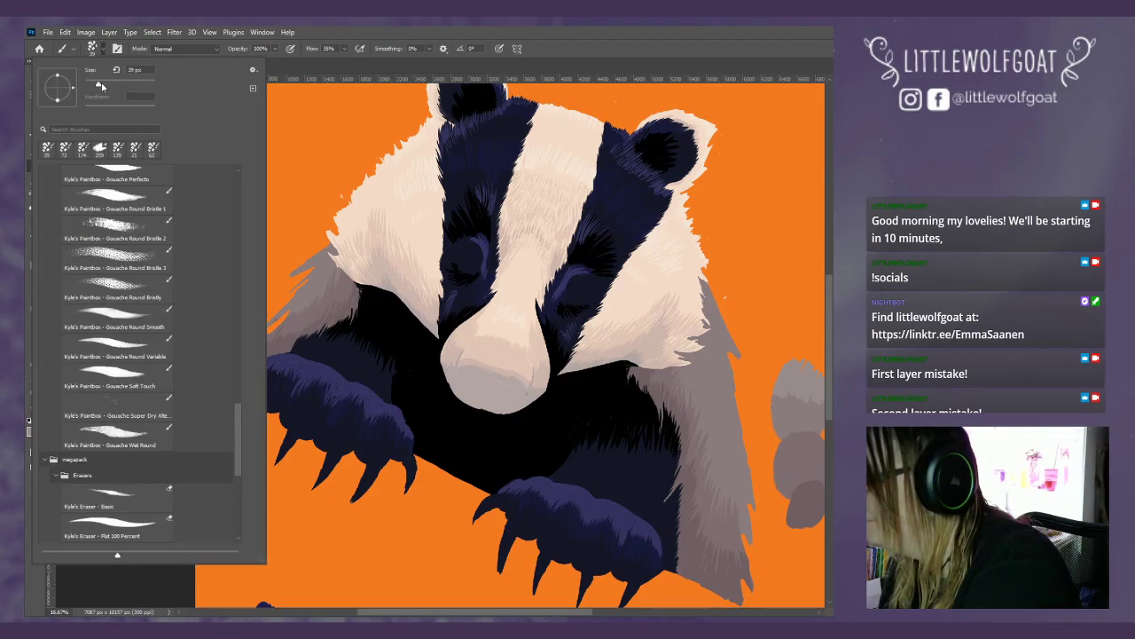
{"action": "left_click", "coordinate": [300, 70]}
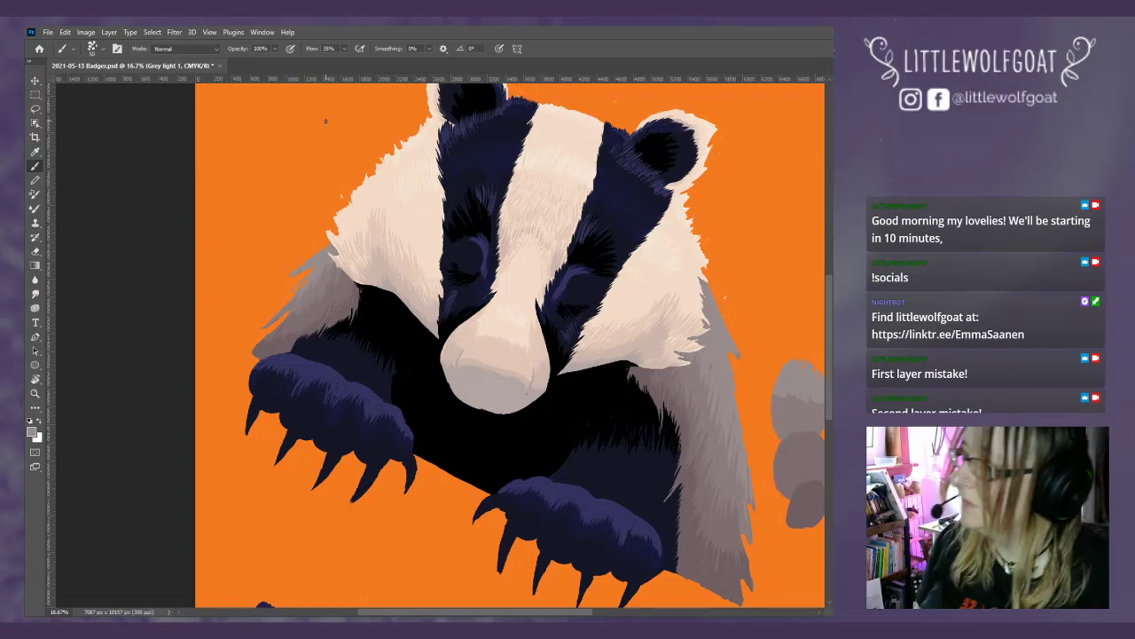
{"action": "left_click", "coordinate": [209, 32]}
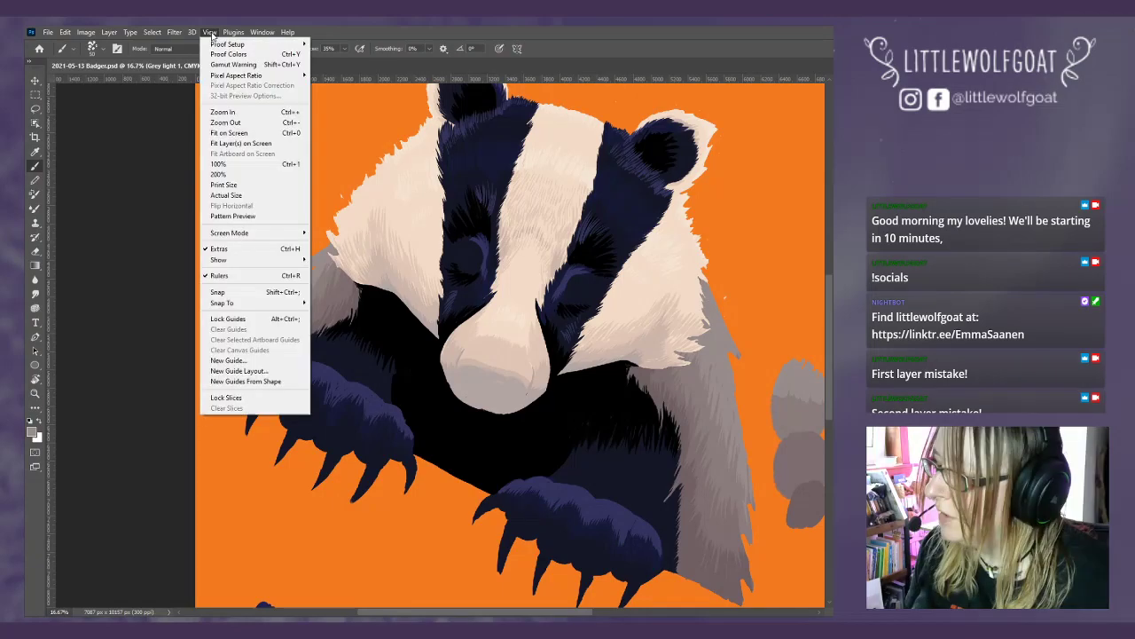
- Fit the image on screen, show the black line-art sketch and hide the colour test dabs
{"action": "left_click", "coordinate": [225, 133]}
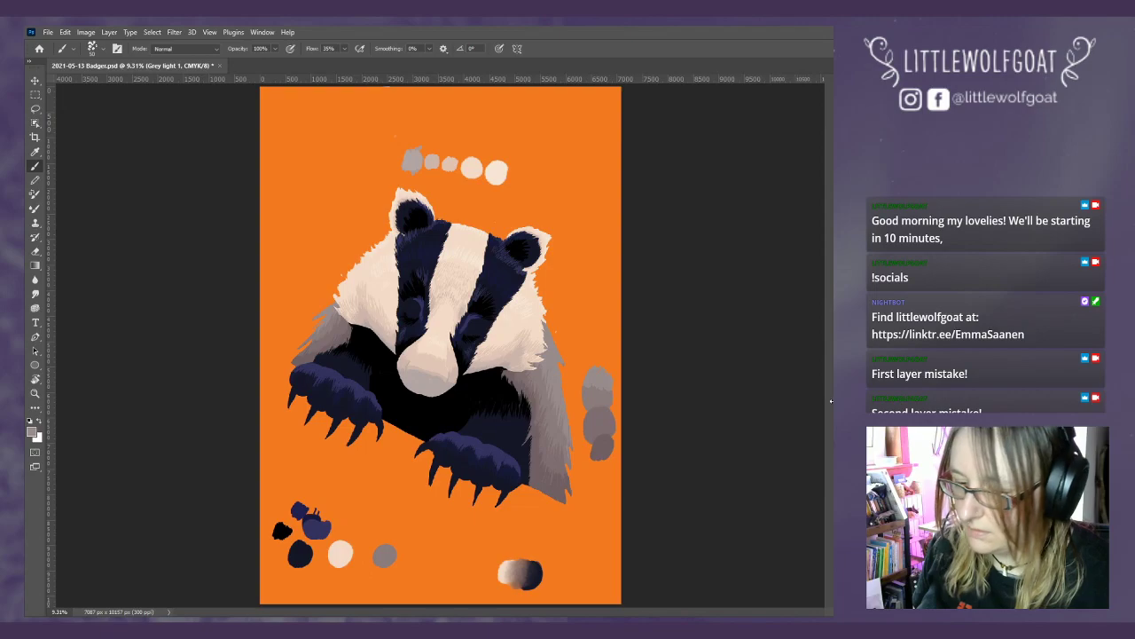
{"action": "key", "text": "ctrl+comma"}
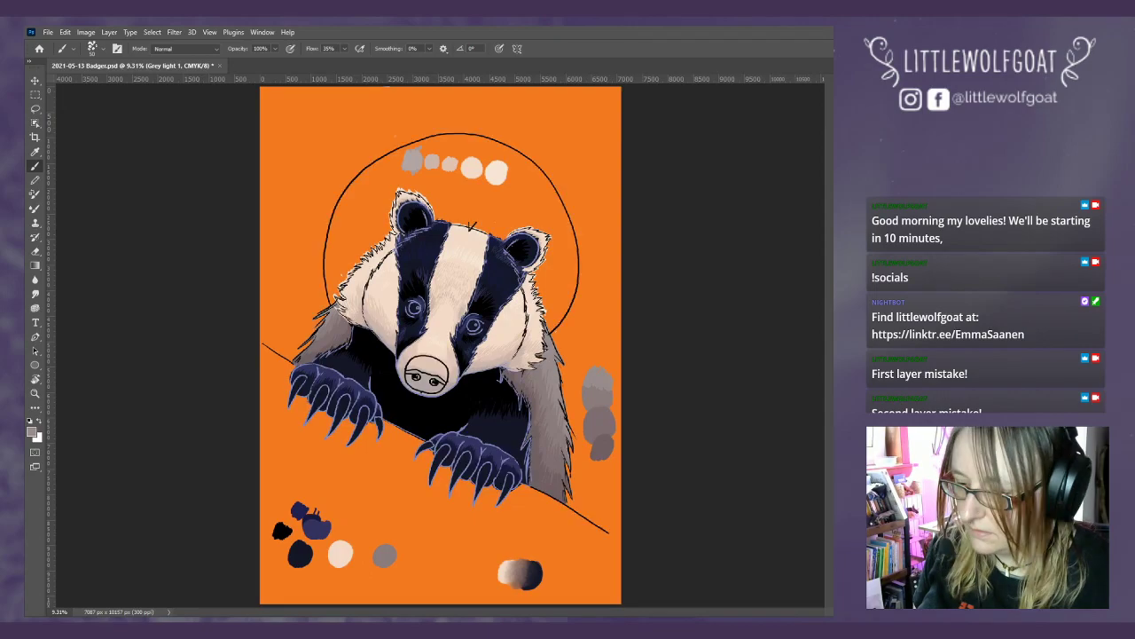
{"action": "key", "text": "ctrl+comma"}
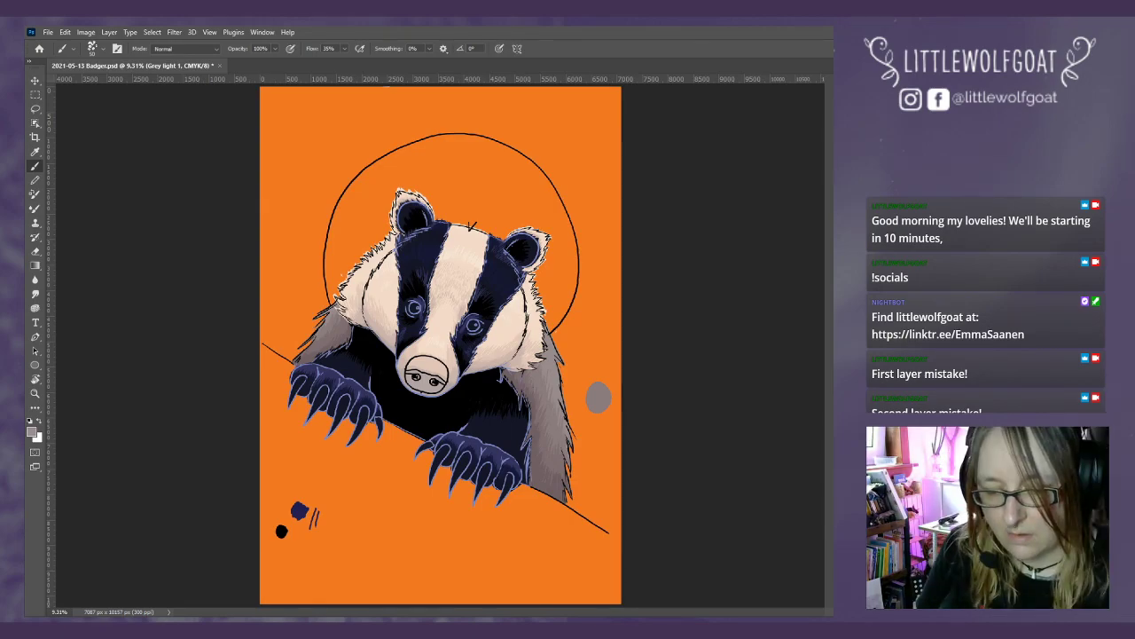
- Darken the grey fur on the badger's right side
{"action": "key", "text": "ctrl+g"}
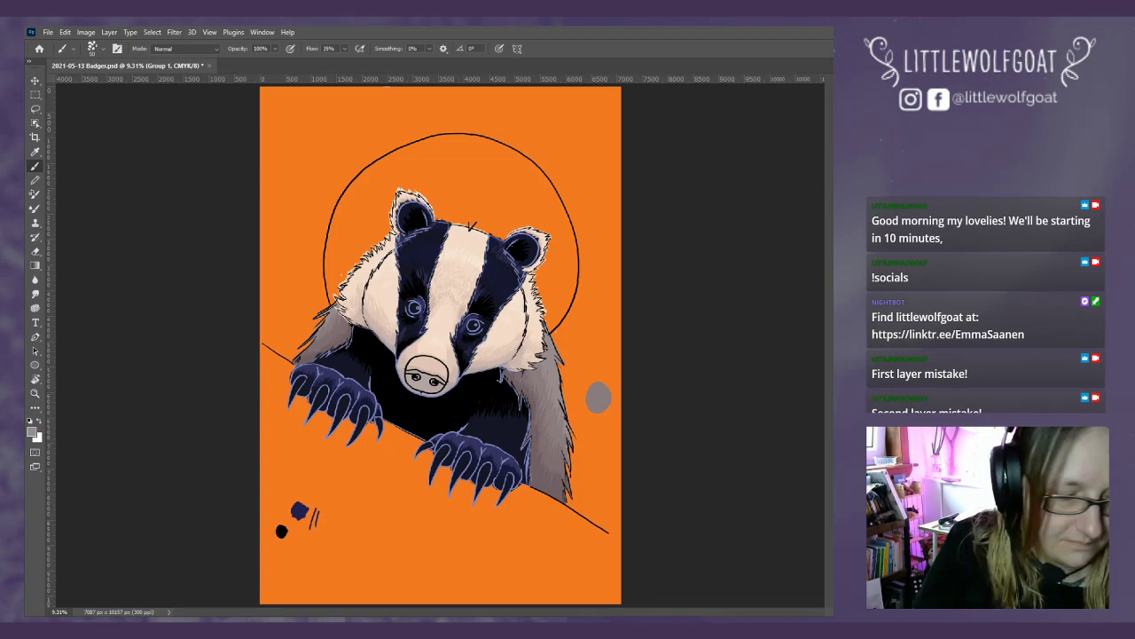
{"action": "key", "text": "alt+bracketleft"}
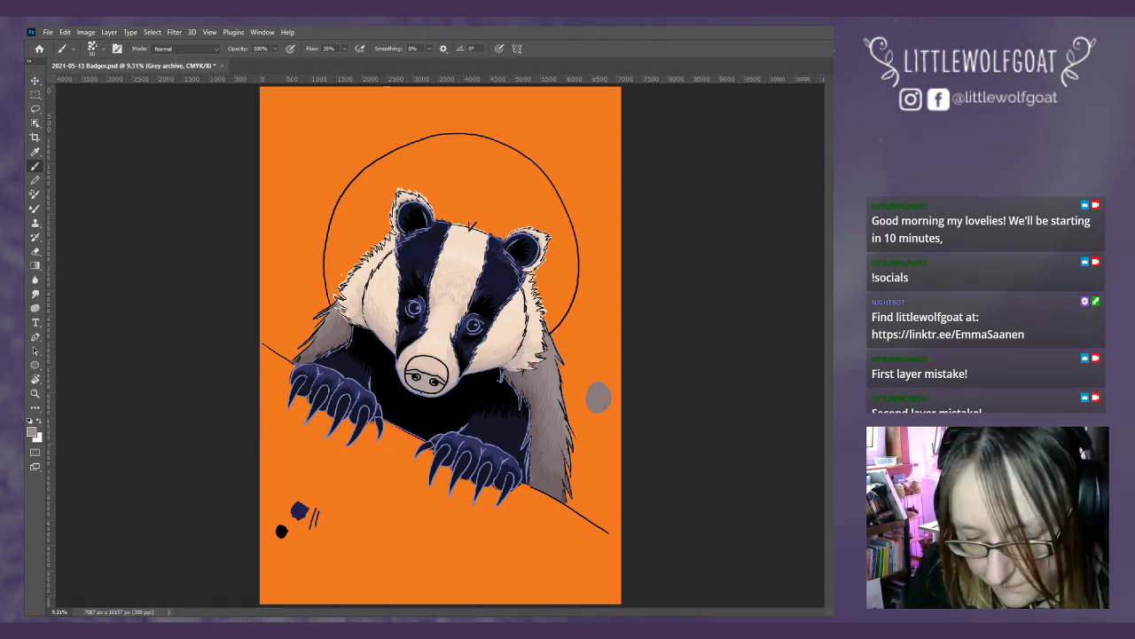
{"action": "key", "text": "alt+bracketleft"}
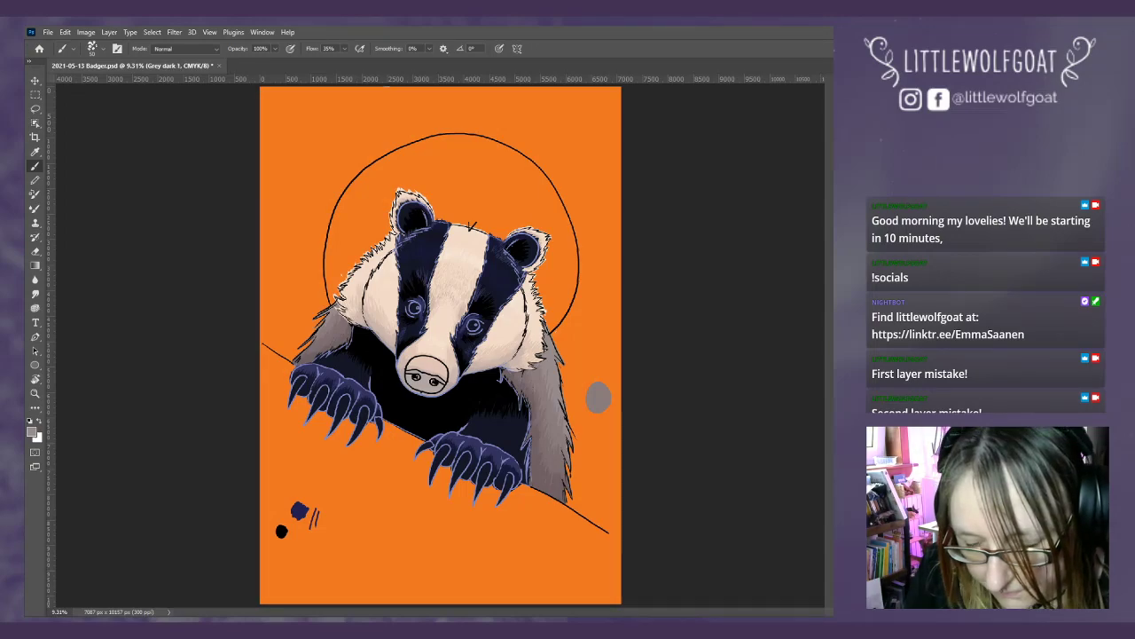
{"action": "key", "text": "alt+bracketleft"}
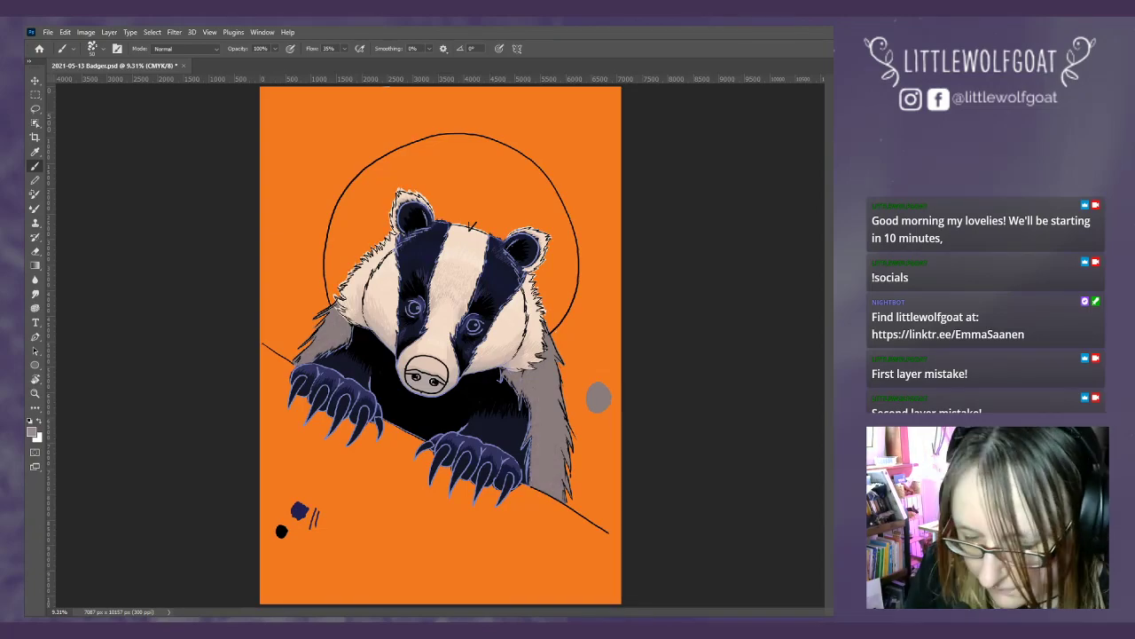
{"action": "left_click_drag", "start_coordinate": [558, 373], "coordinate": [532, 501]}
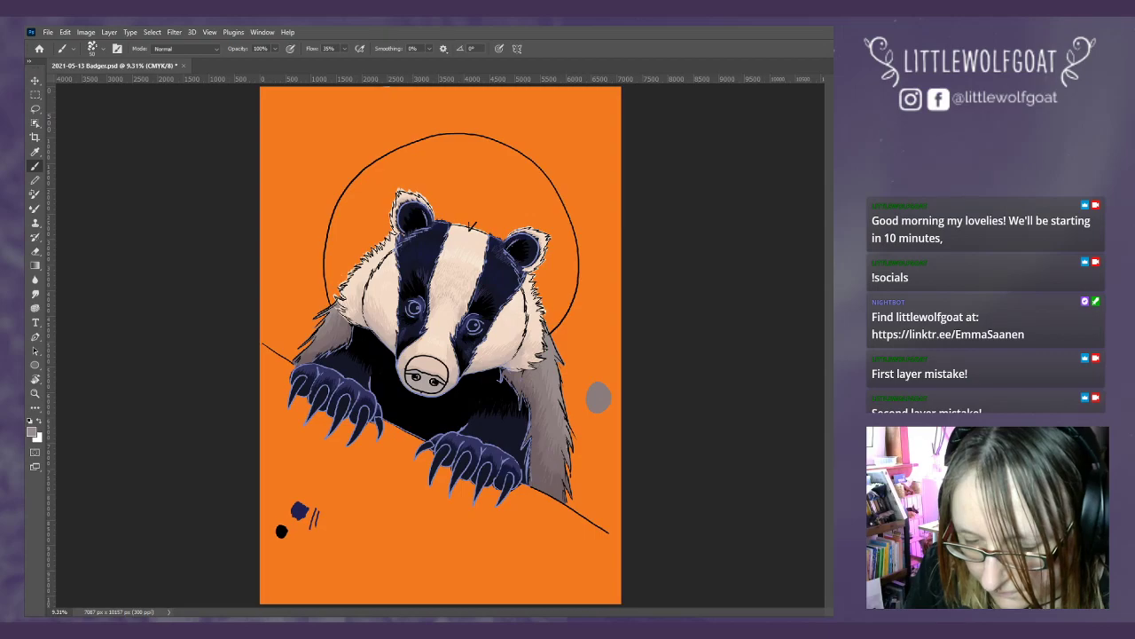
- Hide the orange background layer to check the artwork on white
{"action": "key", "text": "alt+bracketleft"}
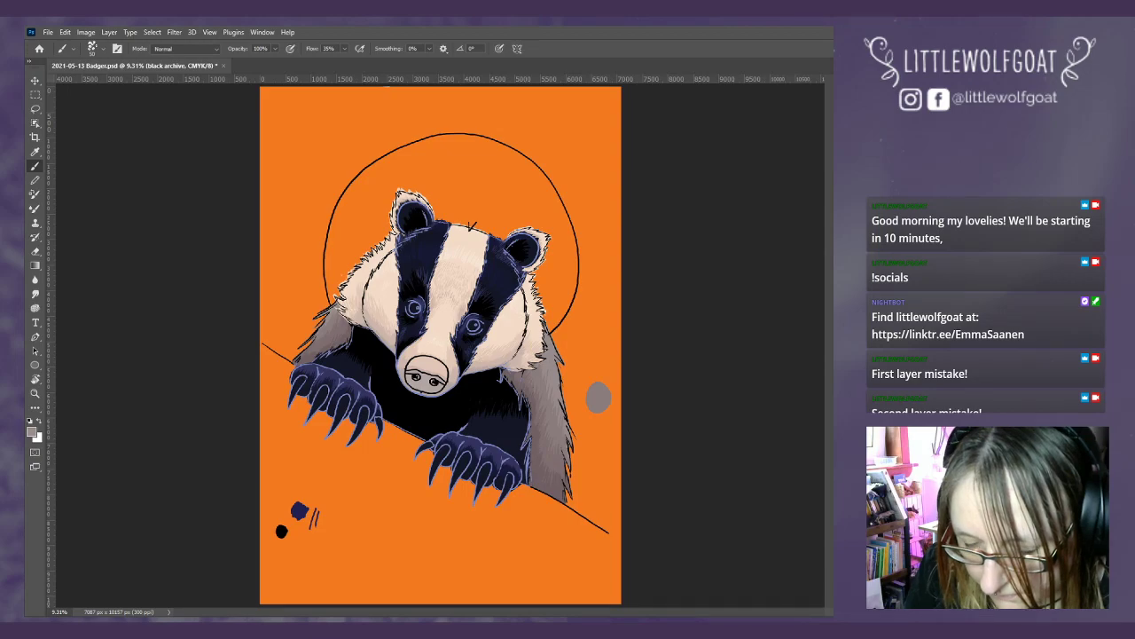
{"action": "key", "text": "alt+bracketleft"}
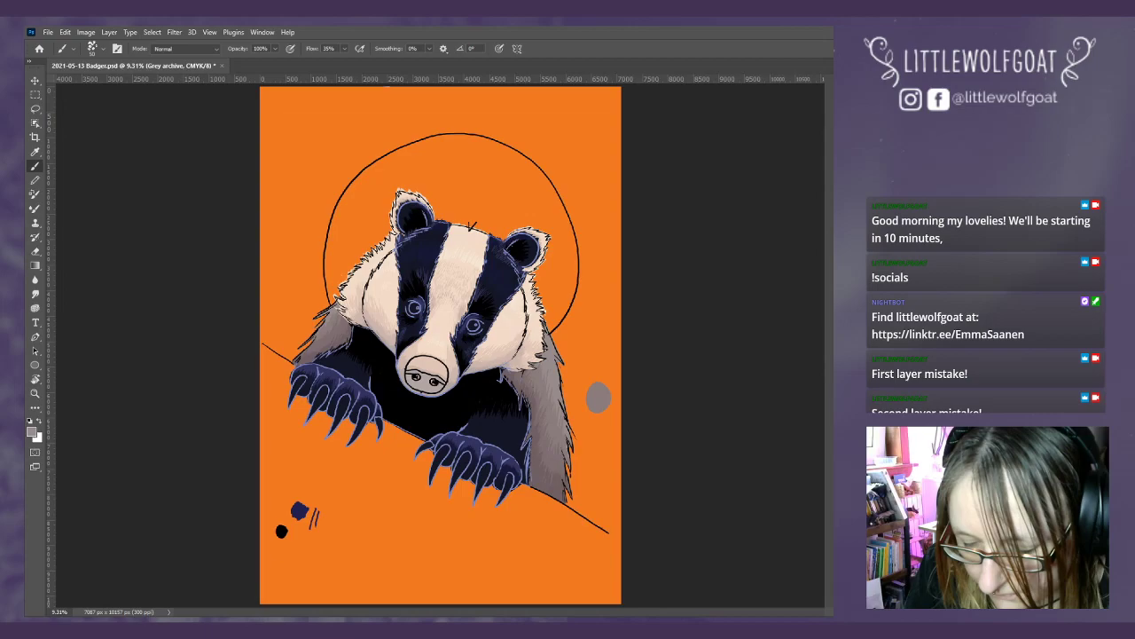
{"action": "key", "text": "ctrl+z"}
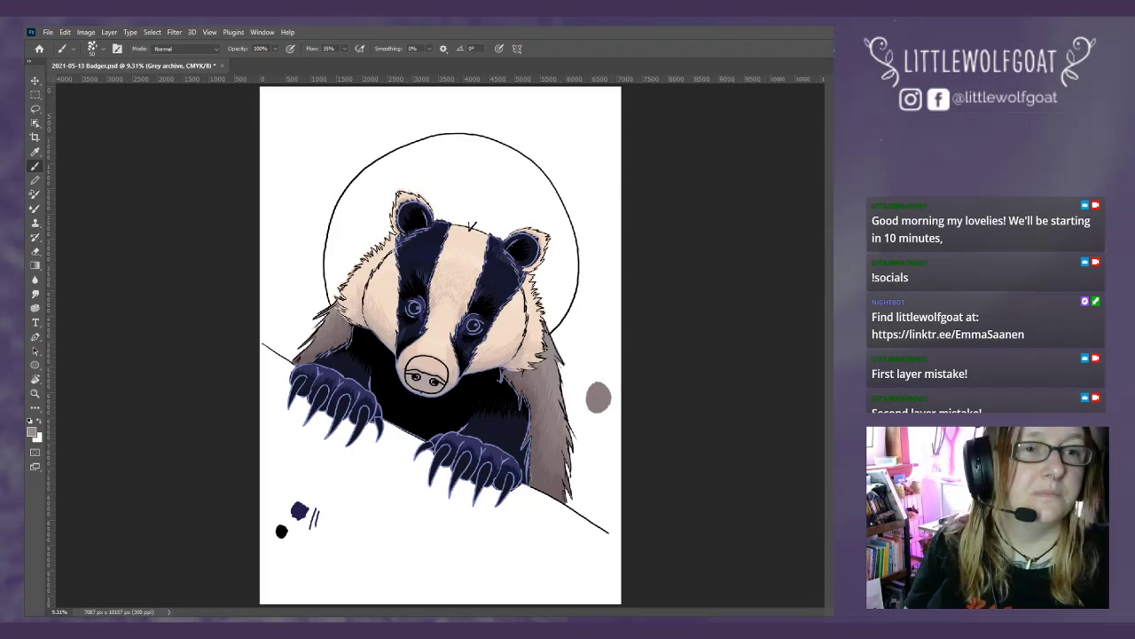
- Show the orange background again and switch to the Firefox badger reference images
{"action": "key", "text": "ctrl+shift+z"}
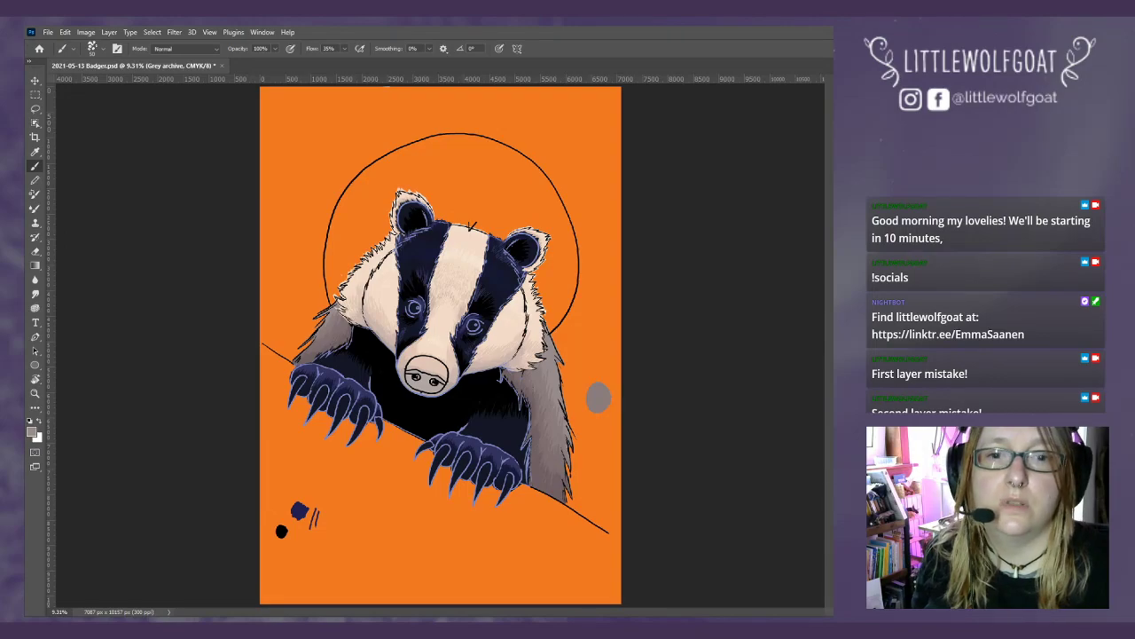
{"action": "key", "text": "alt+Tab"}
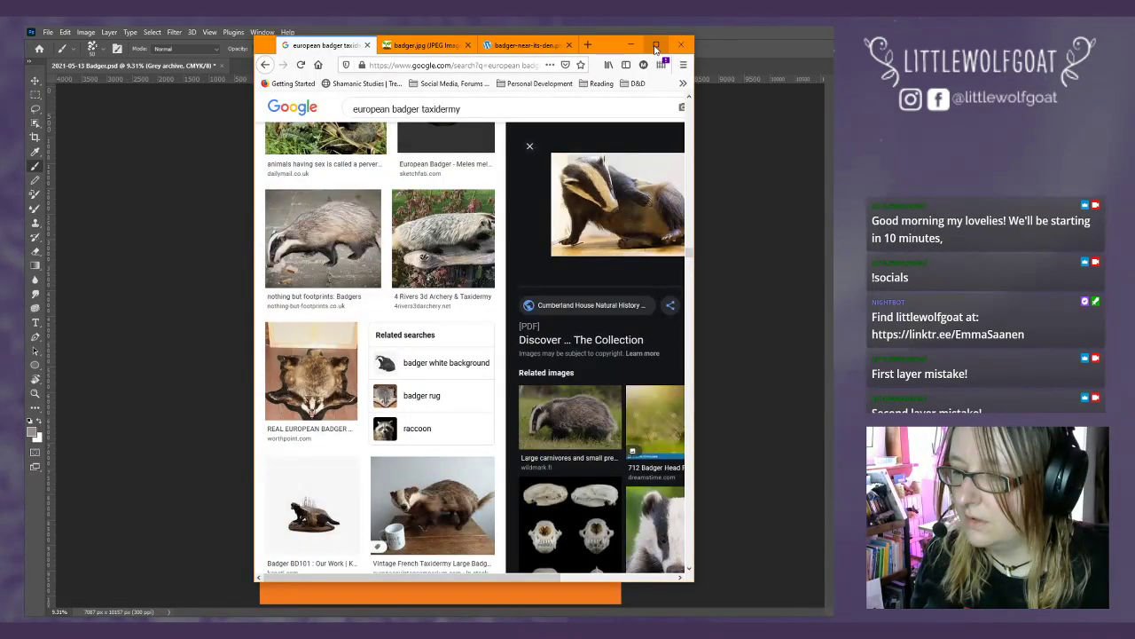
- Maximise Firefox and run an image search for 'tree branch'
{"action": "left_click", "coordinate": [655, 45]}
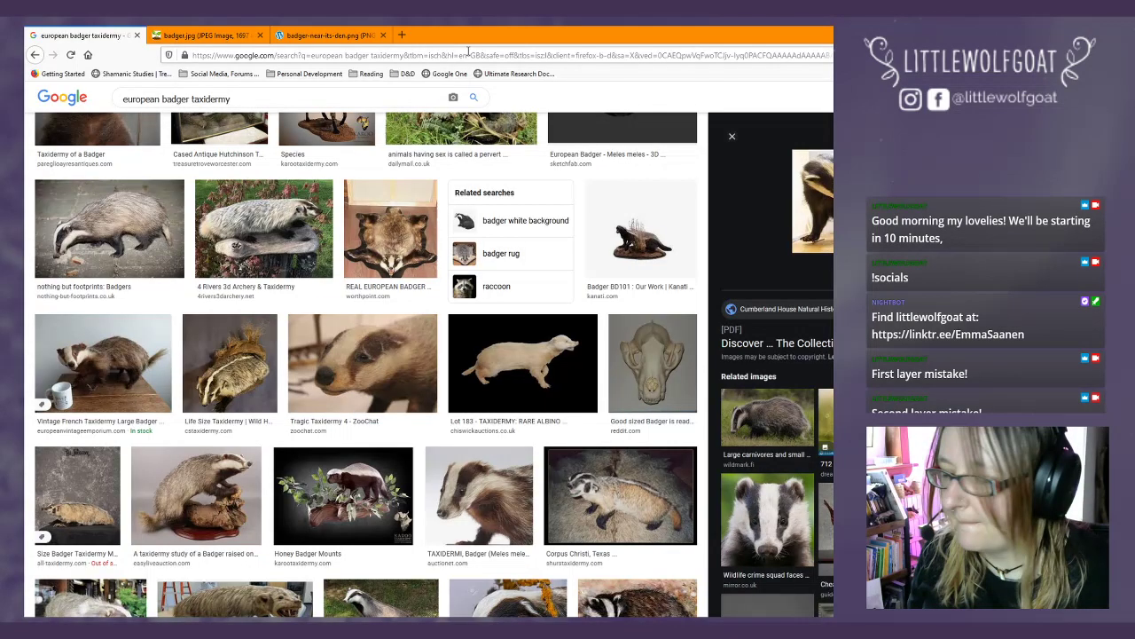
{"action": "triple_click", "coordinate": [243, 98]}
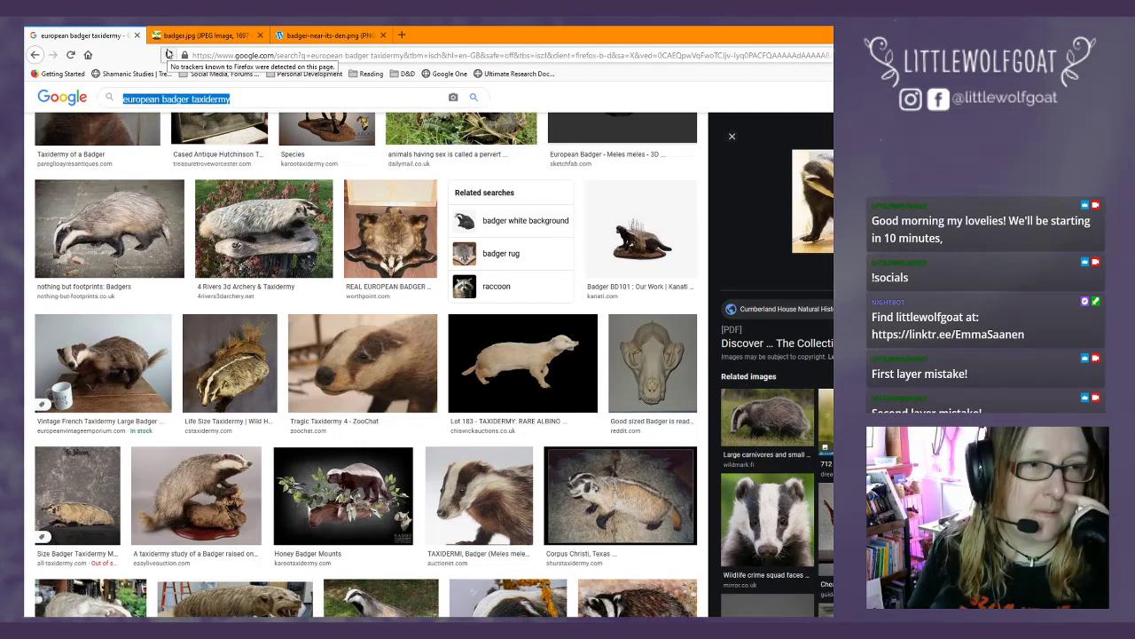
{"action": "type", "text": "tree"}
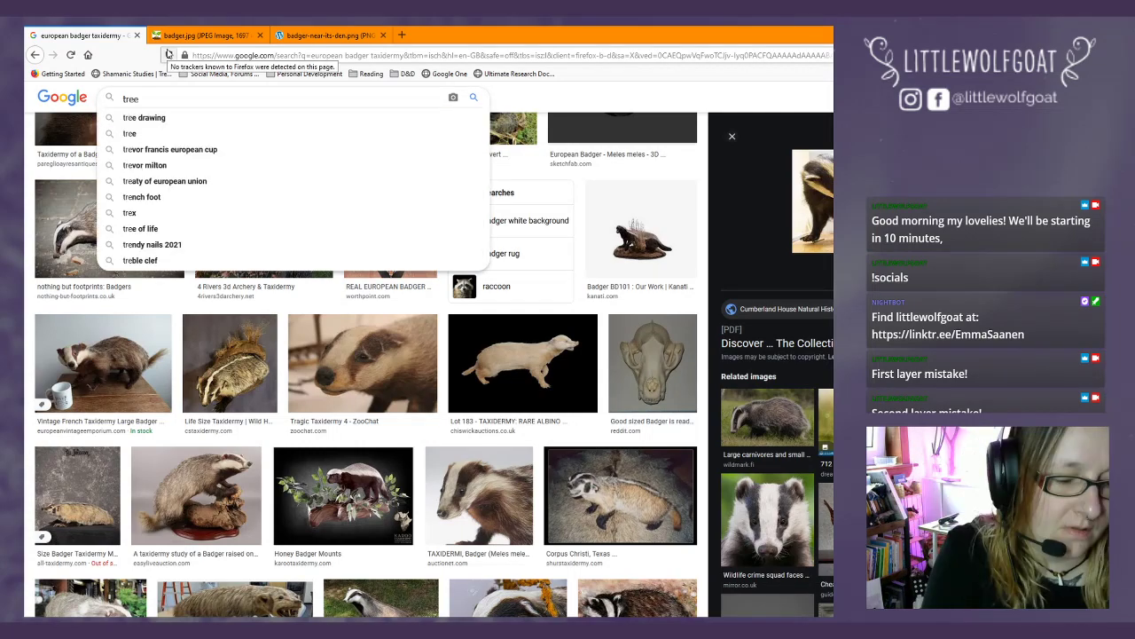
{"action": "type", "text": " branch"}
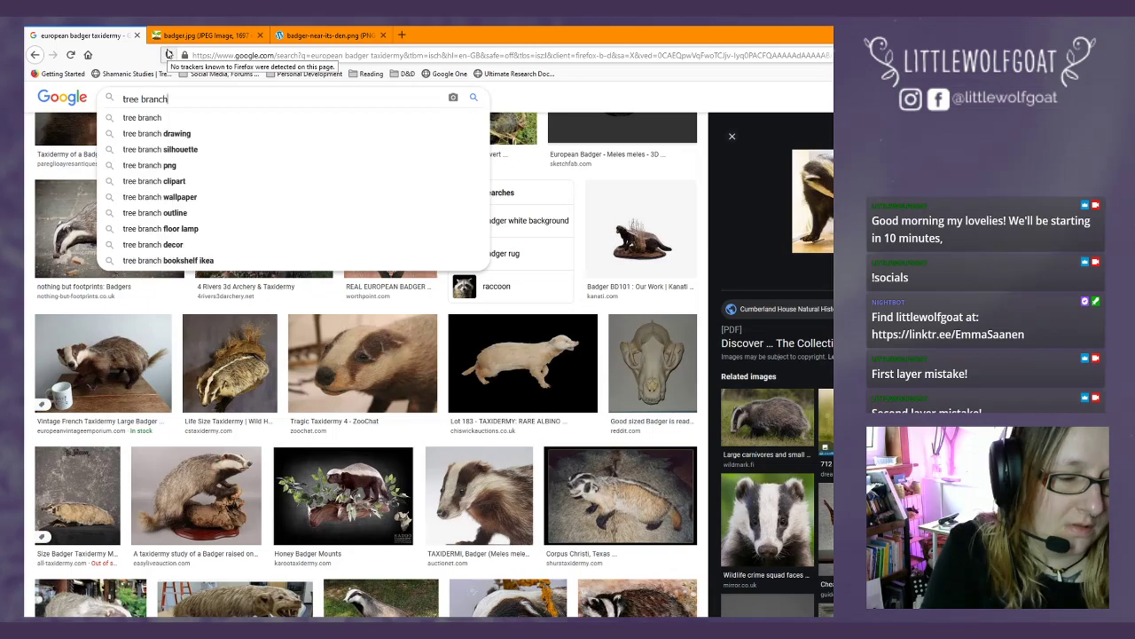
{"action": "key", "text": "Return"}
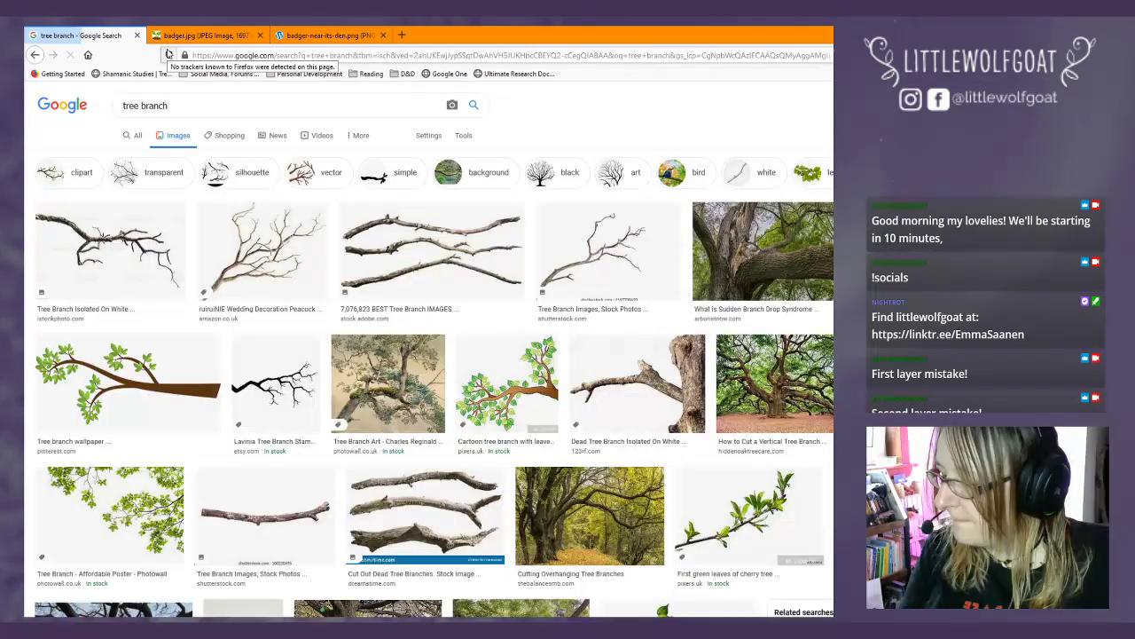
- Search images for 'tree log' and scroll through the results
{"action": "triple_click", "coordinate": [175, 107]}
{"action": "type", "text": "t"}
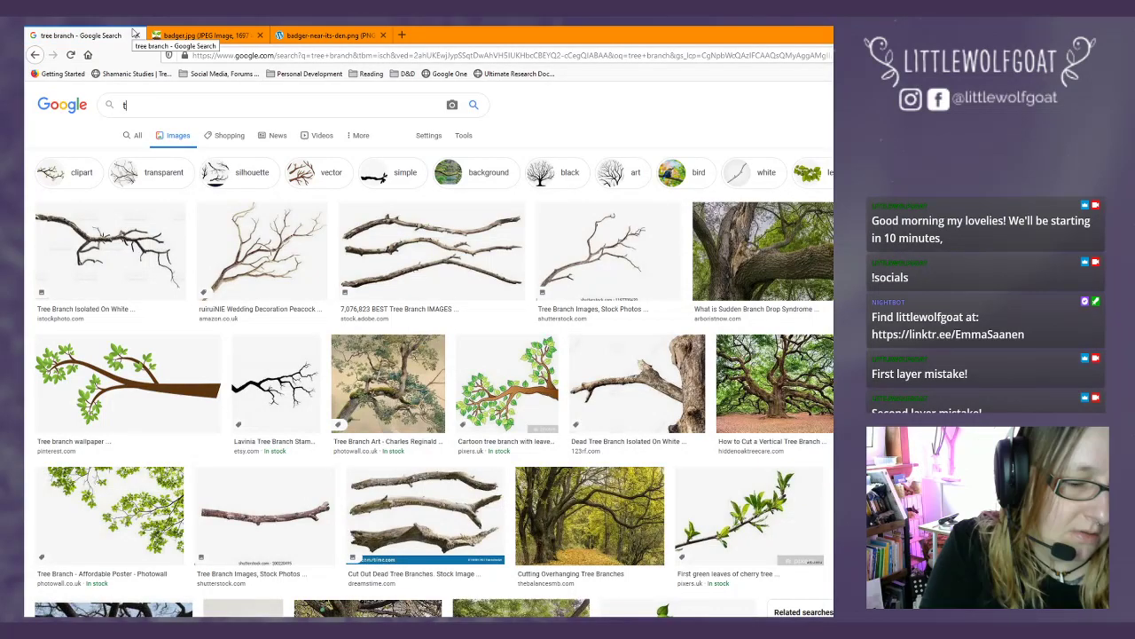
{"action": "type", "text": "ree log"}
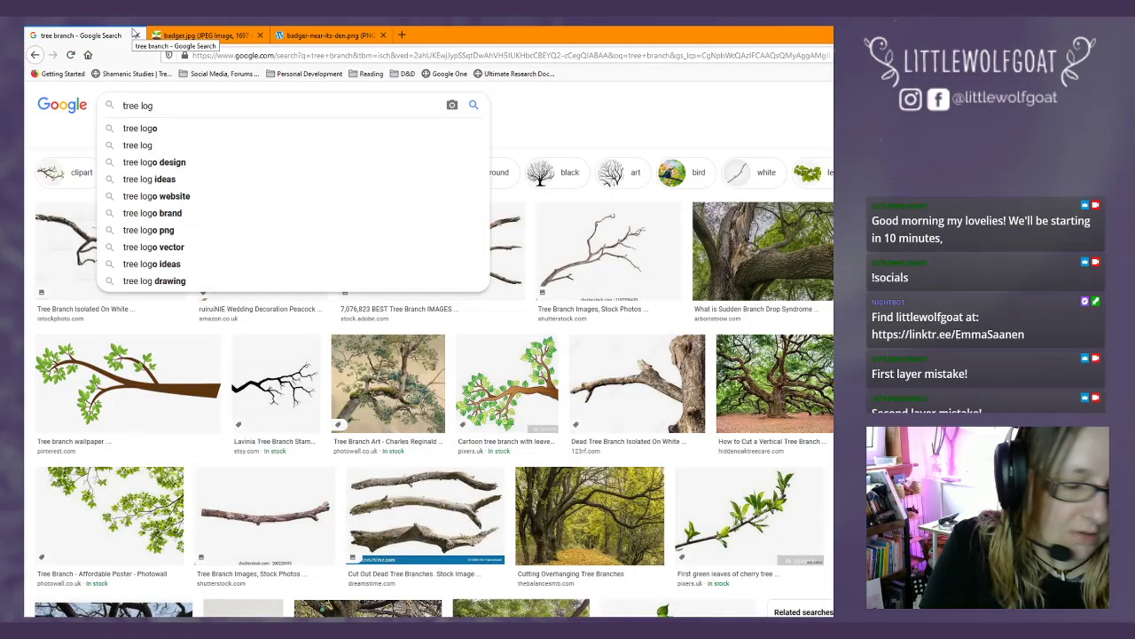
{"action": "key", "text": "Return"}
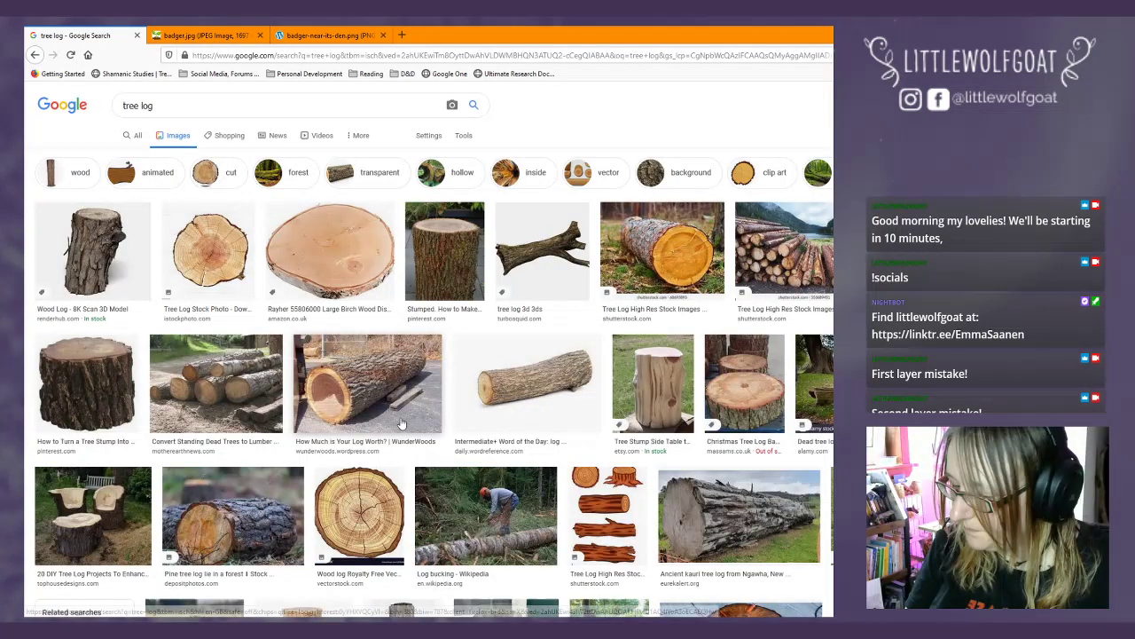
{"action": "scroll", "coordinate": [463, 381], "scroll_direction": "down", "scroll_amount": 1}
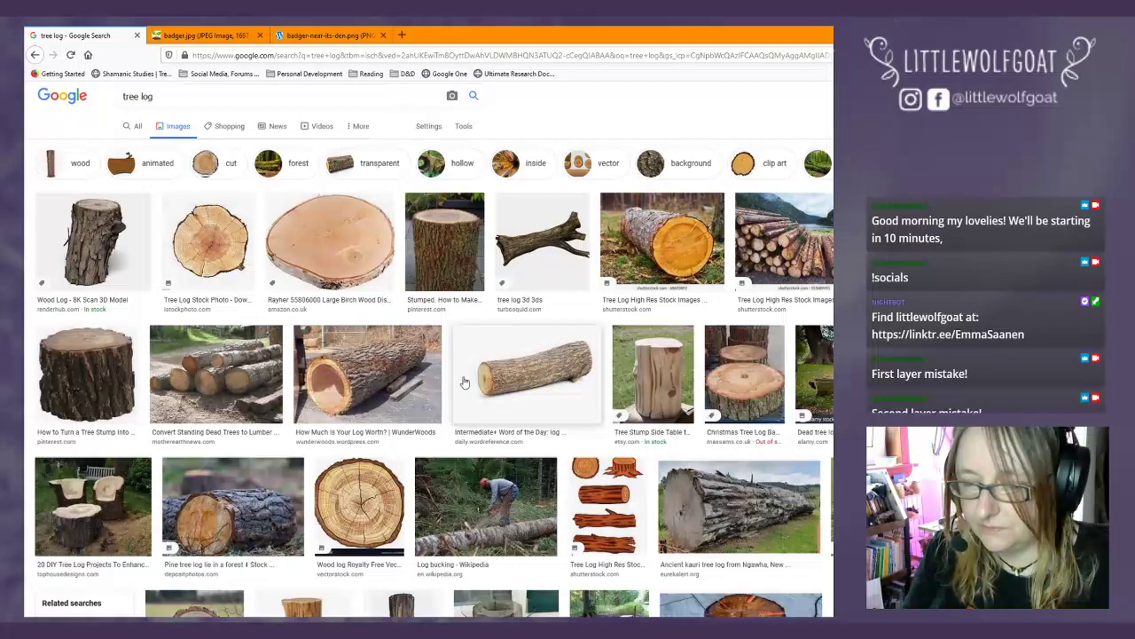
{"action": "scroll", "coordinate": [463, 381], "scroll_direction": "down", "scroll_amount": 5}
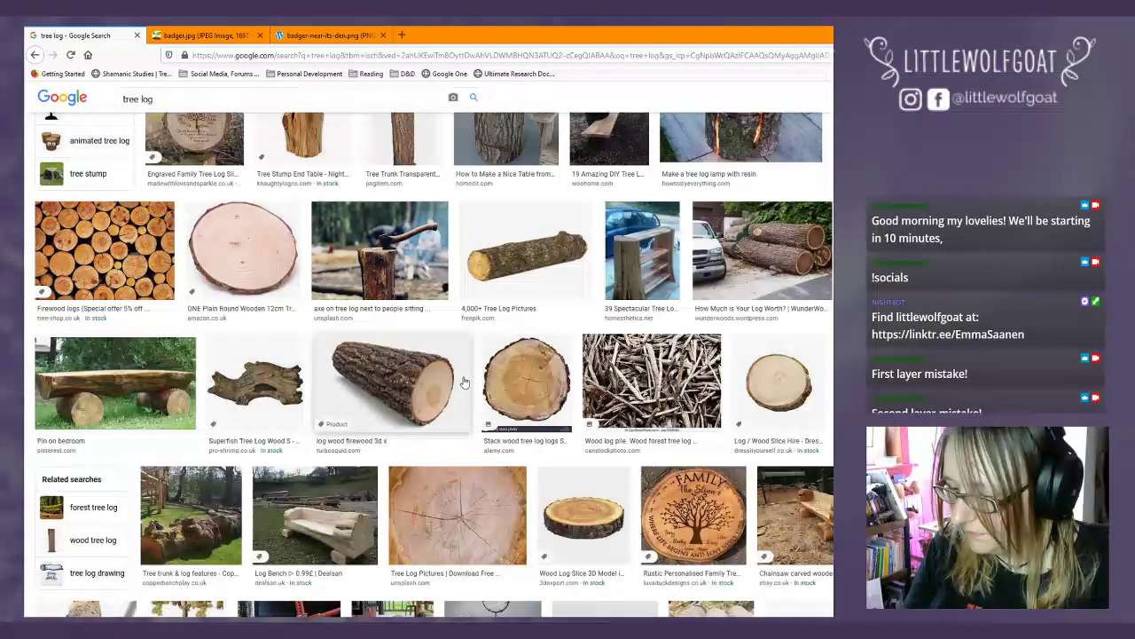
{"action": "scroll", "coordinate": [463, 382], "scroll_direction": "down", "scroll_amount": 3}
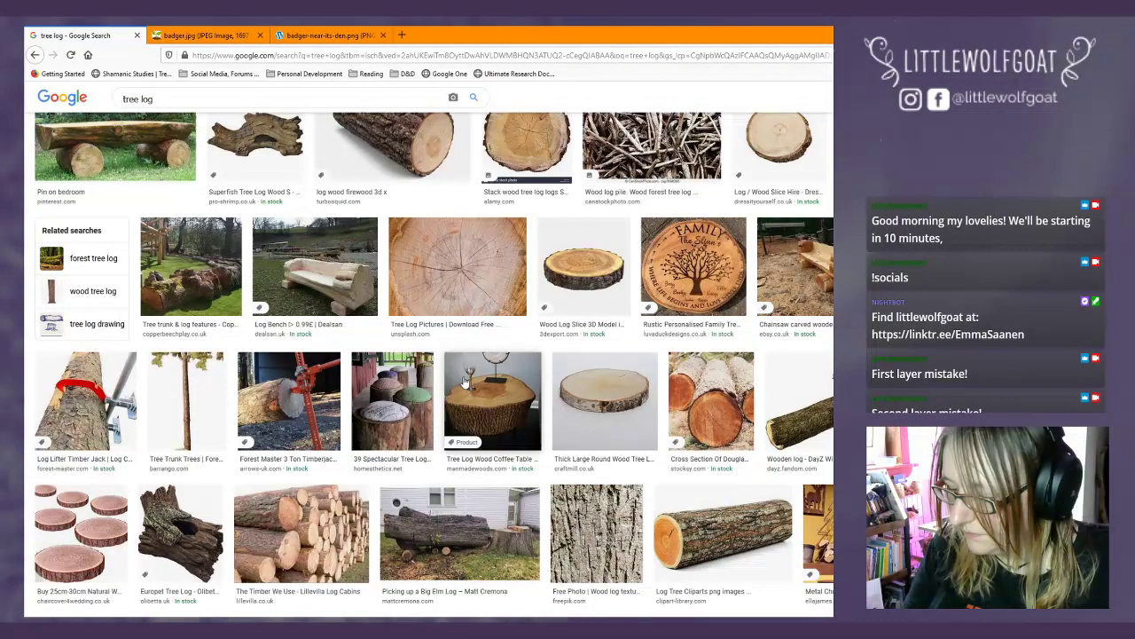
{"action": "scroll", "coordinate": [463, 382], "scroll_direction": "down", "scroll_amount": 1}
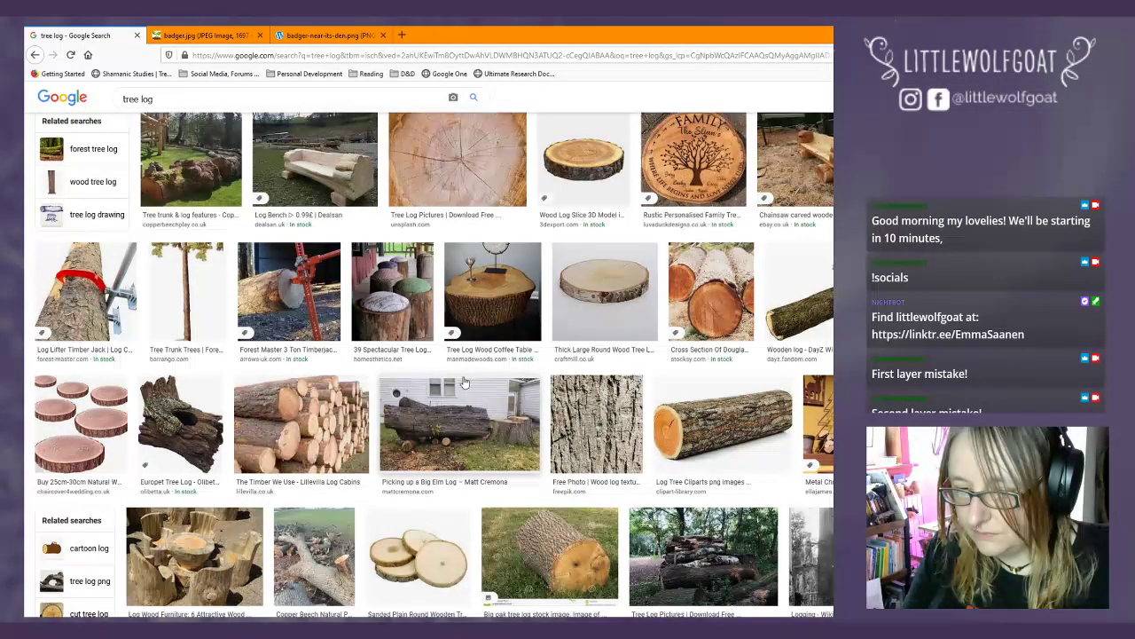
{"action": "scroll", "coordinate": [454, 292], "scroll_direction": "up", "scroll_amount": 5}
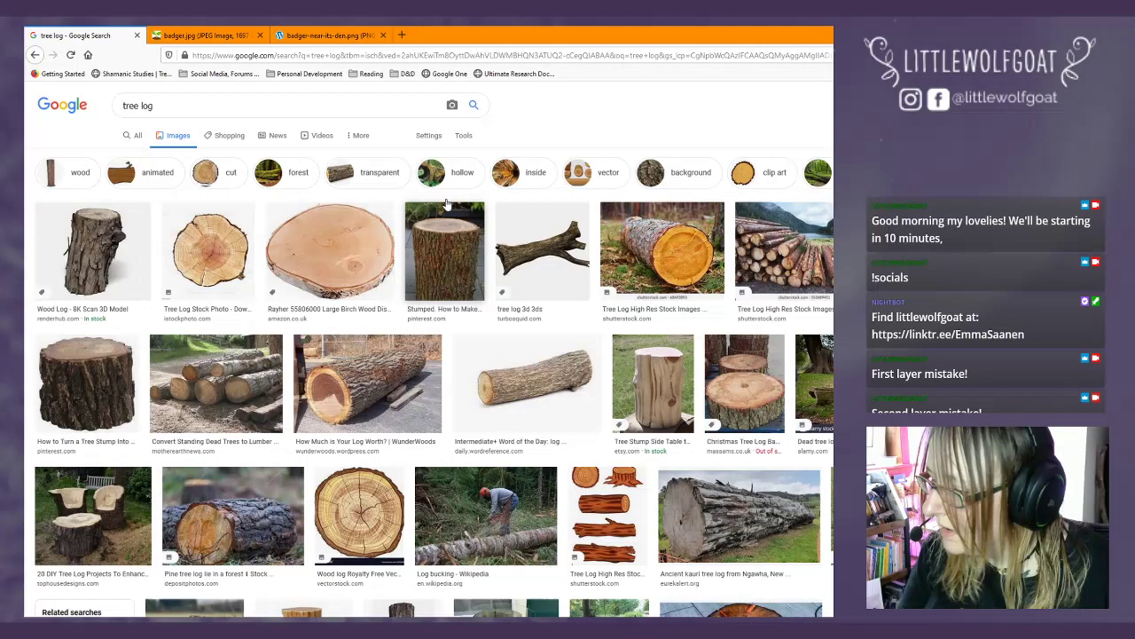
- Limit the tree log results to Large images and shrink the browser window to reveal Photoshop
{"action": "left_click", "coordinate": [463, 135]}
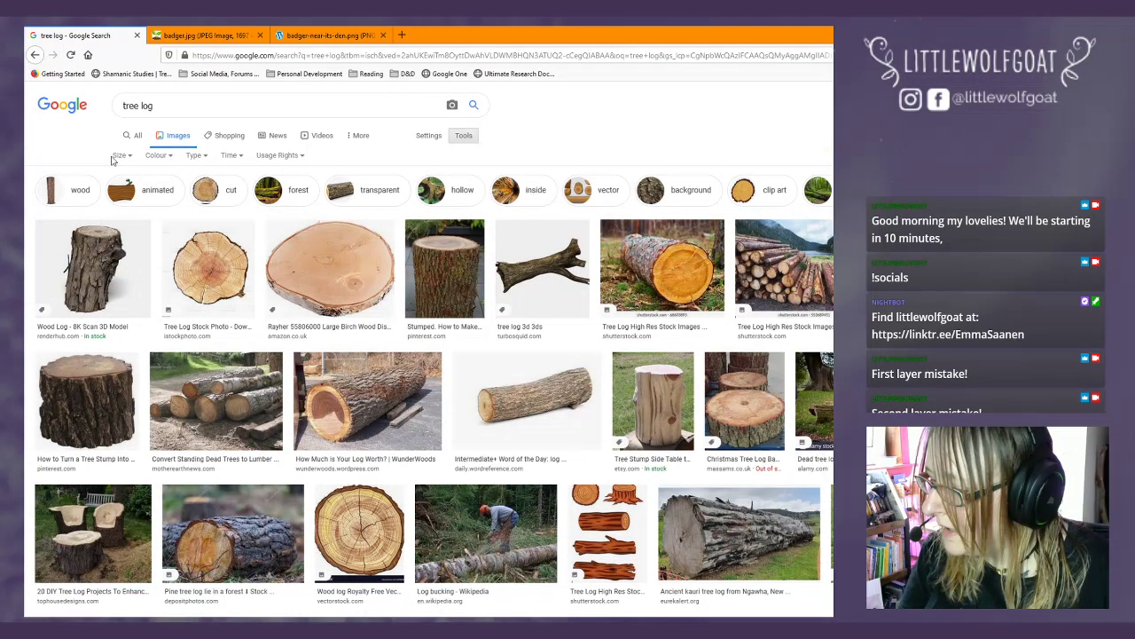
{"action": "left_click", "coordinate": [118, 155]}
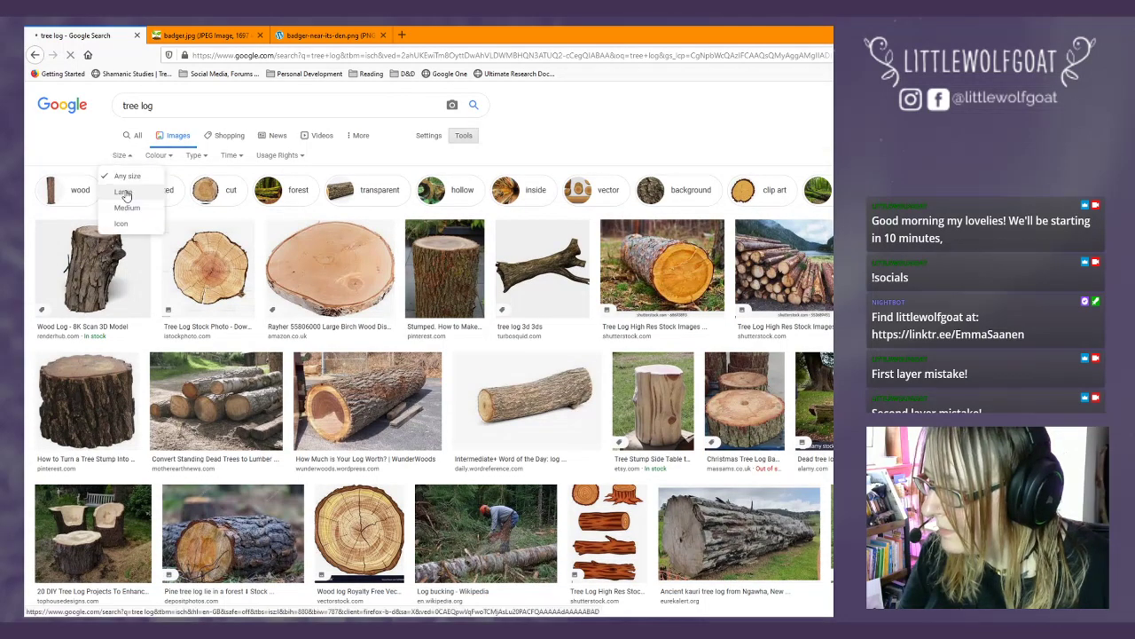
{"action": "left_click", "coordinate": [123, 192]}
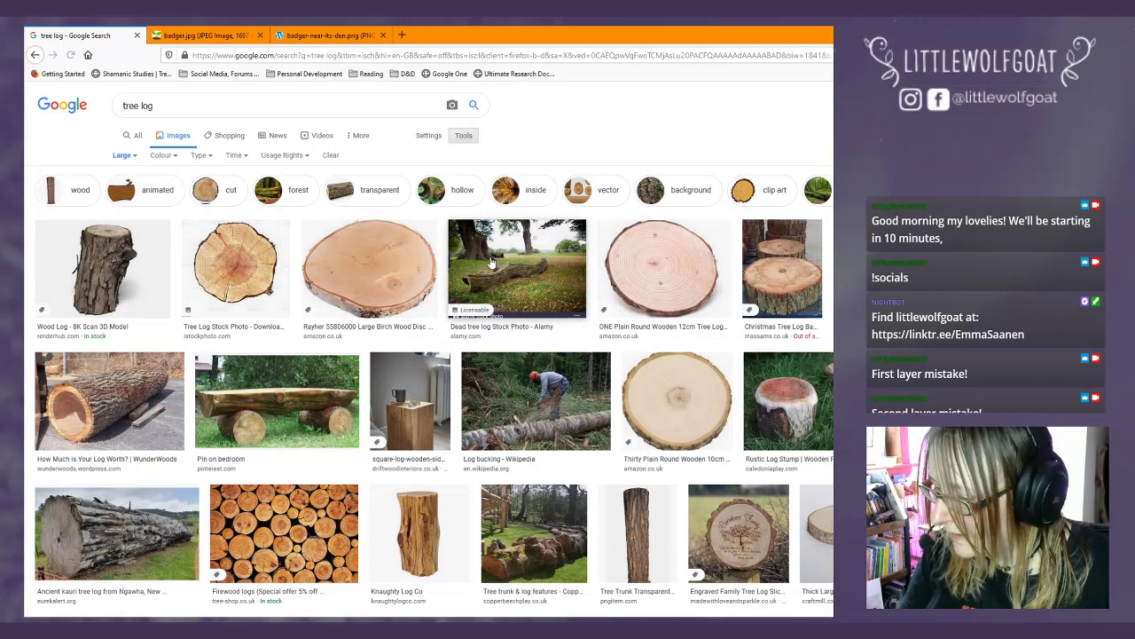
{"action": "scroll", "coordinate": [512, 278], "scroll_direction": "down", "scroll_amount": 4}
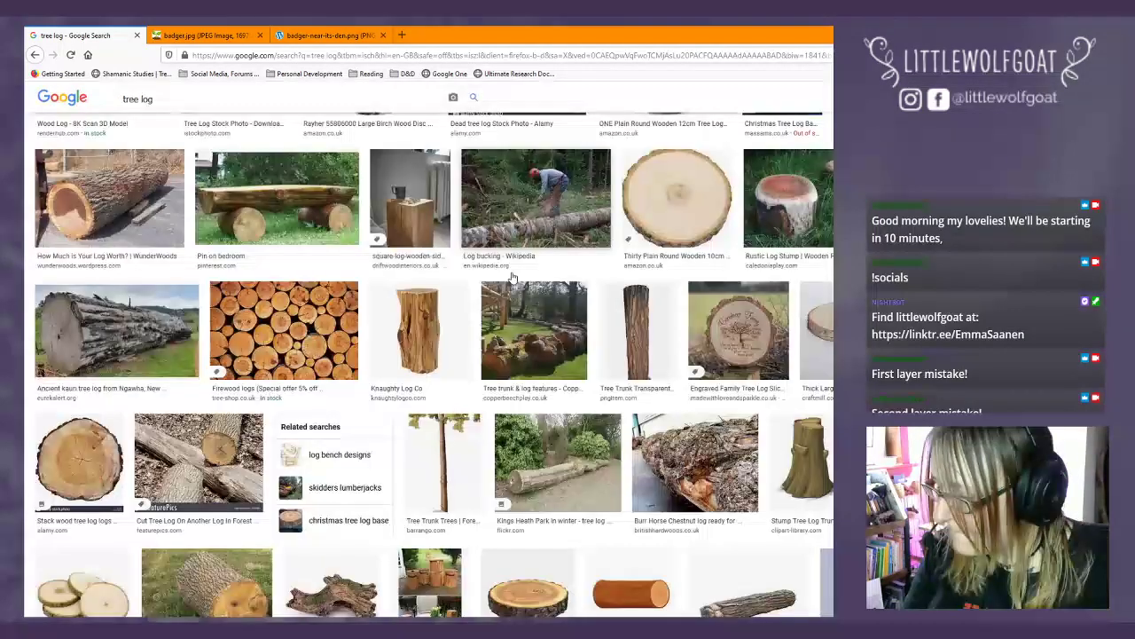
{"action": "scroll", "coordinate": [512, 278], "scroll_direction": "down", "scroll_amount": 5}
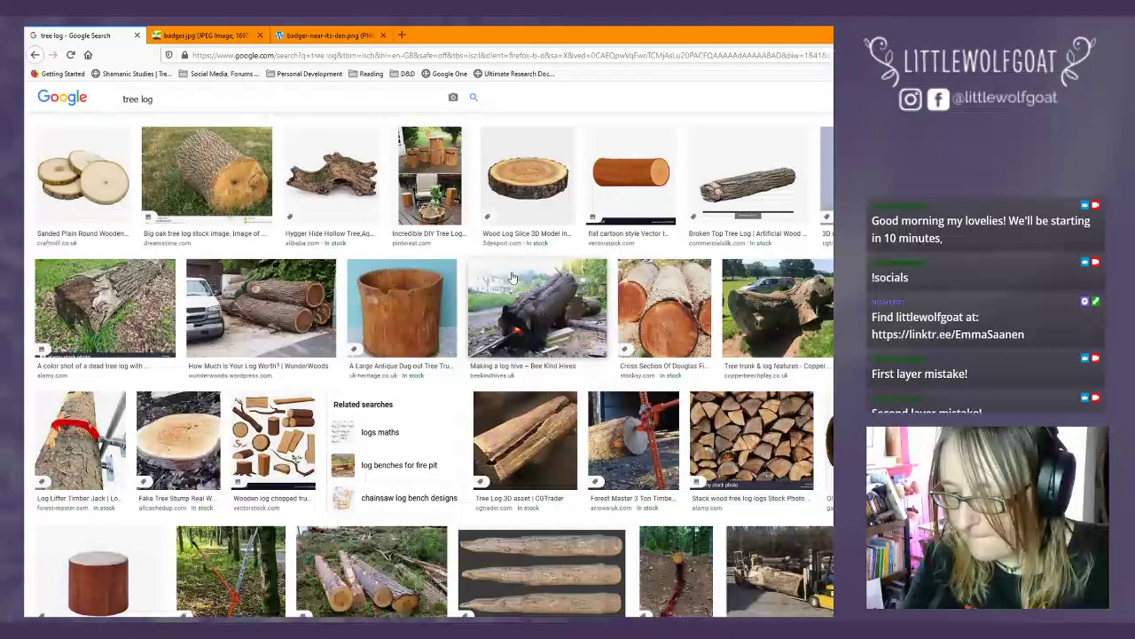
{"action": "scroll", "coordinate": [512, 277], "scroll_direction": "down", "scroll_amount": 5}
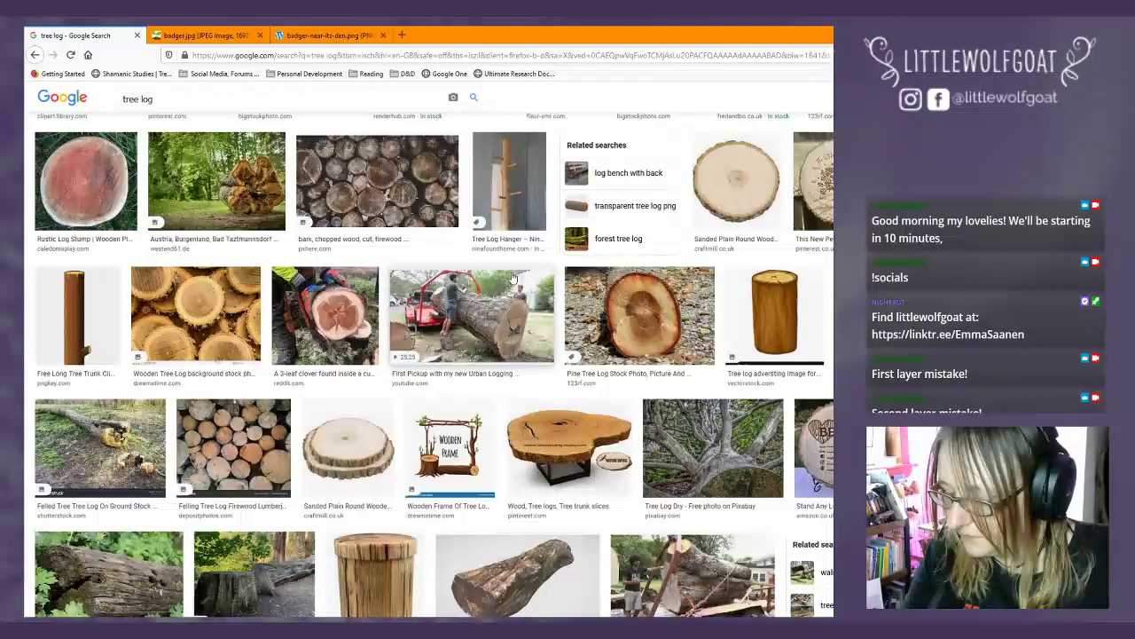
{"action": "scroll", "coordinate": [512, 278], "scroll_direction": "down", "scroll_amount": 2}
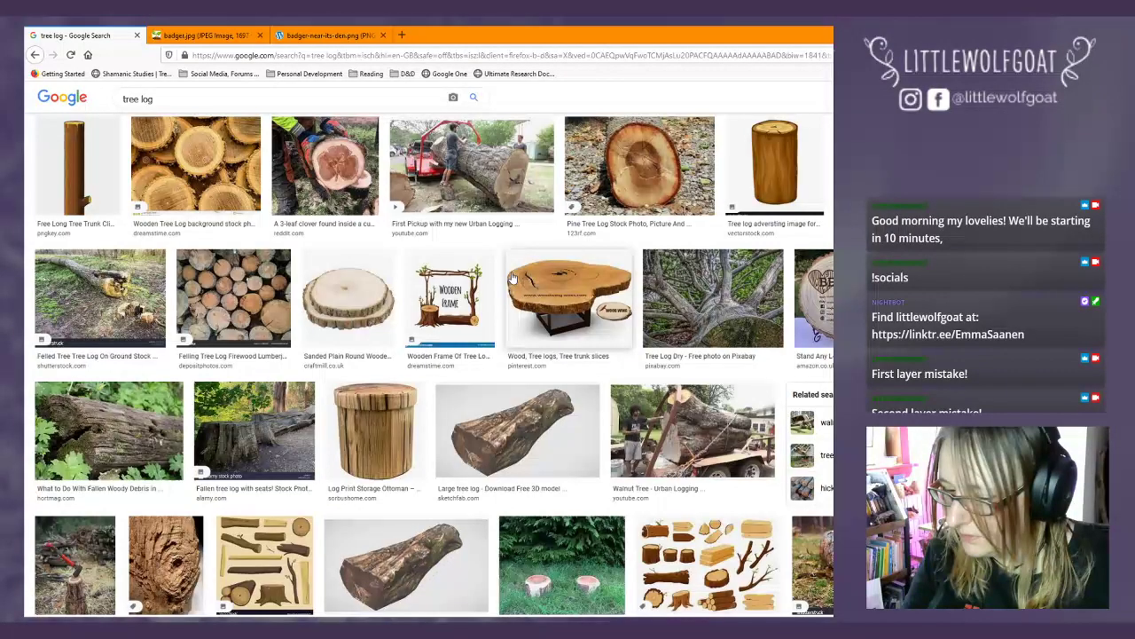
{"action": "scroll", "coordinate": [511, 278], "scroll_direction": "down", "scroll_amount": 5}
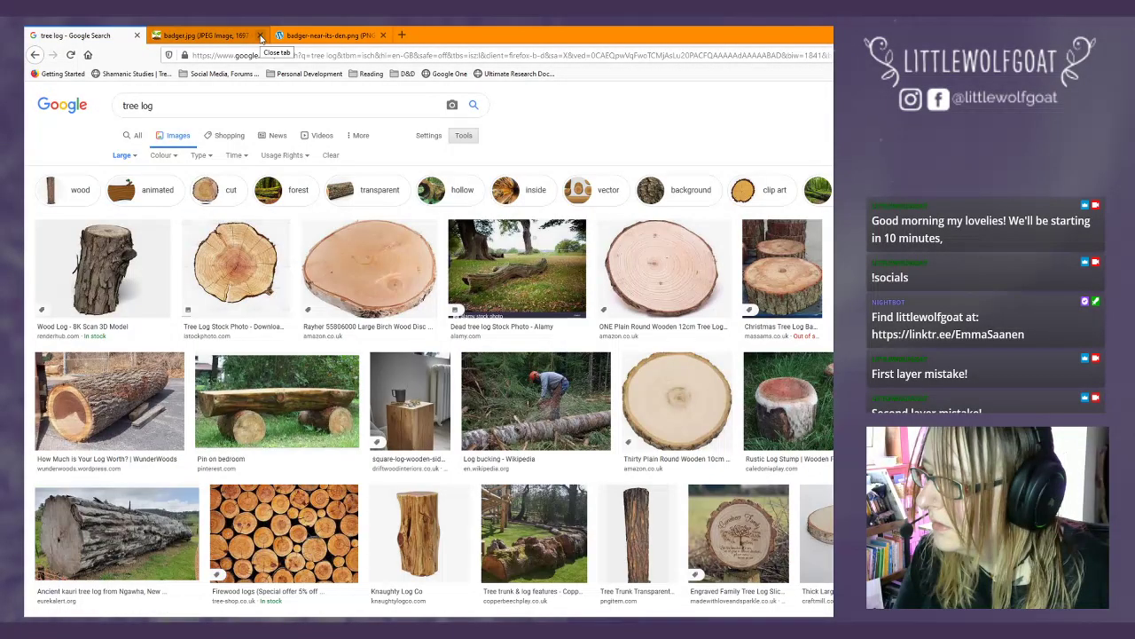
{"action": "left_click_drag", "start_coordinate": [260, 36], "coordinate": [621, 71]}
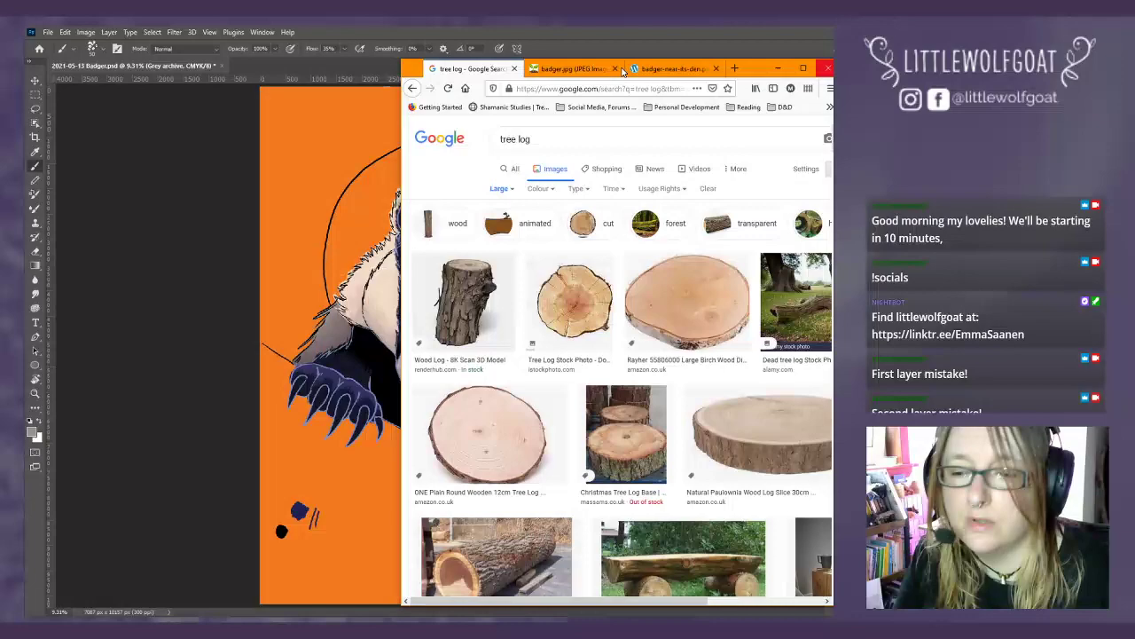
- Back in Photoshop, add a new layer named 'Tree base', then select the colours layer
{"action": "key", "text": "alt+Tab"}
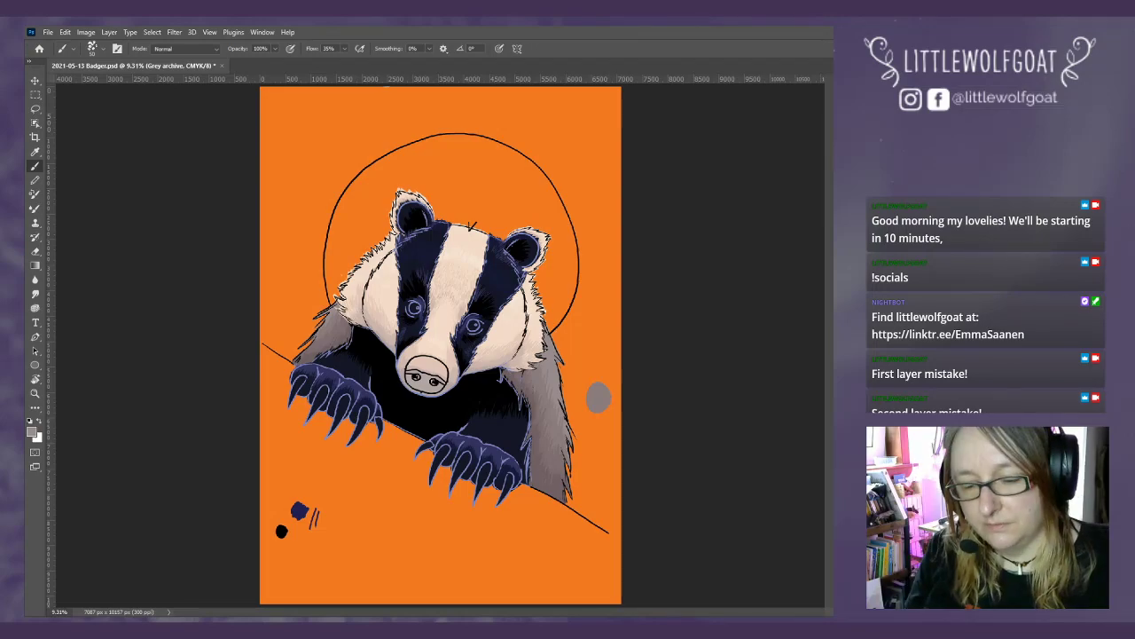
{"action": "key", "text": "alt+bracketleft"}
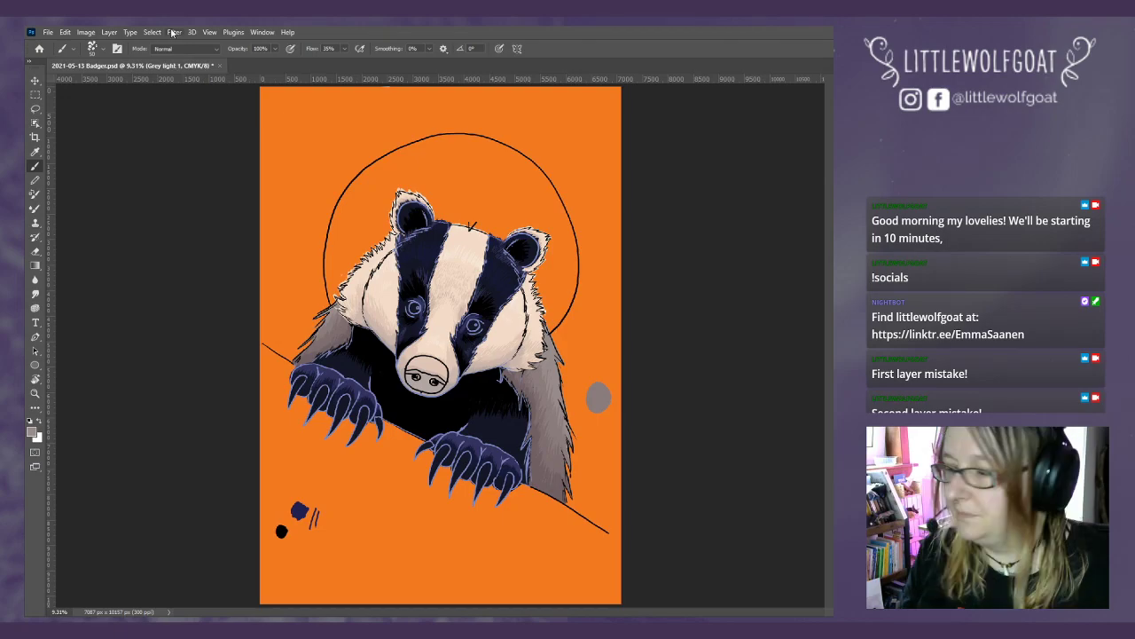
{"action": "left_click", "coordinate": [109, 32]}
{"action": "mouse_move", "coordinate": [120, 44]}
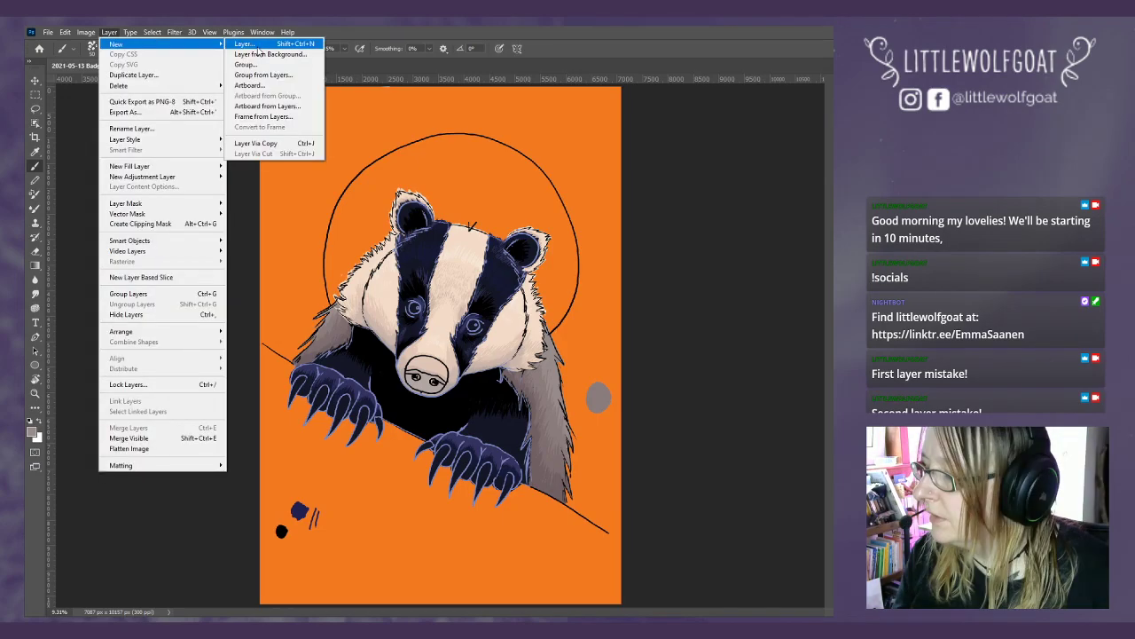
{"action": "left_click", "coordinate": [248, 44]}
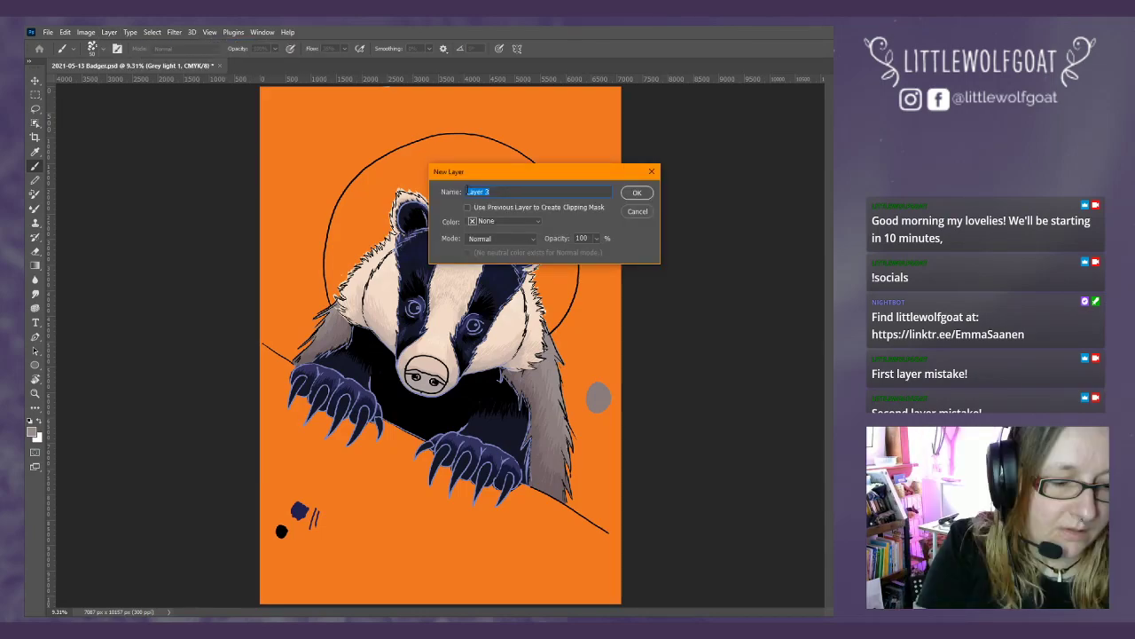
{"action": "type", "text": "Tree"}
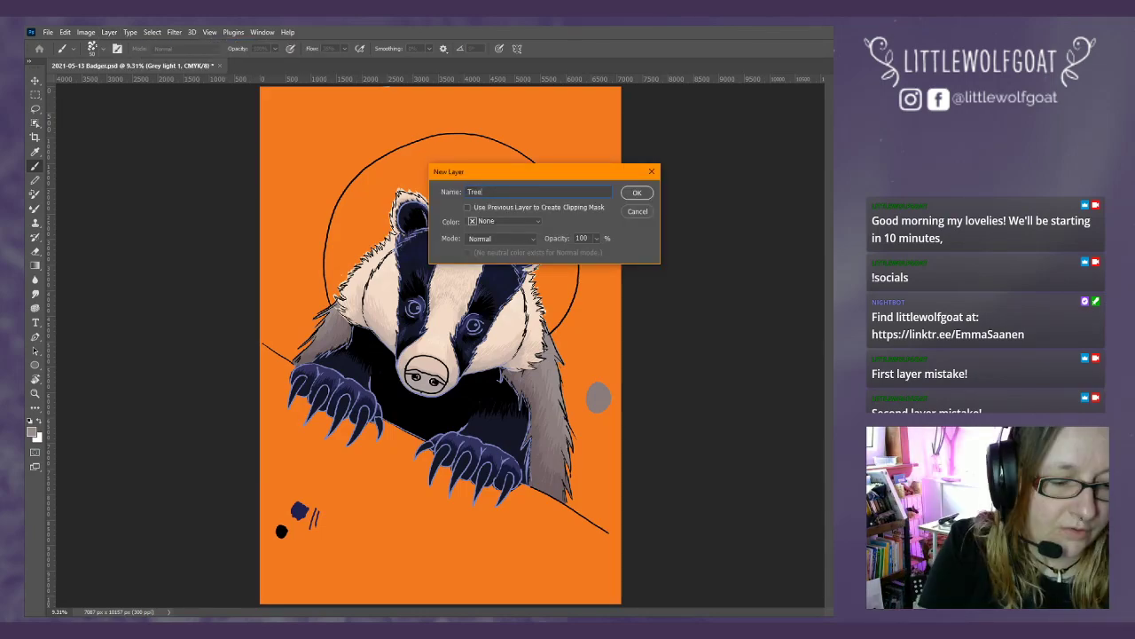
{"action": "type", "text": " ba"}
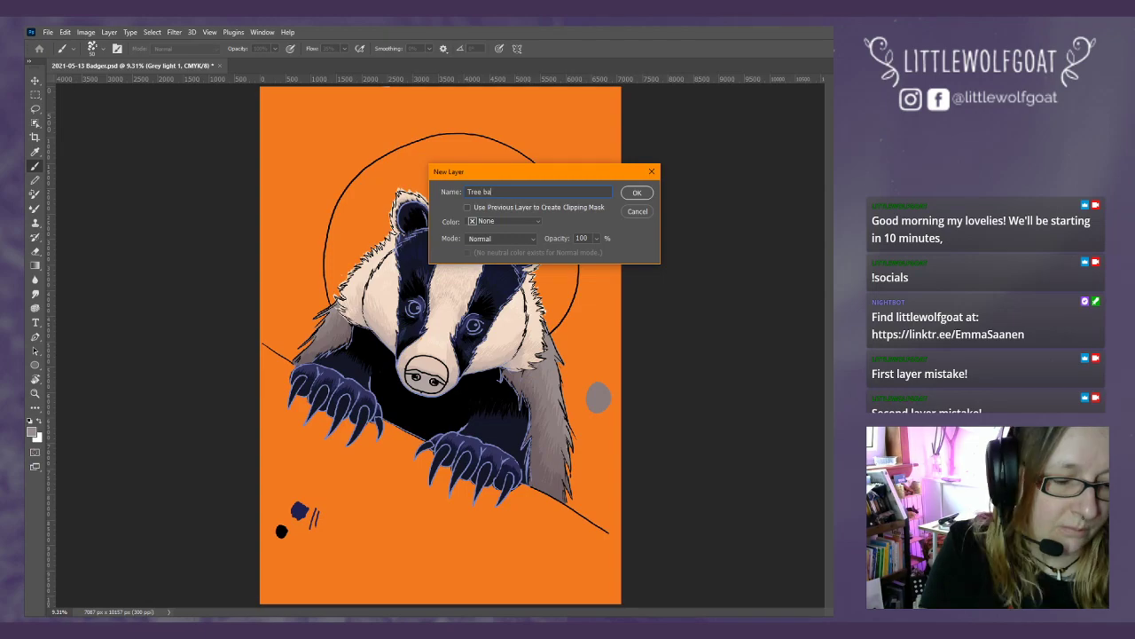
{"action": "type", "text": "se"}
{"action": "key", "text": "Return"}
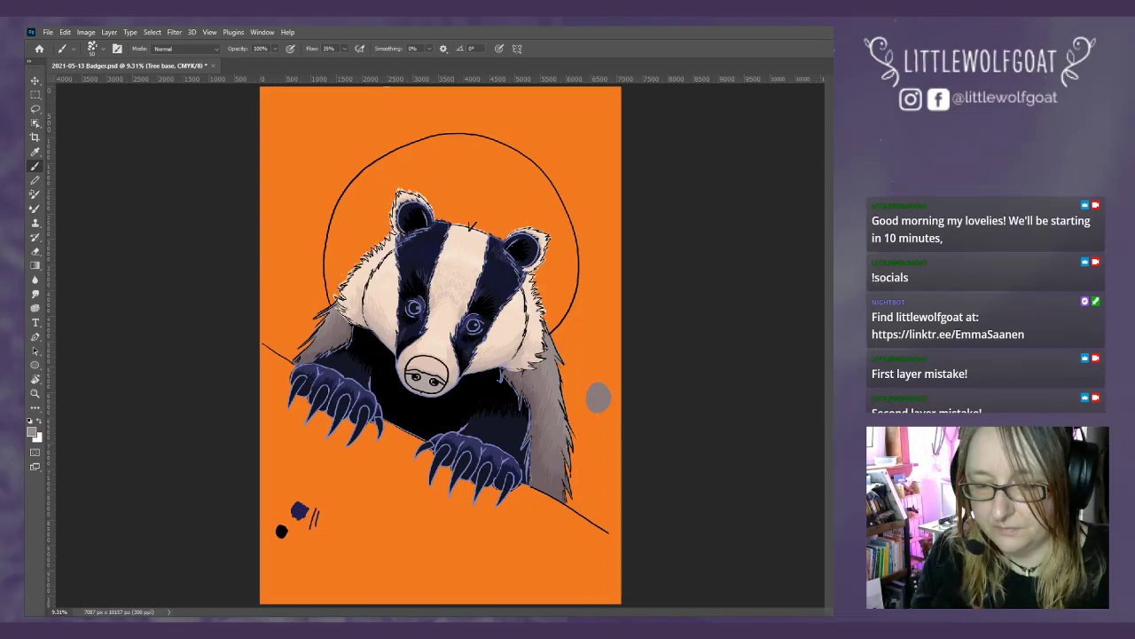
{"action": "key", "text": "alt+]"}
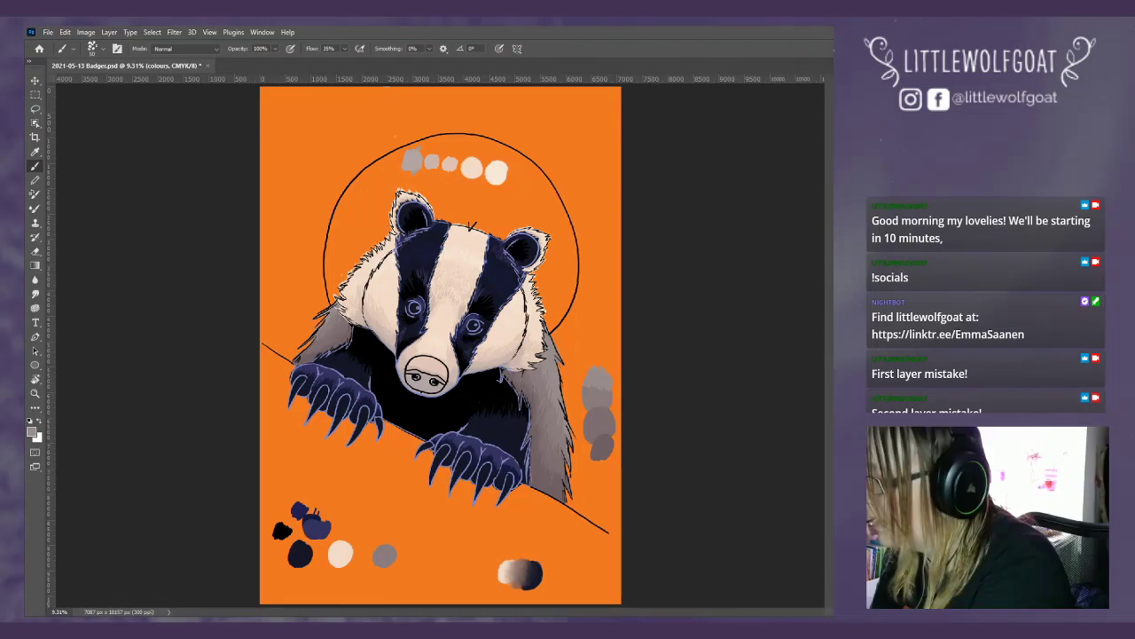
- Sample a swatch colour with the Eyedropper and enlarge the brush from 50 px to about 238 px
{"action": "left_click", "coordinate": [35, 153]}
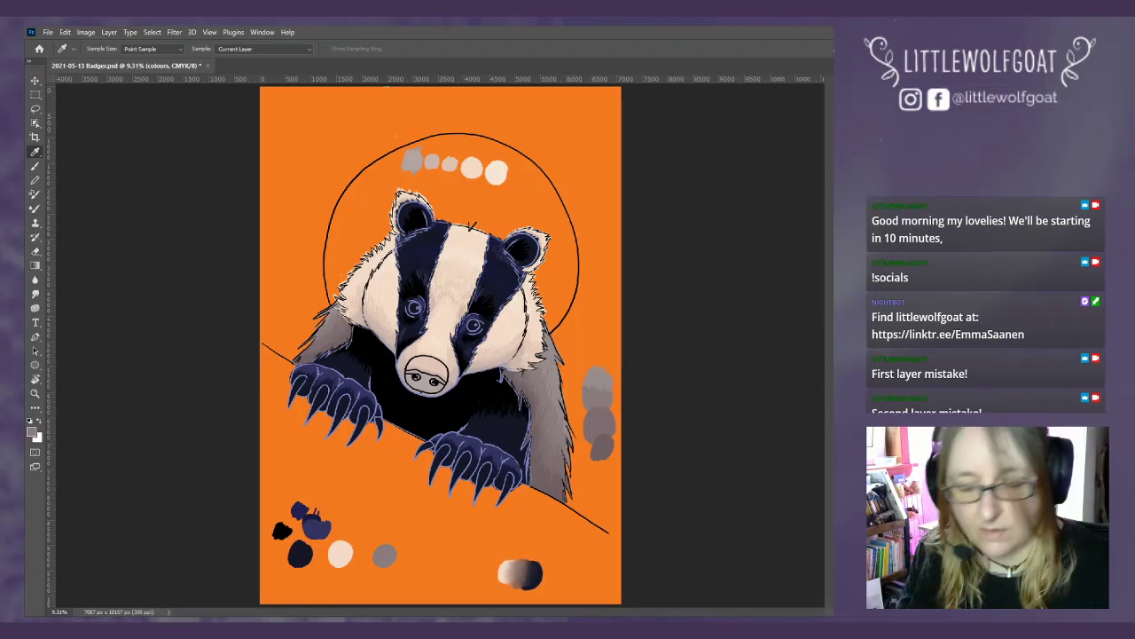
{"action": "key", "text": "alt+bracketleft"}
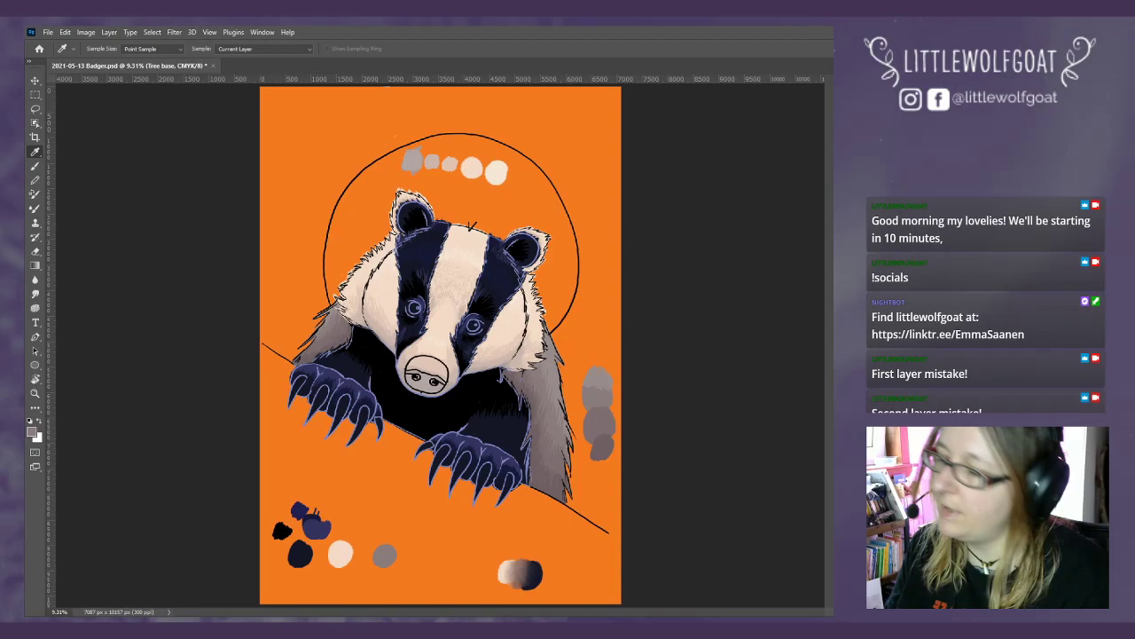
{"action": "key", "text": "b"}
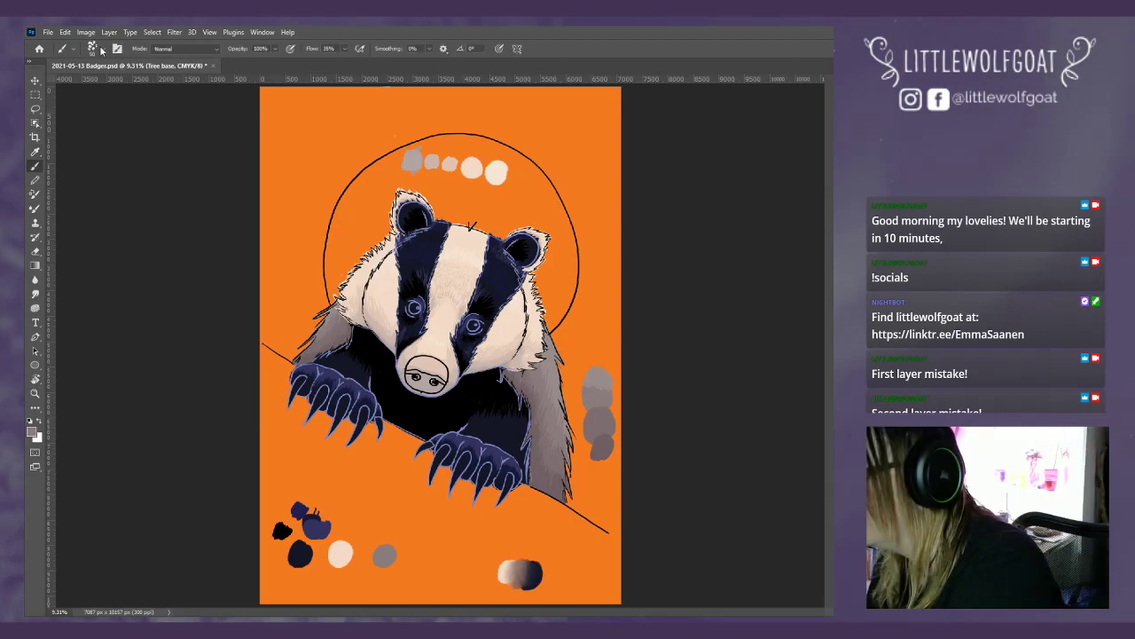
{"action": "left_click", "coordinate": [99, 49]}
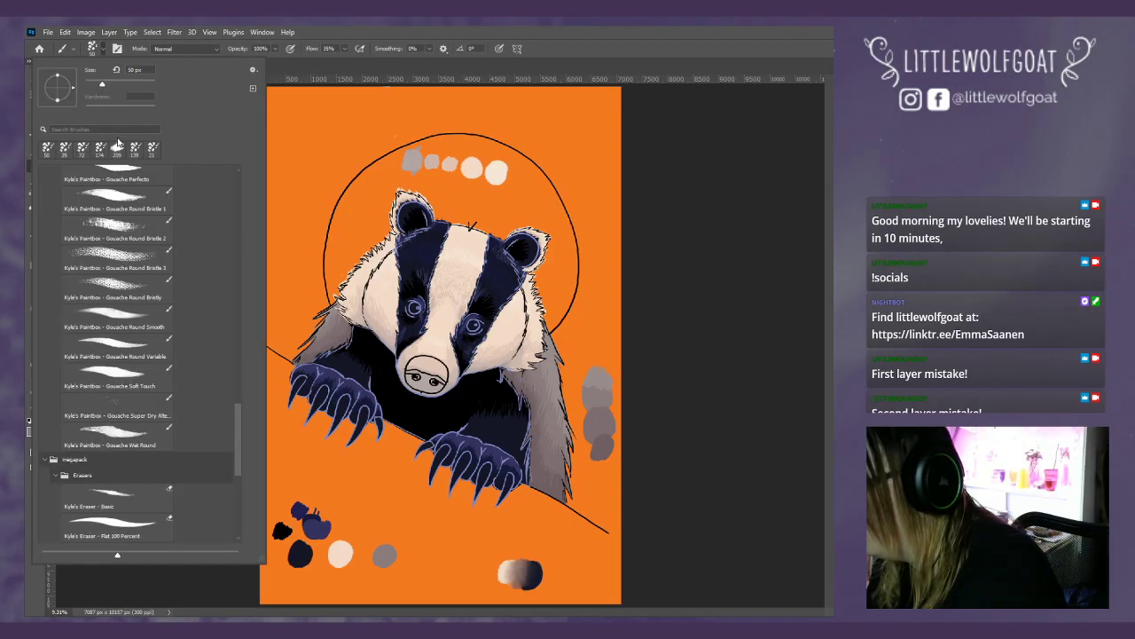
{"action": "mouse_move", "coordinate": [238, 439]}
{"action": "left_mouse_down"}
{"action": "mouse_move", "coordinate": [242, 202]}
{"action": "mouse_move", "coordinate": [124, 87]}
{"action": "mouse_move", "coordinate": [142, 86]}
{"action": "left_mouse_up"}
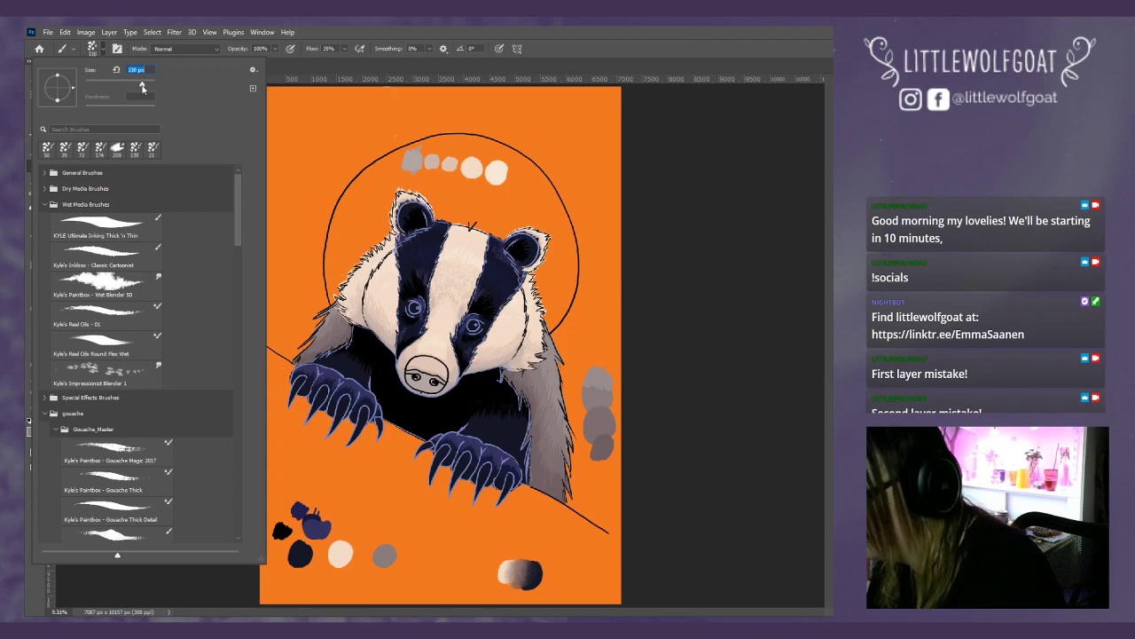
{"action": "left_click", "coordinate": [392, 64]}
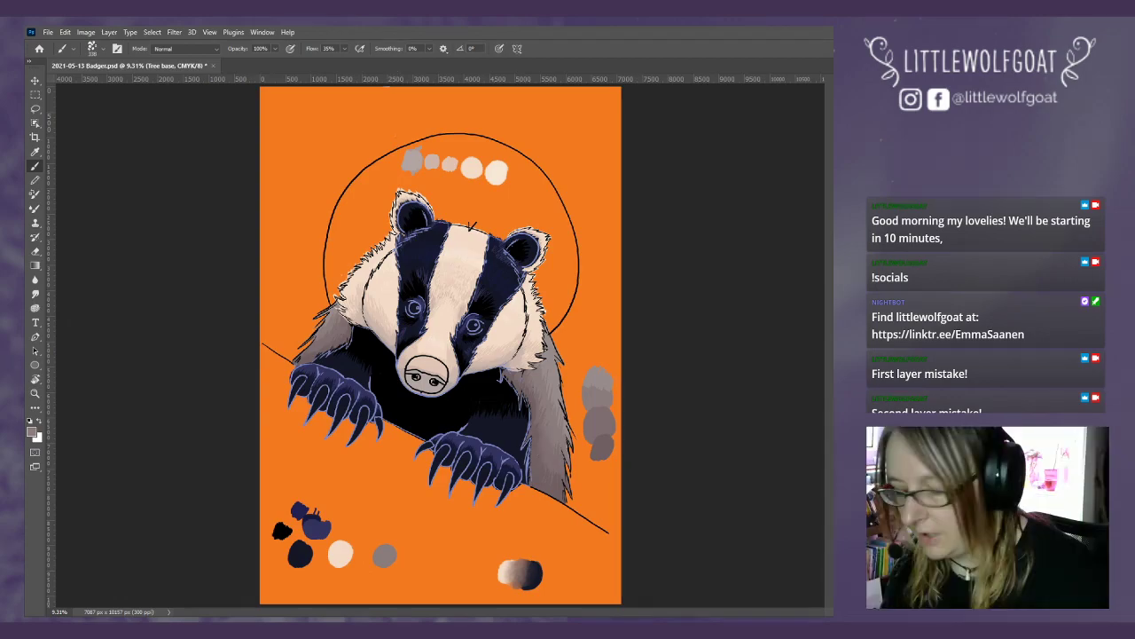
{"action": "left_click", "coordinate": [209, 32]}
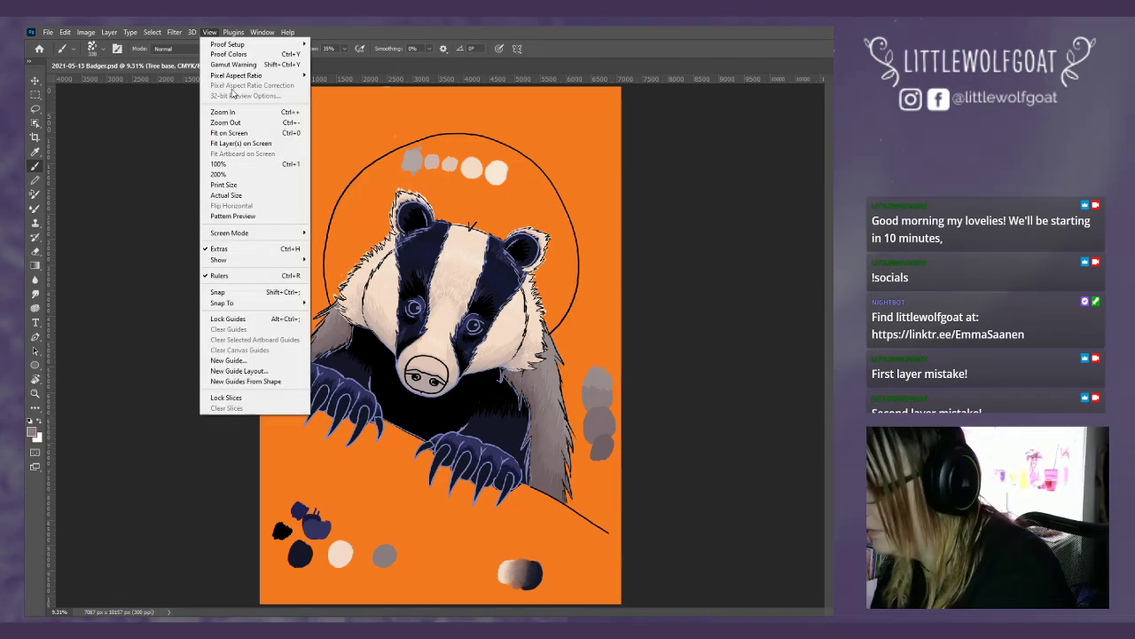
- Zoom in and block in grey under the paws, filling the orange wedge and the log's lower-right end
{"action": "left_click", "coordinate": [236, 112]}
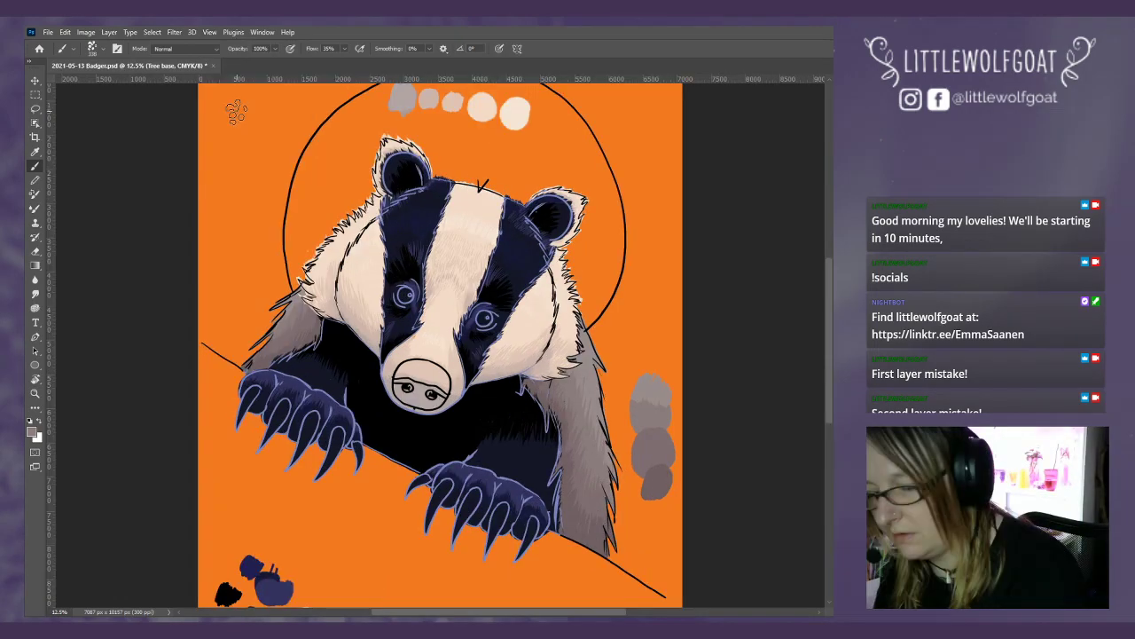
{"action": "scroll", "coordinate": [225, 312], "scroll_direction": "down", "scroll_amount": 2}
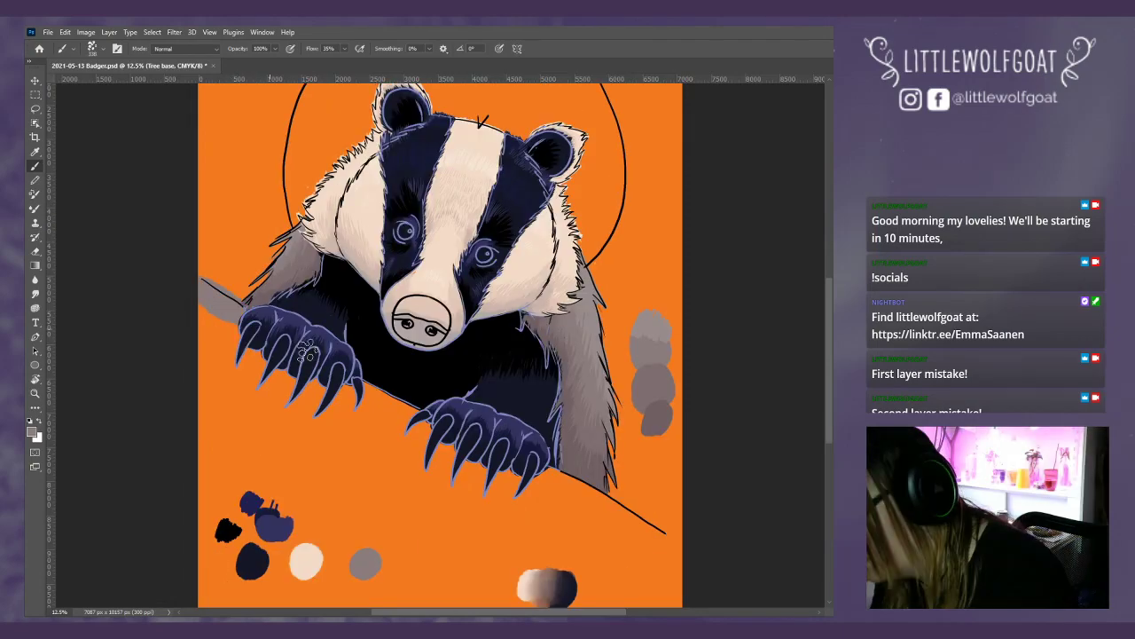
{"action": "mouse_move", "coordinate": [306, 352]}
{"action": "left_mouse_down"}
{"action": "mouse_move", "coordinate": [672, 538]}
{"action": "mouse_move", "coordinate": [506, 479]}
{"action": "mouse_move", "coordinate": [639, 581]}
{"action": "mouse_move", "coordinate": [247, 555]}
{"action": "mouse_move", "coordinate": [676, 575]}
{"action": "mouse_move", "coordinate": [532, 525]}
{"action": "mouse_move", "coordinate": [515, 537]}
{"action": "left_mouse_up"}
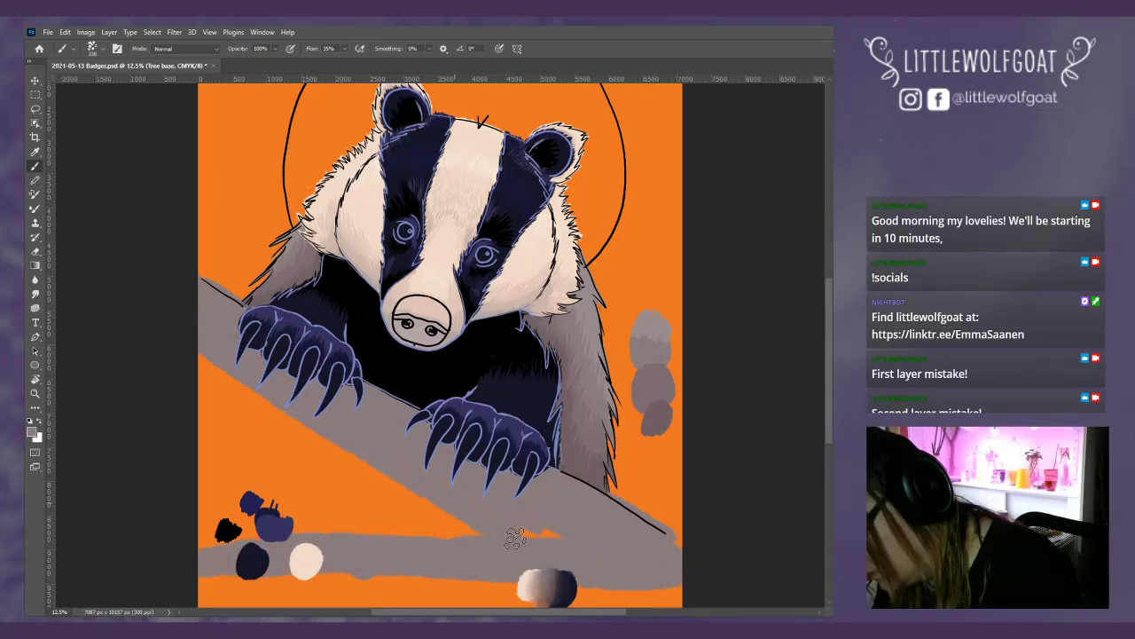
{"action": "key", "text": "ctrl+z"}
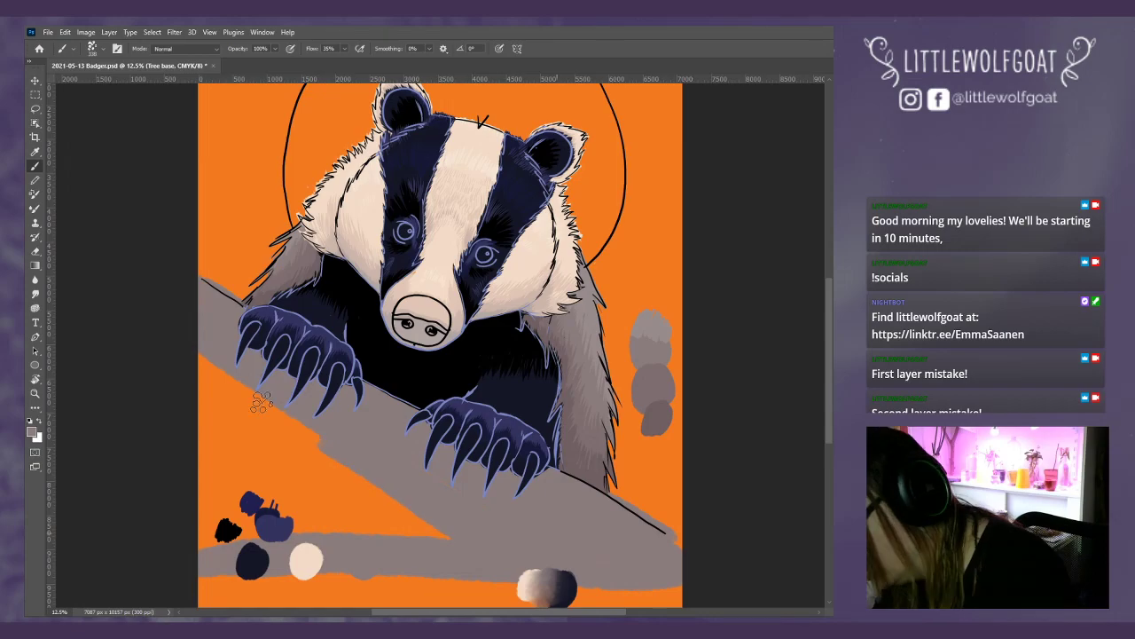
{"action": "mouse_move", "coordinate": [260, 402]}
{"action": "left_mouse_down"}
{"action": "mouse_move", "coordinate": [220, 515]}
{"action": "mouse_move", "coordinate": [211, 448]}
{"action": "mouse_move", "coordinate": [266, 512]}
{"action": "mouse_move", "coordinate": [464, 545]}
{"action": "left_mouse_up"}
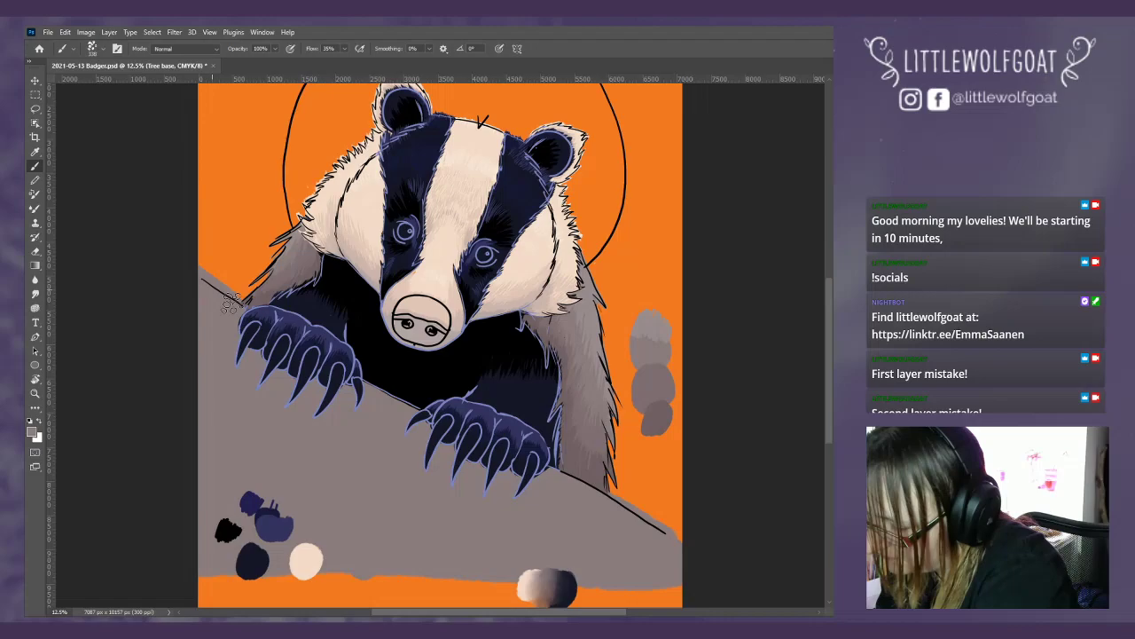
{"action": "left_click_drag", "start_coordinate": [632, 503], "coordinate": [698, 546]}
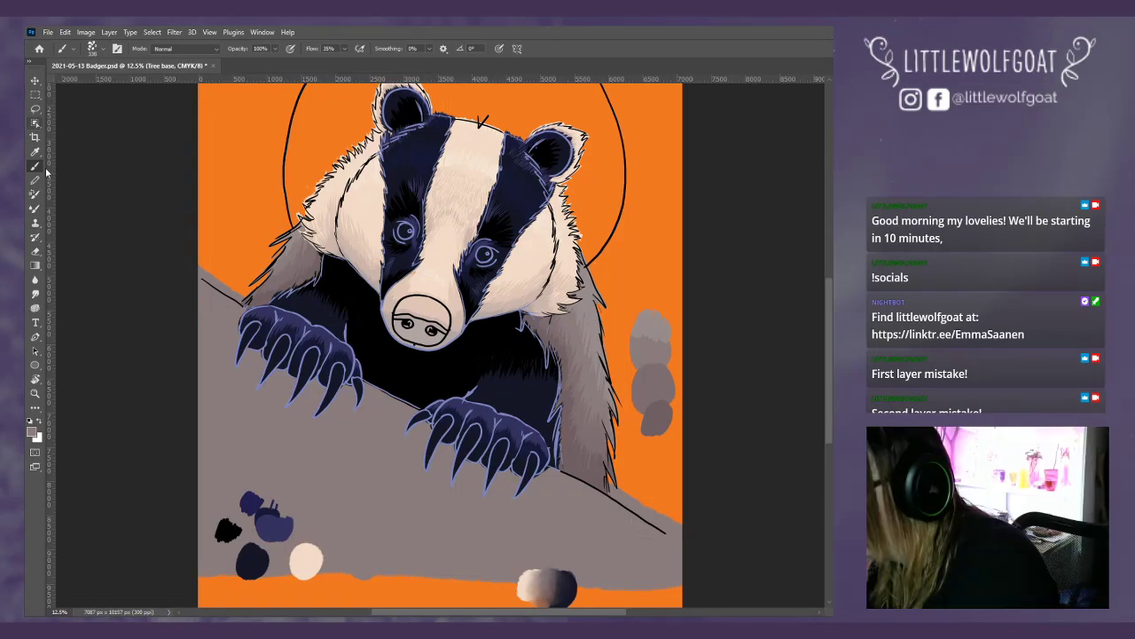
{"action": "left_click", "coordinate": [36, 253]}
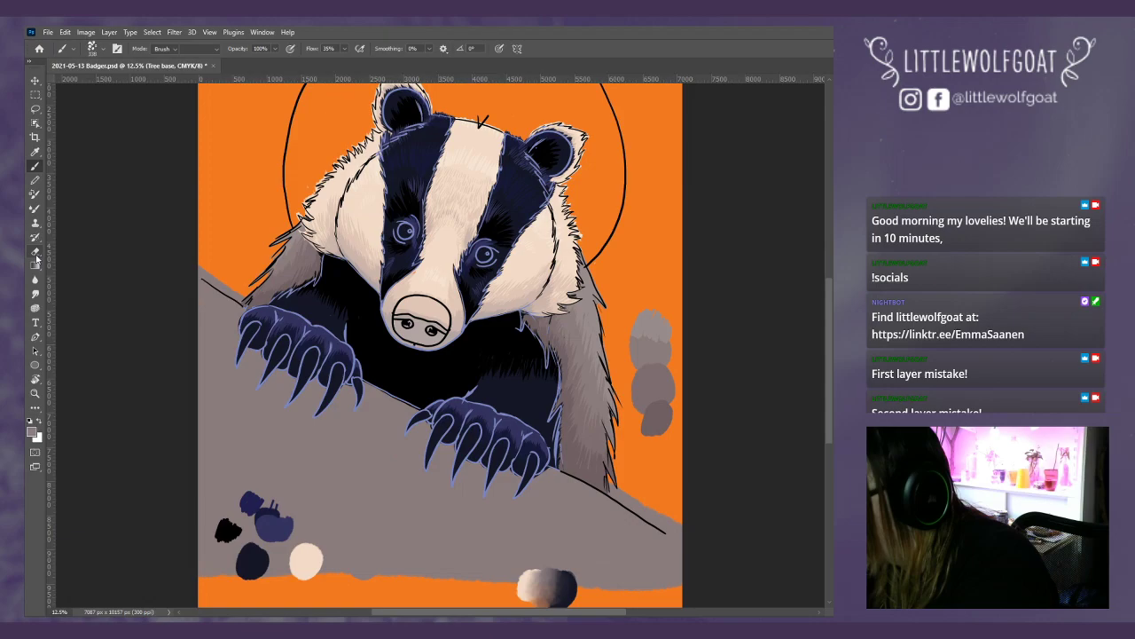
- Erase stray grey along the log's upper-left and lower-right edges with the Flat 100 Percent eraser
{"action": "left_click", "coordinate": [36, 255]}
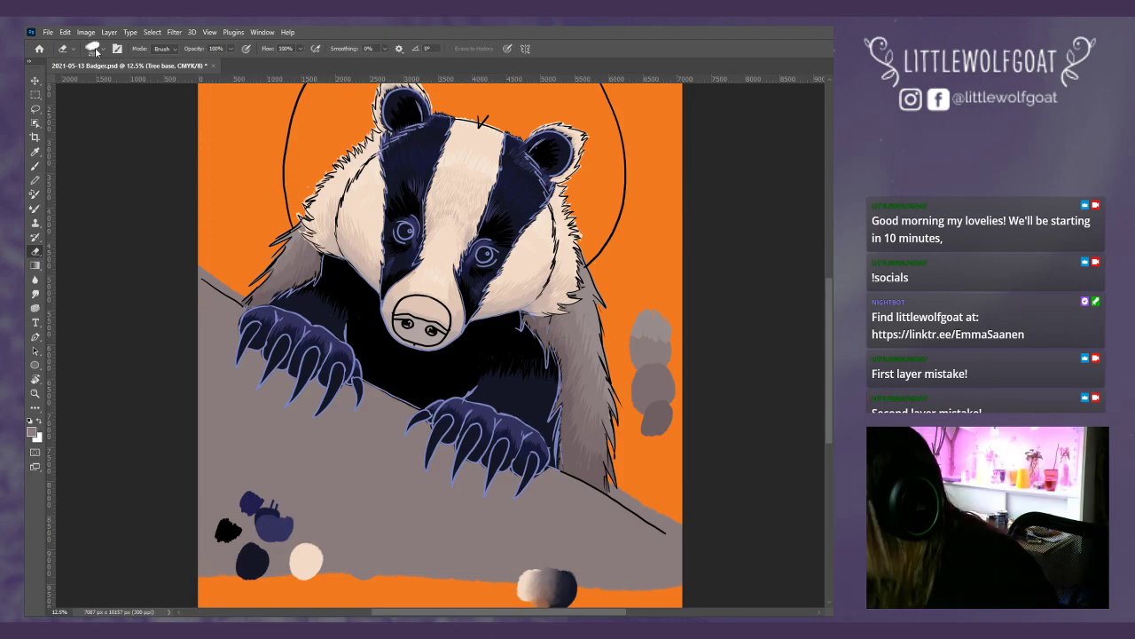
{"action": "left_click", "coordinate": [94, 50]}
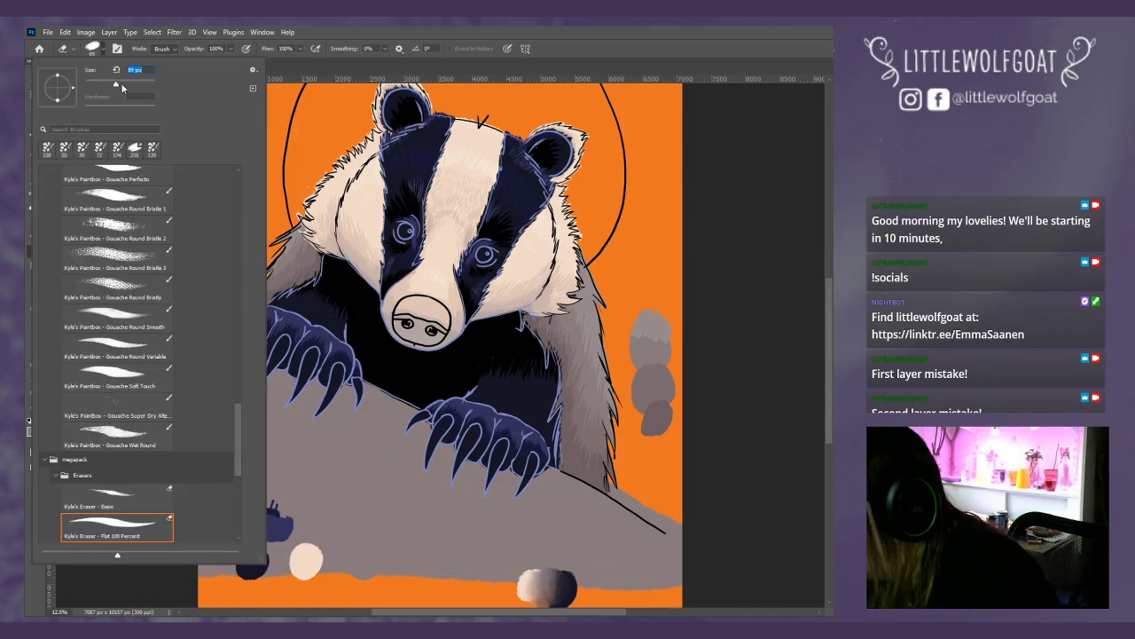
{"action": "key", "text": "Return"}
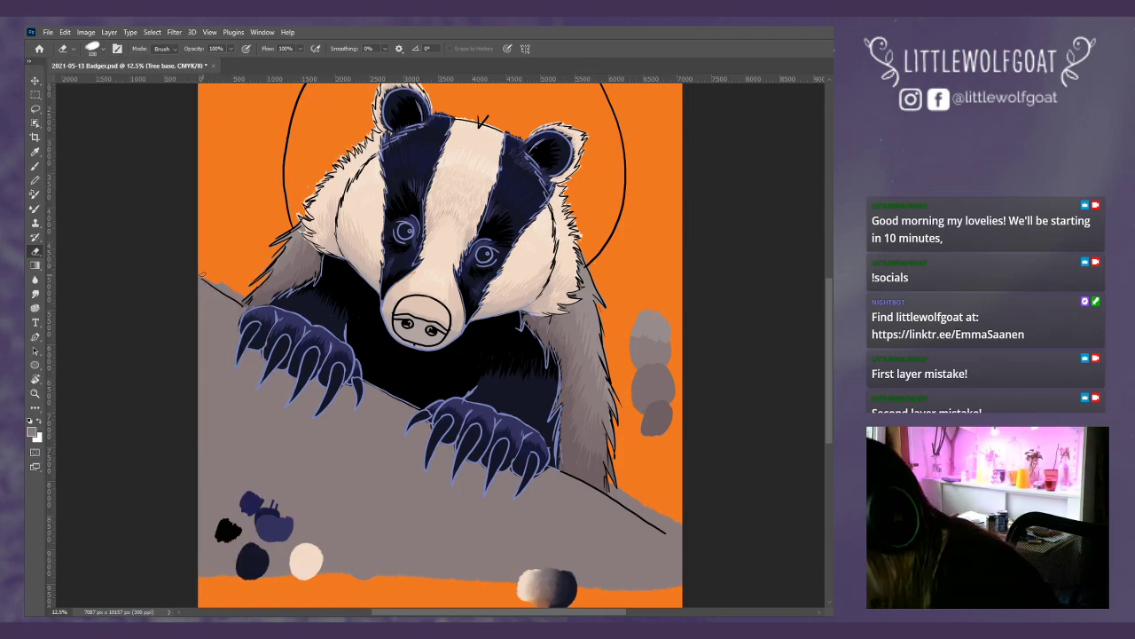
{"action": "left_click_drag", "start_coordinate": [203, 275], "coordinate": [240, 296]}
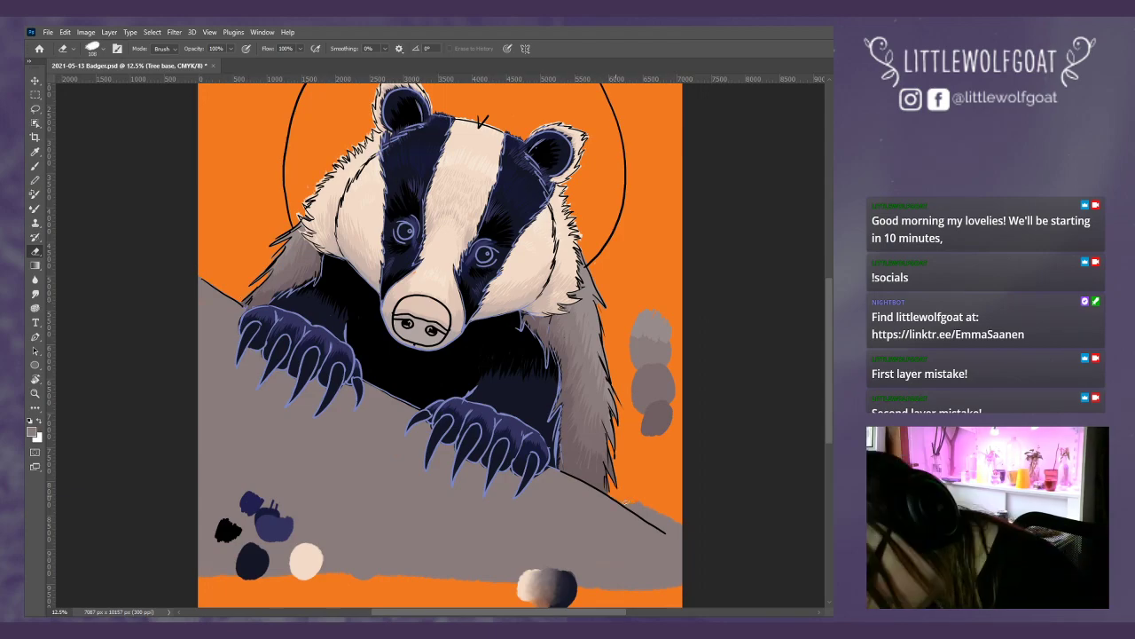
{"action": "left_click_drag", "start_coordinate": [626, 501], "coordinate": [670, 531]}
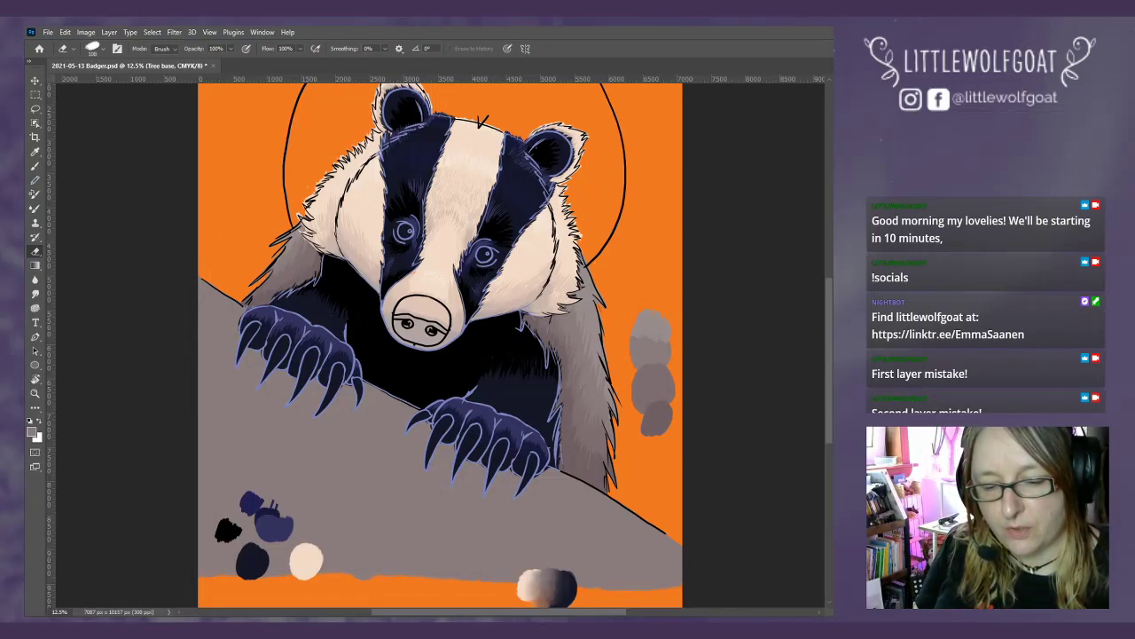
- Save the painting with File > Save, then switch to the colours layer and back to Tree base
{"action": "left_click", "coordinate": [48, 33]}
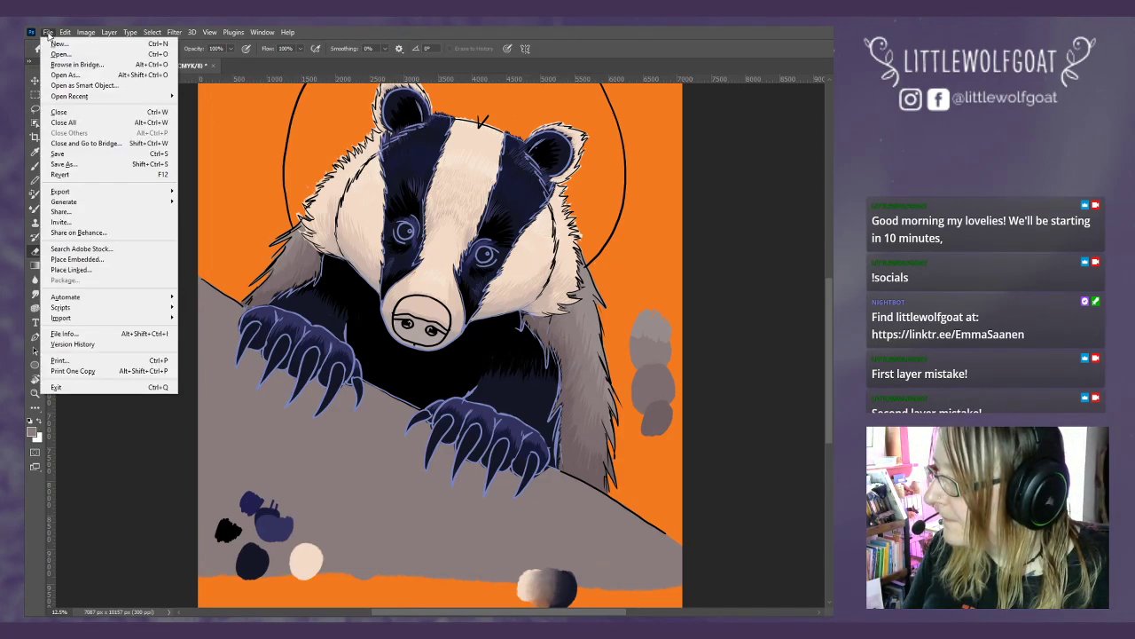
{"action": "left_click", "coordinate": [77, 155]}
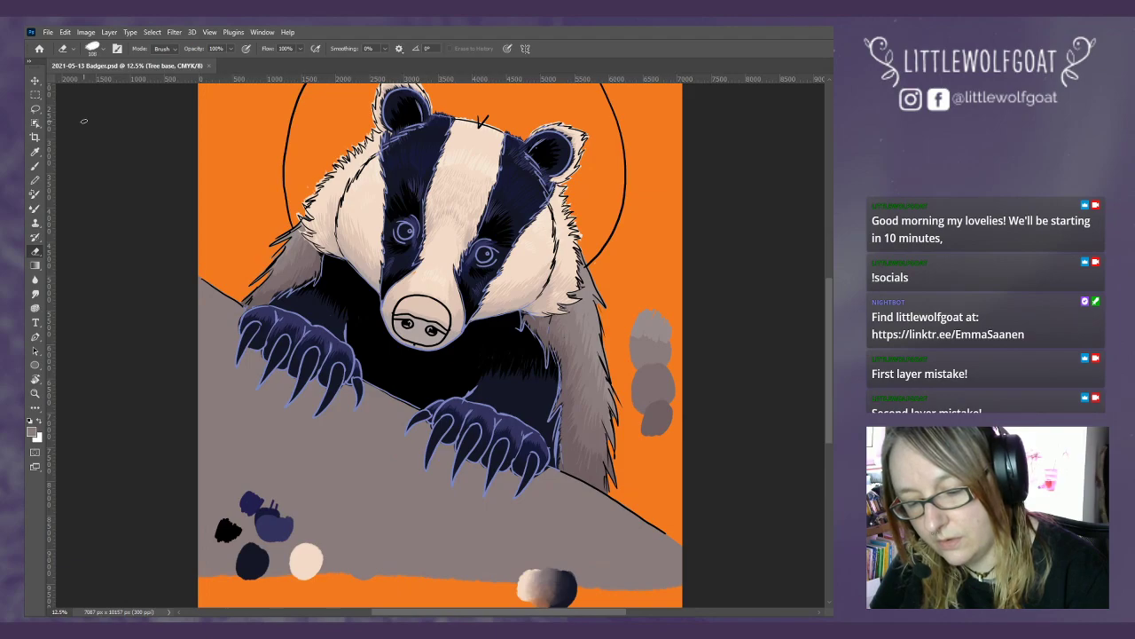
{"action": "key", "text": "alt+]"}
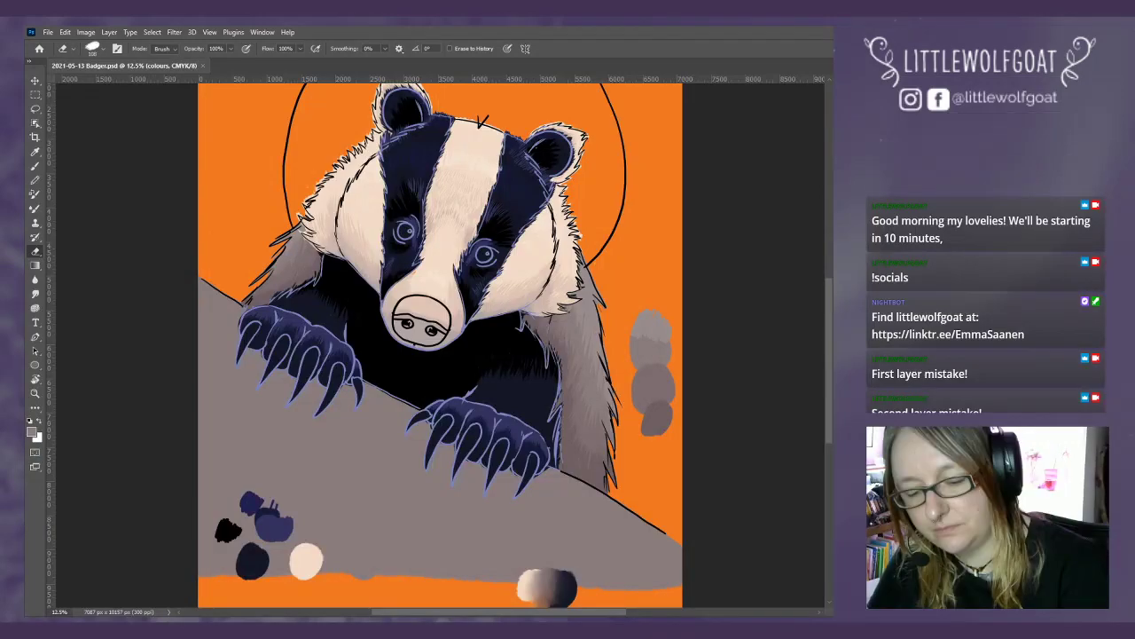
{"action": "key", "text": "alt+bracketleft"}
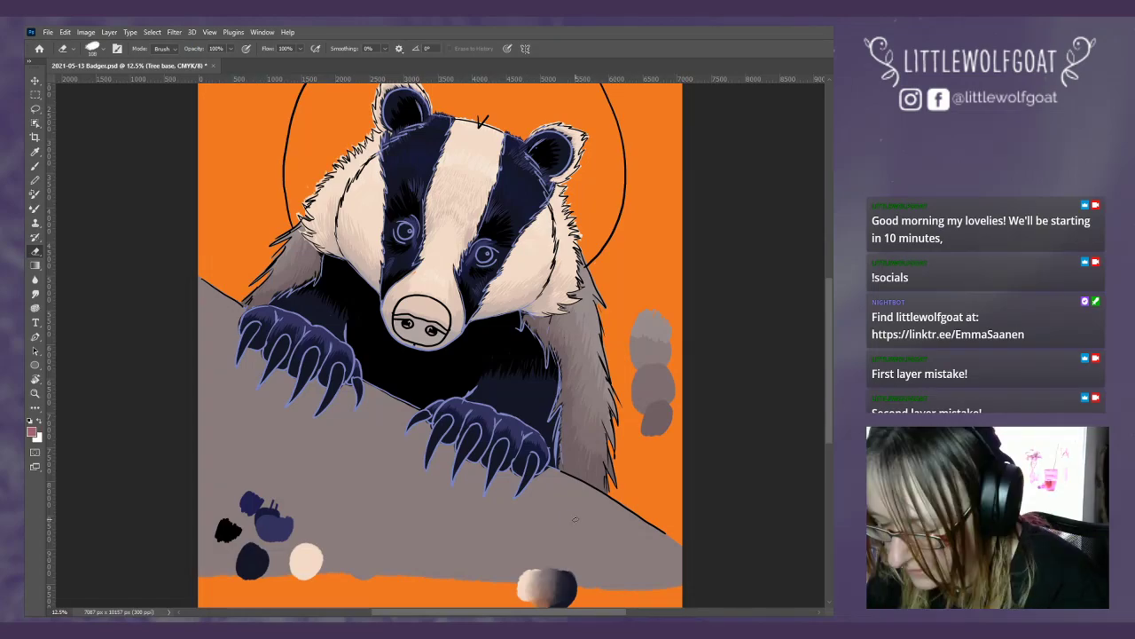
- Paint a soft pink patch on the grey log's lower right
{"action": "left_click", "coordinate": [35, 166]}
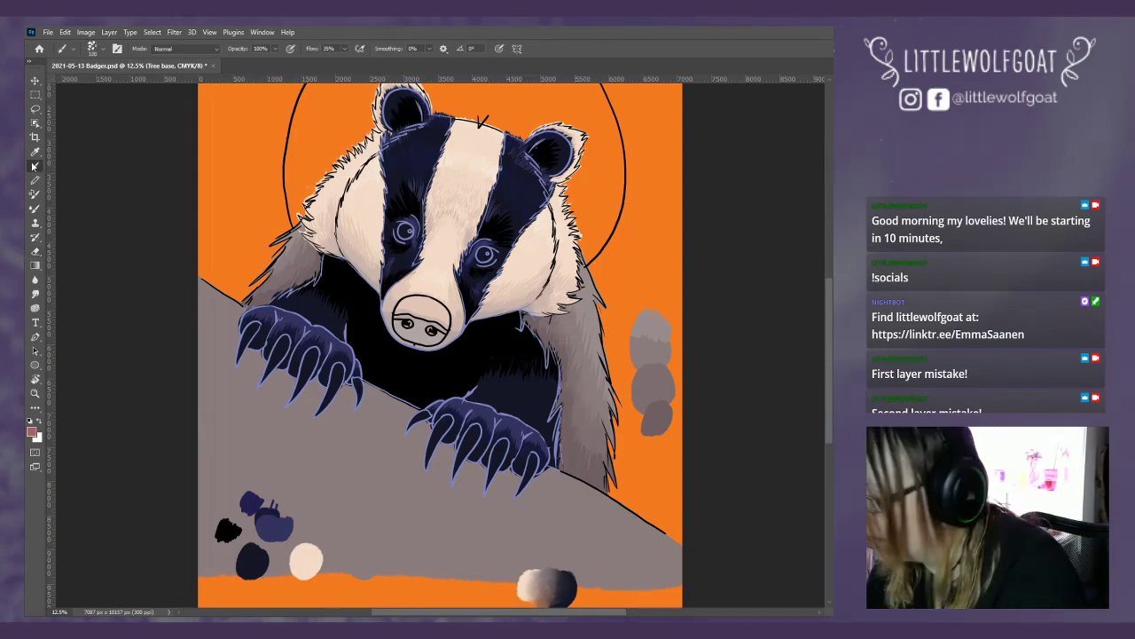
{"action": "left_click_drag", "start_coordinate": [563, 539], "coordinate": [603, 524]}
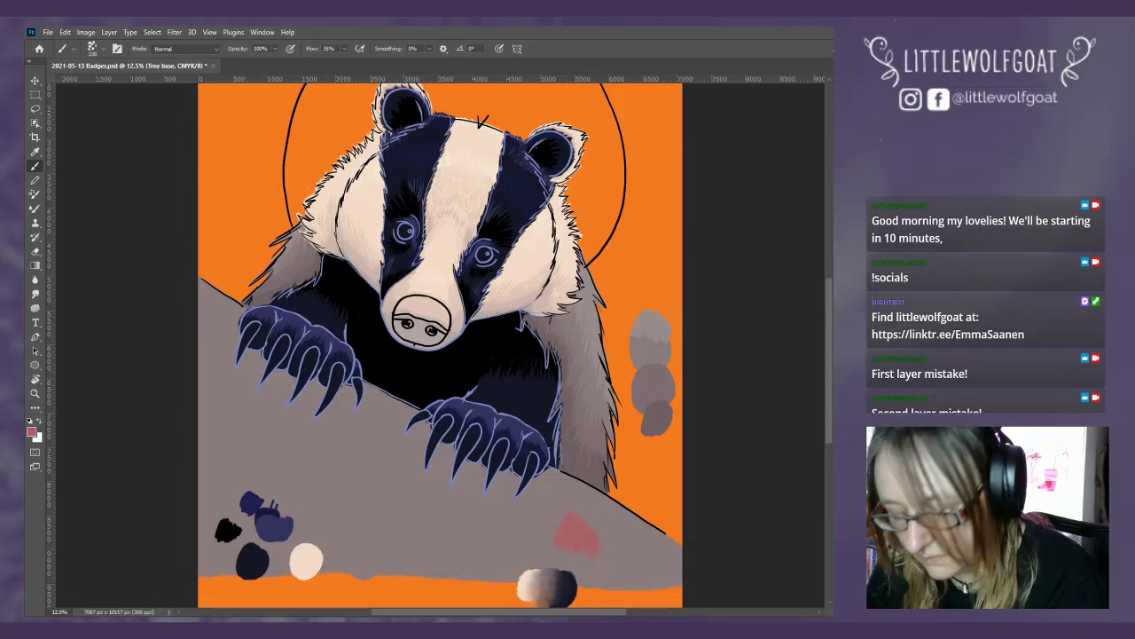
{"action": "left_click_drag", "start_coordinate": [590, 534], "coordinate": [636, 560]}
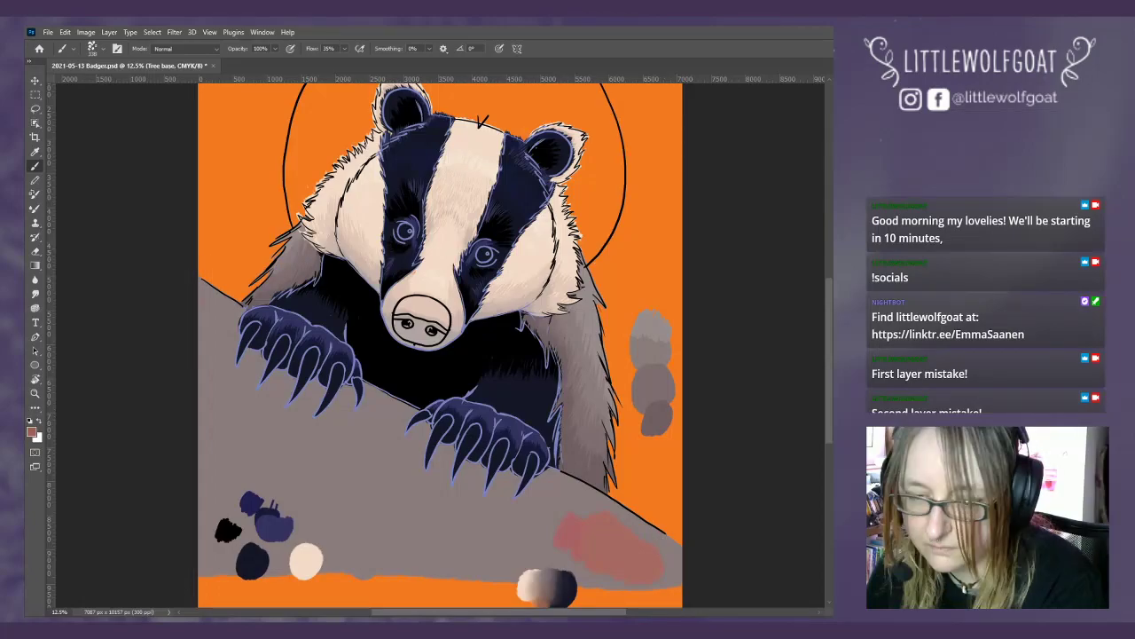
{"action": "left_click_drag", "start_coordinate": [619, 548], "coordinate": [651, 552]}
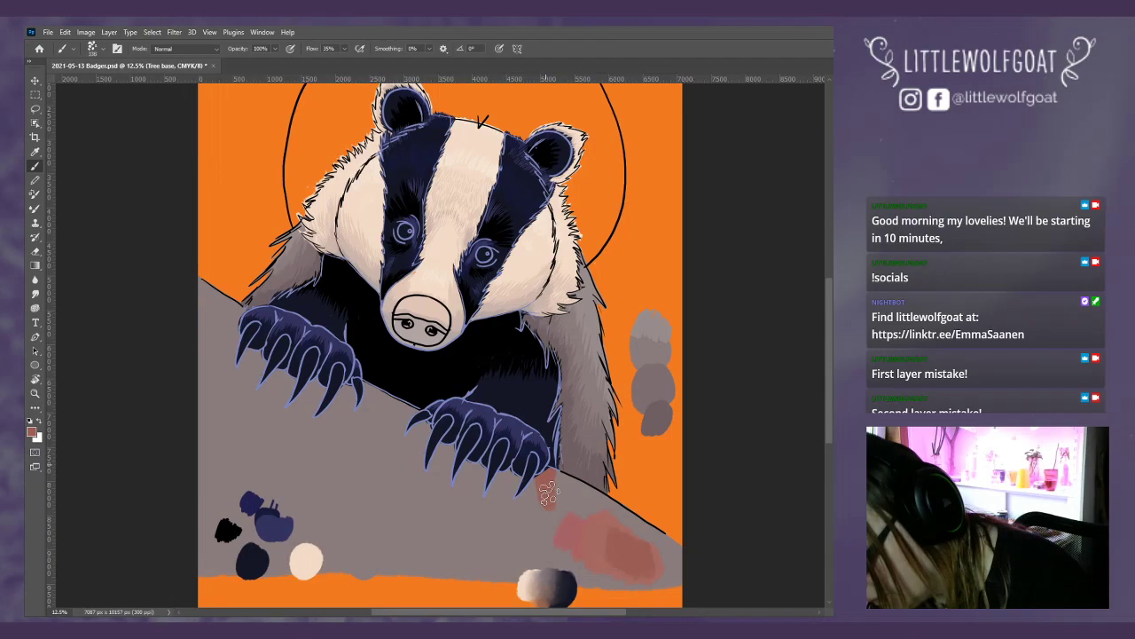
- Cover the rest of the grey log with reddish-brown, including under the left claws
{"action": "left_click_drag", "start_coordinate": [547, 492], "coordinate": [630, 546]}
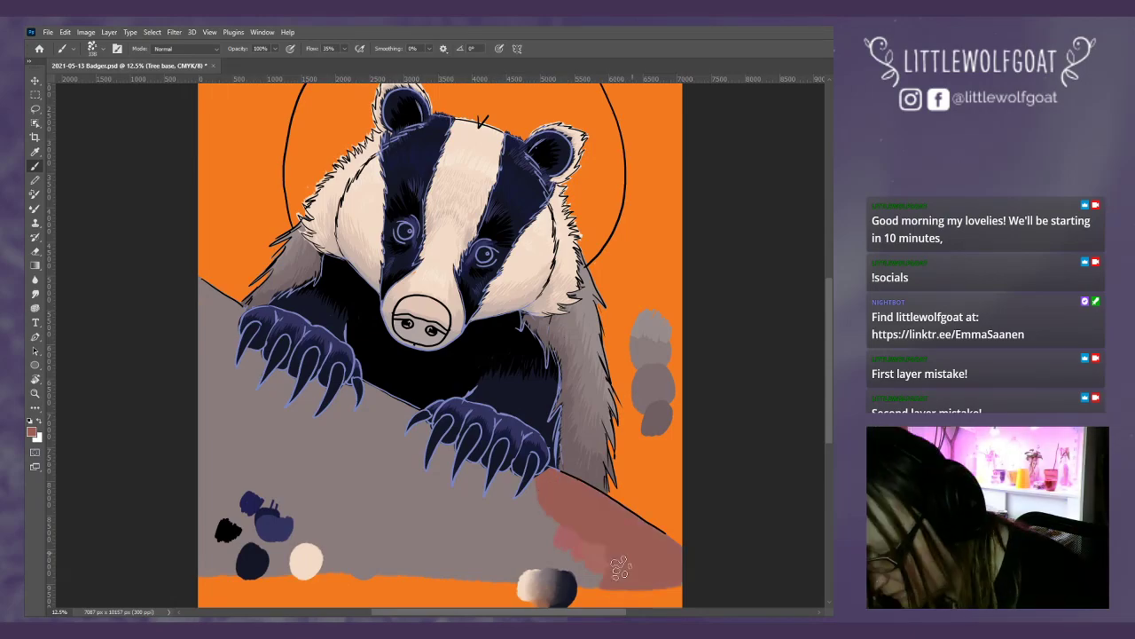
{"action": "mouse_move", "coordinate": [619, 568]}
{"action": "left_mouse_down"}
{"action": "mouse_move", "coordinate": [471, 571]}
{"action": "mouse_move", "coordinate": [462, 483]}
{"action": "mouse_move", "coordinate": [371, 493]}
{"action": "mouse_move", "coordinate": [293, 557]}
{"action": "left_mouse_up"}
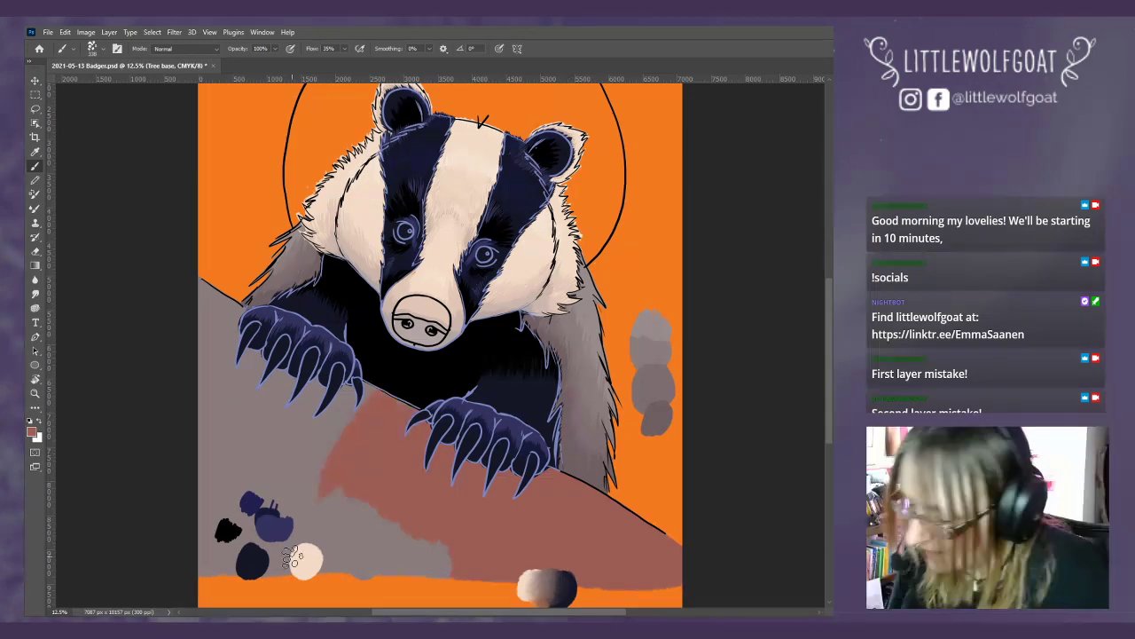
{"action": "left_click_drag", "start_coordinate": [285, 398], "coordinate": [305, 390]}
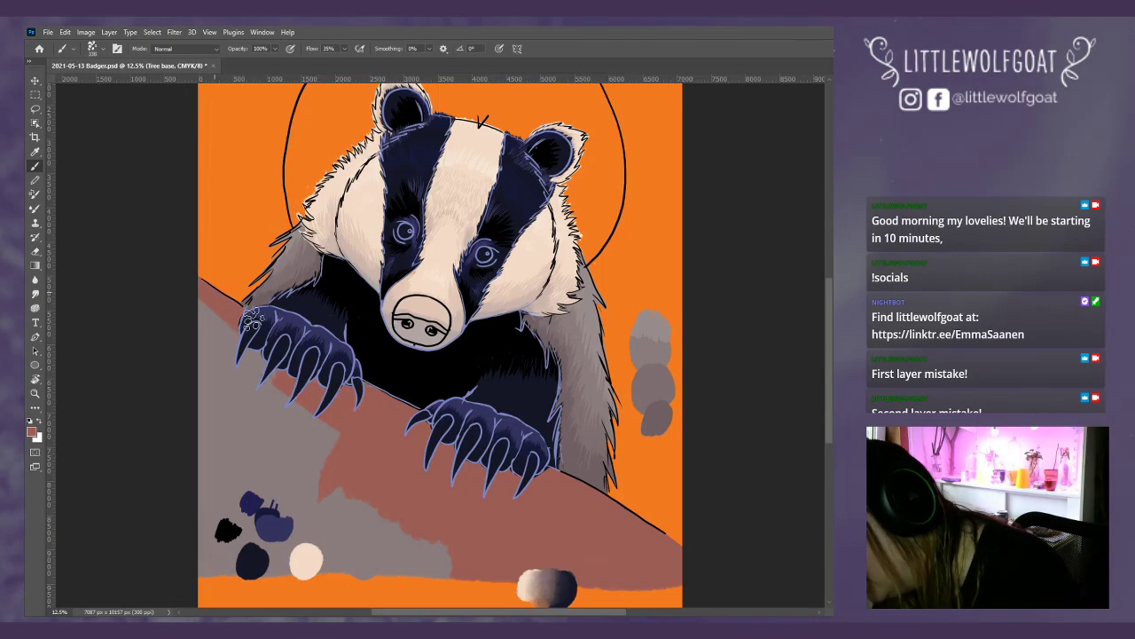
{"action": "mouse_move", "coordinate": [252, 321]}
{"action": "left_mouse_down"}
{"action": "mouse_move", "coordinate": [232, 413]}
{"action": "mouse_move", "coordinate": [324, 417]}
{"action": "mouse_move", "coordinate": [225, 523]}
{"action": "mouse_move", "coordinate": [232, 435]}
{"action": "left_mouse_up"}
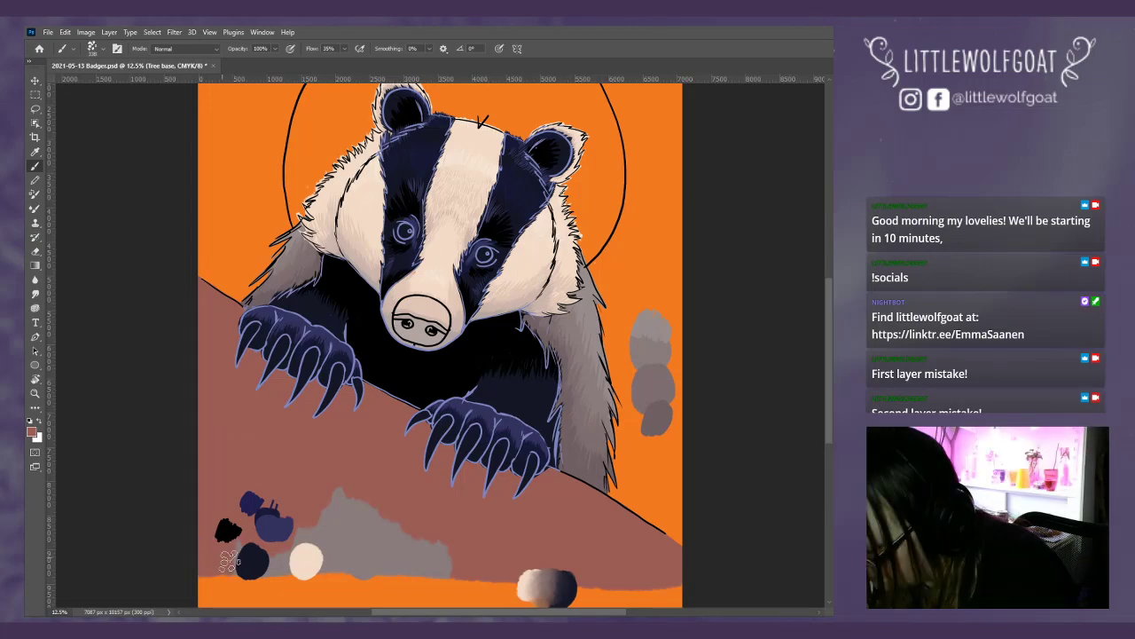
{"action": "mouse_move", "coordinate": [229, 560]}
{"action": "left_mouse_down"}
{"action": "mouse_move", "coordinate": [324, 507]}
{"action": "mouse_move", "coordinate": [400, 569]}
{"action": "mouse_move", "coordinate": [599, 586]}
{"action": "left_mouse_up"}
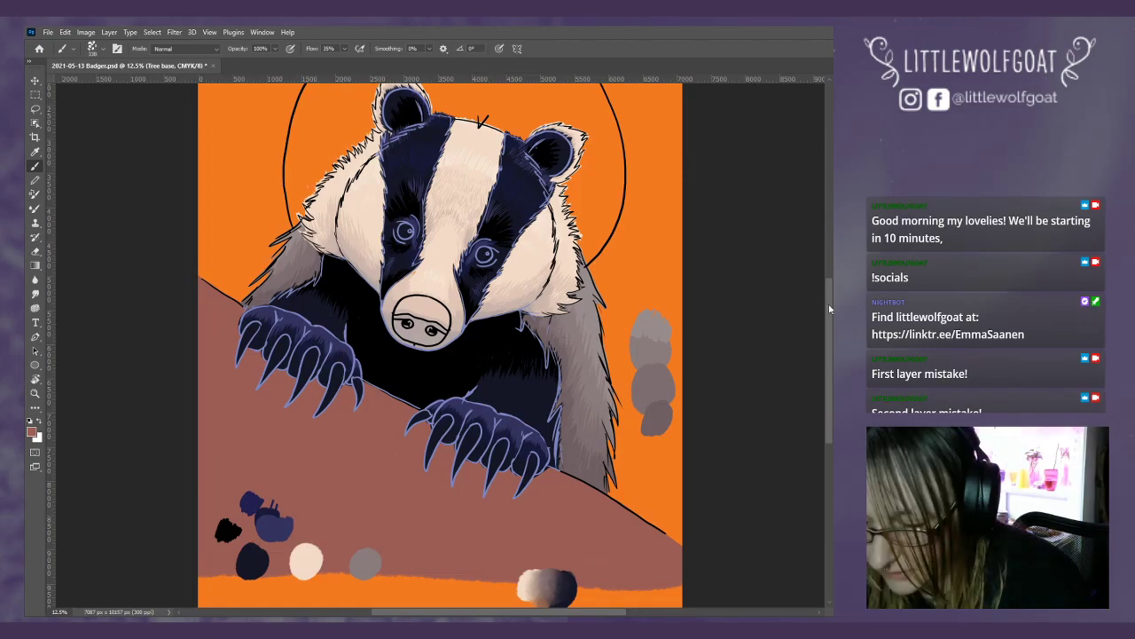
{"action": "left_click_drag", "start_coordinate": [829, 308], "coordinate": [831, 292]}
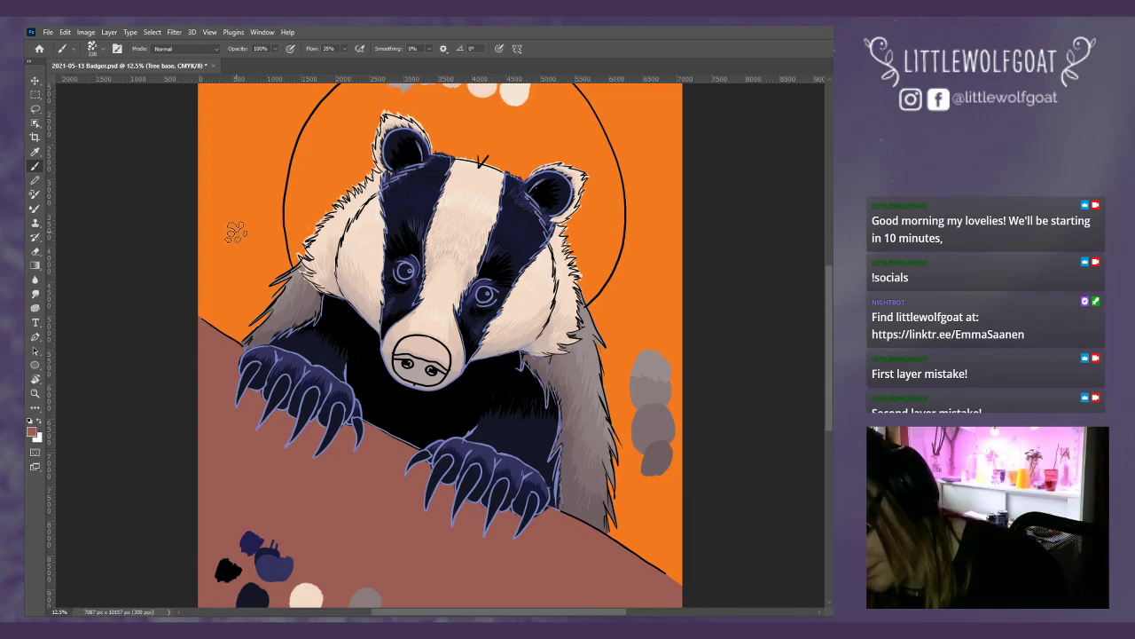
- On the colours layer, dab grey-brown test swatches, shrinking the brush to 72 px
{"action": "key", "text": "alt+bracketright"}
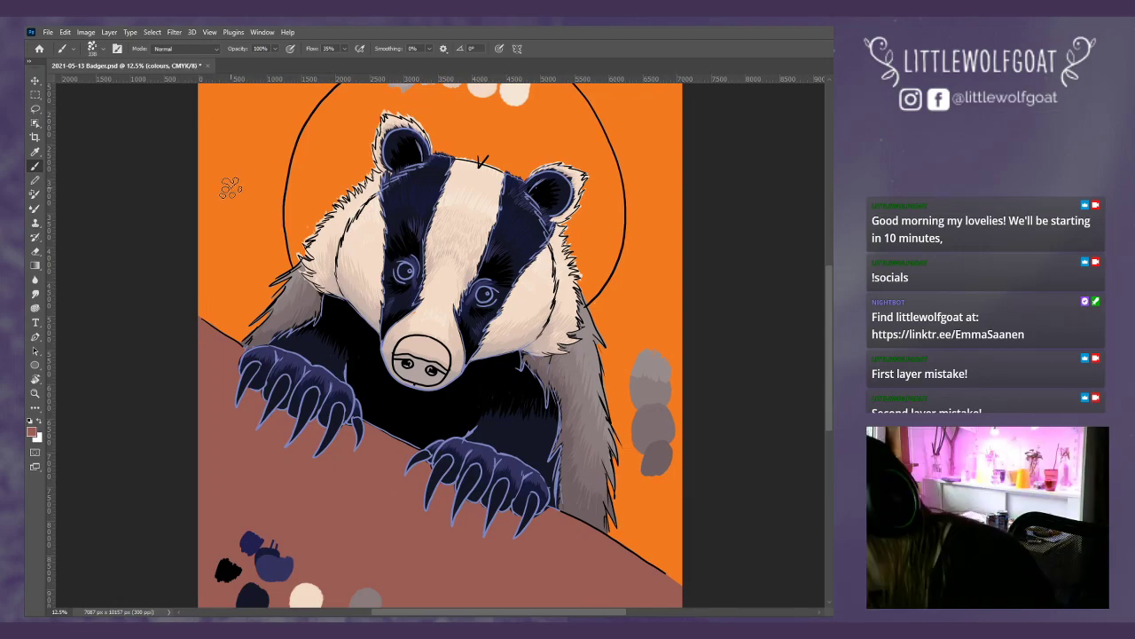
{"action": "left_click", "coordinate": [233, 193]}
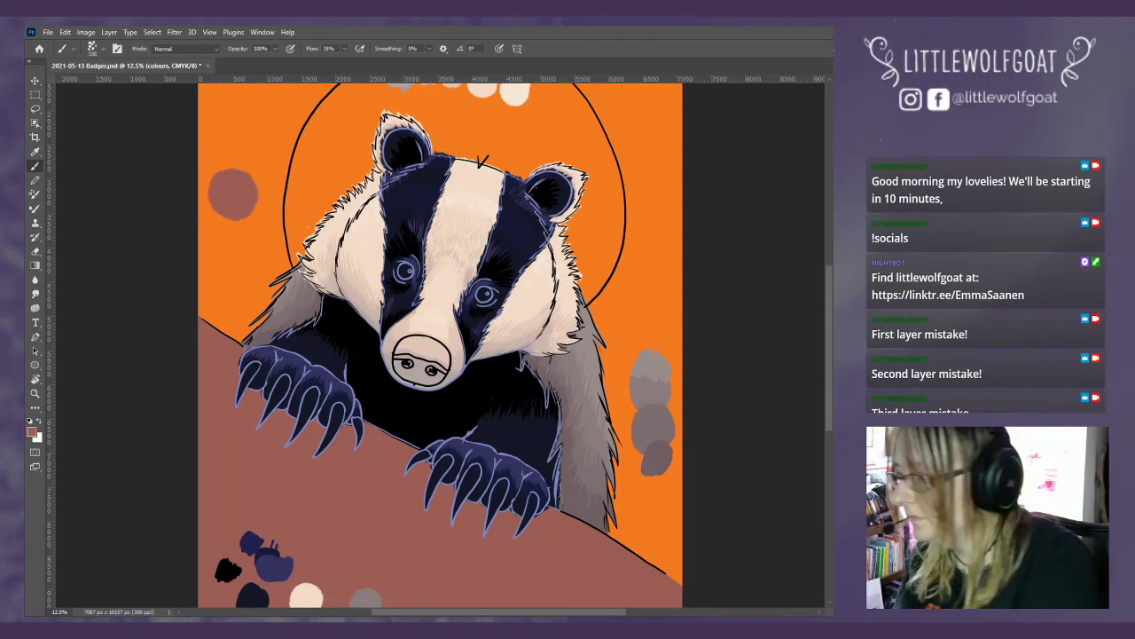
{"action": "key", "text": "alt"}
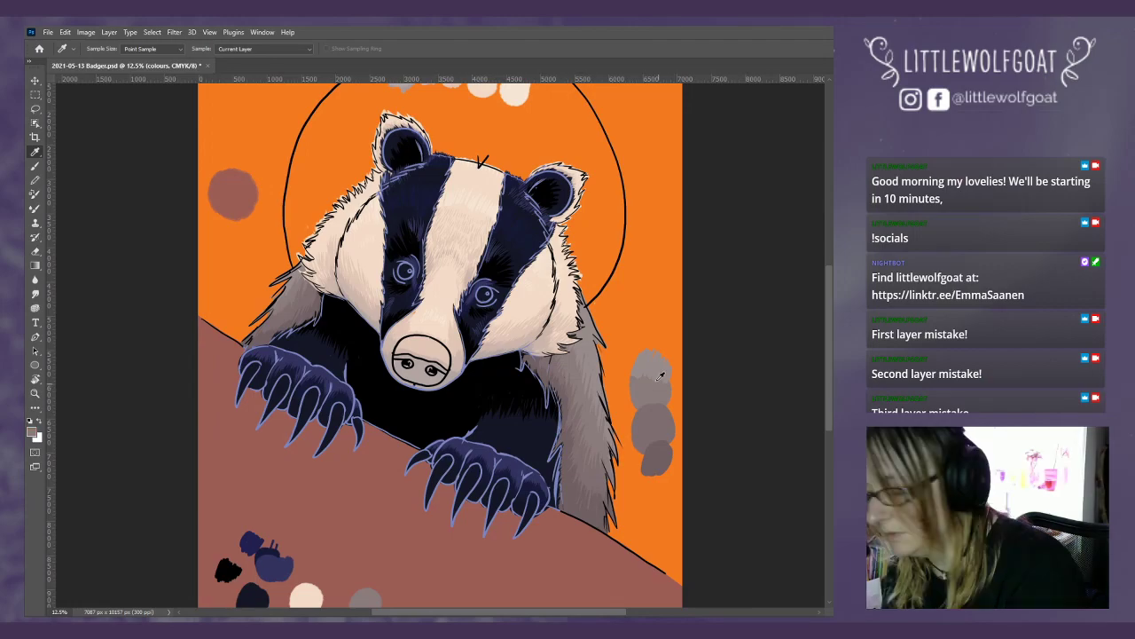
{"action": "left_click", "coordinate": [35, 166]}
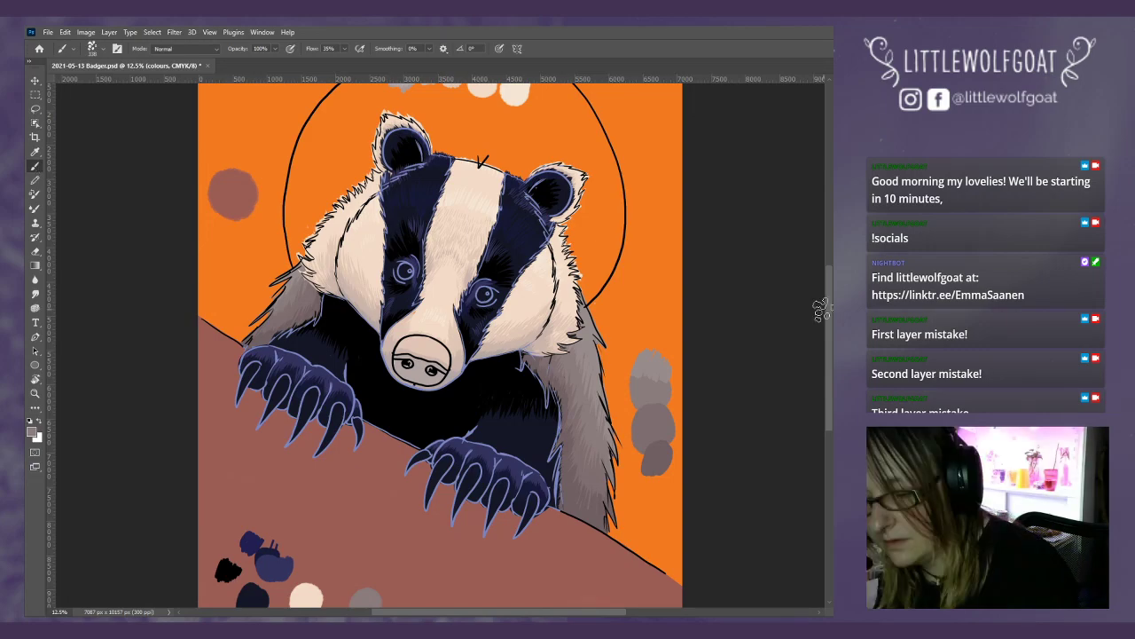
{"action": "scroll", "coordinate": [822, 309], "scroll_direction": "up", "scroll_amount": 2}
{"action": "left_click", "coordinate": [93, 48]}
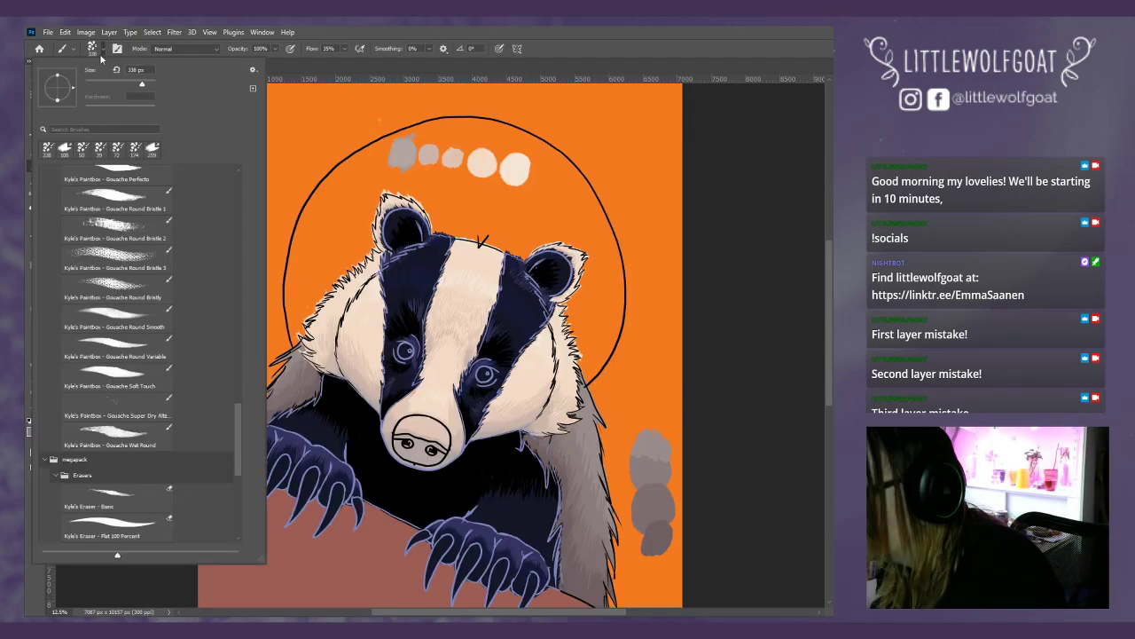
{"action": "left_click", "coordinate": [110, 85]}
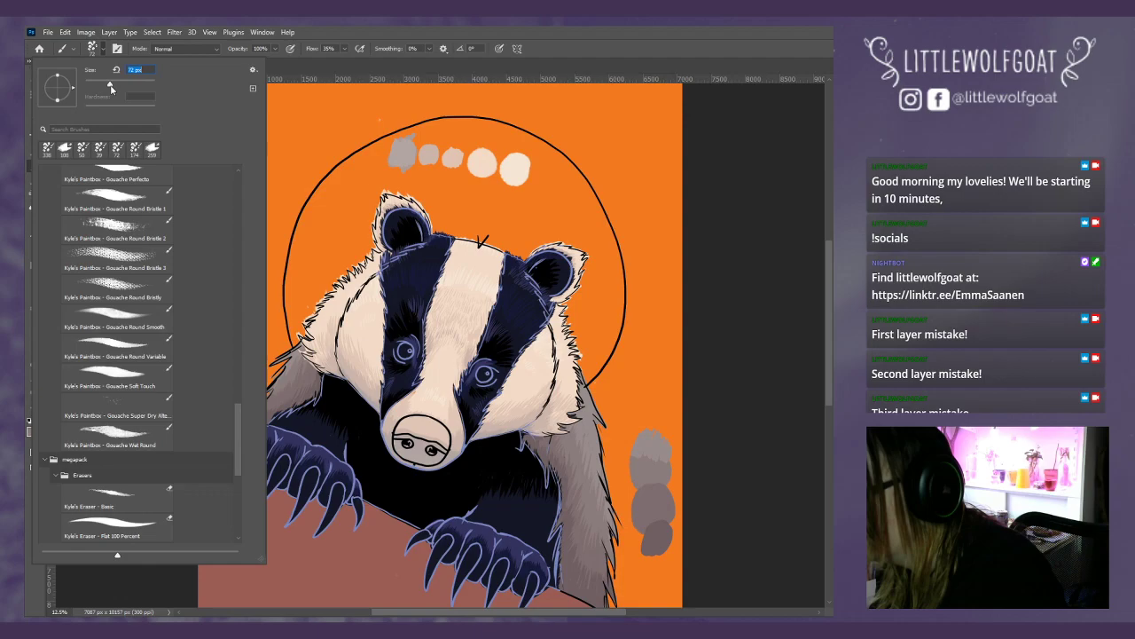
{"action": "left_click", "coordinate": [276, 194]}
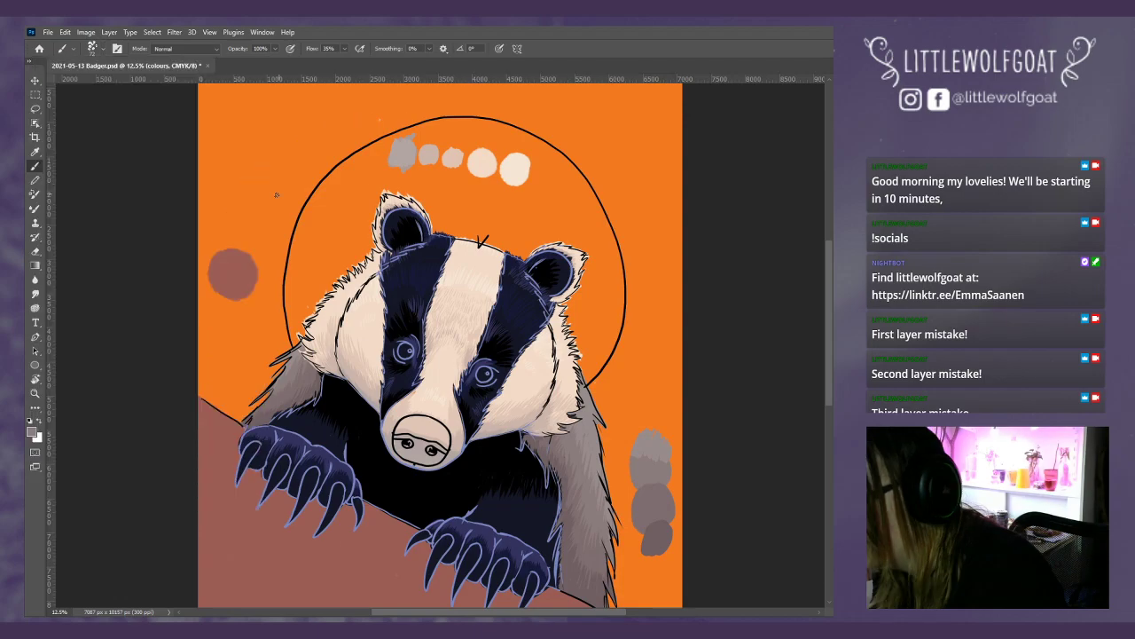
{"action": "left_click", "coordinate": [275, 200]}
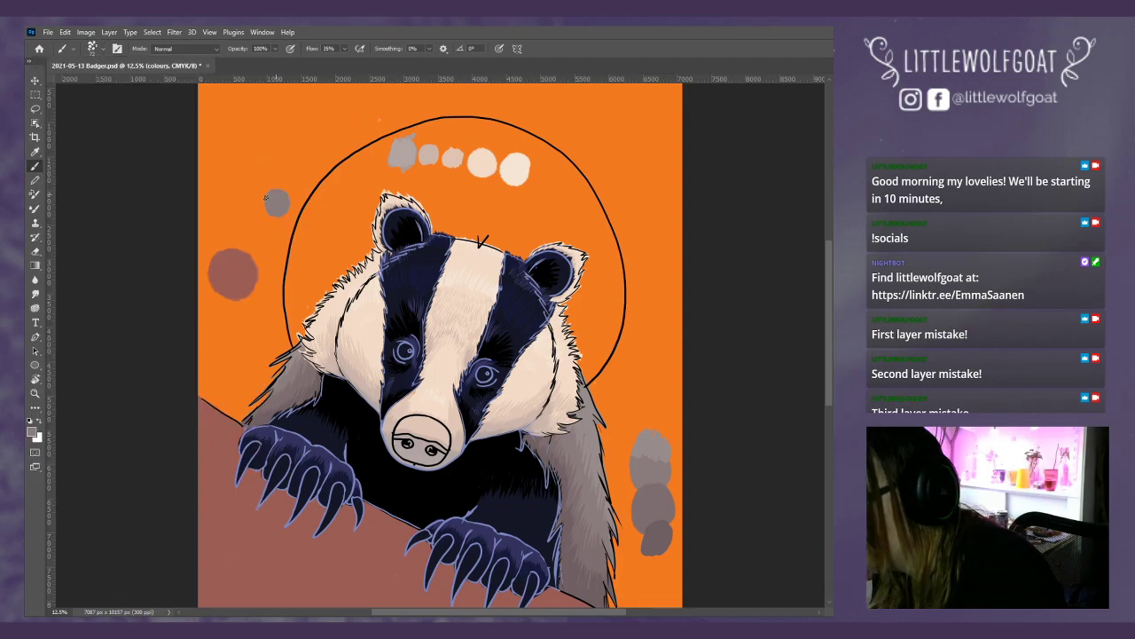
- Add a reddish-brown test dab, smudge it into the grey, and paint a grey-mauve dab at the top left
{"action": "left_click", "coordinate": [36, 152]}
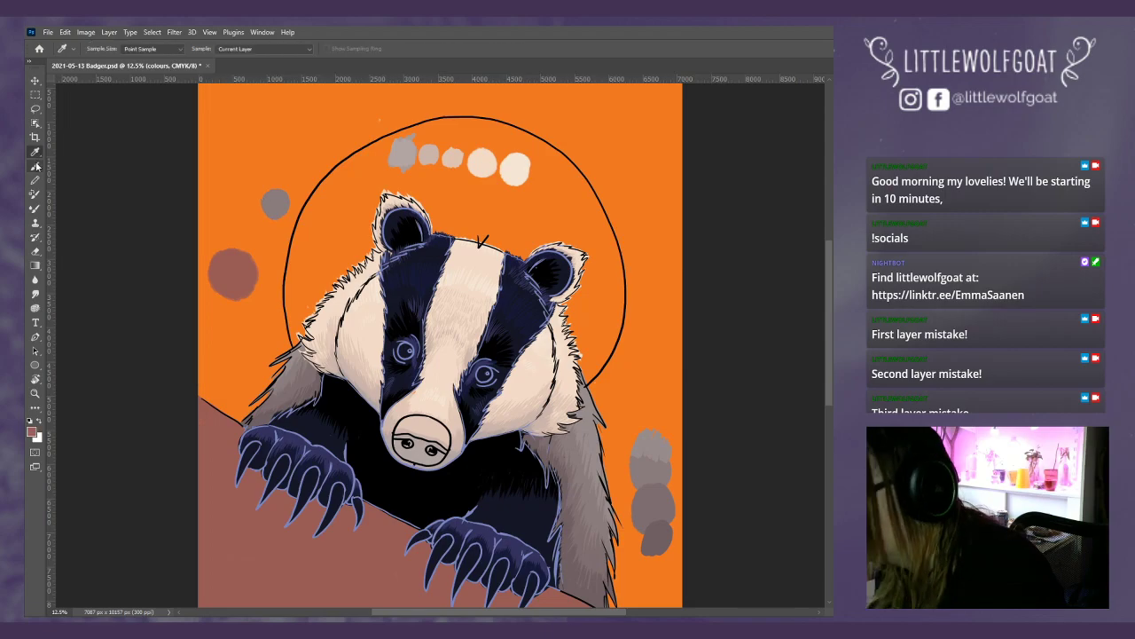
{"action": "left_click", "coordinate": [35, 167]}
{"action": "left_click", "coordinate": [257, 204]}
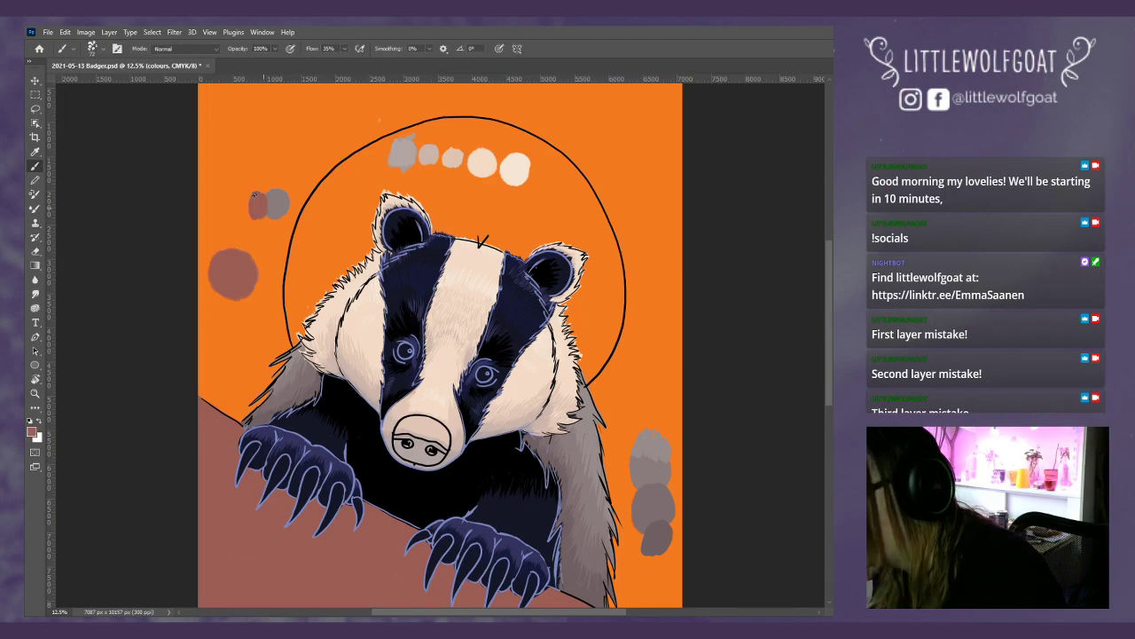
{"action": "left_click_drag", "start_coordinate": [255, 194], "coordinate": [261, 186]}
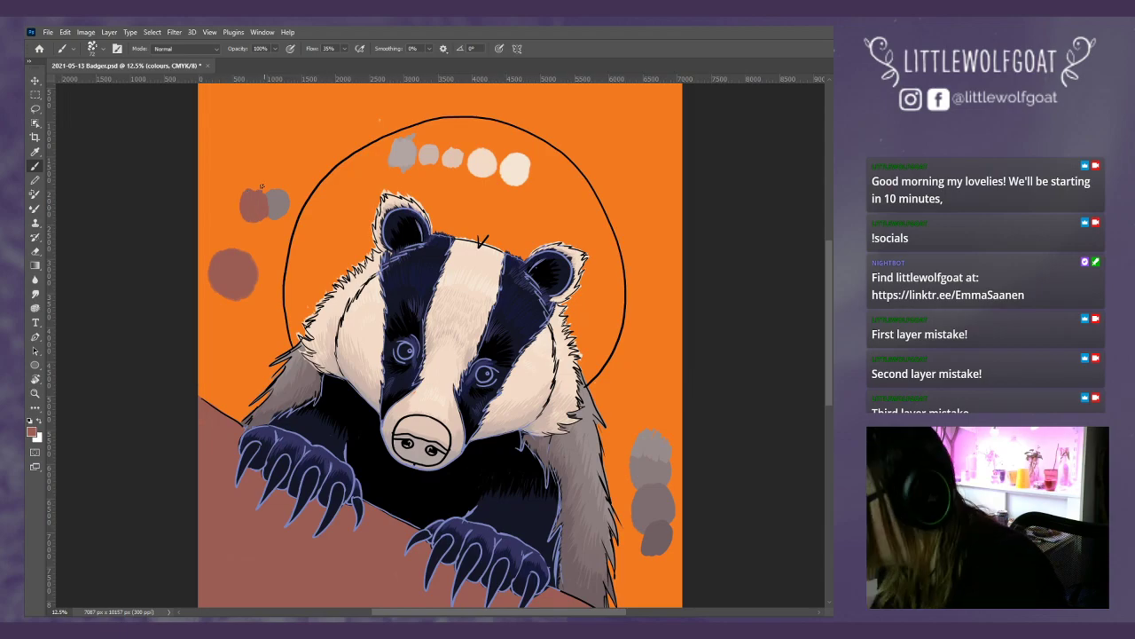
{"action": "left_click", "coordinate": [35, 297]}
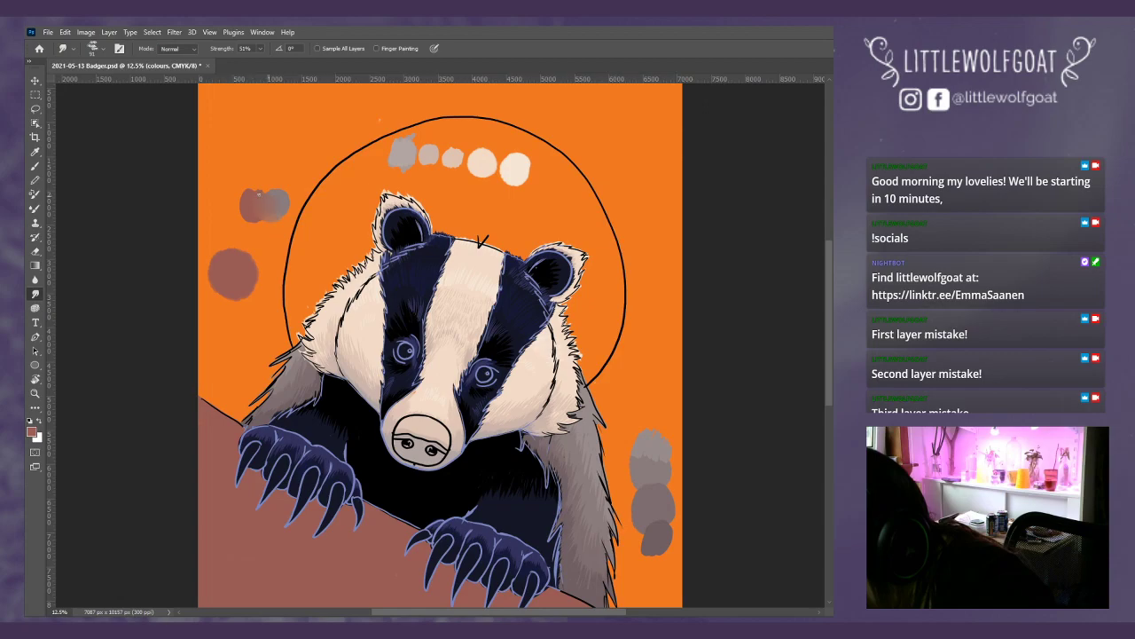
{"action": "left_click", "coordinate": [36, 165]}
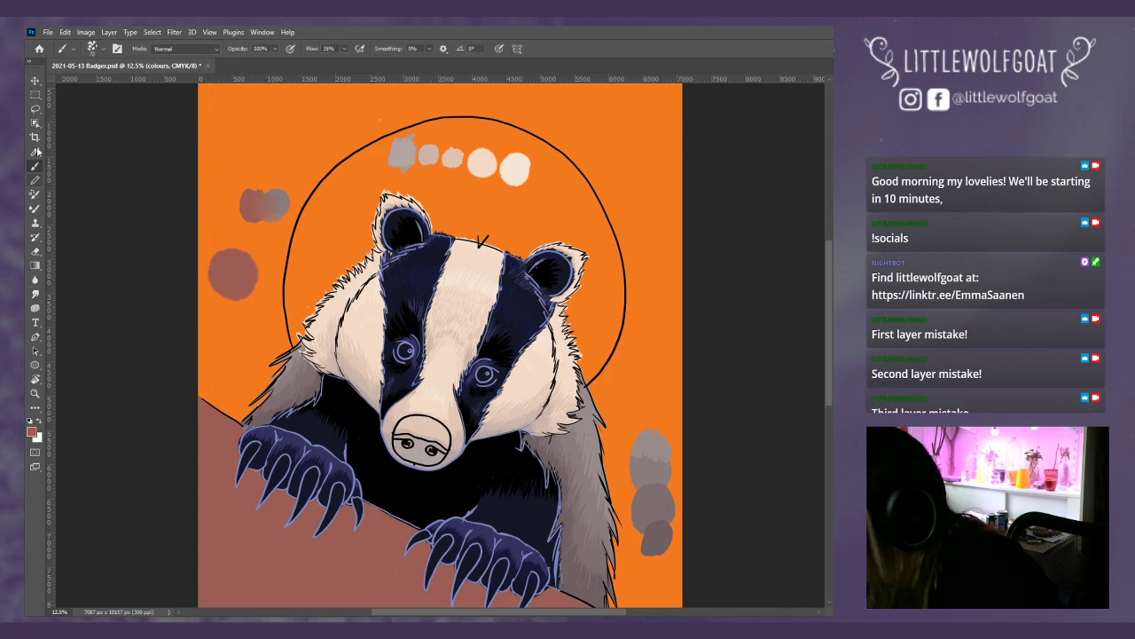
{"action": "left_click", "coordinate": [37, 152]}
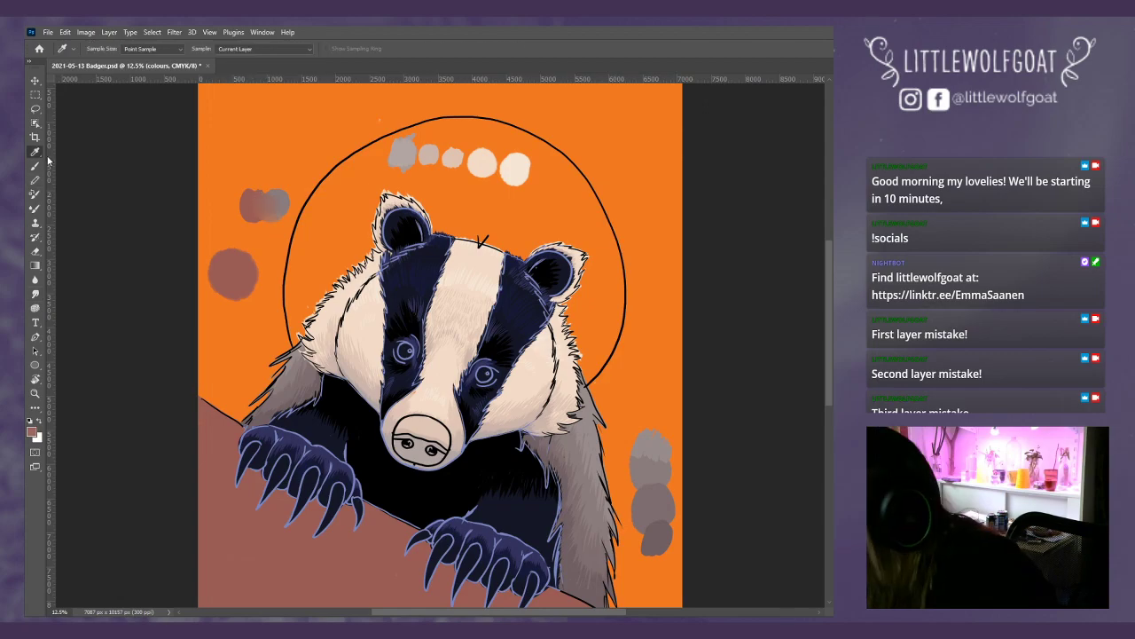
{"action": "left_click", "coordinate": [35, 165]}
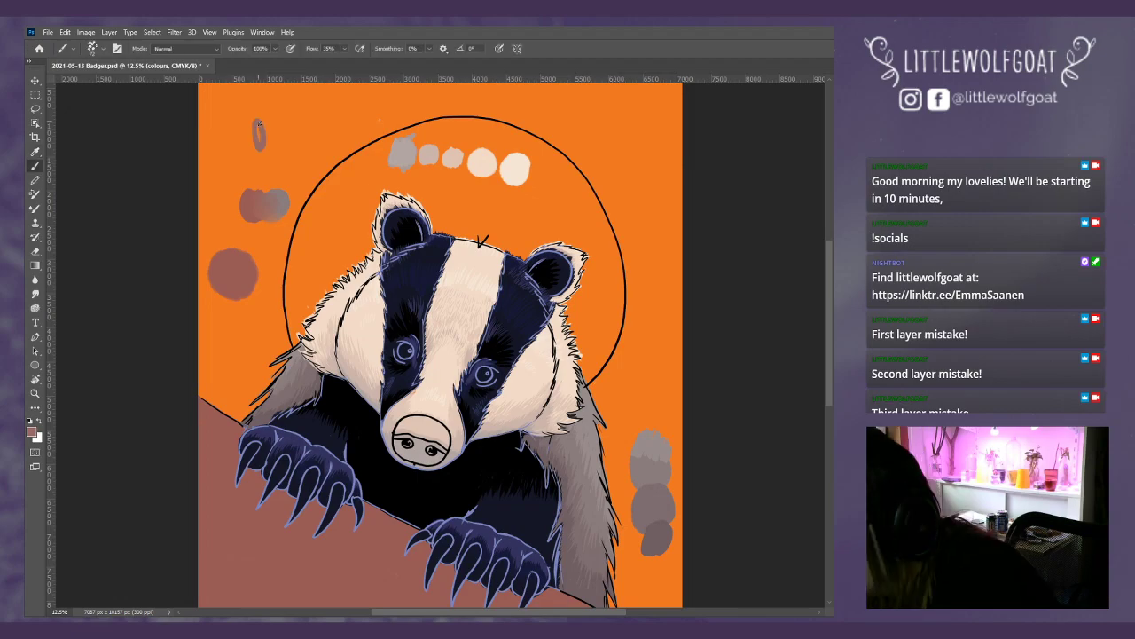
{"action": "left_click_drag", "start_coordinate": [259, 124], "coordinate": [266, 142]}
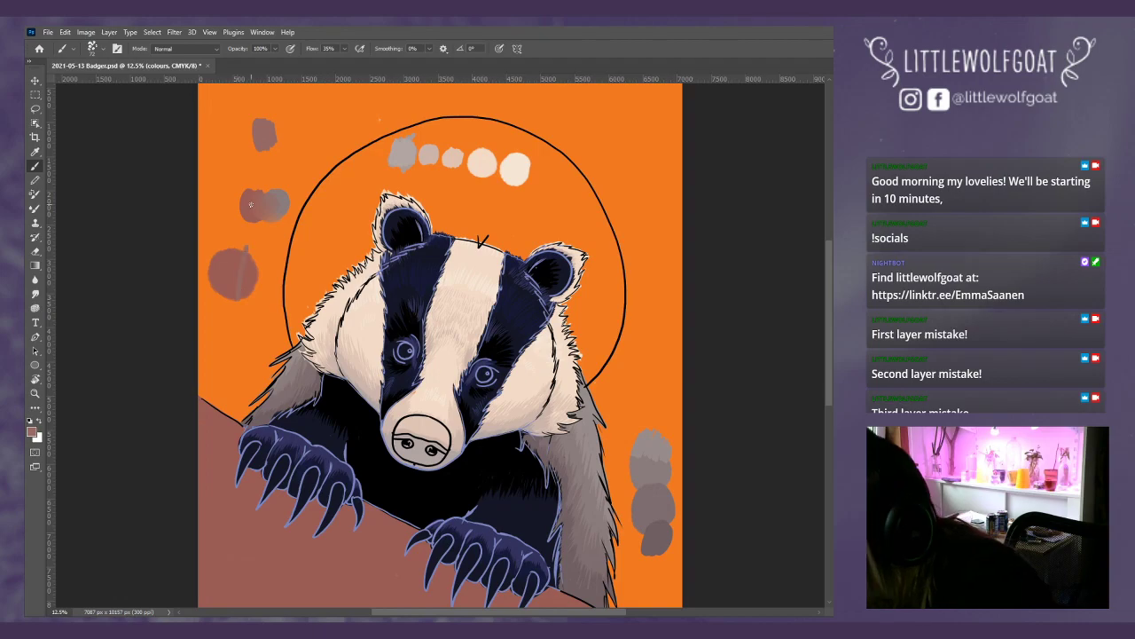
- Undo the last dab, erase the upper-left test dabs, and paint a small mauve dab
{"action": "left_click", "coordinate": [65, 31]}
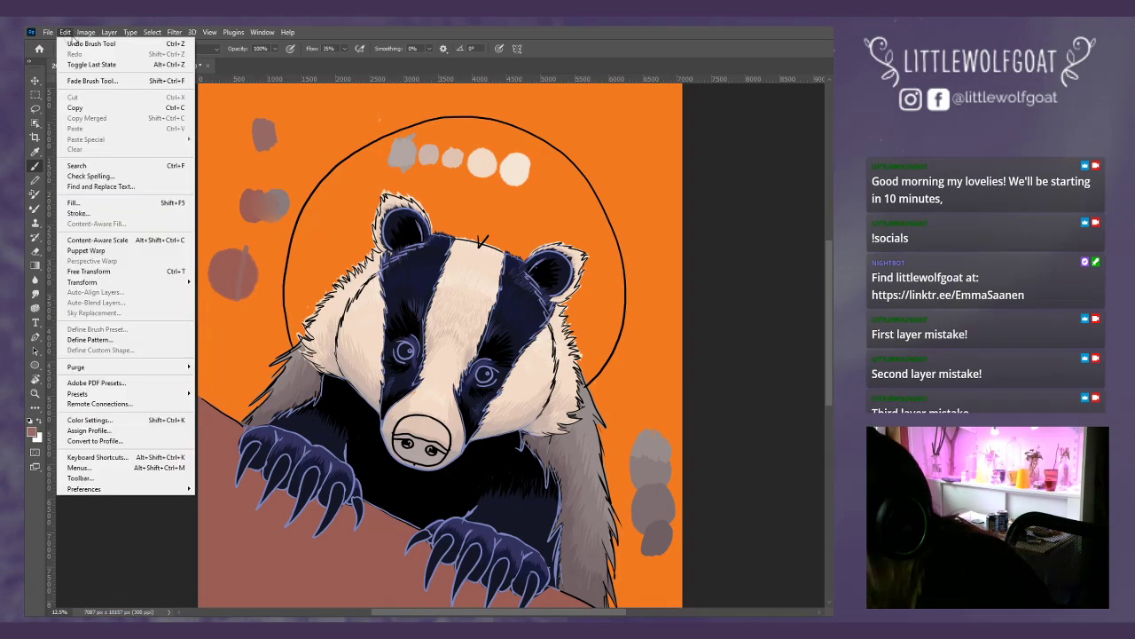
{"action": "left_click", "coordinate": [70, 42]}
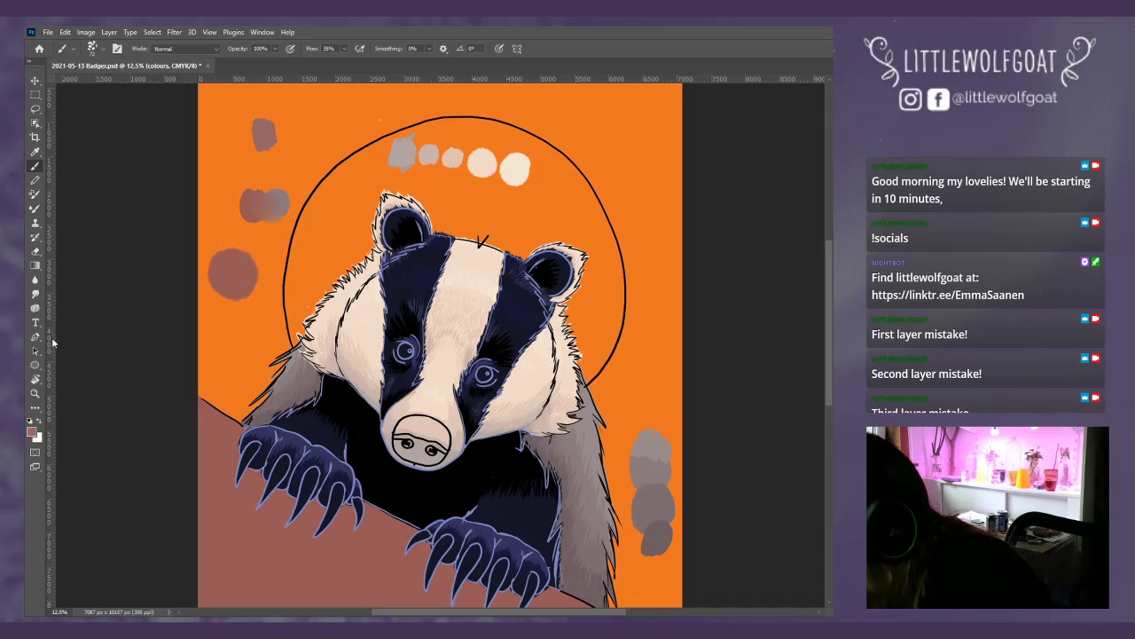
{"action": "left_click", "coordinate": [35, 252]}
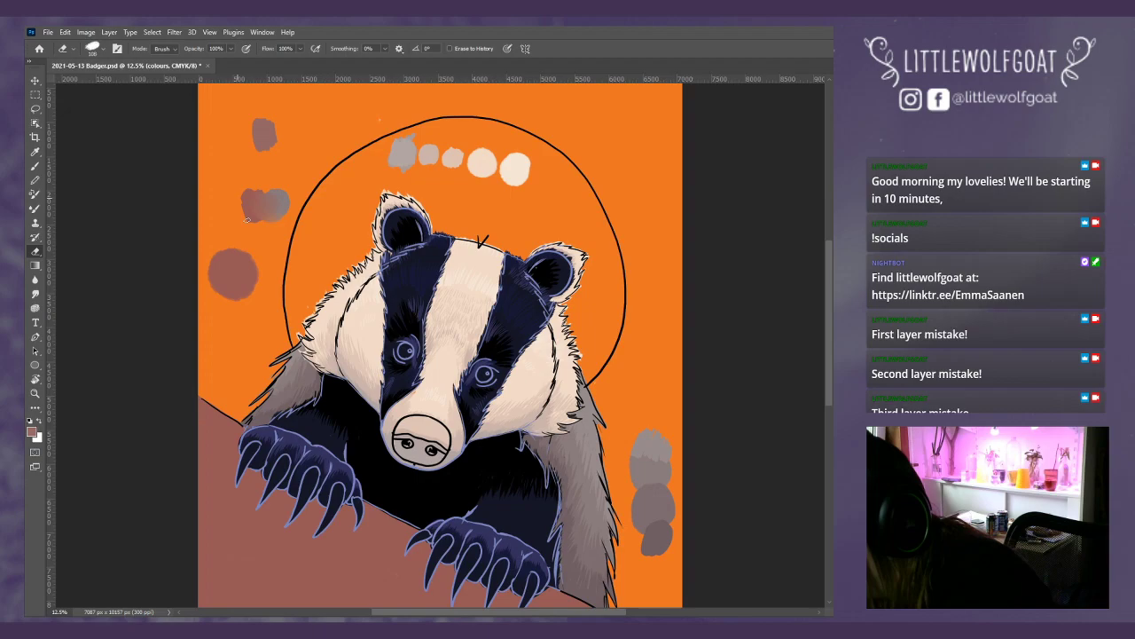
{"action": "left_click_drag", "start_coordinate": [247, 220], "coordinate": [293, 205]}
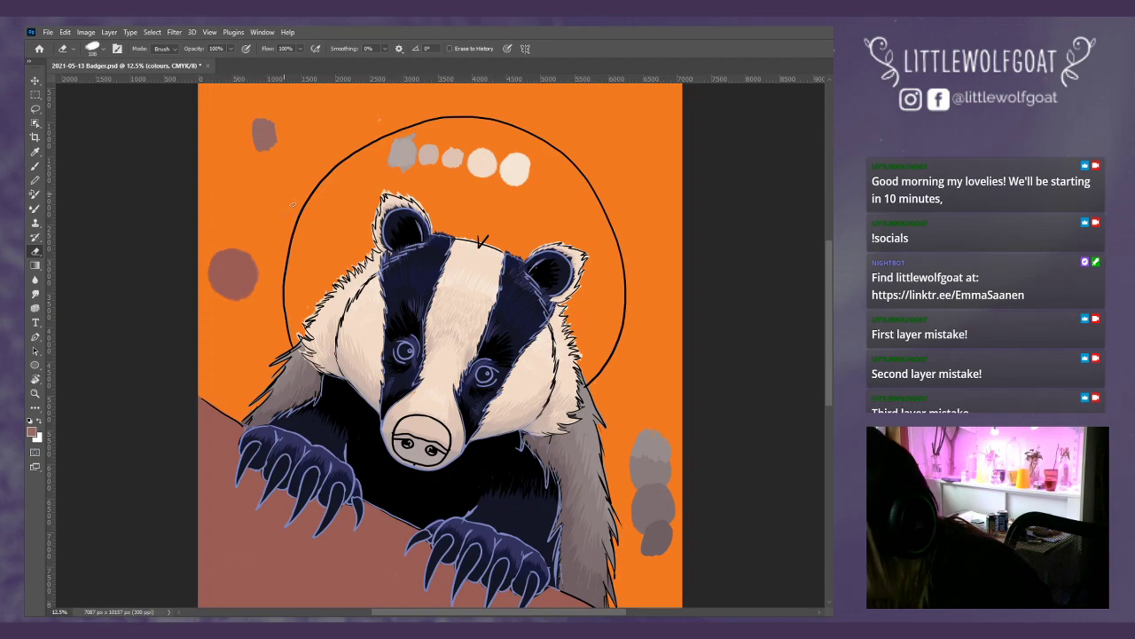
{"action": "left_click_drag", "start_coordinate": [271, 146], "coordinate": [257, 133]}
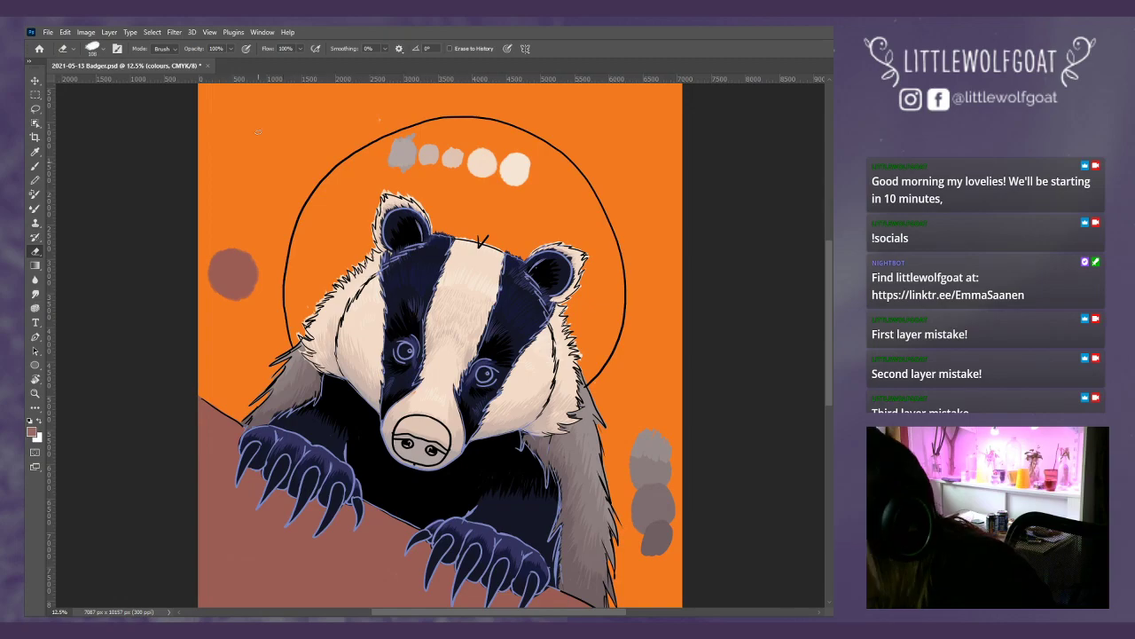
{"action": "key", "text": "b"}
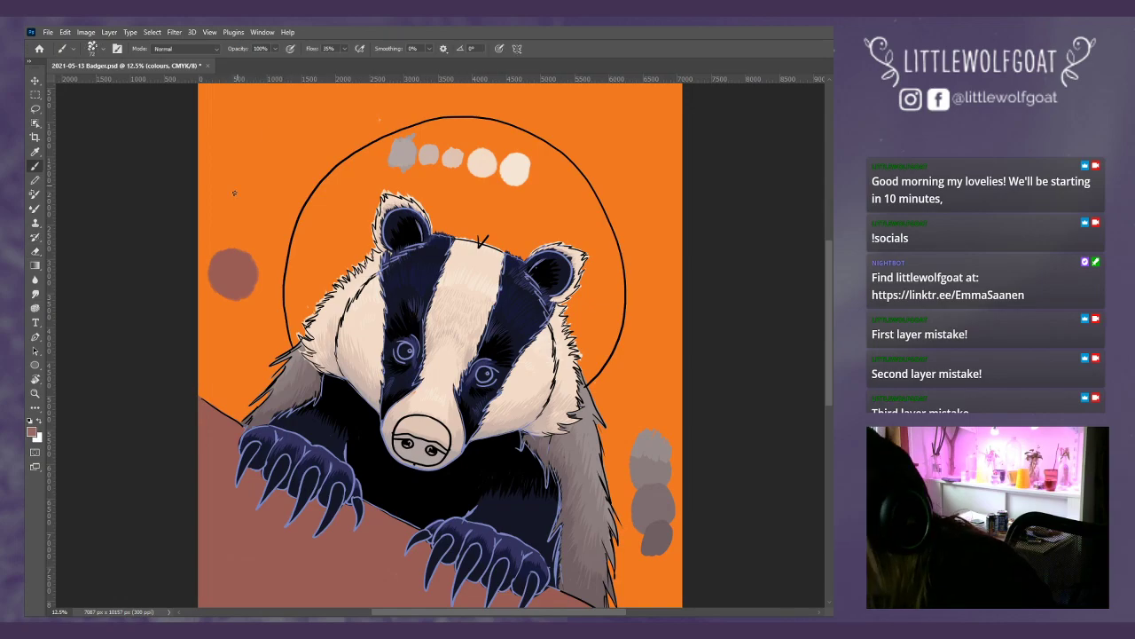
{"action": "left_click_drag", "start_coordinate": [234, 193], "coordinate": [247, 201]}
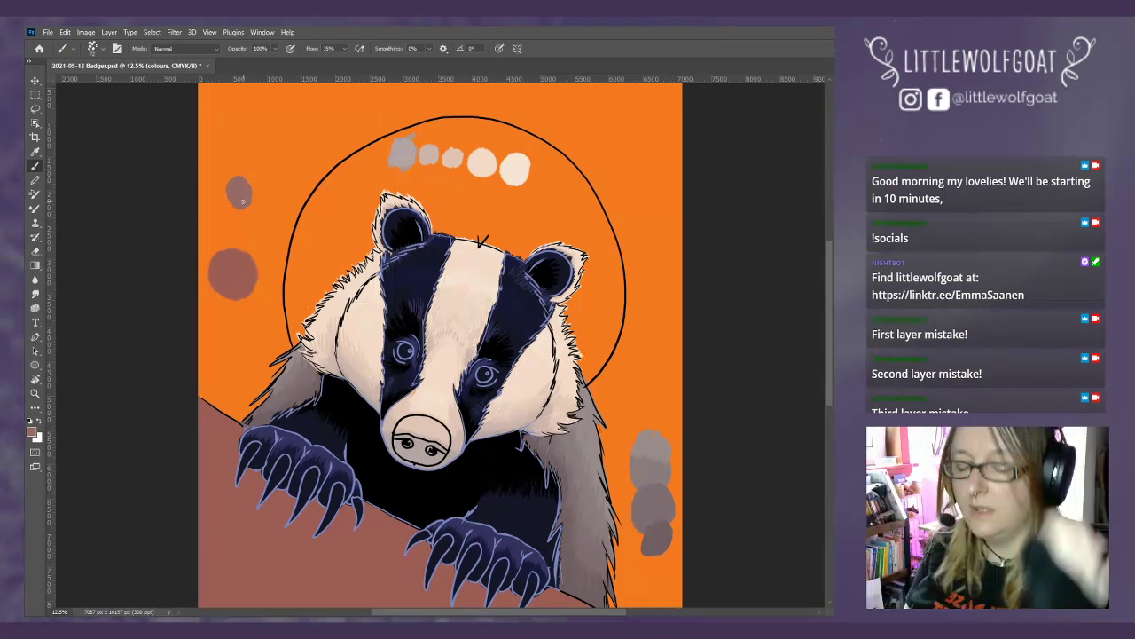
- Paint two trial light wood-grain strokes across the log
{"action": "scroll", "coordinate": [242, 201], "scroll_direction": "down", "scroll_amount": 3}
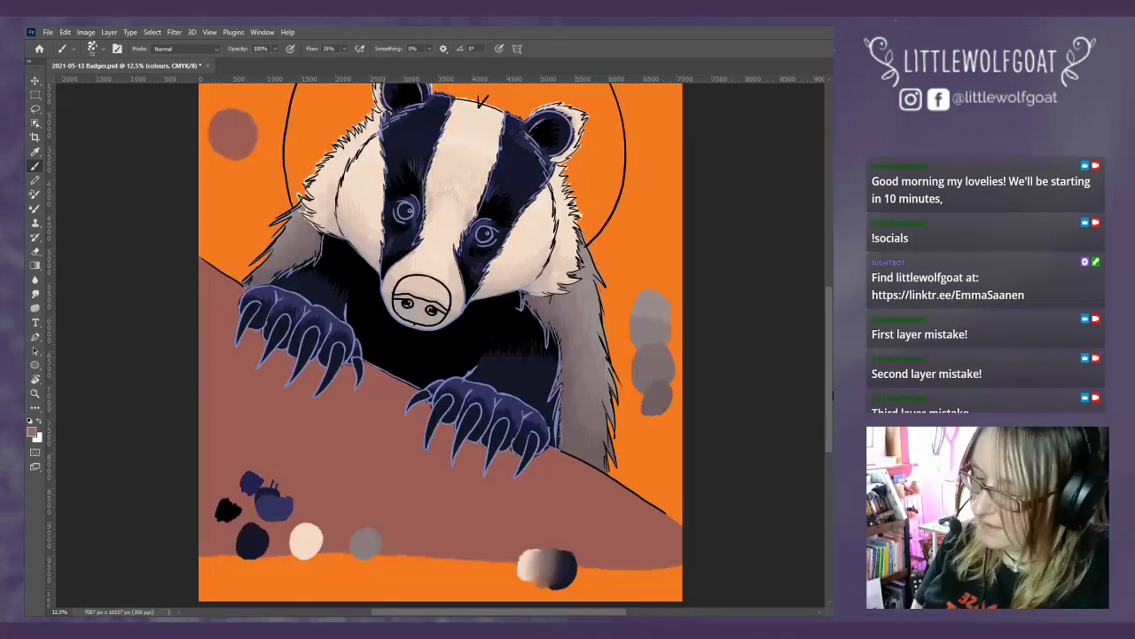
{"action": "scroll", "coordinate": [823, 371], "scroll_direction": "down", "scroll_amount": 1}
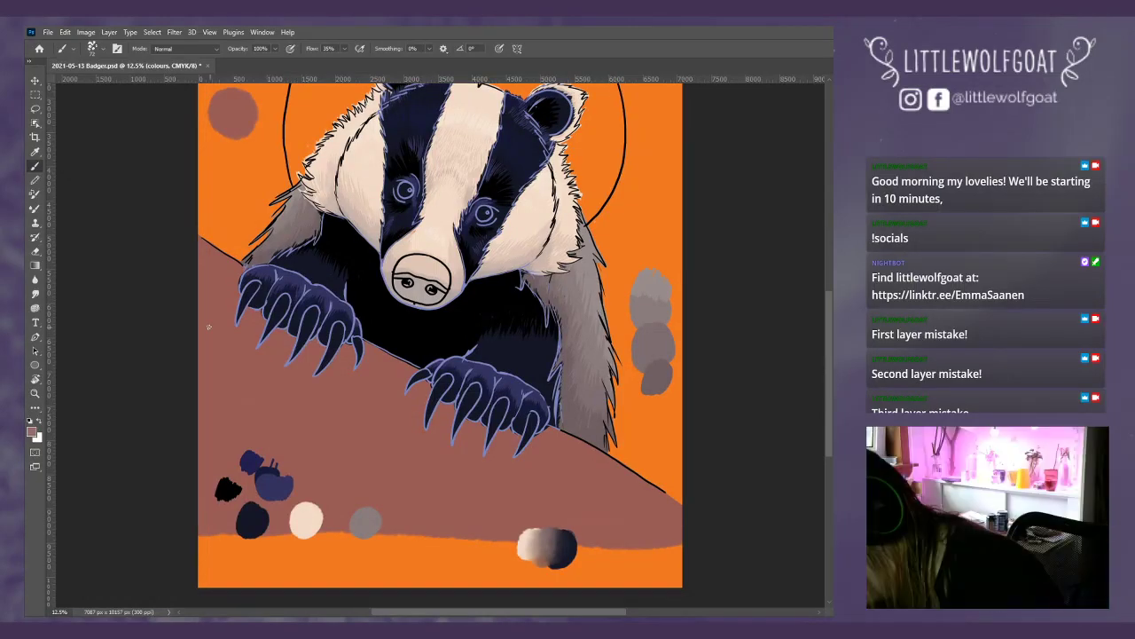
{"action": "left_click_drag", "start_coordinate": [208, 328], "coordinate": [309, 393]}
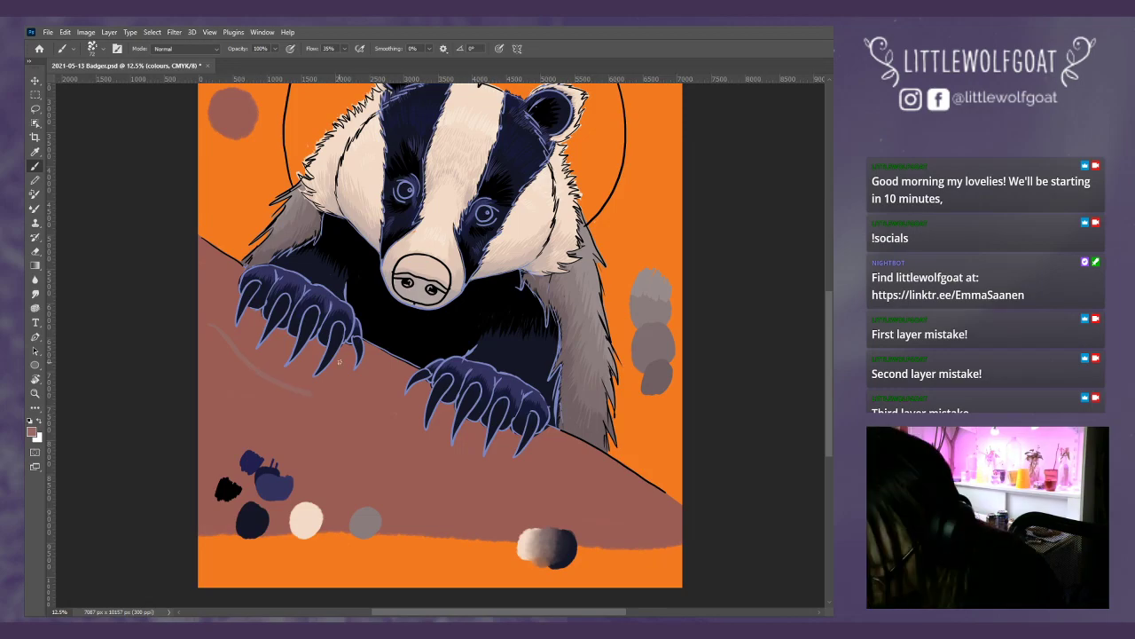
{"action": "left_click_drag", "start_coordinate": [339, 361], "coordinate": [508, 444]}
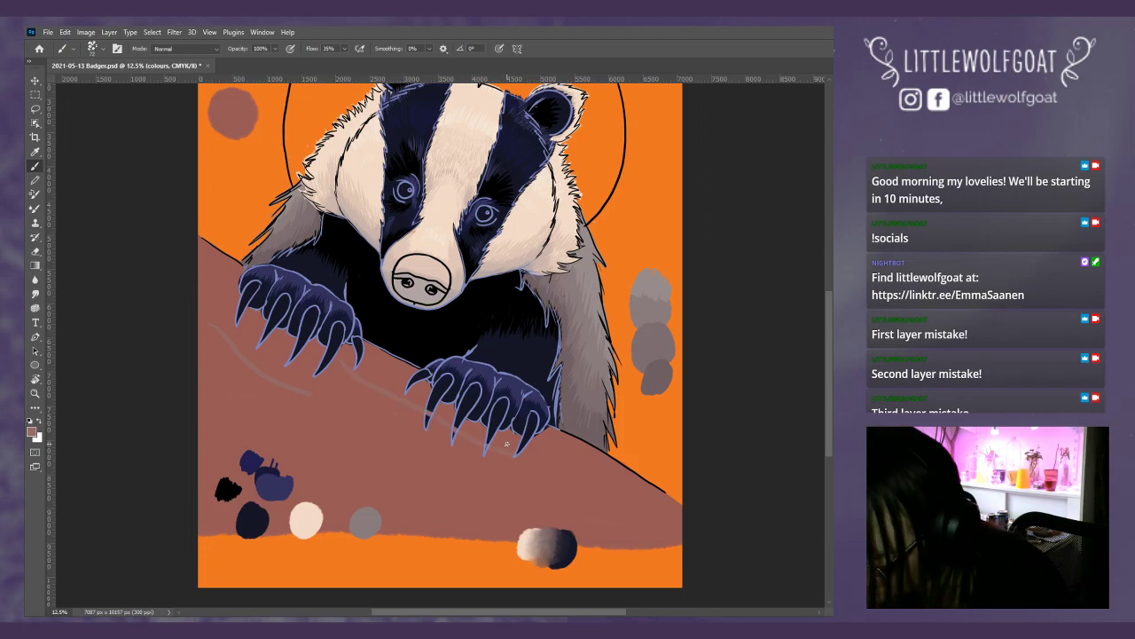
- Undo the trial grain strokes and switch to the Tree base layer
{"action": "left_click", "coordinate": [65, 32]}
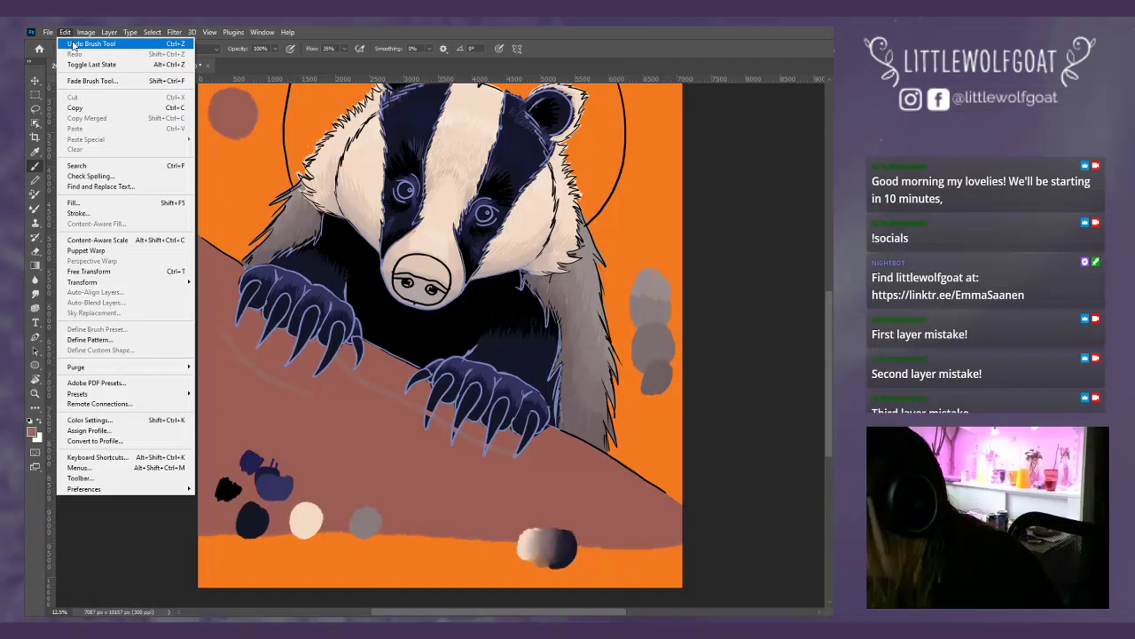
{"action": "left_click", "coordinate": [74, 44]}
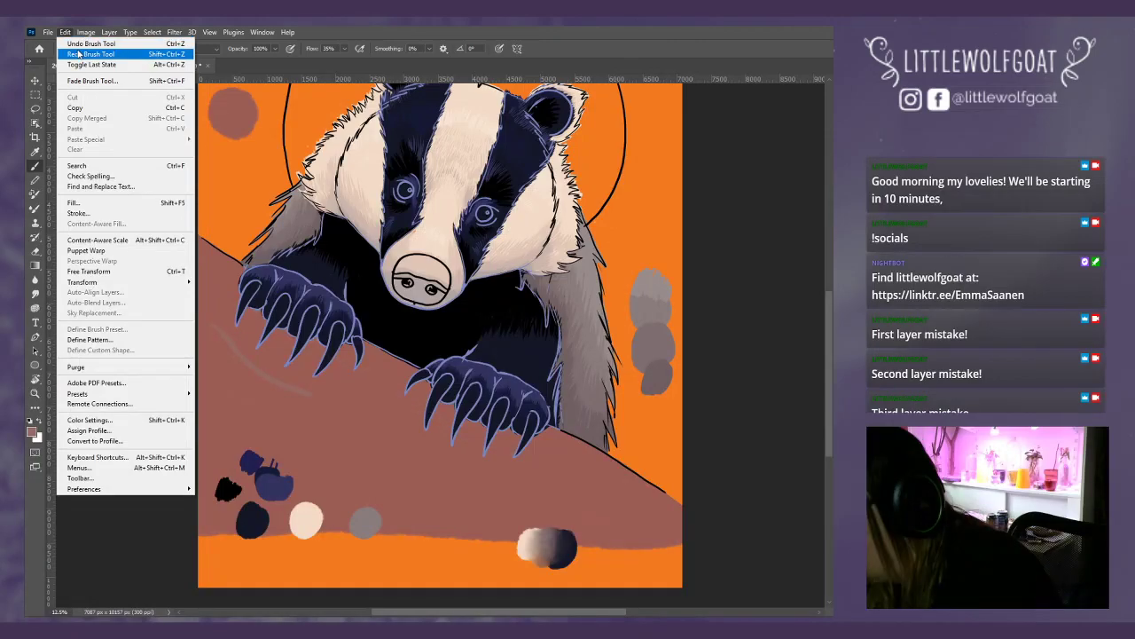
{"action": "left_click", "coordinate": [78, 54]}
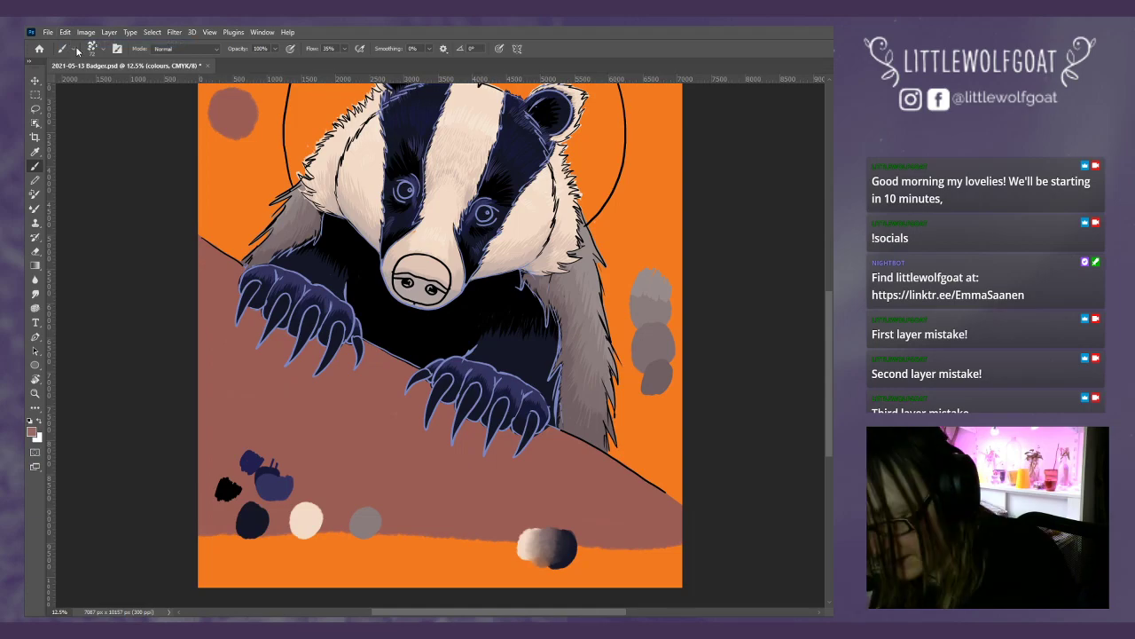
{"action": "key", "text": "alt+bracketleft"}
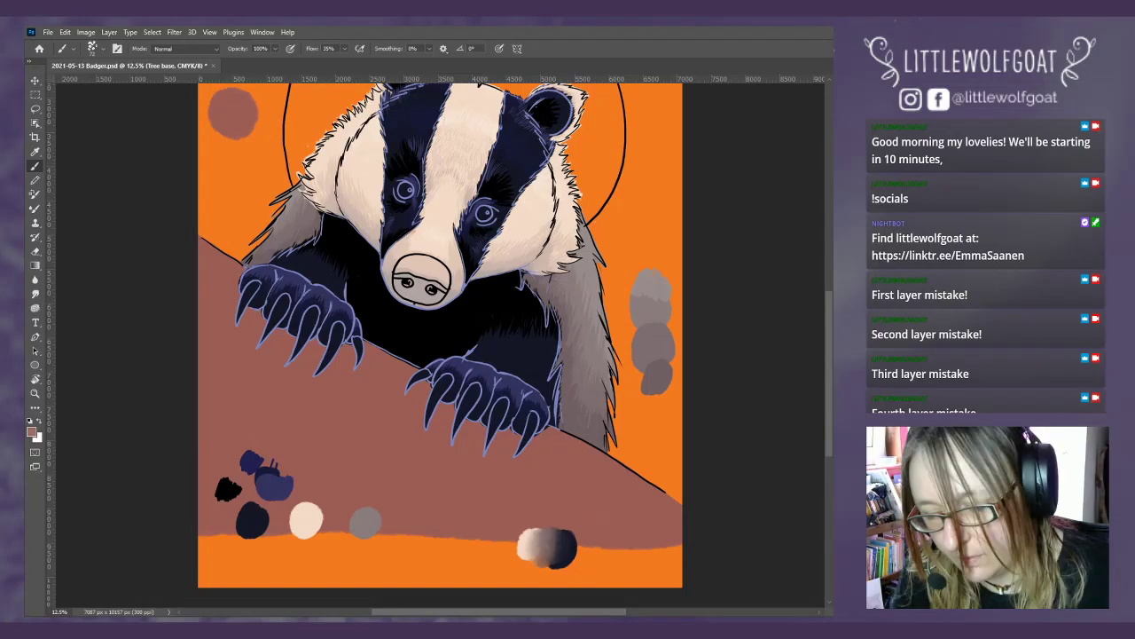
- Duplicate the Tree base layer as a new layer named 'Tree dark 1'
{"action": "key", "text": "ctrl+alt+j"}
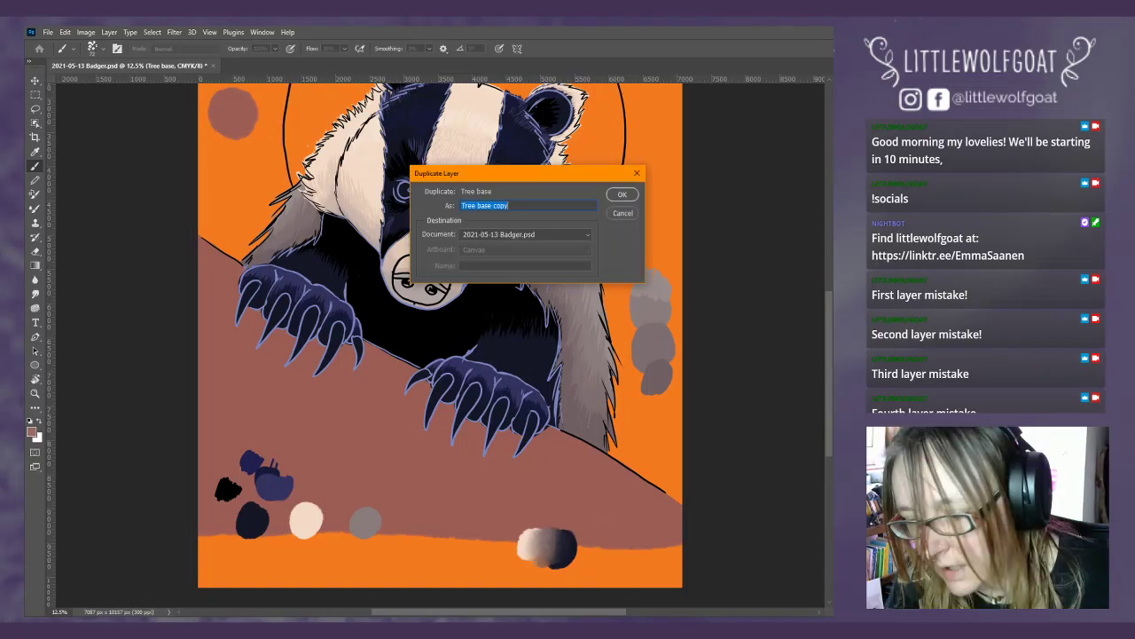
{"action": "left_click", "coordinate": [517, 205]}
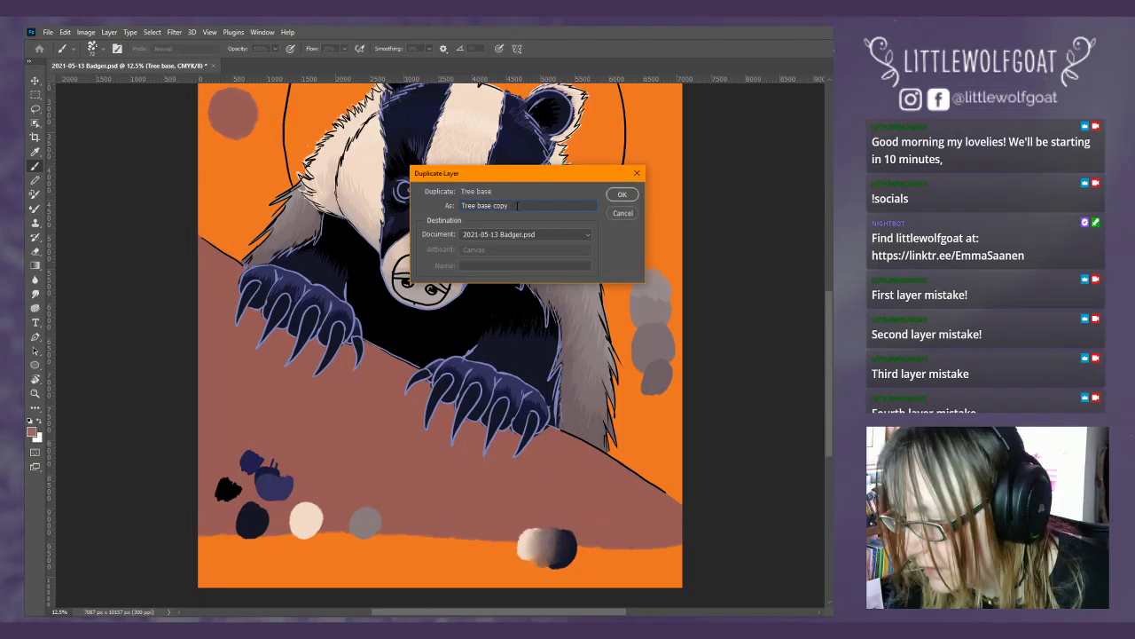
{"action": "key", "text": "ctrl+BackSpace"}
{"action": "key", "text": "ctrl+BackSpace"}
{"action": "type", "text": "dar"}
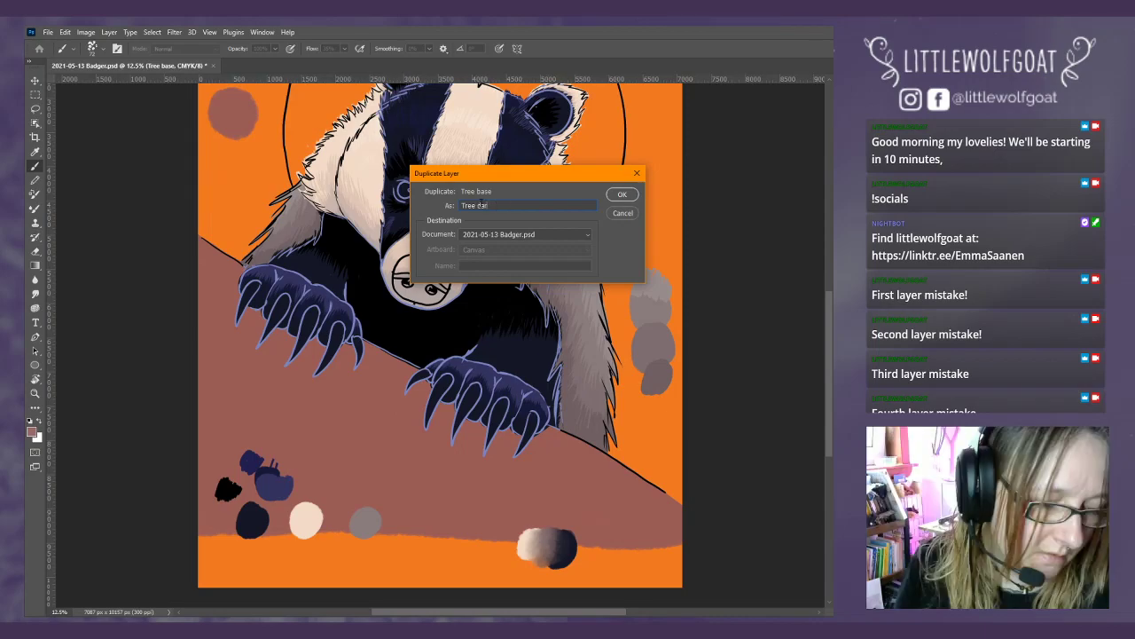
{"action": "type", "text": "k 1"}
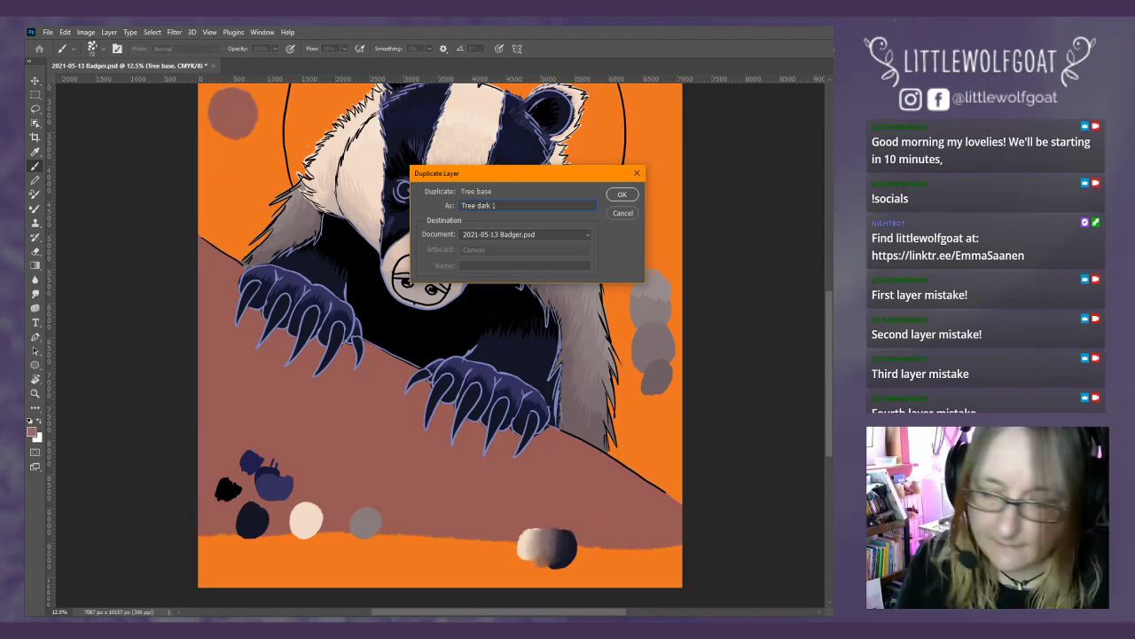
{"action": "key", "text": "Return"}
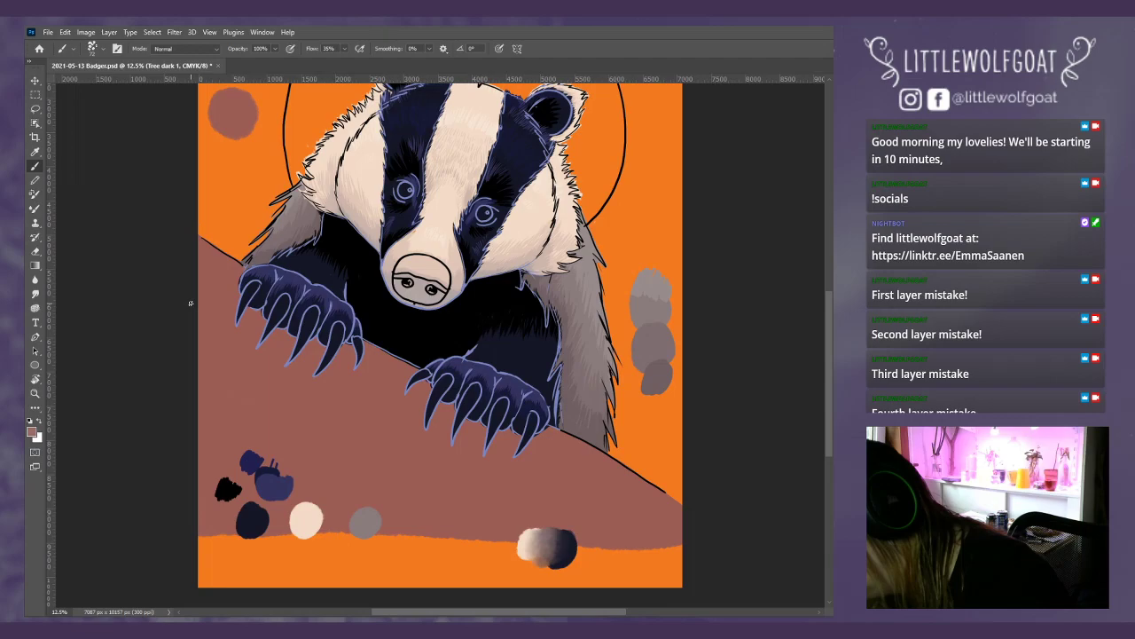
- Paint two light diagonal grain strokes on the log, then hide the swatch blobs and dark fur layers
{"action": "left_click_drag", "start_coordinate": [190, 304], "coordinate": [395, 466]}
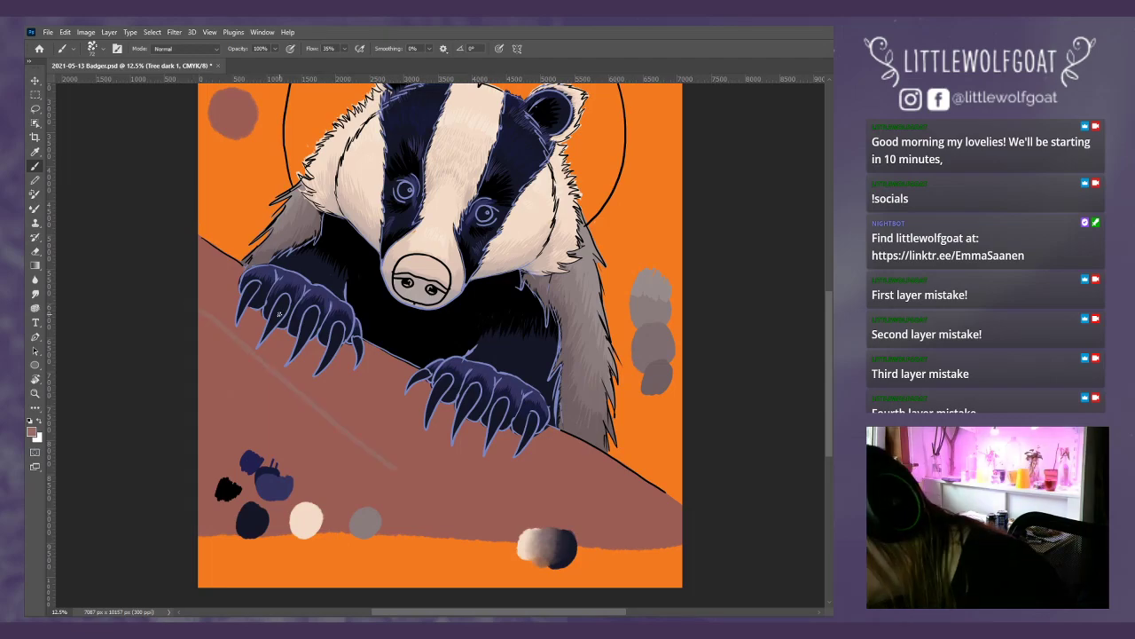
{"action": "mouse_move", "coordinate": [278, 314]}
{"action": "left_mouse_down"}
{"action": "mouse_move", "coordinate": [502, 468]}
{"action": "mouse_move", "coordinate": [639, 484]}
{"action": "left_mouse_up"}
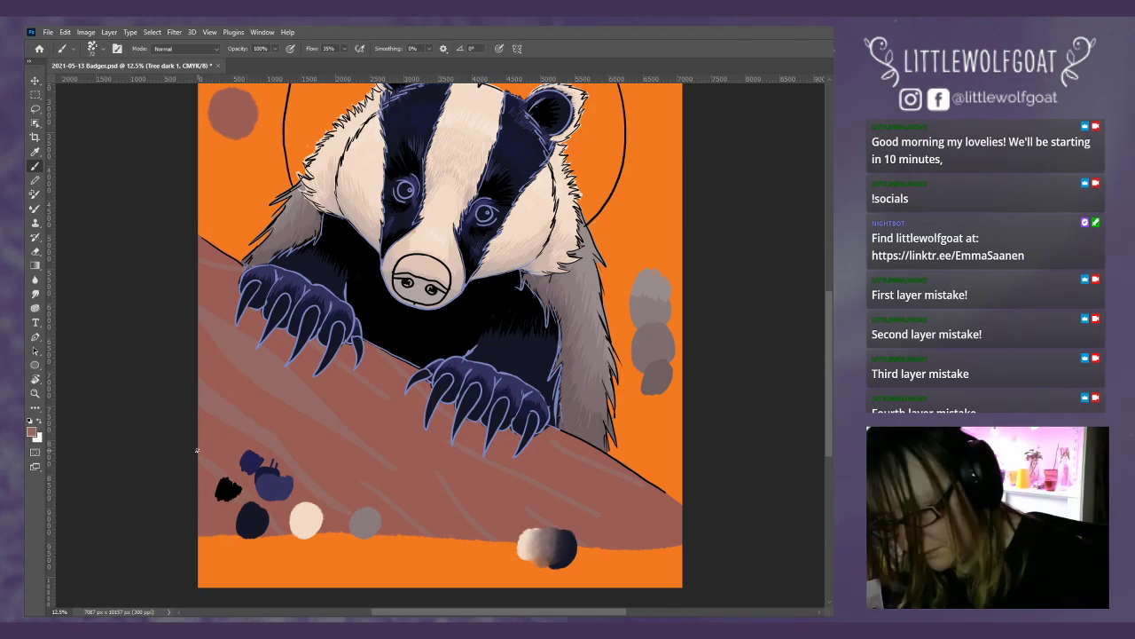
{"action": "key", "text": "ctrl+z"}
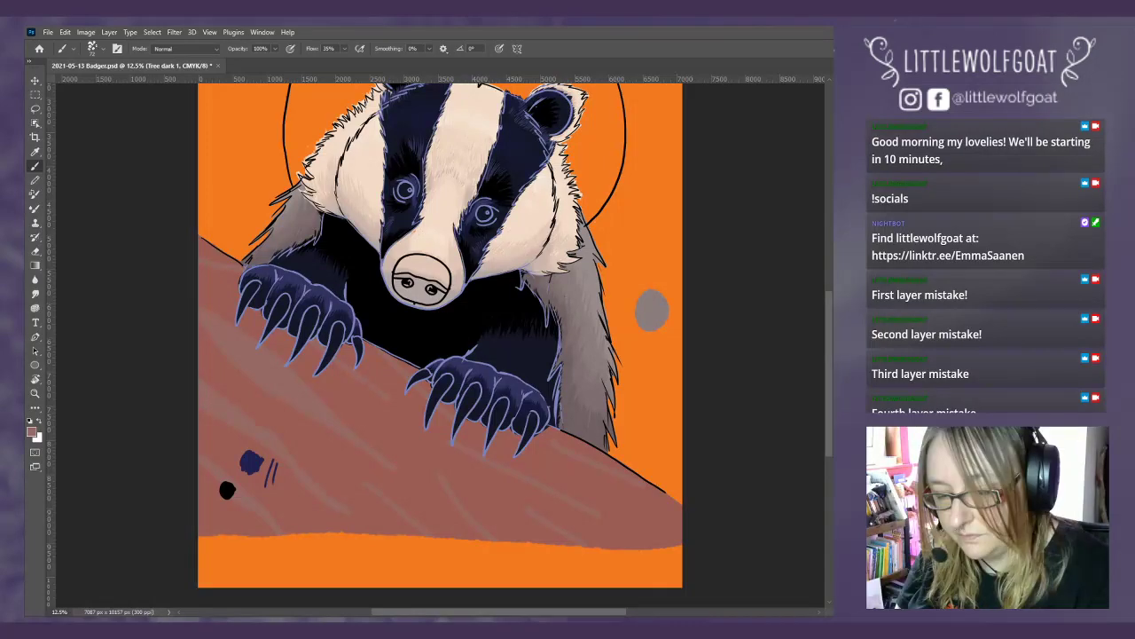
{"action": "key", "text": "ctrl+z"}
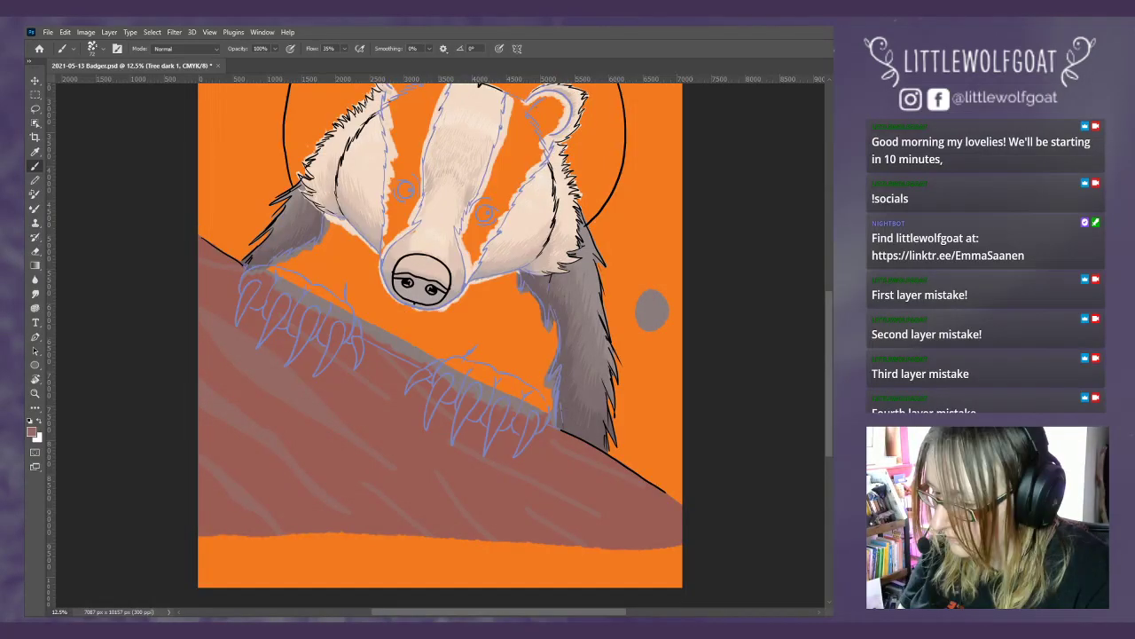
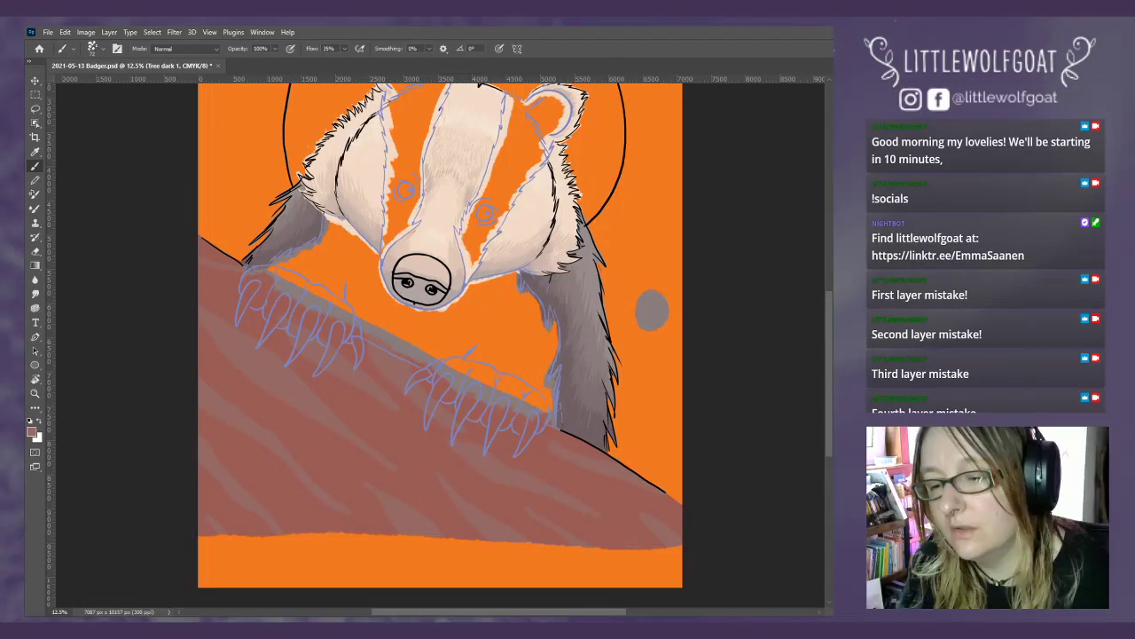
- Duplicate the Tree dark 1 layer as 'Tree dark 2', then select the colours layer
{"action": "key", "text": "ctrl+alt+j"}
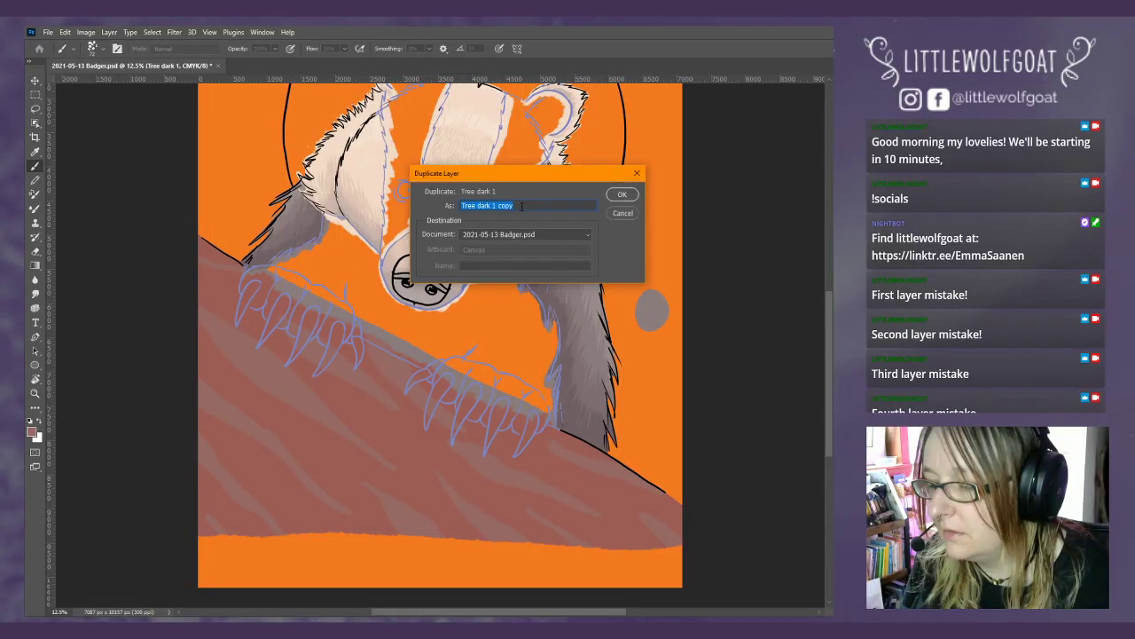
{"action": "left_click_drag", "start_coordinate": [522, 206], "coordinate": [493, 206]}
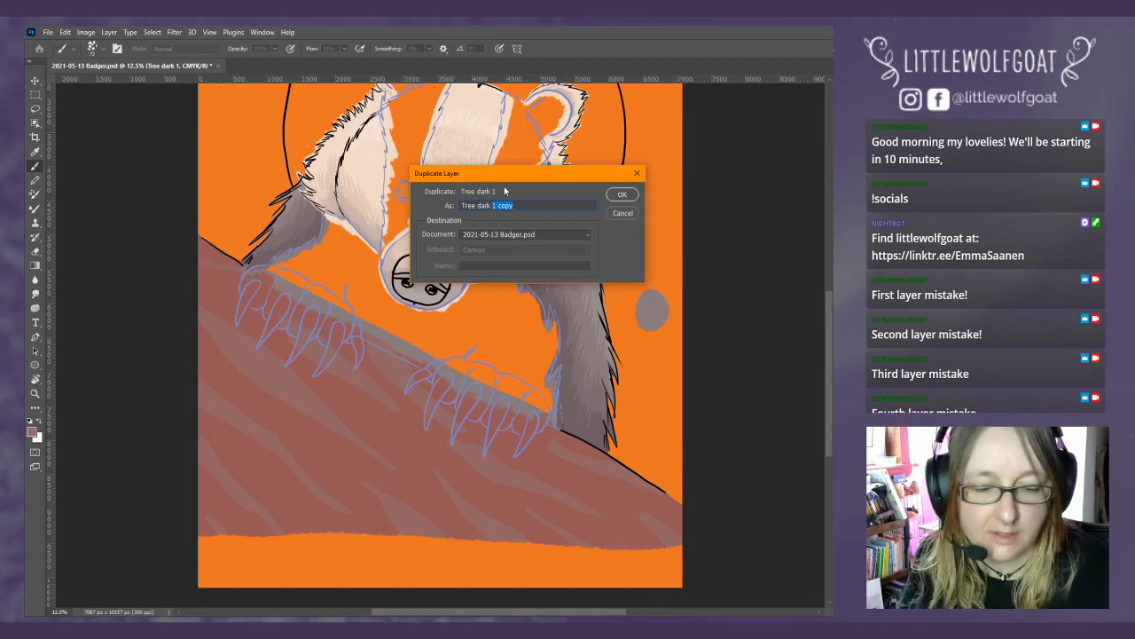
{"action": "type", "text": "2"}
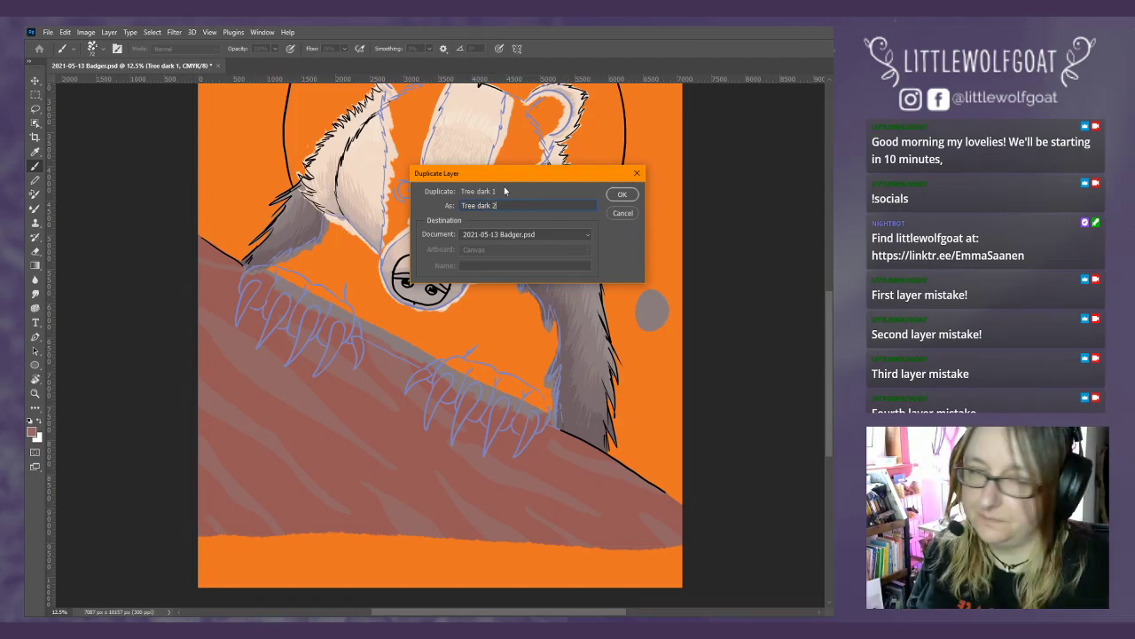
{"action": "key", "text": "Return"}
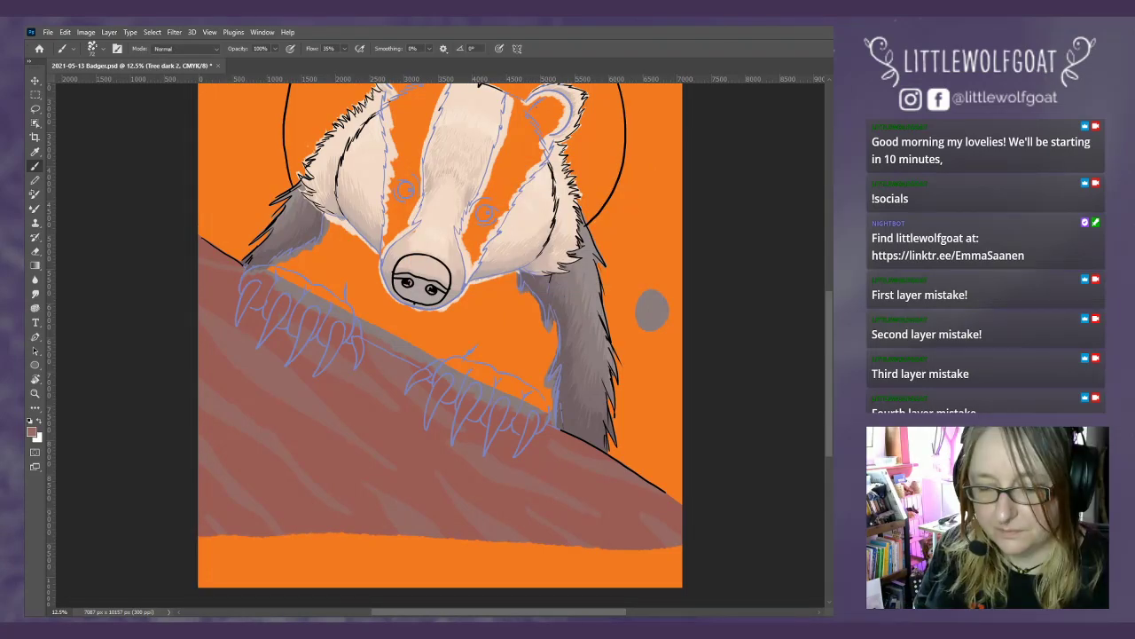
{"action": "key", "text": "alt+["}
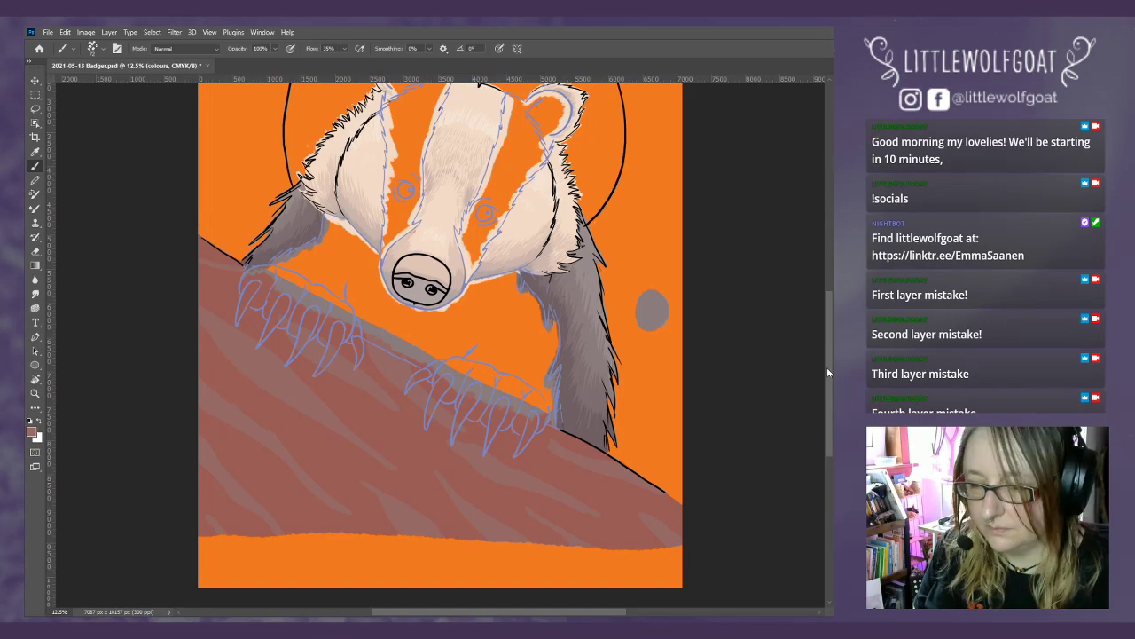
- Paint a blue colour dab and a short blue stroke beside the test swatches
{"action": "scroll", "coordinate": [826, 366], "scroll_direction": "up", "scroll_amount": 3}
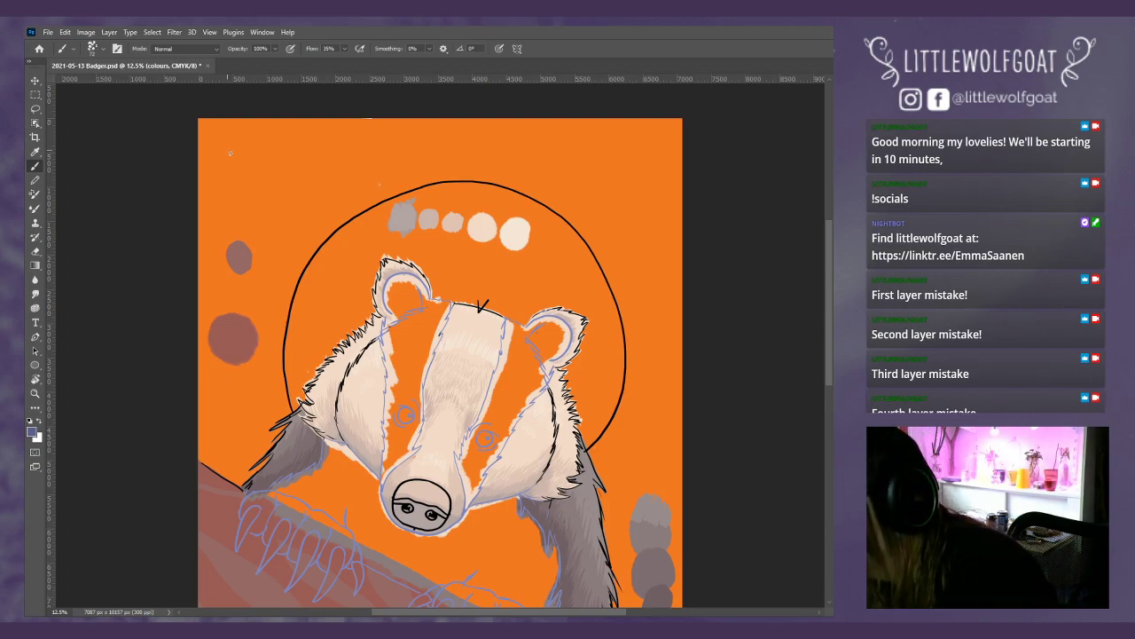
{"action": "left_click_drag", "start_coordinate": [278, 181], "coordinate": [275, 183]}
{"action": "left_click_drag", "start_coordinate": [241, 252], "coordinate": [241, 223]}
{"action": "mouse_move", "coordinate": [242, 223]}
{"action": "left_mouse_down"}
{"action": "mouse_move", "coordinate": [242, 244]}
{"action": "mouse_move", "coordinate": [245, 232]}
{"action": "left_mouse_up"}
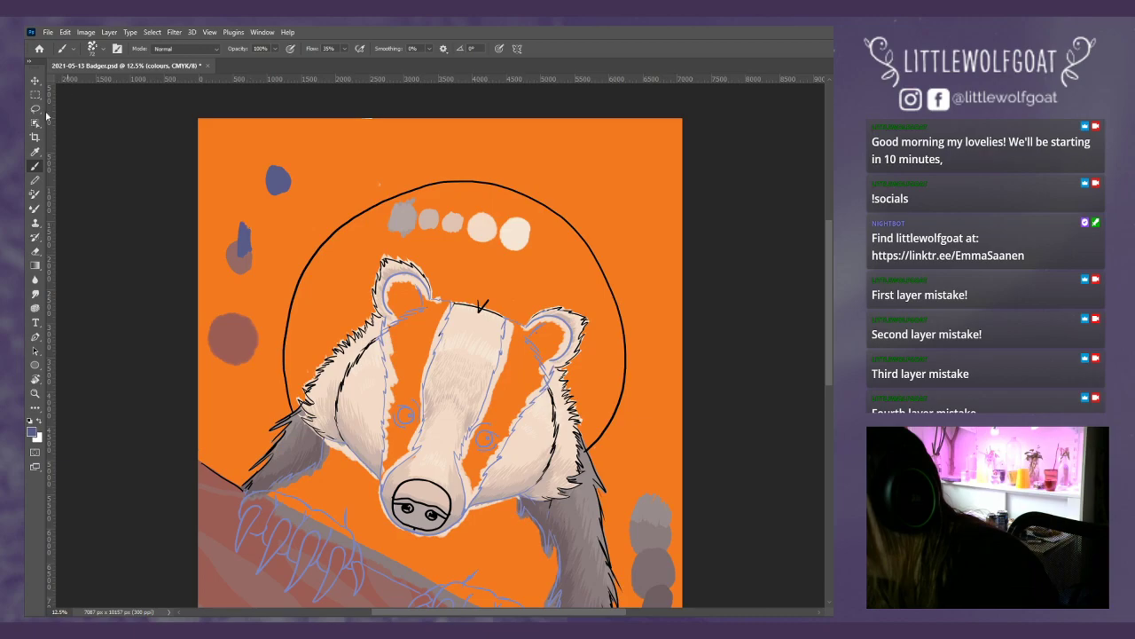
- Smudge the blue, sample it, and paint a blue-grey stroke beside the blue blob
{"action": "left_click", "coordinate": [36, 152]}
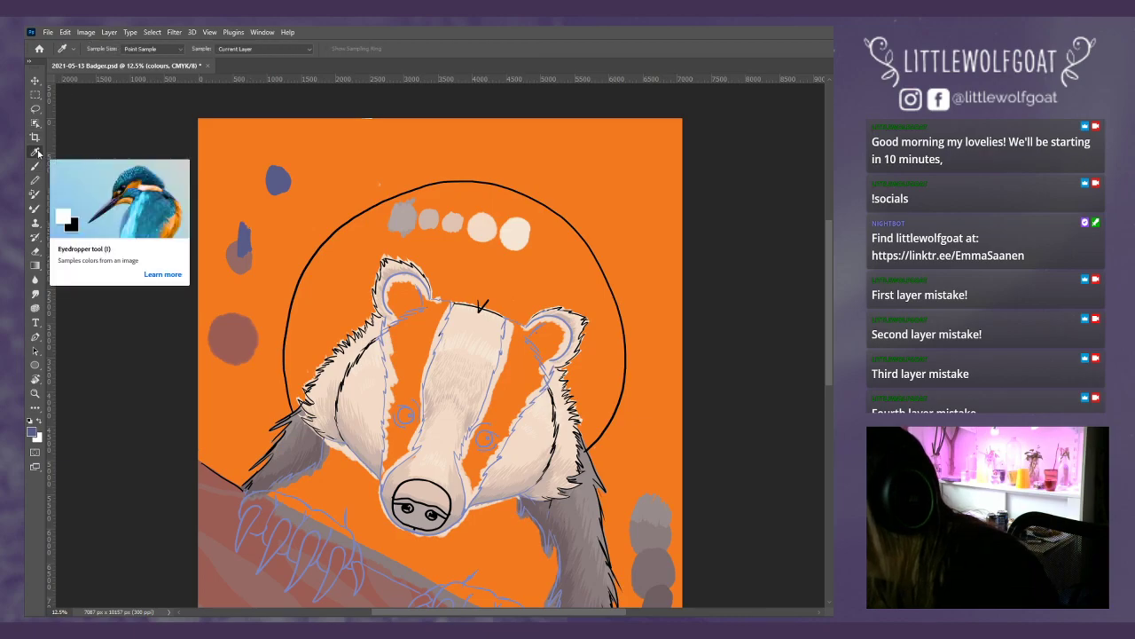
{"action": "left_click", "coordinate": [36, 293]}
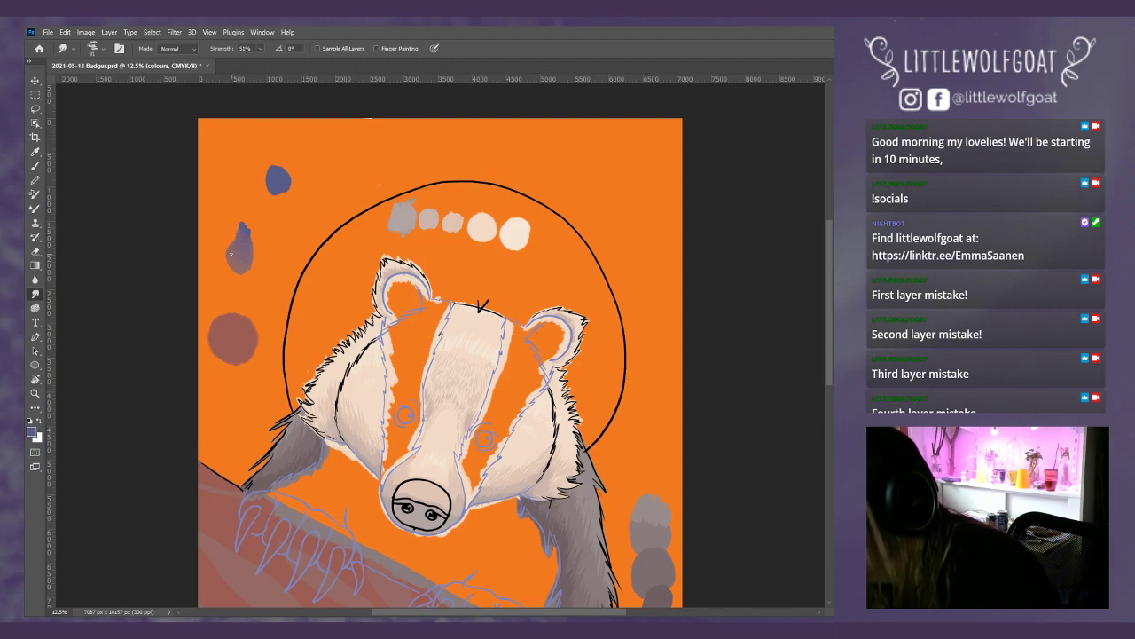
{"action": "key", "text": "i"}
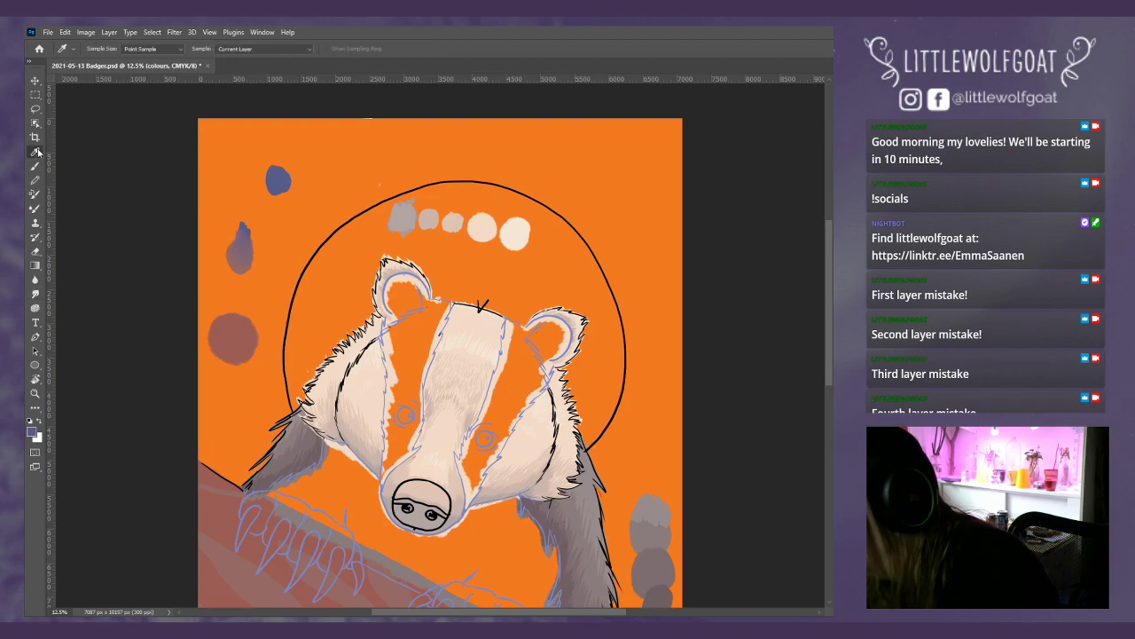
{"action": "left_click", "coordinate": [242, 235]}
{"action": "key", "text": "b"}
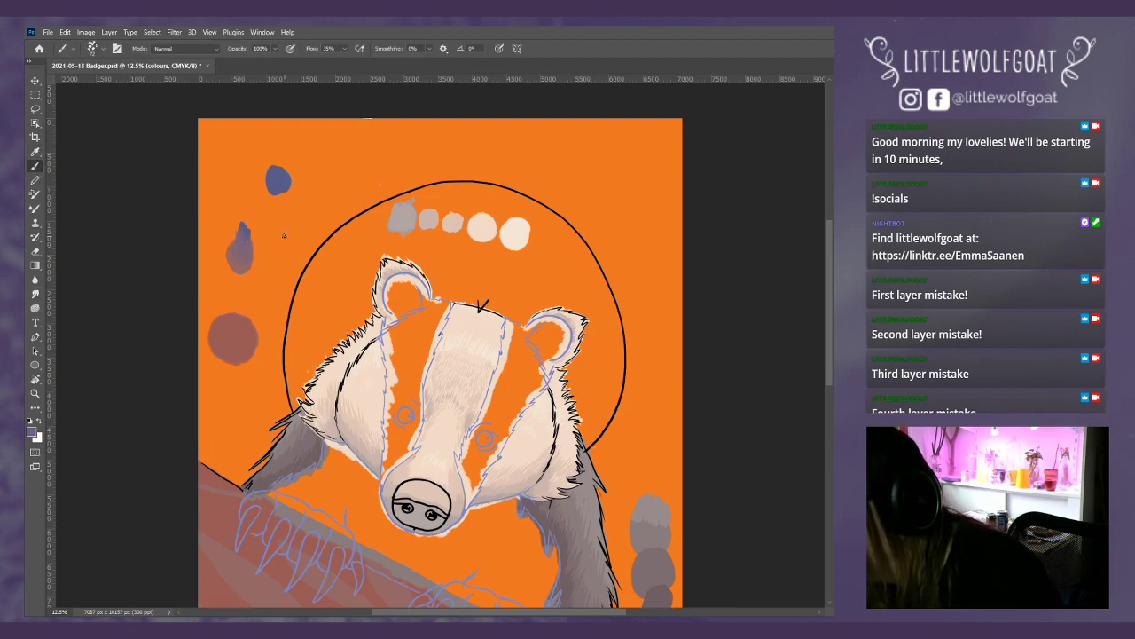
{"action": "mouse_move", "coordinate": [284, 235]}
{"action": "left_mouse_down"}
{"action": "mouse_move", "coordinate": [282, 257]}
{"action": "mouse_move", "coordinate": [292, 231]}
{"action": "mouse_move", "coordinate": [298, 259]}
{"action": "mouse_move", "coordinate": [277, 229]}
{"action": "mouse_move", "coordinate": [279, 261]}
{"action": "left_mouse_up"}
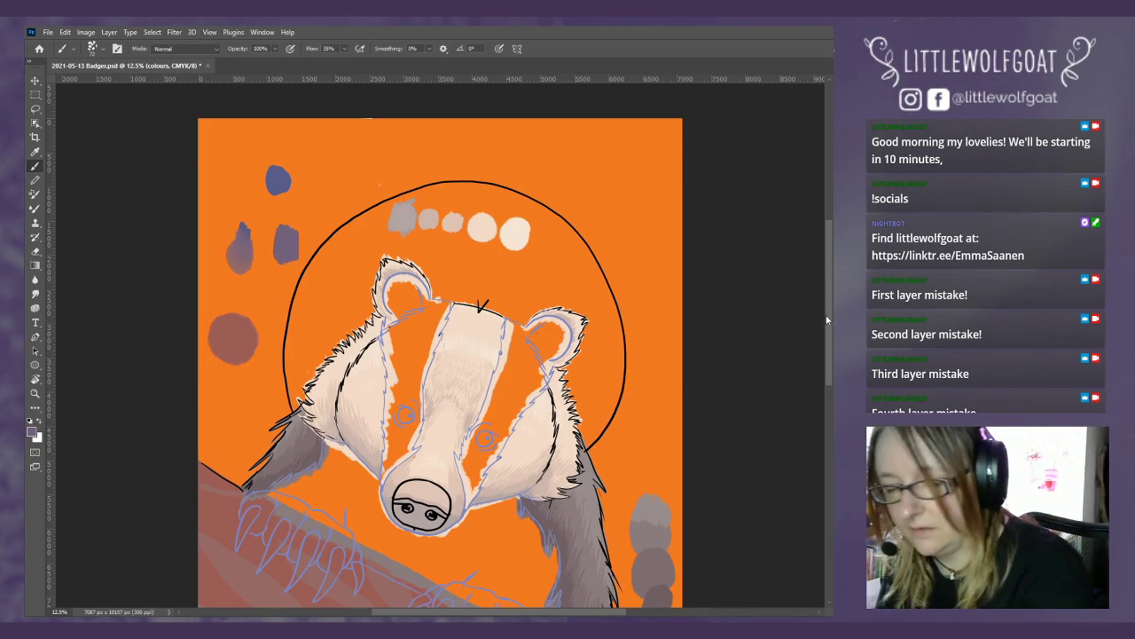
{"action": "left_click_drag", "start_coordinate": [828, 326], "coordinate": [832, 412]}
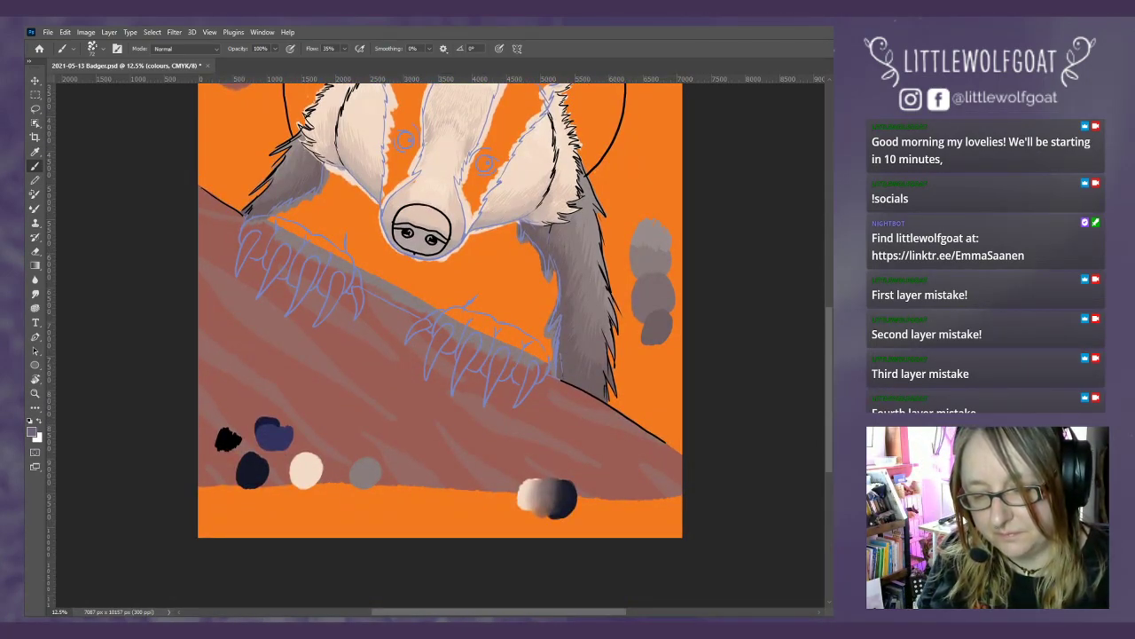
- On Tree dark 2, extend the blue shadow stroke along the branch slope, then zoom to 25%
{"action": "key", "text": "alt+bracketleft"}
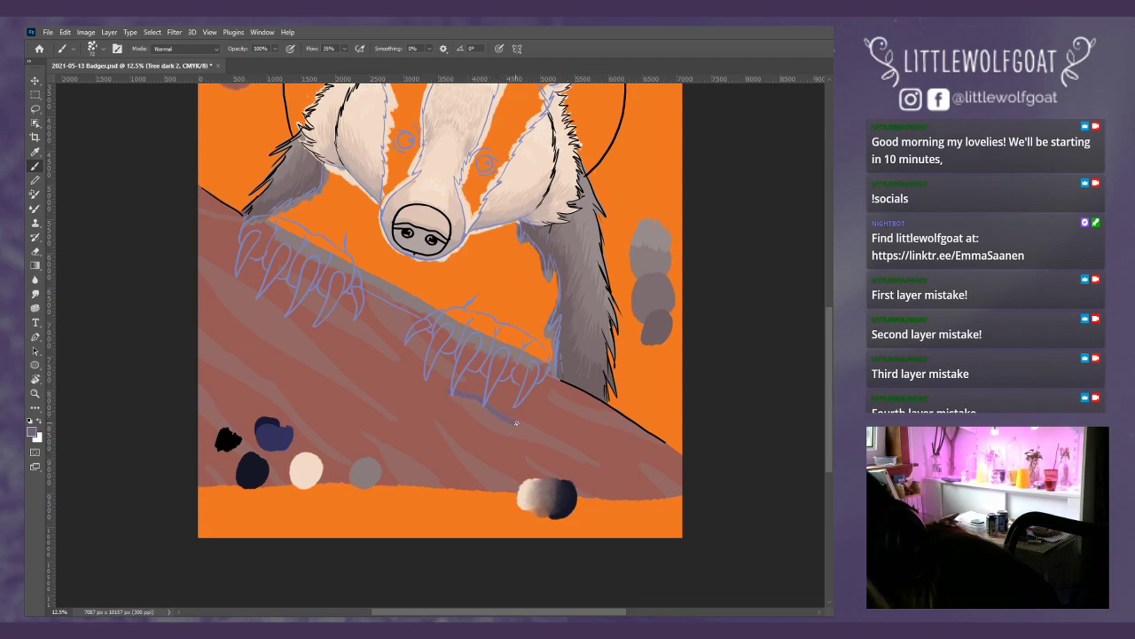
{"action": "left_click_drag", "start_coordinate": [516, 424], "coordinate": [593, 462]}
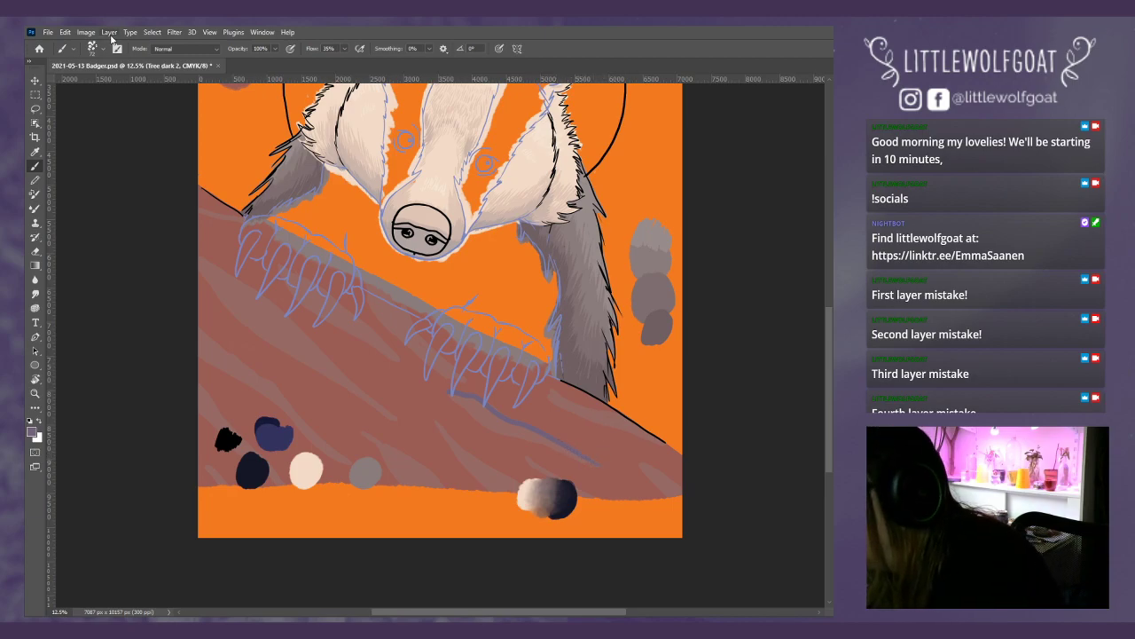
{"action": "left_click", "coordinate": [211, 33]}
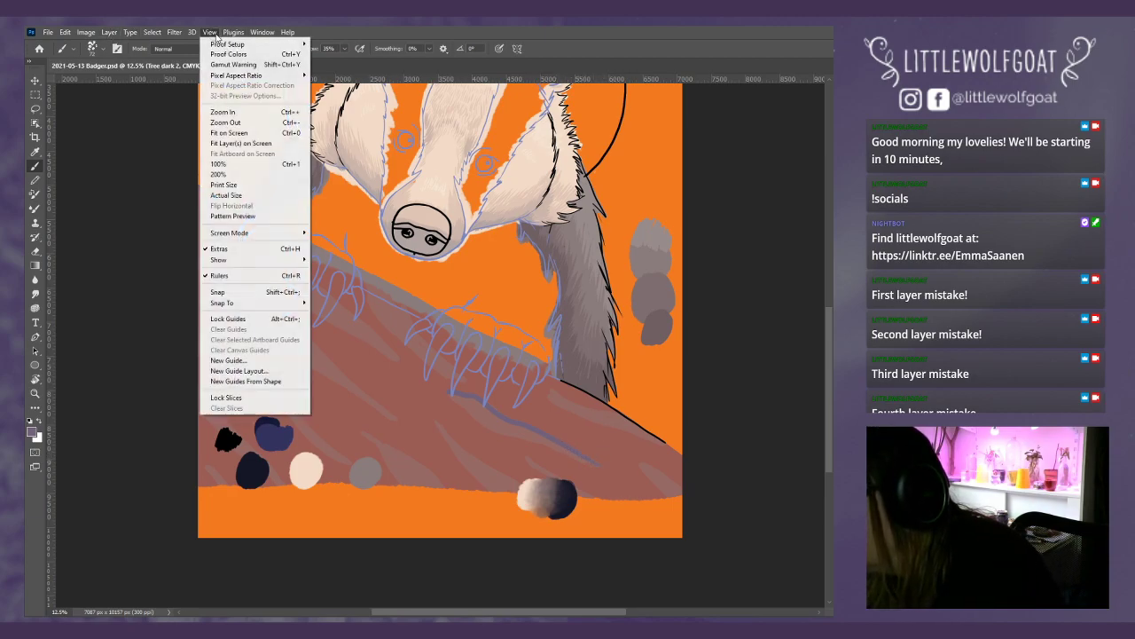
{"action": "left_click", "coordinate": [222, 113]}
{"action": "left_click", "coordinate": [211, 33]}
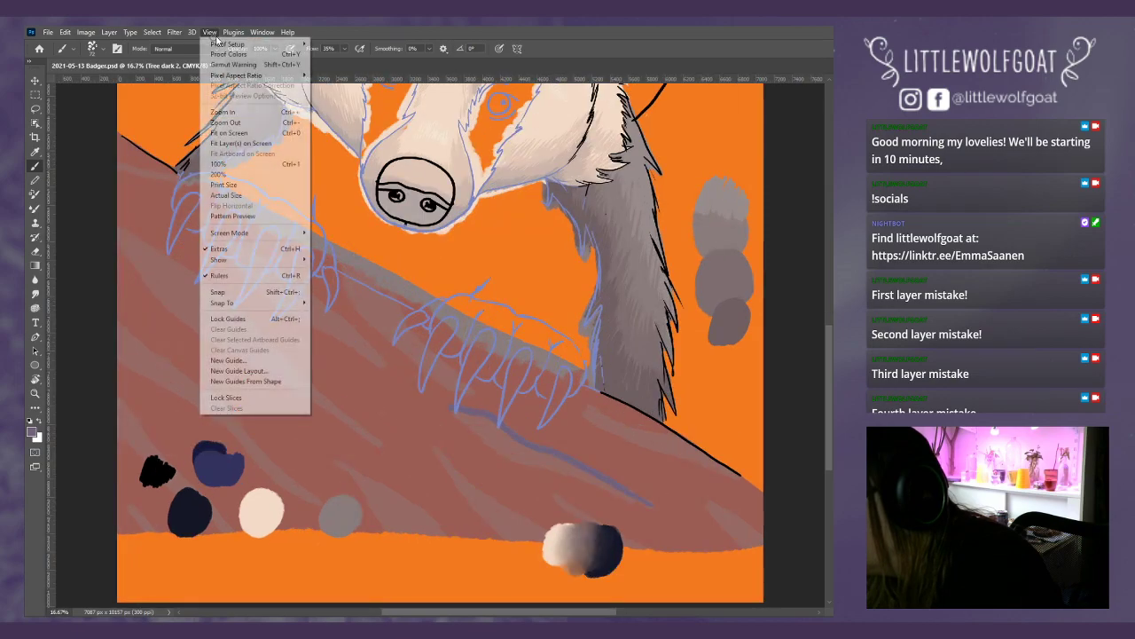
{"action": "left_click", "coordinate": [222, 112]}
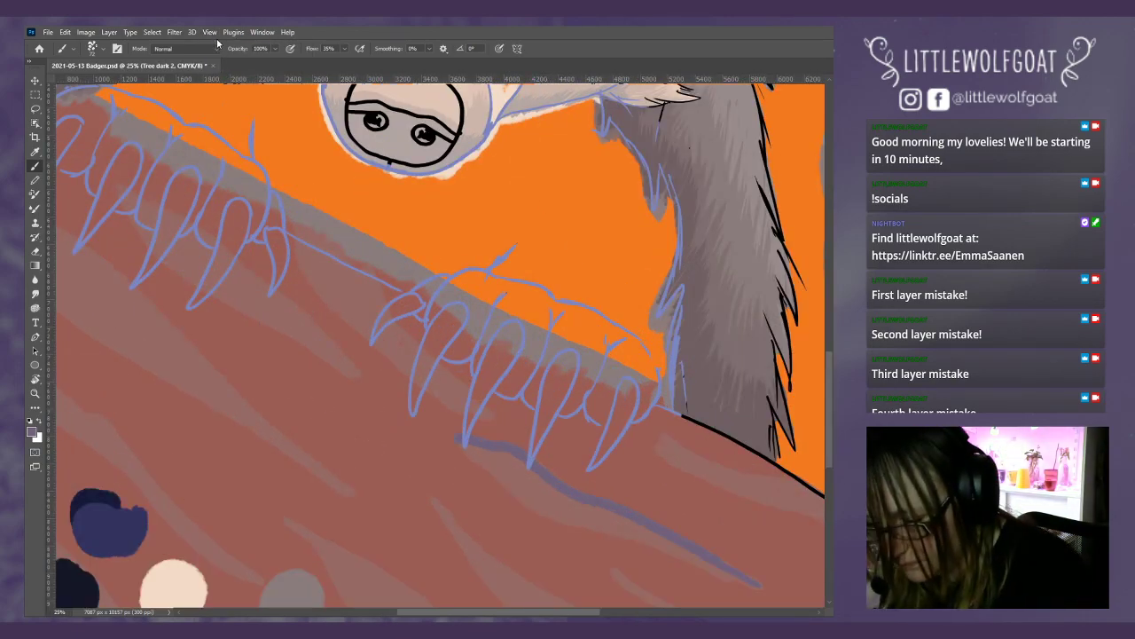
- Darken the lower grey-blue shadow line along the branch beneath the claws
{"action": "scroll", "coordinate": [812, 368], "scroll_direction": "down", "scroll_amount": 5}
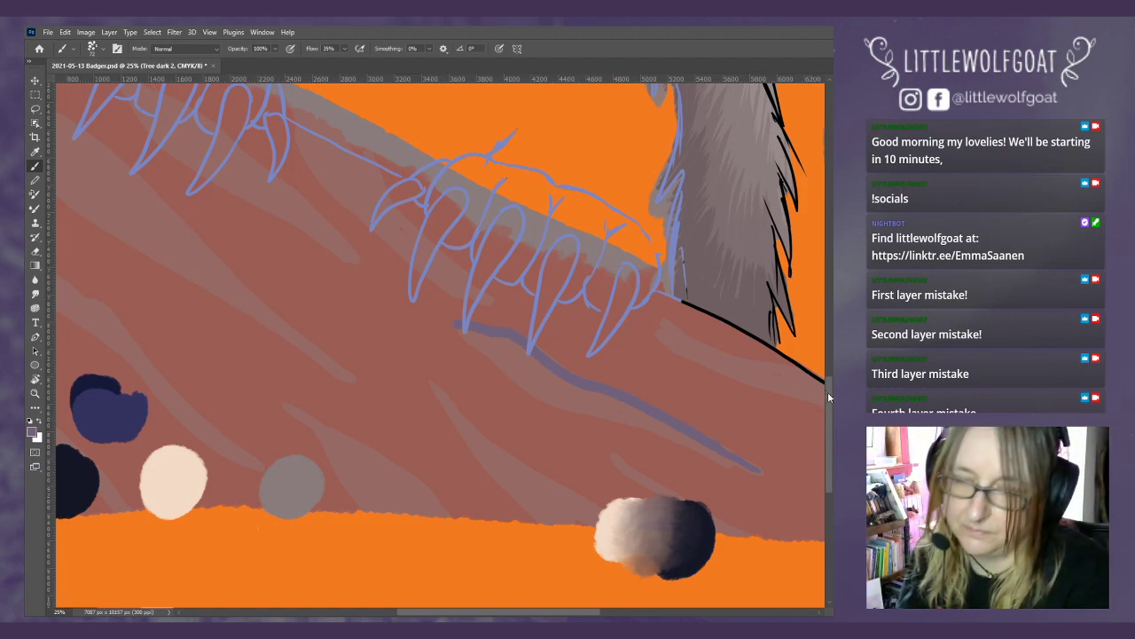
{"action": "scroll", "coordinate": [828, 391], "scroll_direction": "up", "scroll_amount": 1}
{"action": "left_click_drag", "start_coordinate": [830, 384], "coordinate": [829, 373]}
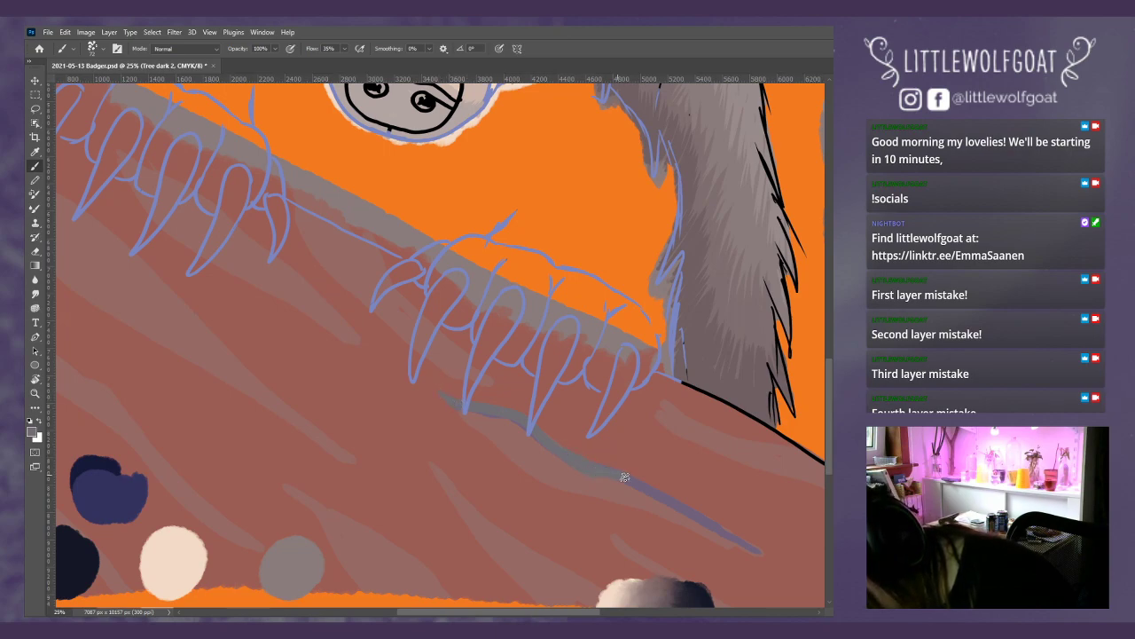
{"action": "left_click_drag", "start_coordinate": [624, 477], "coordinate": [784, 564]}
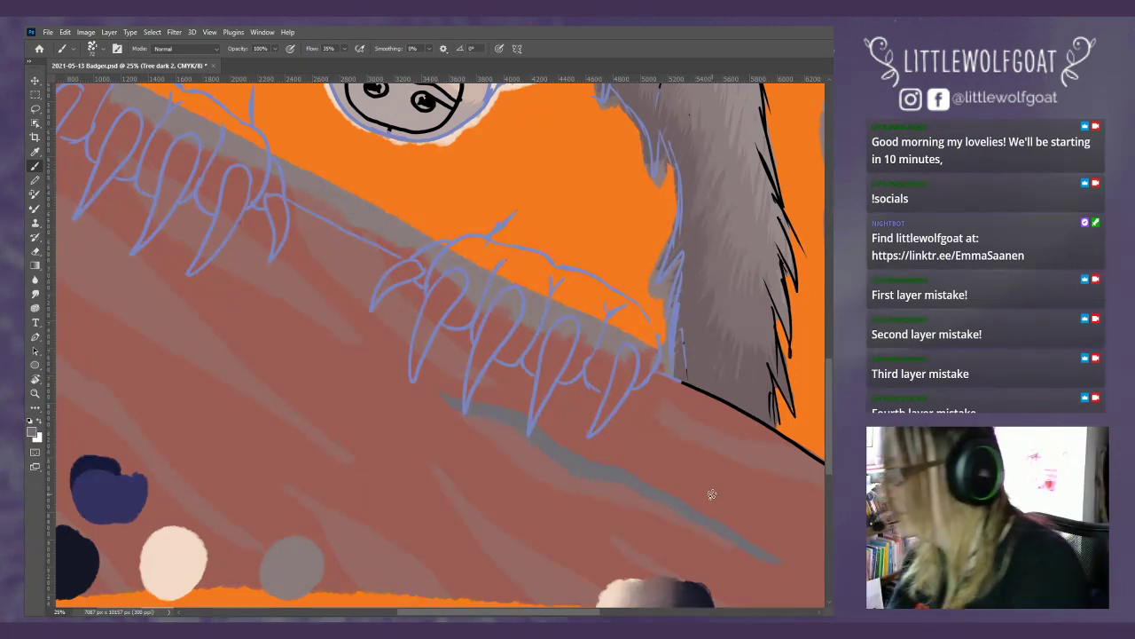
- Shrink the brush to 17 px and fit the whole painting on screen
{"action": "left_click", "coordinate": [92, 48]}
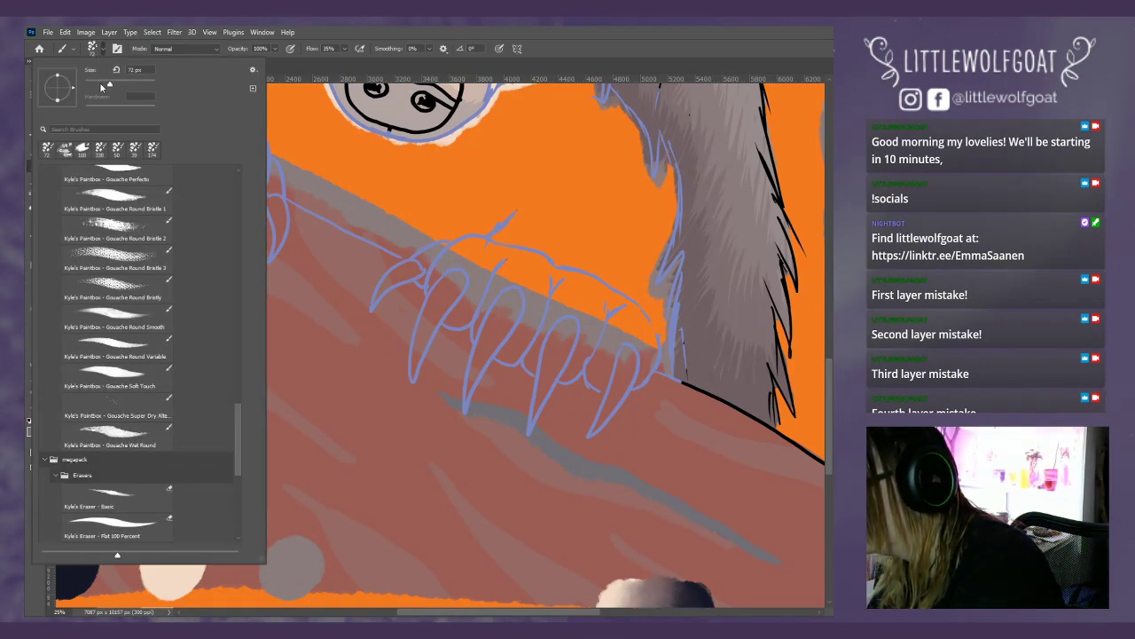
{"action": "left_click_drag", "start_coordinate": [100, 84], "coordinate": [96, 83]}
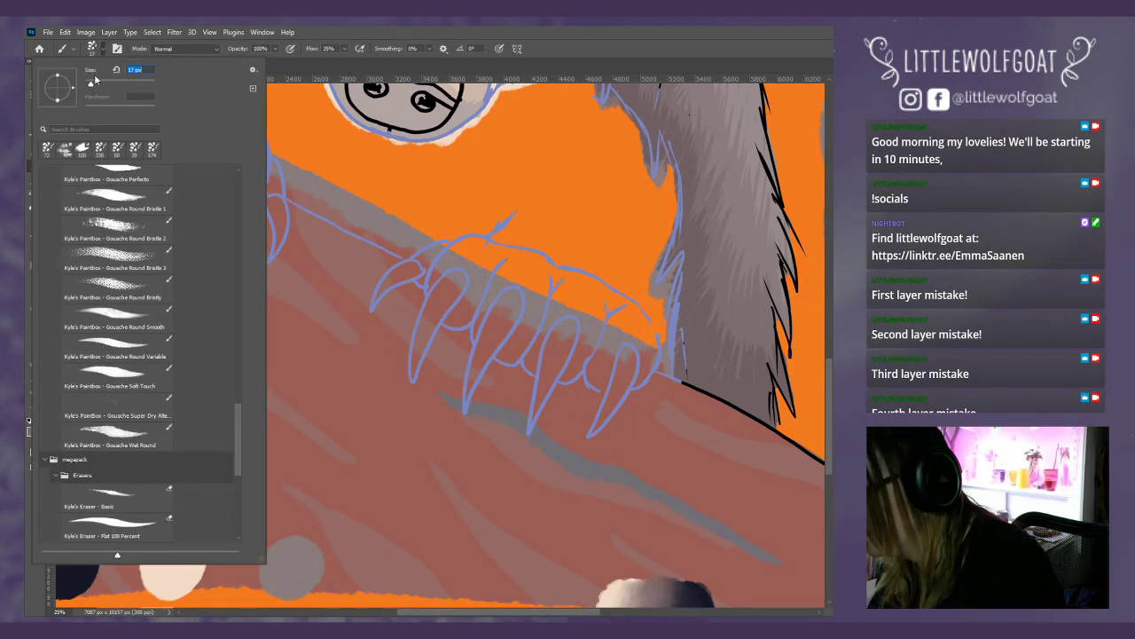
{"action": "left_click", "coordinate": [436, 387]}
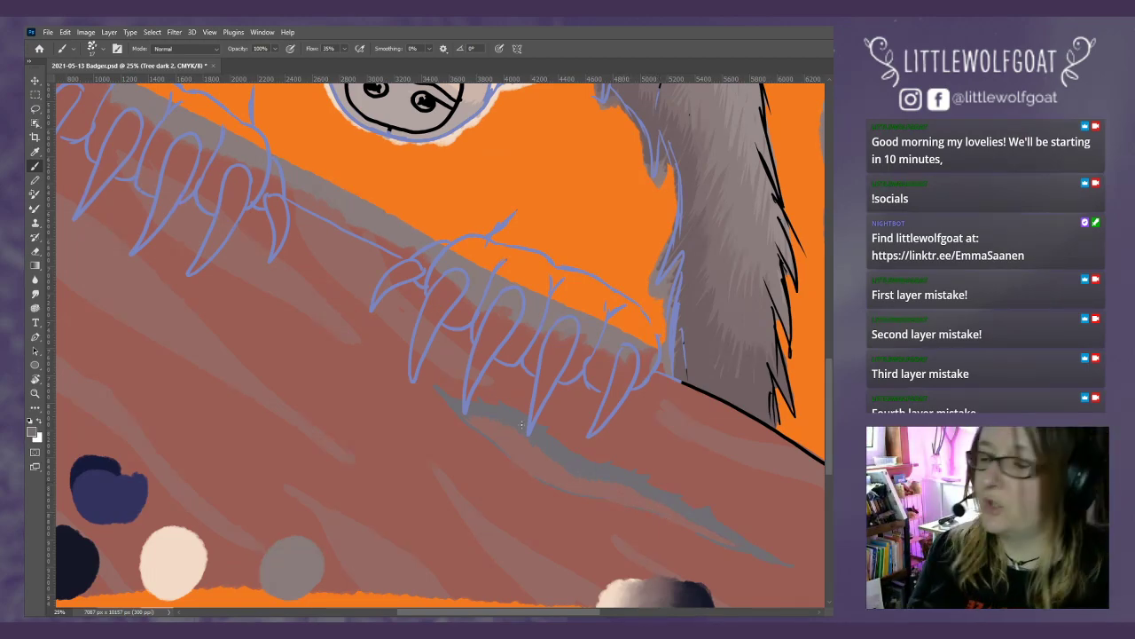
{"action": "left_click", "coordinate": [210, 32]}
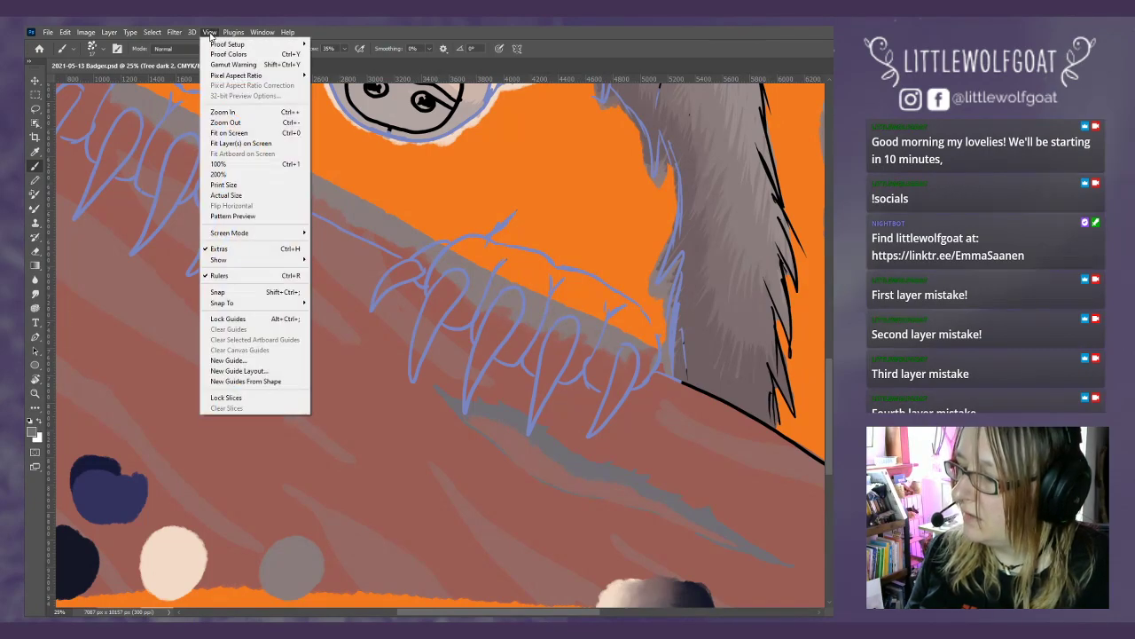
{"action": "left_click", "coordinate": [222, 133]}
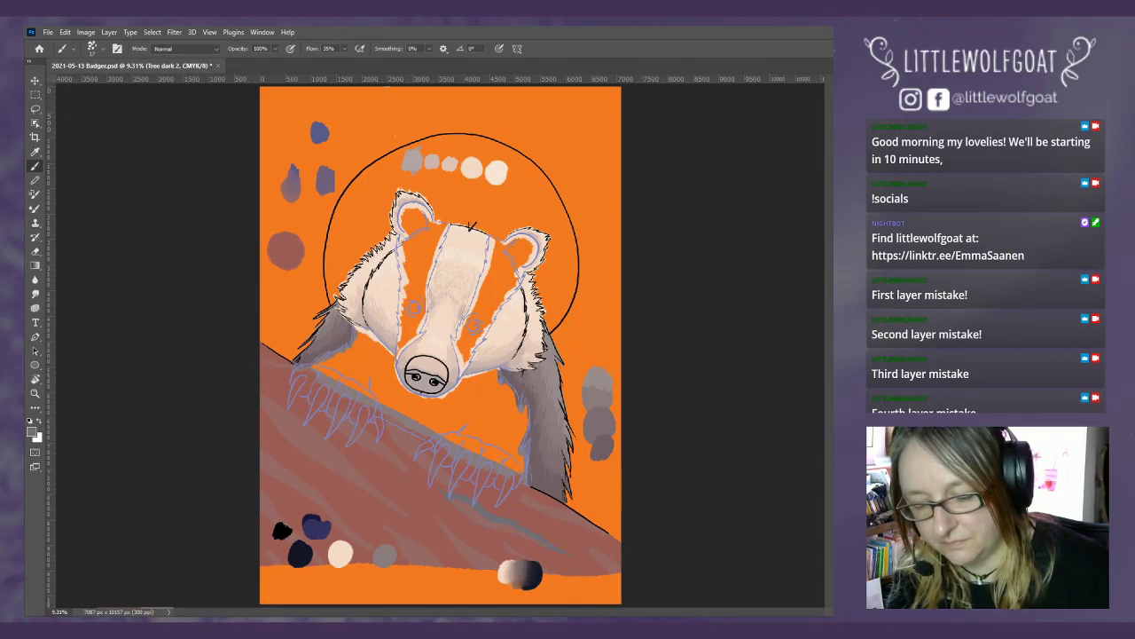
- Delete the Tree dark 2 and Tree dark 1 layers, confirming each deletion
{"action": "key", "text": "Delete"}
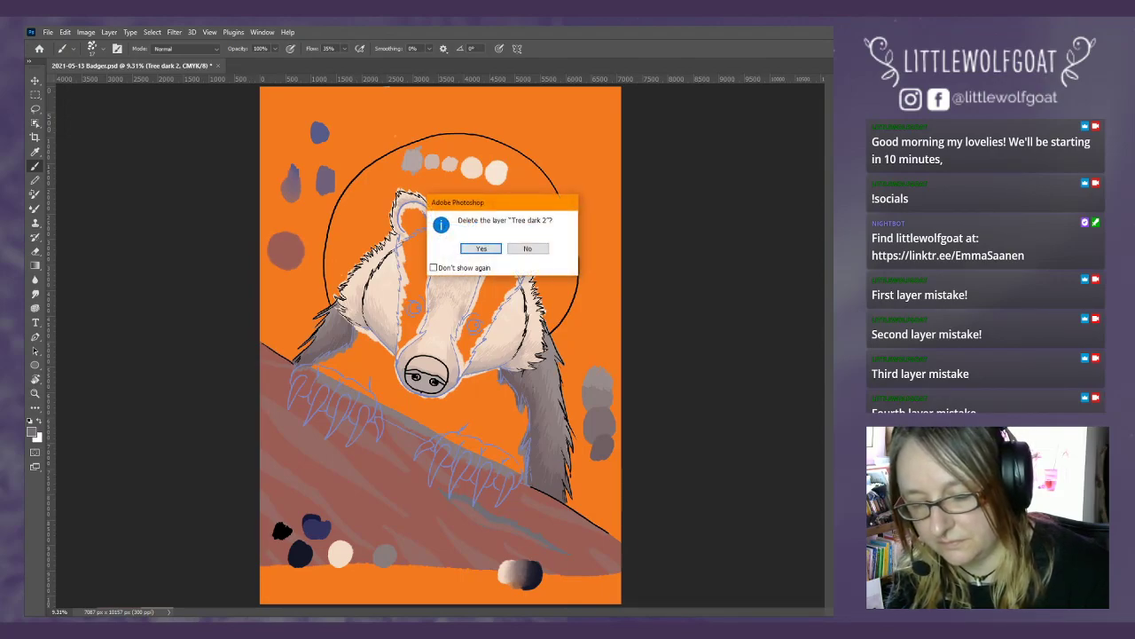
{"action": "left_click", "coordinate": [484, 251]}
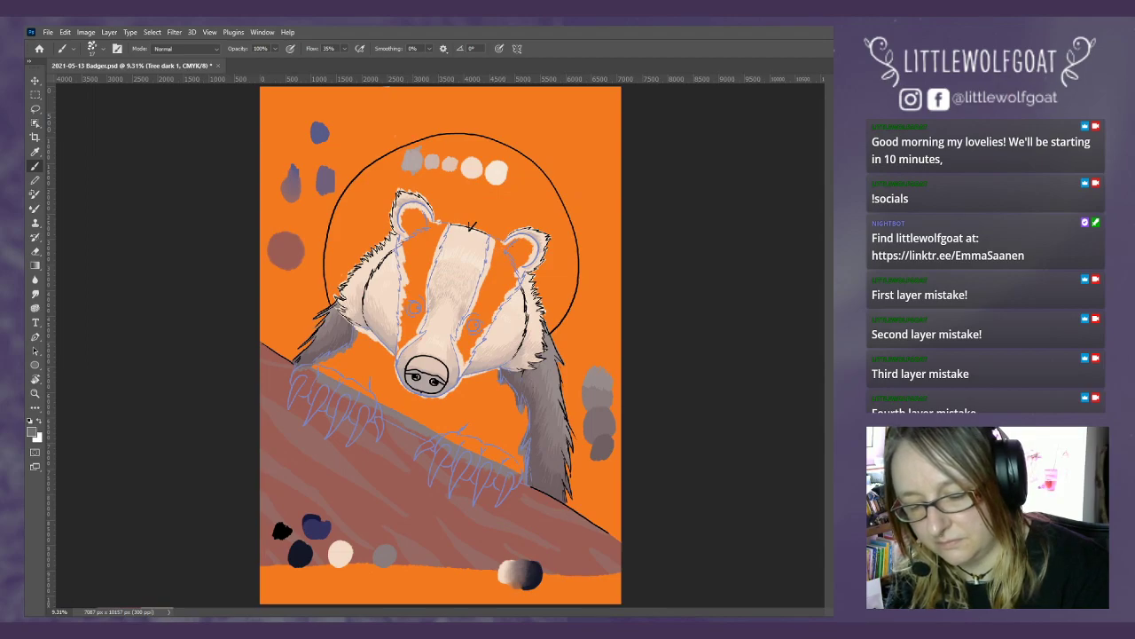
{"action": "key", "text": "Delete"}
{"action": "left_click", "coordinate": [486, 247]}
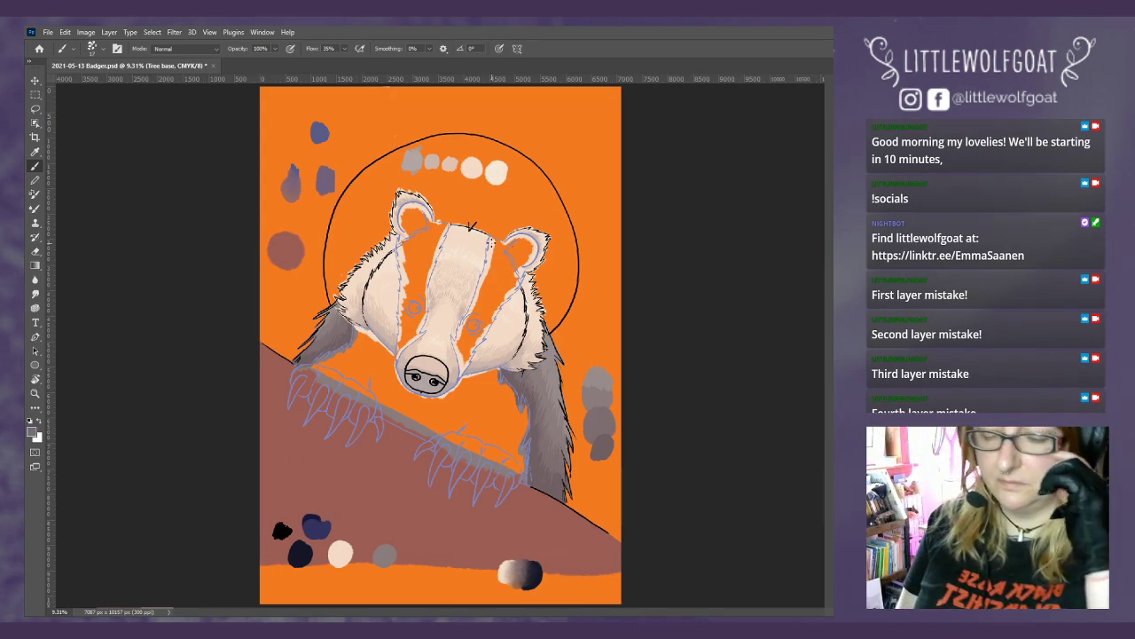
- Sample the hill's brown and dab a red test mark beside the badger
{"action": "left_click", "coordinate": [35, 151]}
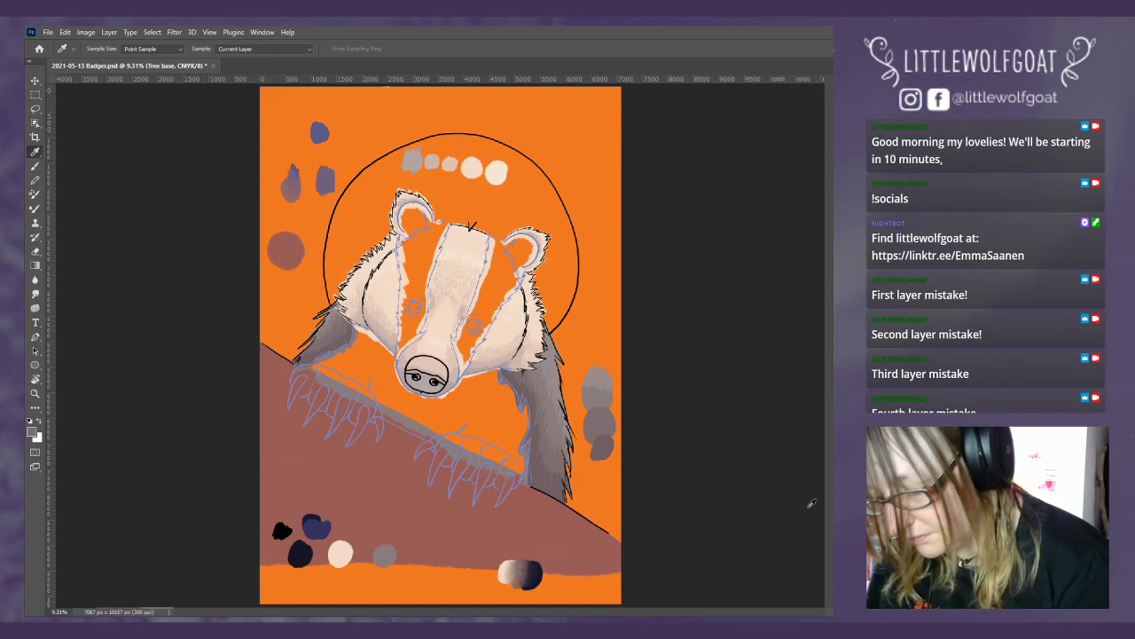
{"action": "left_click", "coordinate": [548, 518]}
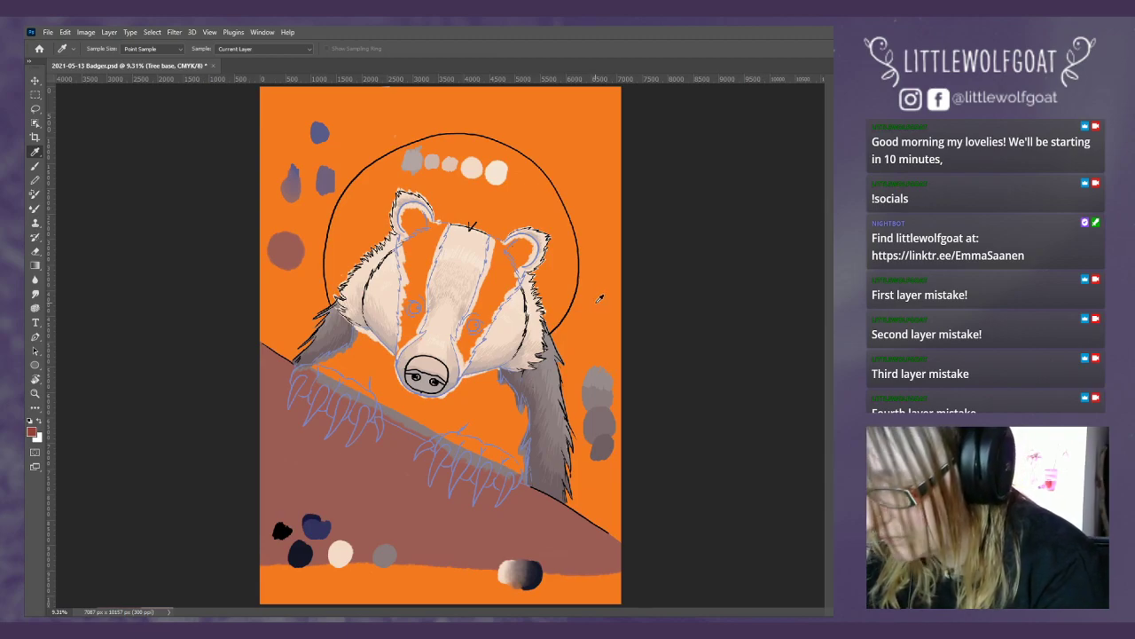
{"action": "key", "text": "b"}
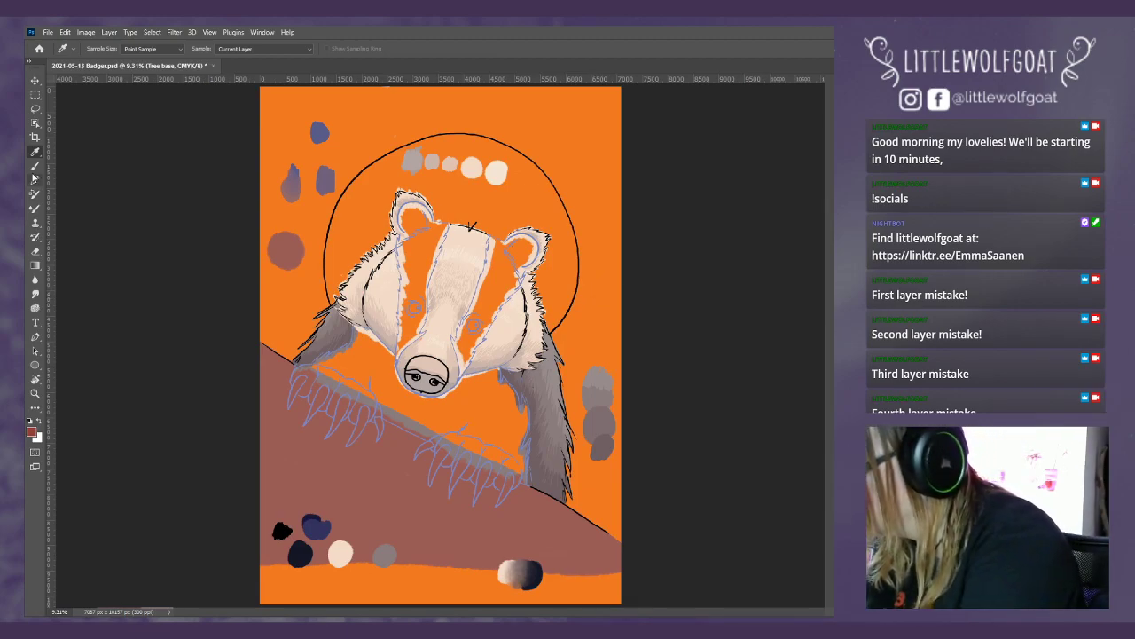
{"action": "mouse_move", "coordinate": [596, 326]}
{"action": "left_mouse_down"}
{"action": "mouse_move", "coordinate": [601, 307]}
{"action": "mouse_move", "coordinate": [607, 334]}
{"action": "mouse_move", "coordinate": [608, 323]}
{"action": "left_mouse_up"}
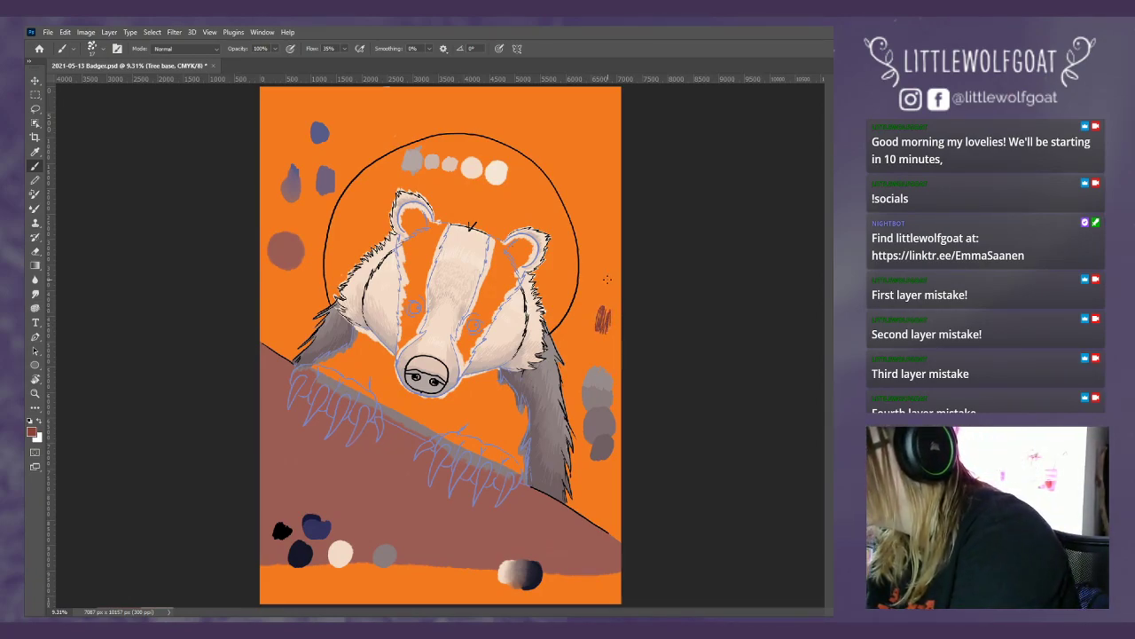
- Adjust the brush size and paint darker reddish-brown down the branch slope
{"action": "left_click", "coordinate": [92, 48]}
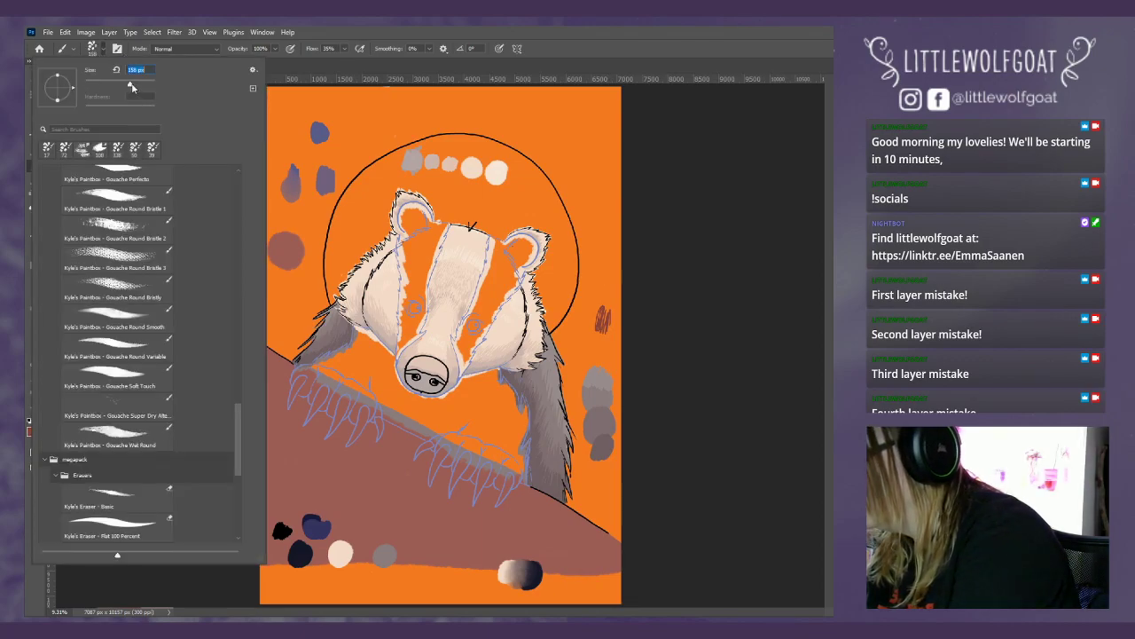
{"action": "key", "text": "Return"}
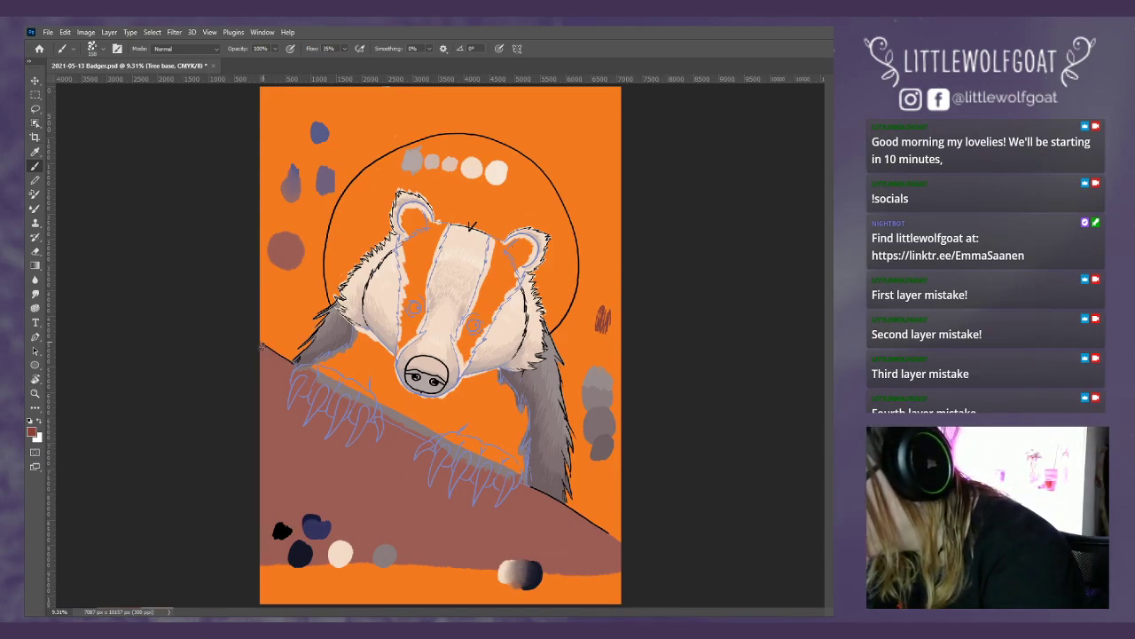
{"action": "mouse_move", "coordinate": [262, 346]}
{"action": "left_mouse_down"}
{"action": "mouse_move", "coordinate": [284, 406]}
{"action": "mouse_move", "coordinate": [312, 373]}
{"action": "mouse_move", "coordinate": [335, 426]}
{"action": "mouse_move", "coordinate": [350, 384]}
{"action": "mouse_move", "coordinate": [359, 390]}
{"action": "mouse_move", "coordinate": [380, 452]}
{"action": "left_mouse_up"}
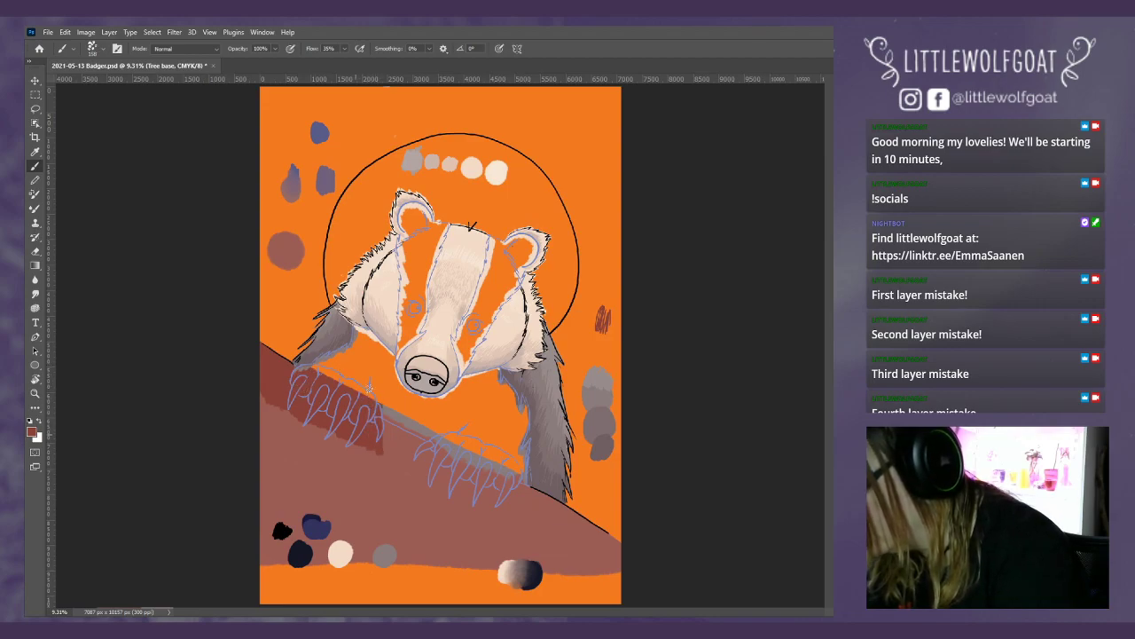
{"action": "mouse_move", "coordinate": [386, 399]}
{"action": "left_mouse_down"}
{"action": "mouse_move", "coordinate": [398, 456]}
{"action": "mouse_move", "coordinate": [420, 484]}
{"action": "mouse_move", "coordinate": [412, 416]}
{"action": "mouse_move", "coordinate": [382, 451]}
{"action": "mouse_move", "coordinate": [406, 463]}
{"action": "mouse_move", "coordinate": [438, 439]}
{"action": "mouse_move", "coordinate": [448, 461]}
{"action": "mouse_move", "coordinate": [433, 440]}
{"action": "mouse_move", "coordinate": [444, 424]}
{"action": "mouse_move", "coordinate": [465, 511]}
{"action": "mouse_move", "coordinate": [489, 462]}
{"action": "mouse_move", "coordinate": [428, 555]}
{"action": "mouse_move", "coordinate": [477, 468]}
{"action": "mouse_move", "coordinate": [415, 557]}
{"action": "mouse_move", "coordinate": [469, 481]}
{"action": "mouse_move", "coordinate": [433, 535]}
{"action": "mouse_move", "coordinate": [442, 503]}
{"action": "mouse_move", "coordinate": [391, 564]}
{"action": "mouse_move", "coordinate": [448, 458]}
{"action": "mouse_move", "coordinate": [380, 566]}
{"action": "mouse_move", "coordinate": [439, 466]}
{"action": "mouse_move", "coordinate": [394, 548]}
{"action": "mouse_move", "coordinate": [414, 466]}
{"action": "mouse_move", "coordinate": [354, 559]}
{"action": "mouse_move", "coordinate": [412, 443]}
{"action": "mouse_move", "coordinate": [348, 551]}
{"action": "mouse_move", "coordinate": [400, 431]}
{"action": "mouse_move", "coordinate": [350, 541]}
{"action": "mouse_move", "coordinate": [397, 448]}
{"action": "mouse_move", "coordinate": [350, 522]}
{"action": "mouse_move", "coordinate": [361, 481]}
{"action": "mouse_move", "coordinate": [333, 520]}
{"action": "mouse_move", "coordinate": [358, 437]}
{"action": "mouse_move", "coordinate": [313, 526]}
{"action": "mouse_move", "coordinate": [345, 424]}
{"action": "mouse_move", "coordinate": [286, 528]}
{"action": "mouse_move", "coordinate": [329, 413]}
{"action": "mouse_move", "coordinate": [277, 522]}
{"action": "mouse_move", "coordinate": [321, 407]}
{"action": "mouse_move", "coordinate": [260, 520]}
{"action": "mouse_move", "coordinate": [306, 418]}
{"action": "mouse_move", "coordinate": [264, 499]}
{"action": "mouse_move", "coordinate": [298, 404]}
{"action": "mouse_move", "coordinate": [243, 496]}
{"action": "mouse_move", "coordinate": [283, 393]}
{"action": "mouse_move", "coordinate": [244, 467]}
{"action": "mouse_move", "coordinate": [259, 407]}
{"action": "mouse_move", "coordinate": [319, 371]}
{"action": "mouse_move", "coordinate": [257, 442]}
{"action": "mouse_move", "coordinate": [268, 396]}
{"action": "mouse_move", "coordinate": [248, 473]}
{"action": "mouse_move", "coordinate": [279, 402]}
{"action": "mouse_move", "coordinate": [258, 488]}
{"action": "mouse_move", "coordinate": [290, 400]}
{"action": "mouse_move", "coordinate": [276, 406]}
{"action": "mouse_move", "coordinate": [276, 510]}
{"action": "mouse_move", "coordinate": [311, 444]}
{"action": "mouse_move", "coordinate": [327, 438]}
{"action": "mouse_move", "coordinate": [316, 496]}
{"action": "mouse_move", "coordinate": [282, 562]}
{"action": "mouse_move", "coordinate": [325, 550]}
{"action": "mouse_move", "coordinate": [454, 466]}
{"action": "mouse_move", "coordinate": [481, 492]}
{"action": "mouse_move", "coordinate": [472, 543]}
{"action": "mouse_move", "coordinate": [510, 488]}
{"action": "mouse_move", "coordinate": [469, 559]}
{"action": "mouse_move", "coordinate": [523, 488]}
{"action": "mouse_move", "coordinate": [528, 533]}
{"action": "mouse_move", "coordinate": [541, 501]}
{"action": "mouse_move", "coordinate": [548, 545]}
{"action": "mouse_move", "coordinate": [564, 533]}
{"action": "mouse_move", "coordinate": [577, 543]}
{"action": "mouse_move", "coordinate": [609, 510]}
{"action": "mouse_move", "coordinate": [596, 568]}
{"action": "mouse_move", "coordinate": [611, 584]}
{"action": "mouse_move", "coordinate": [621, 555]}
{"action": "left_mouse_up"}
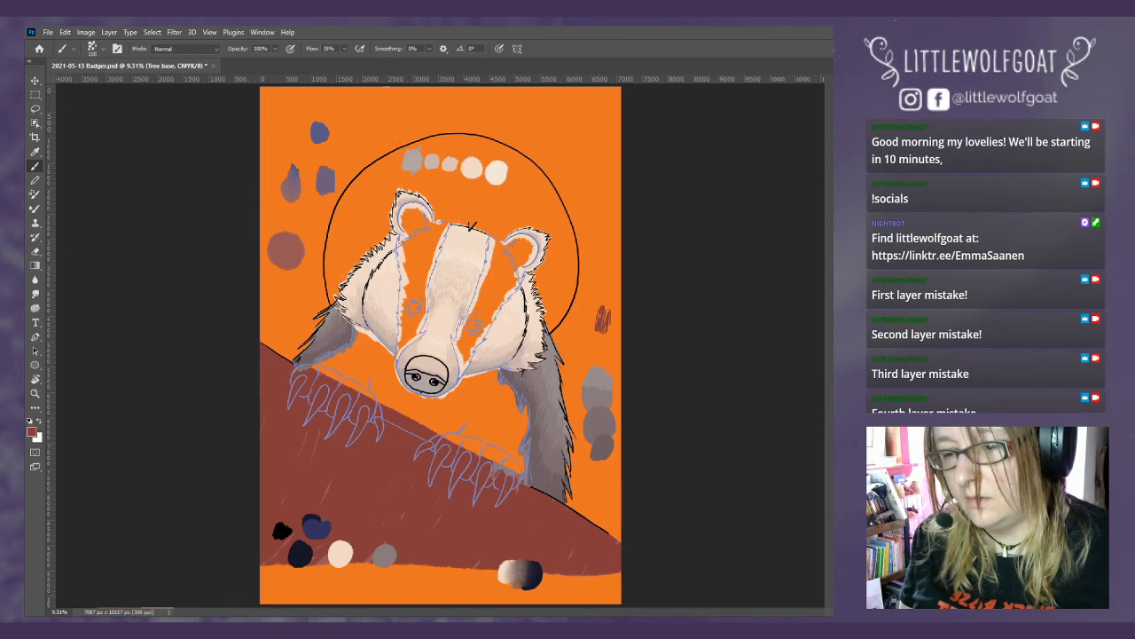
- Duplicate the Tree base layer as 'Tree dark 1', then select the colours layer
{"action": "key", "text": "ctrl+alt+j"}
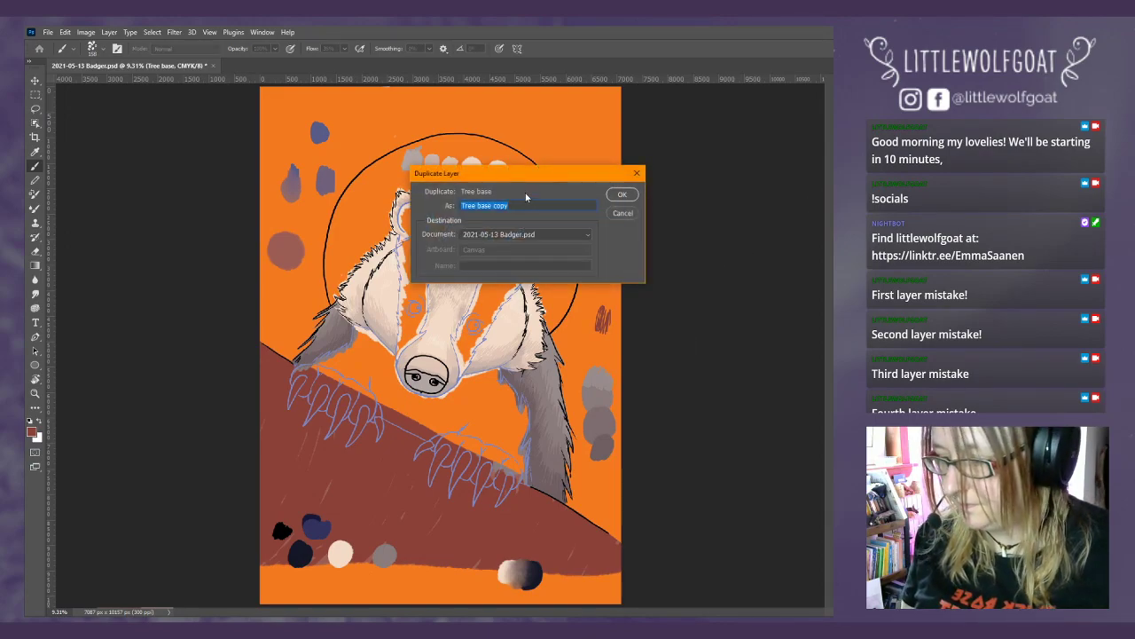
{"action": "left_click", "coordinate": [521, 205]}
{"action": "left_click_drag", "start_coordinate": [514, 206], "coordinate": [478, 205]}
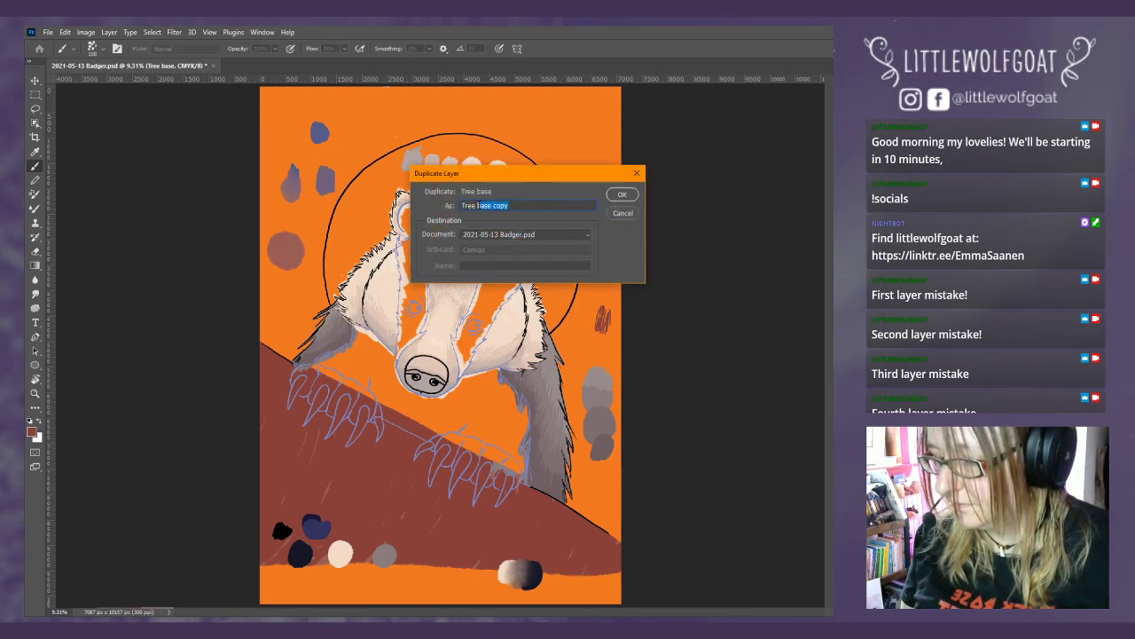
{"action": "type", "text": "dark"}
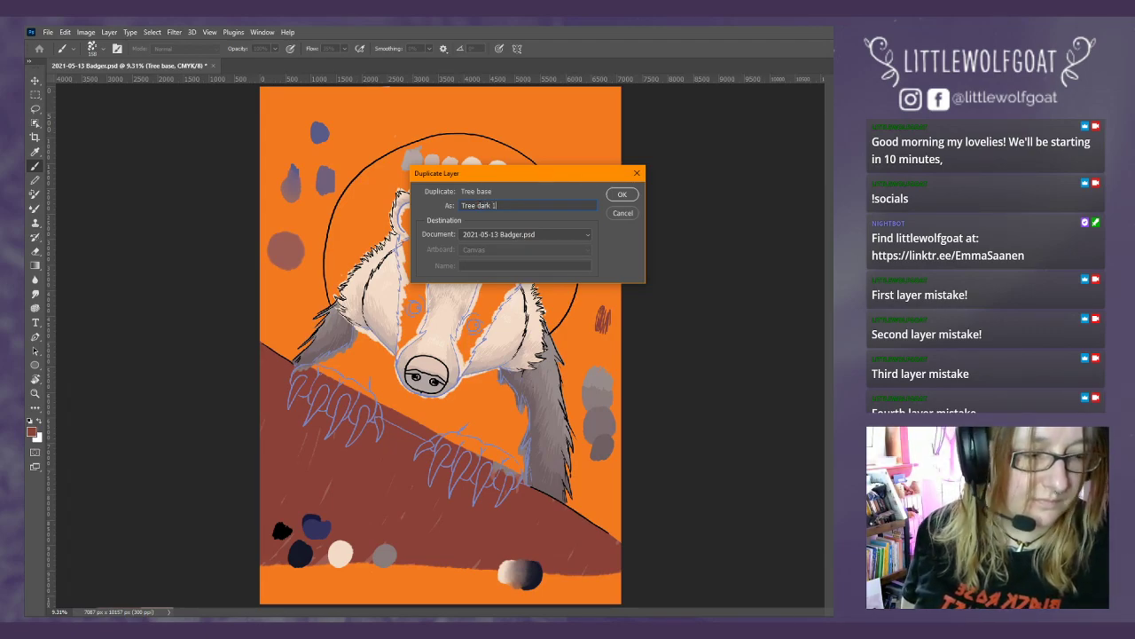
{"action": "type", "text": " 1"}
{"action": "key", "text": "Return"}
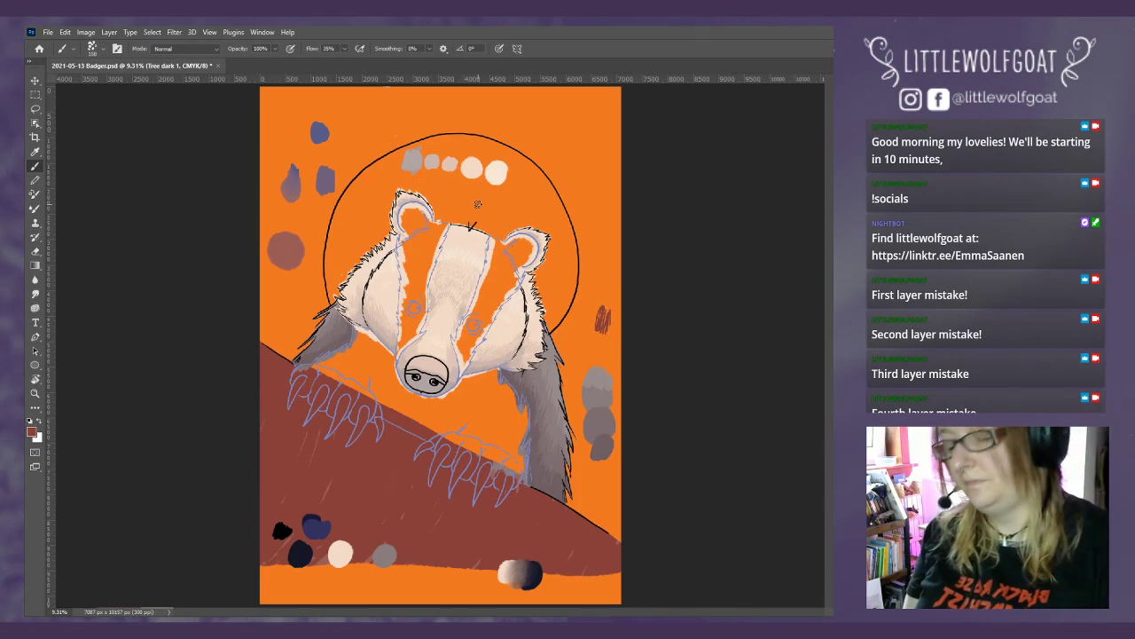
{"action": "key", "text": "alt+bracketright"}
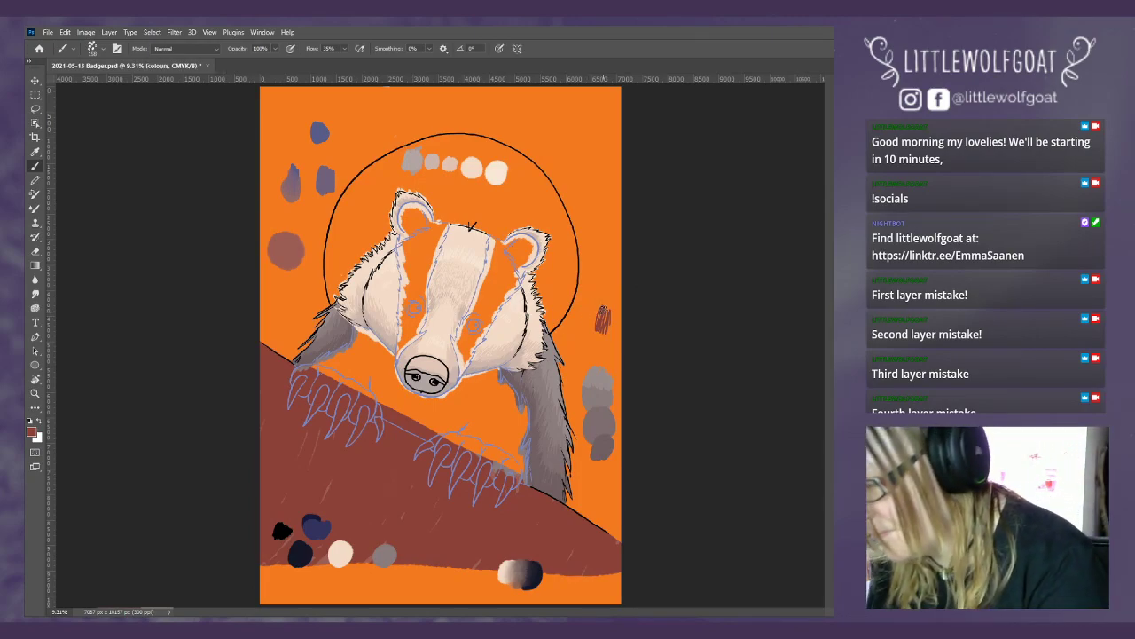
- Turn the test mark into a darker red swatch and add a dark-red stroke on the ground
{"action": "mouse_move", "coordinate": [589, 315]}
{"action": "left_mouse_down"}
{"action": "mouse_move", "coordinate": [603, 317]}
{"action": "mouse_move", "coordinate": [604, 306]}
{"action": "mouse_move", "coordinate": [589, 301]}
{"action": "left_mouse_up"}
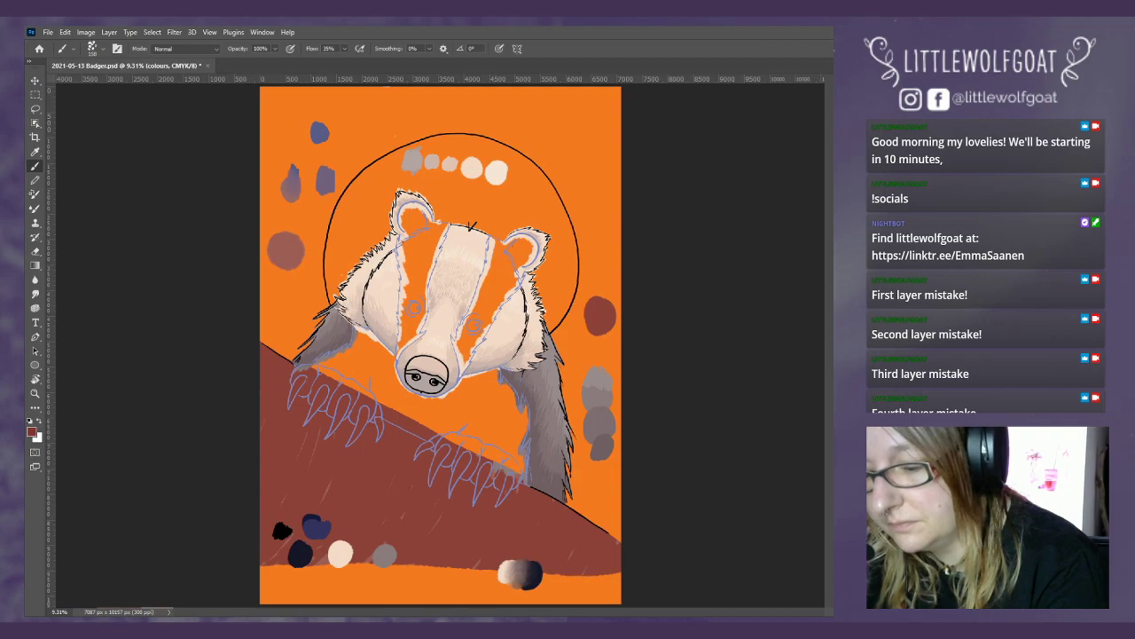
{"action": "left_click_drag", "start_coordinate": [591, 283], "coordinate": [615, 301]}
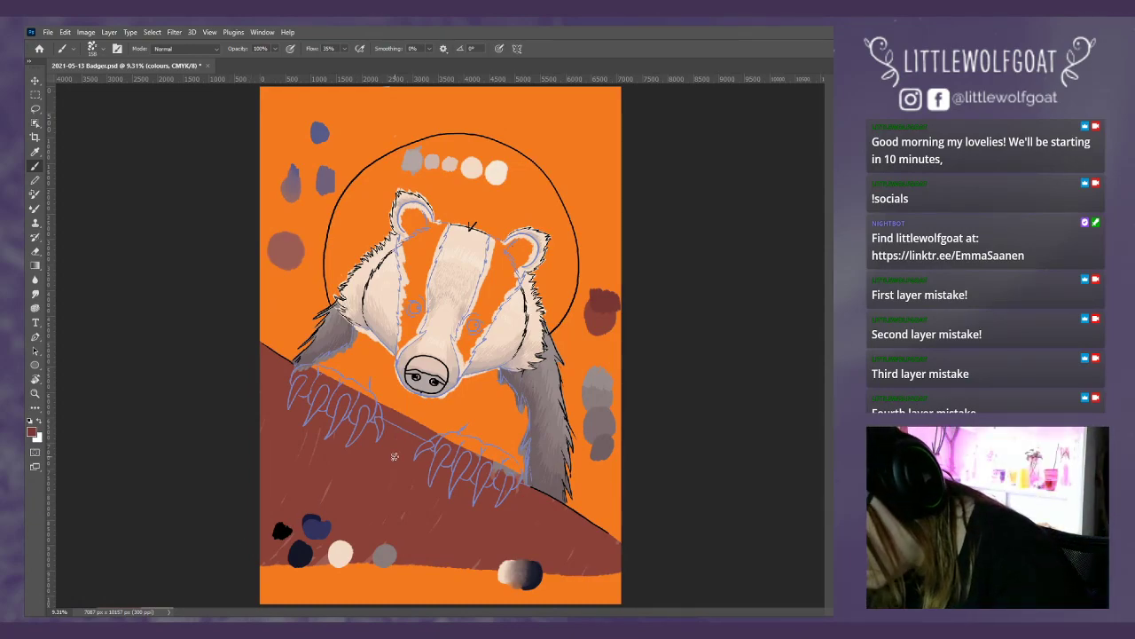
{"action": "mouse_move", "coordinate": [488, 554]}
{"action": "left_mouse_down"}
{"action": "mouse_move", "coordinate": [455, 578]}
{"action": "mouse_move", "coordinate": [472, 541]}
{"action": "mouse_move", "coordinate": [439, 576]}
{"action": "mouse_move", "coordinate": [454, 549]}
{"action": "mouse_move", "coordinate": [441, 543]}
{"action": "mouse_move", "coordinate": [415, 568]}
{"action": "mouse_move", "coordinate": [438, 533]}
{"action": "mouse_move", "coordinate": [399, 564]}
{"action": "mouse_move", "coordinate": [416, 531]}
{"action": "mouse_move", "coordinate": [379, 559]}
{"action": "mouse_move", "coordinate": [406, 507]}
{"action": "mouse_move", "coordinate": [363, 554]}
{"action": "mouse_move", "coordinate": [382, 510]}
{"action": "mouse_move", "coordinate": [332, 540]}
{"action": "mouse_move", "coordinate": [324, 522]}
{"action": "mouse_move", "coordinate": [304, 530]}
{"action": "mouse_move", "coordinate": [309, 503]}
{"action": "mouse_move", "coordinate": [278, 531]}
{"action": "mouse_move", "coordinate": [275, 467]}
{"action": "mouse_move", "coordinate": [248, 515]}
{"action": "mouse_move", "coordinate": [294, 444]}
{"action": "mouse_move", "coordinate": [254, 546]}
{"action": "mouse_move", "coordinate": [288, 488]}
{"action": "mouse_move", "coordinate": [266, 547]}
{"action": "mouse_move", "coordinate": [321, 489]}
{"action": "mouse_move", "coordinate": [281, 555]}
{"action": "mouse_move", "coordinate": [335, 488]}
{"action": "mouse_move", "coordinate": [303, 556]}
{"action": "mouse_move", "coordinate": [325, 559]}
{"action": "mouse_move", "coordinate": [359, 526]}
{"action": "mouse_move", "coordinate": [351, 554]}
{"action": "mouse_move", "coordinate": [361, 535]}
{"action": "mouse_move", "coordinate": [379, 542]}
{"action": "mouse_move", "coordinate": [388, 569]}
{"action": "mouse_move", "coordinate": [420, 554]}
{"action": "left_mouse_up"}
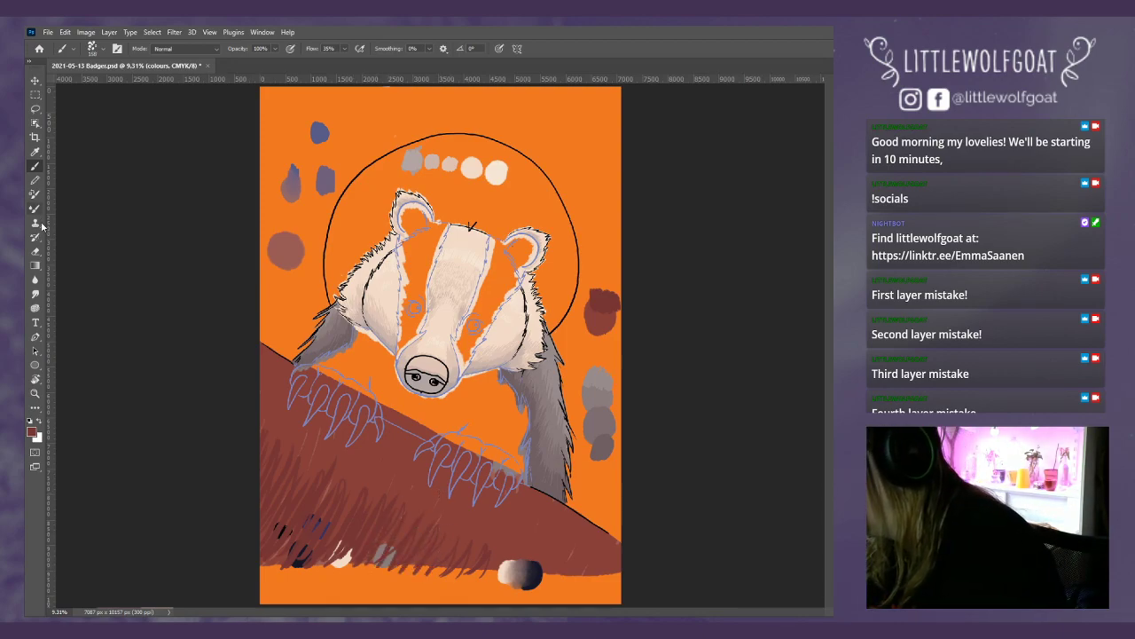
- Erase the stray dark hatching from the left and lower ground
{"action": "left_click", "coordinate": [35, 253]}
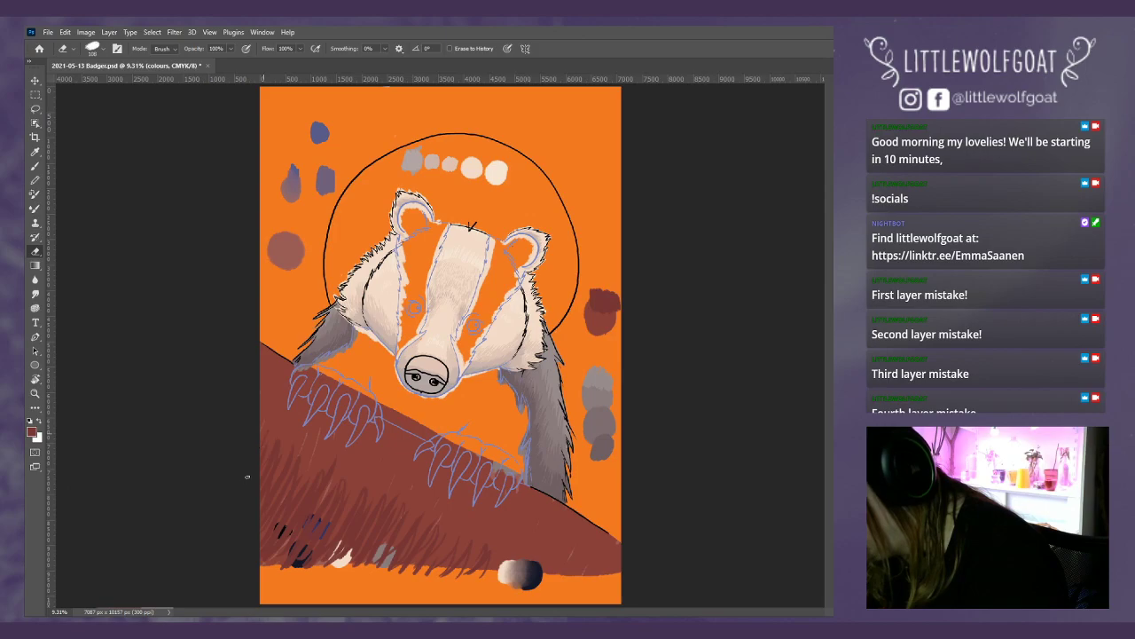
{"action": "mouse_move", "coordinate": [294, 431]}
{"action": "left_mouse_down"}
{"action": "mouse_move", "coordinate": [249, 559]}
{"action": "mouse_move", "coordinate": [321, 458]}
{"action": "mouse_move", "coordinate": [267, 567]}
{"action": "mouse_move", "coordinate": [321, 487]}
{"action": "mouse_move", "coordinate": [303, 529]}
{"action": "mouse_move", "coordinate": [338, 504]}
{"action": "mouse_move", "coordinate": [335, 535]}
{"action": "mouse_move", "coordinate": [413, 512]}
{"action": "mouse_move", "coordinate": [408, 565]}
{"action": "mouse_move", "coordinate": [490, 559]}
{"action": "mouse_move", "coordinate": [513, 578]}
{"action": "left_mouse_up"}
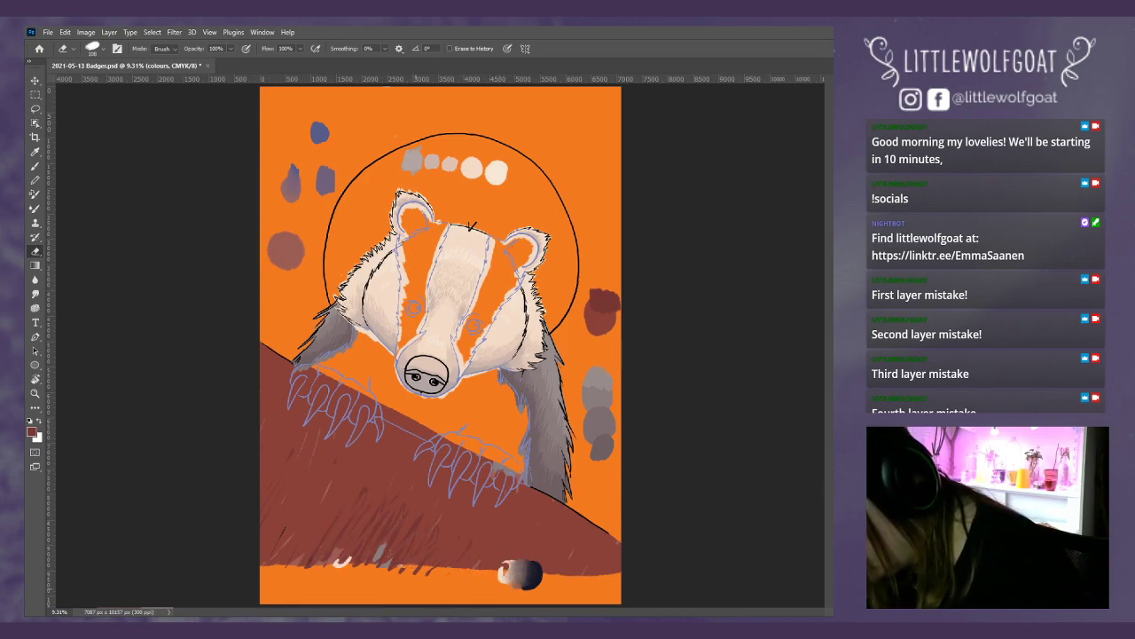
{"action": "left_click_drag", "start_coordinate": [400, 566], "coordinate": [382, 532]}
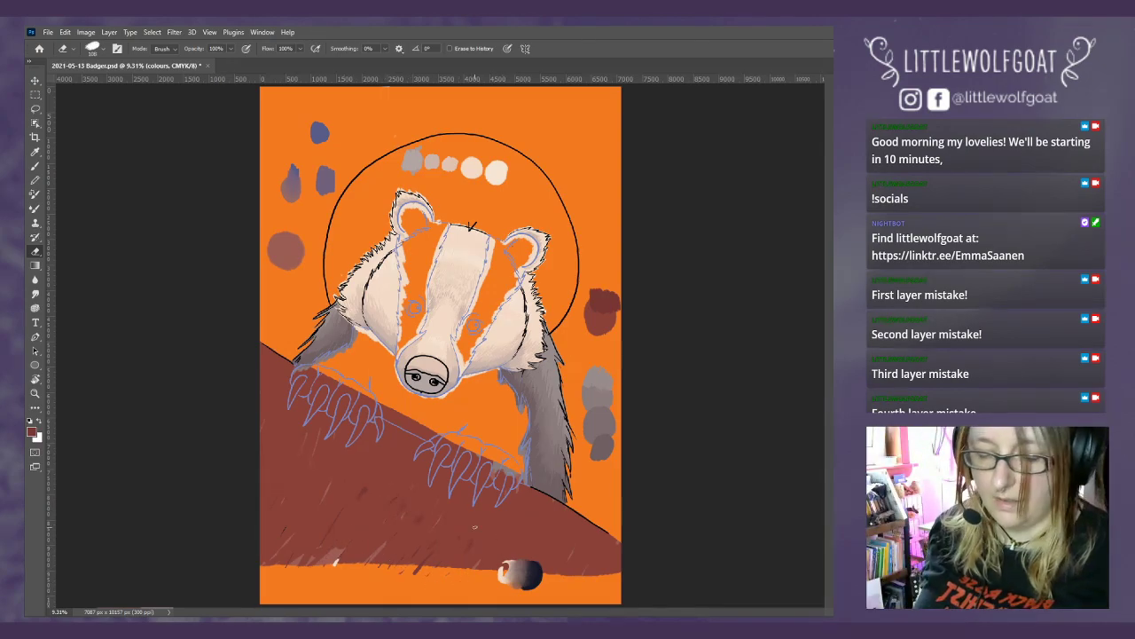
- On Tree dark 1, paint a dark-red stroke on the lower-left branch and hide the colours layer
{"action": "key", "text": "alt+bracketright"}
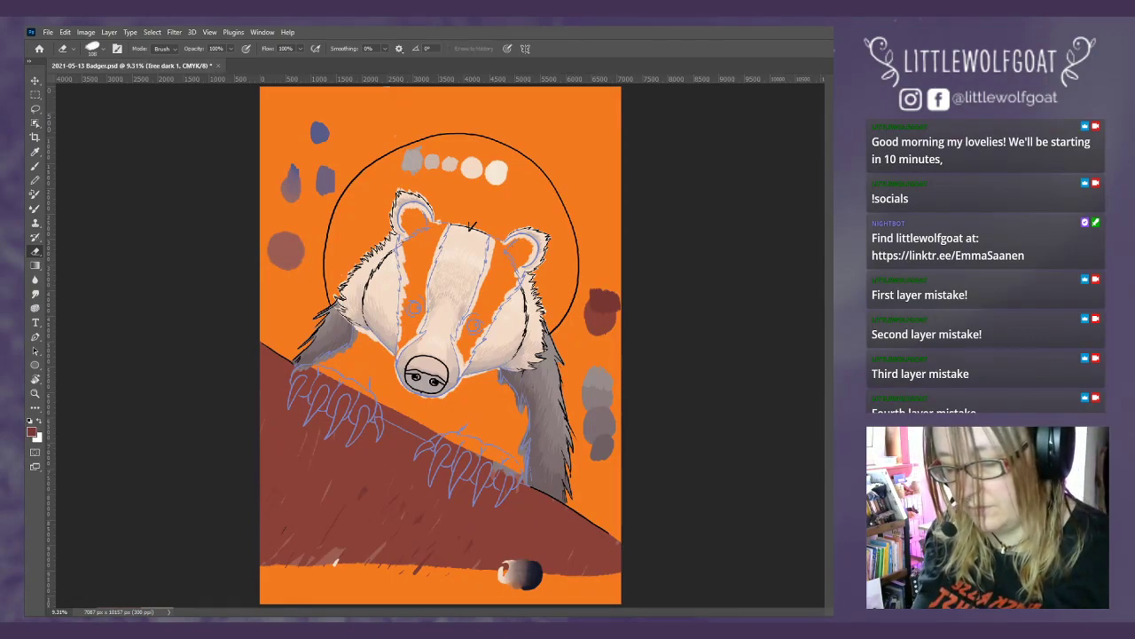
{"action": "left_click", "coordinate": [36, 167]}
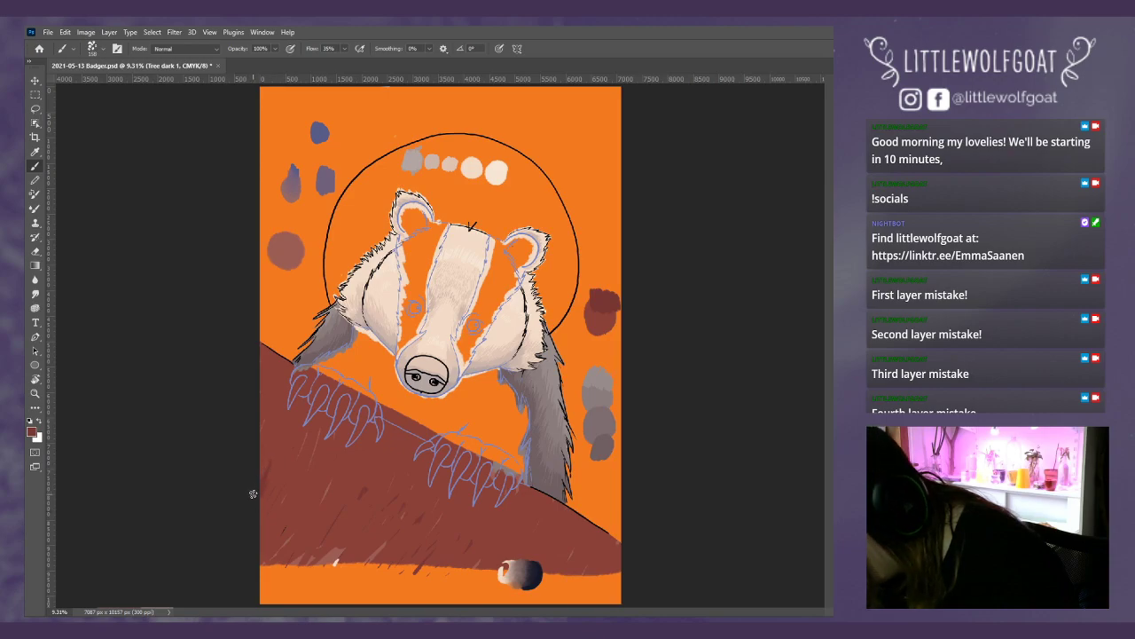
{"action": "mouse_move", "coordinate": [255, 515]}
{"action": "left_mouse_down"}
{"action": "mouse_move", "coordinate": [289, 462]}
{"action": "mouse_move", "coordinate": [263, 513]}
{"action": "mouse_move", "coordinate": [280, 458]}
{"action": "mouse_move", "coordinate": [248, 499]}
{"action": "mouse_move", "coordinate": [269, 447]}
{"action": "mouse_move", "coordinate": [246, 471]}
{"action": "mouse_move", "coordinate": [273, 497]}
{"action": "mouse_move", "coordinate": [259, 538]}
{"action": "mouse_move", "coordinate": [289, 492]}
{"action": "mouse_move", "coordinate": [262, 542]}
{"action": "mouse_move", "coordinate": [307, 475]}
{"action": "mouse_move", "coordinate": [268, 547]}
{"action": "mouse_move", "coordinate": [324, 484]}
{"action": "mouse_move", "coordinate": [289, 562]}
{"action": "mouse_move", "coordinate": [351, 484]}
{"action": "mouse_move", "coordinate": [315, 564]}
{"action": "mouse_move", "coordinate": [359, 506]}
{"action": "mouse_move", "coordinate": [328, 561]}
{"action": "mouse_move", "coordinate": [376, 515]}
{"action": "mouse_move", "coordinate": [355, 553]}
{"action": "mouse_move", "coordinate": [378, 532]}
{"action": "mouse_move", "coordinate": [365, 552]}
{"action": "mouse_move", "coordinate": [402, 530]}
{"action": "mouse_move", "coordinate": [383, 561]}
{"action": "mouse_move", "coordinate": [410, 546]}
{"action": "mouse_move", "coordinate": [415, 572]}
{"action": "mouse_move", "coordinate": [449, 547]}
{"action": "mouse_move", "coordinate": [432, 578]}
{"action": "mouse_move", "coordinate": [494, 544]}
{"action": "mouse_move", "coordinate": [454, 588]}
{"action": "mouse_move", "coordinate": [507, 555]}
{"action": "mouse_move", "coordinate": [473, 588]}
{"action": "mouse_move", "coordinate": [518, 553]}
{"action": "mouse_move", "coordinate": [482, 594]}
{"action": "mouse_move", "coordinate": [522, 560]}
{"action": "mouse_move", "coordinate": [569, 575]}
{"action": "left_mouse_up"}
{"action": "key", "text": "ctrl+comma"}
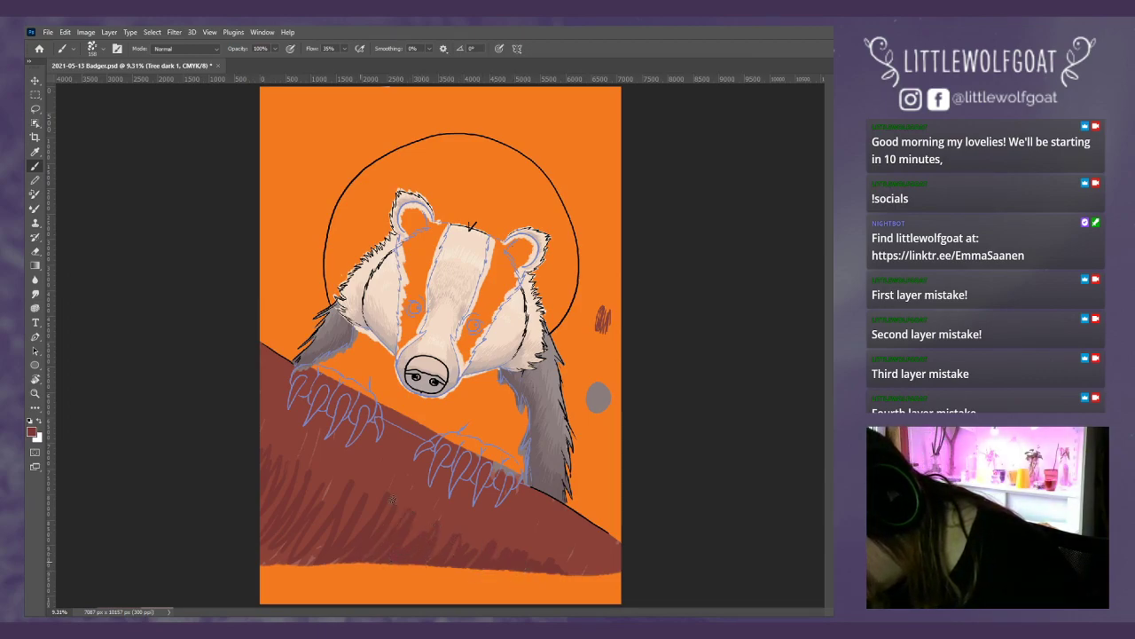
- Paint dark-red hatching strokes across the lower-left branch, then duplicate the Tree dark 1 layer
{"action": "mouse_move", "coordinate": [319, 546]}
{"action": "left_mouse_down"}
{"action": "mouse_move", "coordinate": [324, 503]}
{"action": "mouse_move", "coordinate": [293, 493]}
{"action": "left_mouse_up"}
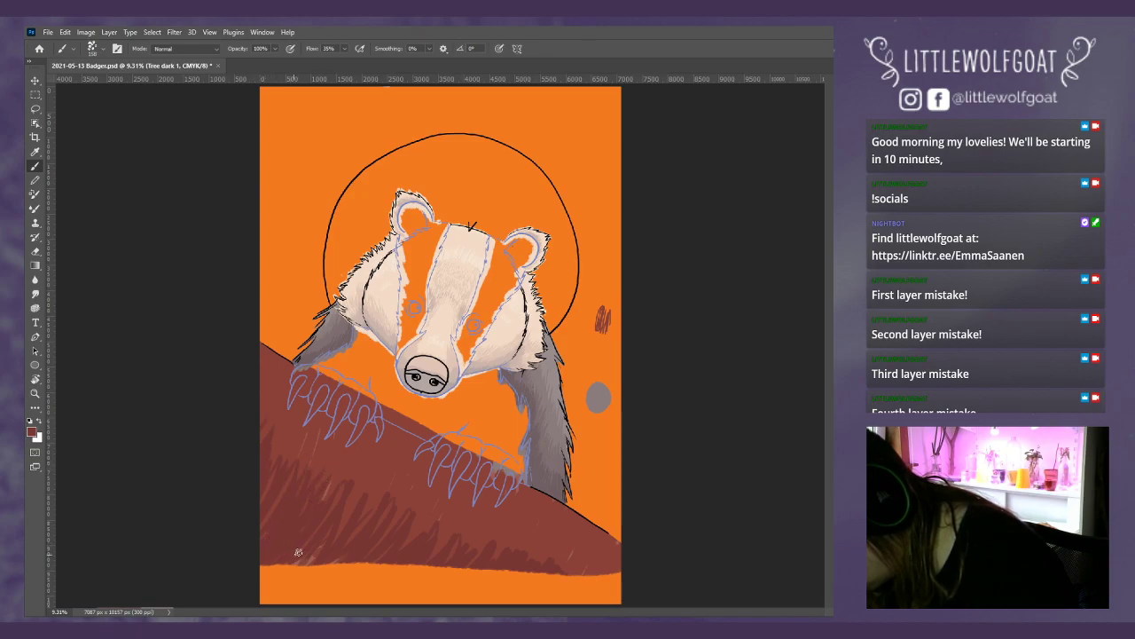
{"action": "left_click_drag", "start_coordinate": [299, 552], "coordinate": [321, 524]}
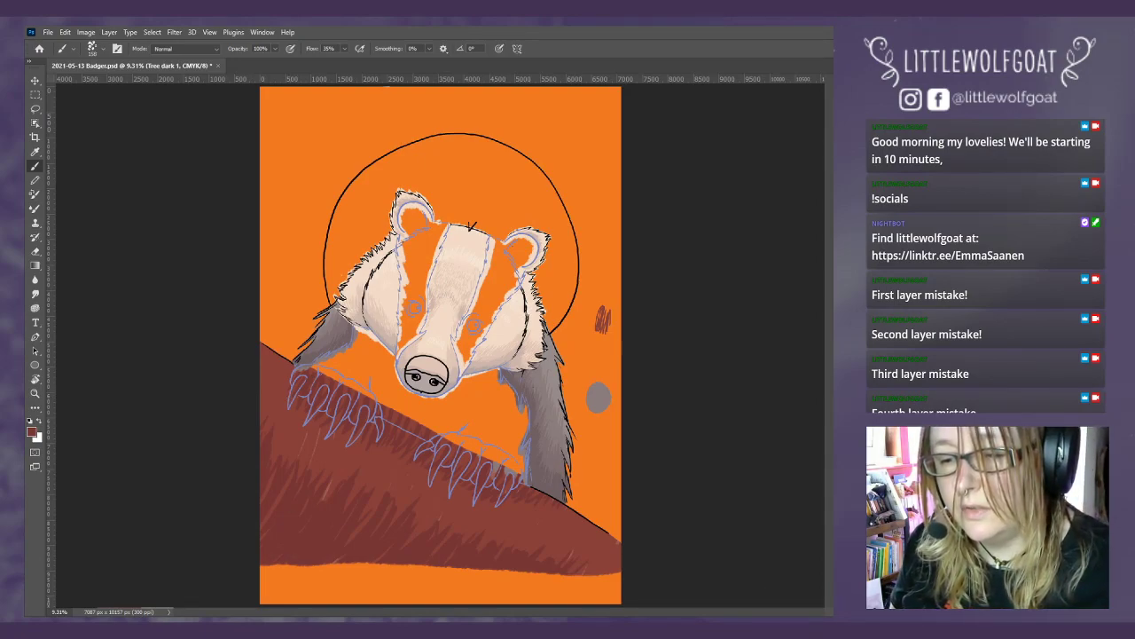
{"action": "key", "text": "ctrl+alt+j"}
- Name the duplicated dark tree layer 'Tree dark 2', then make the colours layer active
{"action": "left_click", "coordinate": [527, 206]}
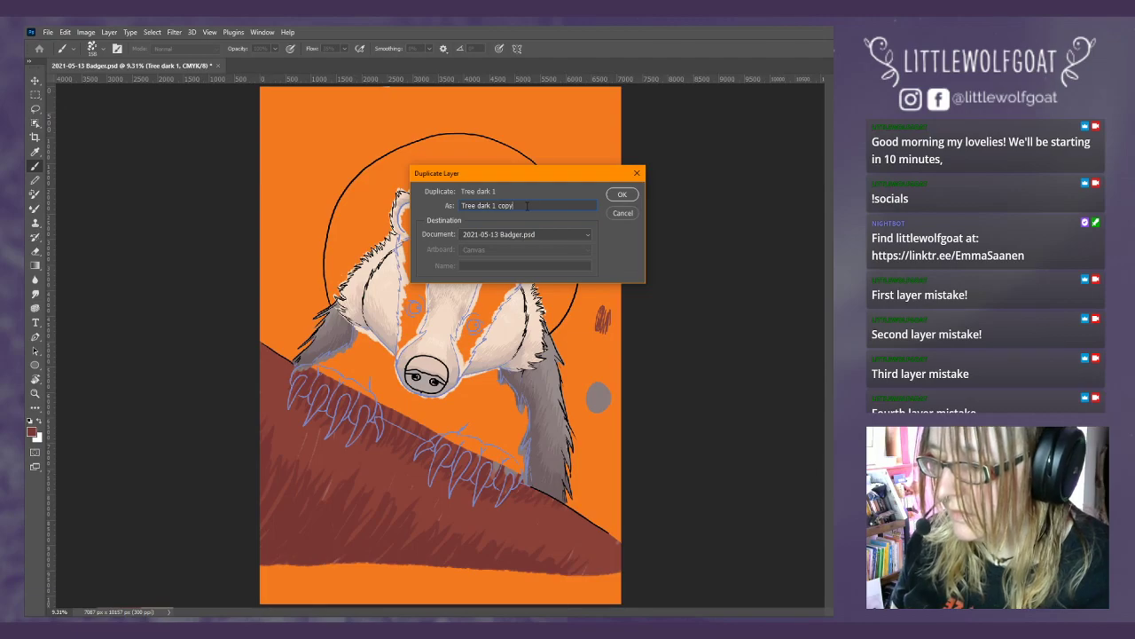
{"action": "key", "text": "BackSpace"}
{"action": "key", "text": "BackSpace"}
{"action": "key", "text": "BackSpace"}
{"action": "key", "text": "BackSpace"}
{"action": "key", "text": "BackSpace"}
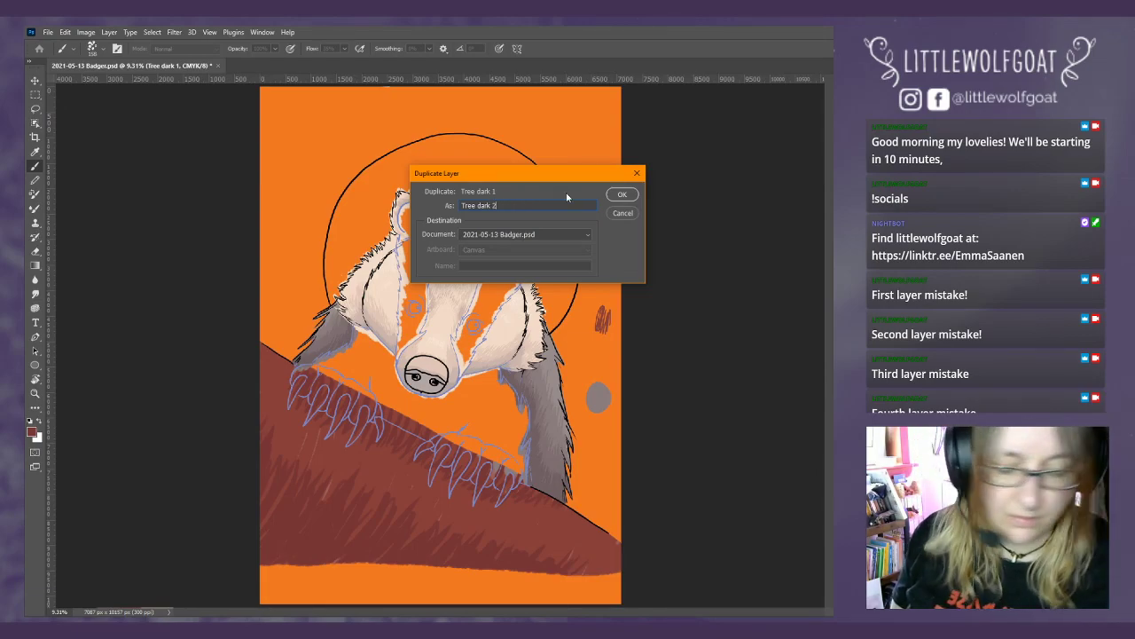
{"action": "type", "text": "2"}
{"action": "key", "text": "Return"}
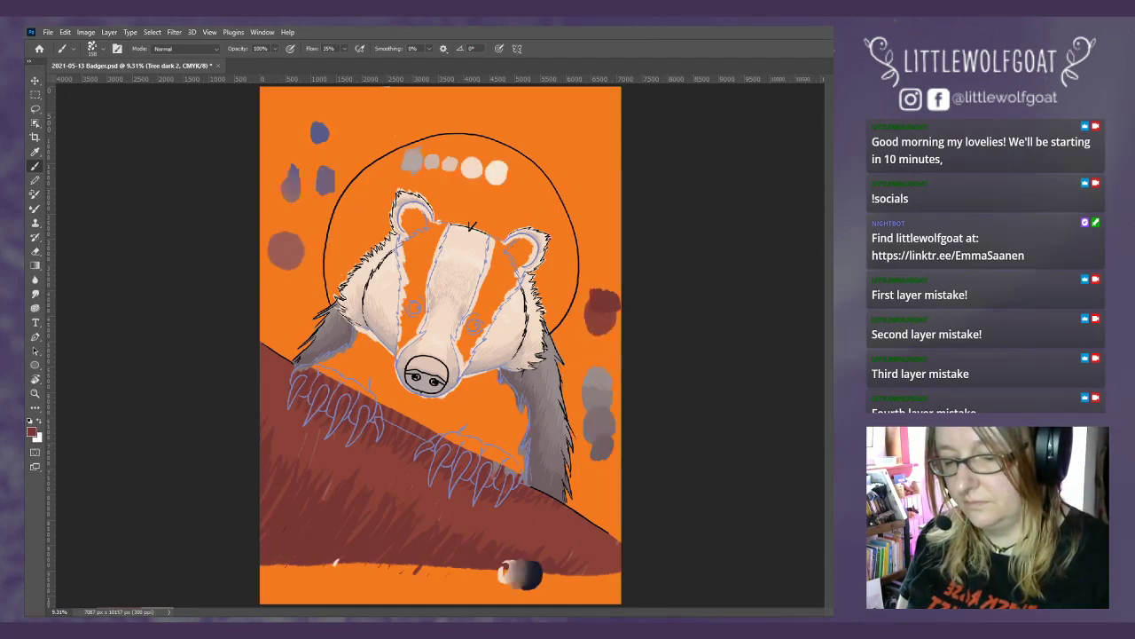
{"action": "key", "text": "alt+bracketright"}
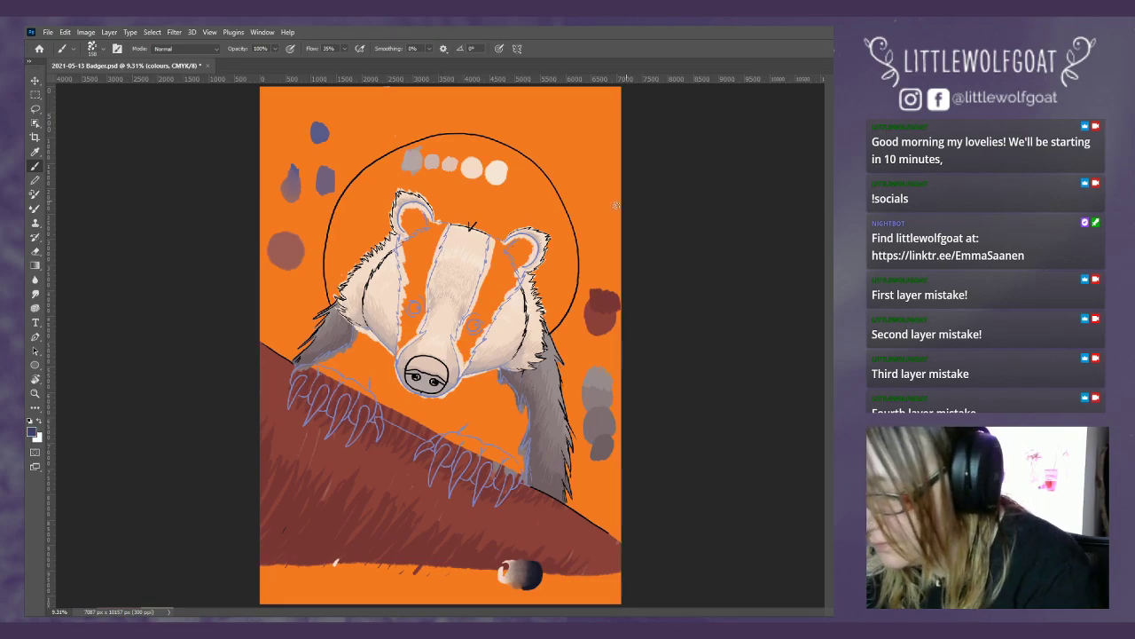
- Paint a dark blue swatch at the upper right and brush sampled red-brown over its lower half
{"action": "mouse_move", "coordinate": [578, 151]}
{"action": "left_mouse_down"}
{"action": "mouse_move", "coordinate": [573, 135]}
{"action": "mouse_move", "coordinate": [581, 156]}
{"action": "mouse_move", "coordinate": [595, 140]}
{"action": "left_mouse_up"}
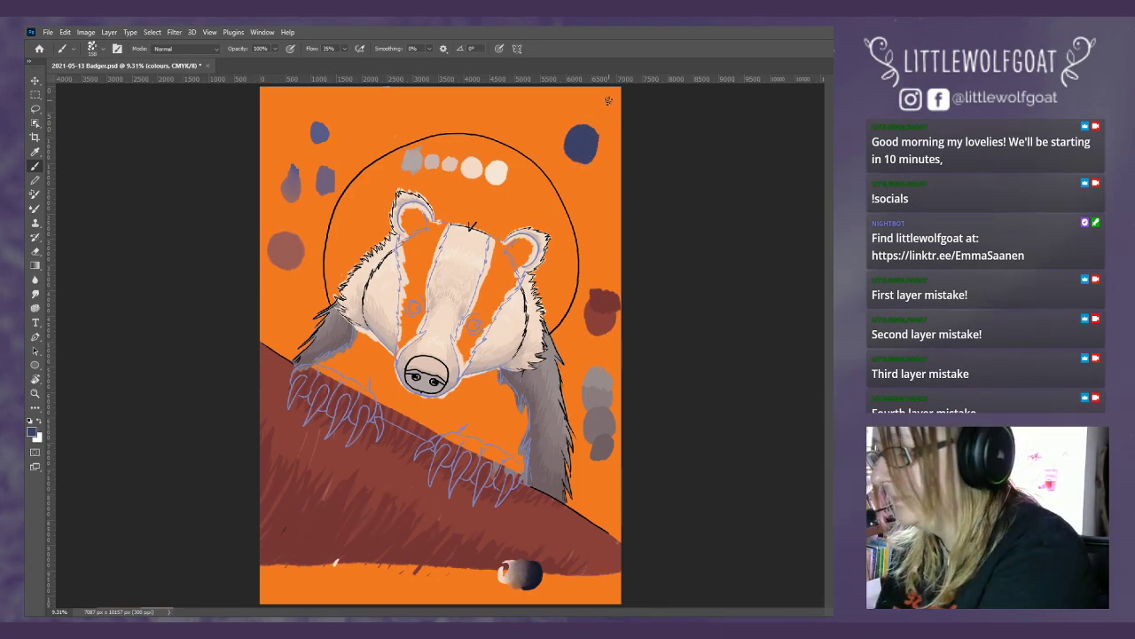
{"action": "key", "text": "i"}
{"action": "left_click", "coordinate": [604, 293]}
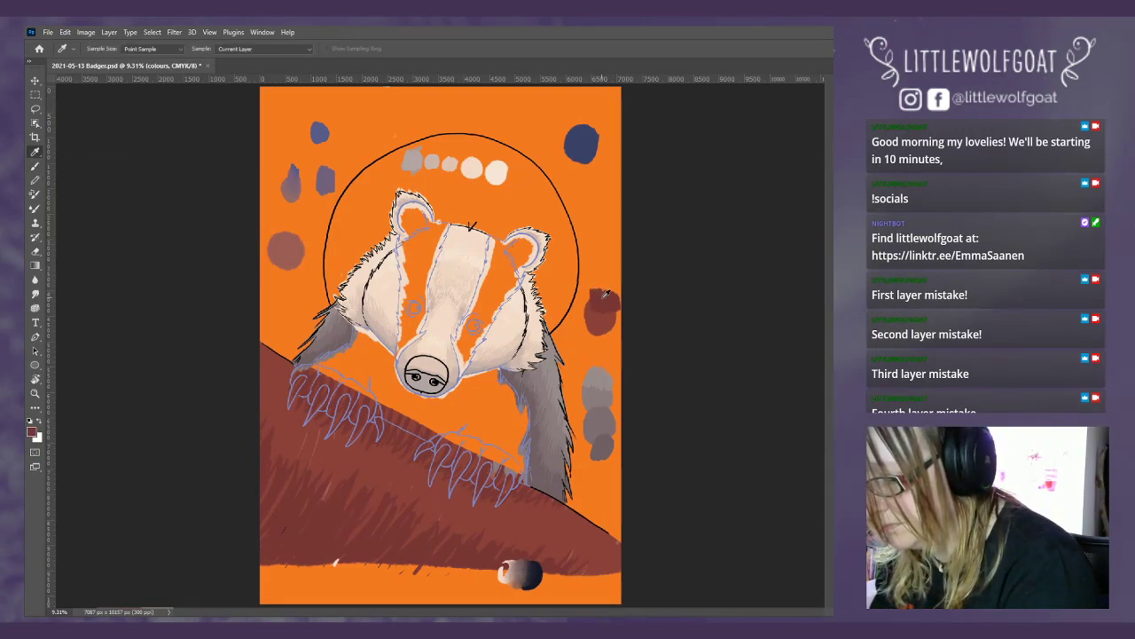
{"action": "key", "text": "b"}
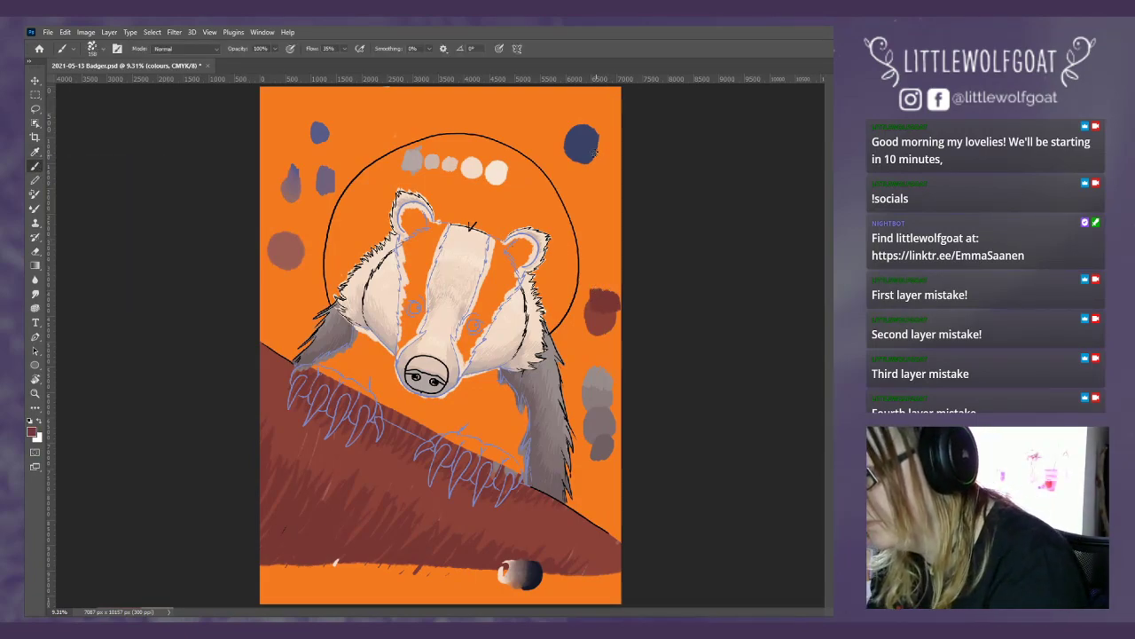
{"action": "mouse_move", "coordinate": [594, 153]}
{"action": "left_mouse_down"}
{"action": "mouse_move", "coordinate": [581, 178]}
{"action": "mouse_move", "coordinate": [602, 169]}
{"action": "mouse_move", "coordinate": [596, 152]}
{"action": "left_mouse_up"}
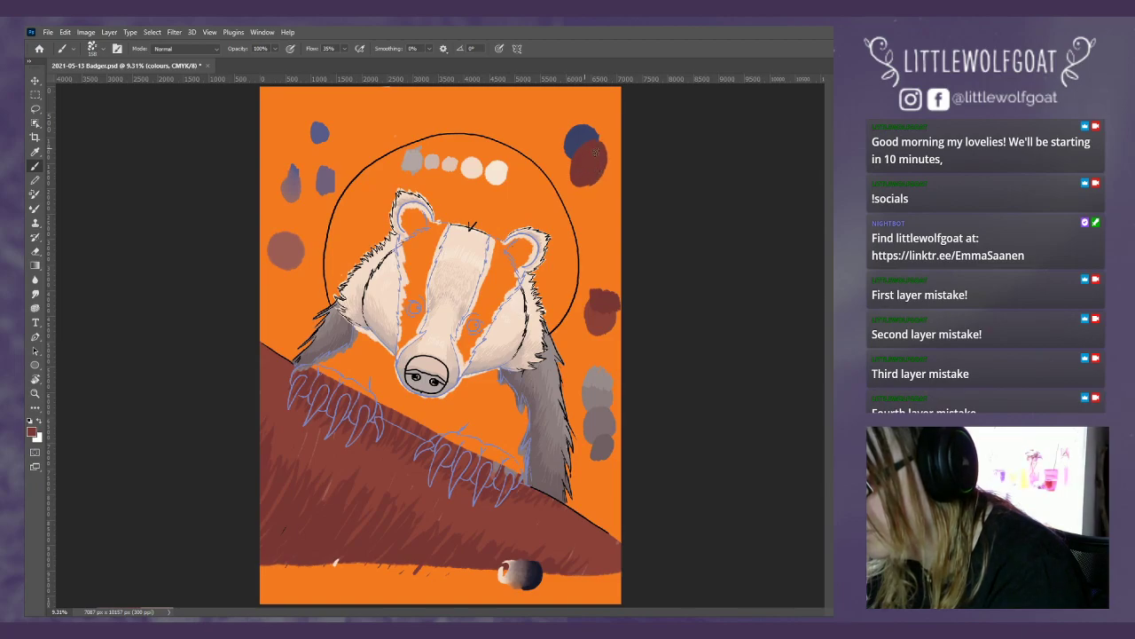
- Smudge the top-right swatch's edge, paint a dusky purple-brown swatch below, and select Tree dark 2
{"action": "left_click", "coordinate": [35, 295]}
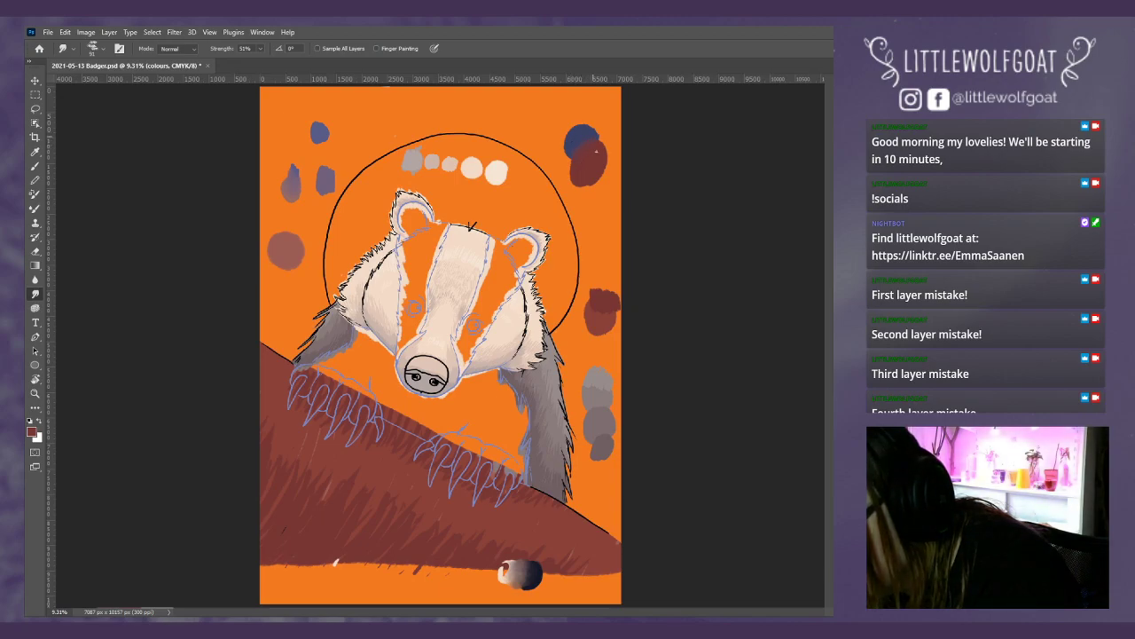
{"action": "left_click", "coordinate": [103, 52]}
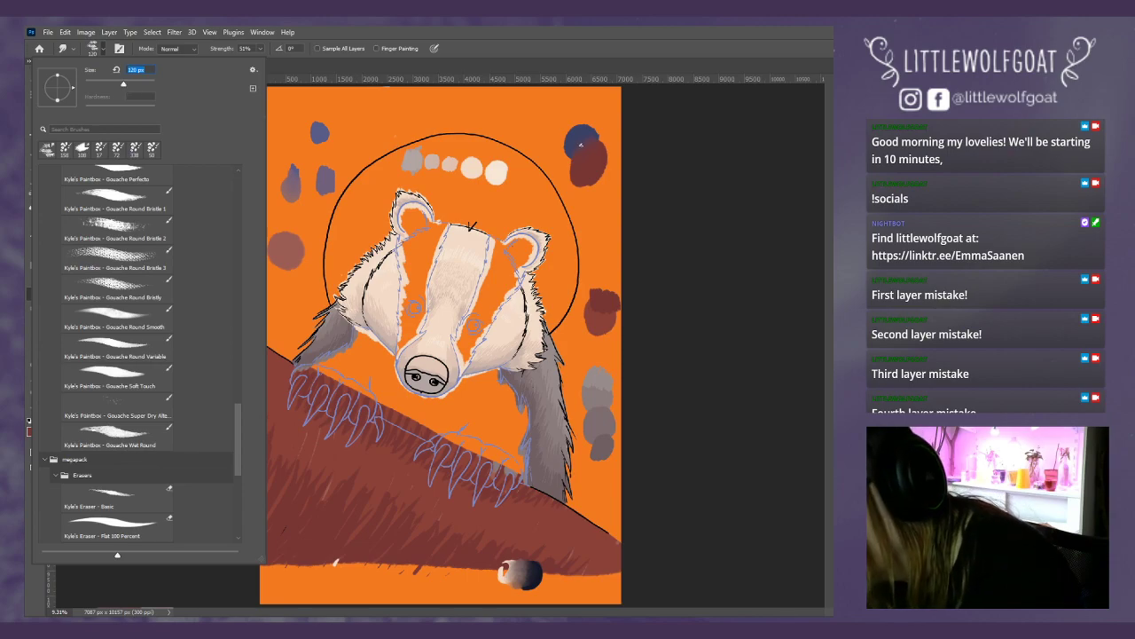
{"action": "key", "text": "Escape"}
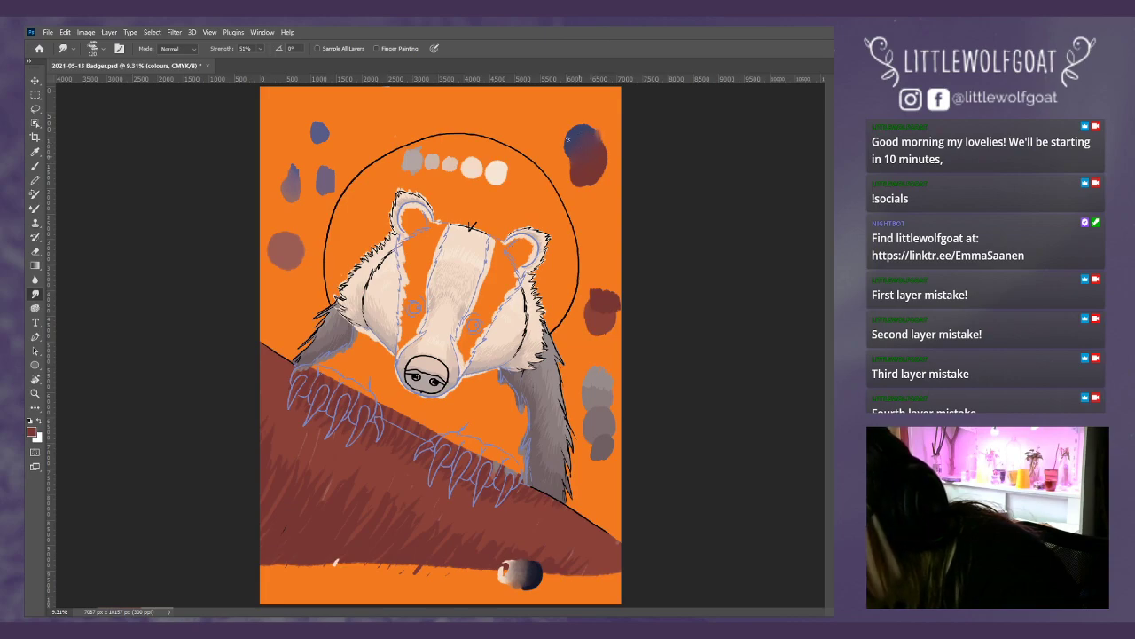
{"action": "mouse_move", "coordinate": [568, 139]}
{"action": "left_mouse_down"}
{"action": "mouse_move", "coordinate": [570, 171]}
{"action": "mouse_move", "coordinate": [576, 137]}
{"action": "mouse_move", "coordinate": [592, 155]}
{"action": "left_mouse_up"}
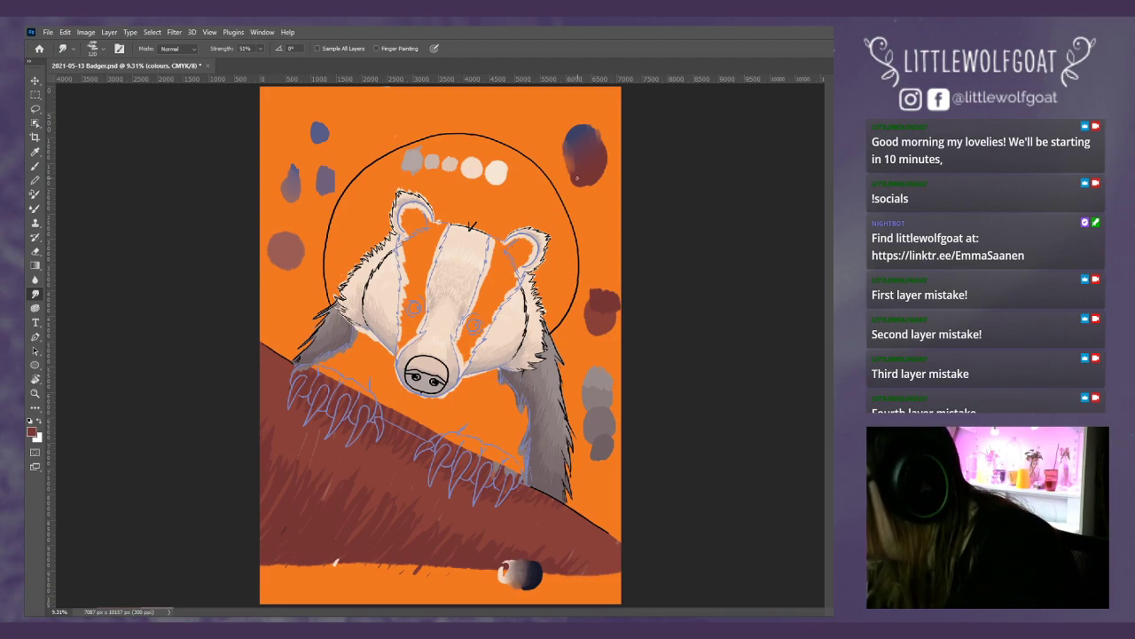
{"action": "left_click", "coordinate": [37, 152]}
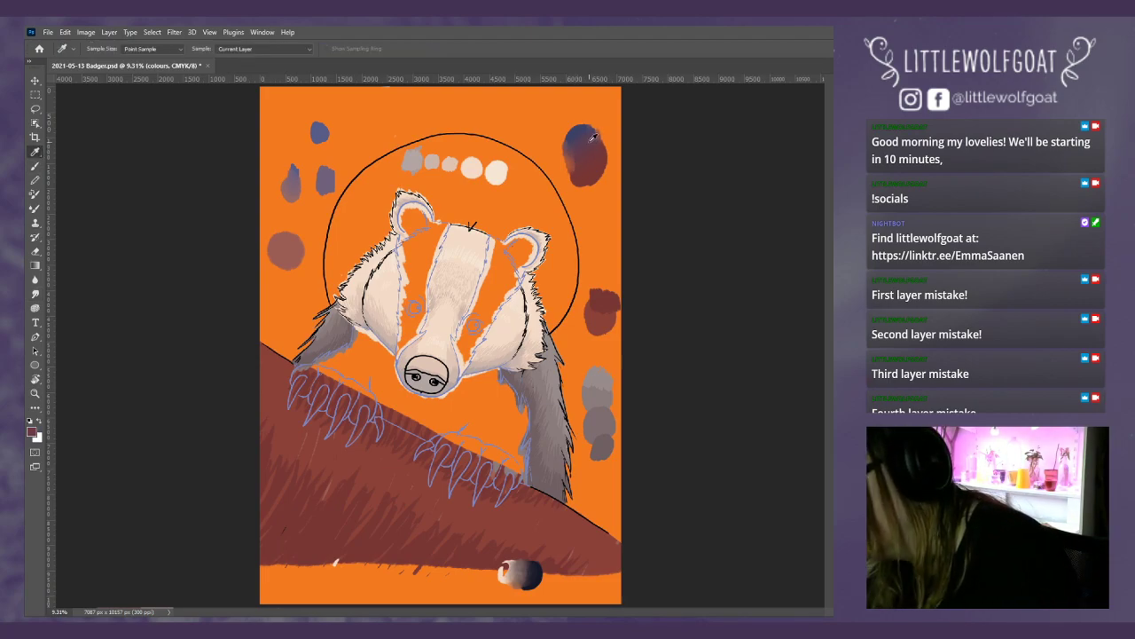
{"action": "left_click", "coordinate": [38, 165]}
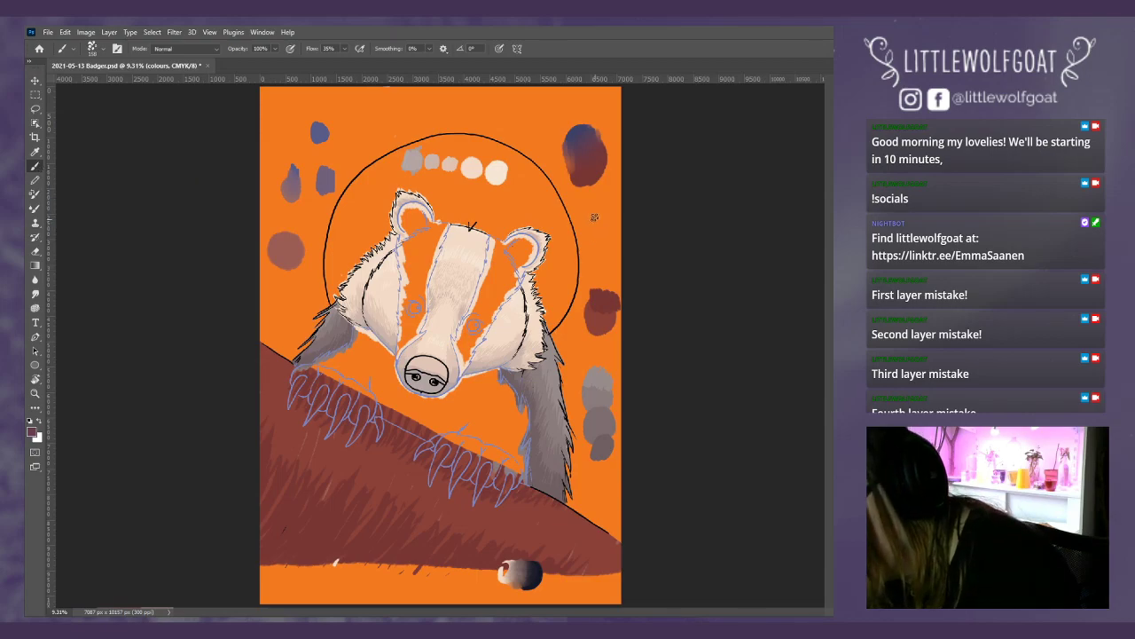
{"action": "mouse_move", "coordinate": [593, 216]}
{"action": "left_mouse_down"}
{"action": "mouse_move", "coordinate": [603, 238]}
{"action": "mouse_move", "coordinate": [606, 220]}
{"action": "left_mouse_up"}
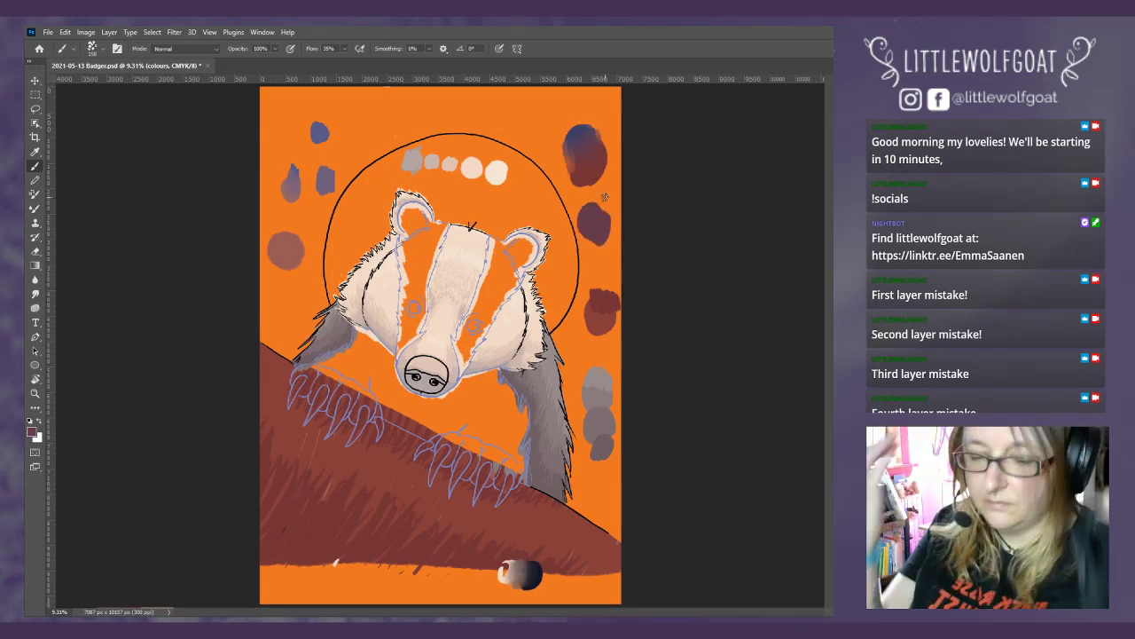
{"action": "key", "text": "alt+bracketright"}
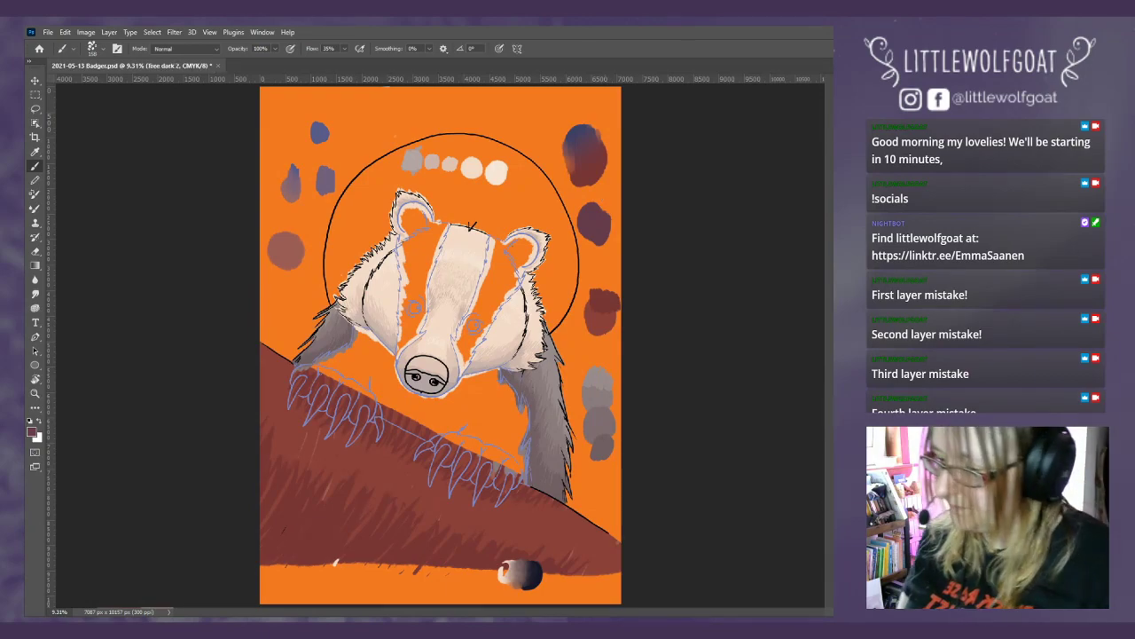
- Reduce the brush size to 31 px in the Brush Preset picker
{"action": "left_click", "coordinate": [94, 50]}
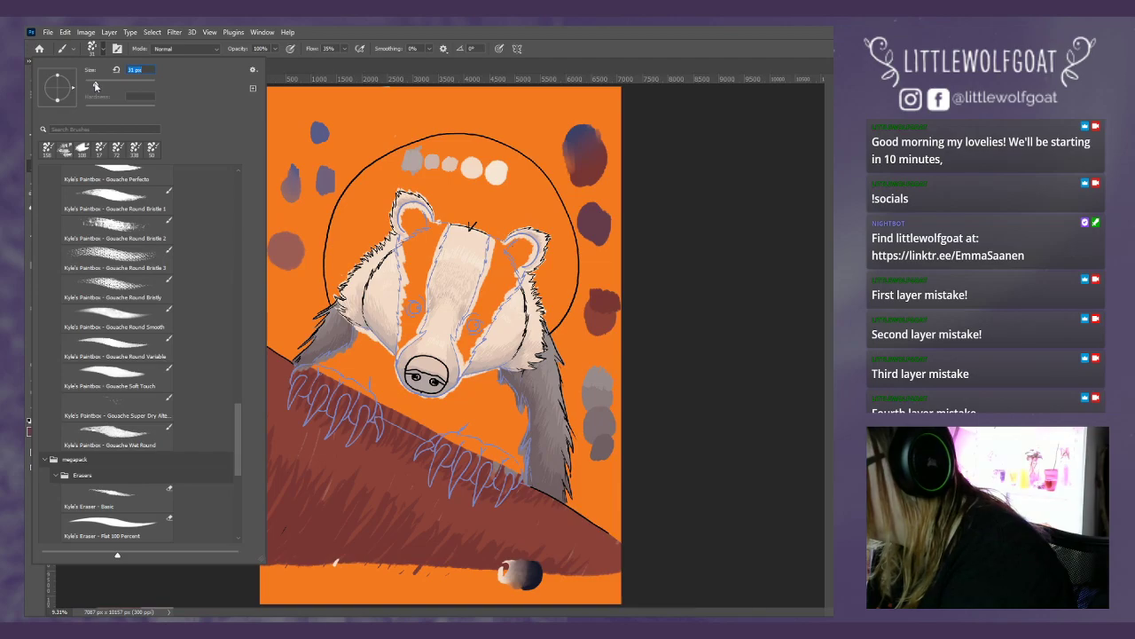
{"action": "left_click", "coordinate": [829, 334]}
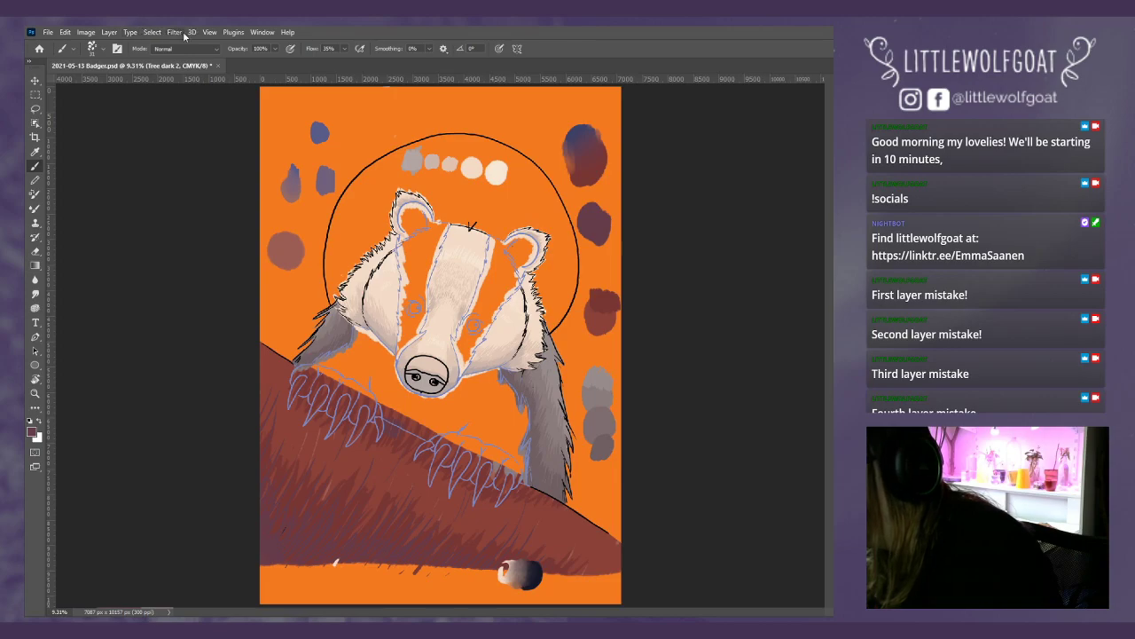
- Zoom in to 25% and scroll to the claws gripping the branch
{"action": "left_click", "coordinate": [210, 32]}
{"action": "left_click", "coordinate": [233, 113]}
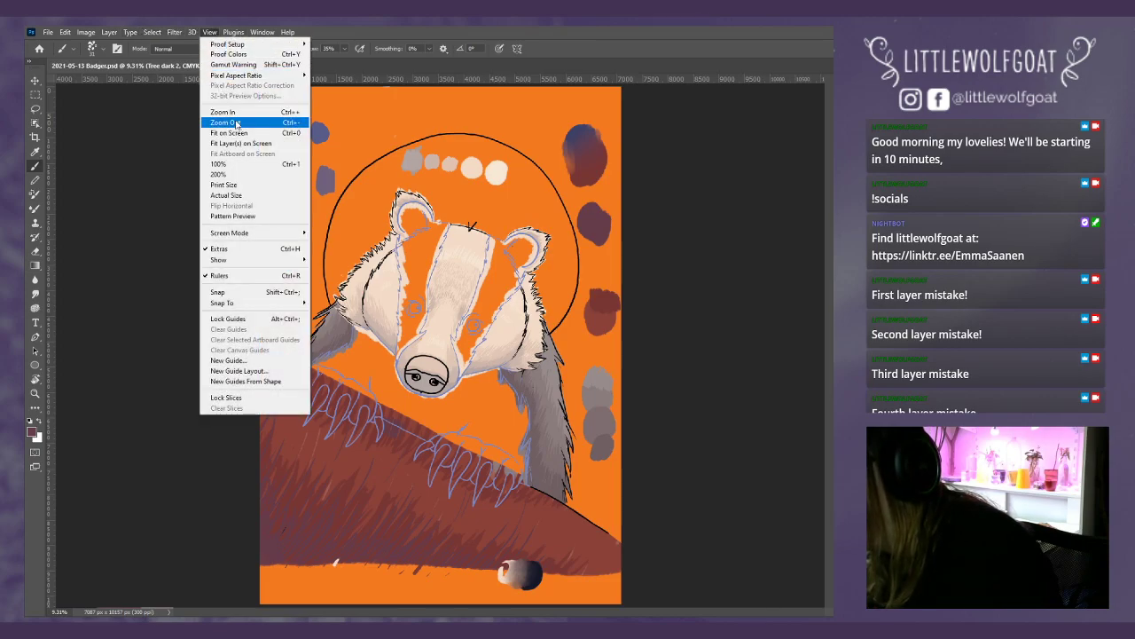
{"action": "left_click", "coordinate": [211, 33]}
{"action": "left_click", "coordinate": [230, 112]}
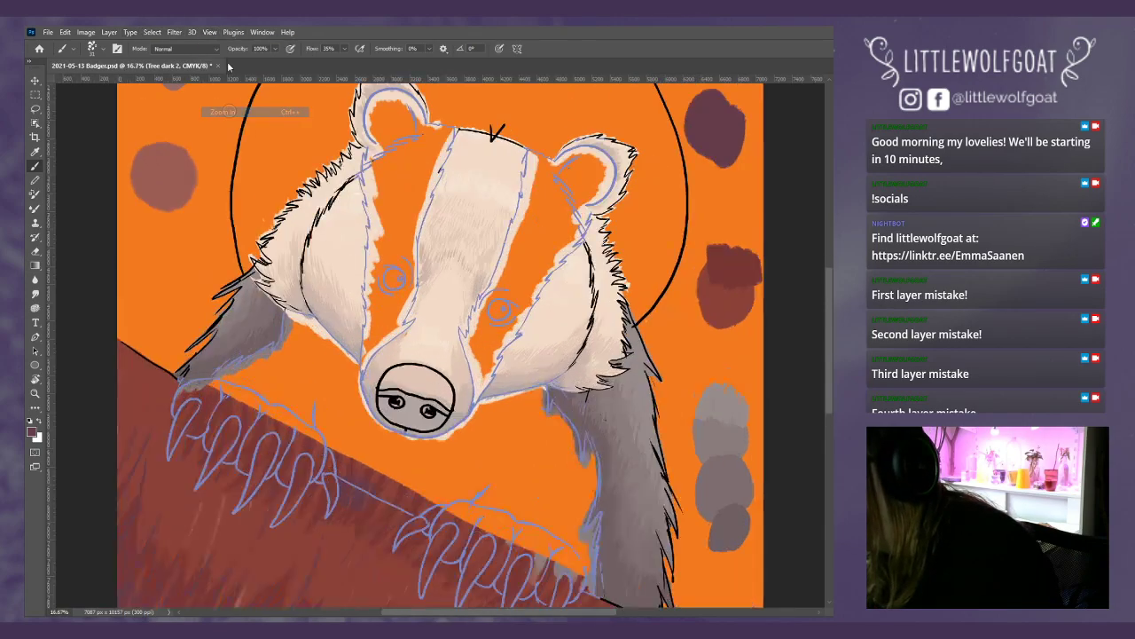
{"action": "left_click", "coordinate": [210, 33]}
{"action": "left_click", "coordinate": [235, 112]}
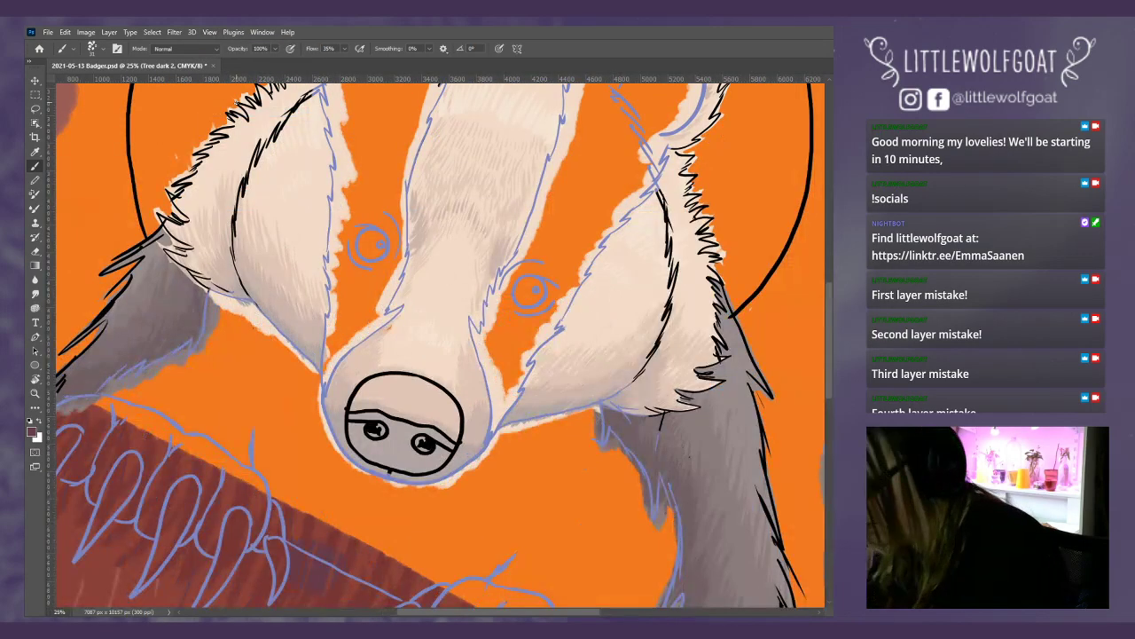
{"action": "scroll", "coordinate": [830, 424], "scroll_direction": "down", "scroll_amount": 2}
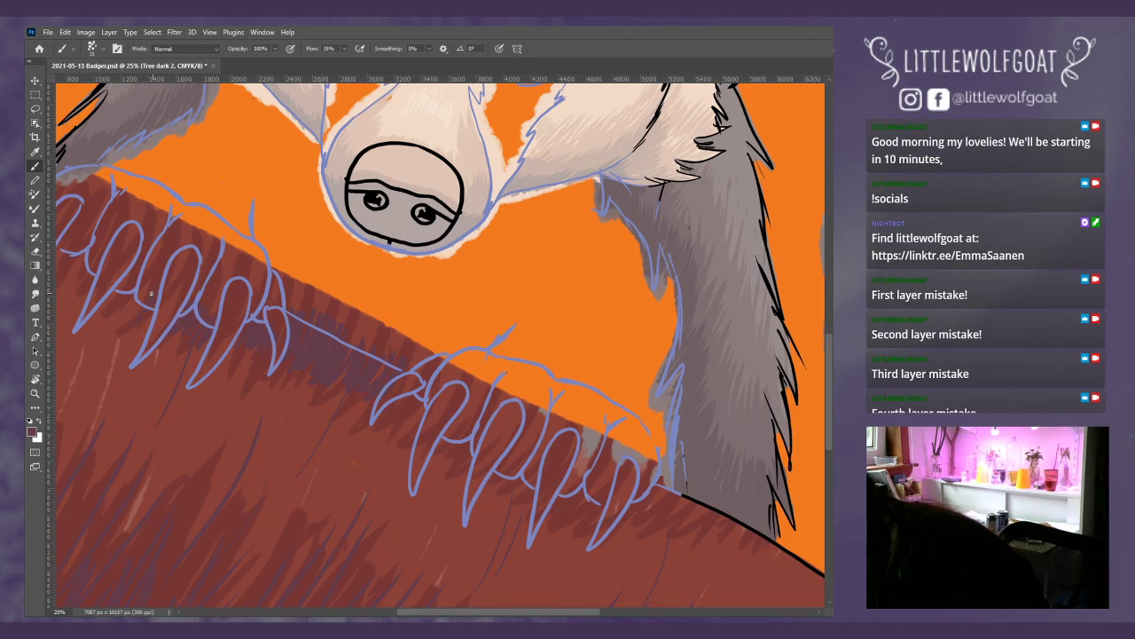
{"action": "right_click", "coordinate": [140, 284]}
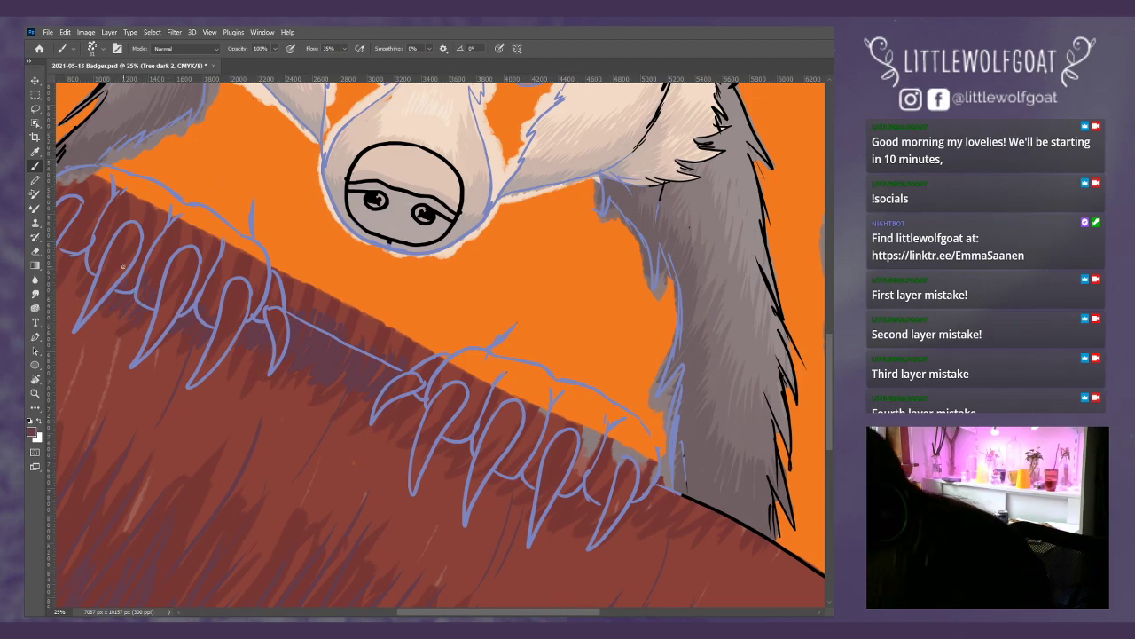
{"action": "scroll", "coordinate": [369, 592], "scroll_direction": "left", "scroll_amount": 5}
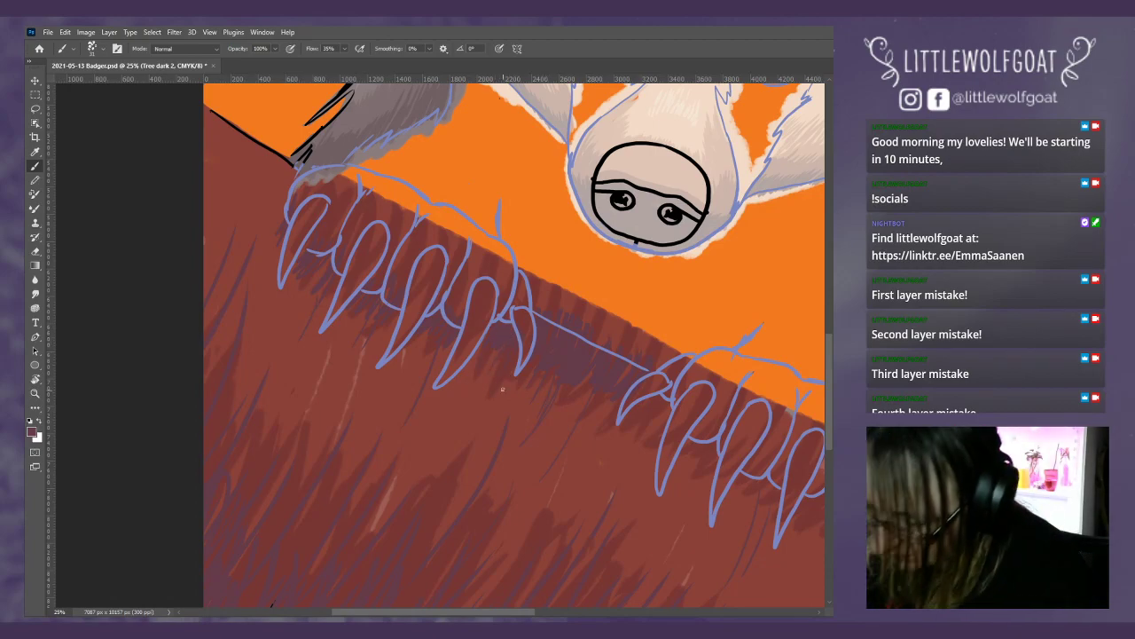
{"action": "left_click_drag", "start_coordinate": [536, 614], "coordinate": [576, 613]}
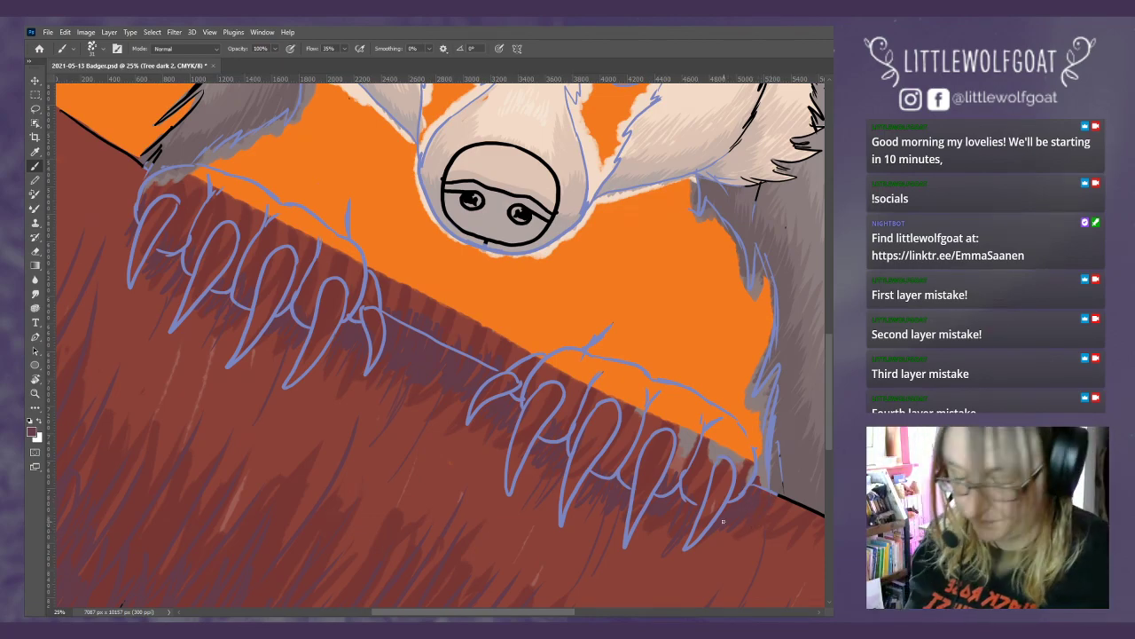
- Scroll the view across and down to the branch beneath the claws
{"action": "scroll", "coordinate": [694, 372], "scroll_direction": "right", "scroll_amount": 3}
{"action": "scroll", "coordinate": [694, 373], "scroll_direction": "down", "scroll_amount": 4}
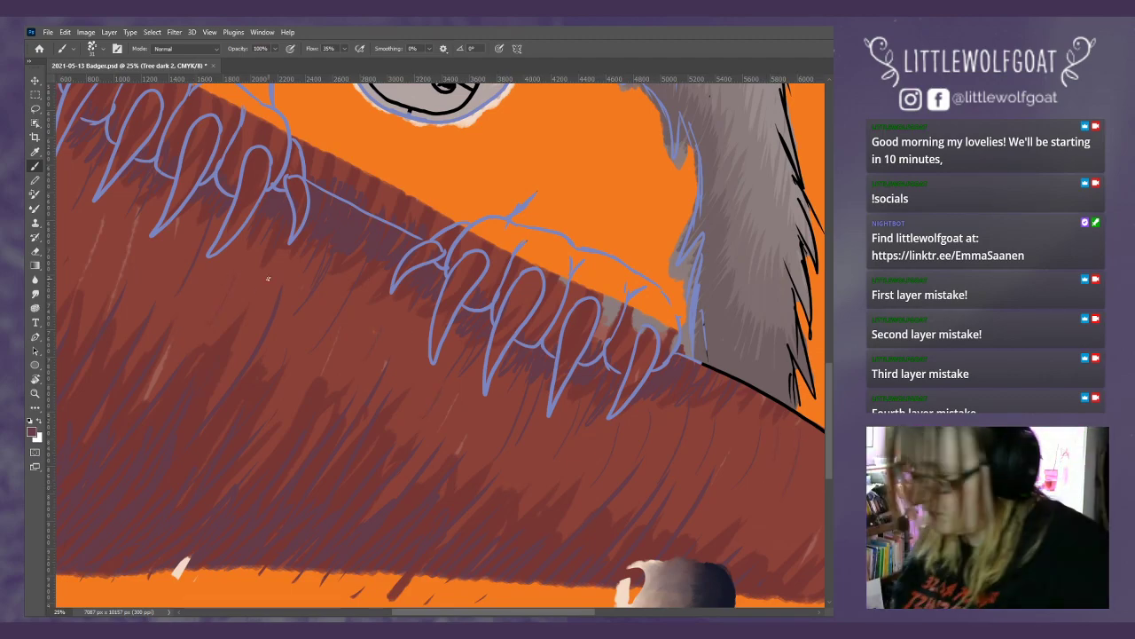
{"action": "left_click", "coordinate": [209, 32]}
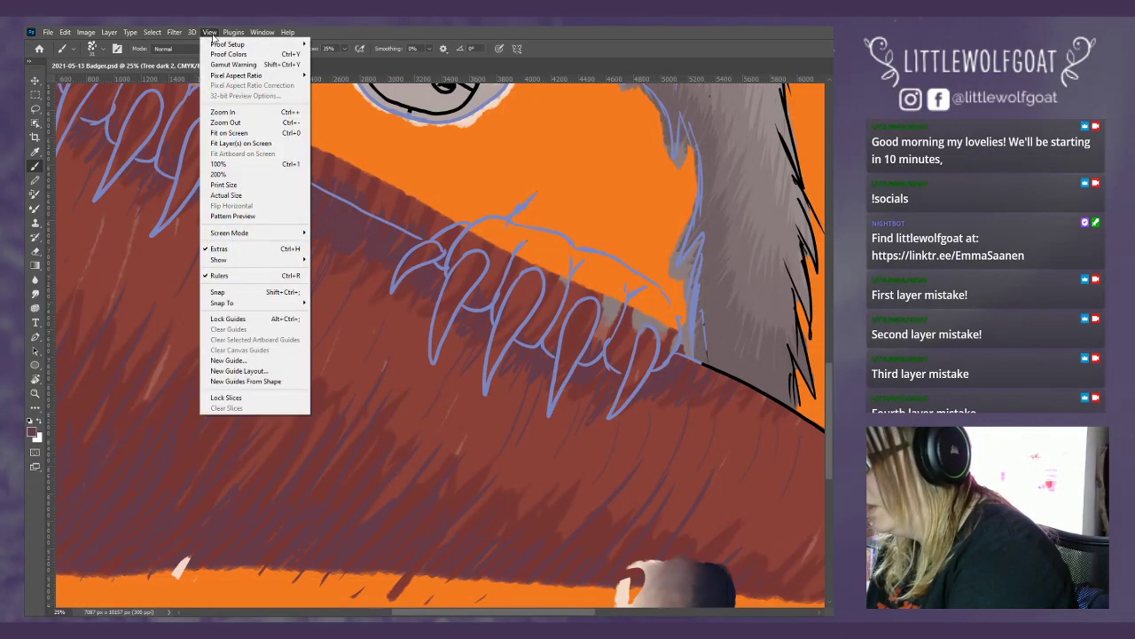
- Fit the painting on screen and duplicate Tree dark 2 as 'Tree light 1'
{"action": "left_click", "coordinate": [243, 133]}
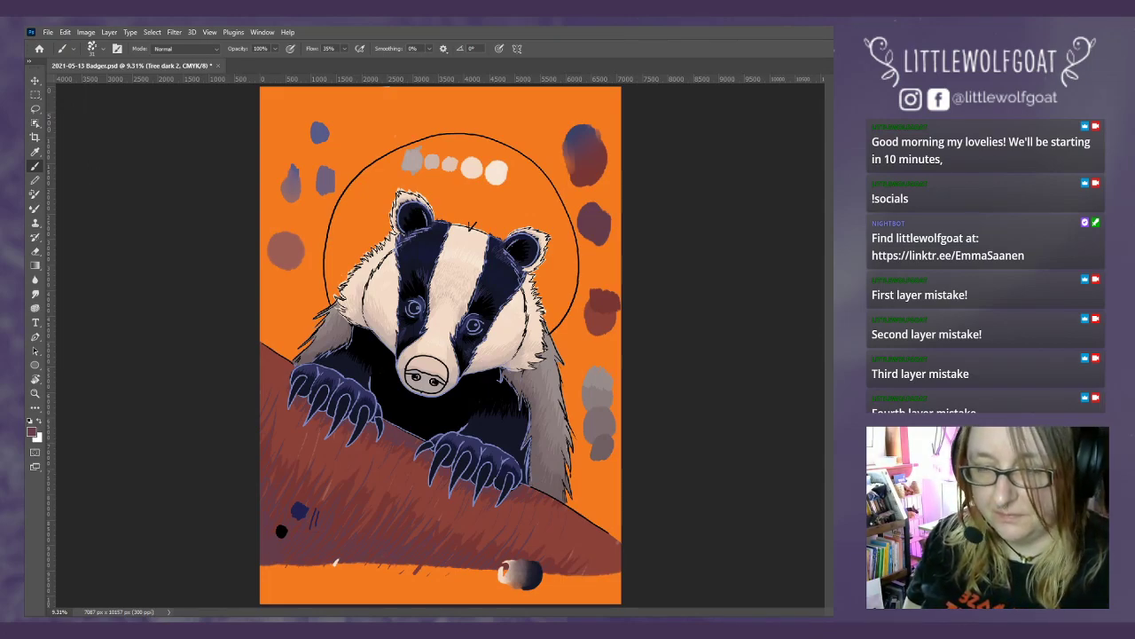
{"action": "key", "text": "ctrl+alt+j"}
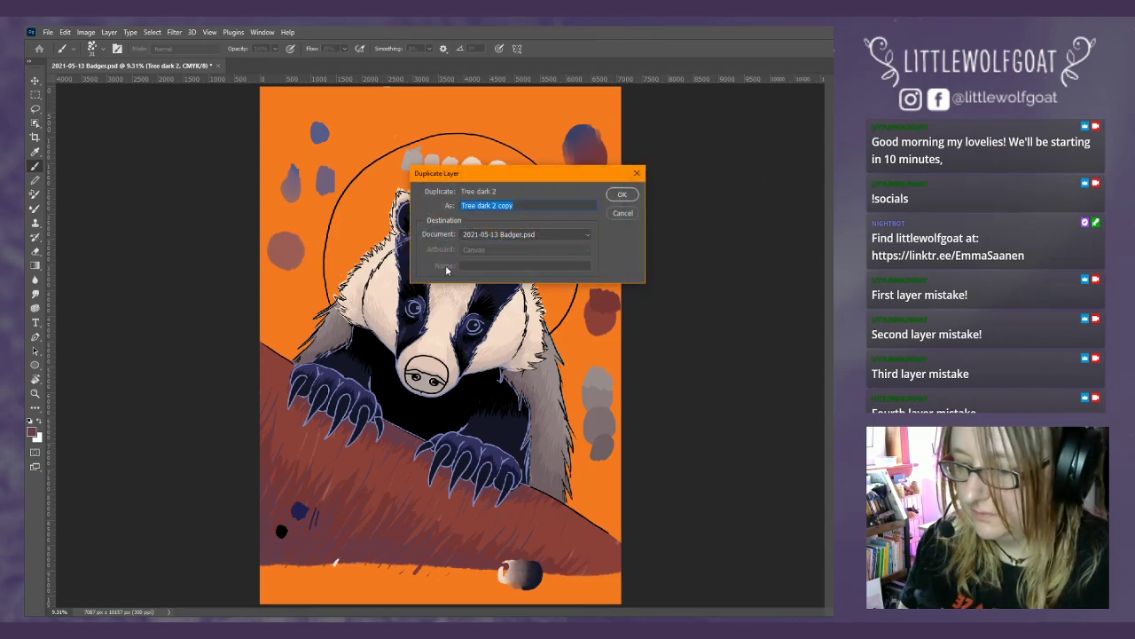
{"action": "left_click_drag", "start_coordinate": [513, 205], "coordinate": [476, 205]}
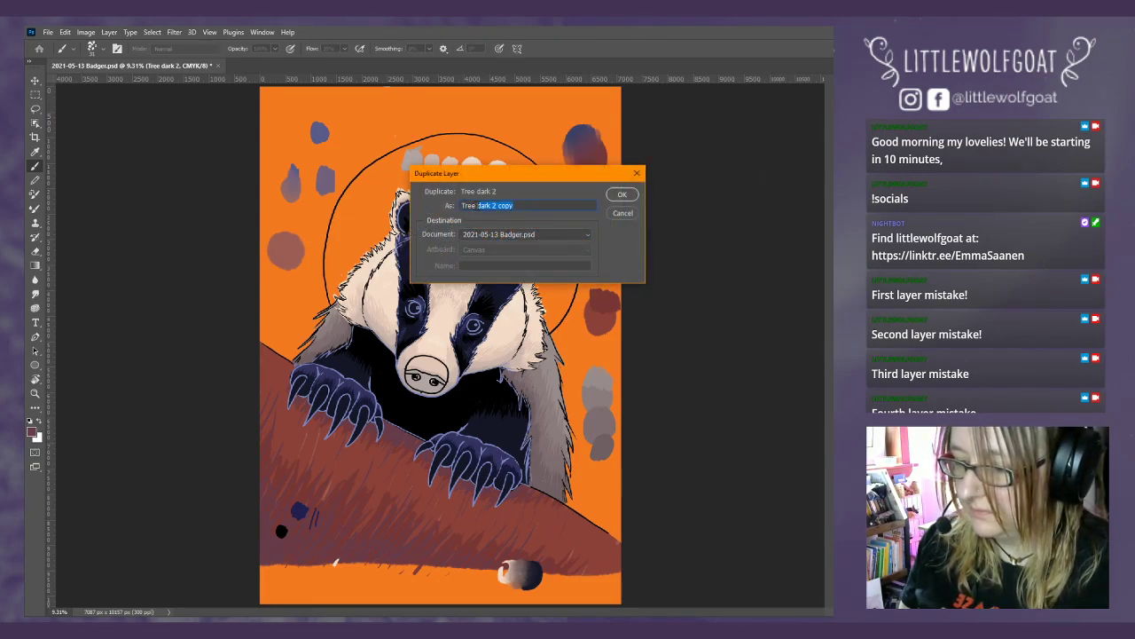
{"action": "key", "text": "BackSpace"}
{"action": "type", "text": "l"}
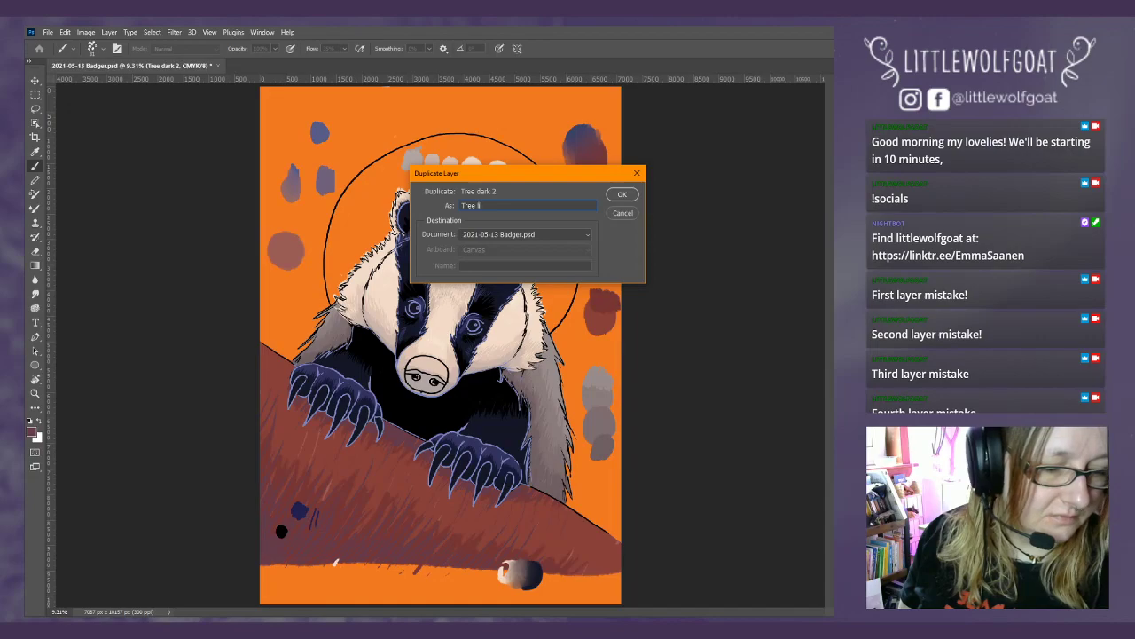
{"action": "type", "text": "ight 1"}
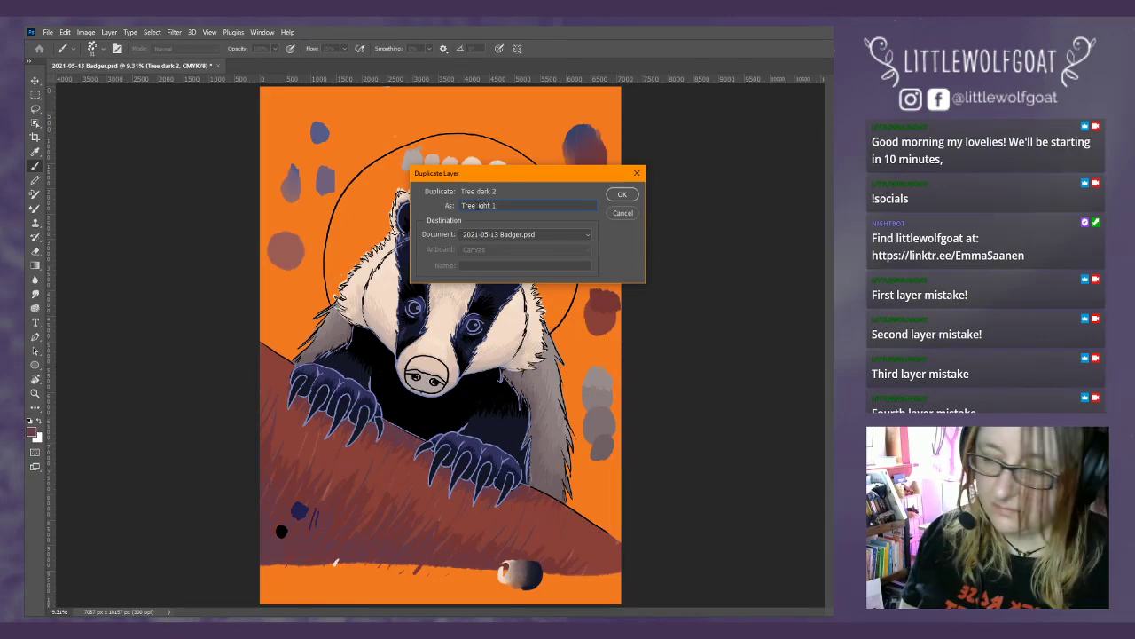
{"action": "key", "text": "Return"}
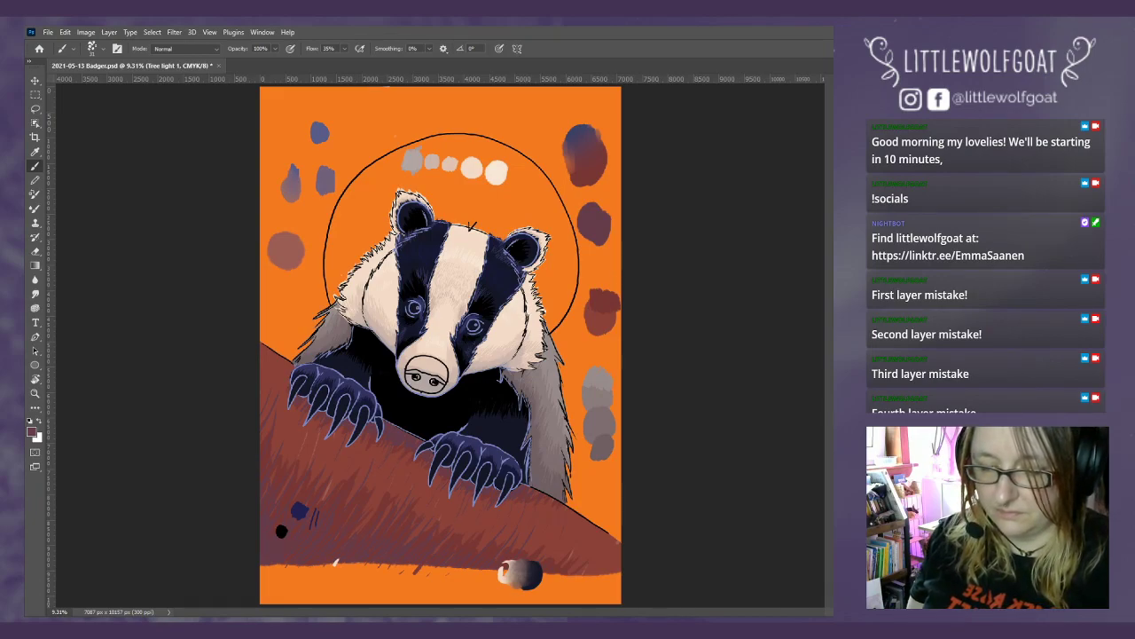
- Sample the reddish swatch colour and paint darker streaks into it
{"action": "left_click", "coordinate": [36, 152]}
{"action": "left_click", "coordinate": [611, 311]}
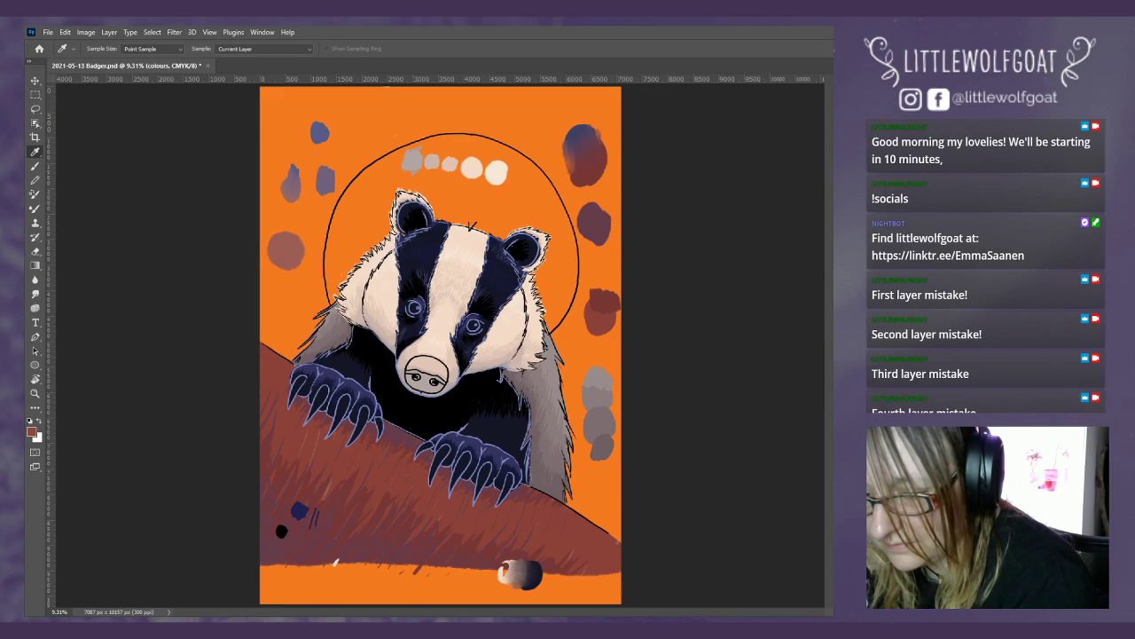
{"action": "key", "text": "b"}
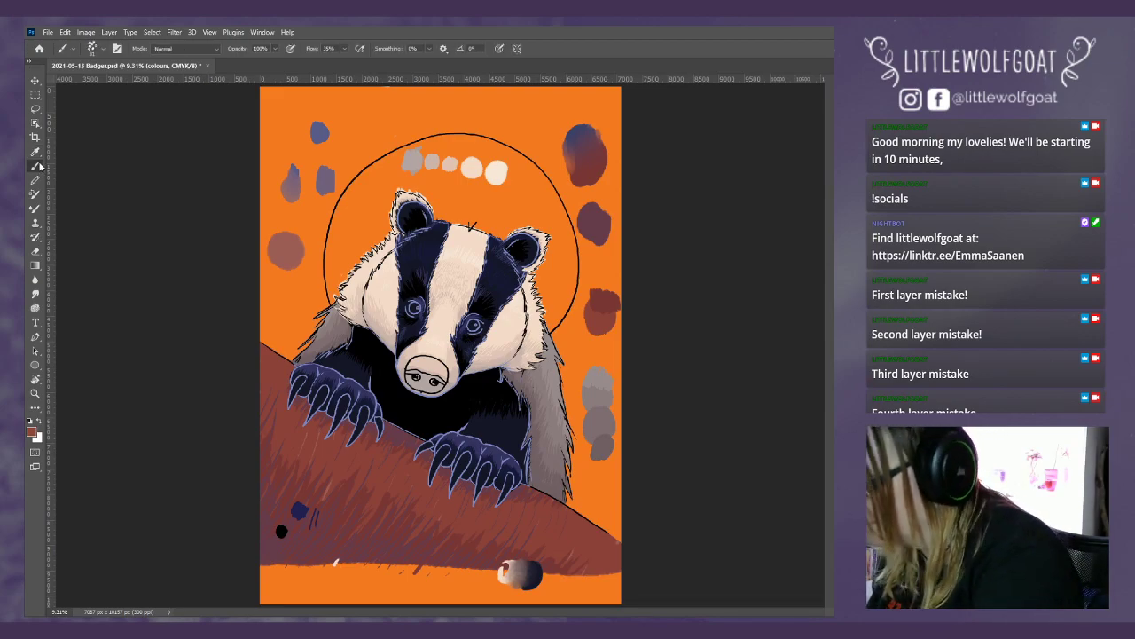
{"action": "left_click_drag", "start_coordinate": [597, 339], "coordinate": [612, 337]}
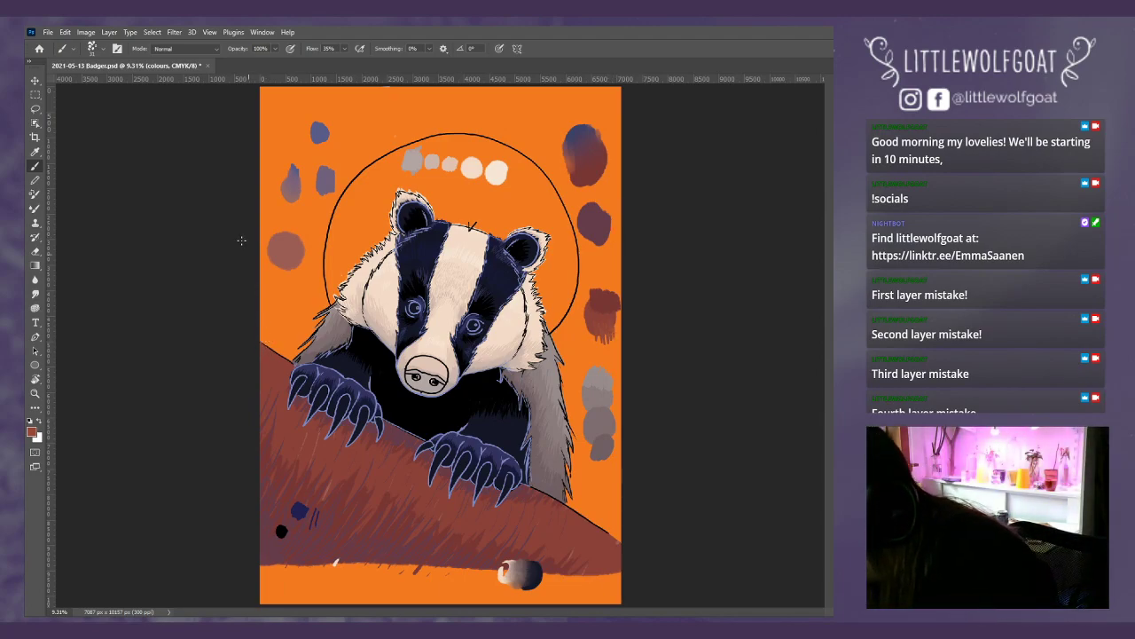
{"action": "left_click", "coordinate": [94, 50]}
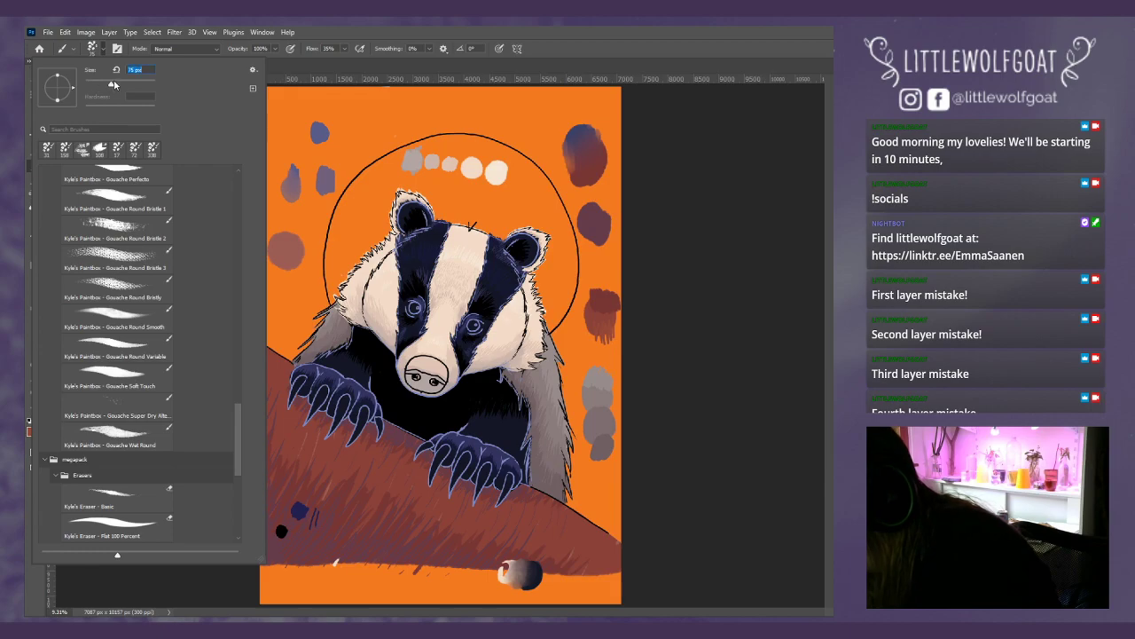
{"action": "left_click", "coordinate": [337, 87]}
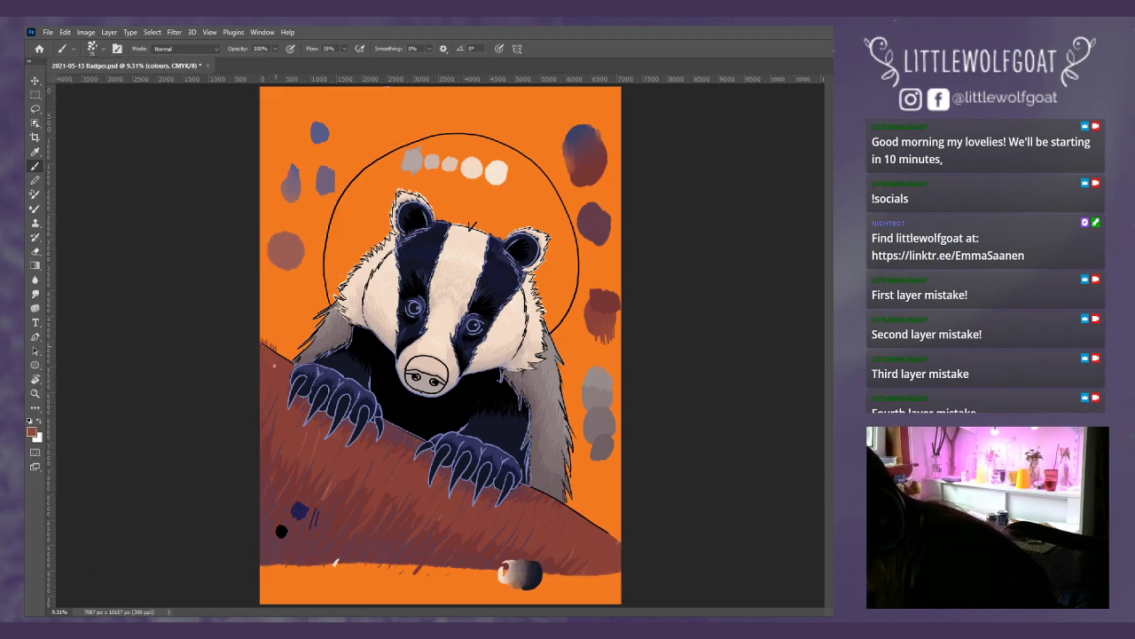
- Undo the last two brush strokes with Edit > Undo
{"action": "left_click", "coordinate": [65, 32]}
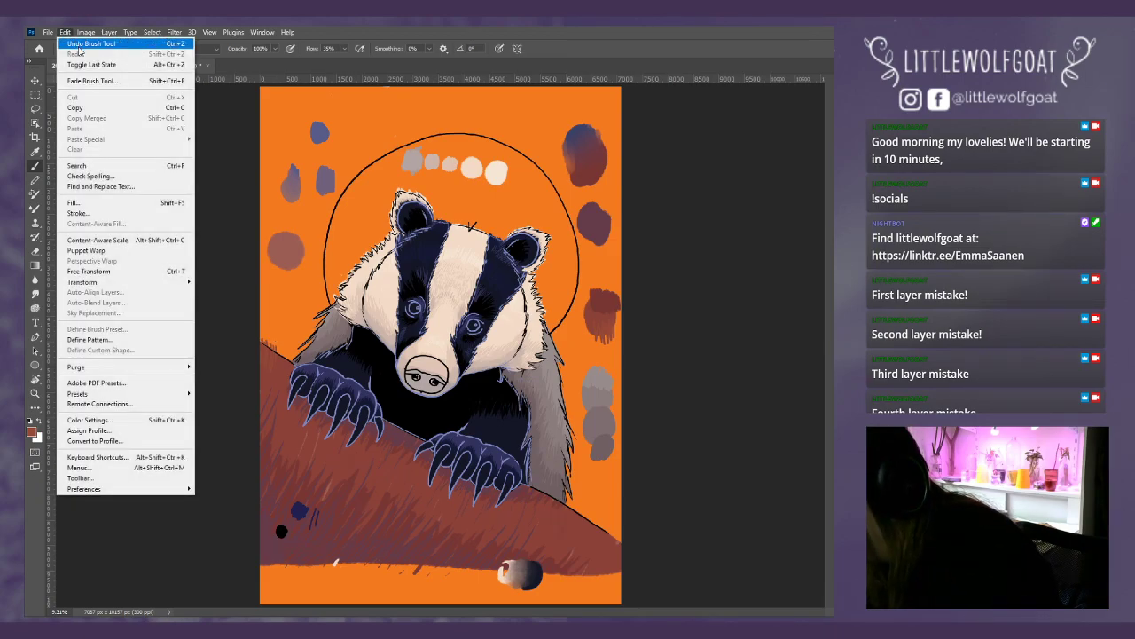
{"action": "left_click", "coordinate": [80, 44]}
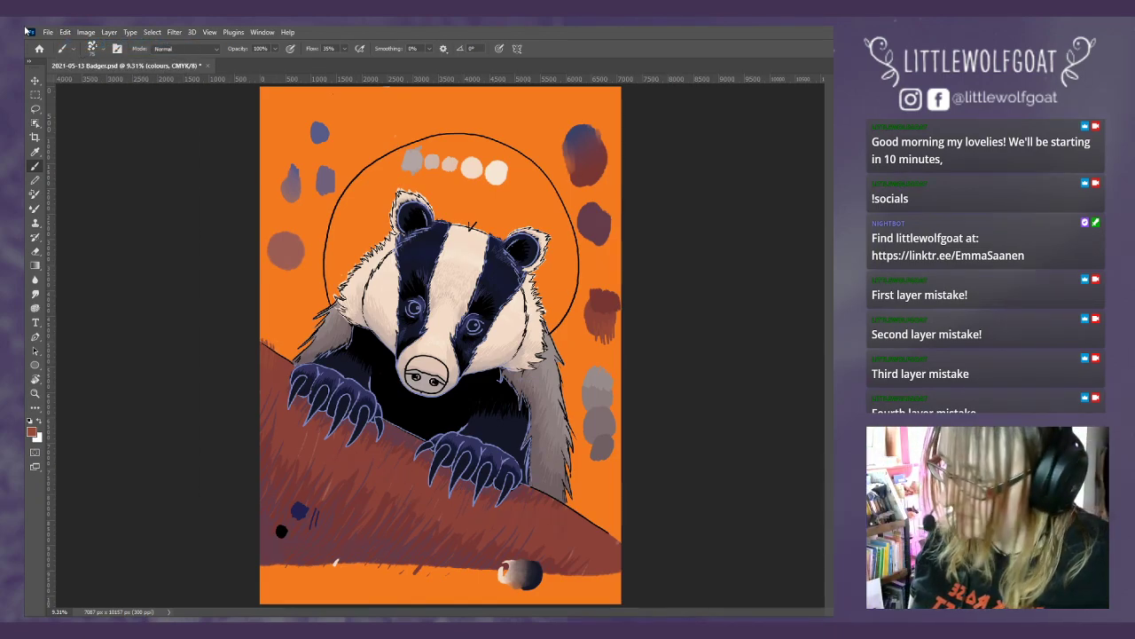
{"action": "left_click", "coordinate": [67, 33]}
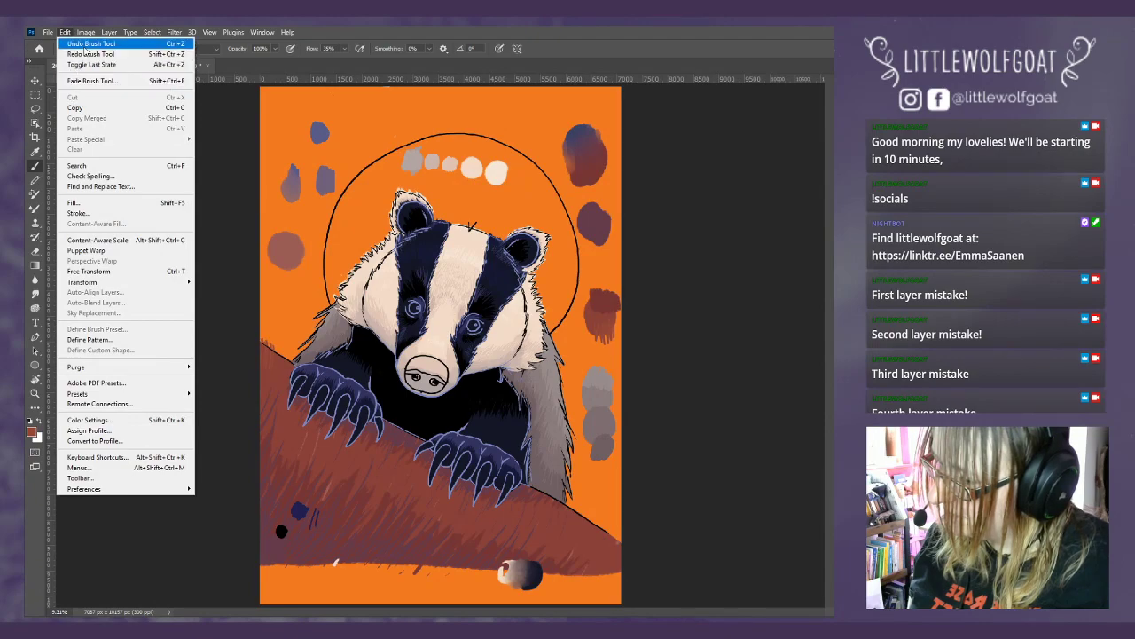
{"action": "left_click", "coordinate": [85, 46]}
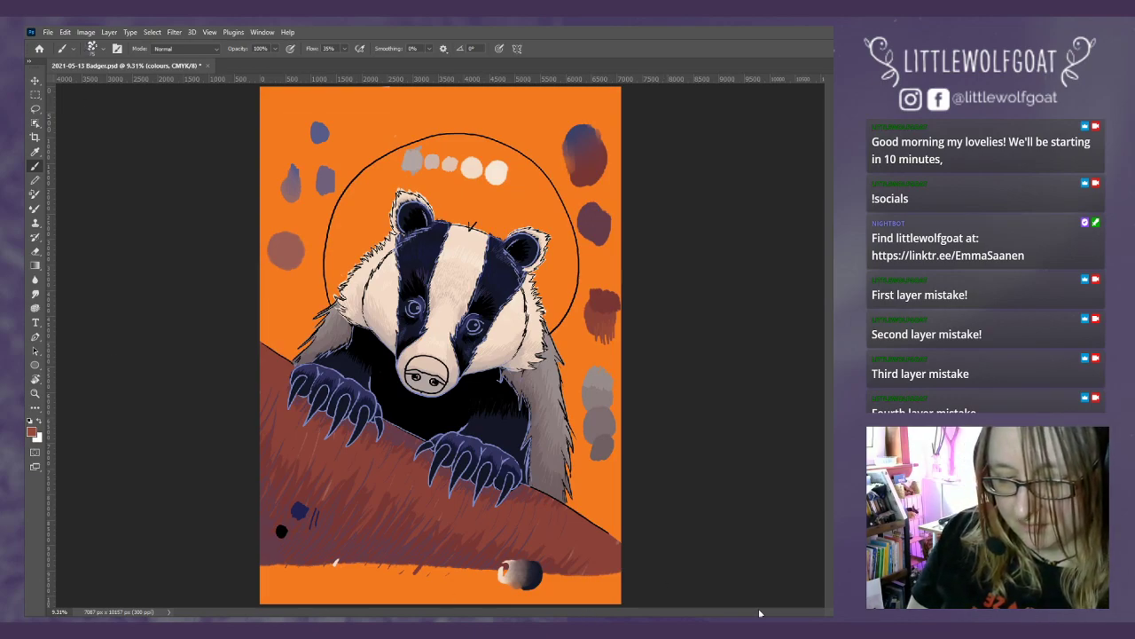
{"action": "key", "text": "alt+["}
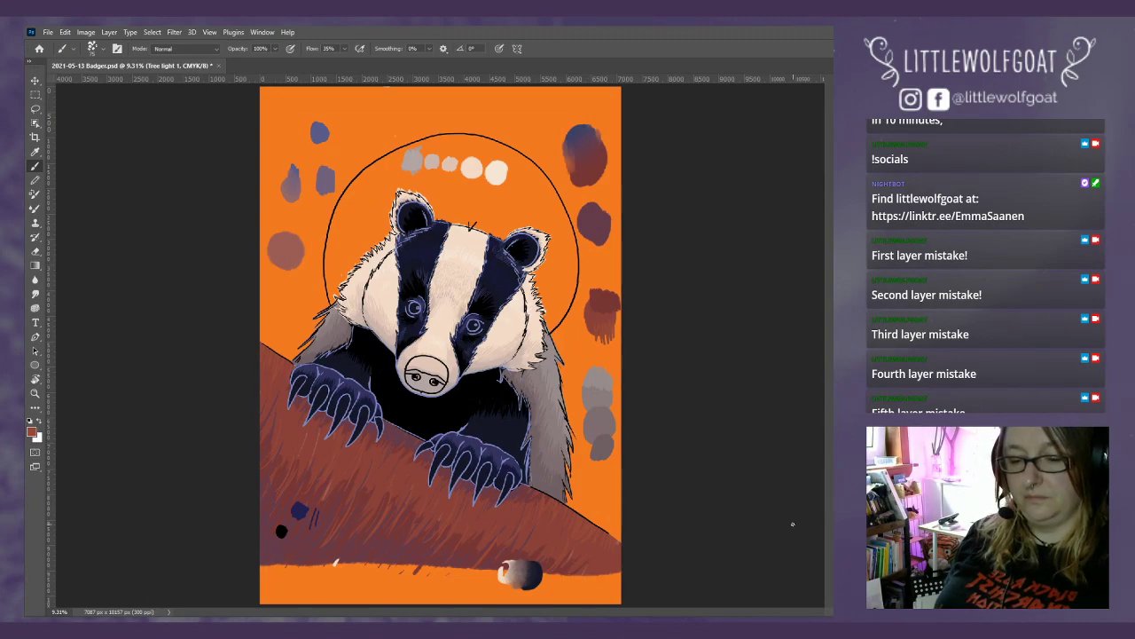
{"action": "key", "text": "Delete"}
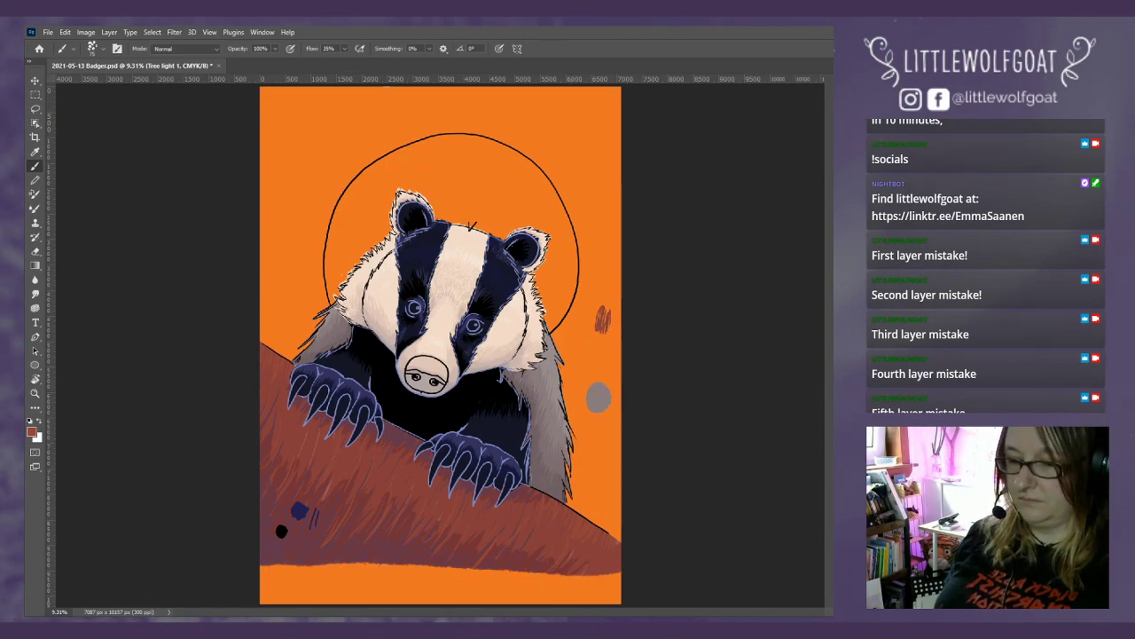
{"action": "key", "text": "ctrl+comma"}
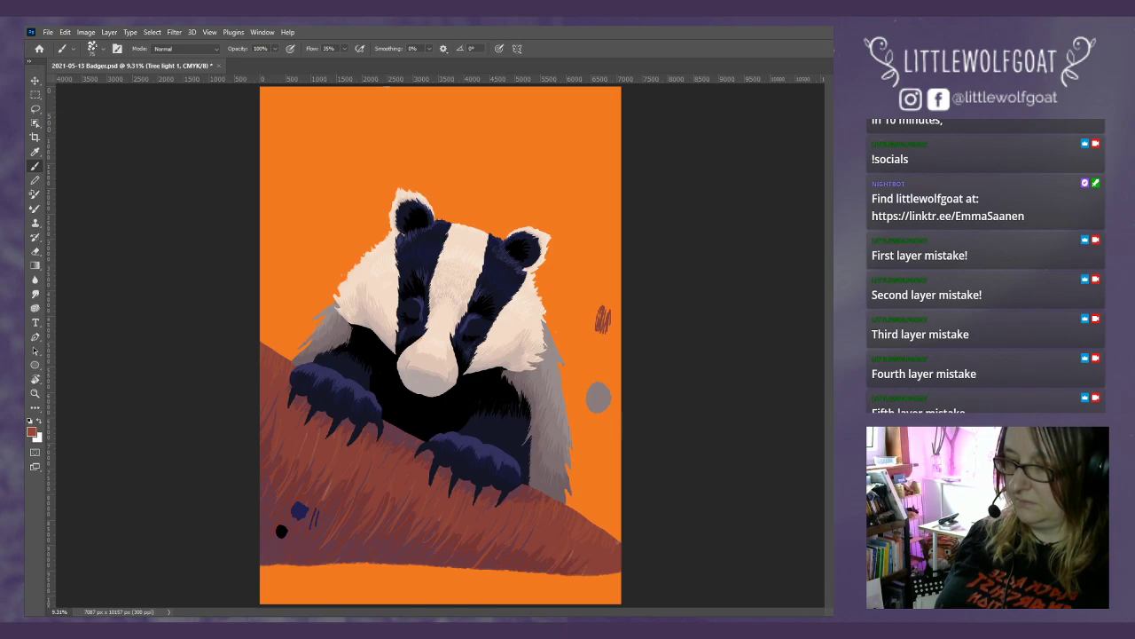
{"action": "key", "text": "ctrl+comma"}
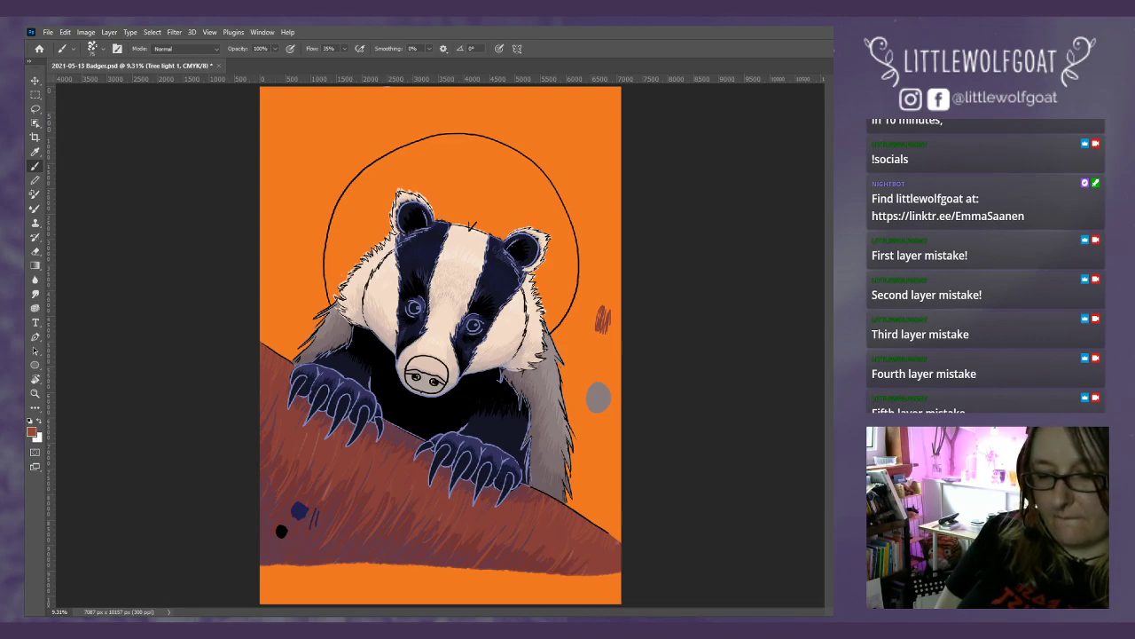
{"action": "key", "text": "alt+bracketright"}
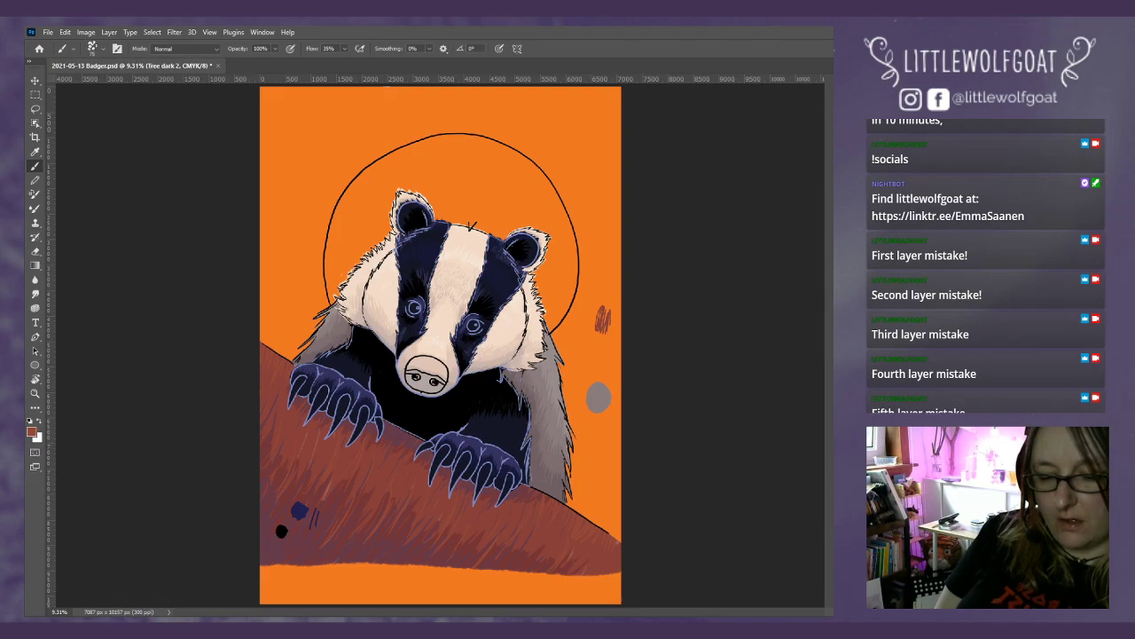
{"action": "key", "text": "alt+bracketright"}
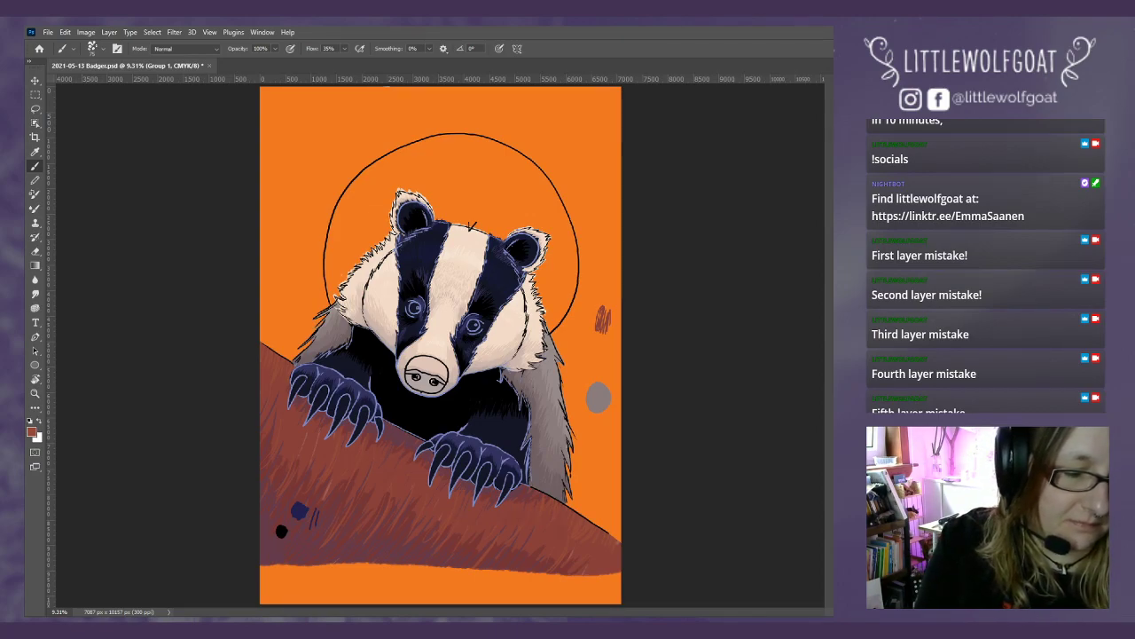
{"action": "key", "text": "alt+bracketleft"}
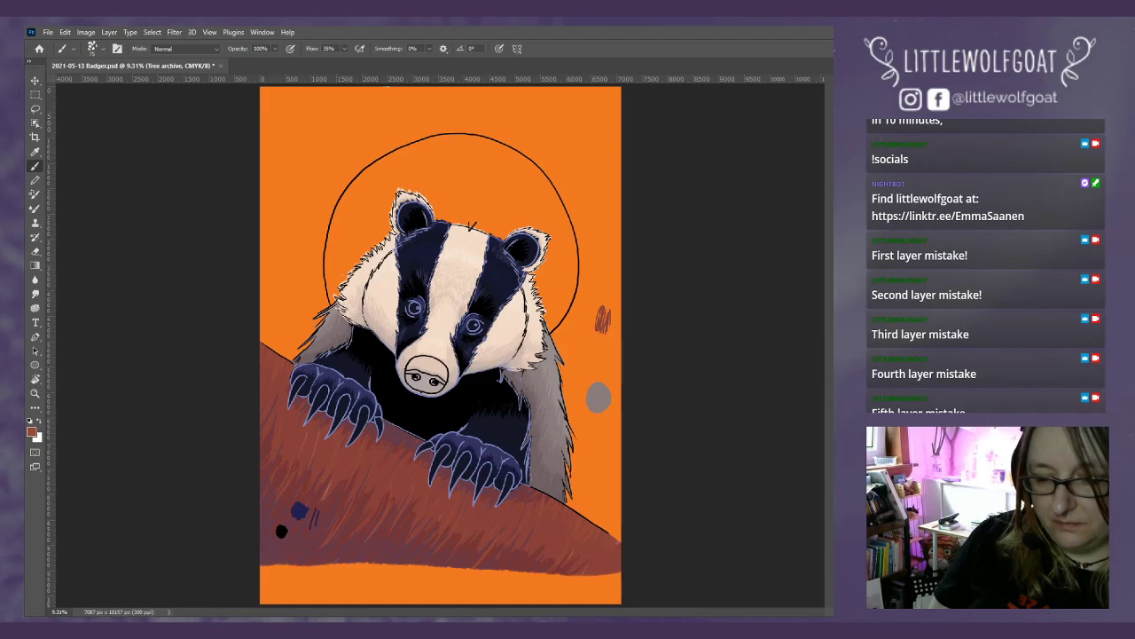
{"action": "key", "text": "alt+bracketleft"}
{"action": "key", "text": "alt+bracketleft"}
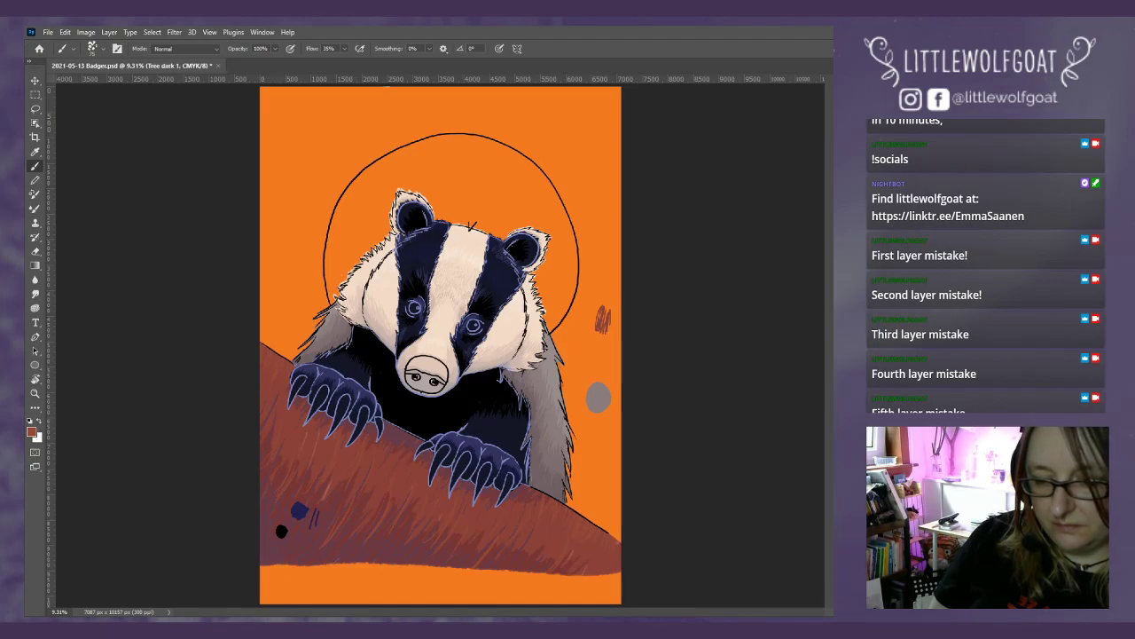
{"action": "key", "text": "alt+bracketleft"}
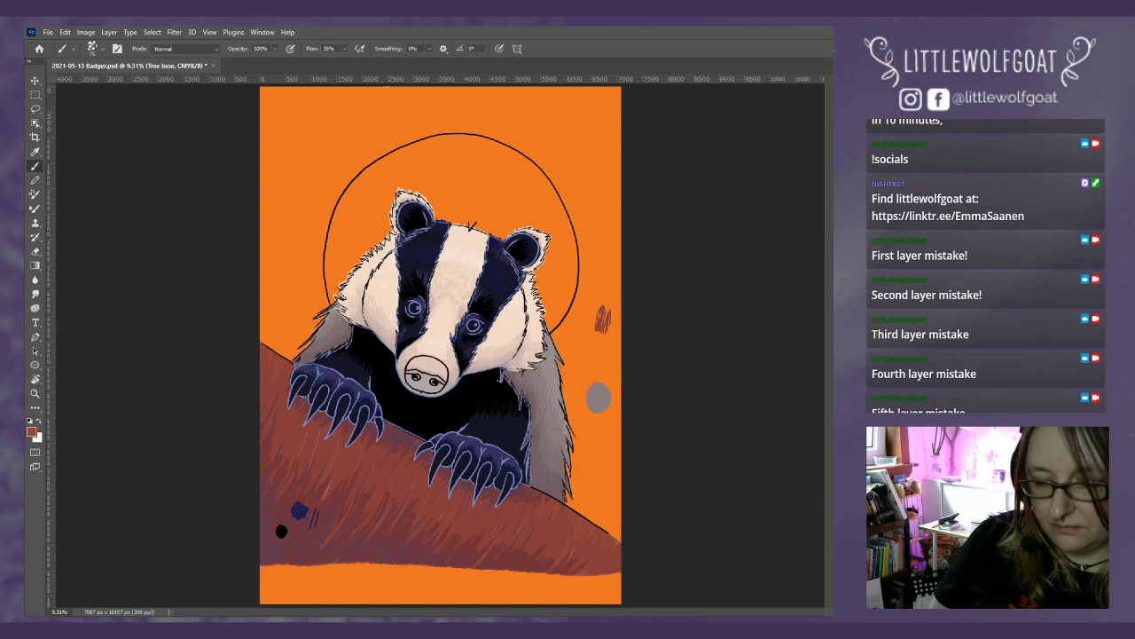
{"action": "key", "text": "alt+bracketleft"}
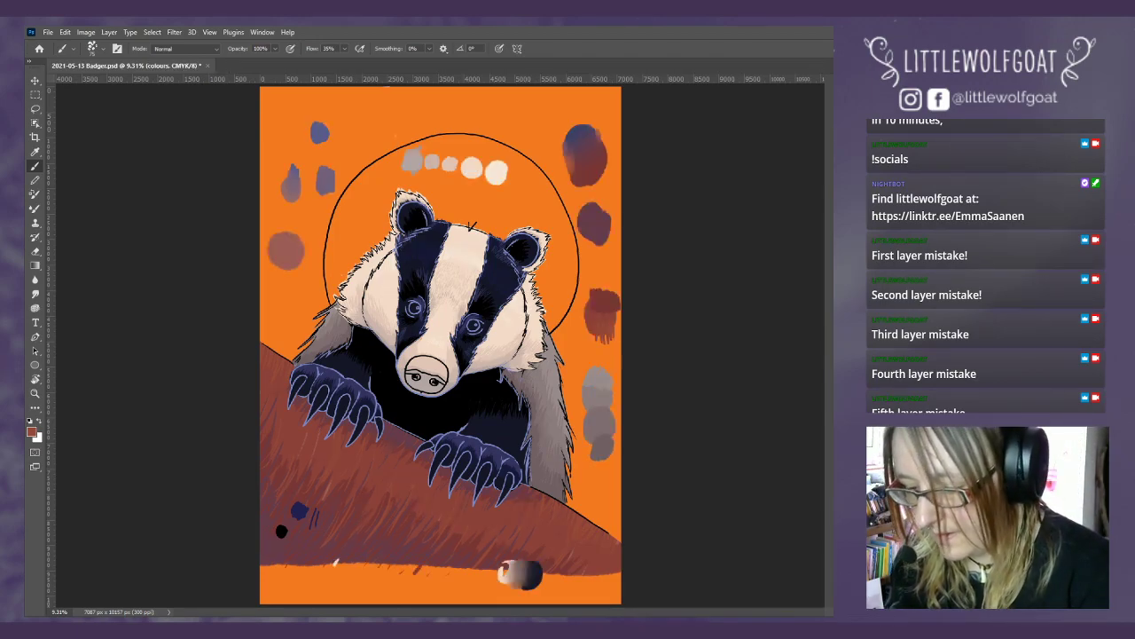
- Sample the grey swatch and paint a light grey blob and a pink dab on the badger's chest
{"action": "key", "text": "i"}
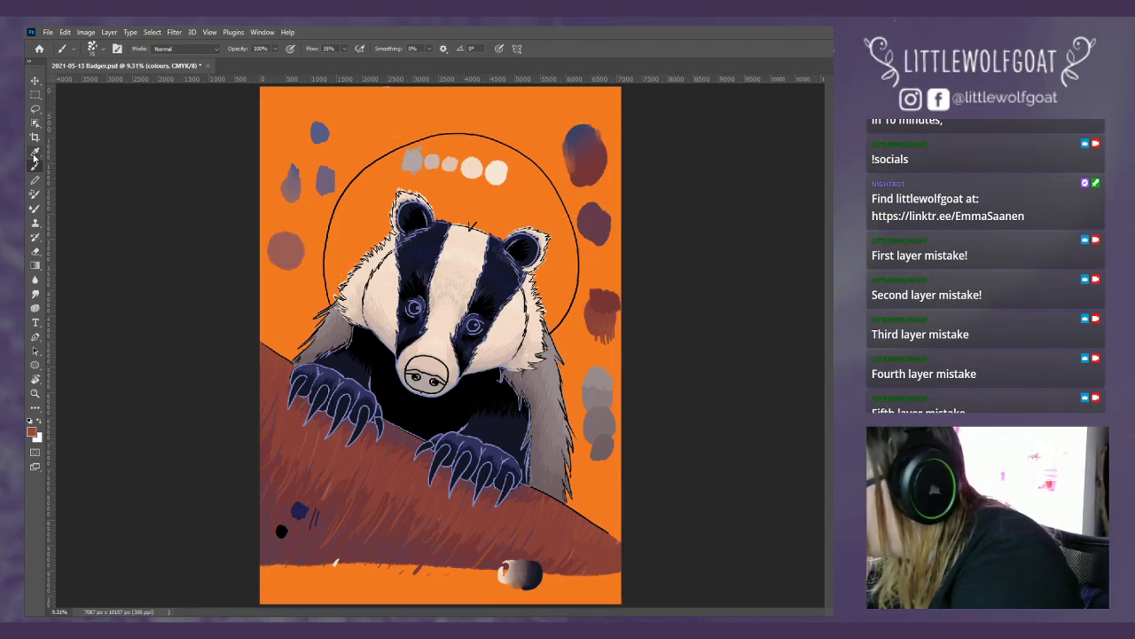
{"action": "left_click", "coordinate": [602, 371]}
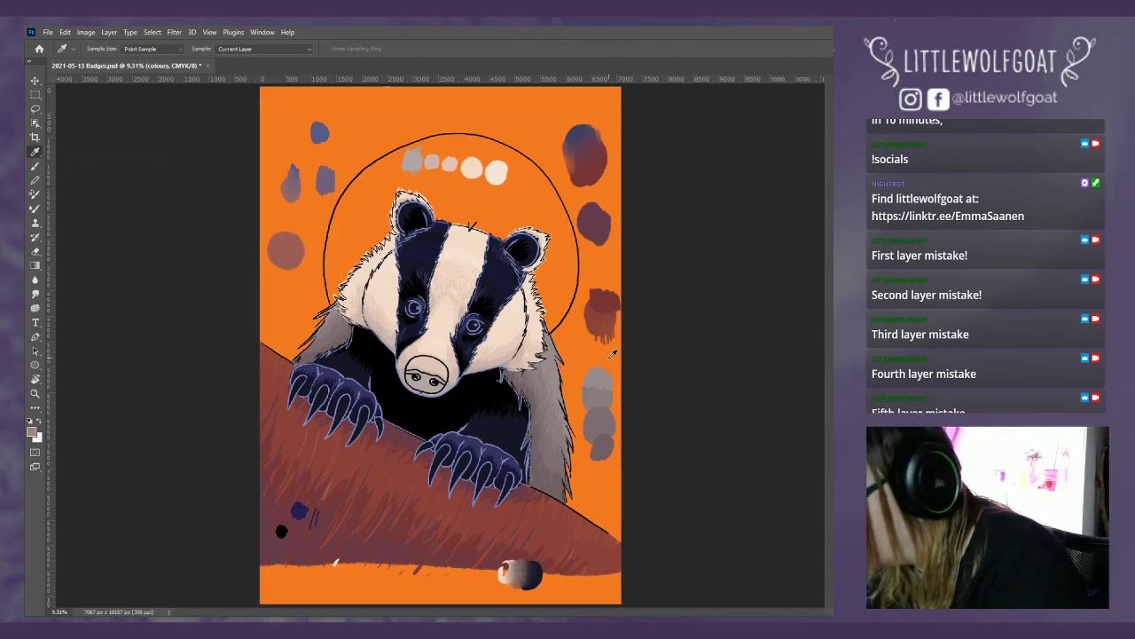
{"action": "left_click", "coordinate": [35, 167]}
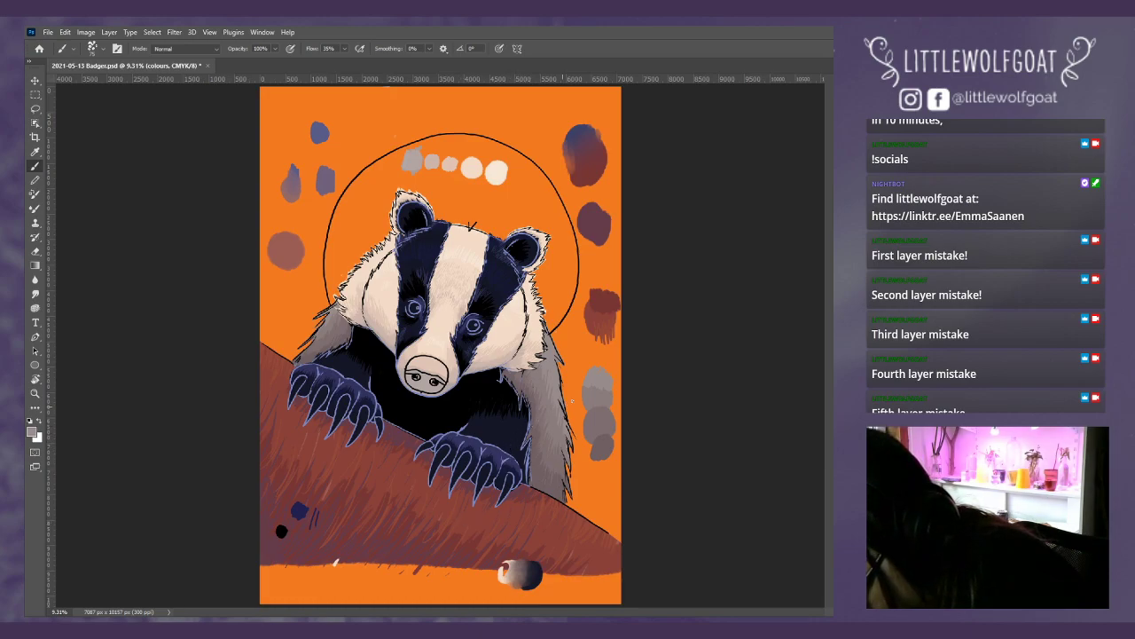
{"action": "left_click_drag", "start_coordinate": [500, 429], "coordinate": [503, 433]}
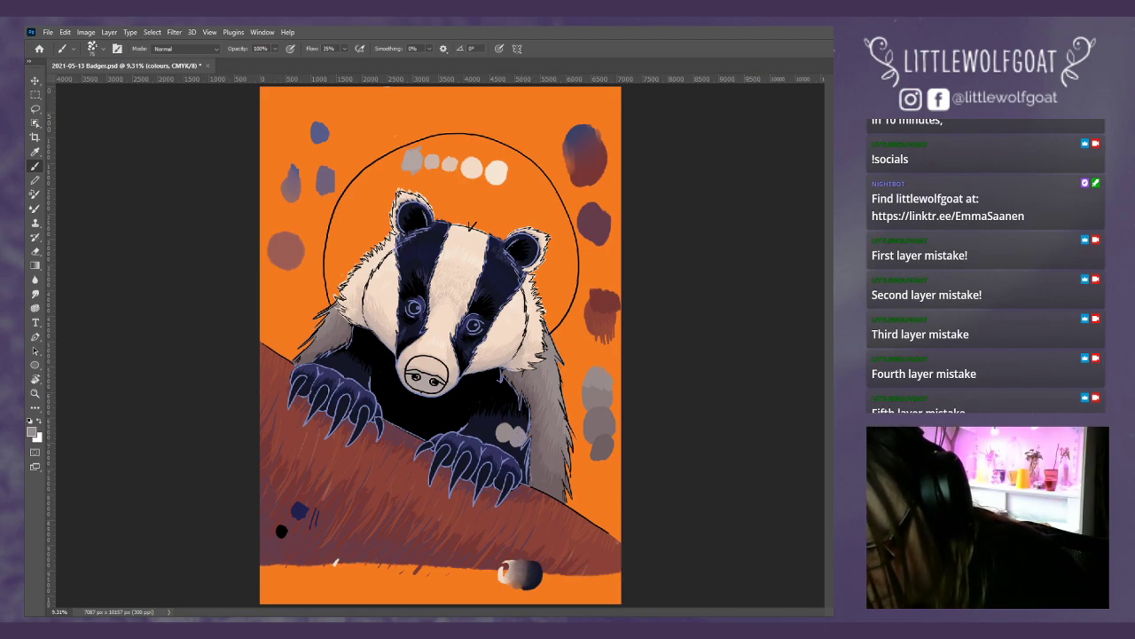
{"action": "left_click_drag", "start_coordinate": [520, 414], "coordinate": [511, 428]}
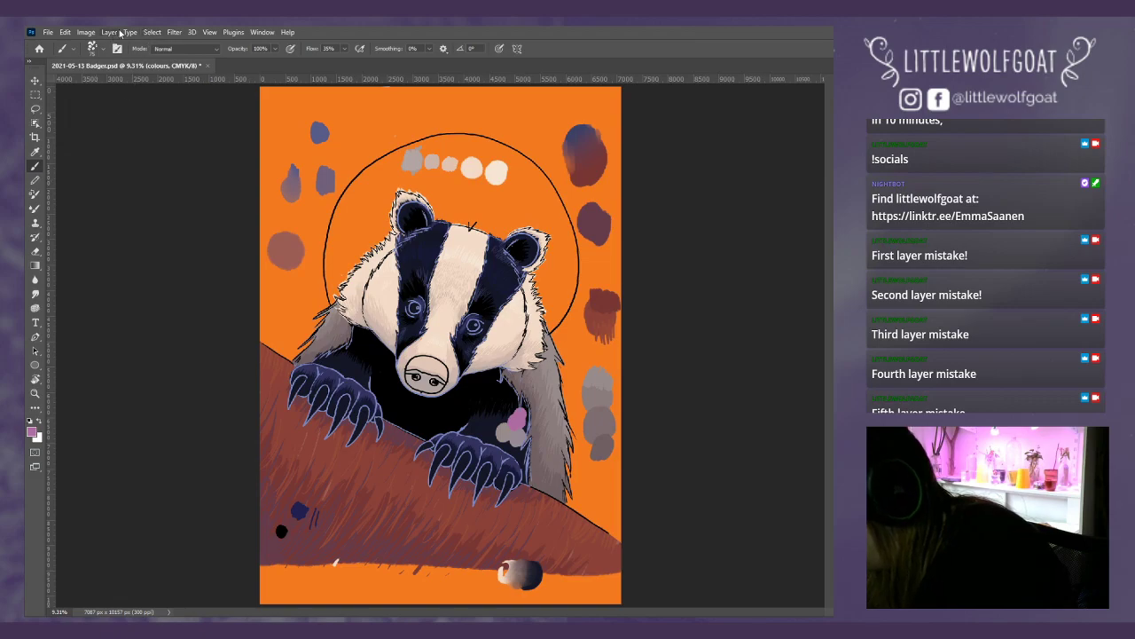
{"action": "left_click", "coordinate": [213, 35]}
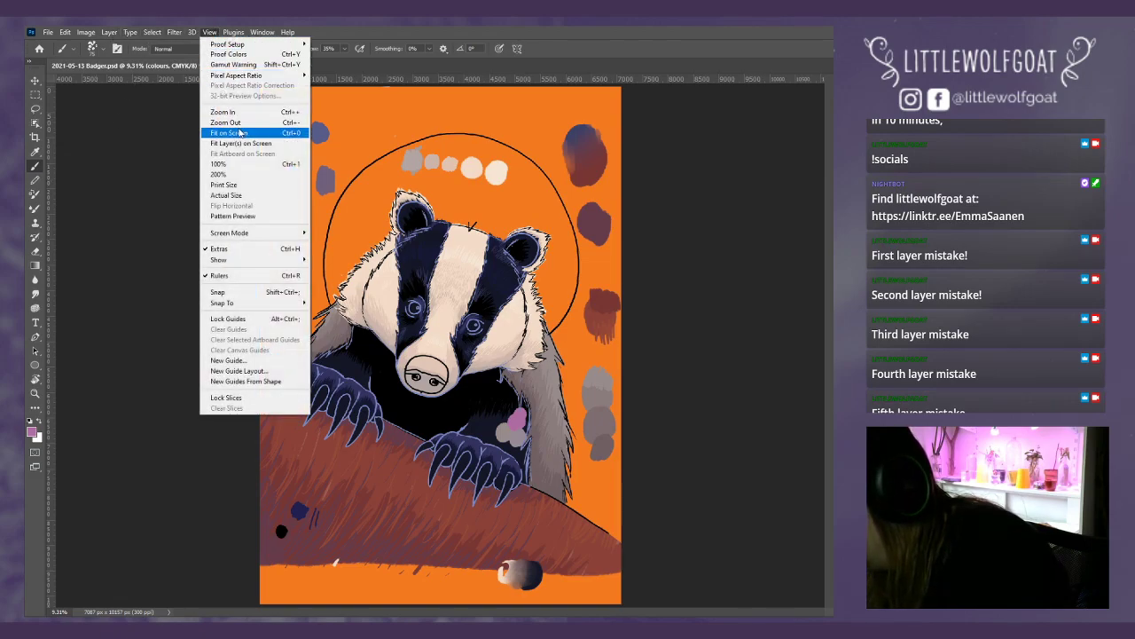
- Zoom in twice and smudge the pink dab down into the grey chest patch
{"action": "left_click", "coordinate": [223, 111]}
{"action": "left_click", "coordinate": [212, 34]}
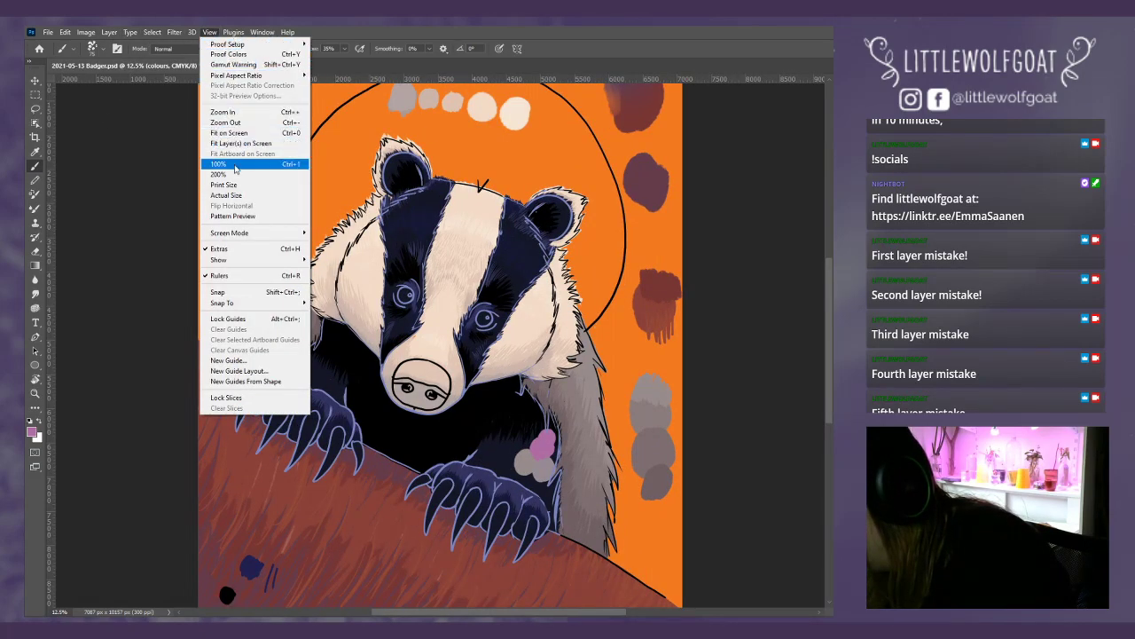
{"action": "left_click", "coordinate": [222, 111]}
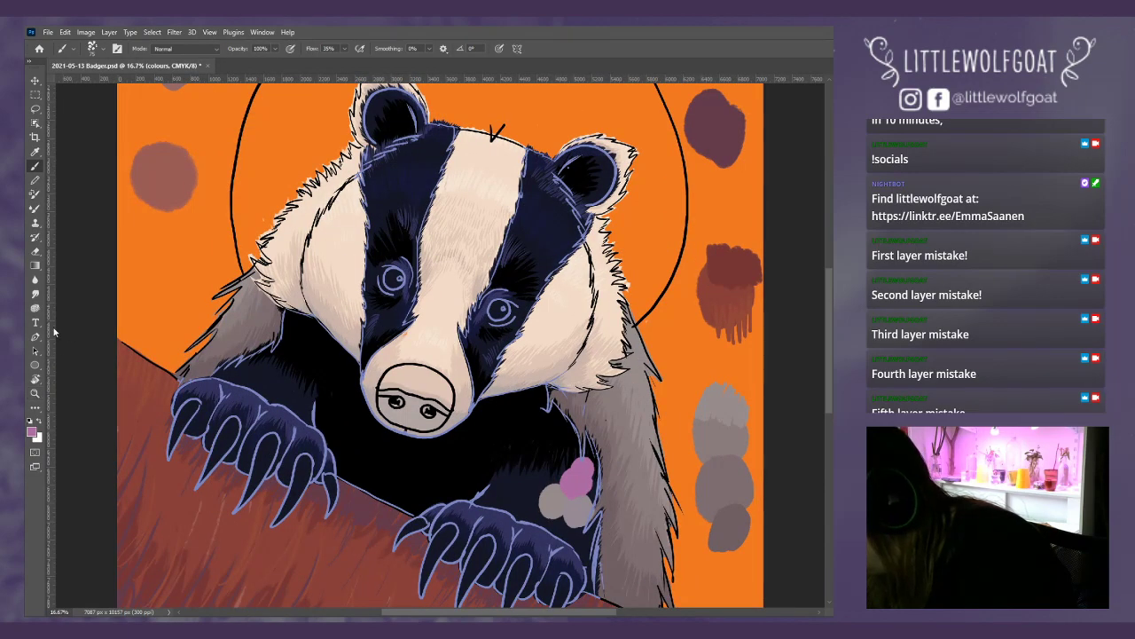
{"action": "left_click", "coordinate": [36, 293]}
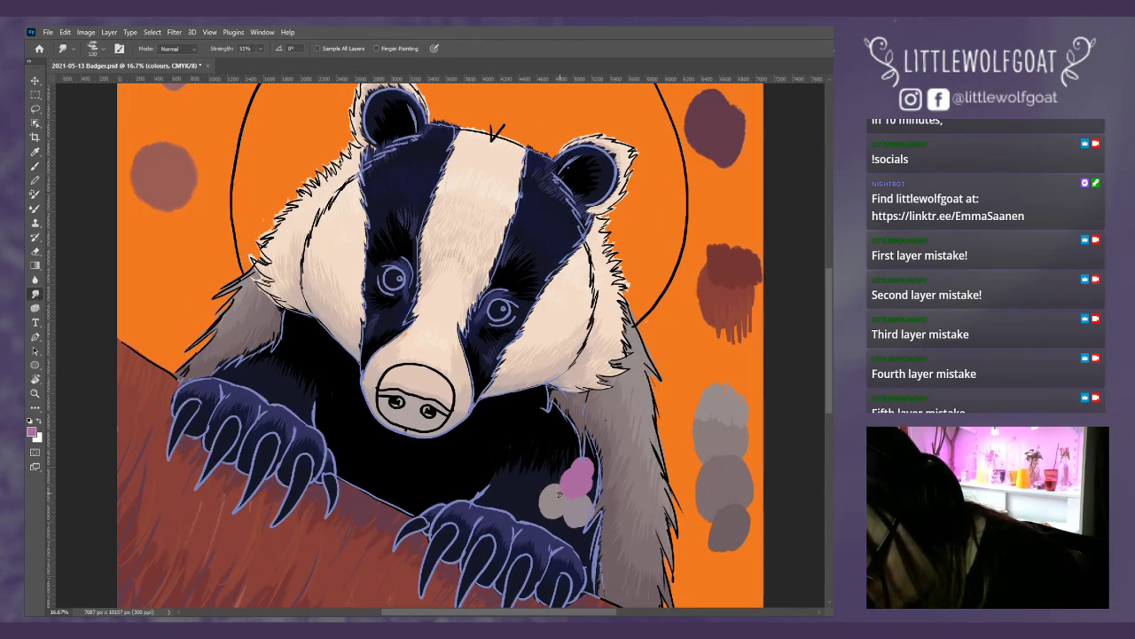
{"action": "mouse_move", "coordinate": [556, 494]}
{"action": "left_mouse_down"}
{"action": "mouse_move", "coordinate": [562, 481]}
{"action": "mouse_move", "coordinate": [564, 502]}
{"action": "mouse_move", "coordinate": [580, 504]}
{"action": "mouse_move", "coordinate": [555, 489]}
{"action": "mouse_move", "coordinate": [560, 502]}
{"action": "mouse_move", "coordinate": [579, 505]}
{"action": "mouse_move", "coordinate": [579, 482]}
{"action": "mouse_move", "coordinate": [550, 499]}
{"action": "mouse_move", "coordinate": [575, 510]}
{"action": "left_mouse_up"}
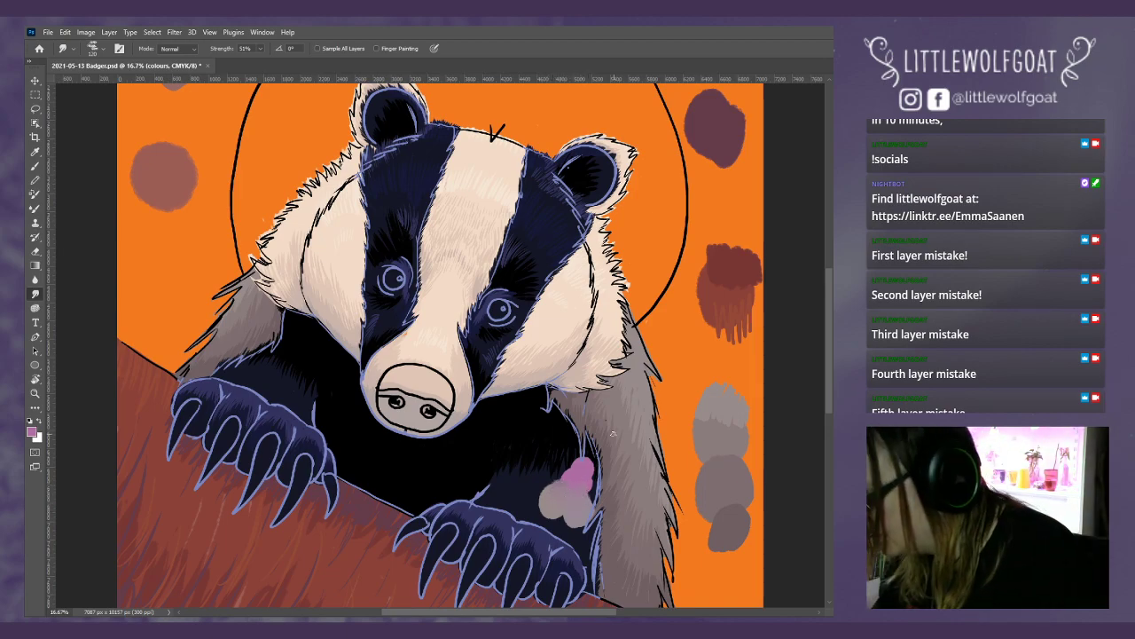
- Sample a colour and brush a small pale pink dot on the chest above
{"action": "left_click", "coordinate": [36, 152]}
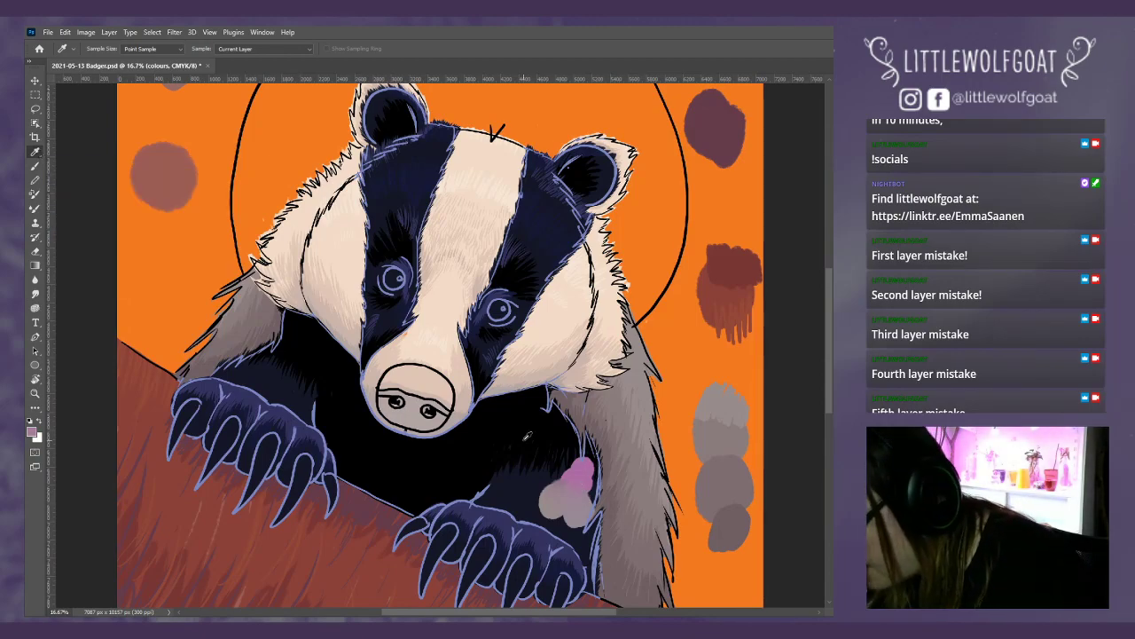
{"action": "left_click", "coordinate": [36, 166]}
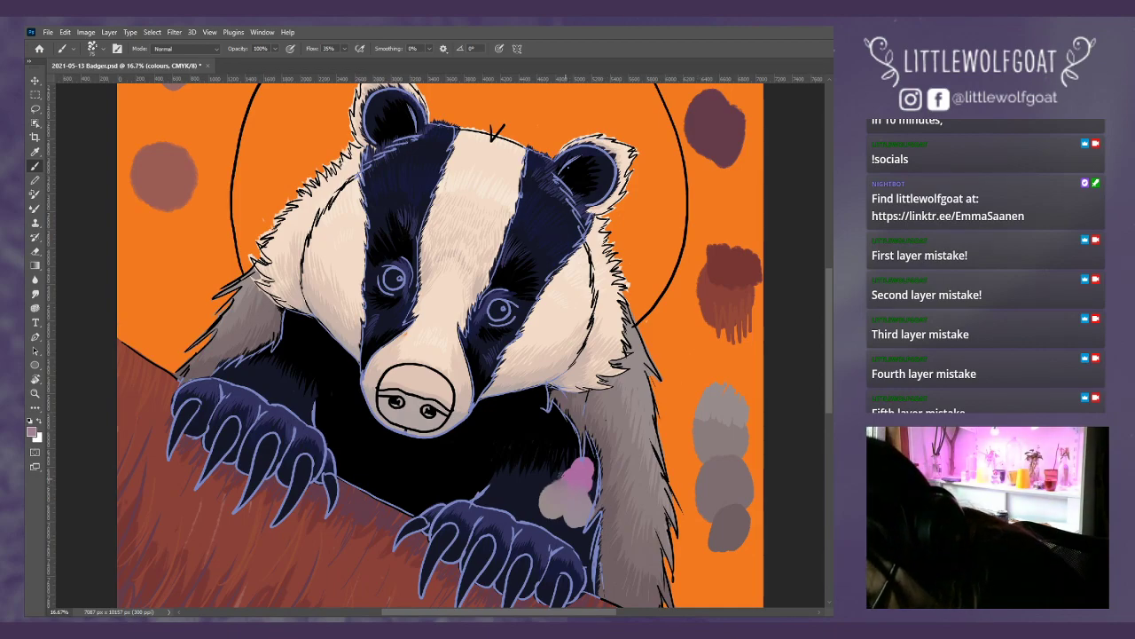
{"action": "left_click_drag", "start_coordinate": [513, 456], "coordinate": [509, 455]}
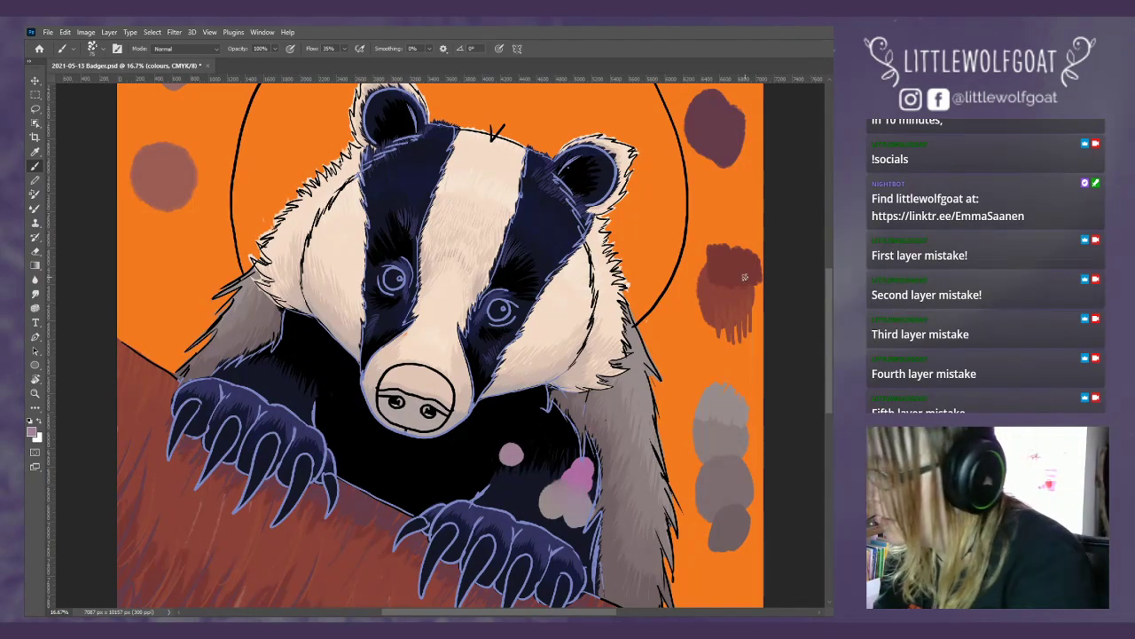
- Reduce the brush size from 75 px to 56 px and make the black light 2 layer active
{"action": "left_click", "coordinate": [94, 49]}
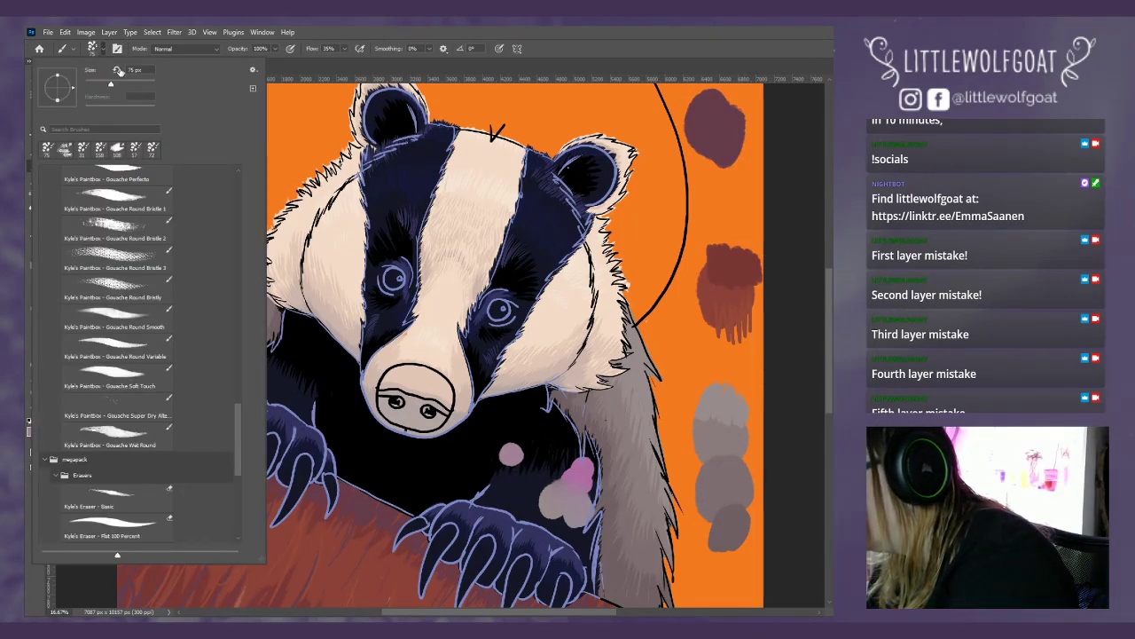
{"action": "left_click_drag", "start_coordinate": [111, 84], "coordinate": [105, 86]}
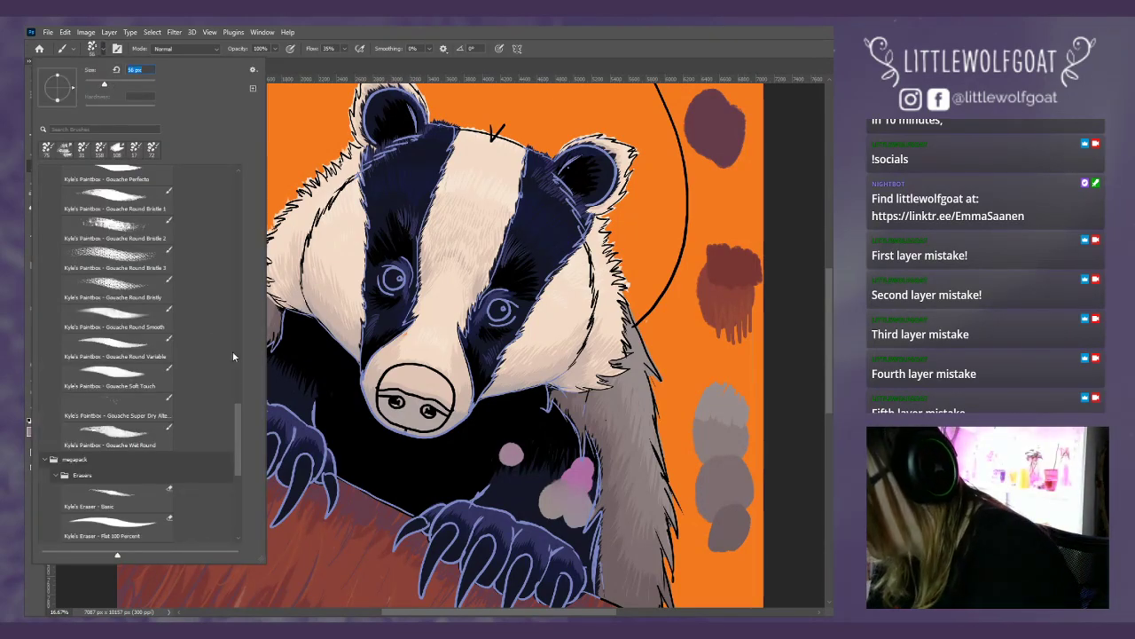
{"action": "left_click", "coordinate": [301, 79]}
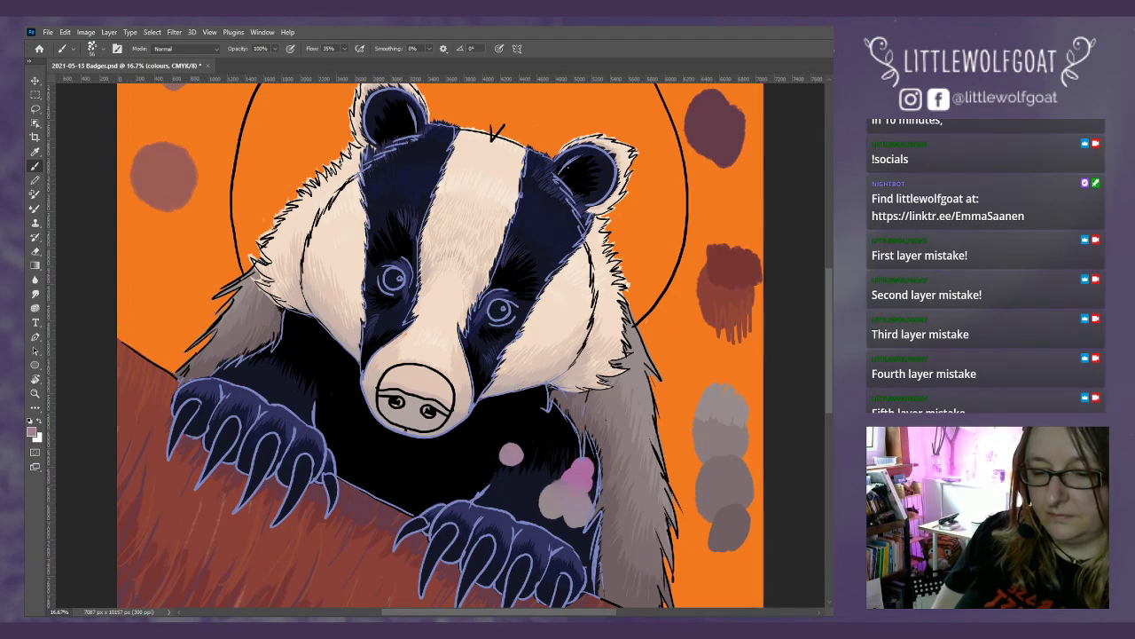
{"action": "key", "text": "alt+bracketright"}
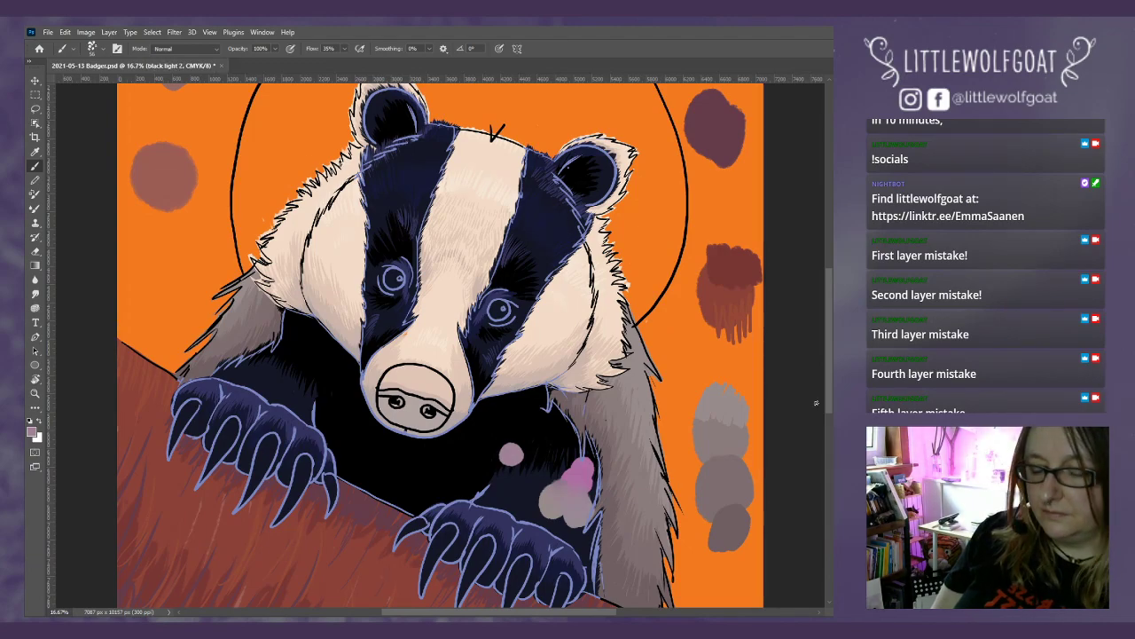
- Add a new empty layer named 'claws base' via Layer > New > Layer
{"action": "left_click", "coordinate": [109, 32]}
{"action": "mouse_move", "coordinate": [114, 44]}
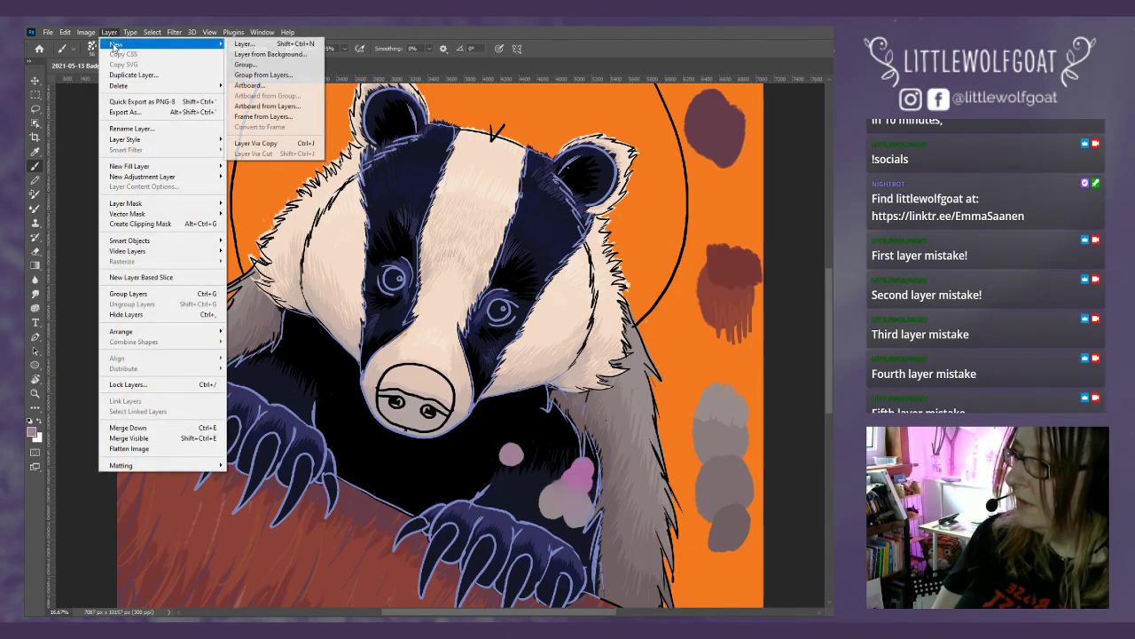
{"action": "left_click", "coordinate": [245, 43]}
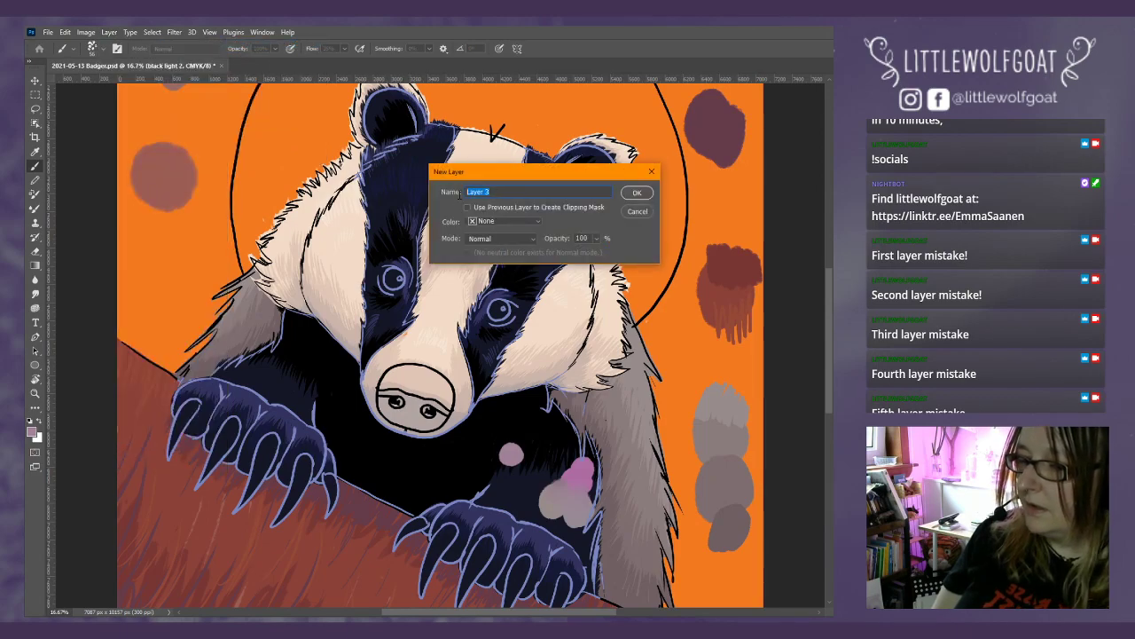
{"action": "type", "text": "cla"}
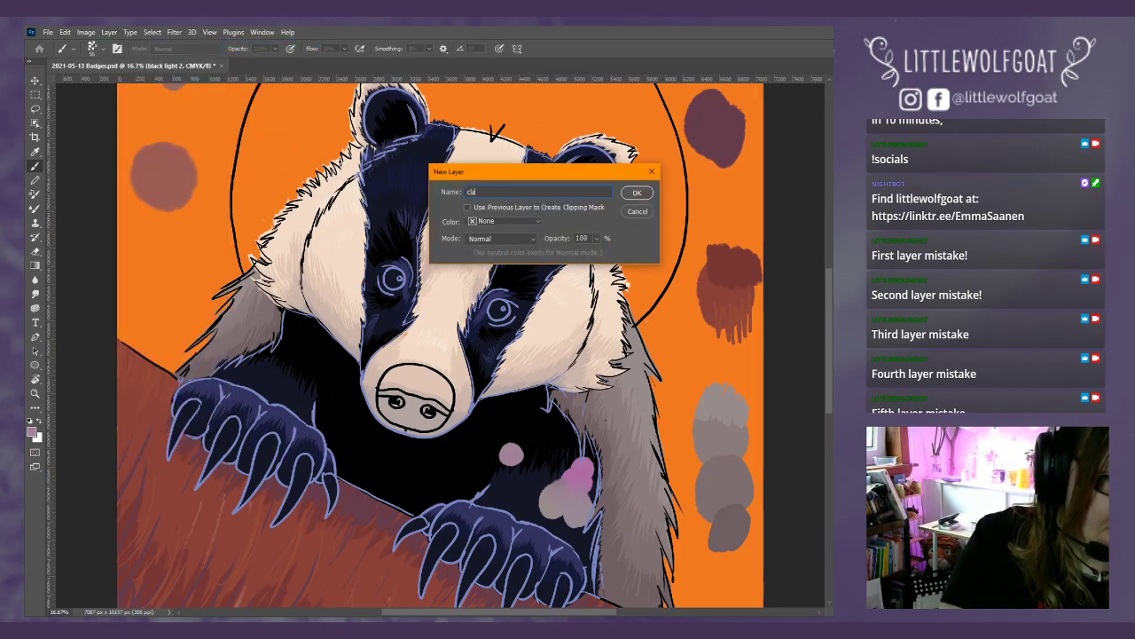
{"action": "type", "text": "ws base"}
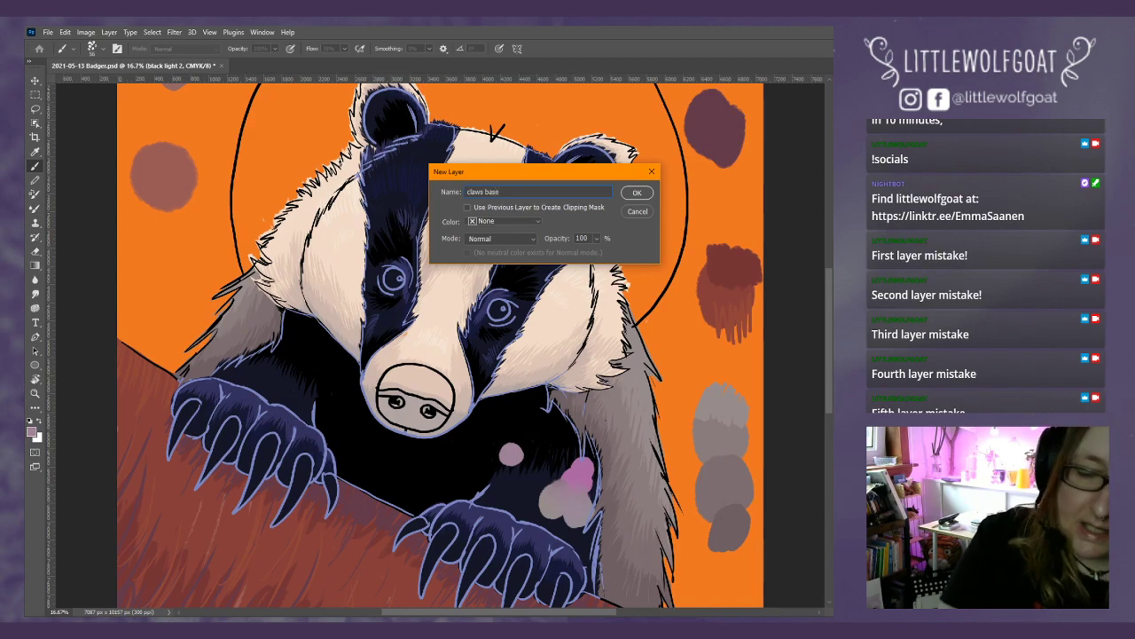
{"action": "key", "text": "Return"}
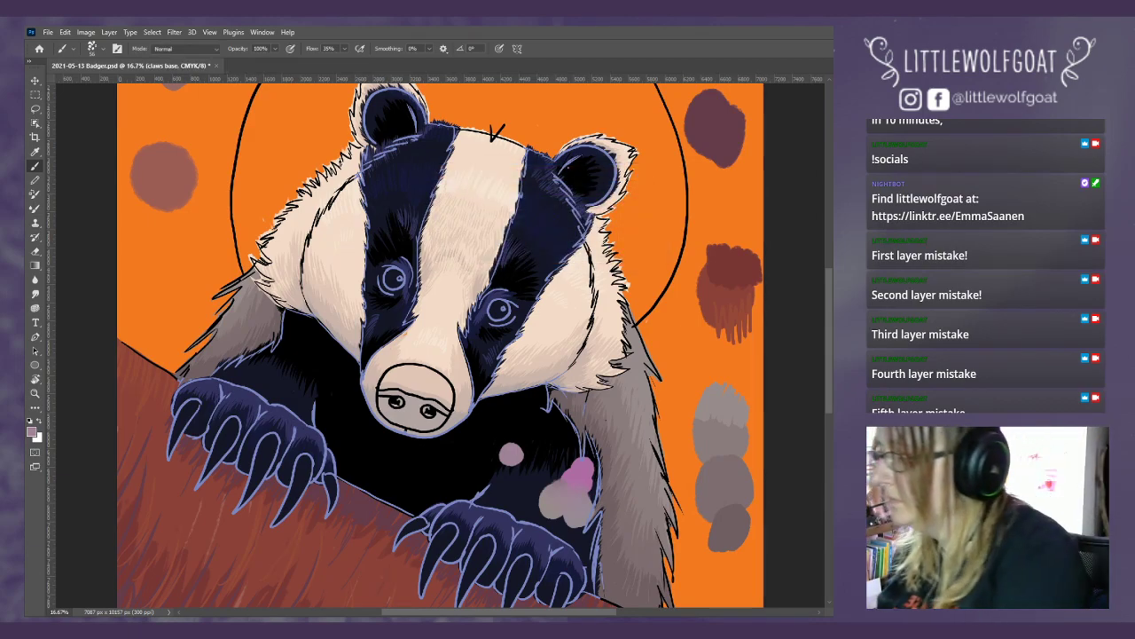
{"action": "left_click", "coordinate": [214, 33]}
- Zoom in on the left paw and base-coat its front claws in pale lilac
{"action": "mouse_move", "coordinate": [234, 33]}
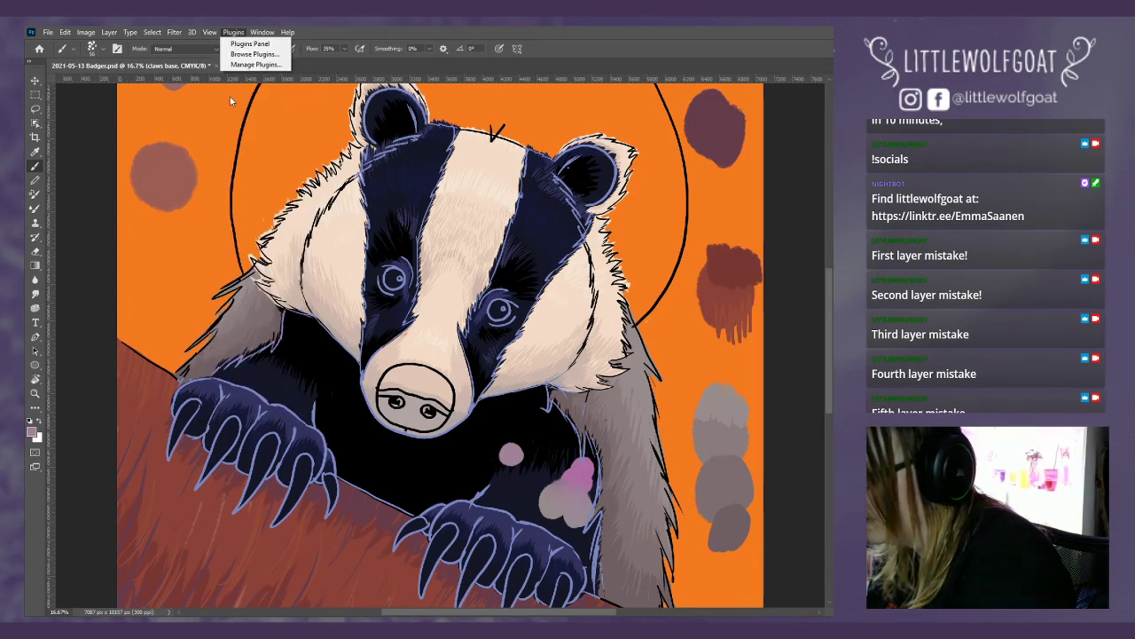
{"action": "left_click", "coordinate": [229, 114]}
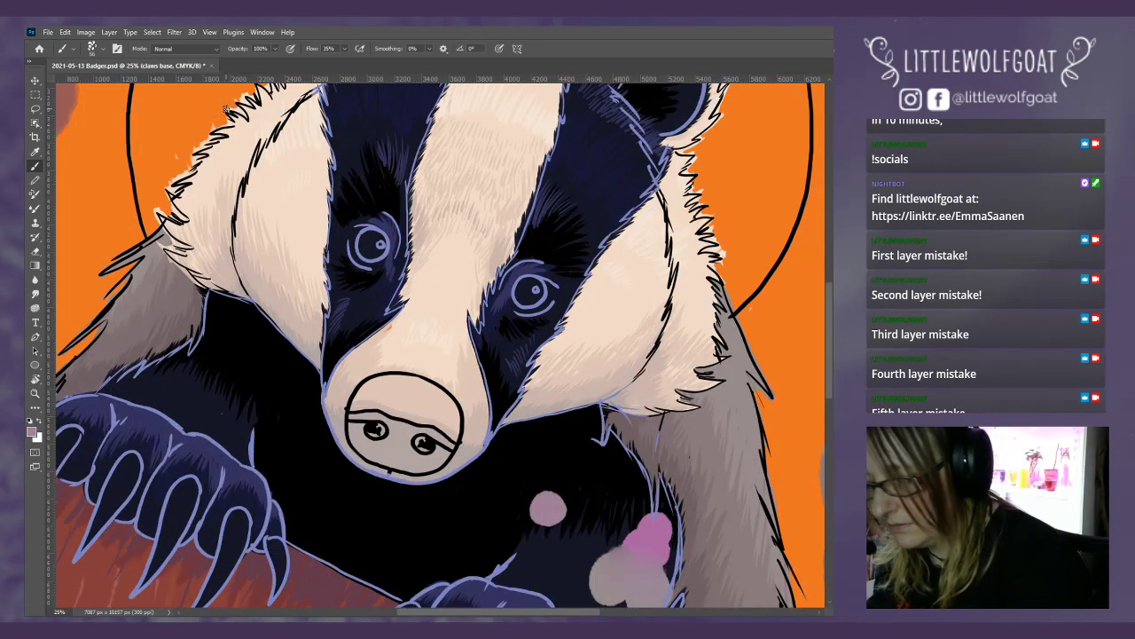
{"action": "scroll", "coordinate": [502, 613], "scroll_direction": "down", "scroll_amount": 5}
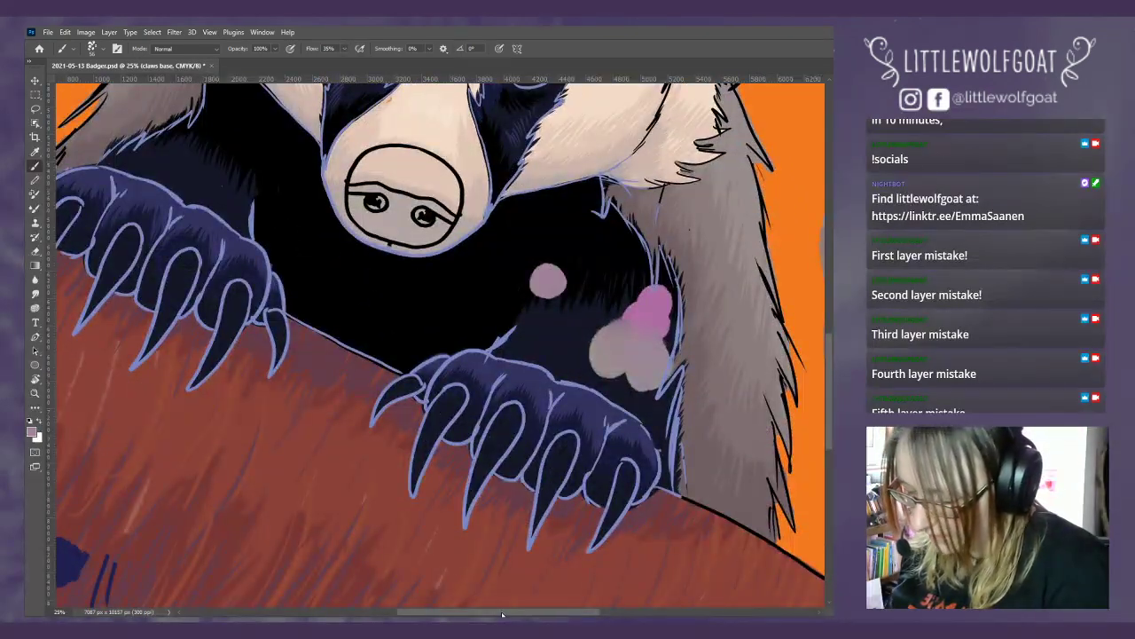
{"action": "scroll", "coordinate": [502, 614], "scroll_direction": "left", "scroll_amount": 4}
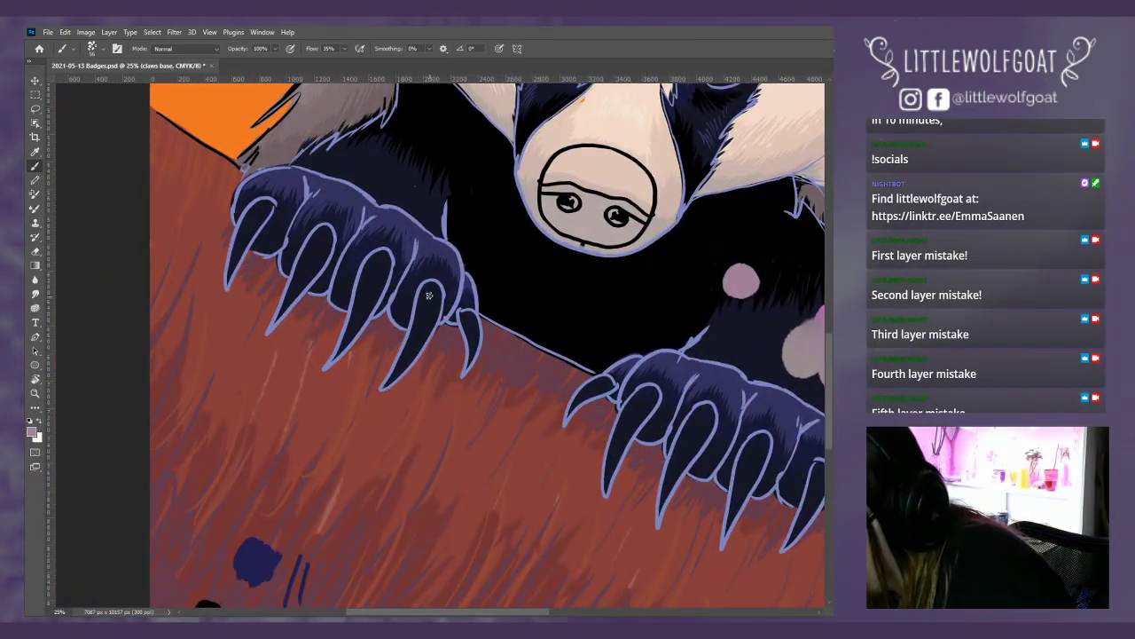
{"action": "mouse_move", "coordinate": [428, 296]}
{"action": "left_mouse_down"}
{"action": "mouse_move", "coordinate": [432, 285]}
{"action": "mouse_move", "coordinate": [436, 300]}
{"action": "mouse_move", "coordinate": [419, 328]}
{"action": "mouse_move", "coordinate": [421, 302]}
{"action": "mouse_move", "coordinate": [385, 389]}
{"action": "mouse_move", "coordinate": [420, 325]}
{"action": "mouse_move", "coordinate": [391, 380]}
{"action": "left_mouse_up"}
{"action": "mouse_move", "coordinate": [422, 338]}
{"action": "left_mouse_down"}
{"action": "mouse_move", "coordinate": [438, 302]}
{"action": "mouse_move", "coordinate": [429, 328]}
{"action": "left_mouse_up"}
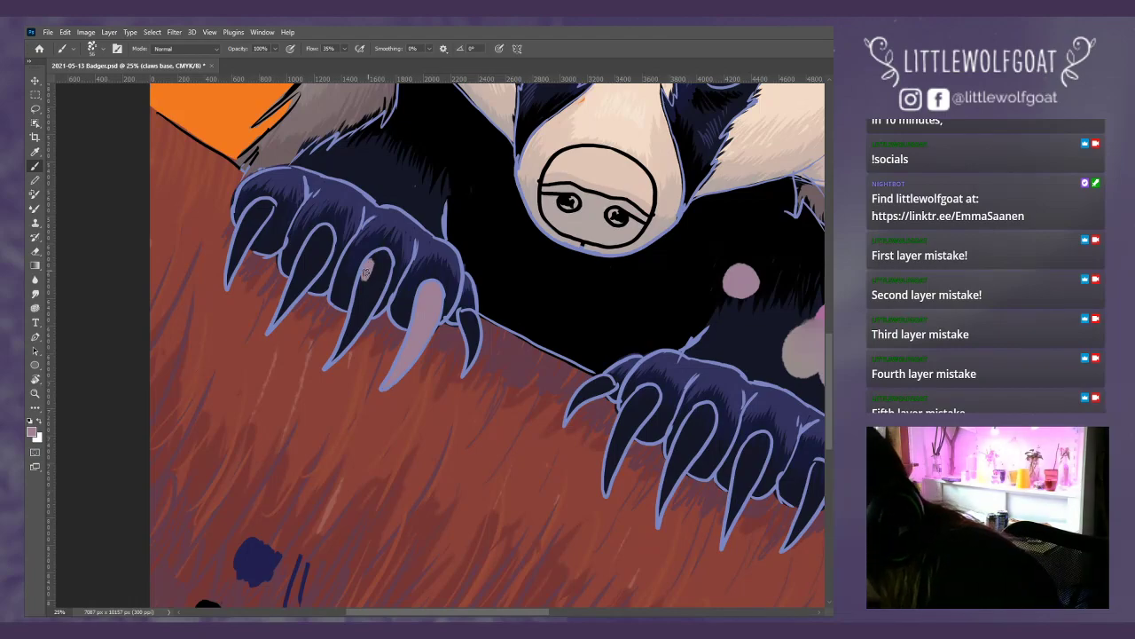
{"action": "mouse_move", "coordinate": [365, 274]}
{"action": "left_mouse_down"}
{"action": "mouse_move", "coordinate": [334, 359]}
{"action": "mouse_move", "coordinate": [374, 298]}
{"action": "mouse_move", "coordinate": [370, 263]}
{"action": "mouse_move", "coordinate": [380, 255]}
{"action": "mouse_move", "coordinate": [367, 314]}
{"action": "left_mouse_up"}
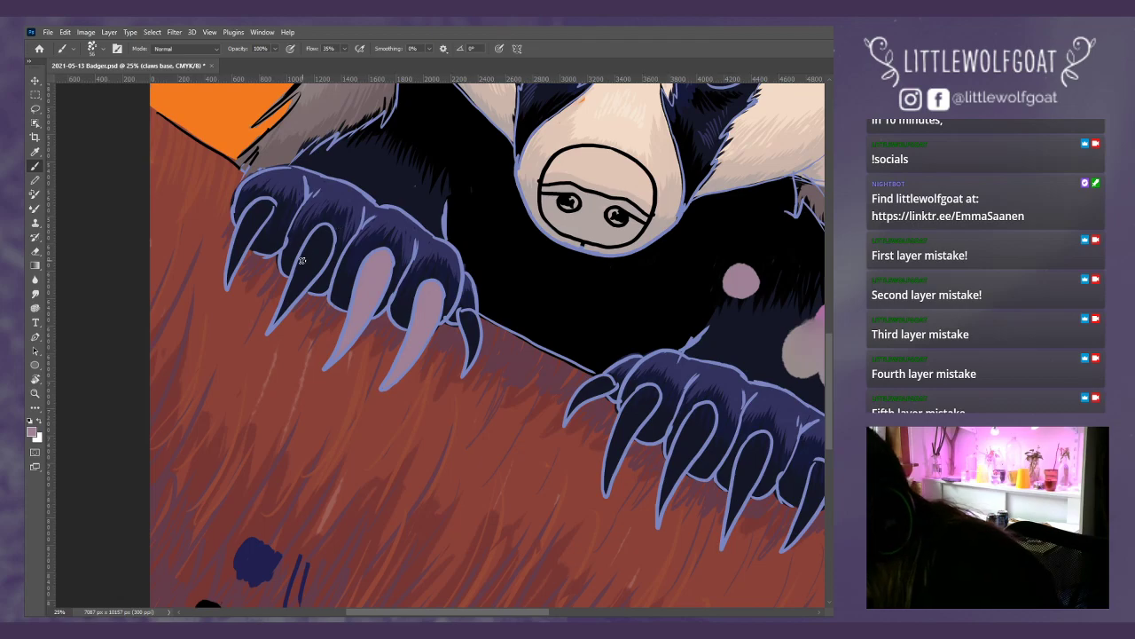
- Paint the remaining left-paw claws pale lilac, undoing one overshooting stroke
{"action": "mouse_move", "coordinate": [304, 252]}
{"action": "left_mouse_down"}
{"action": "mouse_move", "coordinate": [281, 308]}
{"action": "mouse_move", "coordinate": [327, 233]}
{"action": "mouse_move", "coordinate": [326, 254]}
{"action": "left_mouse_up"}
{"action": "key", "text": "ctrl+z"}
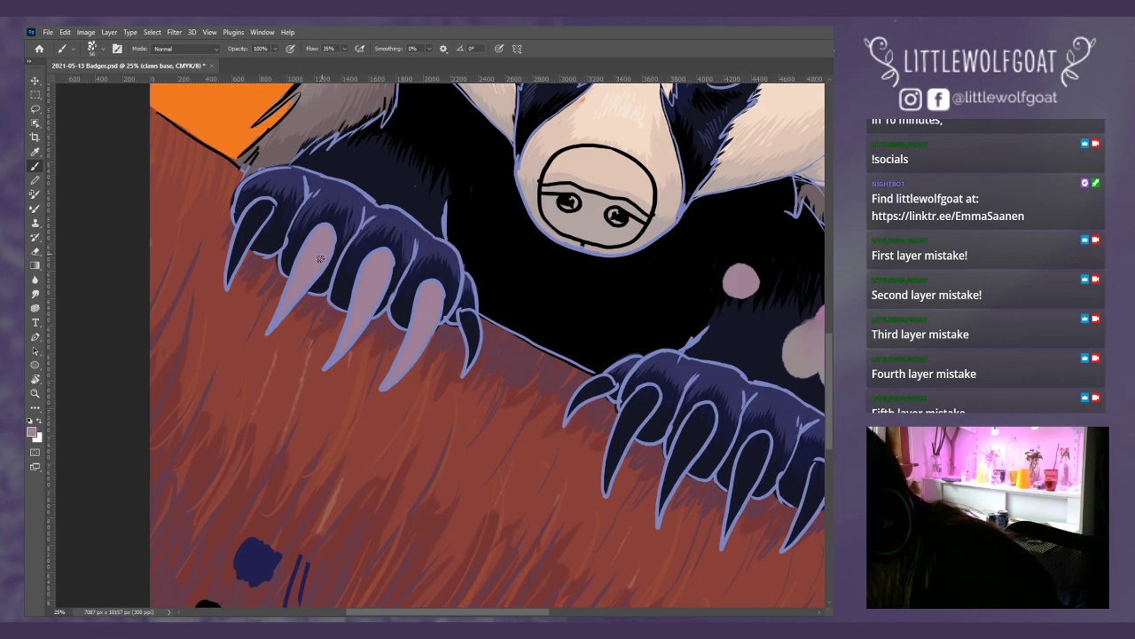
{"action": "mouse_move", "coordinate": [242, 229]}
{"action": "left_mouse_down"}
{"action": "mouse_move", "coordinate": [229, 278]}
{"action": "mouse_move", "coordinate": [247, 215]}
{"action": "mouse_move", "coordinate": [269, 206]}
{"action": "left_mouse_up"}
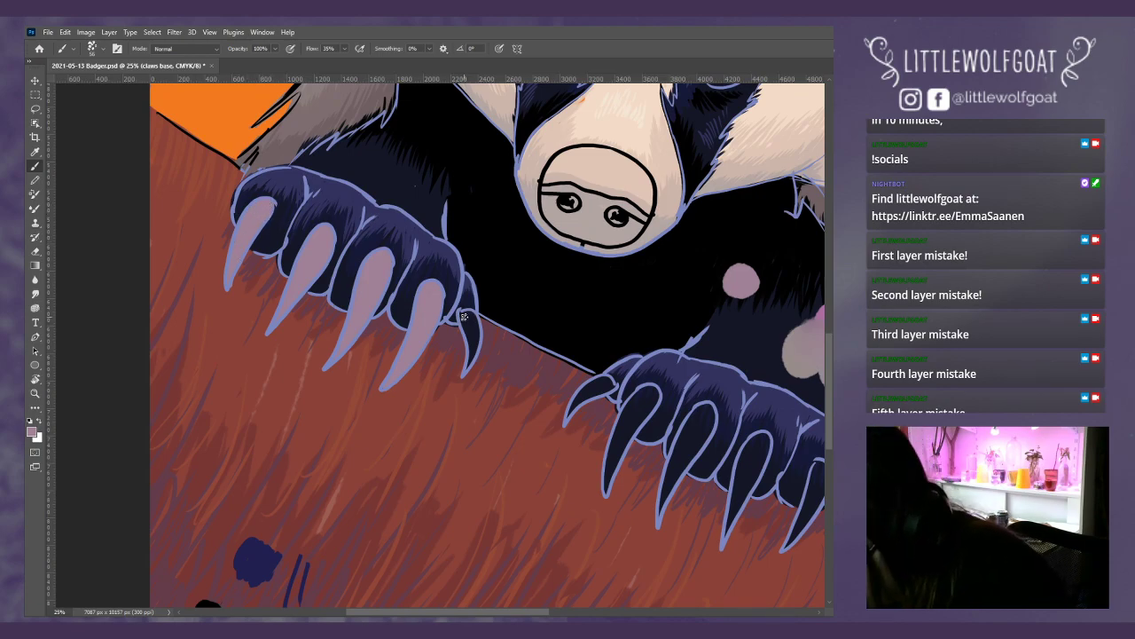
{"action": "left_click_drag", "start_coordinate": [467, 311], "coordinate": [468, 367]}
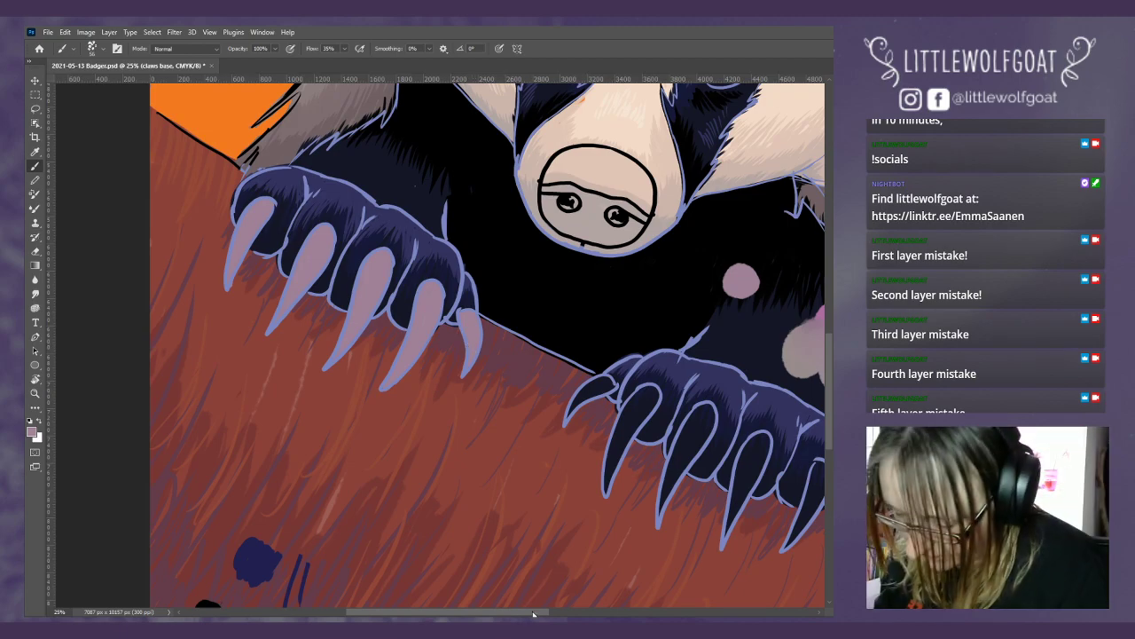
- Paint all five right-paw claws, leftmost to rightmost tip, with the same pale lilac
{"action": "scroll", "coordinate": [476, 335], "scroll_direction": "right", "scroll_amount": 2}
{"action": "scroll", "coordinate": [471, 417], "scroll_direction": "right", "scroll_amount": 1}
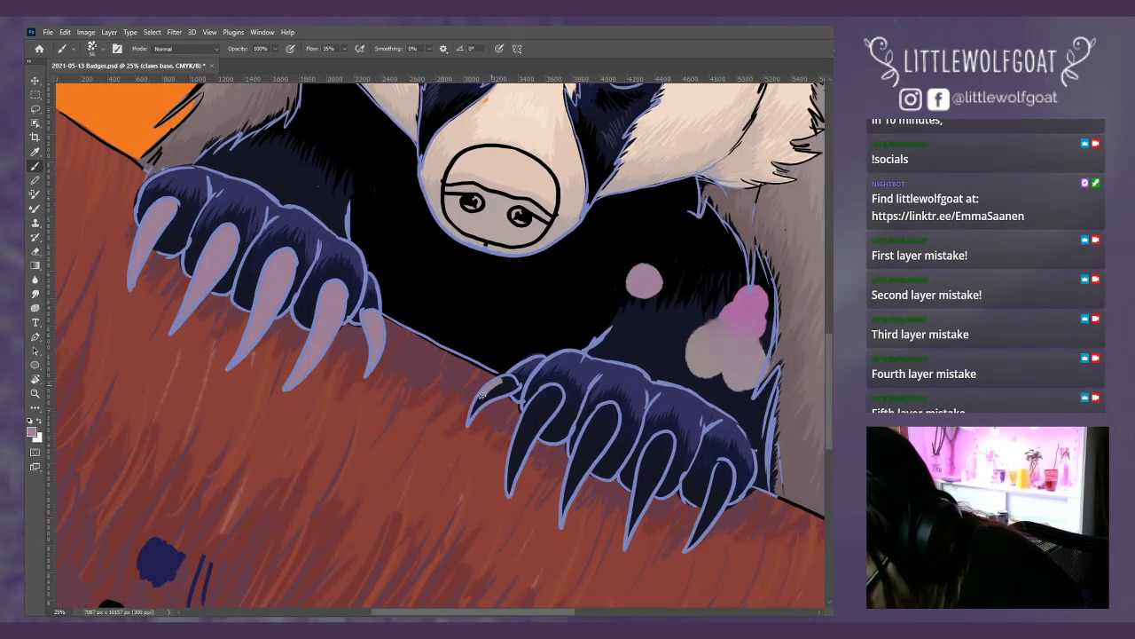
{"action": "left_click_drag", "start_coordinate": [471, 419], "coordinate": [495, 391]}
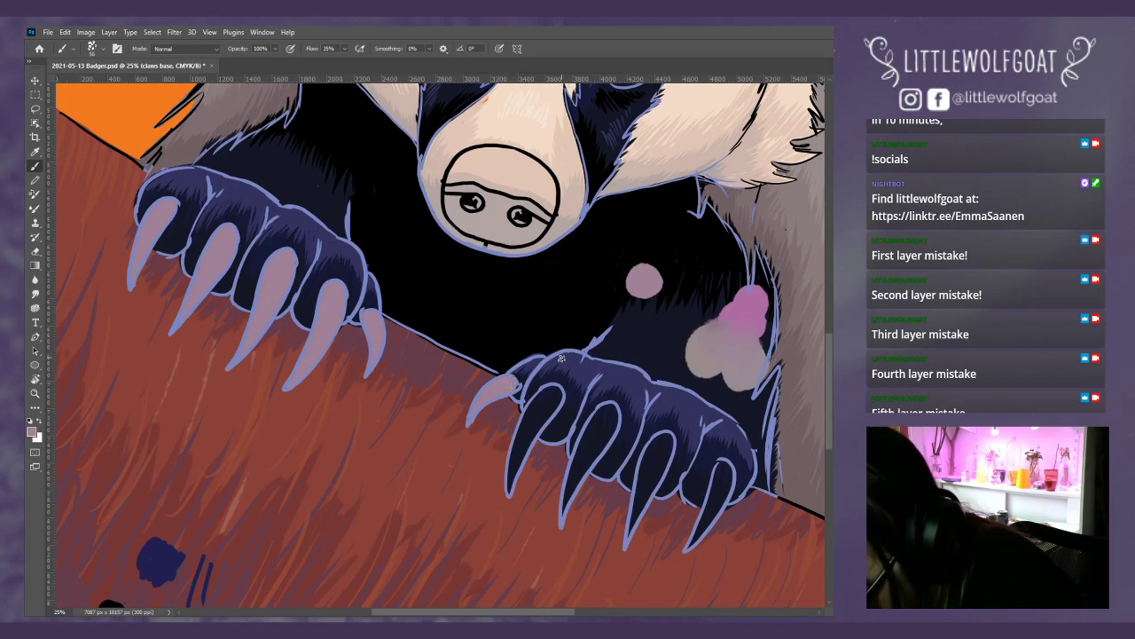
{"action": "mouse_move", "coordinate": [534, 404]}
{"action": "left_mouse_down"}
{"action": "mouse_move", "coordinate": [545, 392]}
{"action": "mouse_move", "coordinate": [554, 403]}
{"action": "mouse_move", "coordinate": [527, 417]}
{"action": "mouse_move", "coordinate": [515, 452]}
{"action": "mouse_move", "coordinate": [535, 430]}
{"action": "mouse_move", "coordinate": [513, 468]}
{"action": "left_mouse_up"}
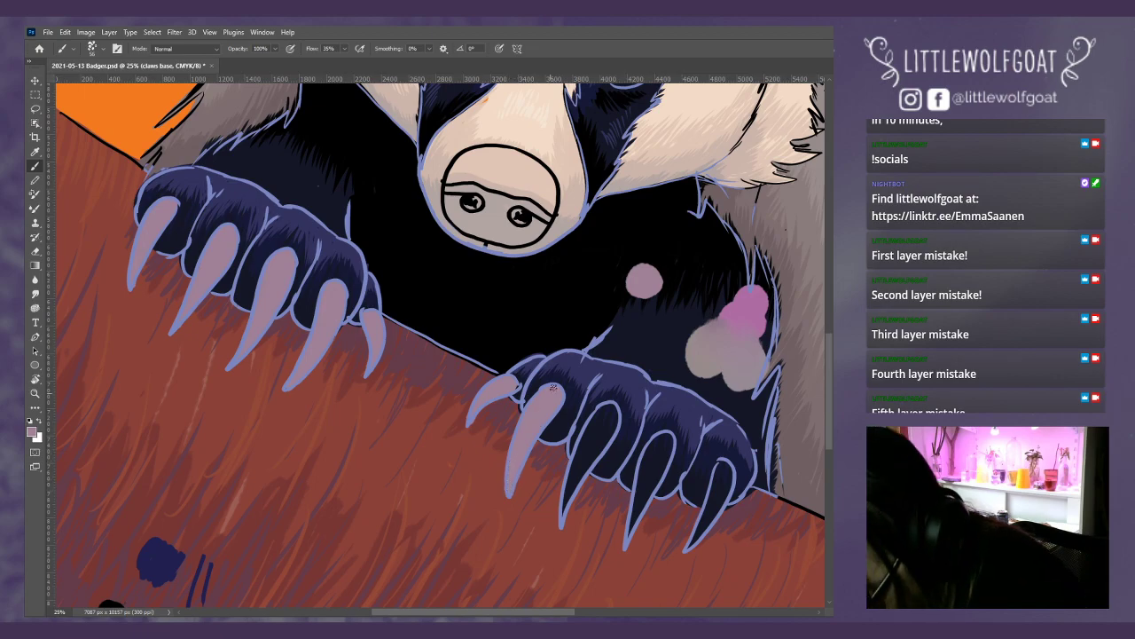
{"action": "mouse_move", "coordinate": [594, 410]}
{"action": "left_mouse_down"}
{"action": "mouse_move", "coordinate": [588, 450]}
{"action": "mouse_move", "coordinate": [616, 418]}
{"action": "mouse_move", "coordinate": [586, 462]}
{"action": "mouse_move", "coordinate": [597, 443]}
{"action": "mouse_move", "coordinate": [581, 444]}
{"action": "mouse_move", "coordinate": [562, 518]}
{"action": "mouse_move", "coordinate": [585, 461]}
{"action": "mouse_move", "coordinate": [564, 503]}
{"action": "left_mouse_up"}
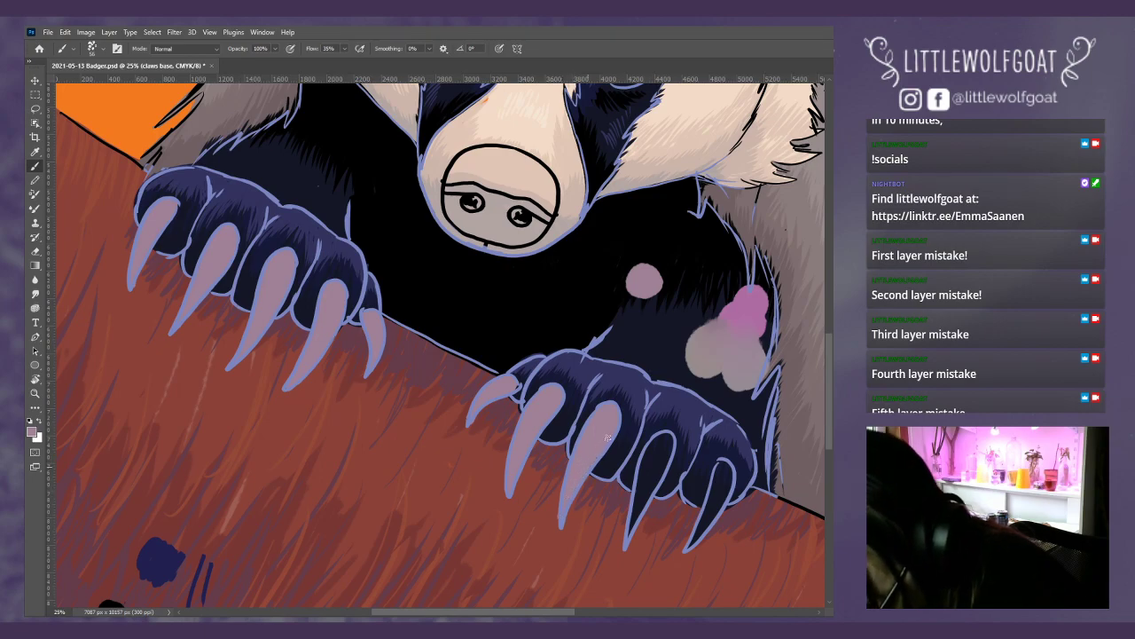
{"action": "mouse_move", "coordinate": [659, 454]}
{"action": "left_mouse_down"}
{"action": "mouse_move", "coordinate": [666, 440]}
{"action": "mouse_move", "coordinate": [648, 458]}
{"action": "left_mouse_up"}
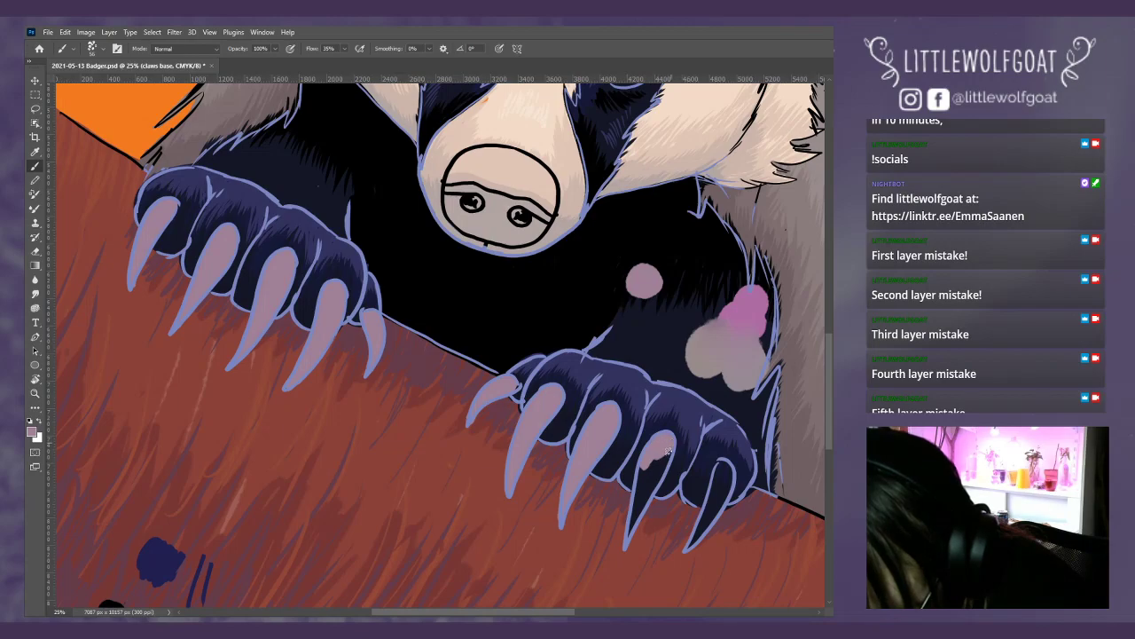
{"action": "left_click_drag", "start_coordinate": [662, 458], "coordinate": [636, 503]}
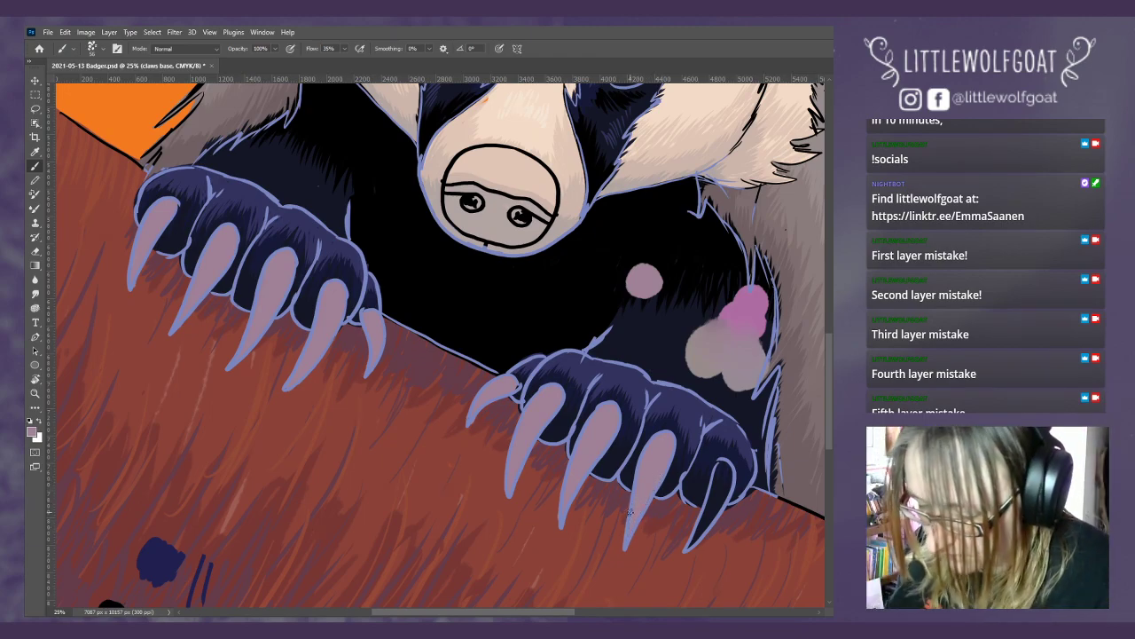
{"action": "mouse_move", "coordinate": [719, 475]}
{"action": "left_mouse_down"}
{"action": "mouse_move", "coordinate": [709, 508]}
{"action": "mouse_move", "coordinate": [724, 493]}
{"action": "left_mouse_up"}
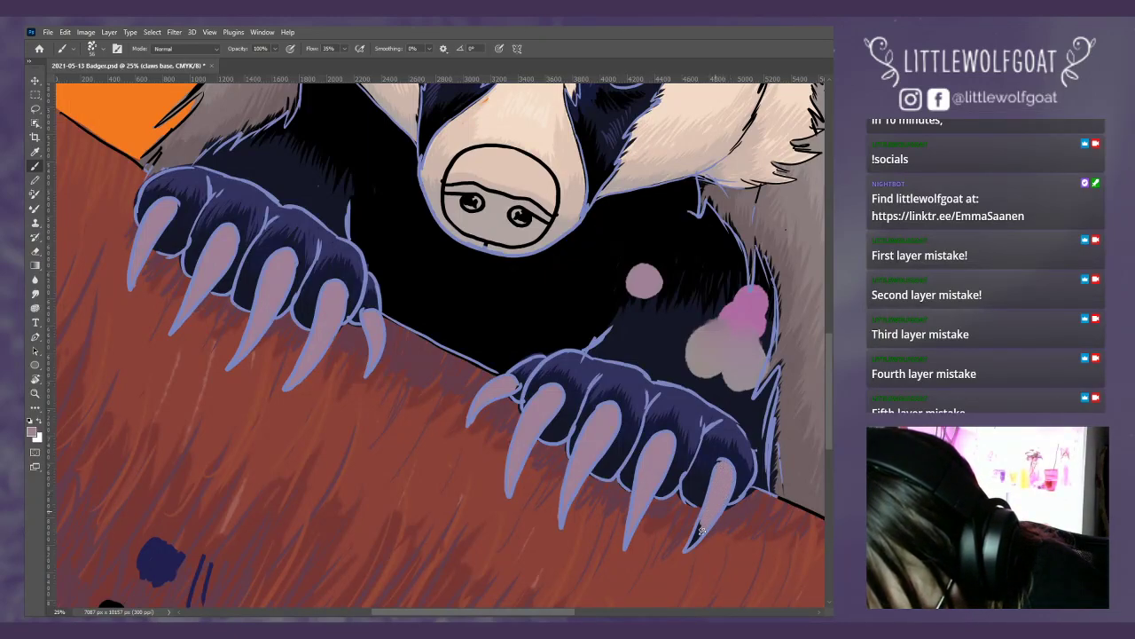
{"action": "mouse_move", "coordinate": [702, 530]}
{"action": "left_mouse_down"}
{"action": "mouse_move", "coordinate": [690, 547]}
{"action": "mouse_move", "coordinate": [699, 527]}
{"action": "left_mouse_up"}
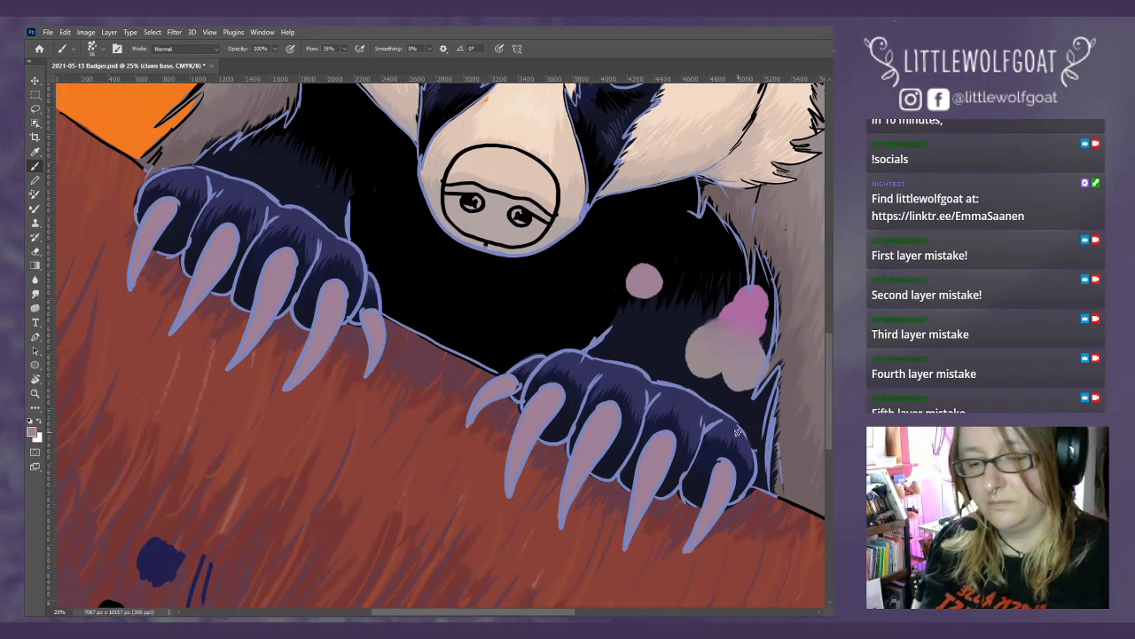
- Hide the line art layer, keeping the current brush preset unchanged
{"action": "key", "text": "ctrl+comma"}
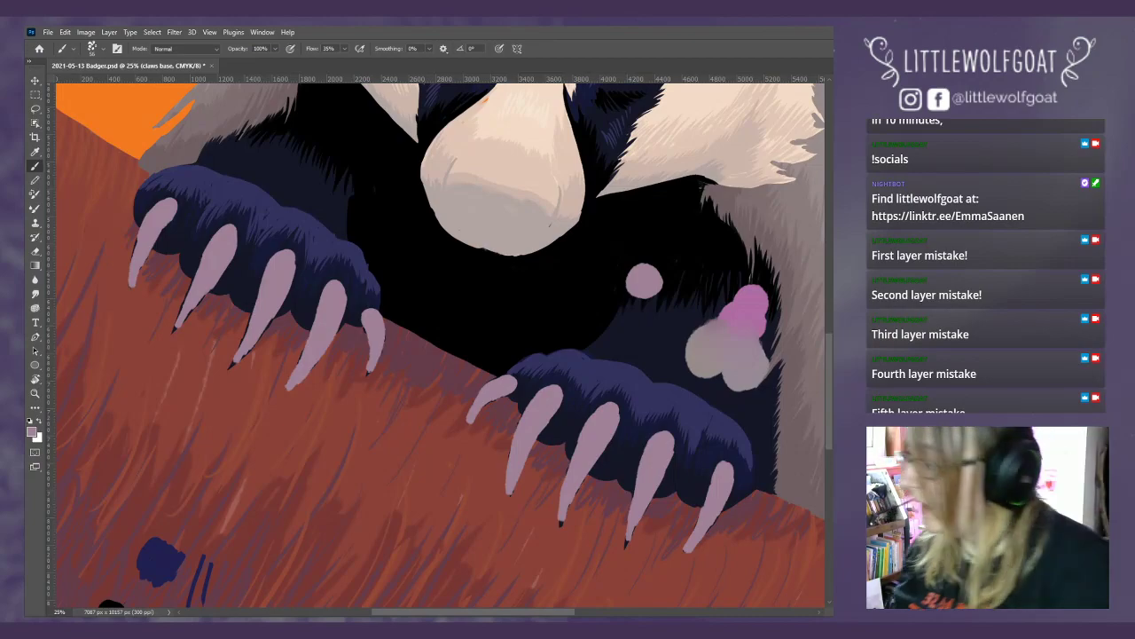
{"action": "left_click", "coordinate": [91, 49]}
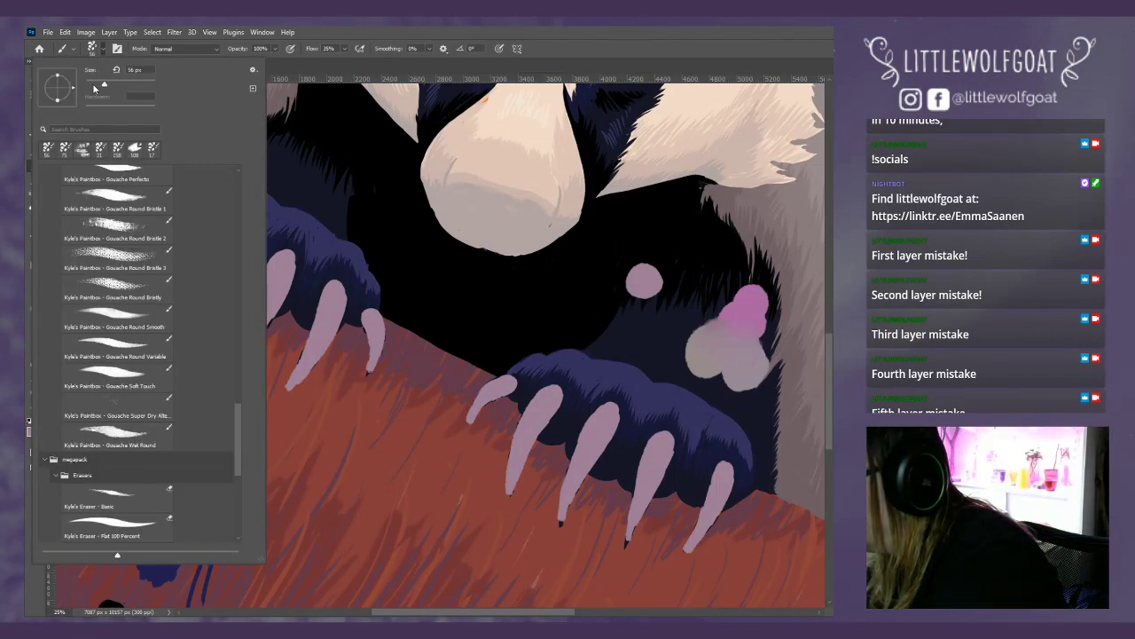
{"action": "left_click", "coordinate": [322, 64]}
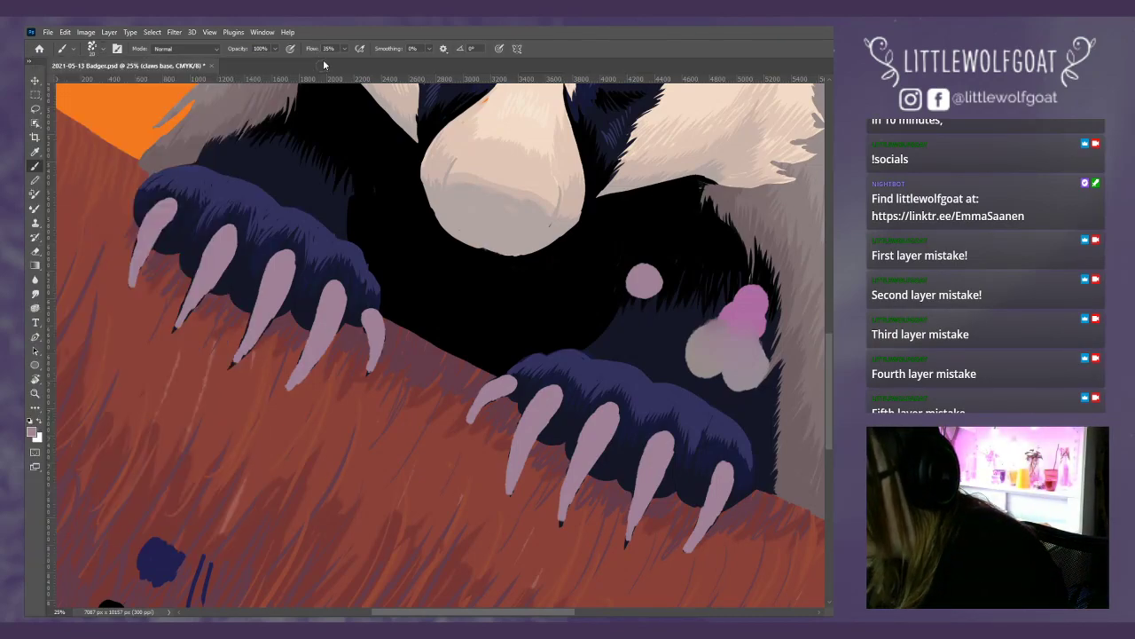
- Zoom in through 33.3% to 50% and frame the lilac claws
{"action": "left_click", "coordinate": [233, 32]}
{"action": "mouse_move", "coordinate": [210, 32]}
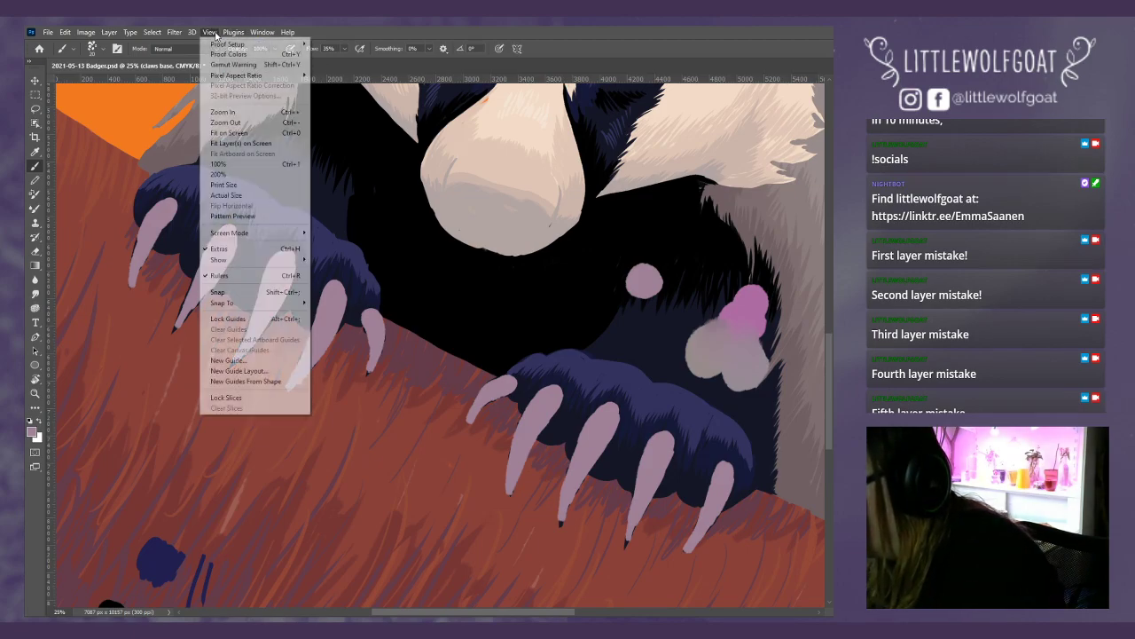
{"action": "left_click", "coordinate": [231, 118]}
{"action": "left_click", "coordinate": [211, 32]}
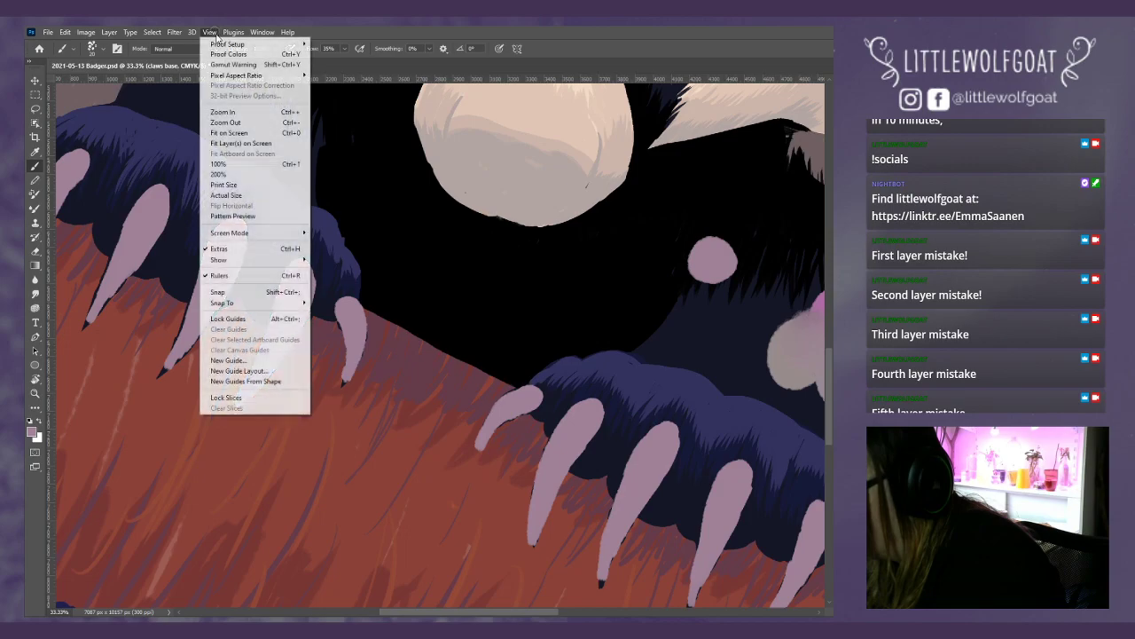
{"action": "left_click", "coordinate": [227, 107]}
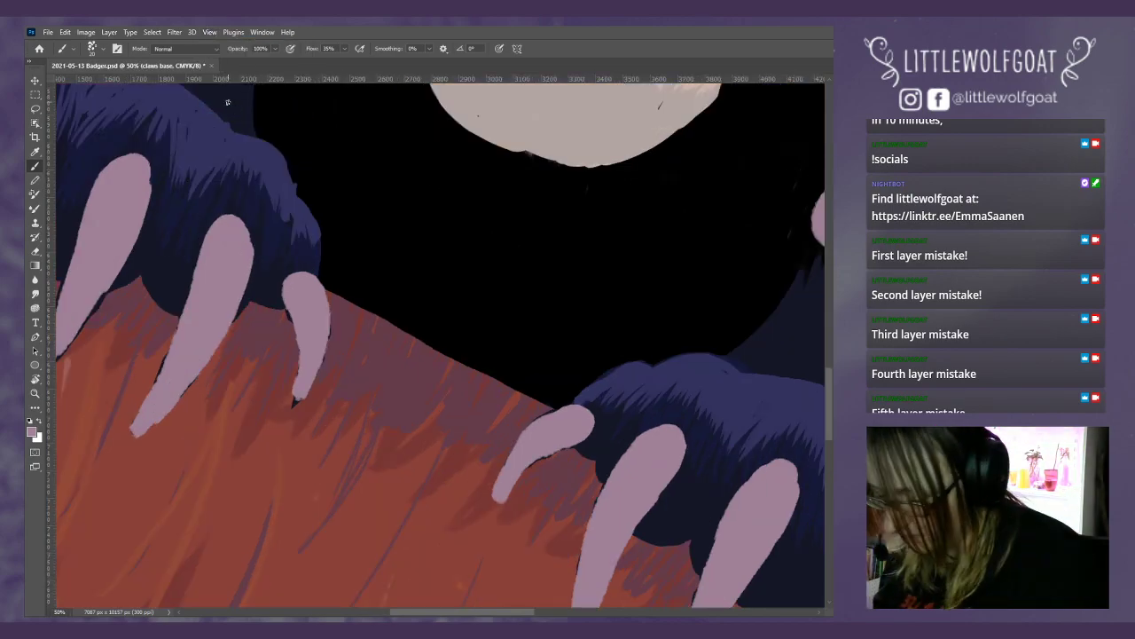
{"action": "scroll", "coordinate": [227, 102], "scroll_direction": "left", "scroll_amount": 5}
{"action": "scroll", "coordinate": [440, 346], "scroll_direction": "left", "scroll_amount": 2}
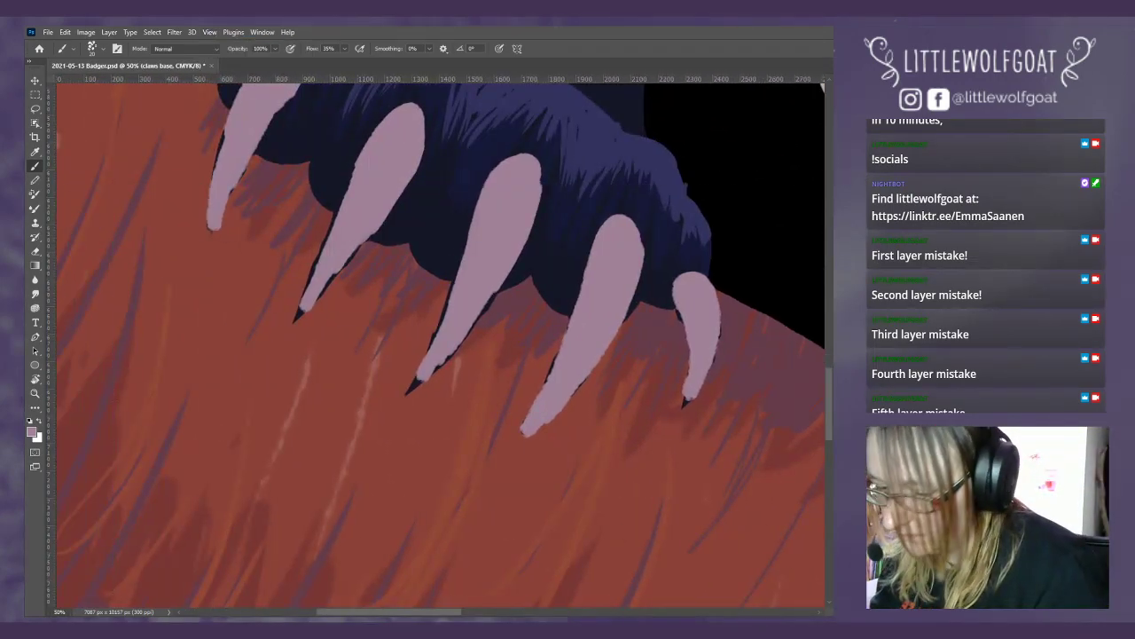
{"action": "scroll", "coordinate": [827, 360], "scroll_direction": "up", "scroll_amount": 5}
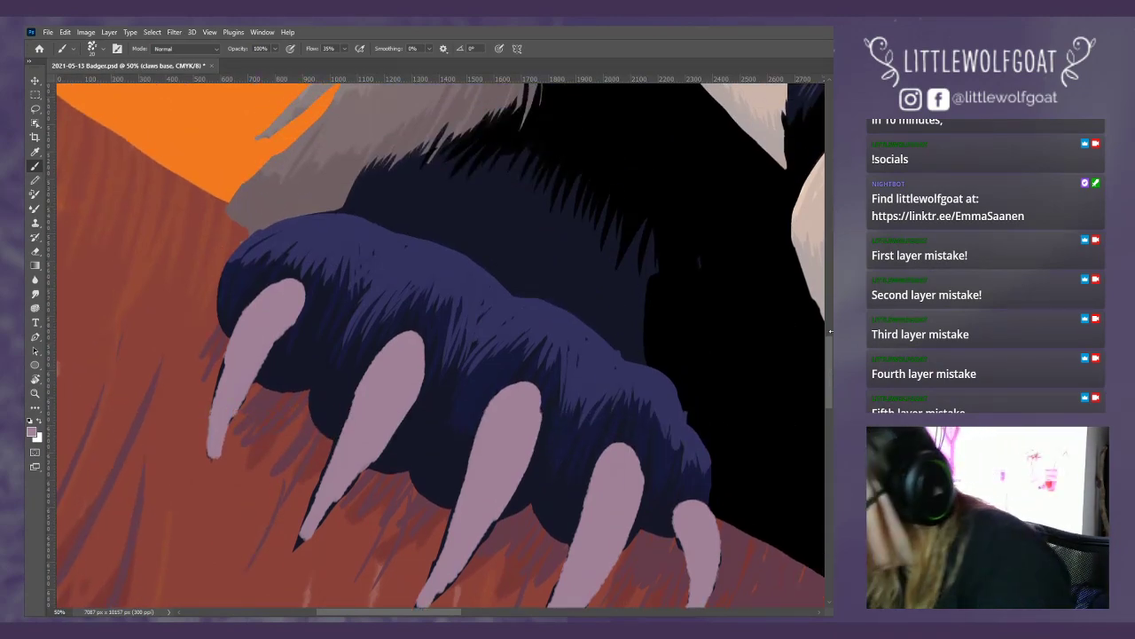
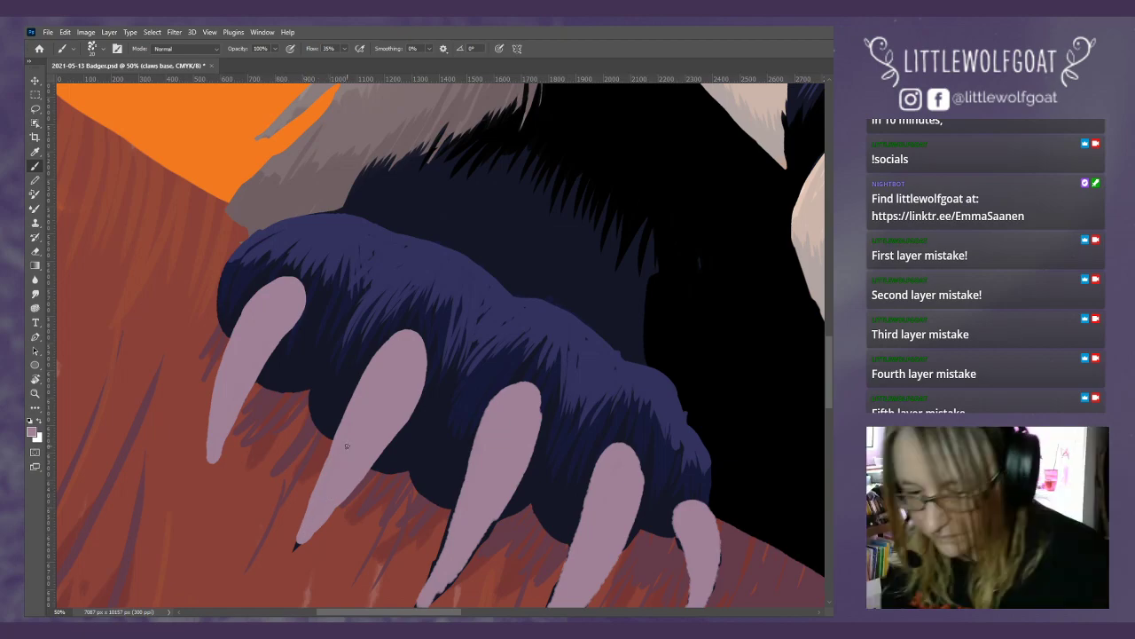
- On the black light 2 layer, erase the dark marks at the left claw tips and edge
{"action": "key", "text": "alt+bracketright"}
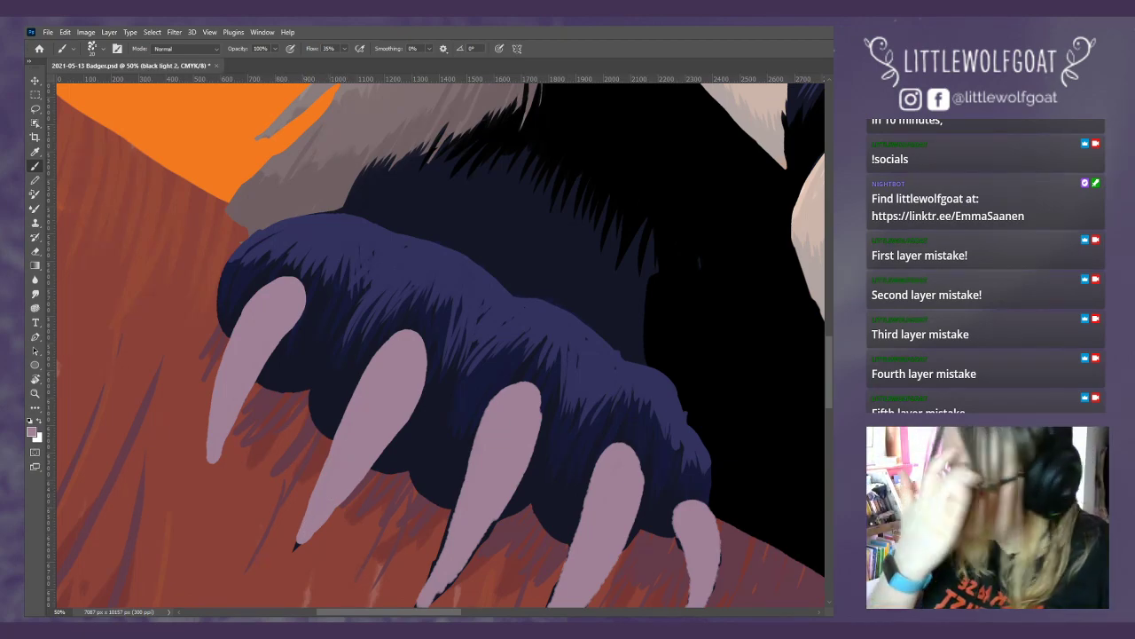
{"action": "left_click", "coordinate": [36, 251]}
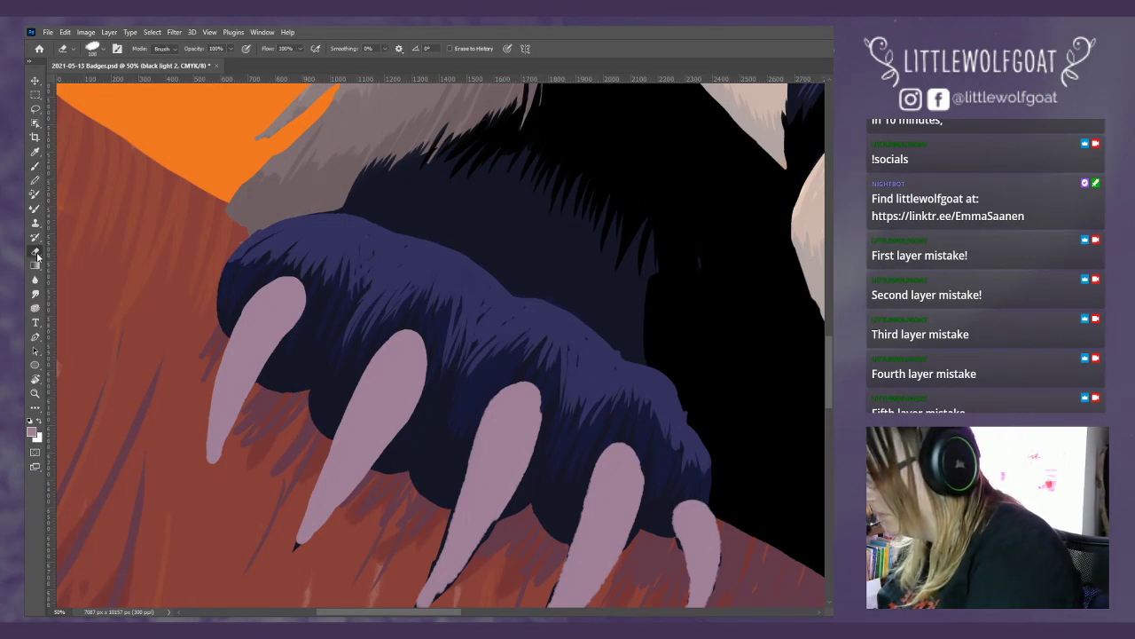
{"action": "left_click_drag", "start_coordinate": [297, 547], "coordinate": [302, 545]}
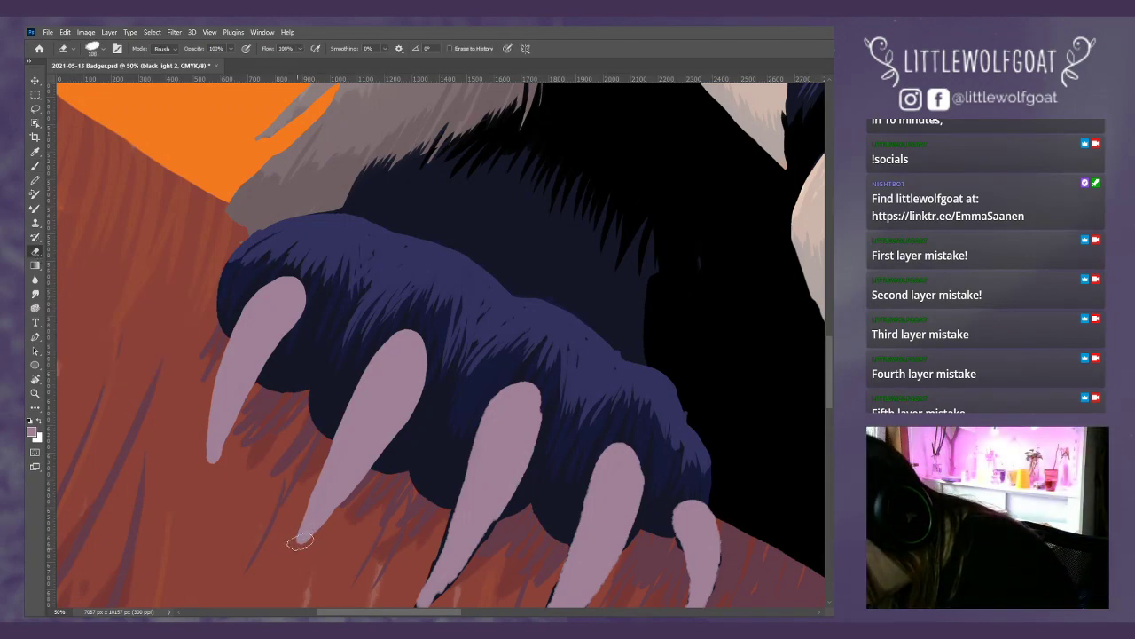
{"action": "mouse_move", "coordinate": [217, 394]}
{"action": "left_mouse_down"}
{"action": "mouse_move", "coordinate": [210, 460]}
{"action": "mouse_move", "coordinate": [242, 394]}
{"action": "mouse_move", "coordinate": [227, 426]}
{"action": "left_mouse_up"}
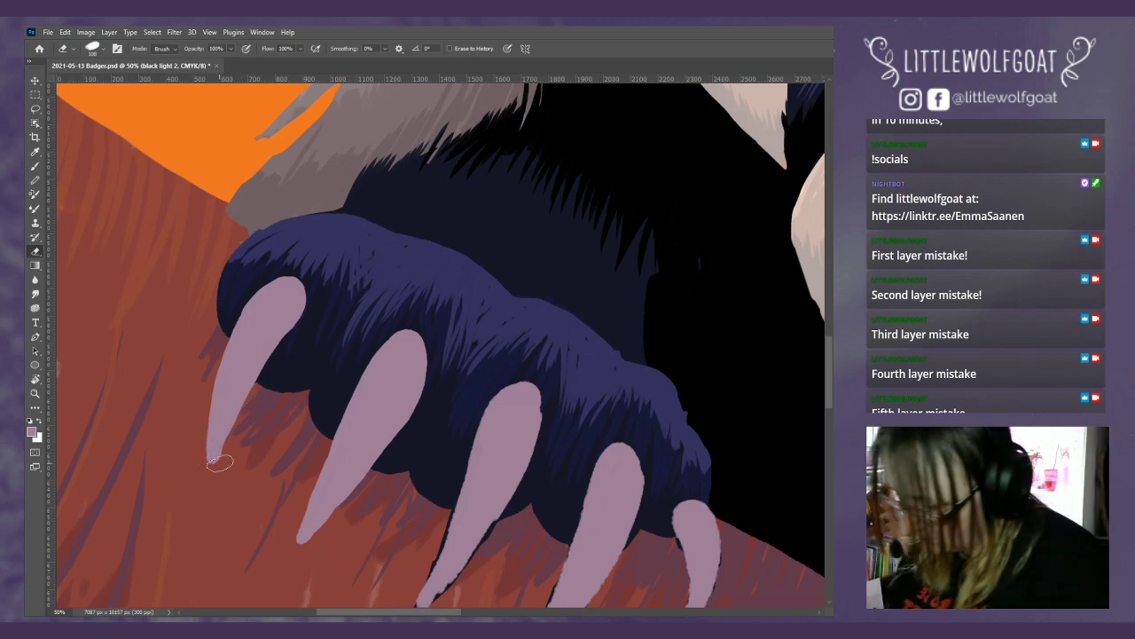
- Return to the claws base layer with the Brush tool active
{"action": "key", "text": "alt+bracketleft"}
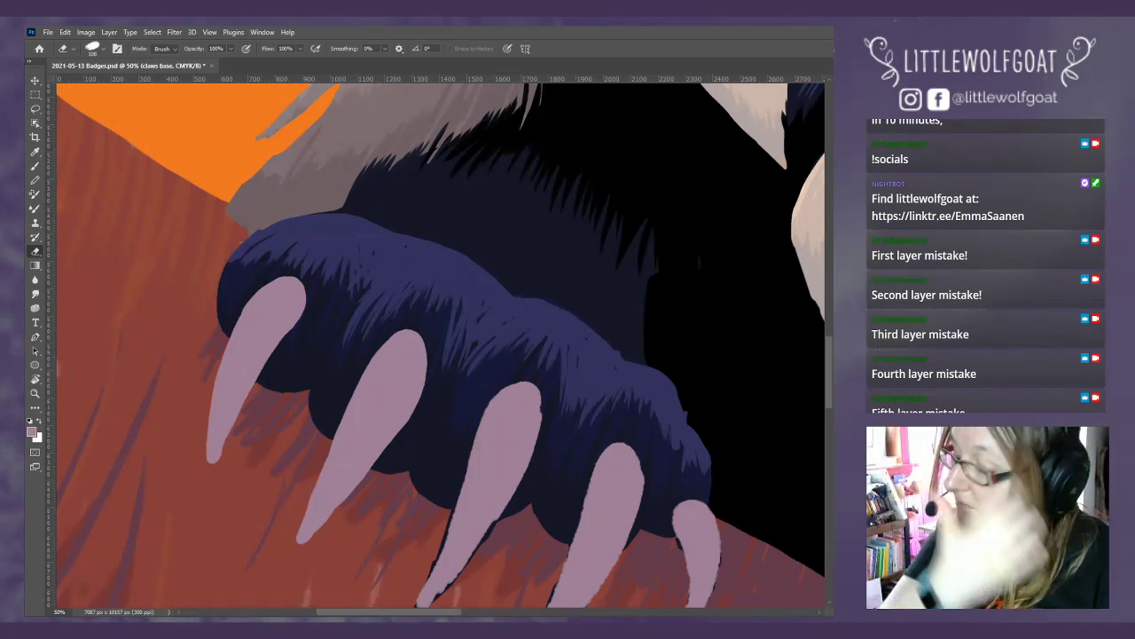
{"action": "left_click", "coordinate": [36, 166]}
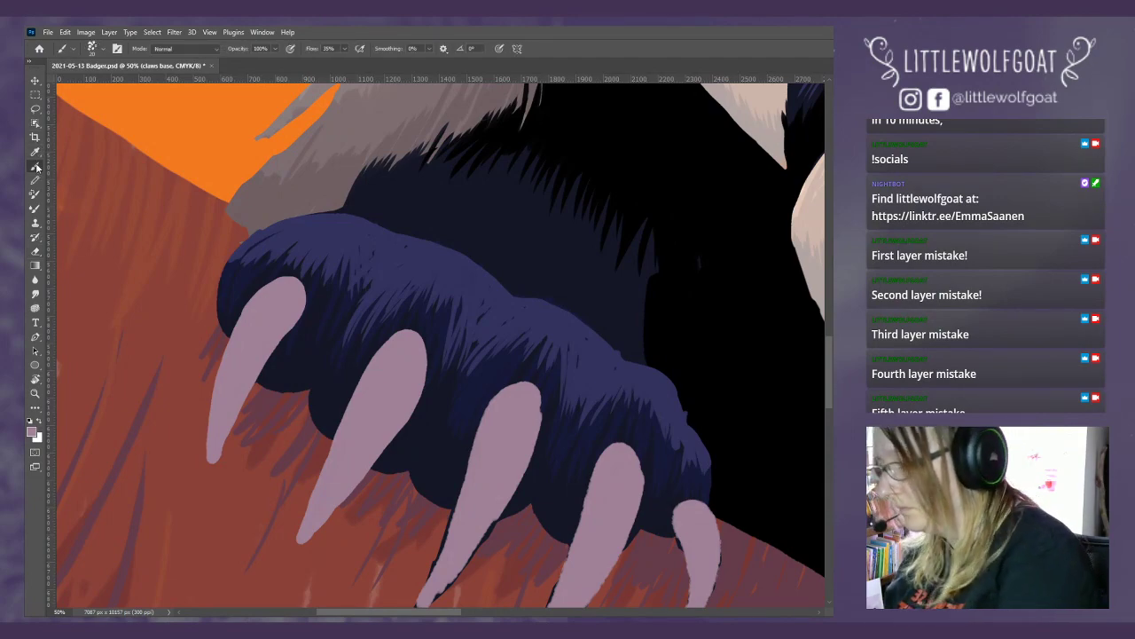
{"action": "scroll", "coordinate": [826, 369], "scroll_direction": "down", "scroll_amount": 2}
{"action": "scroll", "coordinate": [830, 393], "scroll_direction": "down", "scroll_amount": 5}
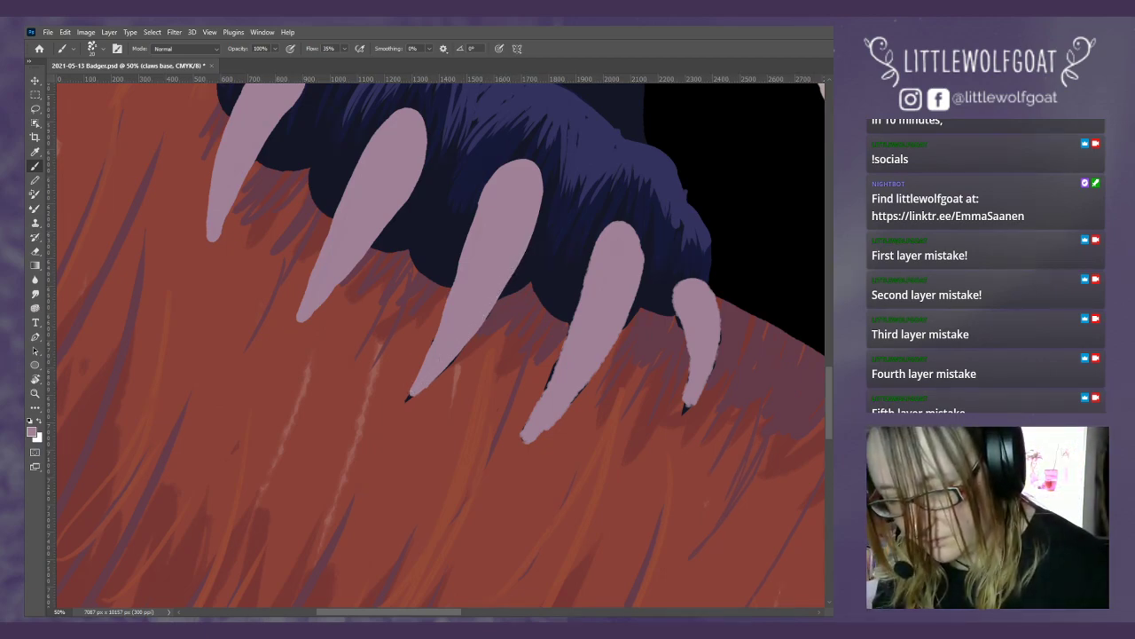
- Erase the dark speck at the lower claw tip on the black light 2 layer
{"action": "key", "text": "alt+bracketright"}
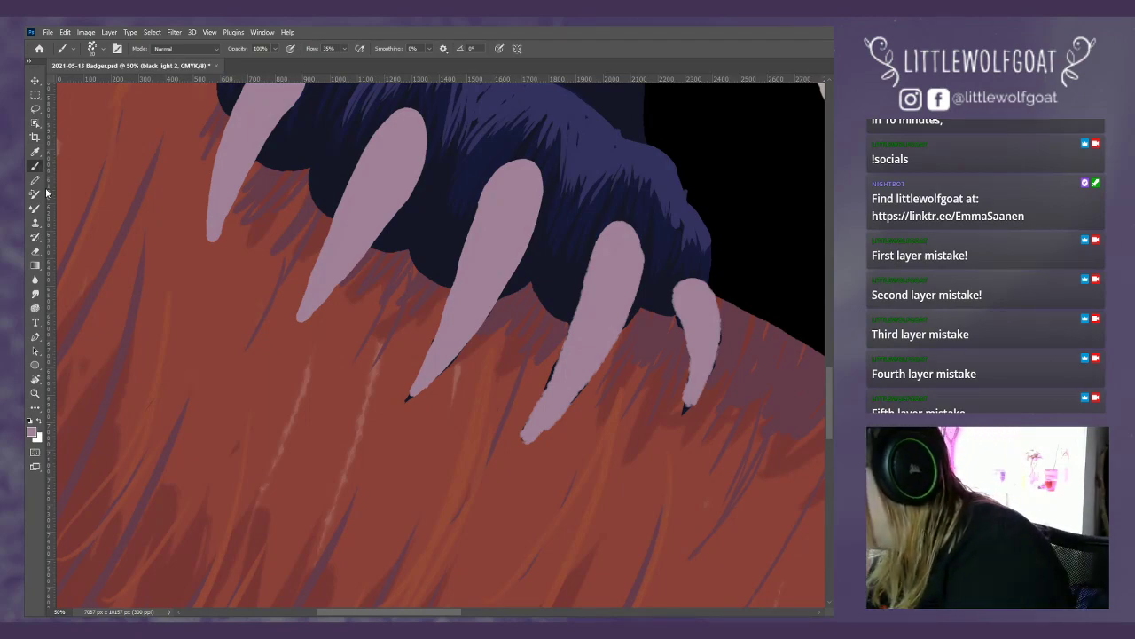
{"action": "left_click", "coordinate": [36, 251]}
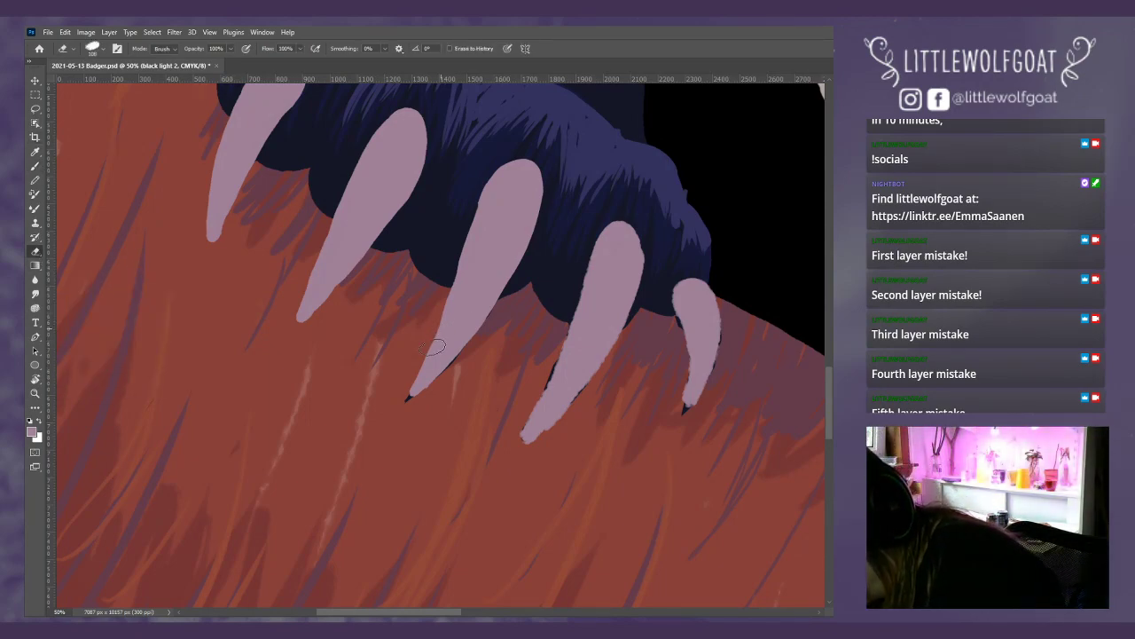
{"action": "left_click_drag", "start_coordinate": [418, 382], "coordinate": [407, 398]}
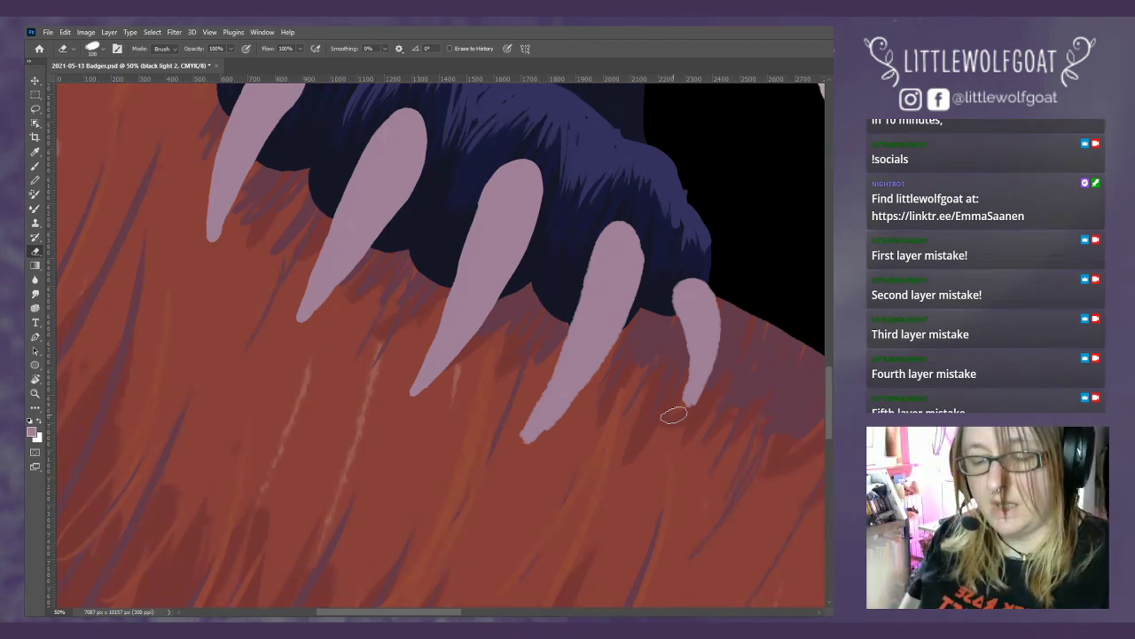
- On the claws base layer, brush lilac along the claw's lower edge
{"action": "key", "text": "alt+["}
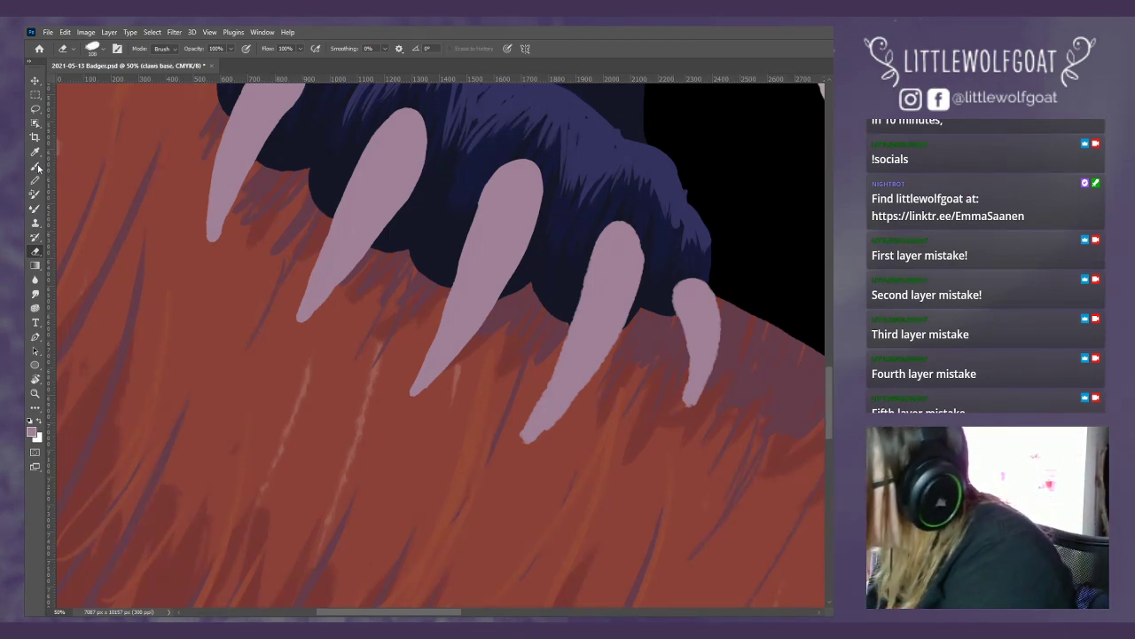
{"action": "left_click", "coordinate": [35, 167]}
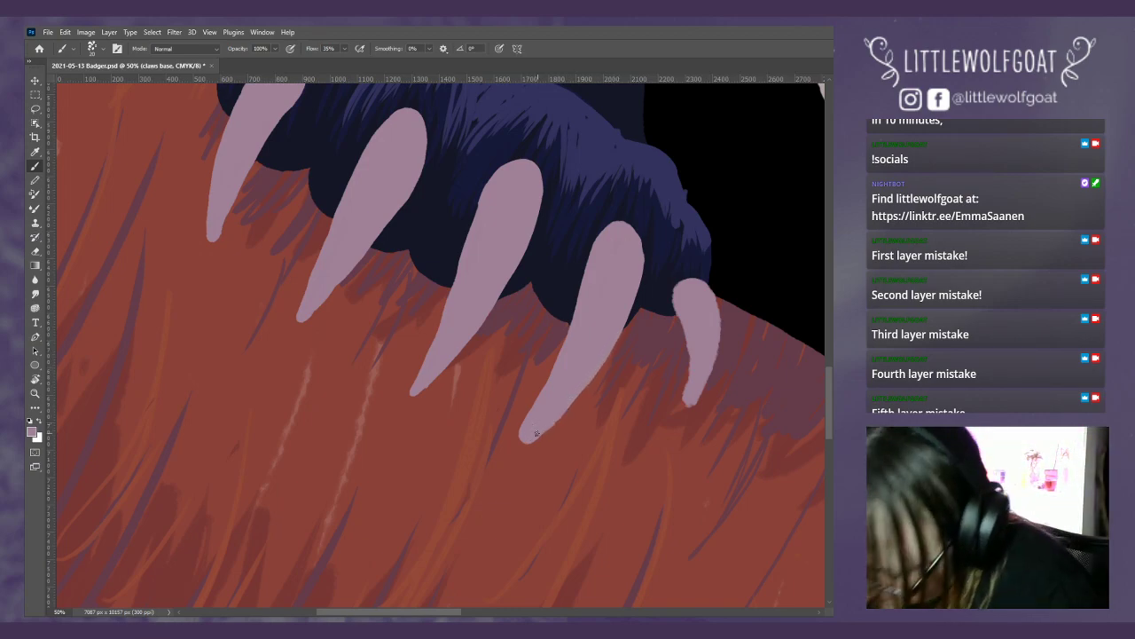
{"action": "left_click_drag", "start_coordinate": [532, 442], "coordinate": [568, 406]}
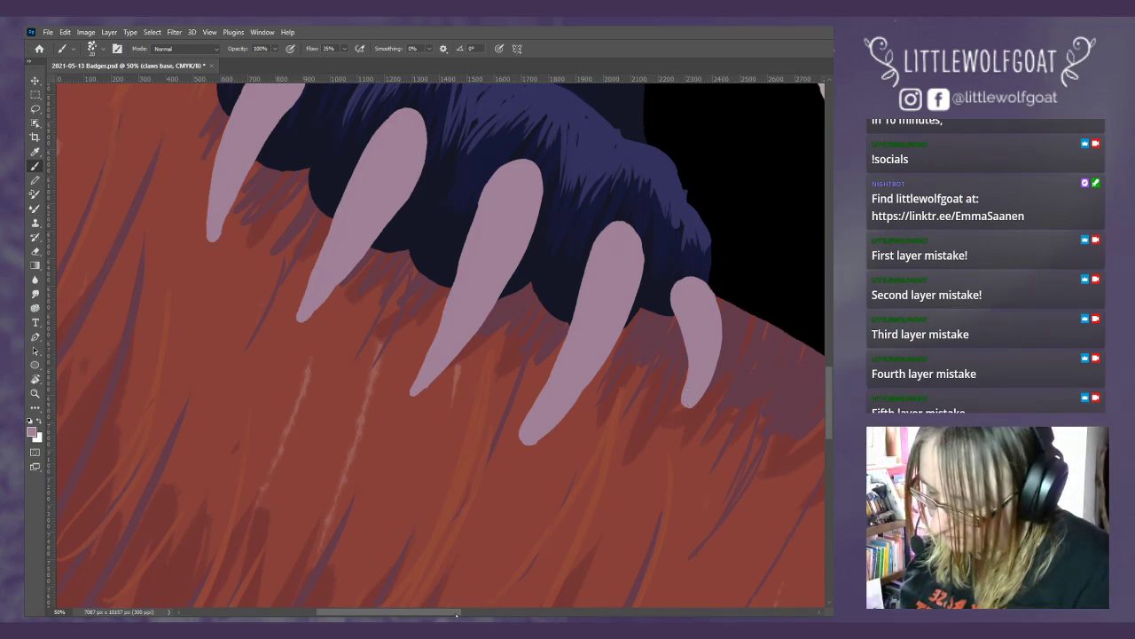
- Shrink the Eraser from 100 px to 67 px, then to an even smaller size
{"action": "left_click", "coordinate": [35, 251]}
{"action": "left_click", "coordinate": [102, 50]}
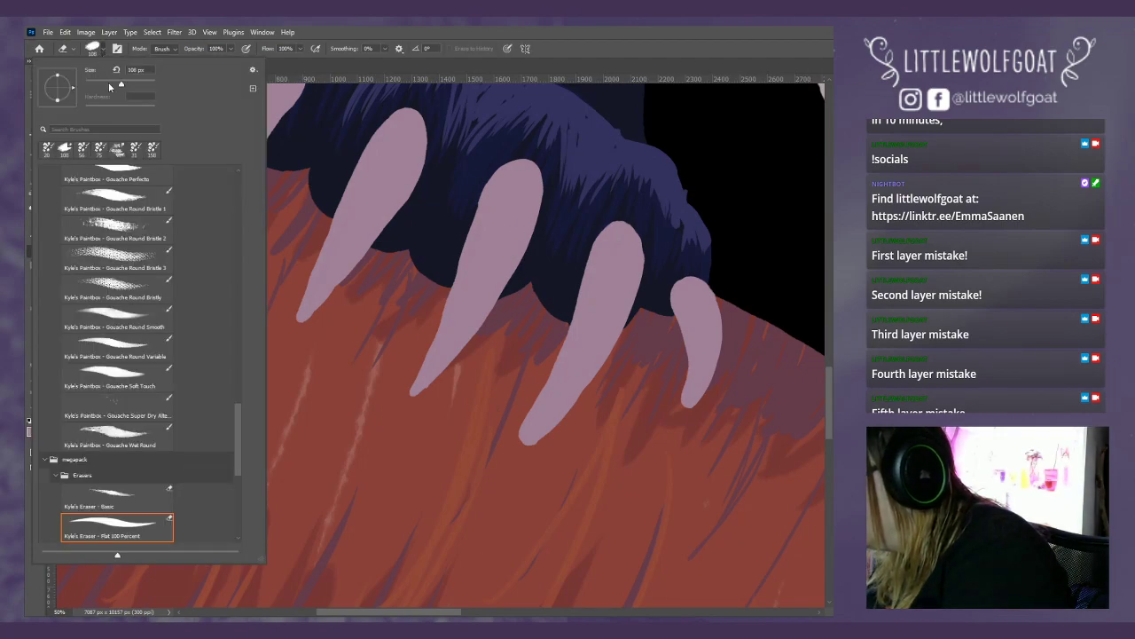
{"action": "left_click", "coordinate": [109, 85]}
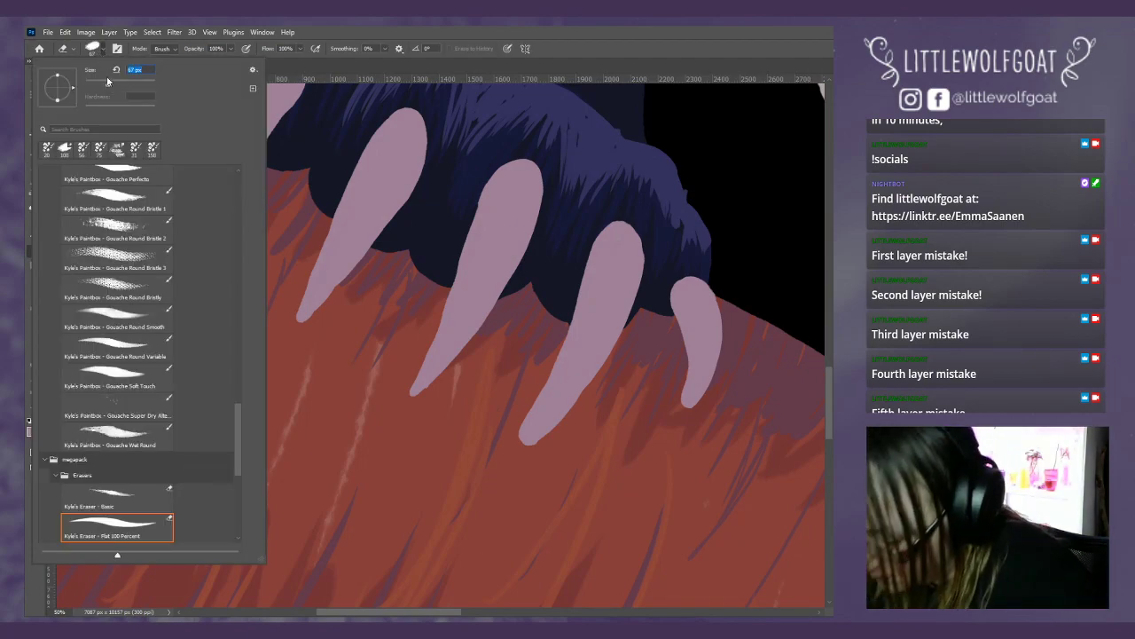
{"action": "key", "text": "Return"}
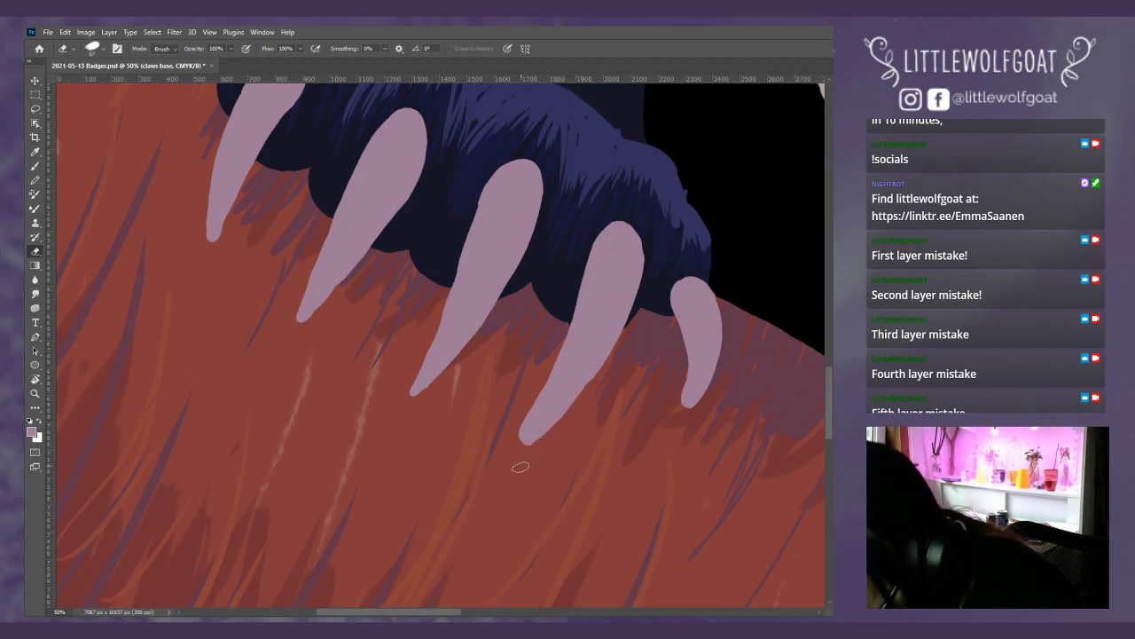
{"action": "left_click", "coordinate": [98, 49]}
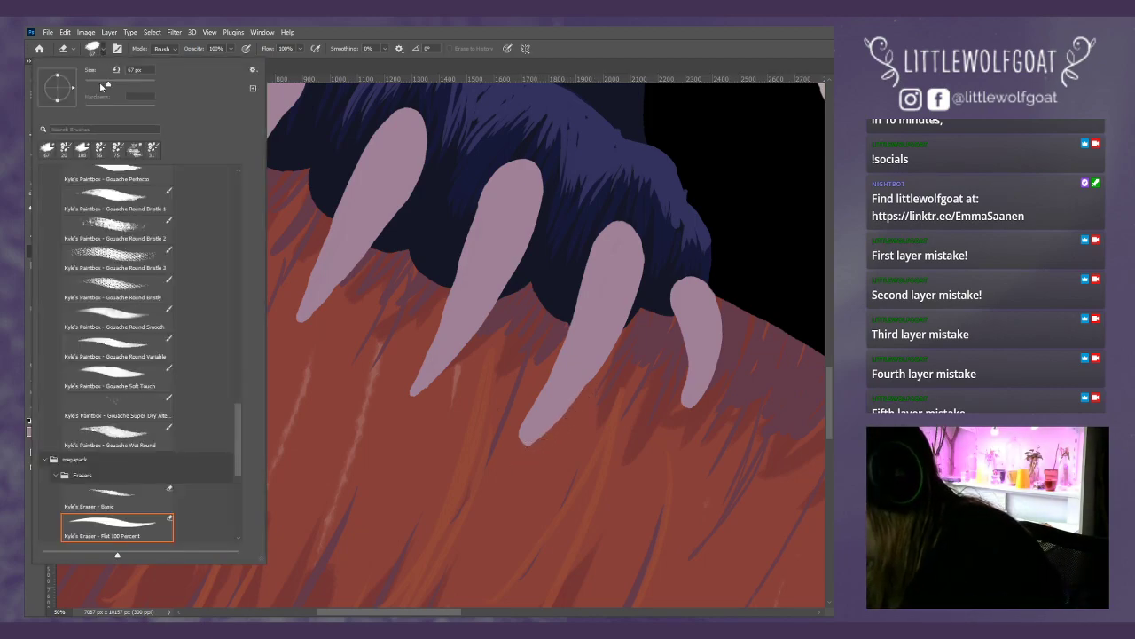
{"action": "left_click_drag", "start_coordinate": [99, 83], "coordinate": [98, 84]}
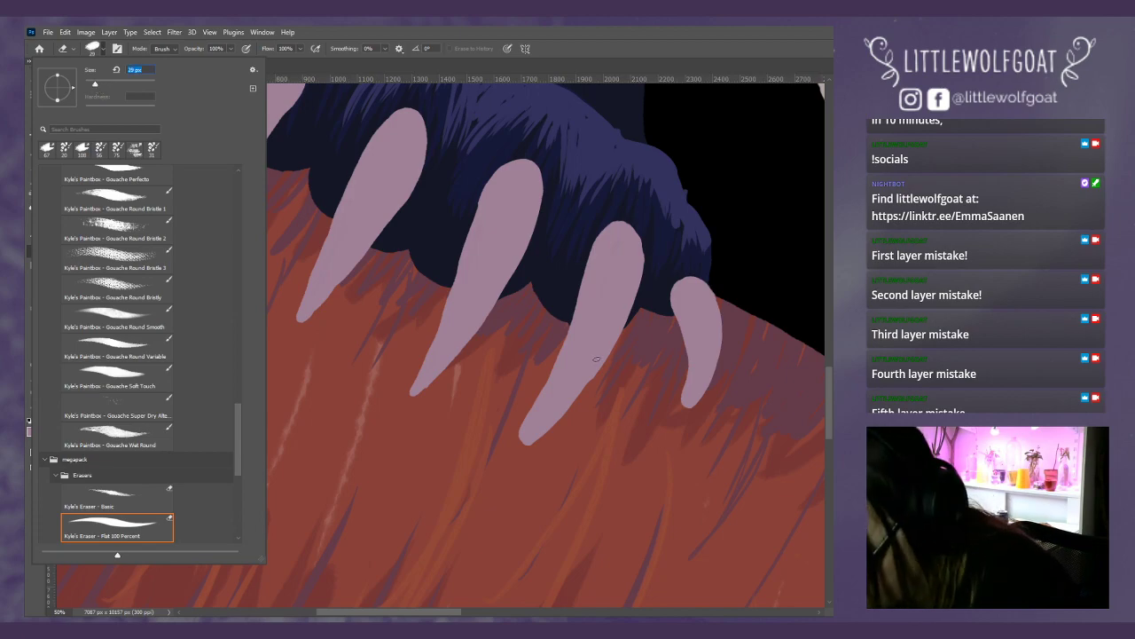
{"action": "left_click", "coordinate": [585, 390]}
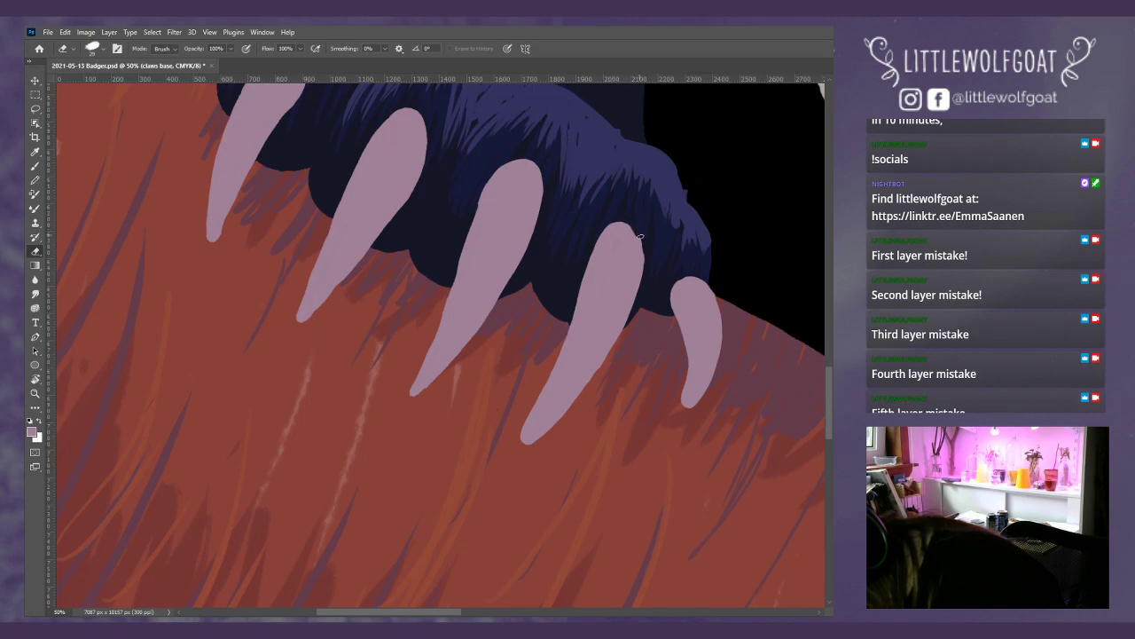
- Erase along the fourth claw's right edge where it meets the dark blue paw
{"action": "mouse_move", "coordinate": [639, 236]}
{"action": "left_mouse_down"}
{"action": "mouse_move", "coordinate": [646, 272]}
{"action": "mouse_move", "coordinate": [630, 317]}
{"action": "left_mouse_up"}
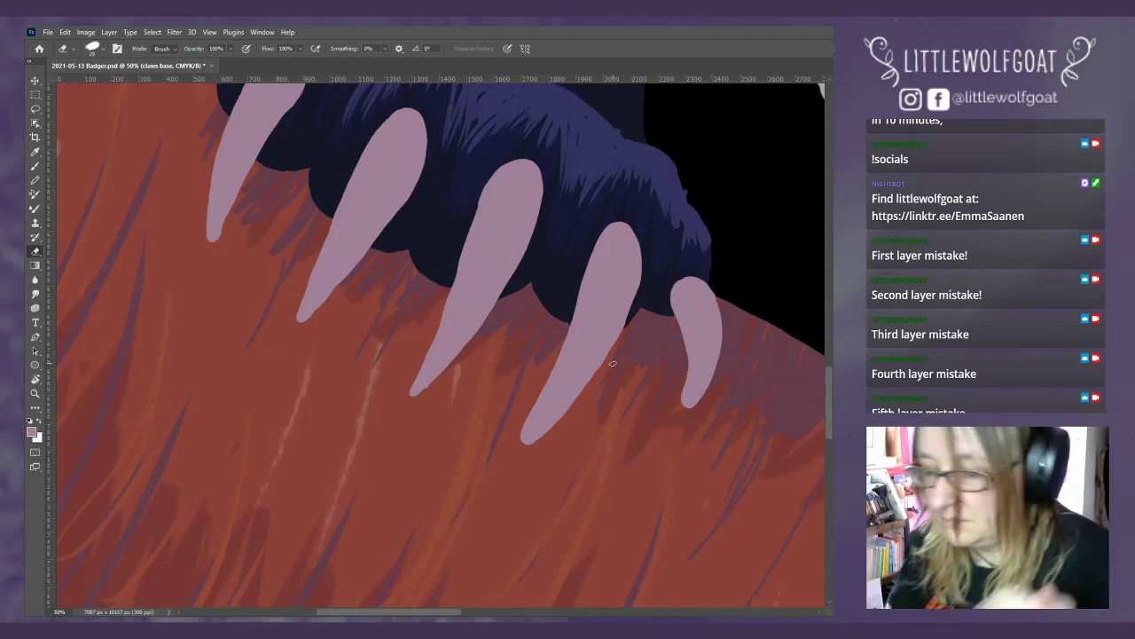
{"action": "left_click_drag", "start_coordinate": [827, 378], "coordinate": [832, 346]}
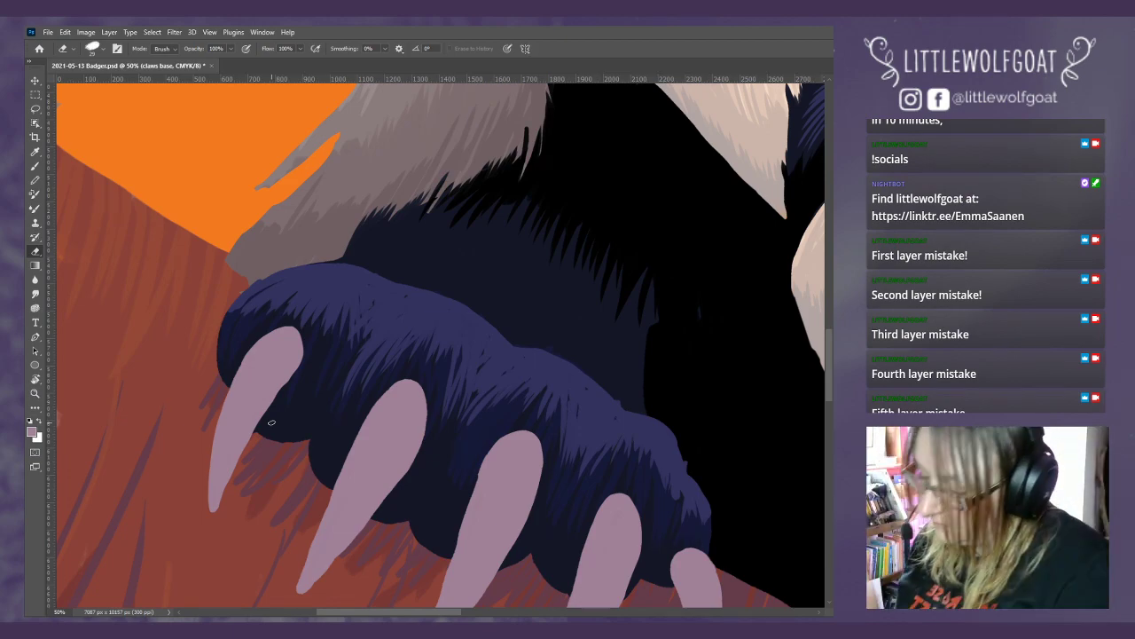
- On claws base, trim the second and third claws' edges and erase one claw tip back to fur
{"action": "scroll", "coordinate": [807, 328], "scroll_direction": "down", "scroll_amount": 5}
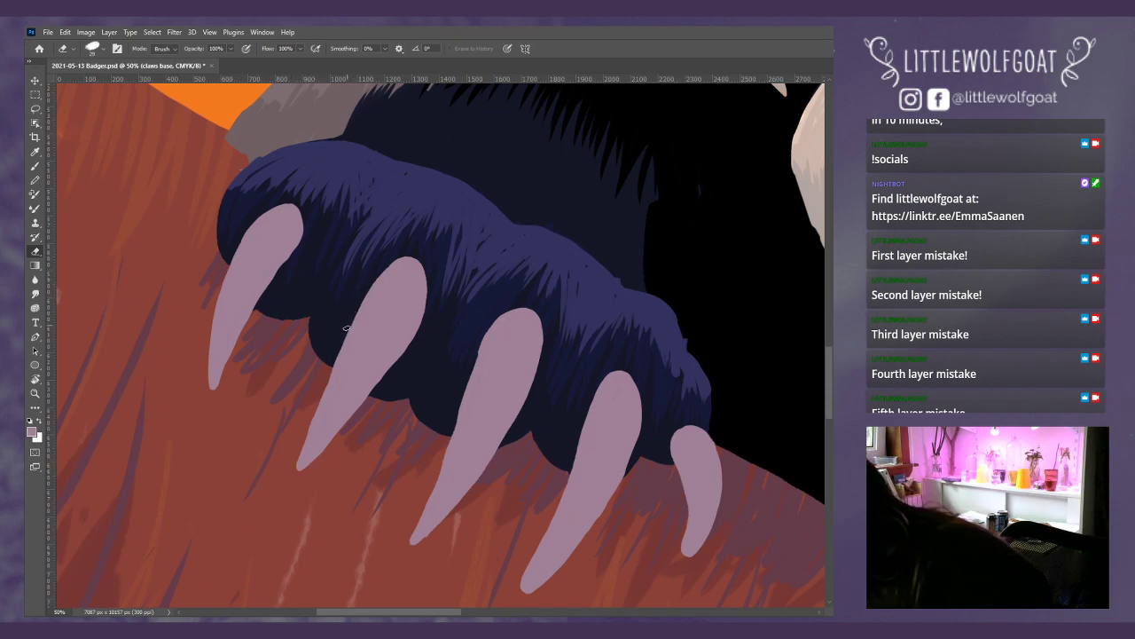
{"action": "left_click_drag", "start_coordinate": [327, 379], "coordinate": [306, 435]}
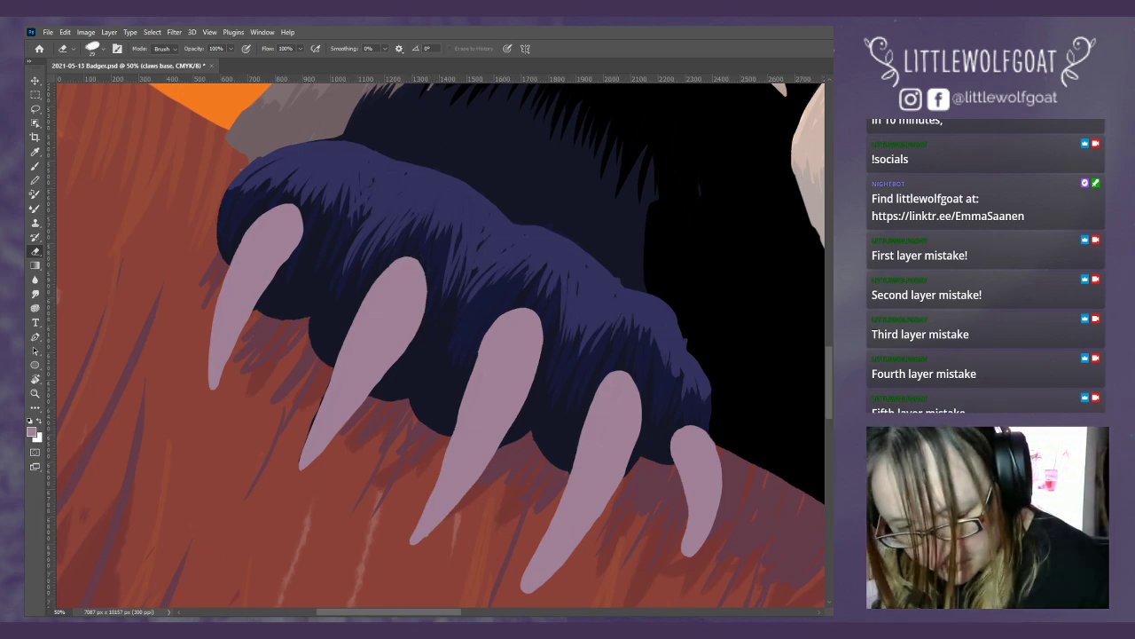
{"action": "key", "text": "alt+]"}
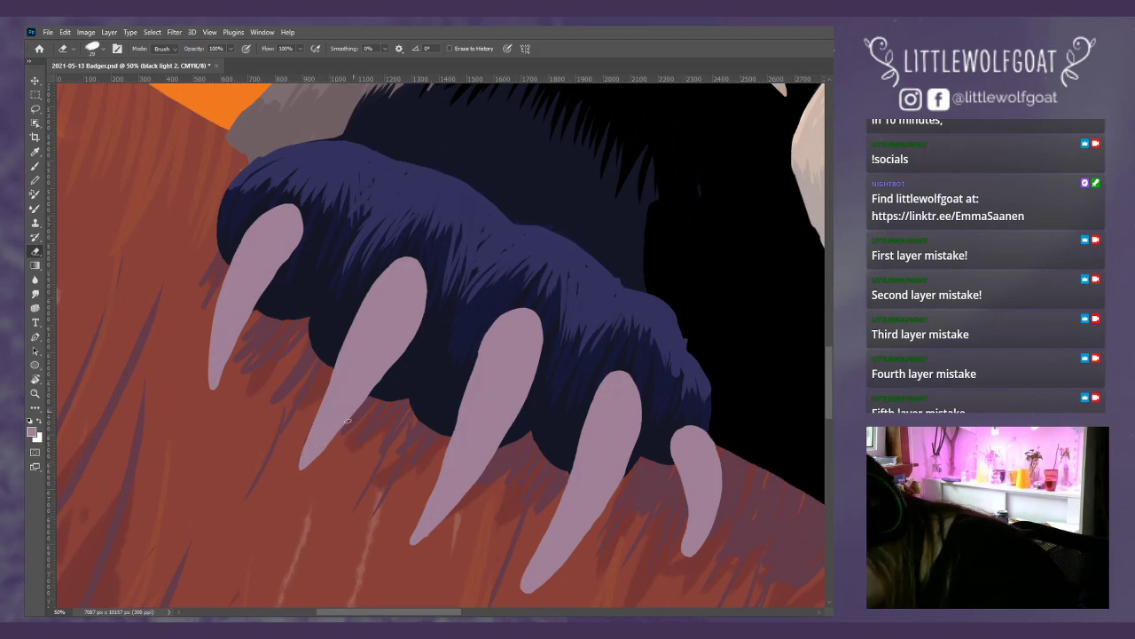
{"action": "key", "text": "alt+["}
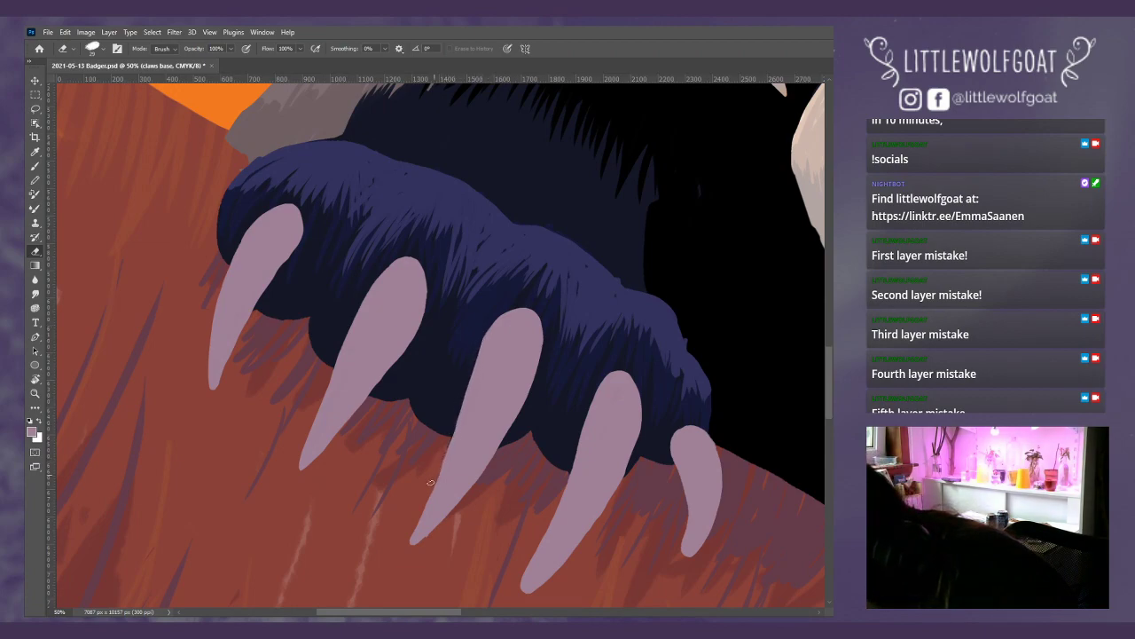
{"action": "left_click_drag", "start_coordinate": [416, 530], "coordinate": [409, 542]}
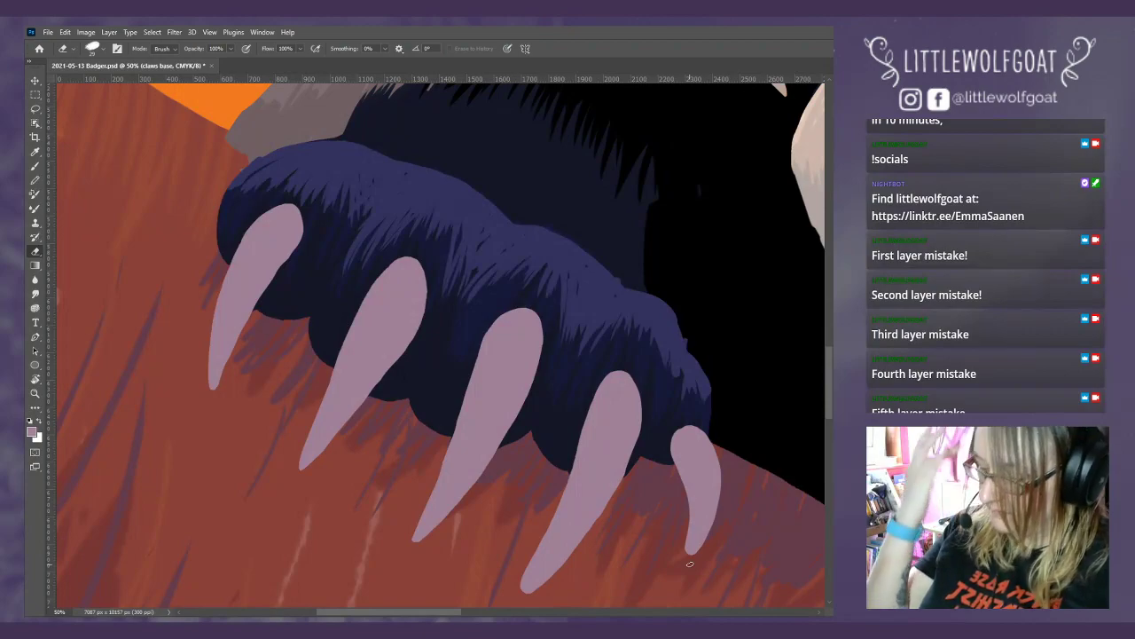
{"action": "left_click_drag", "start_coordinate": [446, 613], "coordinate": [587, 613]}
- Centre the right paw's claws and brush a lighter lilac strip along a claw's left edge
{"action": "scroll", "coordinate": [830, 386], "scroll_direction": "down", "scroll_amount": 5}
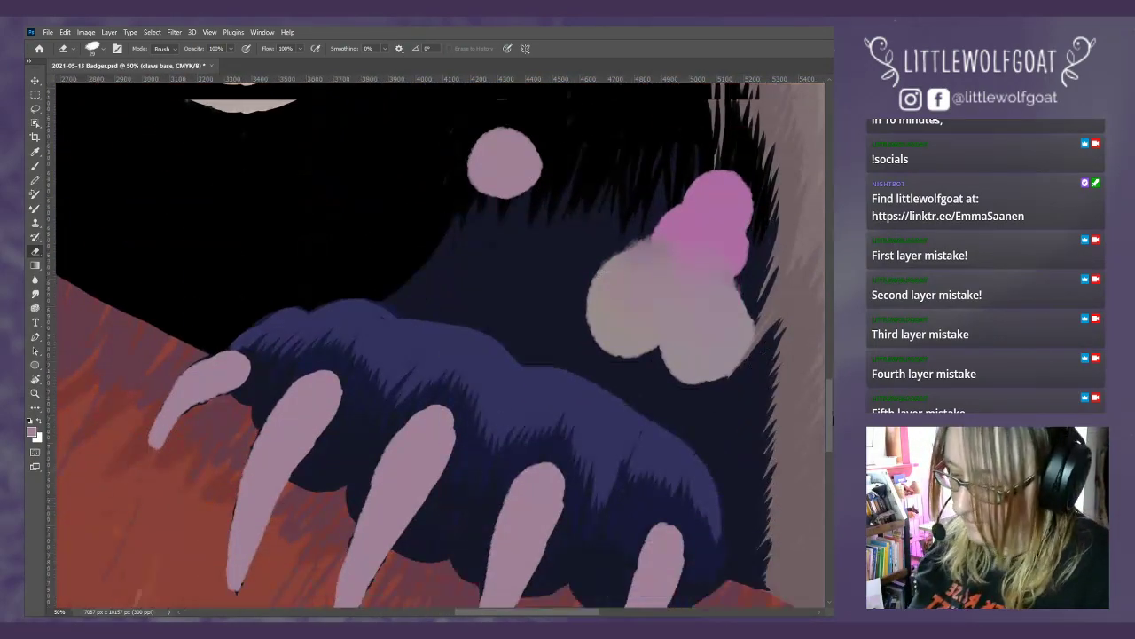
{"action": "scroll", "coordinate": [805, 380], "scroll_direction": "left", "scroll_amount": 2}
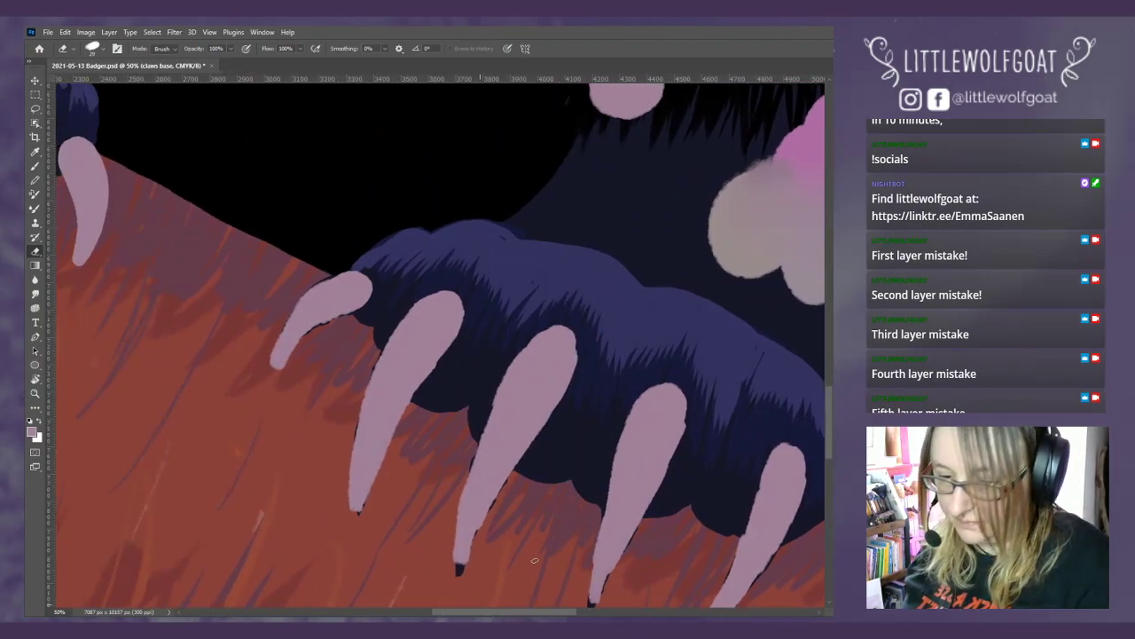
{"action": "scroll", "coordinate": [805, 380], "scroll_direction": "down", "scroll_amount": 3}
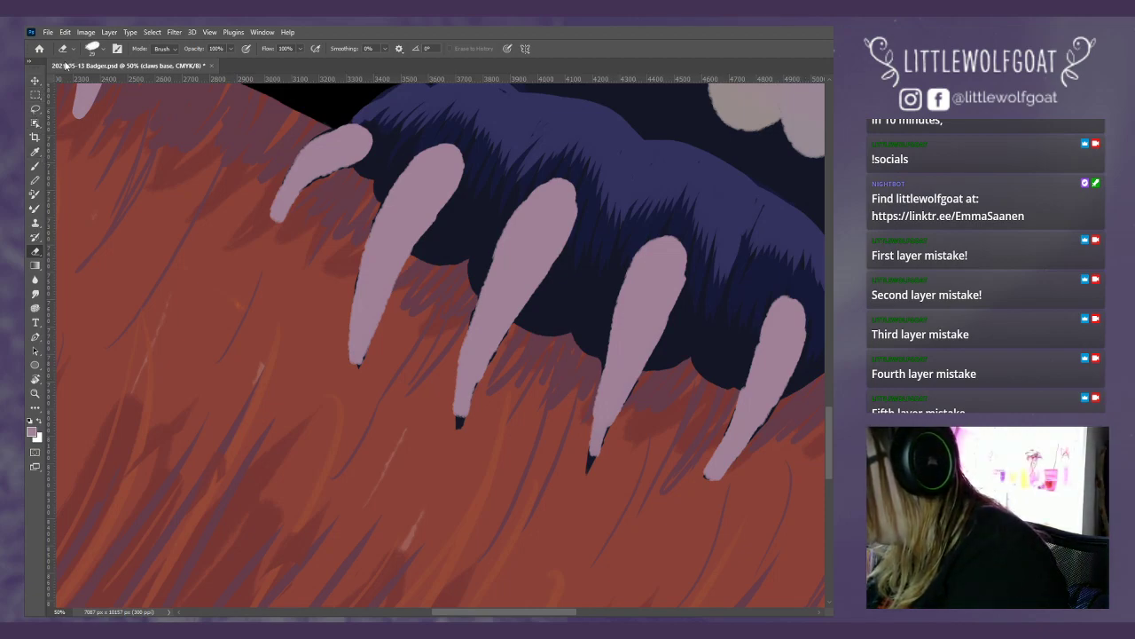
{"action": "left_click", "coordinate": [36, 166]}
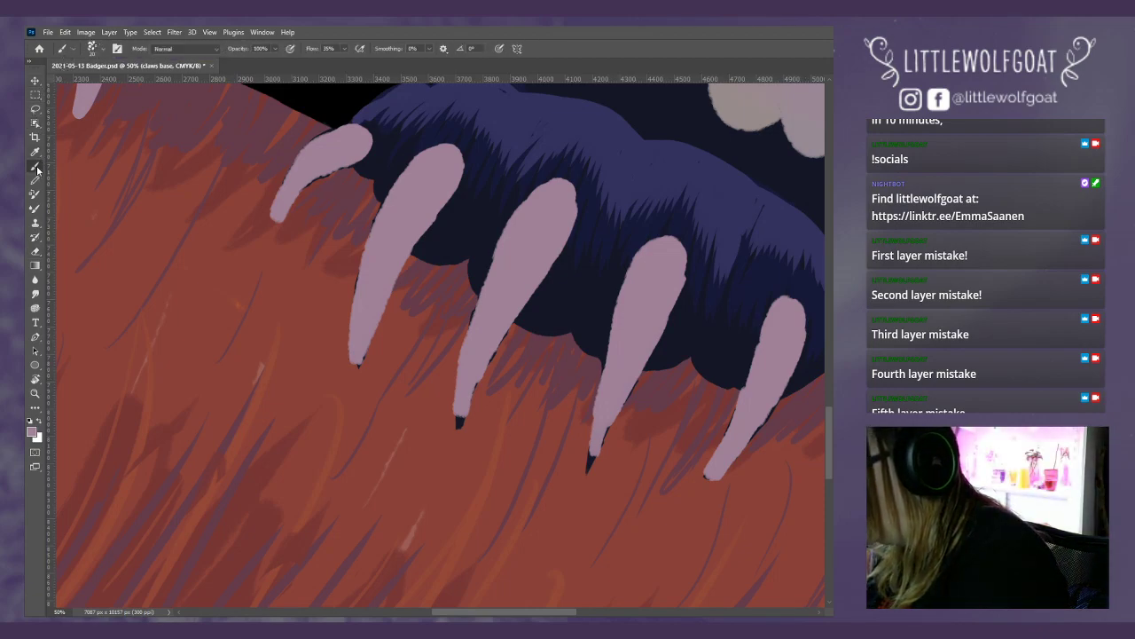
{"action": "scroll", "coordinate": [343, 302], "scroll_direction": "up", "scroll_amount": 5}
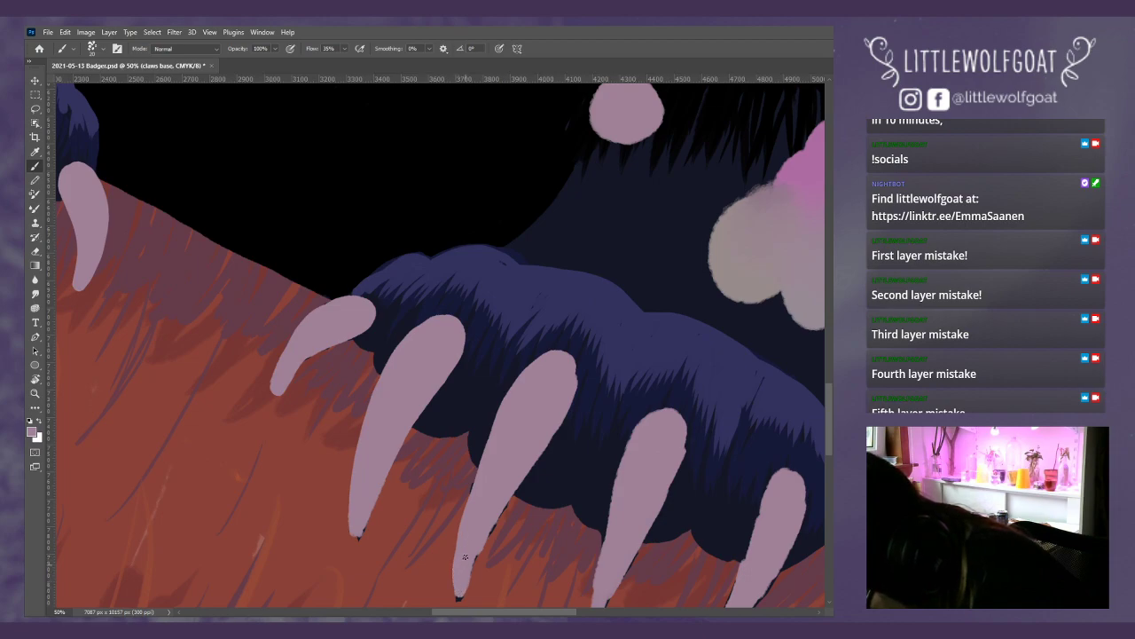
{"action": "mouse_move", "coordinate": [459, 528]}
{"action": "left_mouse_down"}
{"action": "mouse_move", "coordinate": [455, 566]}
{"action": "mouse_move", "coordinate": [557, 430]}
{"action": "mouse_move", "coordinate": [575, 362]}
{"action": "left_mouse_up"}
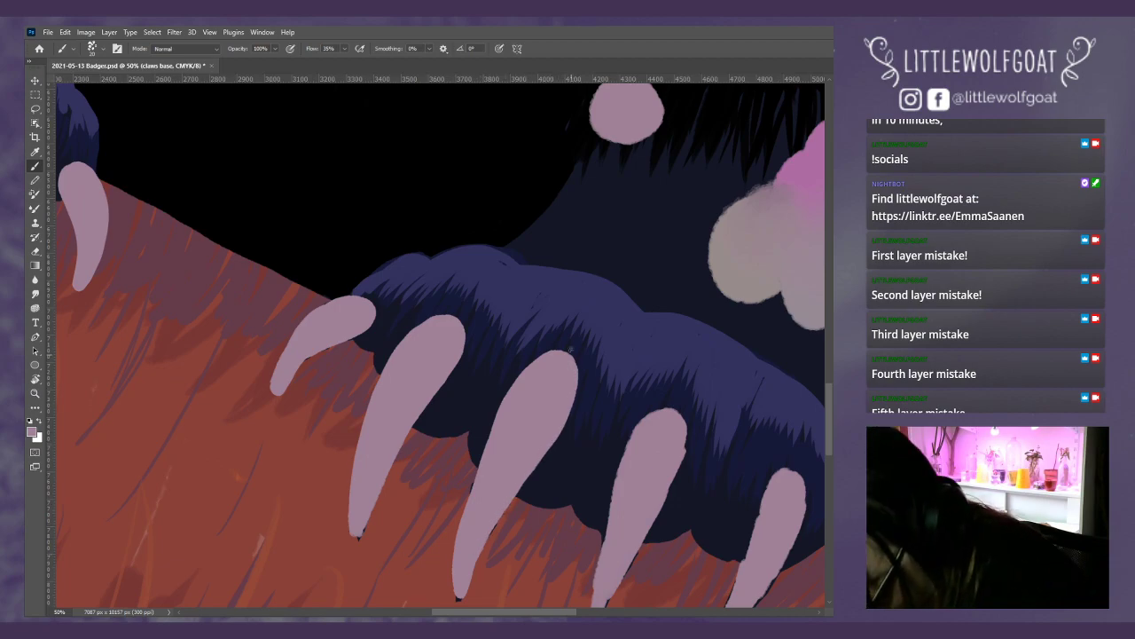
{"action": "scroll", "coordinate": [830, 418], "scroll_direction": "down", "scroll_amount": 5}
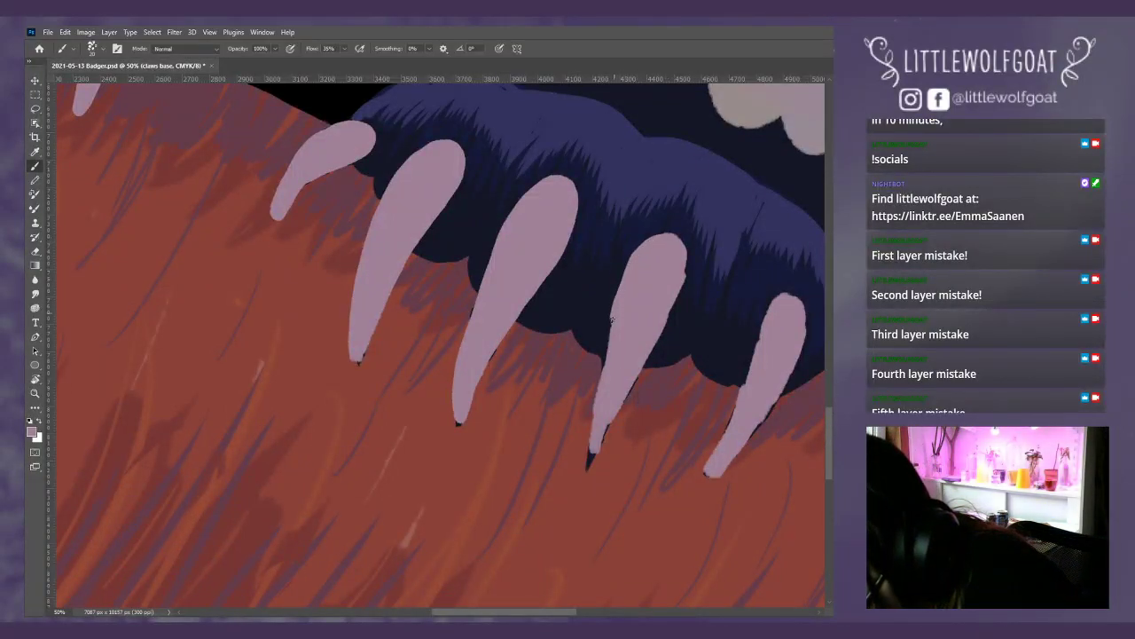
- Smooth and lighten the fourth claw's left edge with the Brush, then take the Eraser
{"action": "left_click_drag", "start_coordinate": [608, 341], "coordinate": [596, 401]}
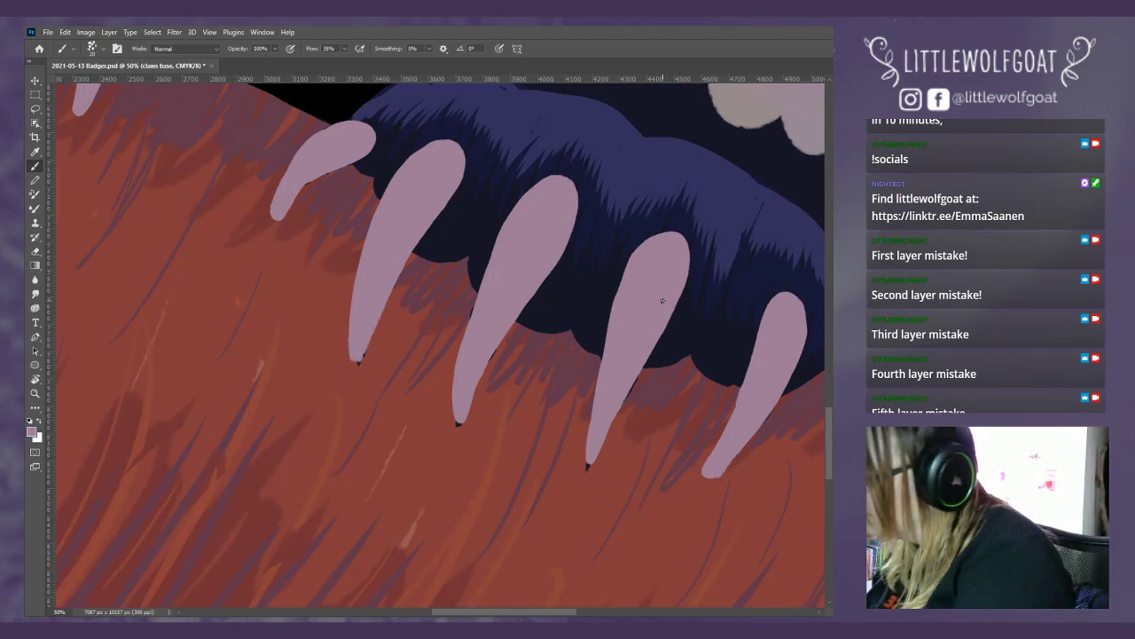
{"action": "left_click", "coordinate": [35, 252]}
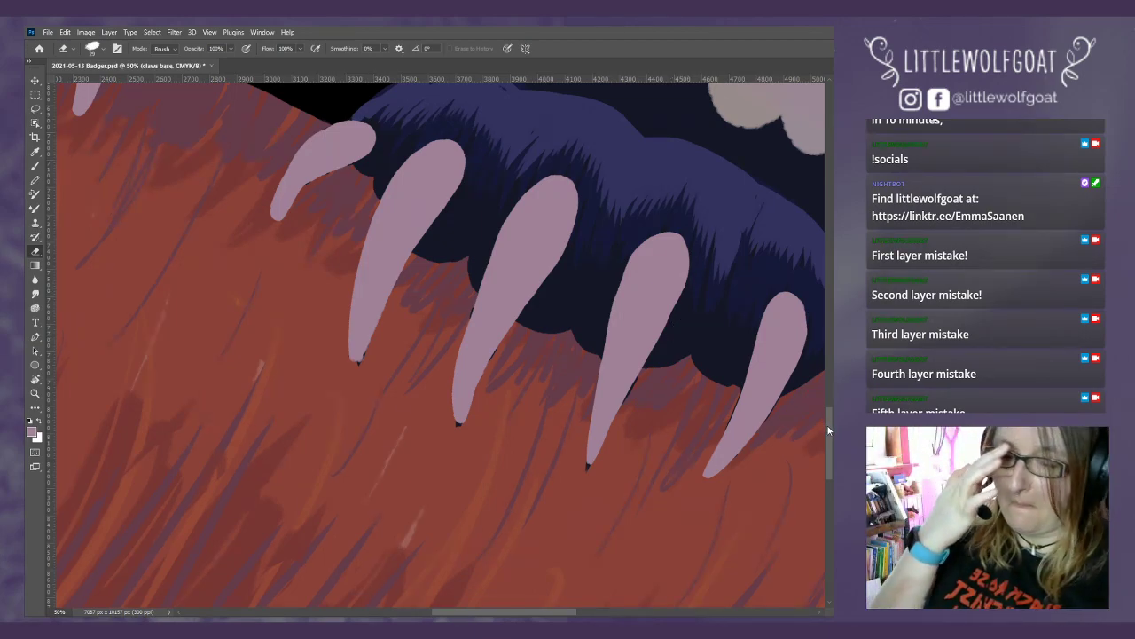
{"action": "scroll", "coordinate": [830, 395], "scroll_direction": "up", "scroll_amount": 4}
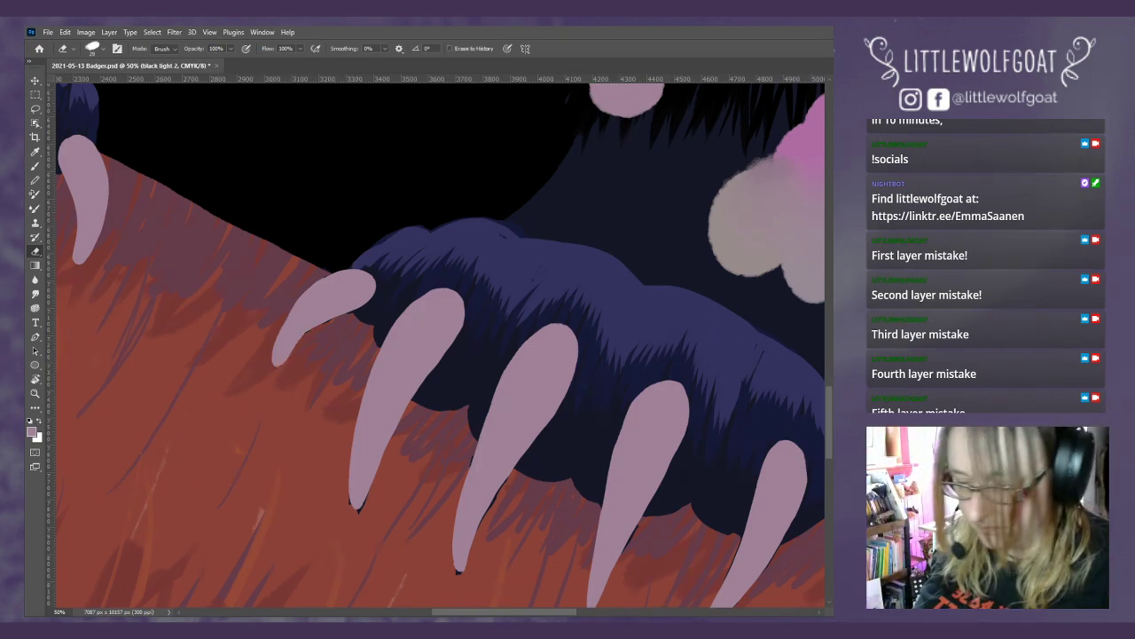
- On the black light 2 layer, erase the dark shading along the claw's right edge
{"action": "key", "text": "alt+]"}
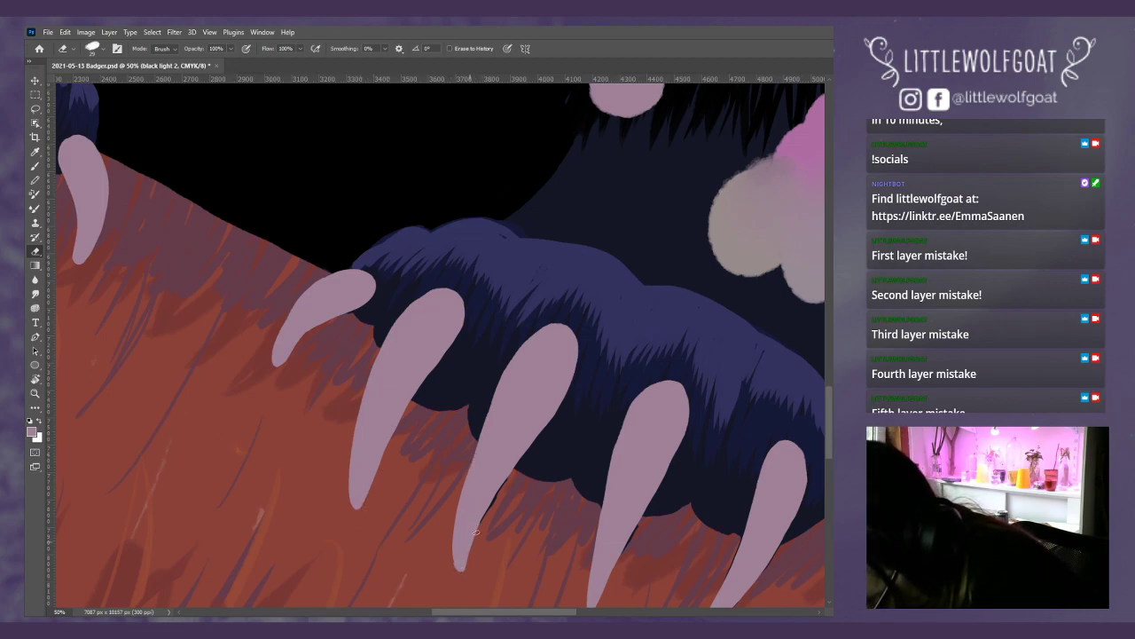
{"action": "left_click_drag", "start_coordinate": [475, 532], "coordinate": [501, 484]}
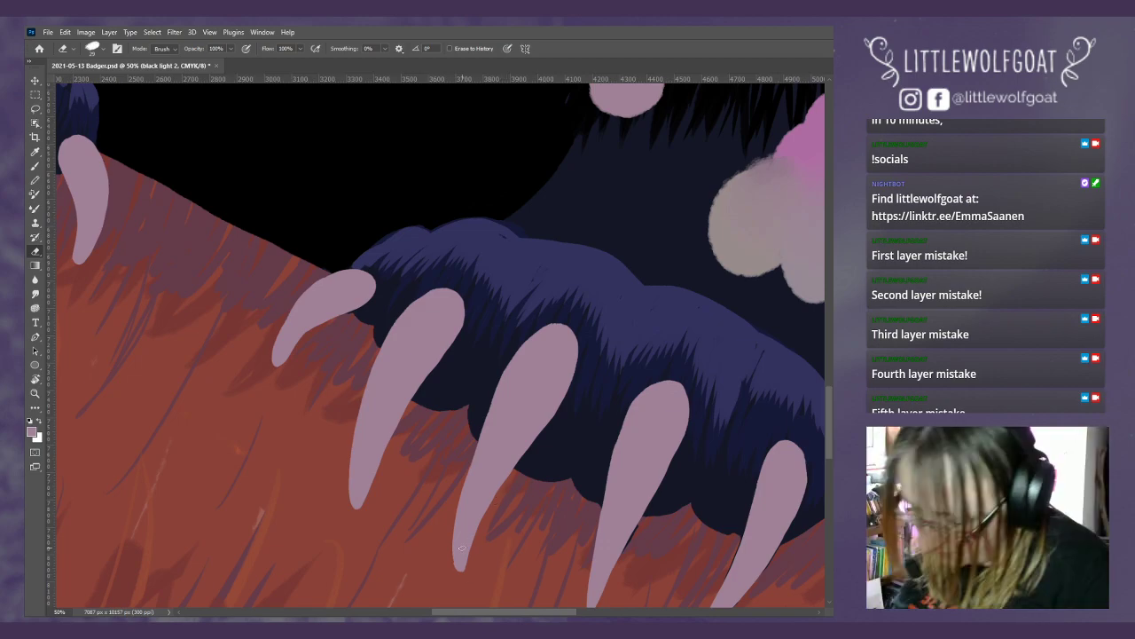
{"action": "scroll", "coordinate": [778, 387], "scroll_direction": "down", "scroll_amount": 5}
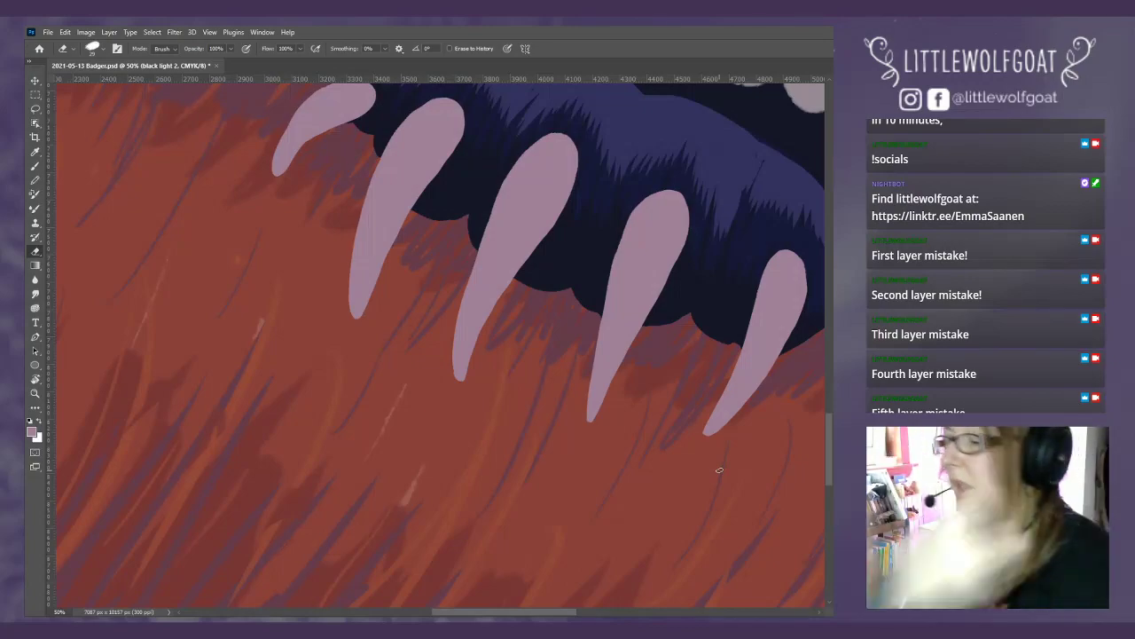
- Fit the whole badger painting on screen via View > Fit on Screen
{"action": "left_click", "coordinate": [211, 33]}
{"action": "mouse_move", "coordinate": [225, 36]}
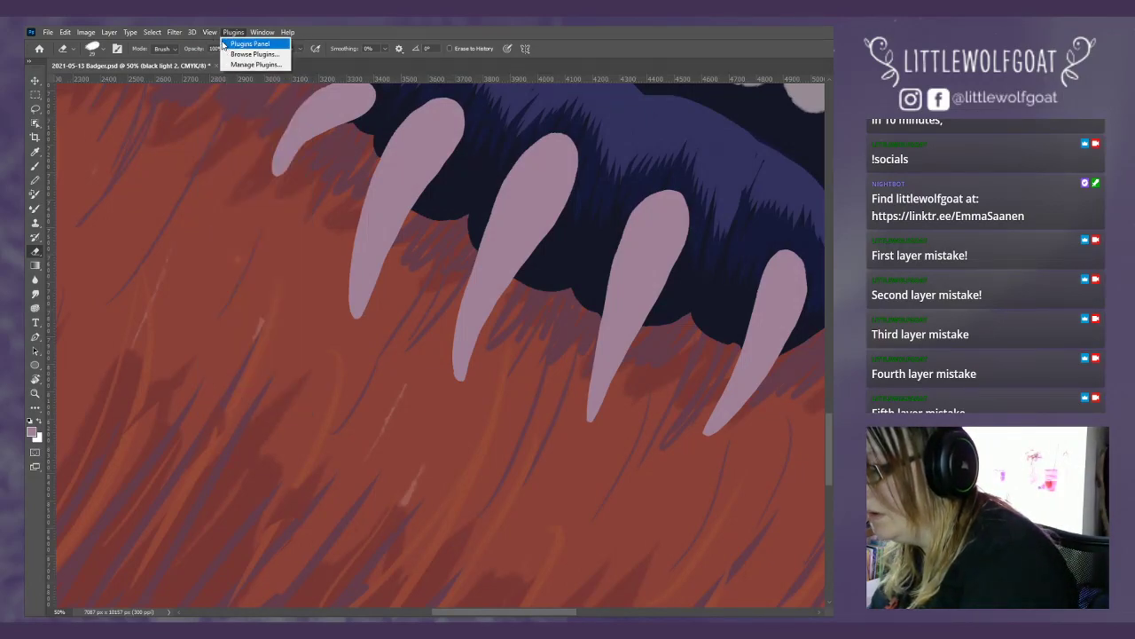
{"action": "left_click", "coordinate": [233, 133]}
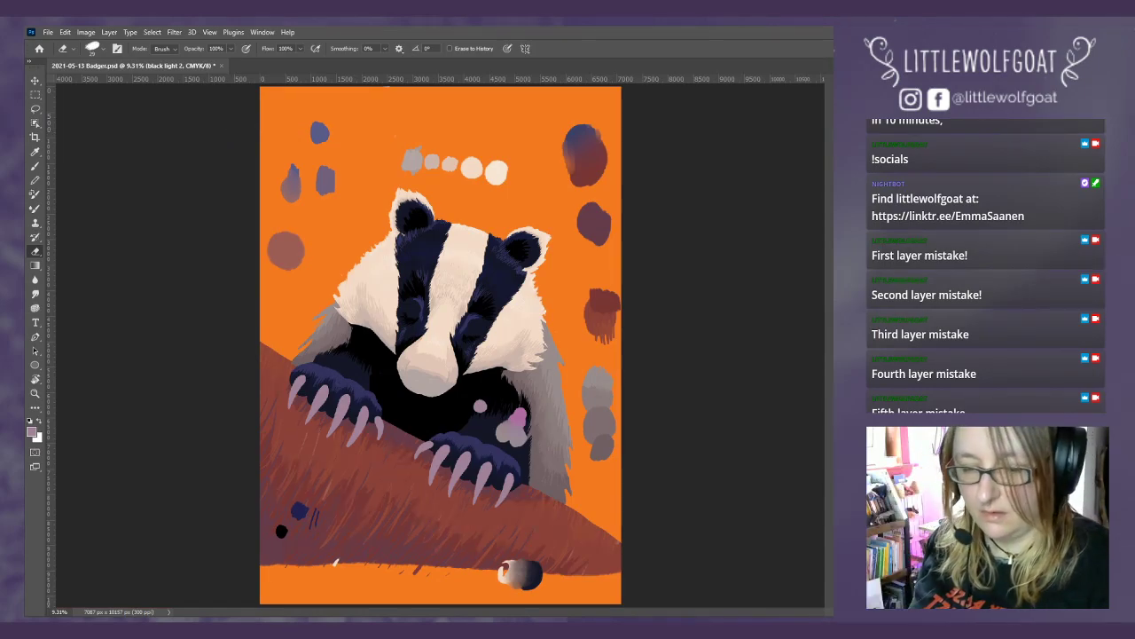
- Briefly check the line-art sketch, then open the claws base layer's context menu
{"action": "key", "text": "ctrl+z"}
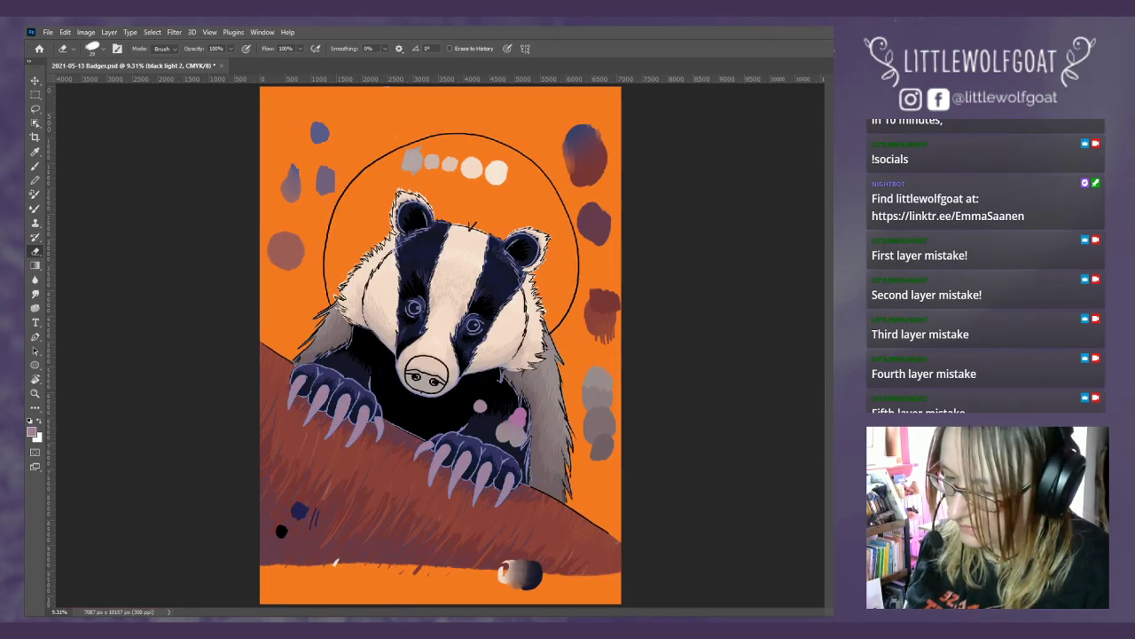
{"action": "key", "text": "ctrl+shift+z"}
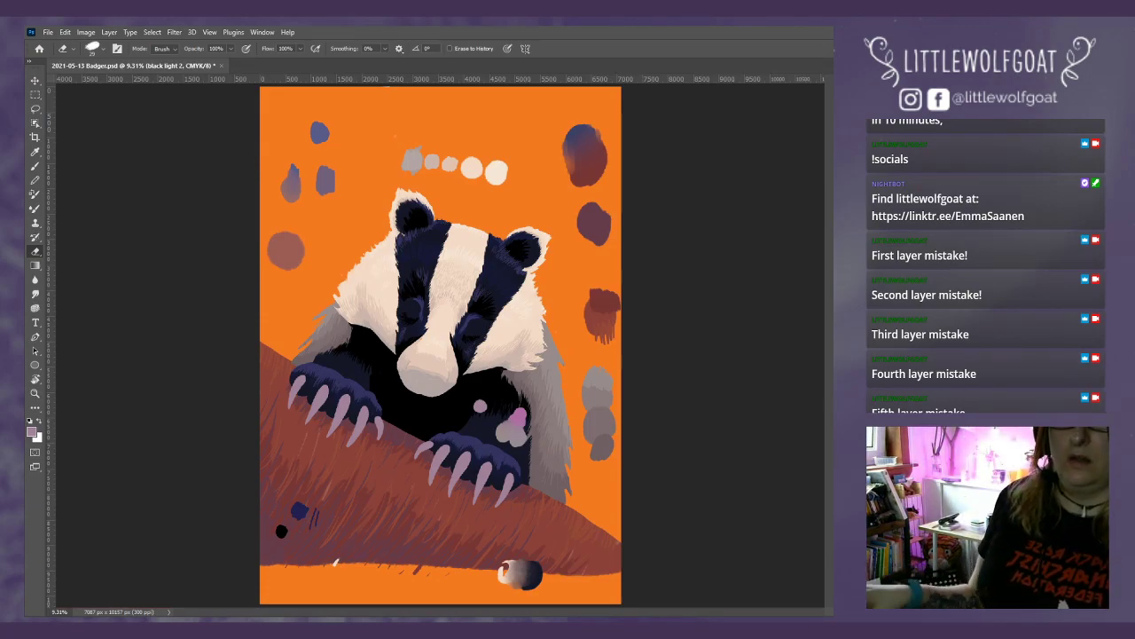
{"action": "key", "text": "alt+bracketleft"}
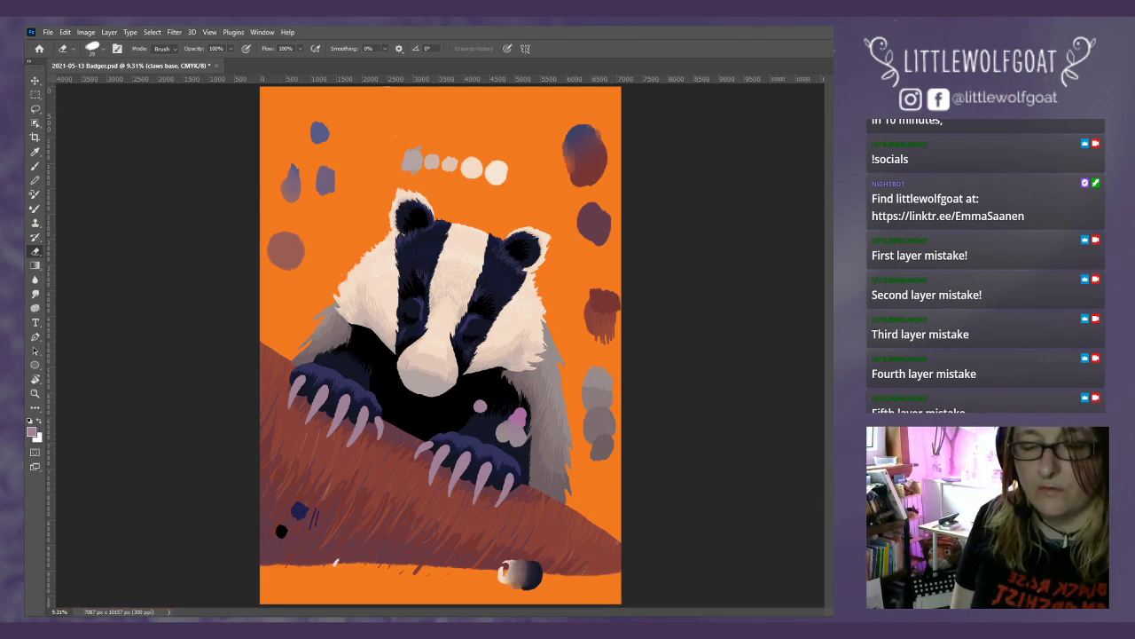
{"action": "right_click", "coordinate": [779, 165]}
- Duplicate the claws base layer, renaming the copy to 'claws dark 1'
{"action": "left_click", "coordinate": [809, 213]}
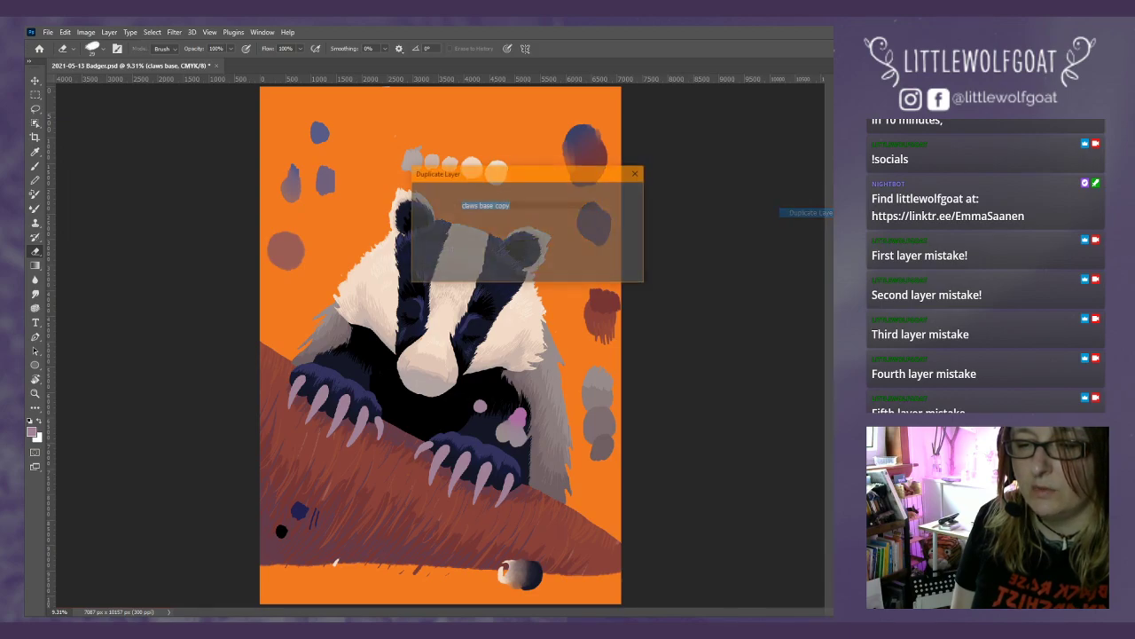
{"action": "left_click_drag", "start_coordinate": [518, 204], "coordinate": [492, 204]}
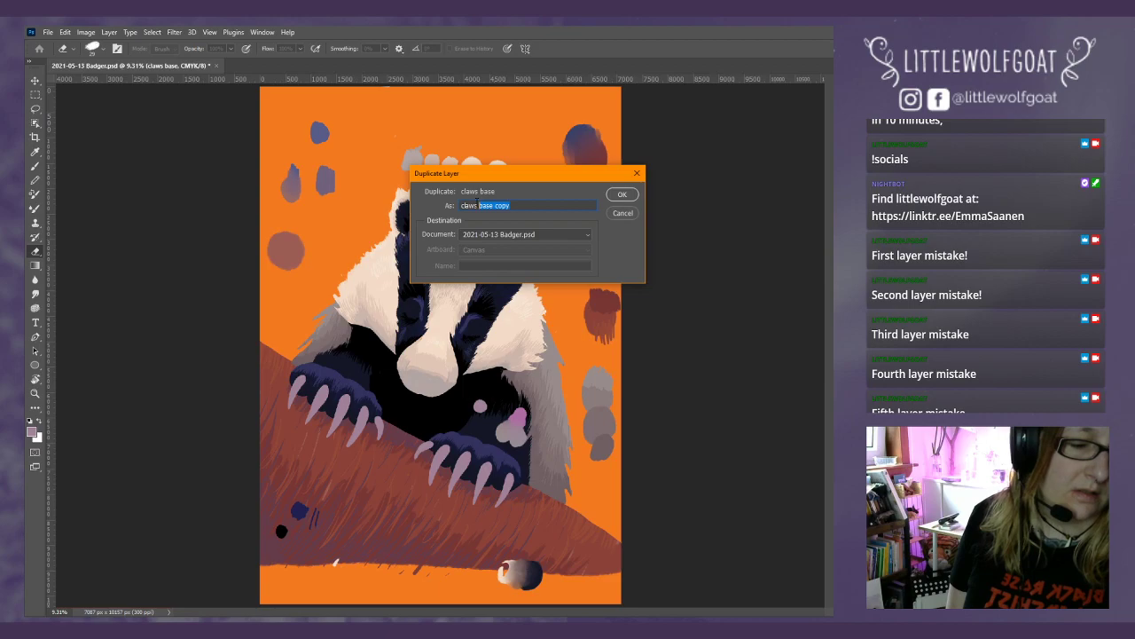
{"action": "type", "text": "dark"}
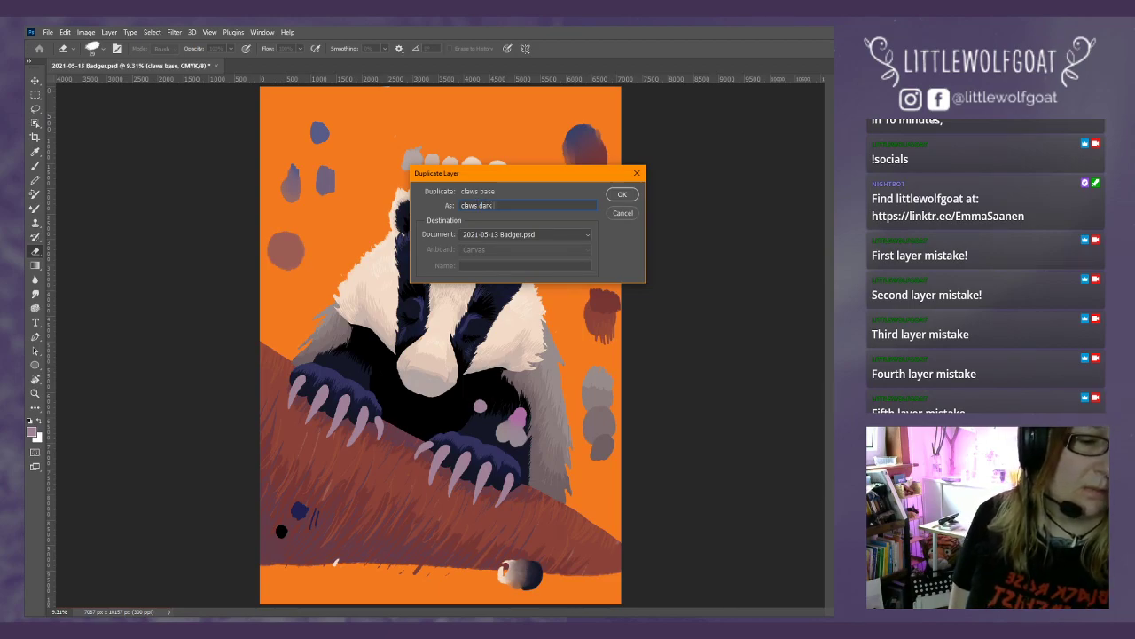
{"action": "key", "text": "Return"}
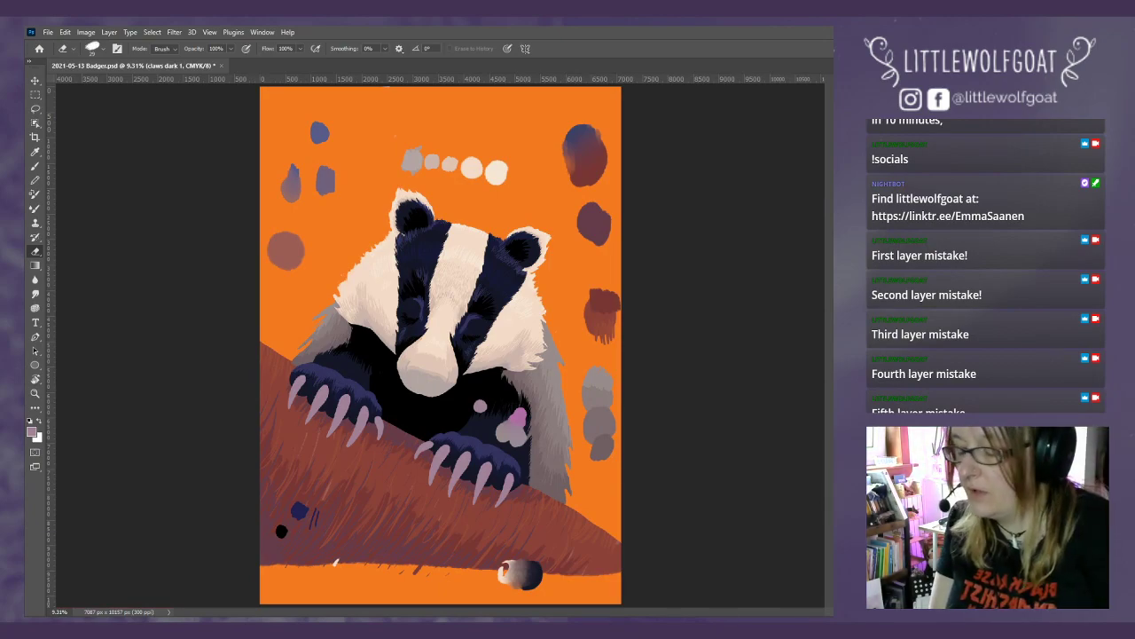
- Zoom in three steps to 25% on the nose, belly and paws, then select the colours layer
{"action": "left_click", "coordinate": [213, 33]}
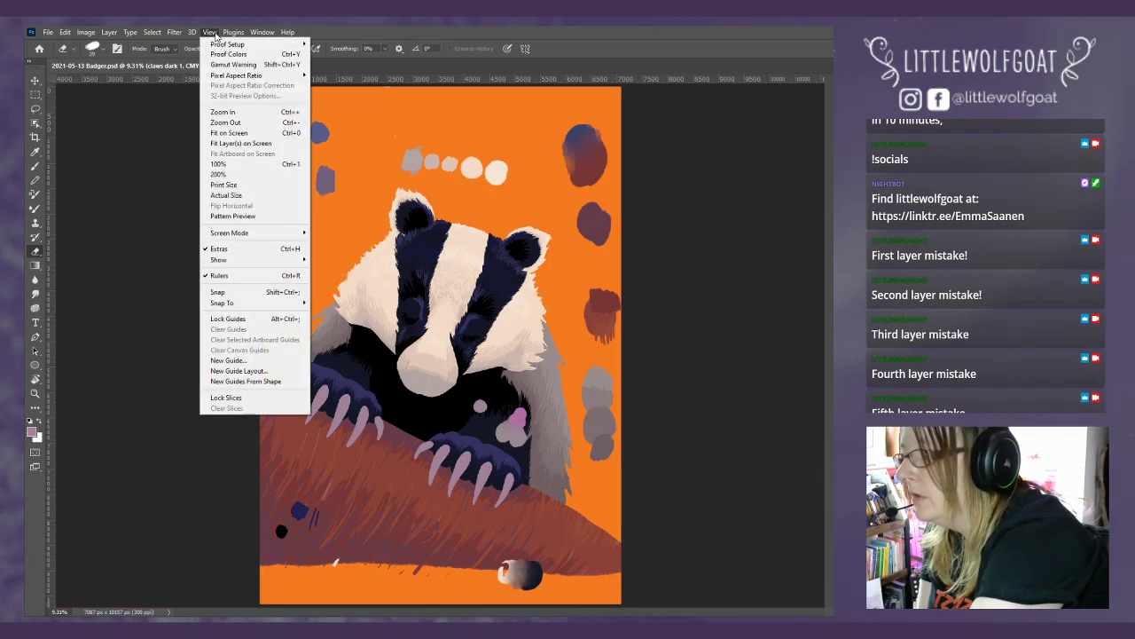
{"action": "left_click", "coordinate": [222, 113]}
{"action": "left_click", "coordinate": [209, 32]}
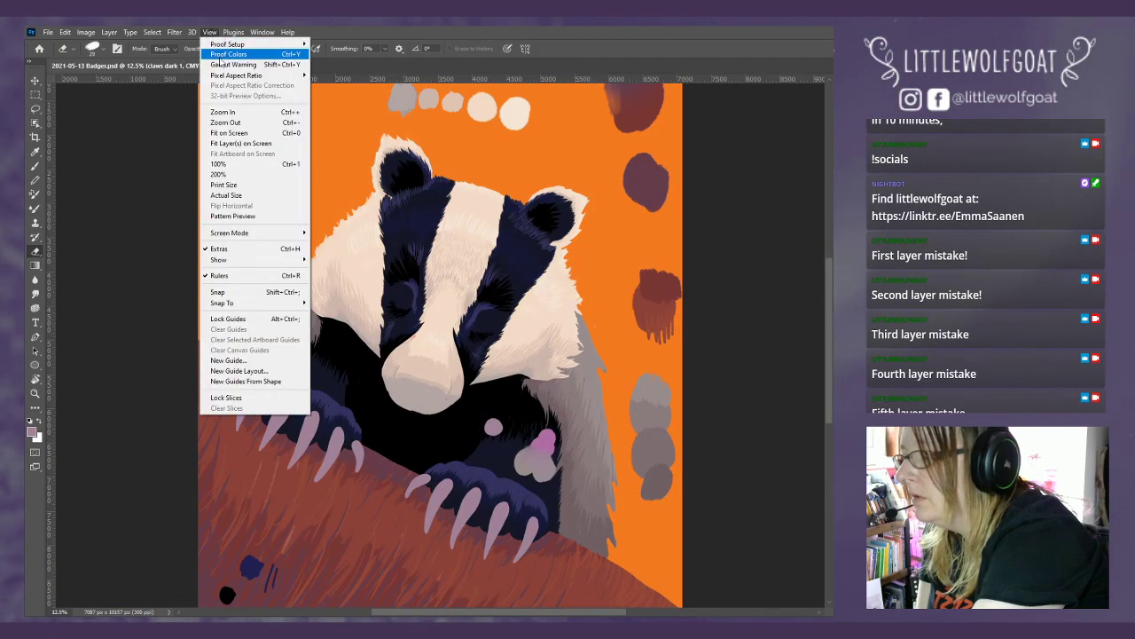
{"action": "left_click", "coordinate": [223, 113]}
{"action": "left_click", "coordinate": [212, 33]}
{"action": "left_click", "coordinate": [223, 111]}
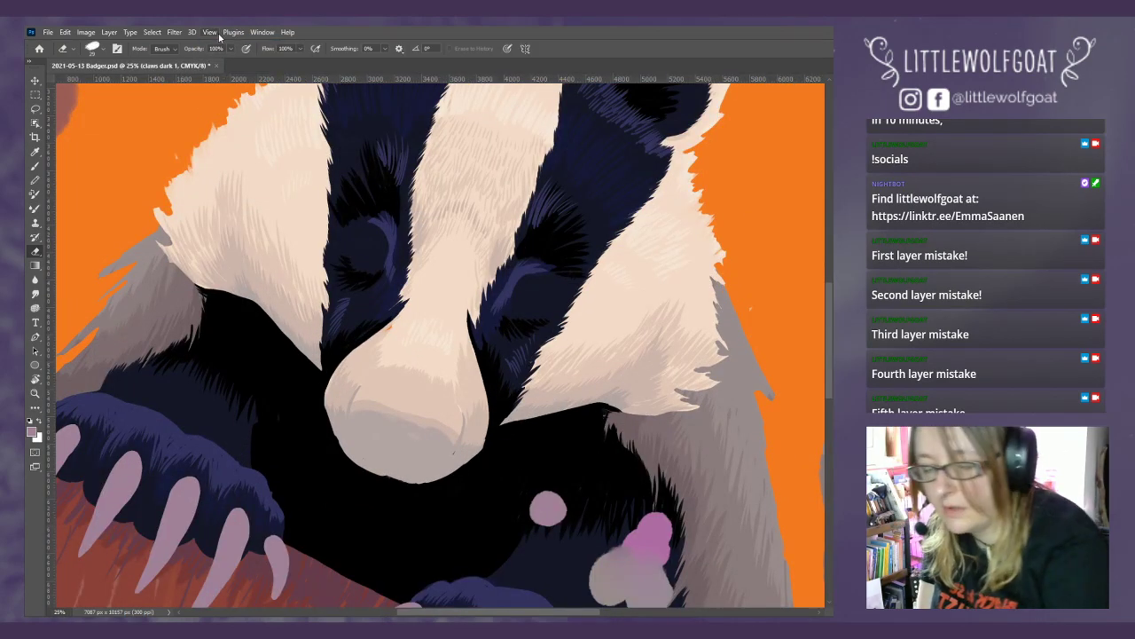
{"action": "scroll", "coordinate": [829, 393], "scroll_direction": "down", "scroll_amount": 4}
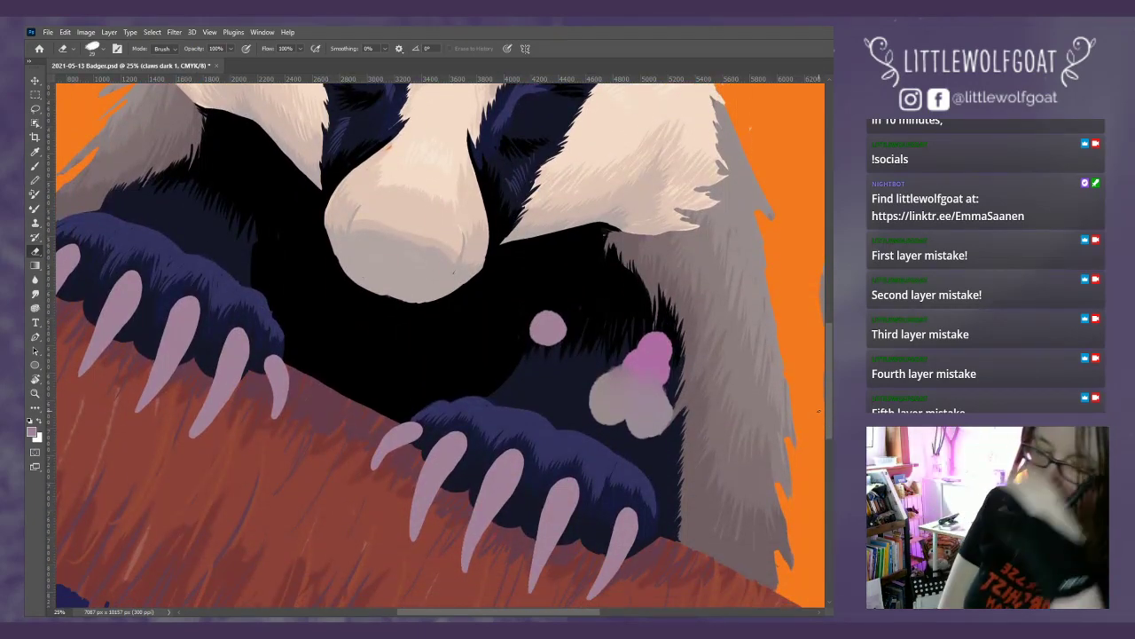
{"action": "key", "text": "alt+bracketleft"}
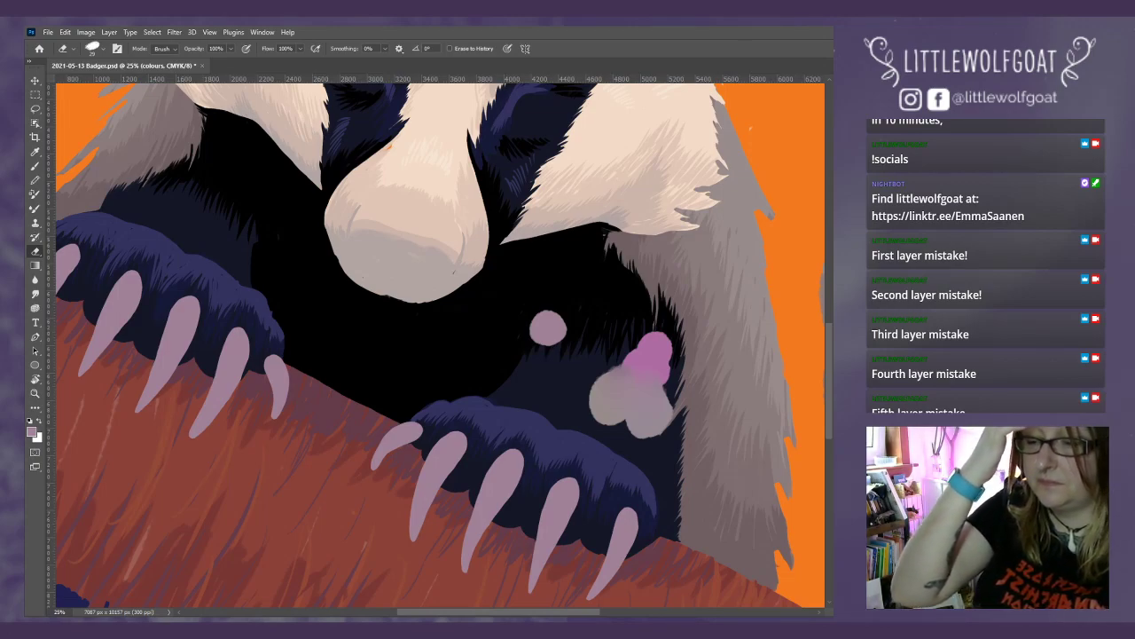
- Choose a brush preset and sample the reddish log fur and the badger's black body colour
{"action": "left_click", "coordinate": [39, 165]}
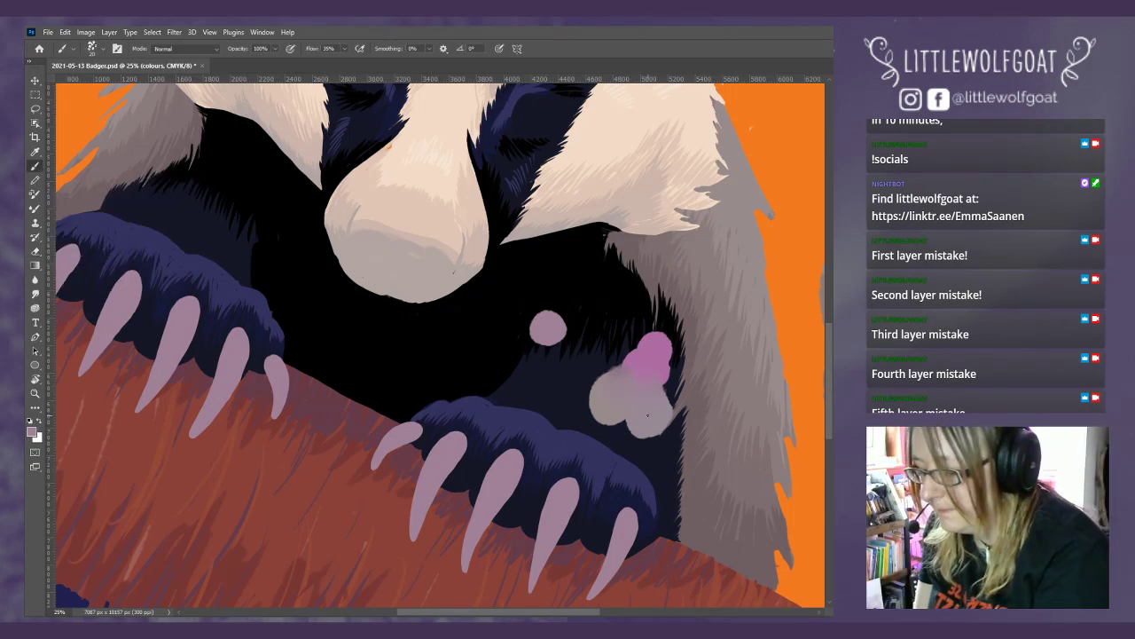
{"action": "left_click", "coordinate": [93, 50]}
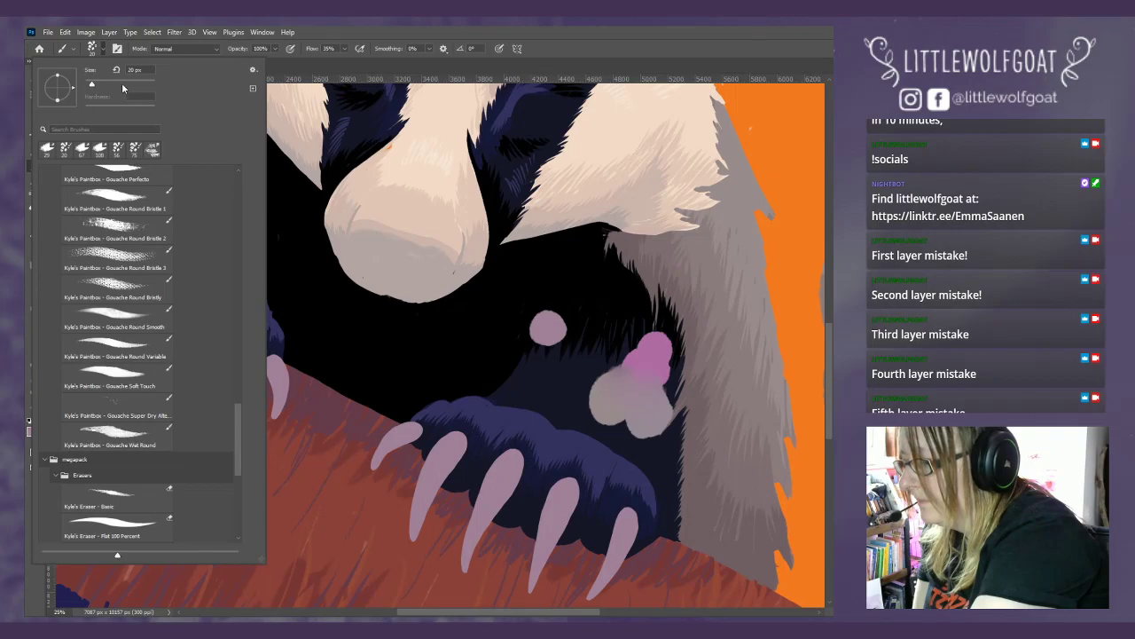
{"action": "left_click", "coordinate": [298, 521]}
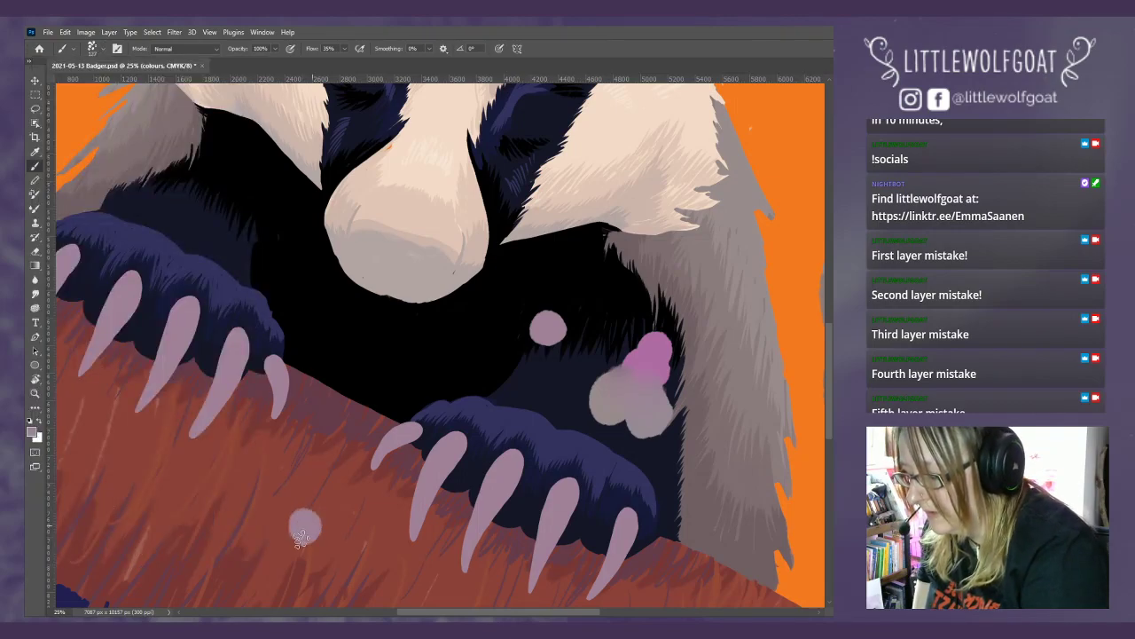
{"action": "left_click", "coordinate": [296, 531], "text": "alt"}
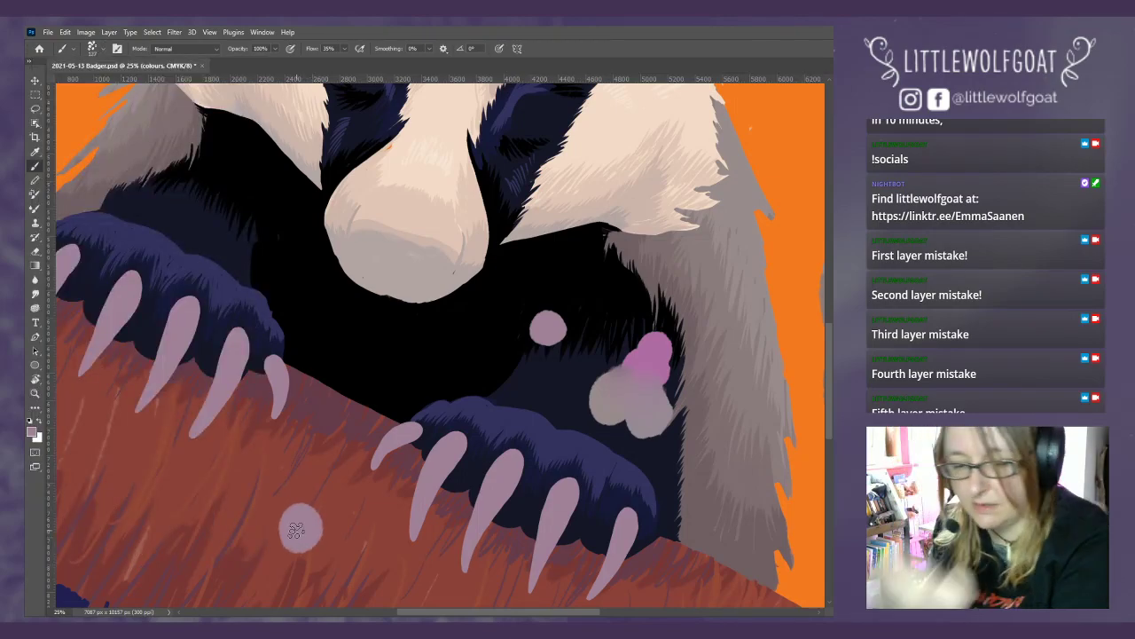
{"action": "key", "text": "alt+bracketright"}
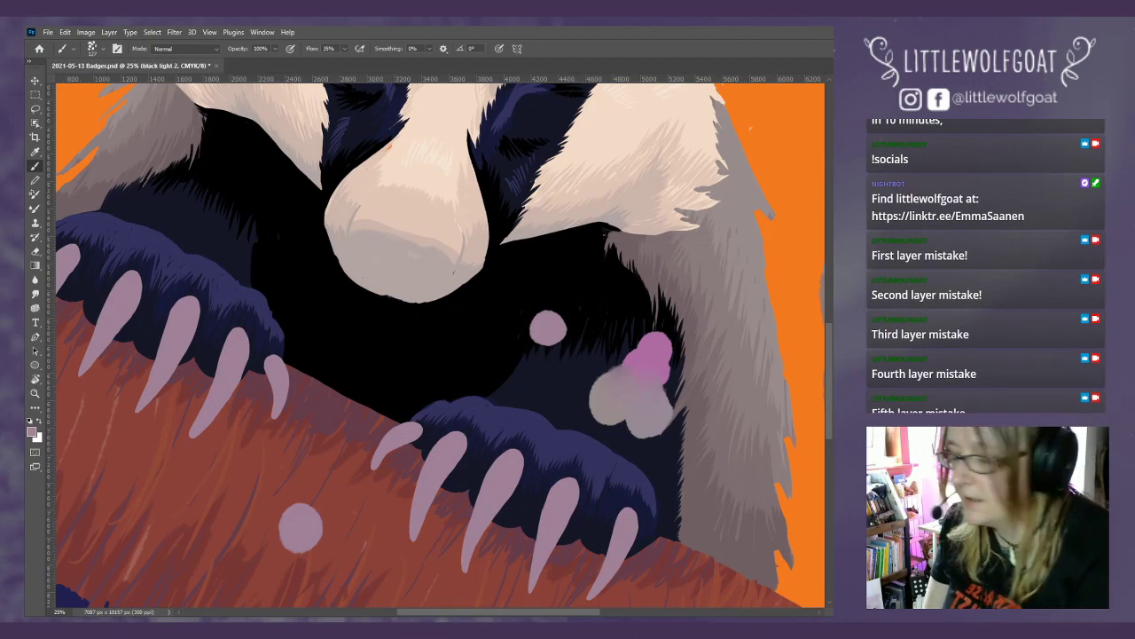
{"action": "left_click", "coordinate": [36, 152]}
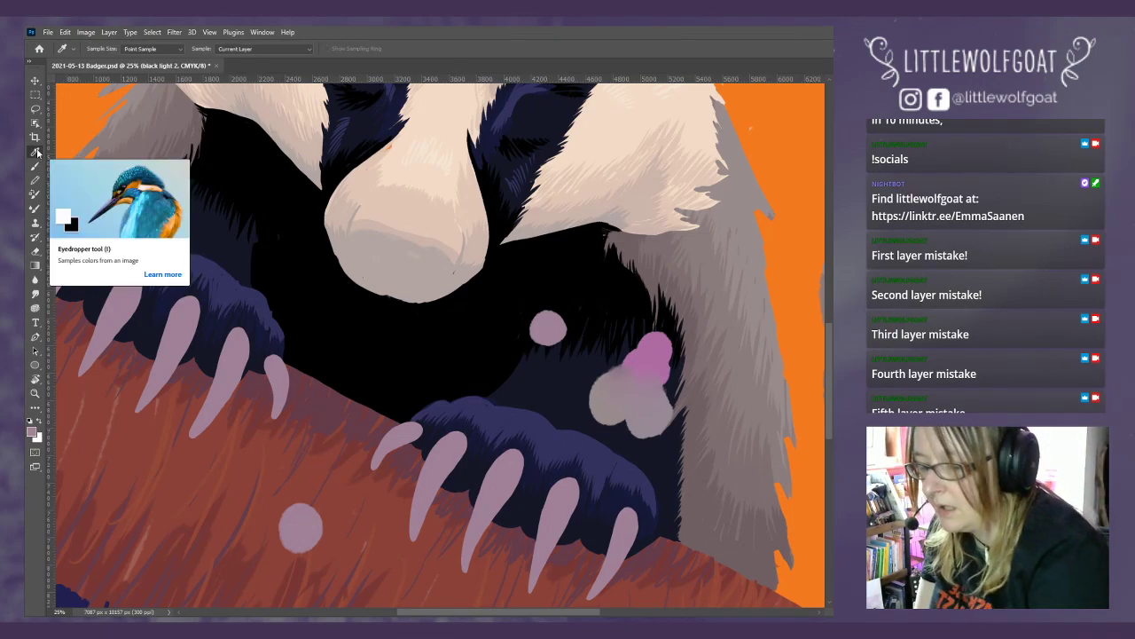
{"action": "left_click", "coordinate": [558, 369]}
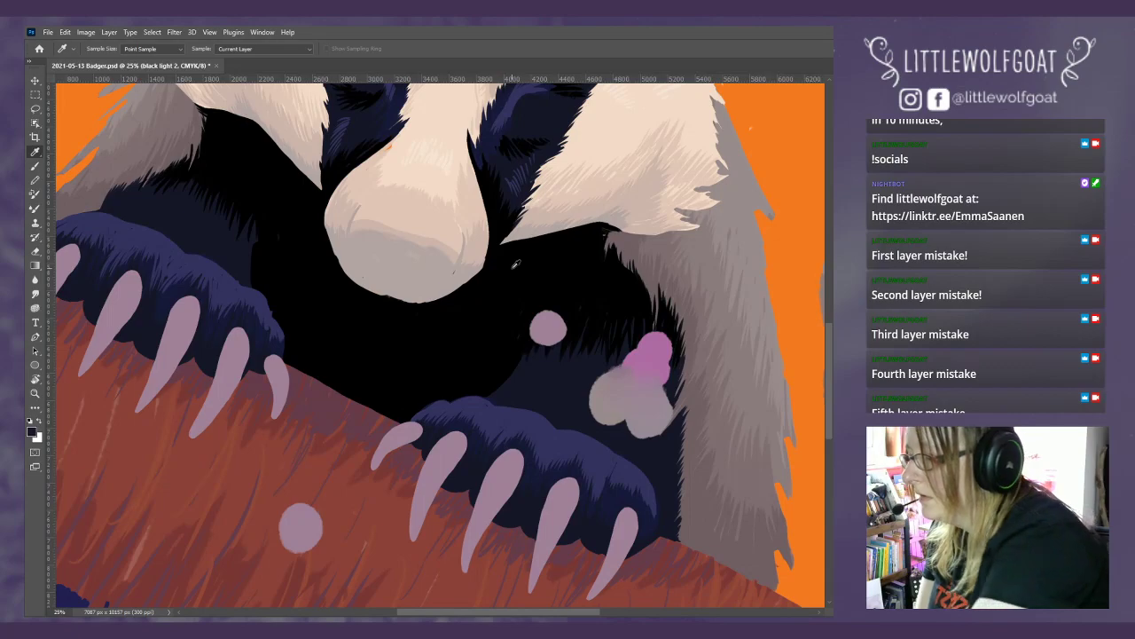
{"action": "left_click", "coordinate": [37, 166]}
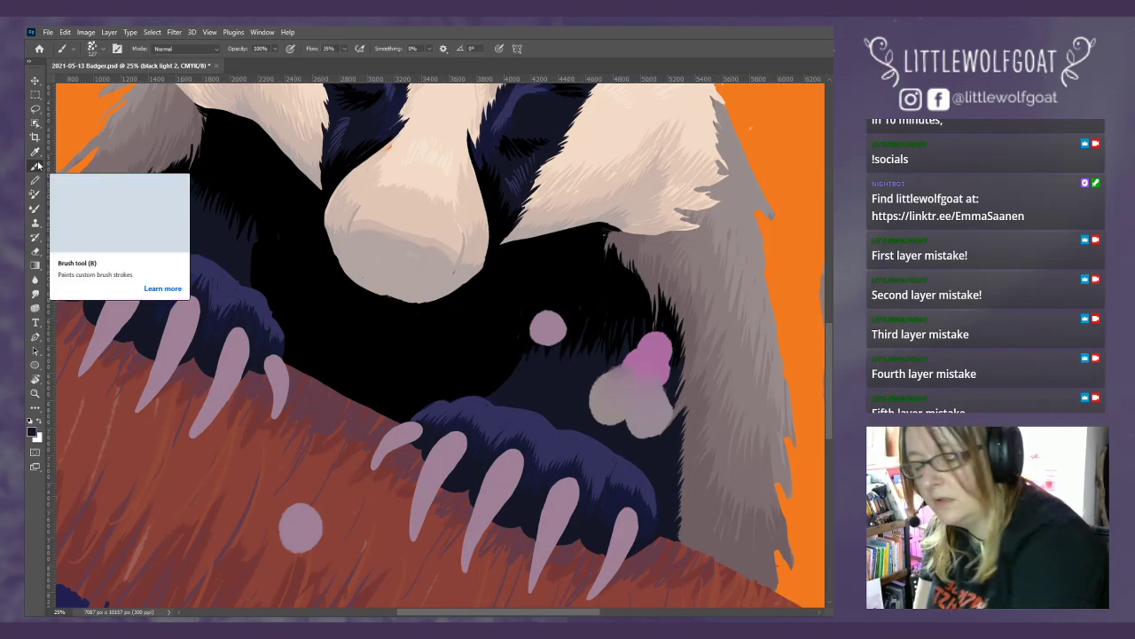
{"action": "key", "text": "alt+bracketleft"}
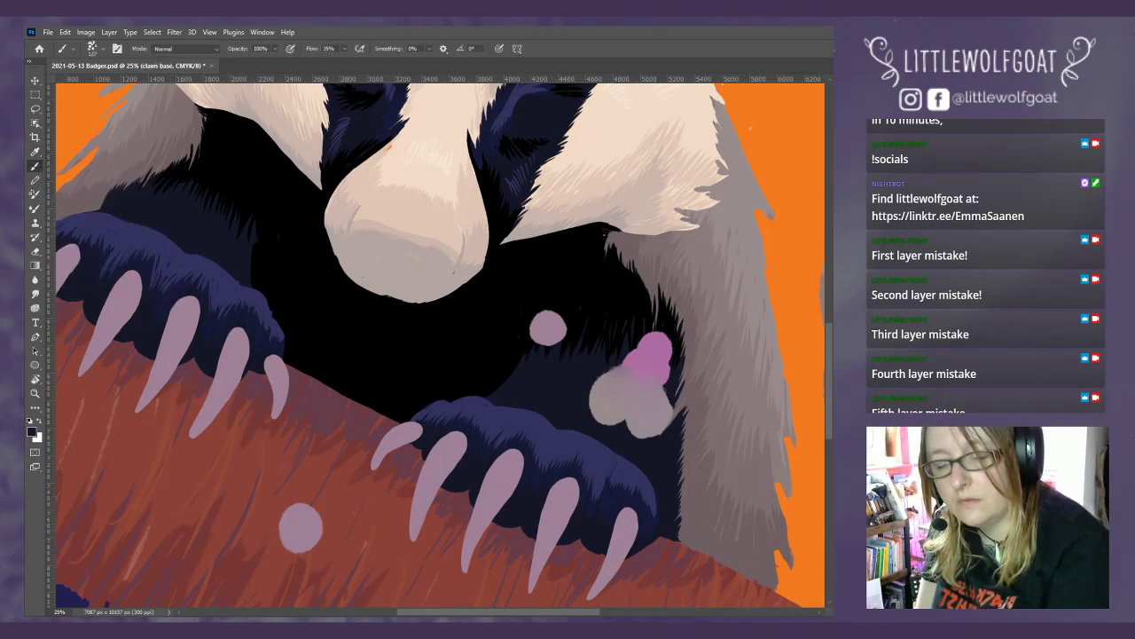
{"action": "key", "text": "alt+bracketright"}
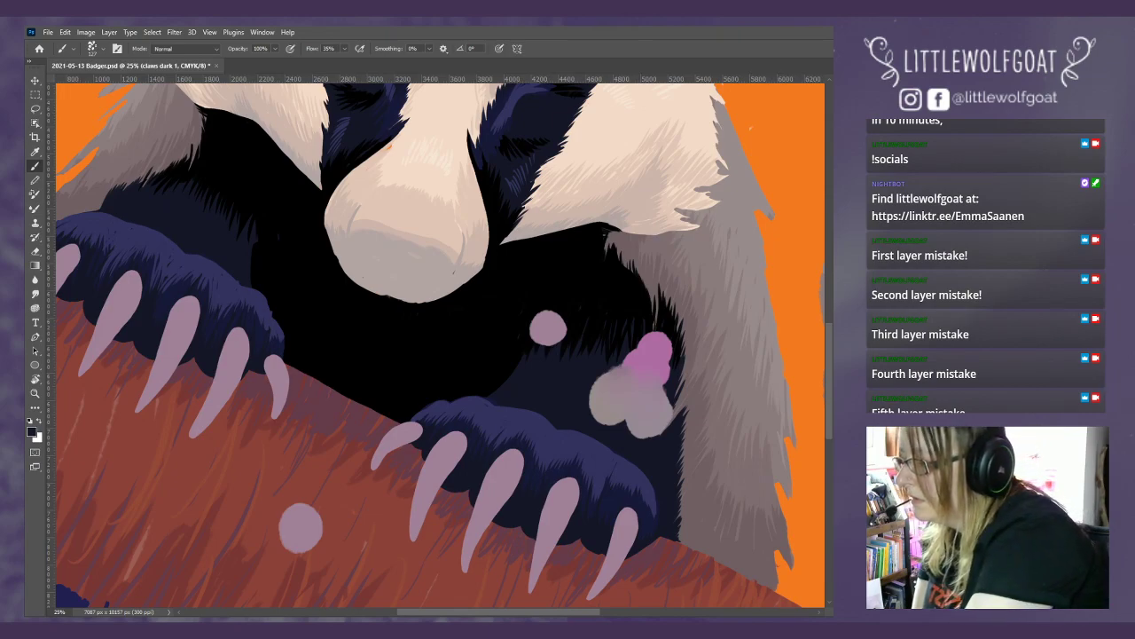
- Paint a dark navy dot beside the lilac dot on the log, on the colours layer
{"action": "left_click", "coordinate": [35, 298]}
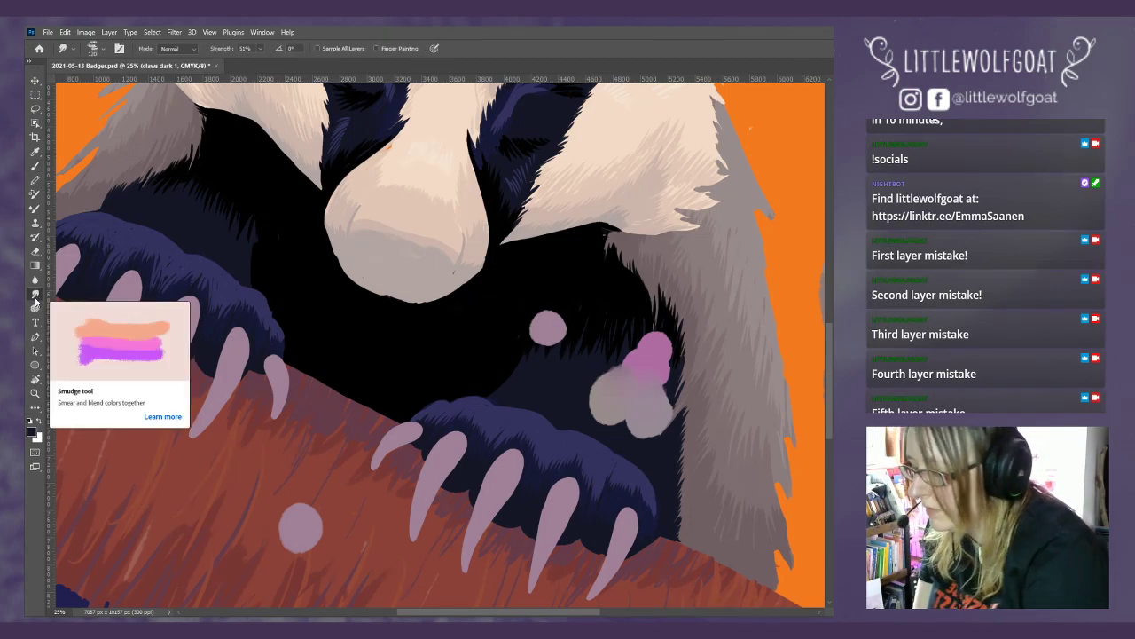
{"action": "left_click", "coordinate": [36, 151]}
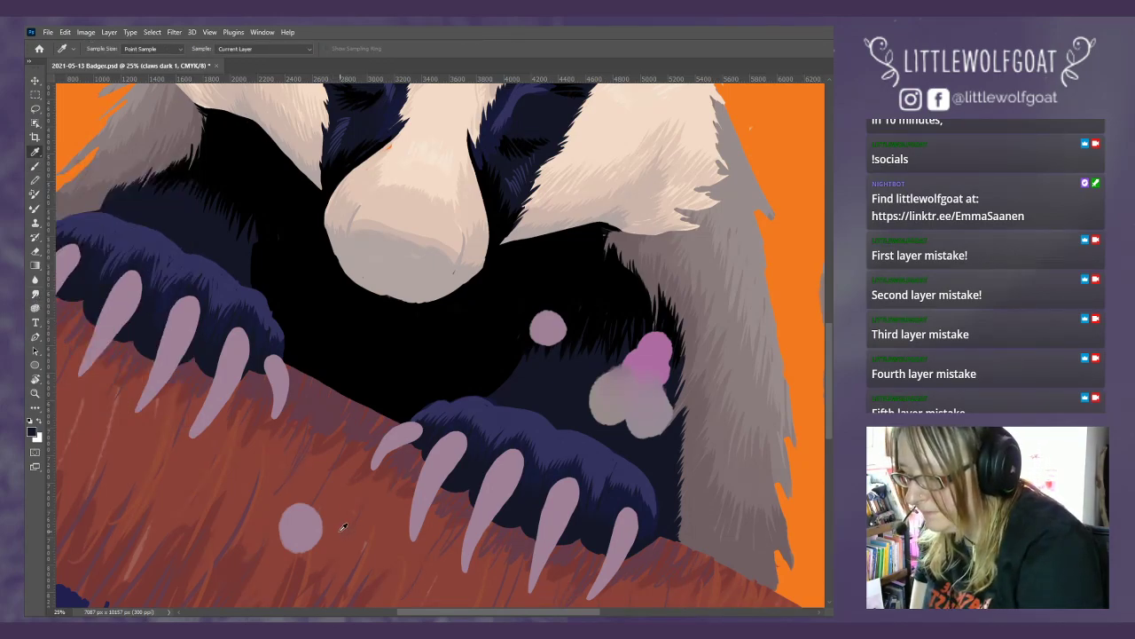
{"action": "key", "text": "b"}
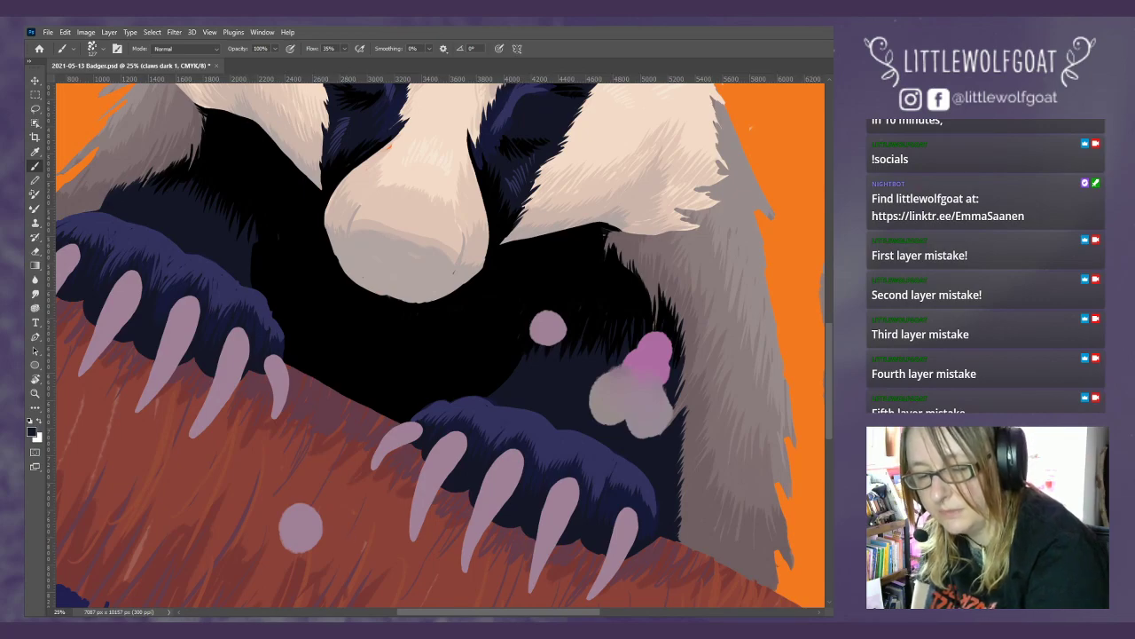
{"action": "key", "text": "alt+bracketleft"}
{"action": "left_click_drag", "start_coordinate": [342, 529], "coordinate": [343, 538]}
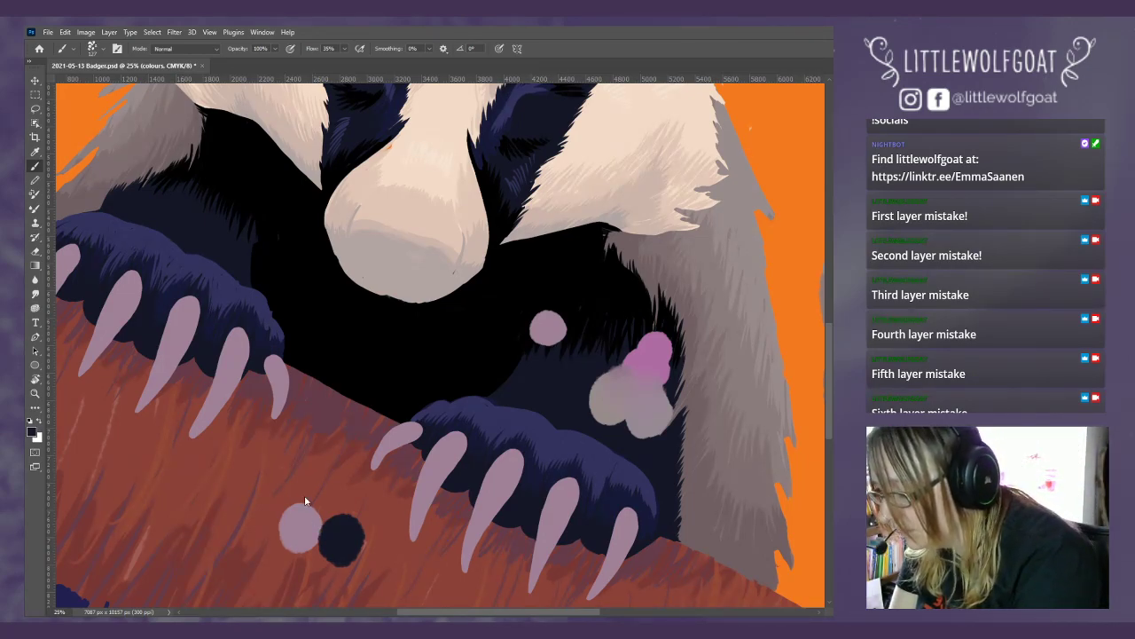
- Smudge the lilac dot into the navy dot on the log
{"action": "left_click", "coordinate": [36, 296]}
{"action": "mouse_move", "coordinate": [312, 524]}
{"action": "left_mouse_down"}
{"action": "mouse_move", "coordinate": [329, 532]}
{"action": "mouse_move", "coordinate": [306, 544]}
{"action": "mouse_move", "coordinate": [301, 529]}
{"action": "mouse_move", "coordinate": [319, 521]}
{"action": "mouse_move", "coordinate": [337, 547]}
{"action": "mouse_move", "coordinate": [324, 521]}
{"action": "mouse_move", "coordinate": [298, 530]}
{"action": "mouse_move", "coordinate": [310, 515]}
{"action": "mouse_move", "coordinate": [338, 539]}
{"action": "mouse_move", "coordinate": [328, 555]}
{"action": "mouse_move", "coordinate": [326, 536]}
{"action": "mouse_move", "coordinate": [339, 545]}
{"action": "mouse_move", "coordinate": [308, 531]}
{"action": "mouse_move", "coordinate": [318, 522]}
{"action": "mouse_move", "coordinate": [312, 534]}
{"action": "left_mouse_up"}
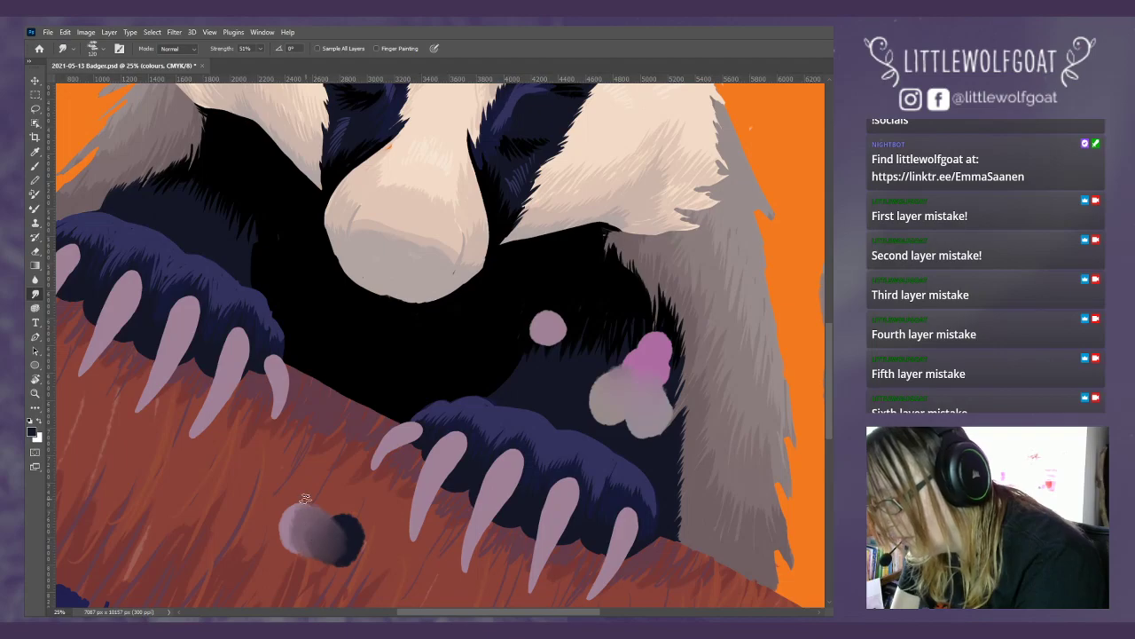
{"action": "left_click", "coordinate": [38, 164]}
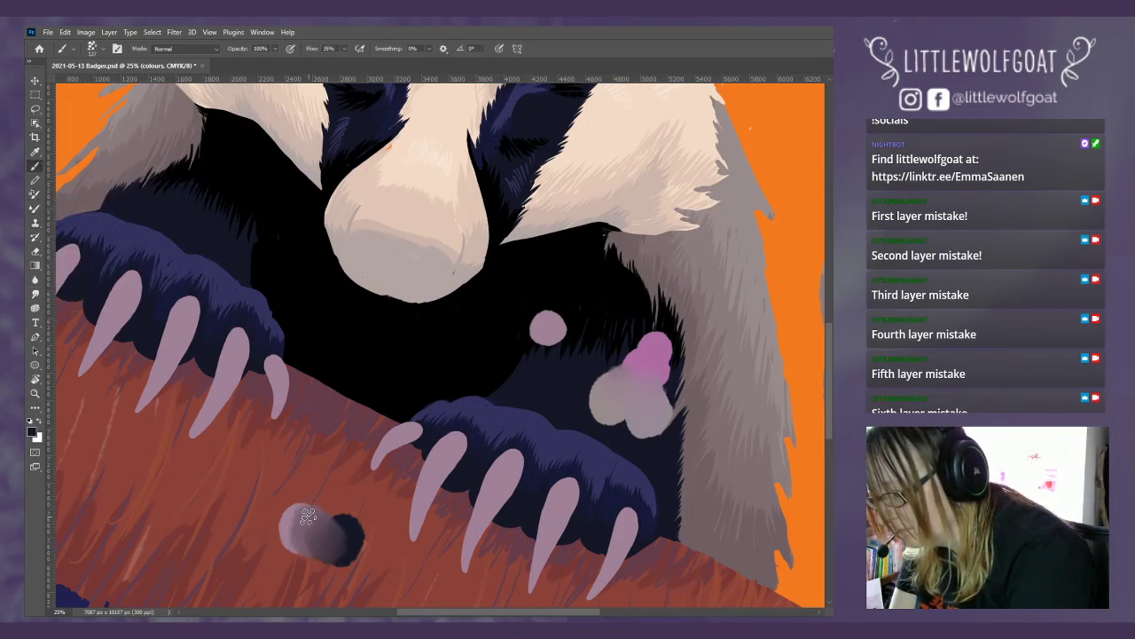
- Sample the light grey from the blended dot and paint a solid grey dot beside the existing one
{"action": "left_click", "coordinate": [36, 152]}
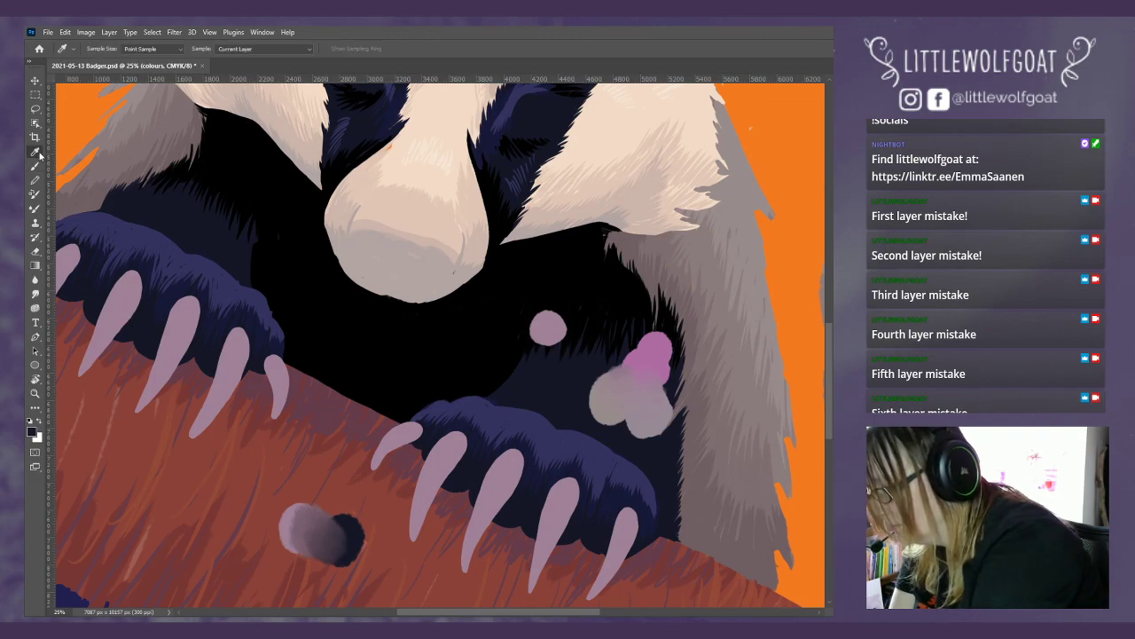
{"action": "left_click", "coordinate": [312, 510]}
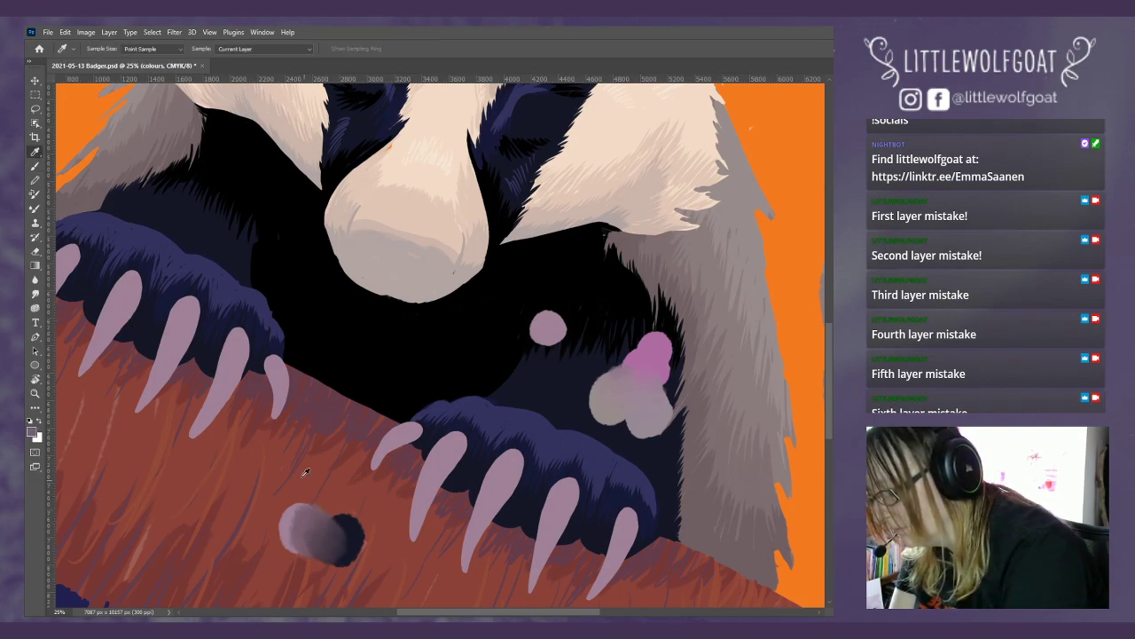
{"action": "left_click", "coordinate": [36, 167]}
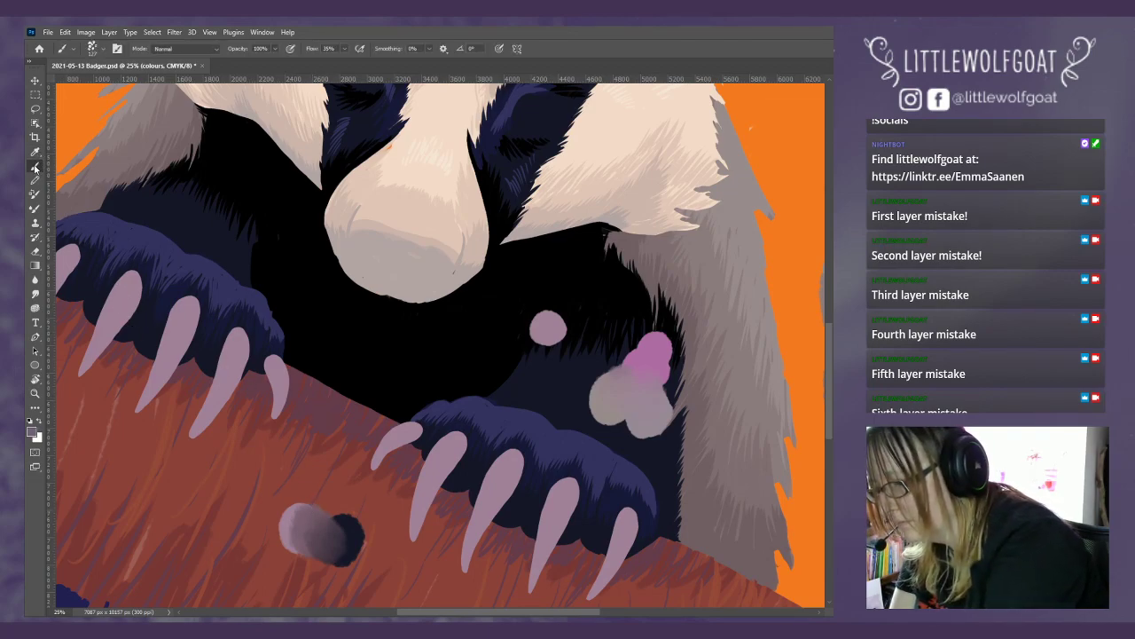
{"action": "left_click", "coordinate": [585, 321]}
{"action": "left_click", "coordinate": [586, 323]}
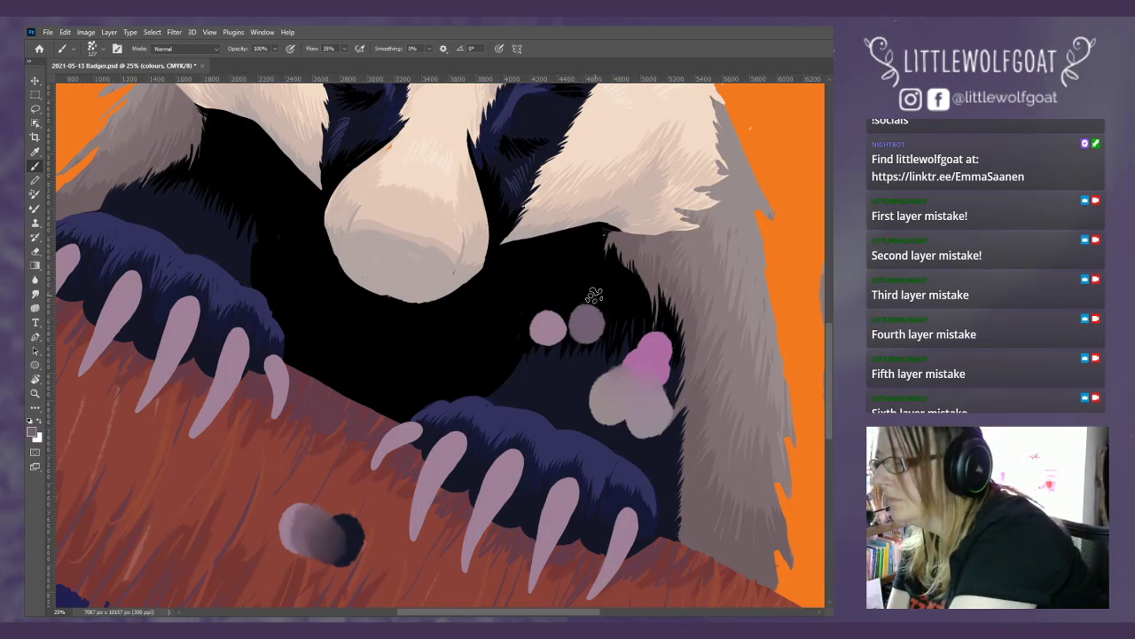
- Reduce the brush size to 59 px
{"action": "left_click", "coordinate": [92, 48]}
{"action": "left_click", "coordinate": [106, 85]}
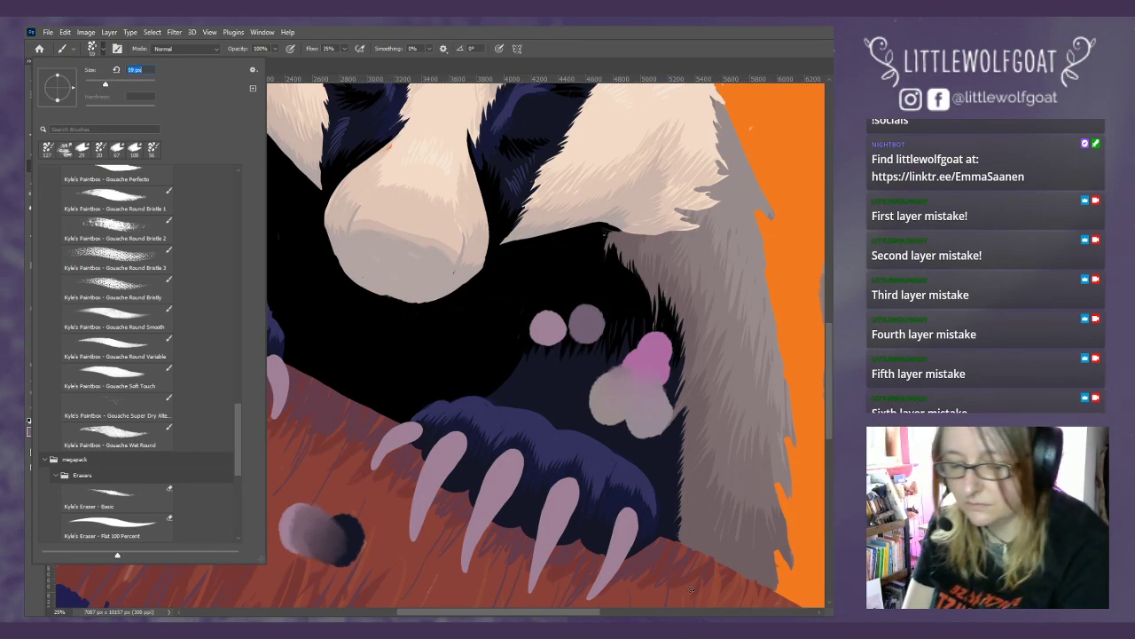
{"action": "key", "text": "Return"}
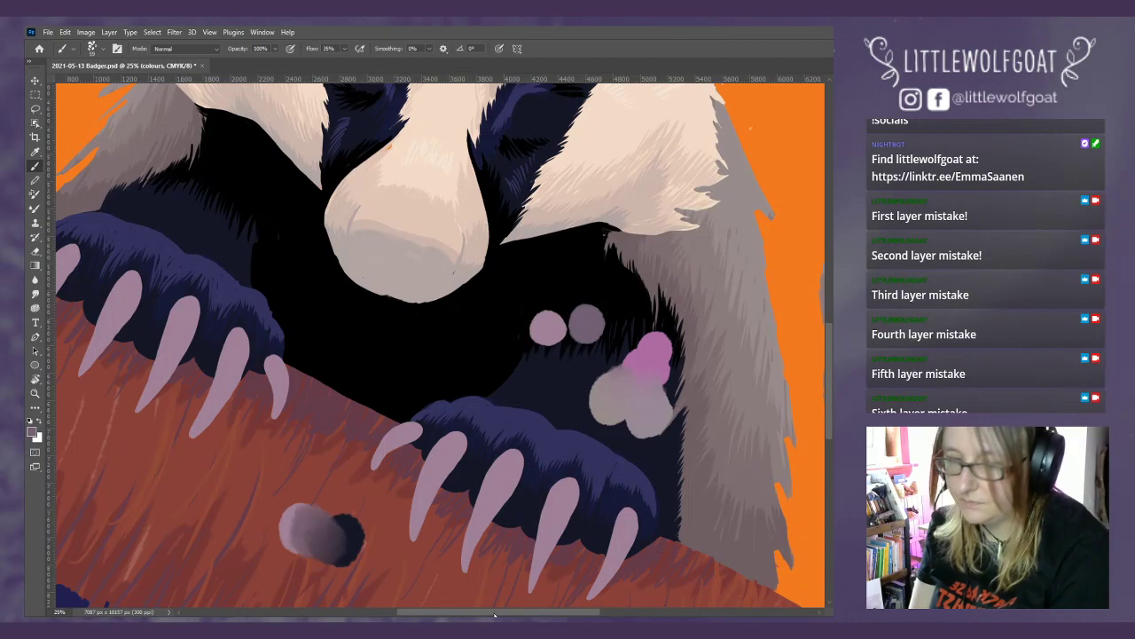
{"action": "scroll", "coordinate": [444, 341], "scroll_direction": "left", "scroll_amount": 2}
{"action": "scroll", "coordinate": [453, 614], "scroll_direction": "left", "scroll_amount": 2}
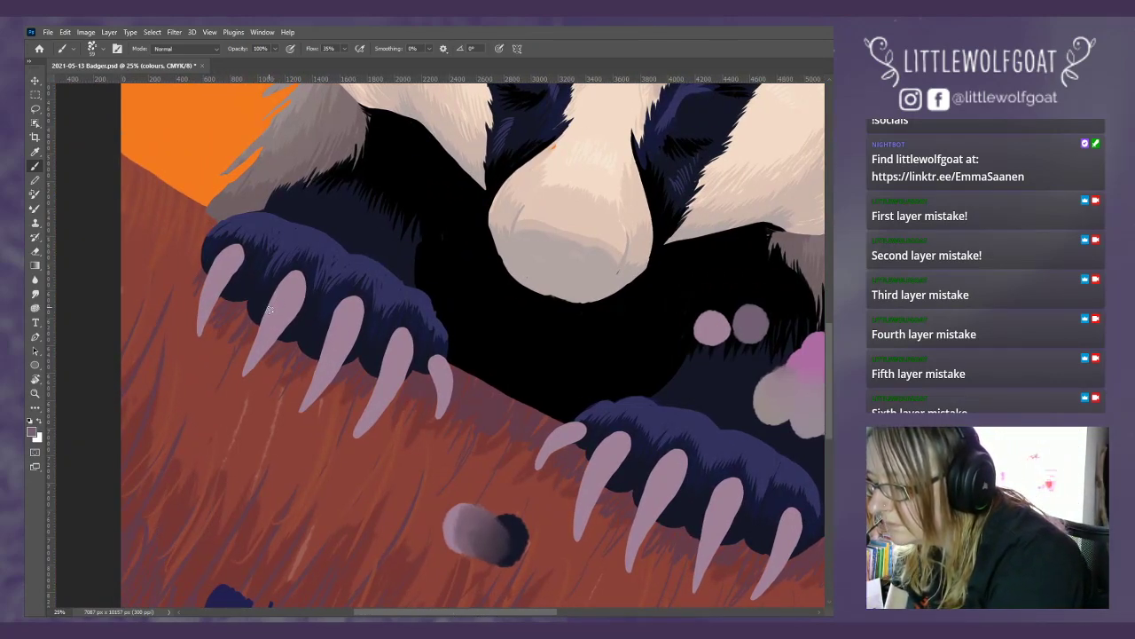
- Undo the stray grey stroke on the left paw and switch to the claws dark 1 layer
{"action": "left_click_drag", "start_coordinate": [268, 309], "coordinate": [289, 321]}
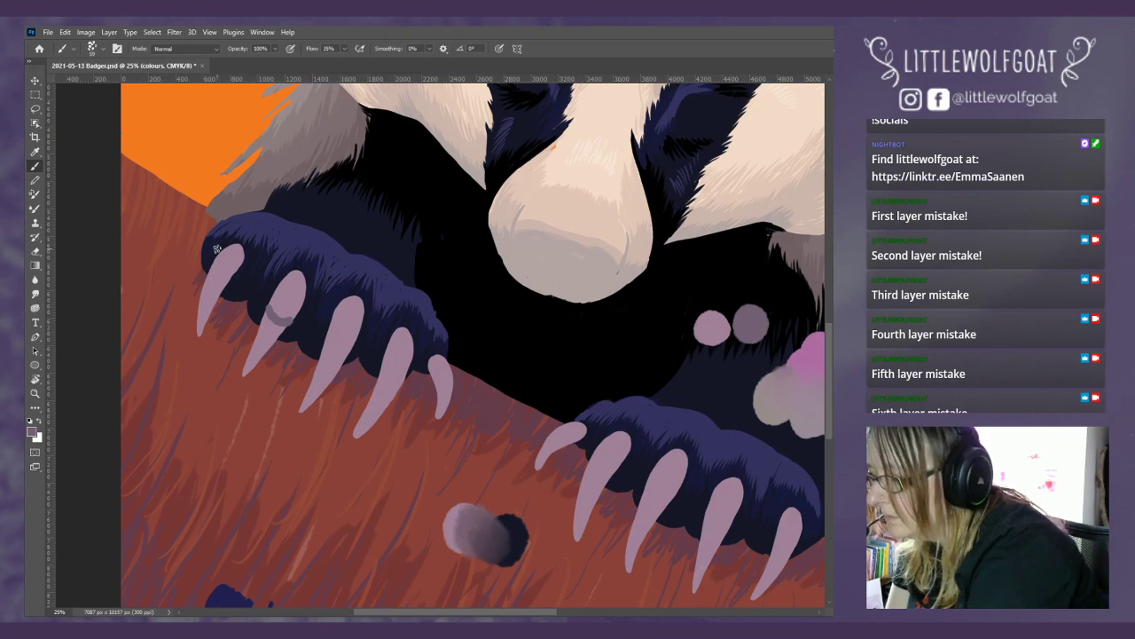
{"action": "left_click", "coordinate": [65, 32]}
{"action": "left_click", "coordinate": [89, 39]}
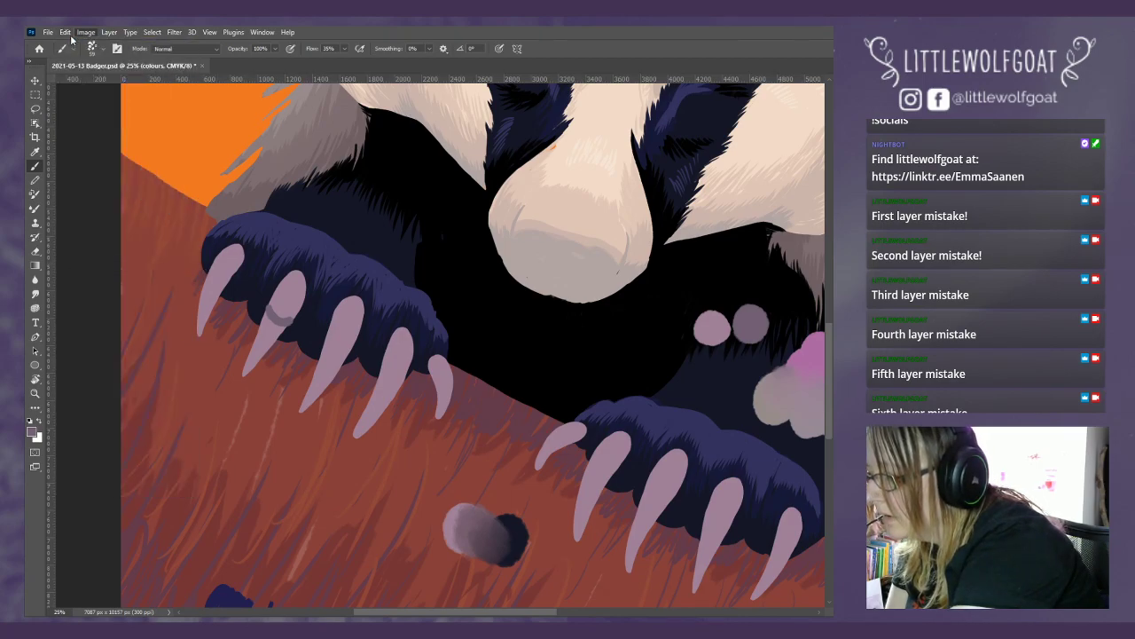
{"action": "left_click", "coordinate": [64, 32]}
{"action": "left_click", "coordinate": [75, 43]}
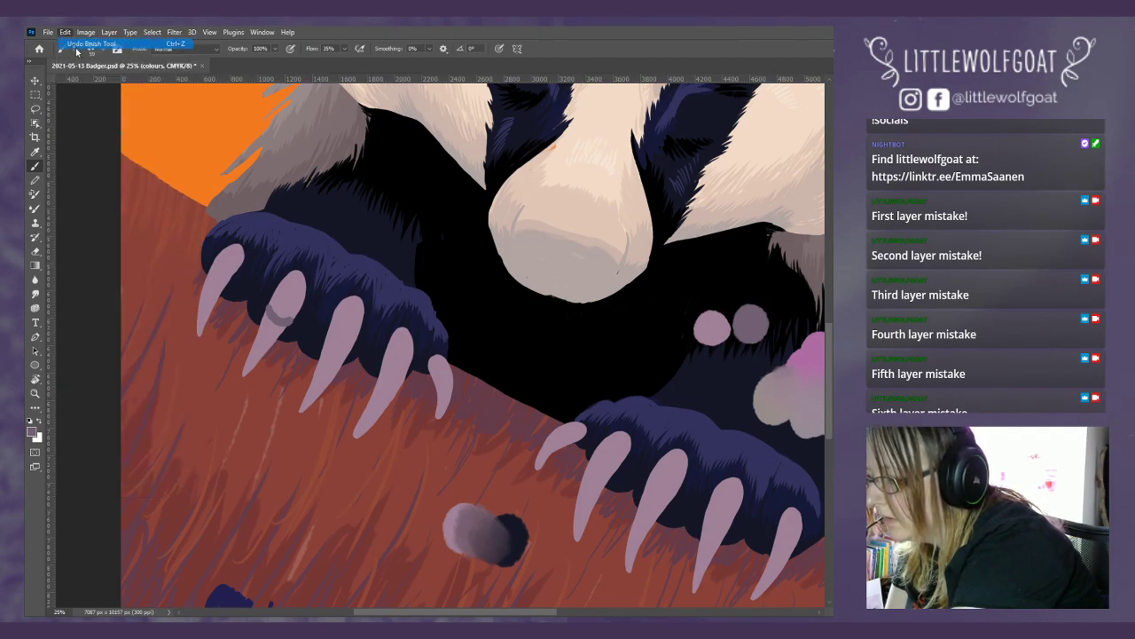
{"action": "key", "text": "alt+]"}
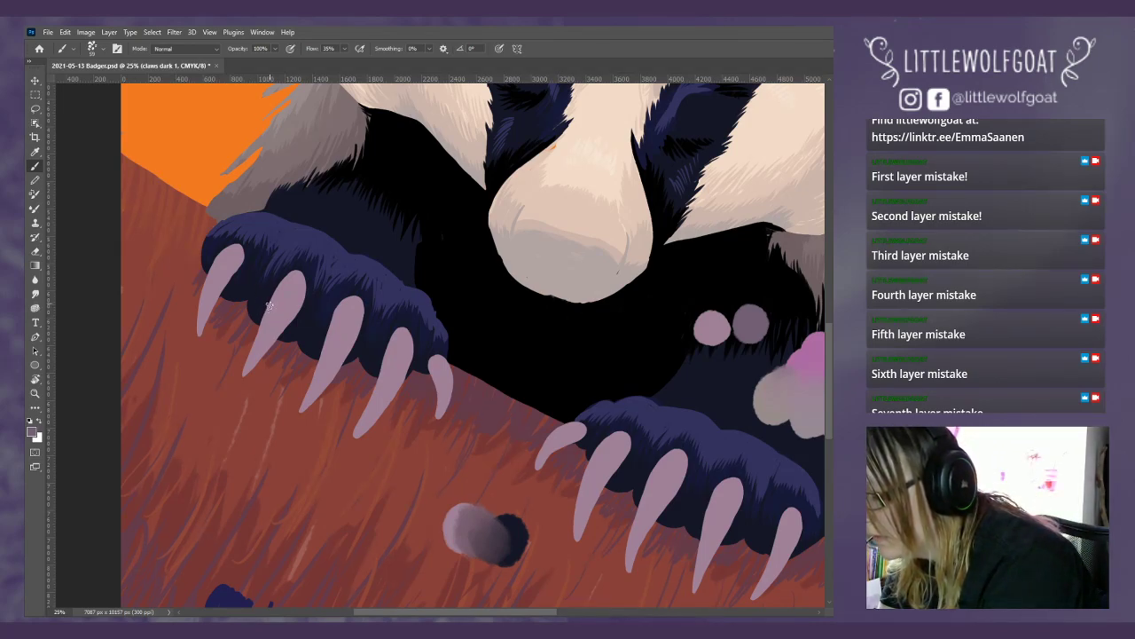
- Paint darker grey bands across the claw bases on both paws
{"action": "left_click_drag", "start_coordinate": [268, 306], "coordinate": [293, 325]}
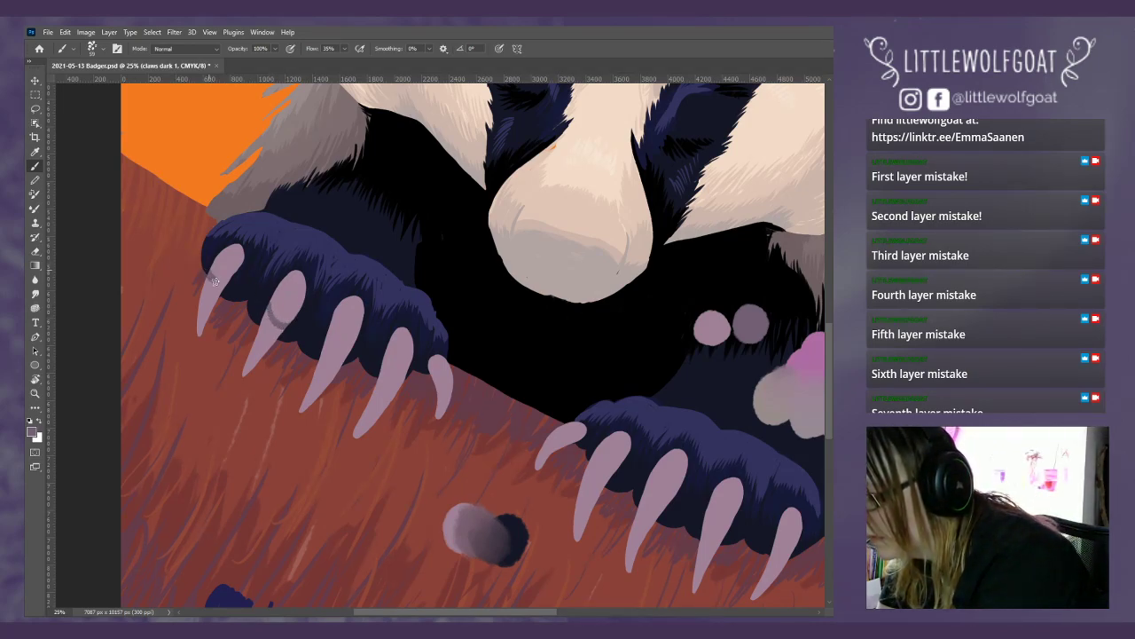
{"action": "left_click_drag", "start_coordinate": [215, 281], "coordinate": [235, 272]}
{"action": "mouse_move", "coordinate": [327, 334]}
{"action": "left_mouse_down"}
{"action": "mouse_move", "coordinate": [405, 359]}
{"action": "mouse_move", "coordinate": [382, 370]}
{"action": "mouse_move", "coordinate": [452, 384]}
{"action": "left_mouse_up"}
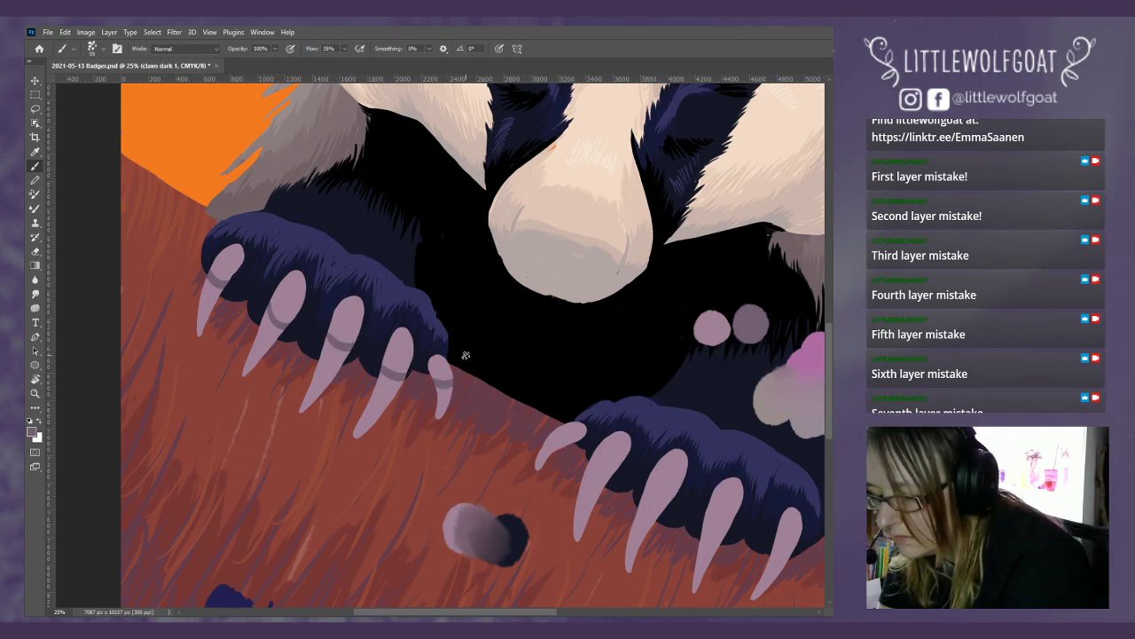
{"action": "mouse_move", "coordinate": [557, 432]}
{"action": "left_mouse_down"}
{"action": "mouse_move", "coordinate": [674, 501]}
{"action": "mouse_move", "coordinate": [743, 513]}
{"action": "left_mouse_up"}
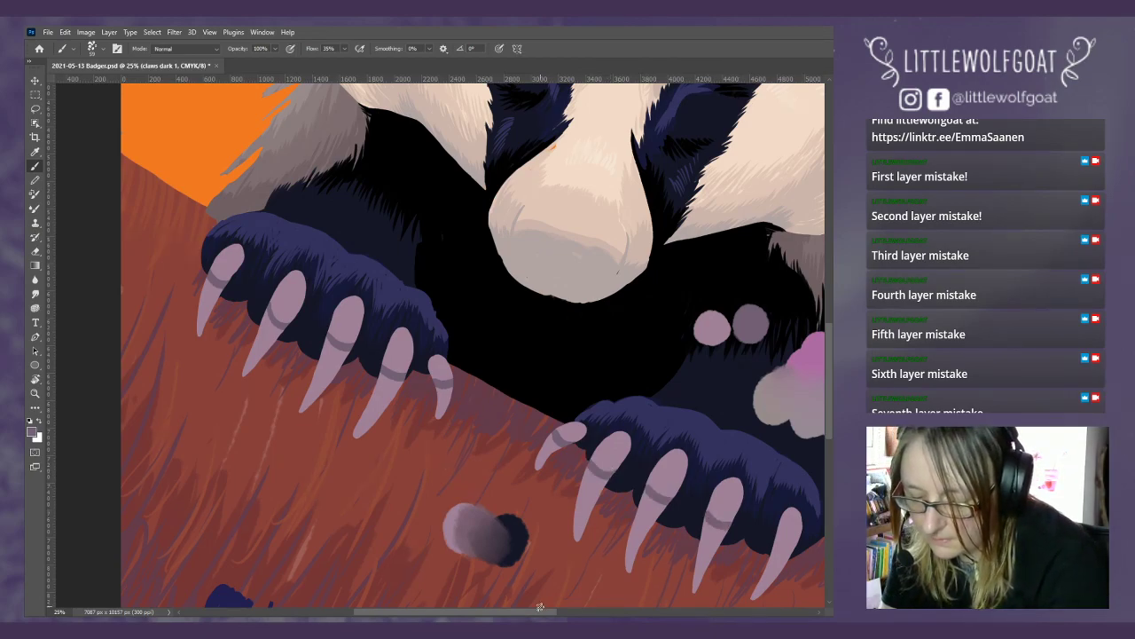
{"action": "left_click_drag", "start_coordinate": [540, 606], "coordinate": [569, 606]}
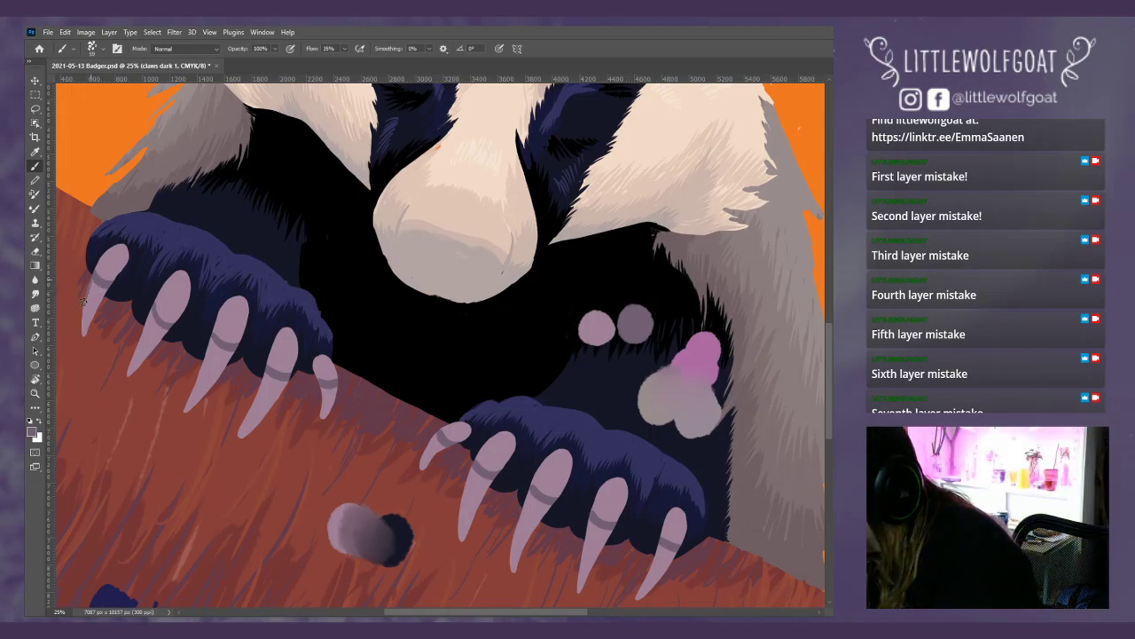
- Darken the left edge of each claw on the left and right paws
{"action": "mouse_move", "coordinate": [82, 301]}
{"action": "left_mouse_down"}
{"action": "mouse_move", "coordinate": [99, 298]}
{"action": "mouse_move", "coordinate": [84, 335]}
{"action": "left_mouse_up"}
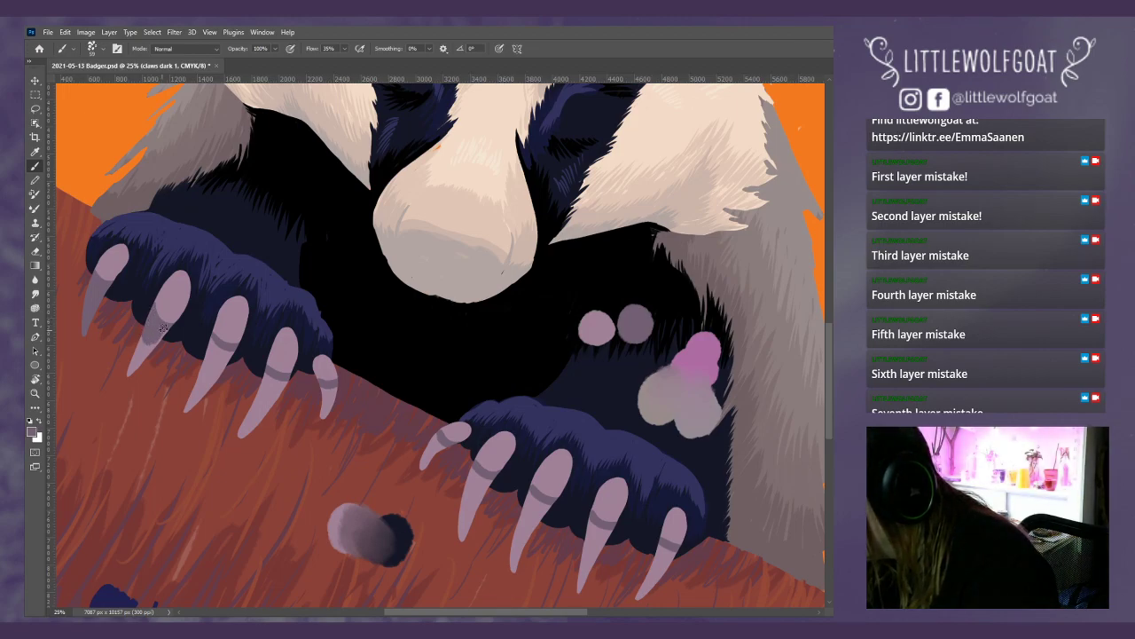
{"action": "mouse_move", "coordinate": [151, 349]}
{"action": "left_mouse_down"}
{"action": "mouse_move", "coordinate": [136, 362]}
{"action": "mouse_move", "coordinate": [140, 339]}
{"action": "left_mouse_up"}
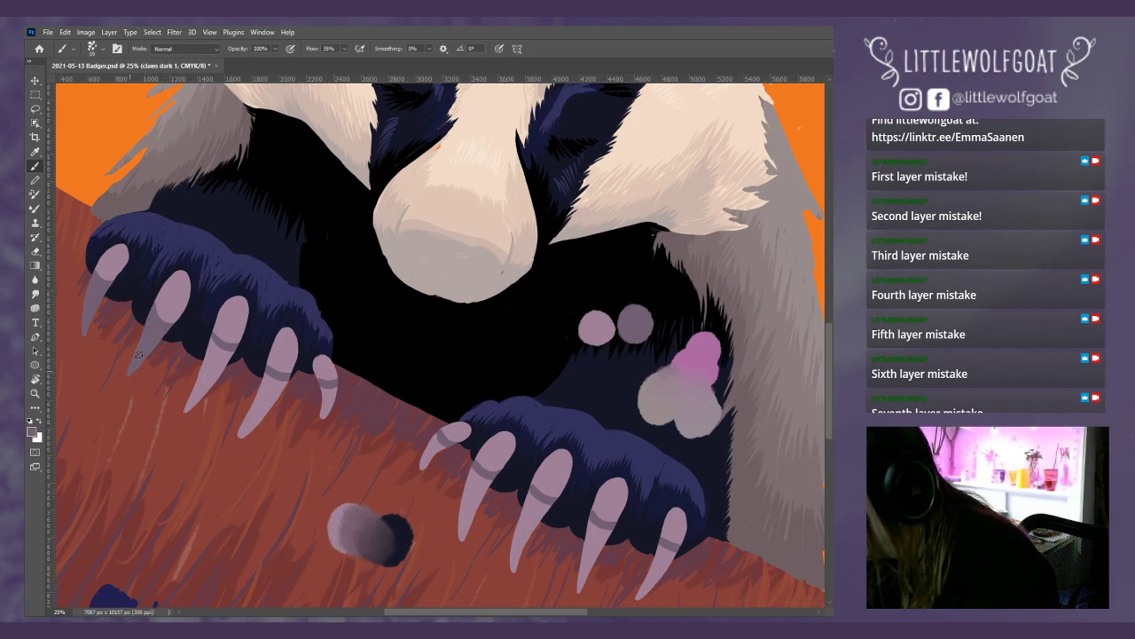
{"action": "mouse_move", "coordinate": [212, 337]}
{"action": "left_mouse_down"}
{"action": "mouse_move", "coordinate": [216, 364]}
{"action": "mouse_move", "coordinate": [231, 348]}
{"action": "mouse_move", "coordinate": [185, 409]}
{"action": "mouse_move", "coordinate": [199, 389]}
{"action": "left_mouse_up"}
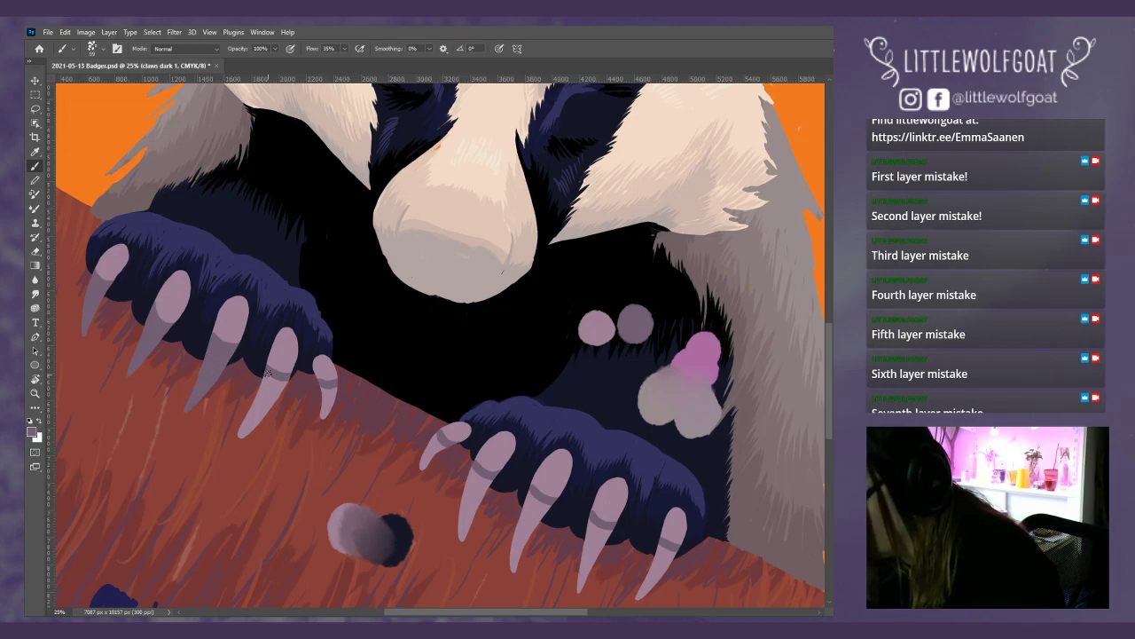
{"action": "mouse_move", "coordinate": [267, 374]}
{"action": "left_mouse_down"}
{"action": "mouse_move", "coordinate": [266, 399]}
{"action": "mouse_move", "coordinate": [276, 381]}
{"action": "mouse_move", "coordinate": [266, 408]}
{"action": "mouse_move", "coordinate": [271, 392]}
{"action": "mouse_move", "coordinate": [246, 416]}
{"action": "left_mouse_up"}
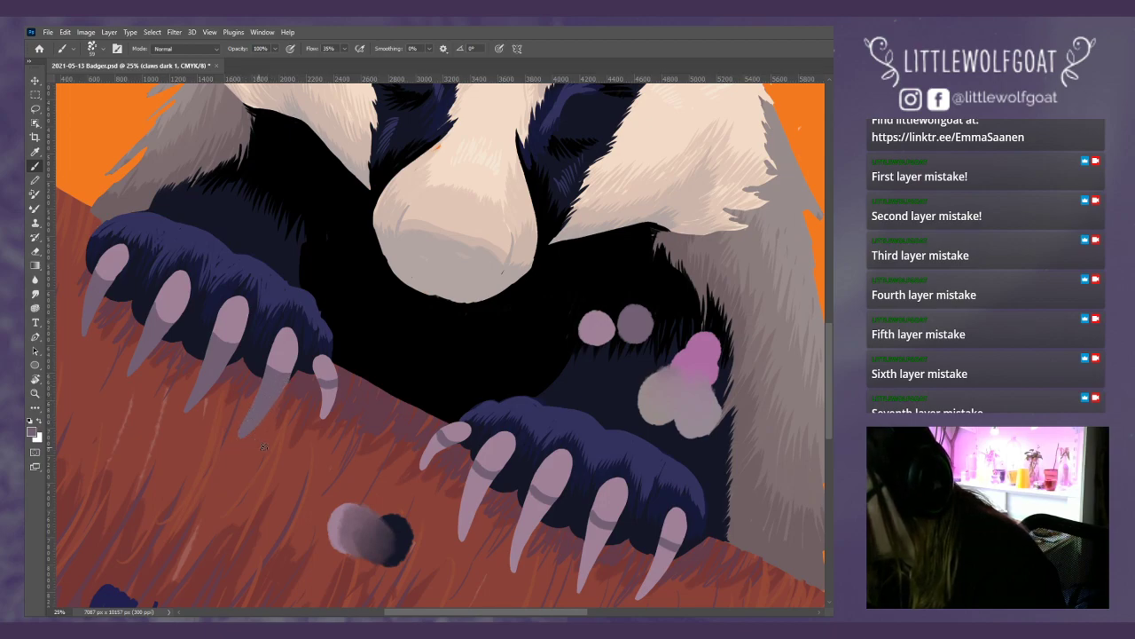
{"action": "mouse_move", "coordinate": [322, 392]}
{"action": "left_mouse_down"}
{"action": "mouse_move", "coordinate": [327, 403]}
{"action": "mouse_move", "coordinate": [334, 388]}
{"action": "left_mouse_up"}
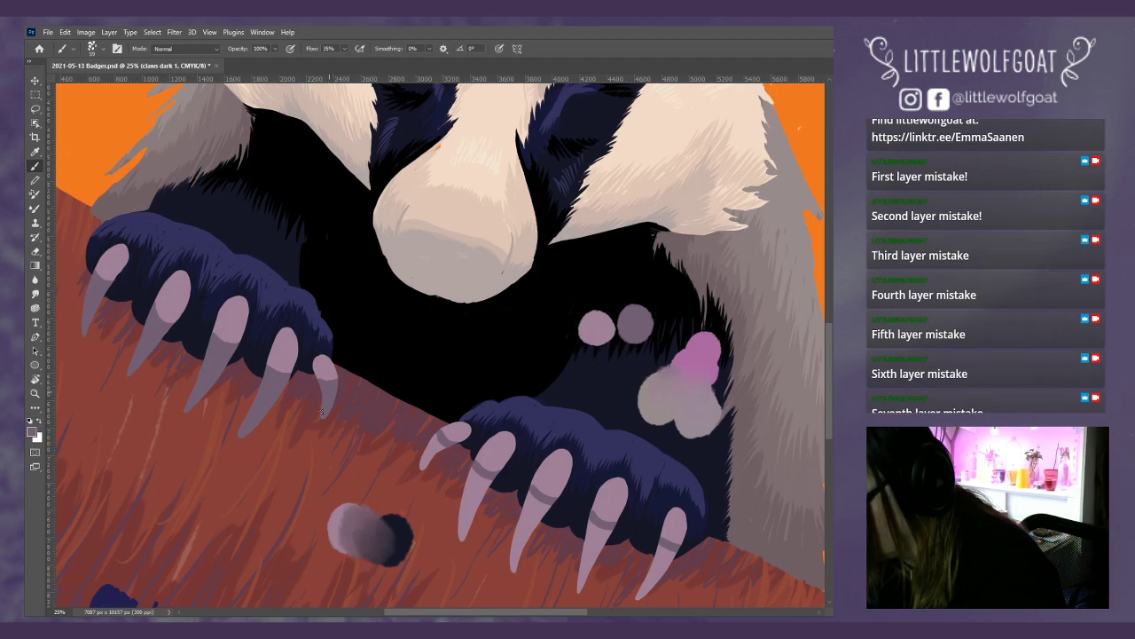
{"action": "mouse_move", "coordinate": [439, 433]}
{"action": "left_mouse_down"}
{"action": "mouse_move", "coordinate": [426, 460]}
{"action": "mouse_move", "coordinate": [450, 444]}
{"action": "mouse_move", "coordinate": [474, 477]}
{"action": "mouse_move", "coordinate": [465, 489]}
{"action": "mouse_move", "coordinate": [474, 476]}
{"action": "mouse_move", "coordinate": [475, 492]}
{"action": "mouse_move", "coordinate": [488, 485]}
{"action": "mouse_move", "coordinate": [460, 517]}
{"action": "left_mouse_up"}
{"action": "mouse_move", "coordinate": [533, 510]}
{"action": "left_mouse_down"}
{"action": "mouse_move", "coordinate": [531, 492]}
{"action": "mouse_move", "coordinate": [526, 521]}
{"action": "mouse_move", "coordinate": [552, 502]}
{"action": "mouse_move", "coordinate": [518, 555]}
{"action": "mouse_move", "coordinate": [523, 519]}
{"action": "mouse_move", "coordinate": [517, 547]}
{"action": "left_mouse_up"}
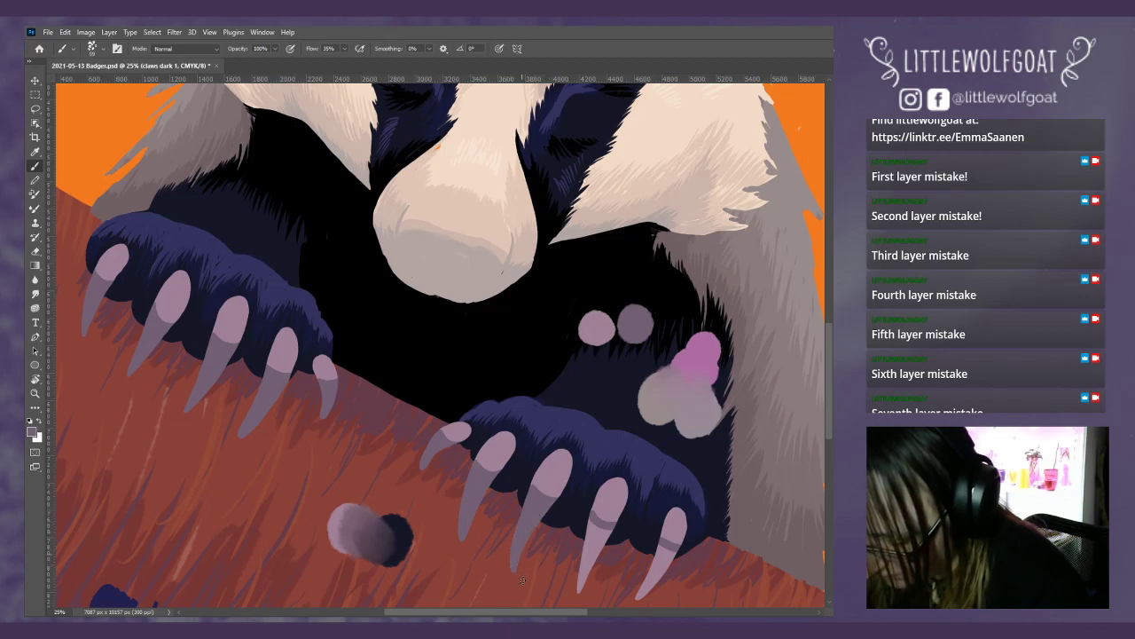
{"action": "mouse_move", "coordinate": [590, 524]}
{"action": "left_mouse_down"}
{"action": "mouse_move", "coordinate": [587, 548]}
{"action": "mouse_move", "coordinate": [601, 530]}
{"action": "mouse_move", "coordinate": [605, 543]}
{"action": "mouse_move", "coordinate": [579, 594]}
{"action": "left_mouse_up"}
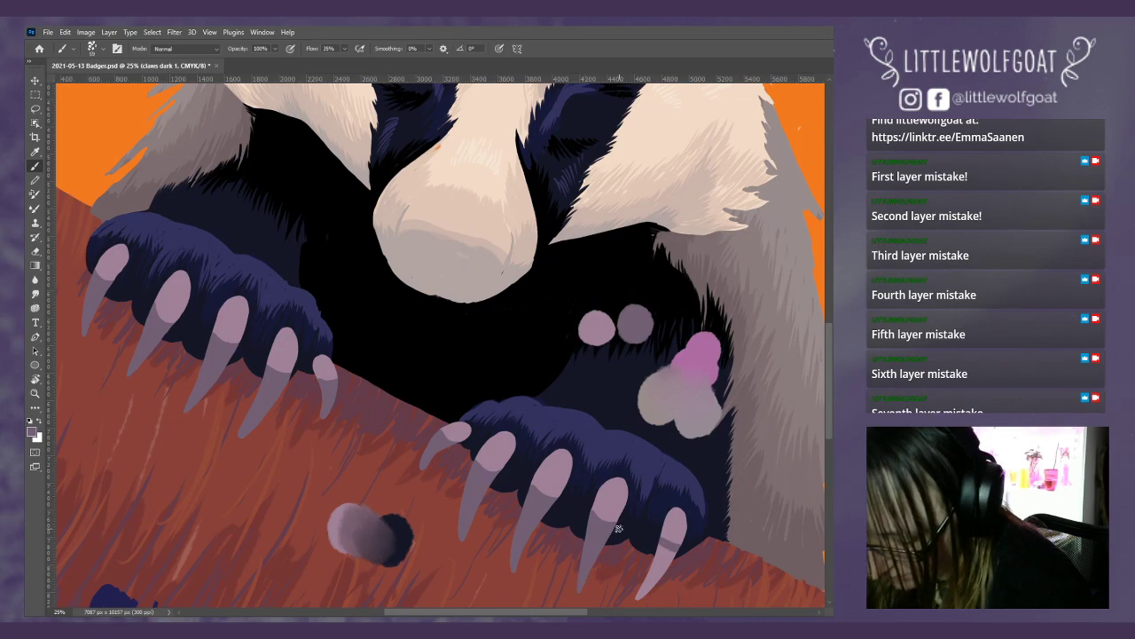
{"action": "mouse_move", "coordinate": [657, 550]}
{"action": "left_mouse_down"}
{"action": "mouse_move", "coordinate": [669, 561]}
{"action": "mouse_move", "coordinate": [645, 586]}
{"action": "left_mouse_up"}
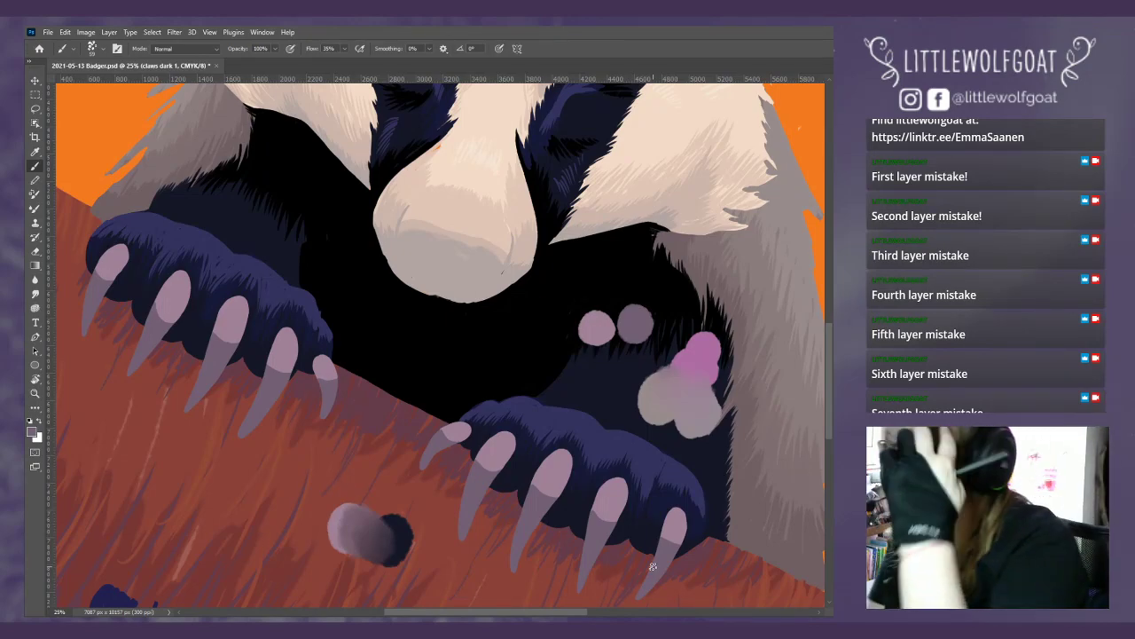
- Shrink the brush to about 20 px and zoom in closer on the claws
{"action": "left_click", "coordinate": [91, 49]}
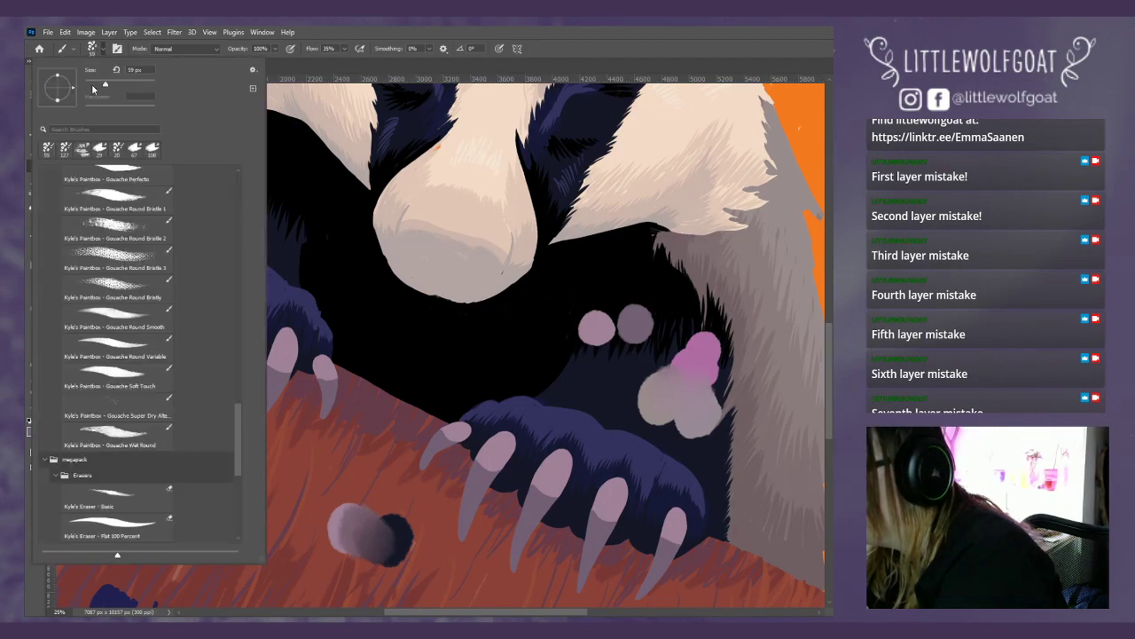
{"action": "left_click", "coordinate": [92, 87]}
{"action": "left_click", "coordinate": [332, 71]}
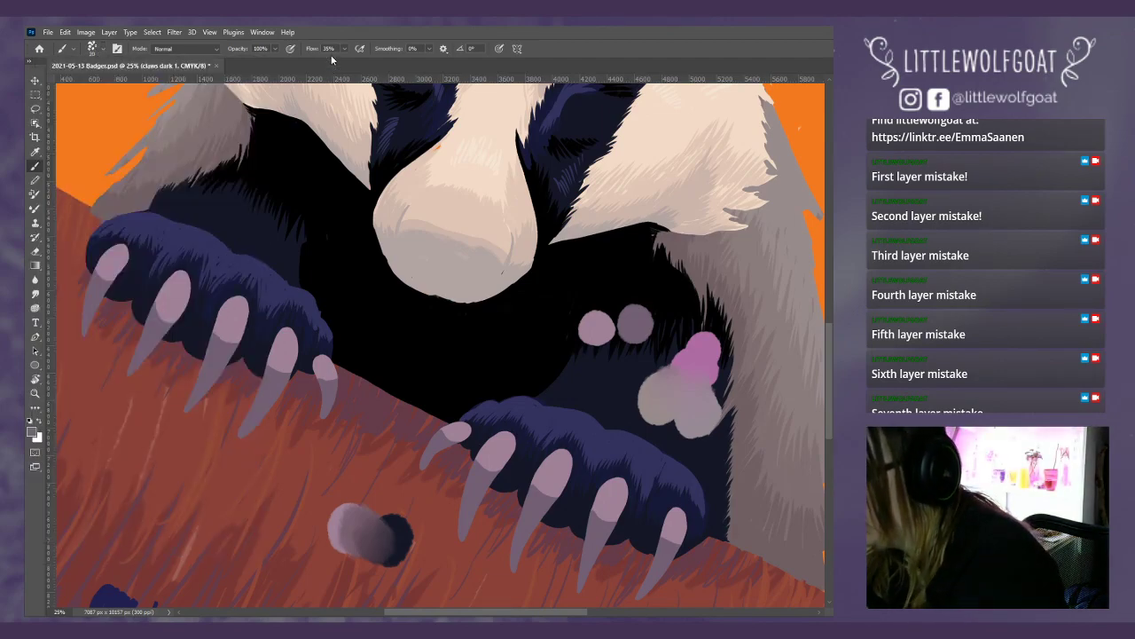
{"action": "left_click", "coordinate": [211, 33]}
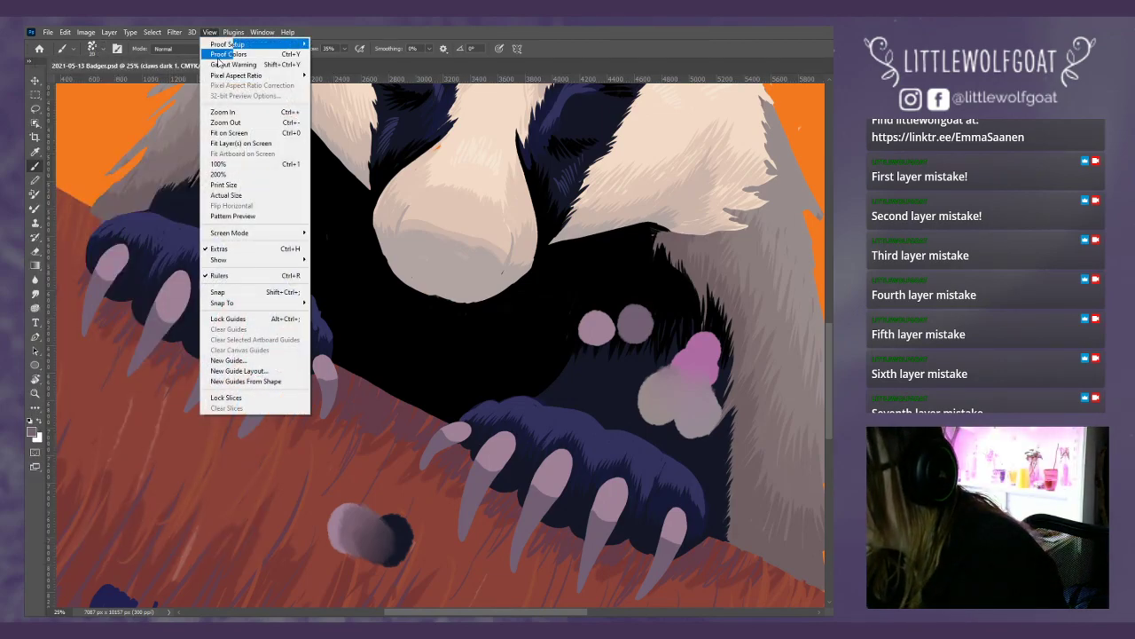
{"action": "left_click", "coordinate": [223, 113]}
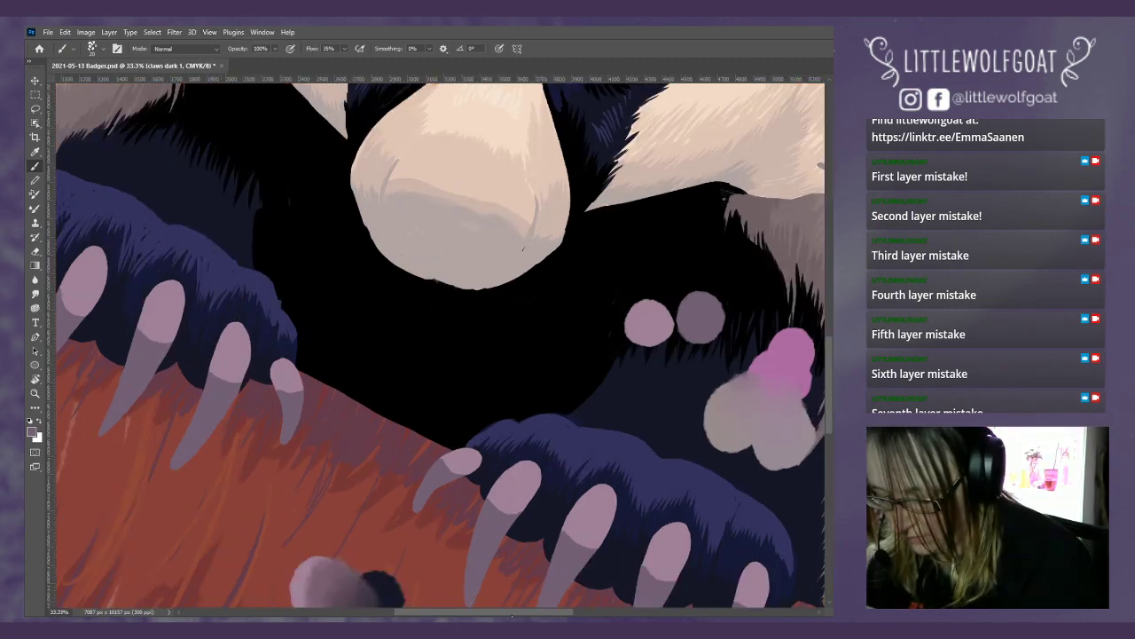
- Paint thin dark shading strokes down the left edges of the left paw's five claws
{"action": "left_click_drag", "start_coordinate": [498, 615], "coordinate": [462, 615]}
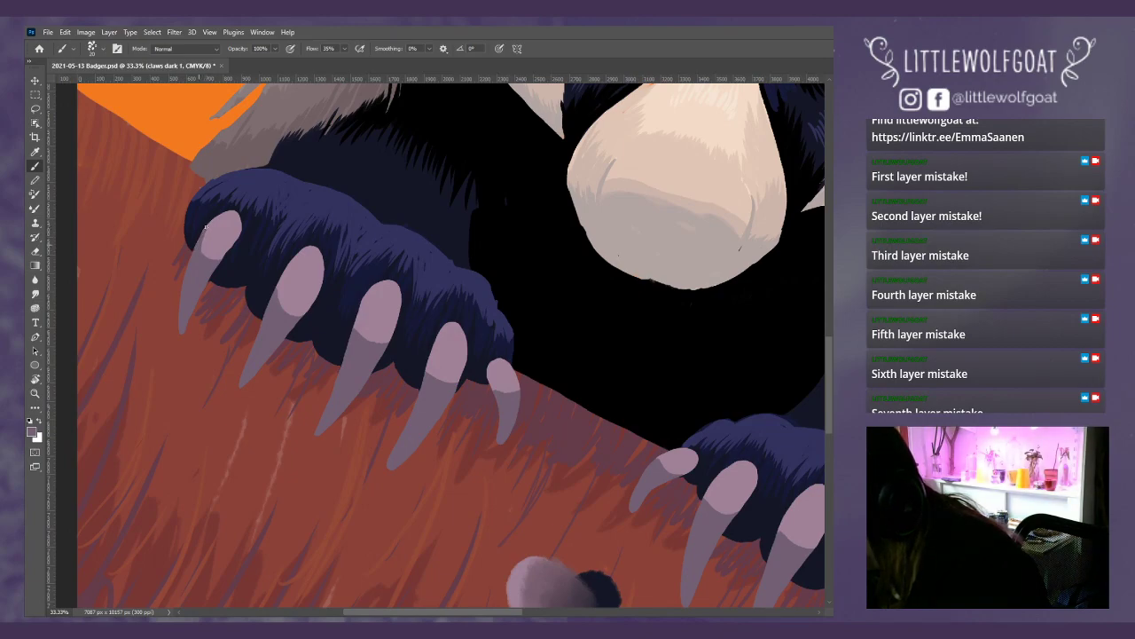
{"action": "right_click", "coordinate": [206, 226]}
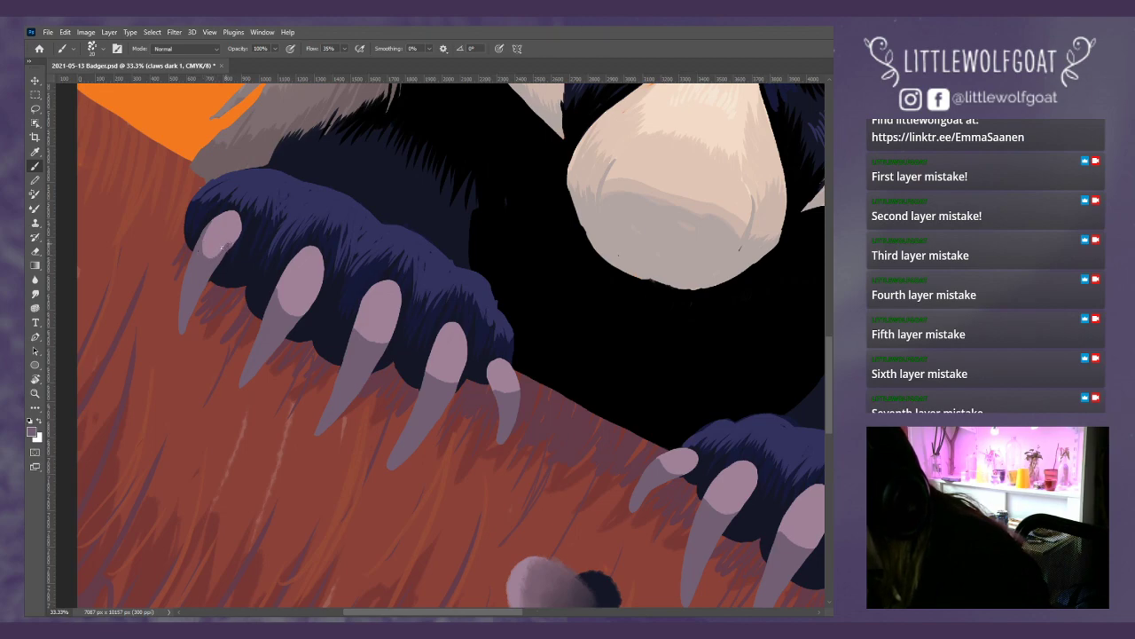
{"action": "left_click_drag", "start_coordinate": [222, 247], "coordinate": [235, 233]}
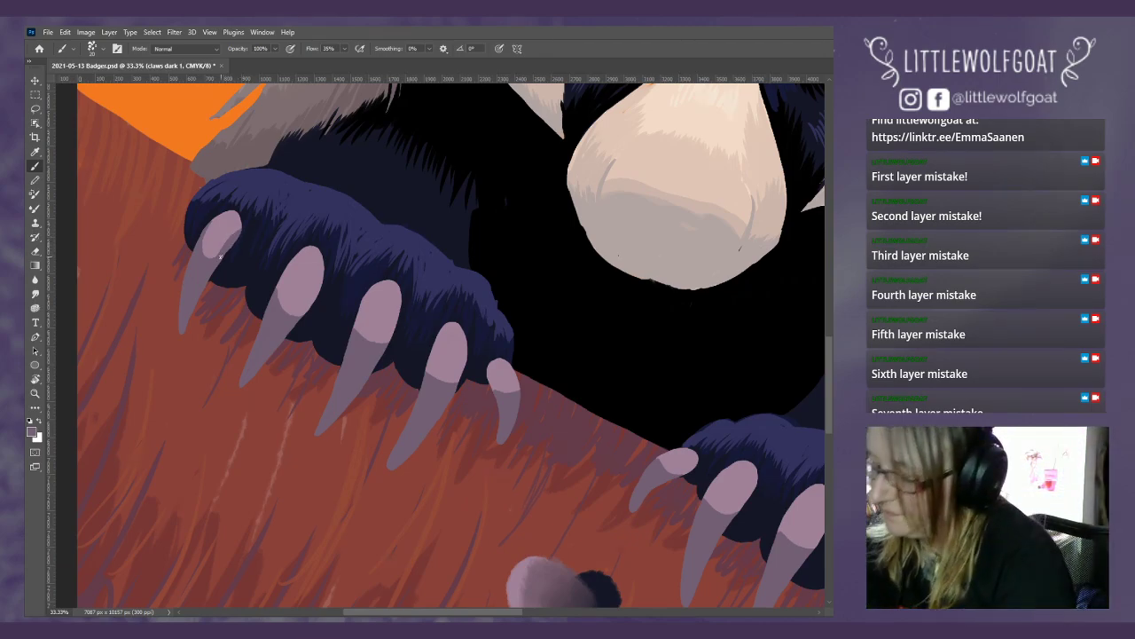
{"action": "left_click_drag", "start_coordinate": [305, 289], "coordinate": [316, 305]}
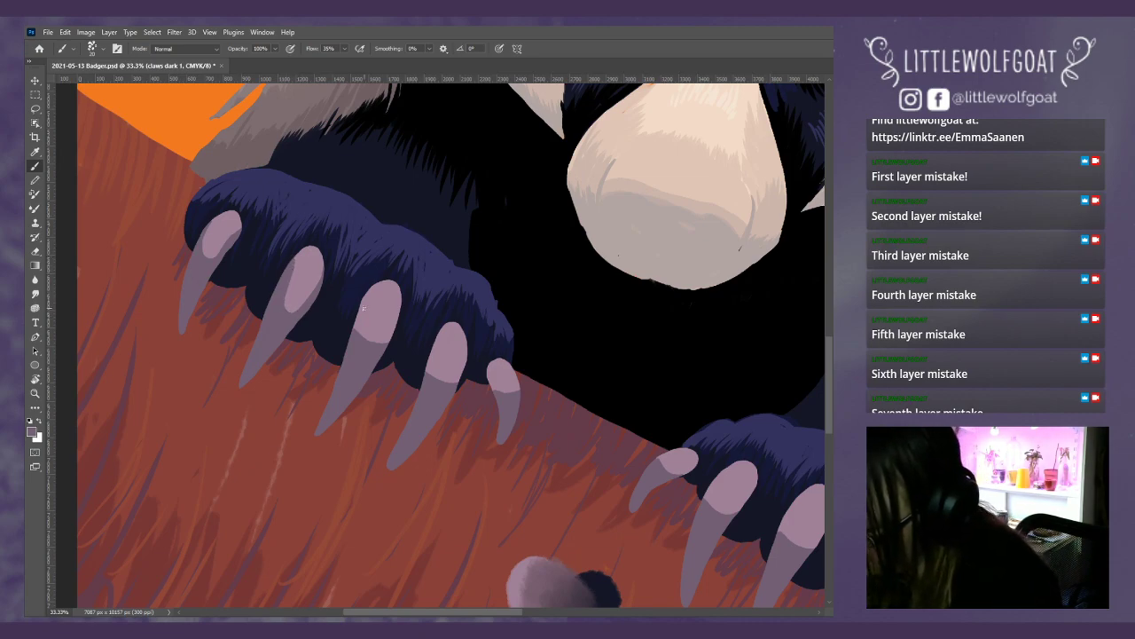
{"action": "mouse_move", "coordinate": [365, 293]}
{"action": "left_mouse_down"}
{"action": "mouse_move", "coordinate": [366, 337]}
{"action": "mouse_move", "coordinate": [364, 317]}
{"action": "left_mouse_up"}
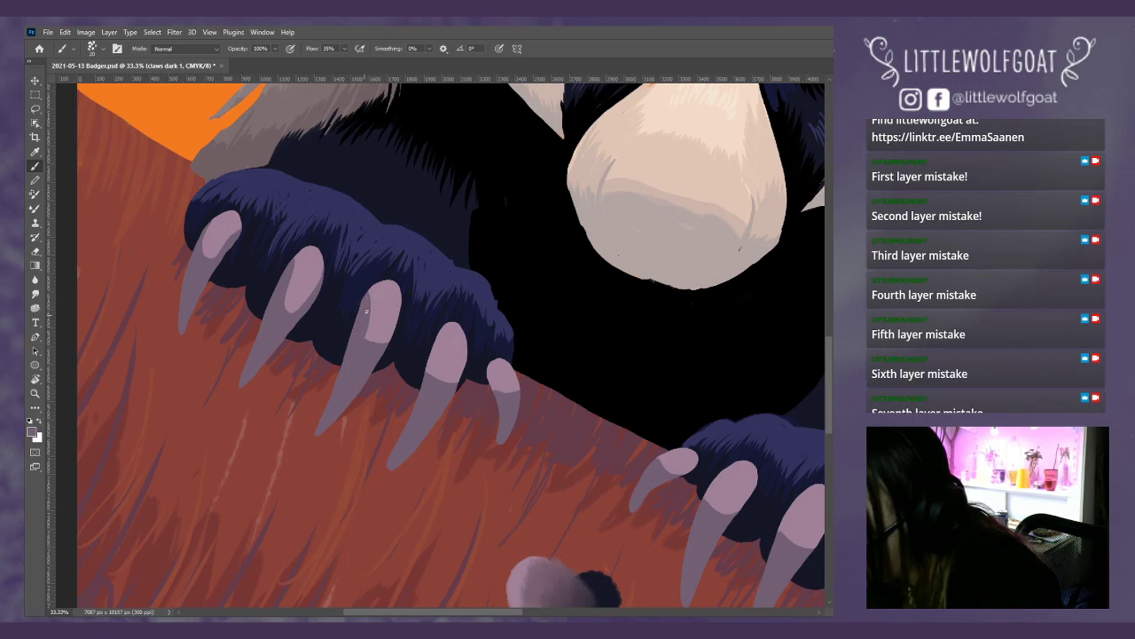
{"action": "left_click_drag", "start_coordinate": [366, 311], "coordinate": [367, 341]}
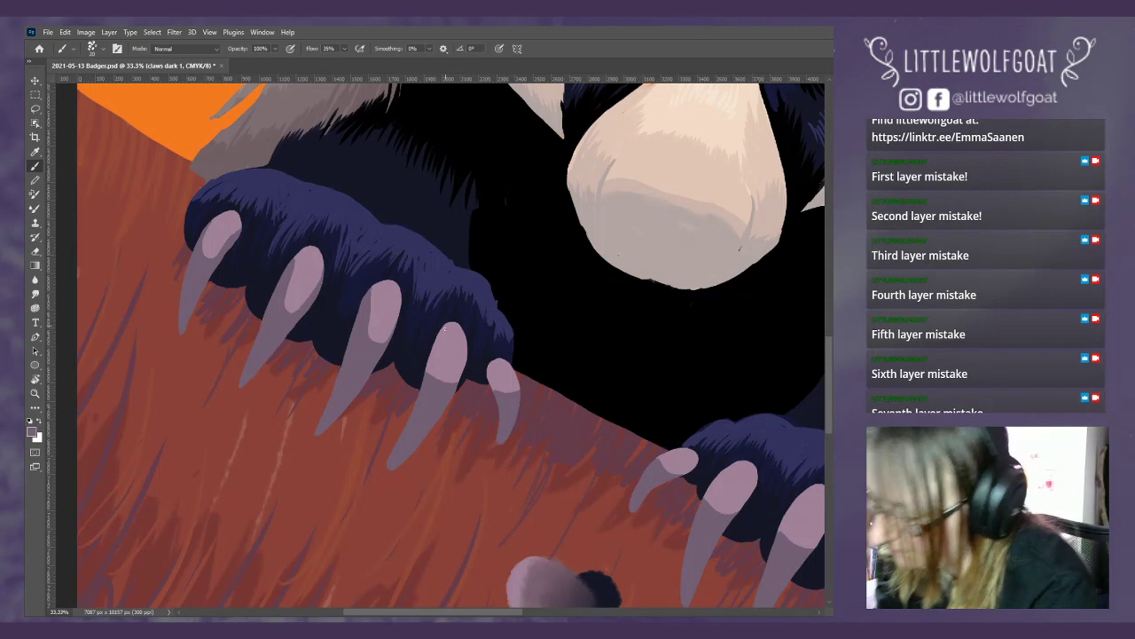
{"action": "mouse_move", "coordinate": [438, 334]}
{"action": "left_mouse_down"}
{"action": "mouse_move", "coordinate": [438, 373]}
{"action": "mouse_move", "coordinate": [435, 342]}
{"action": "left_mouse_up"}
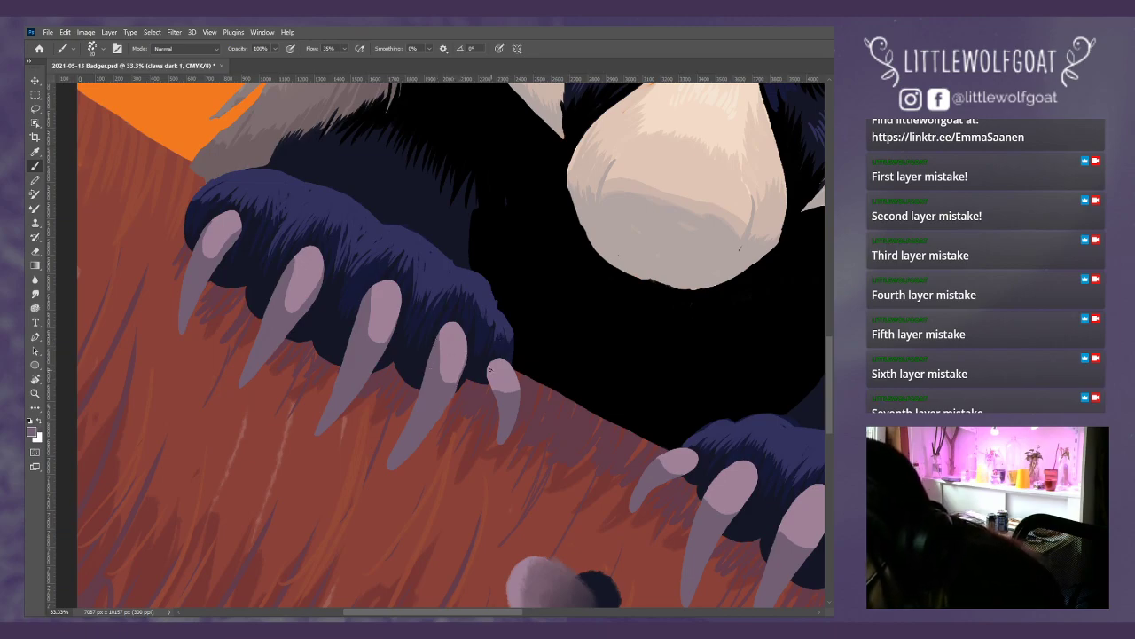
{"action": "left_click_drag", "start_coordinate": [487, 365], "coordinate": [494, 388]}
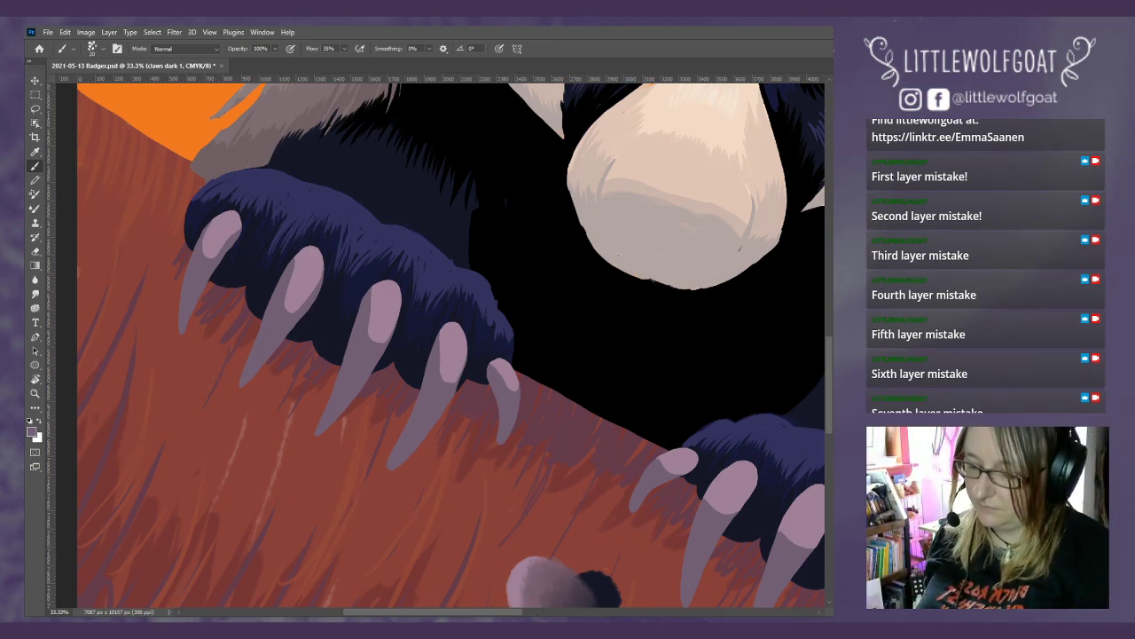
{"action": "left_click_drag", "start_coordinate": [706, 551], "coordinate": [568, 551]}
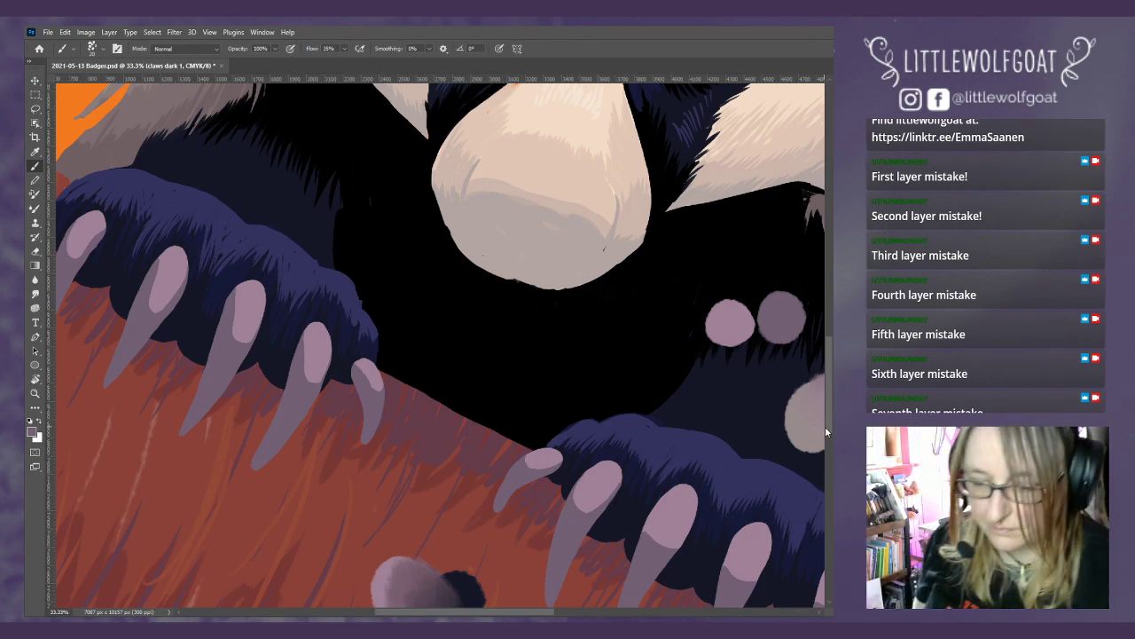
{"action": "scroll", "coordinate": [814, 380], "scroll_direction": "down", "scroll_amount": 3}
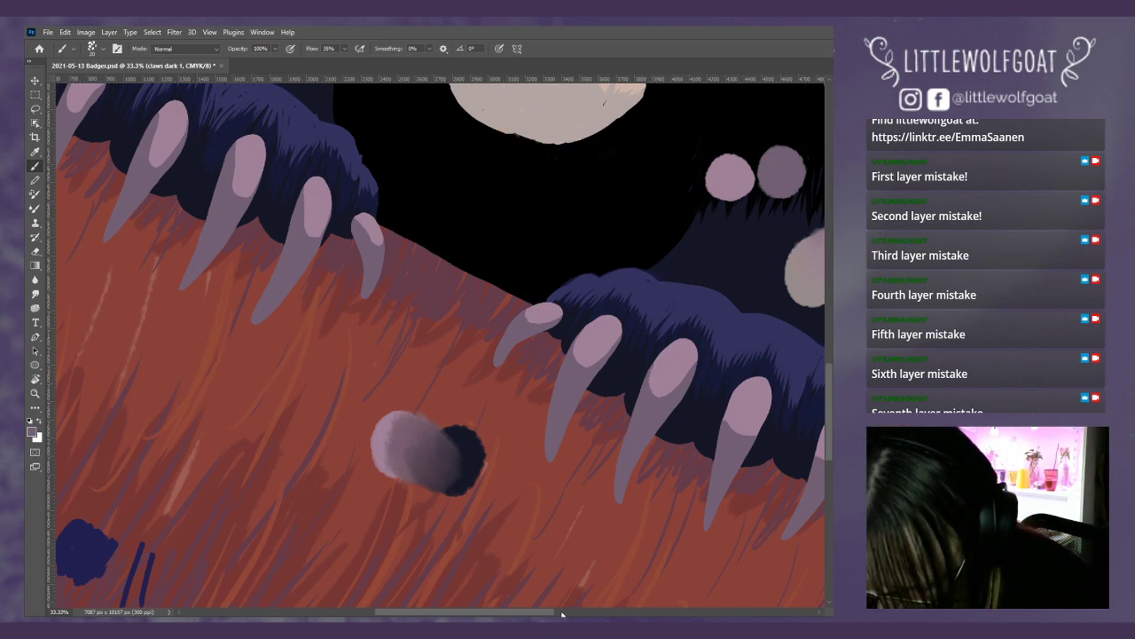
{"action": "scroll", "coordinate": [627, 503], "scroll_direction": "right", "scroll_amount": 3}
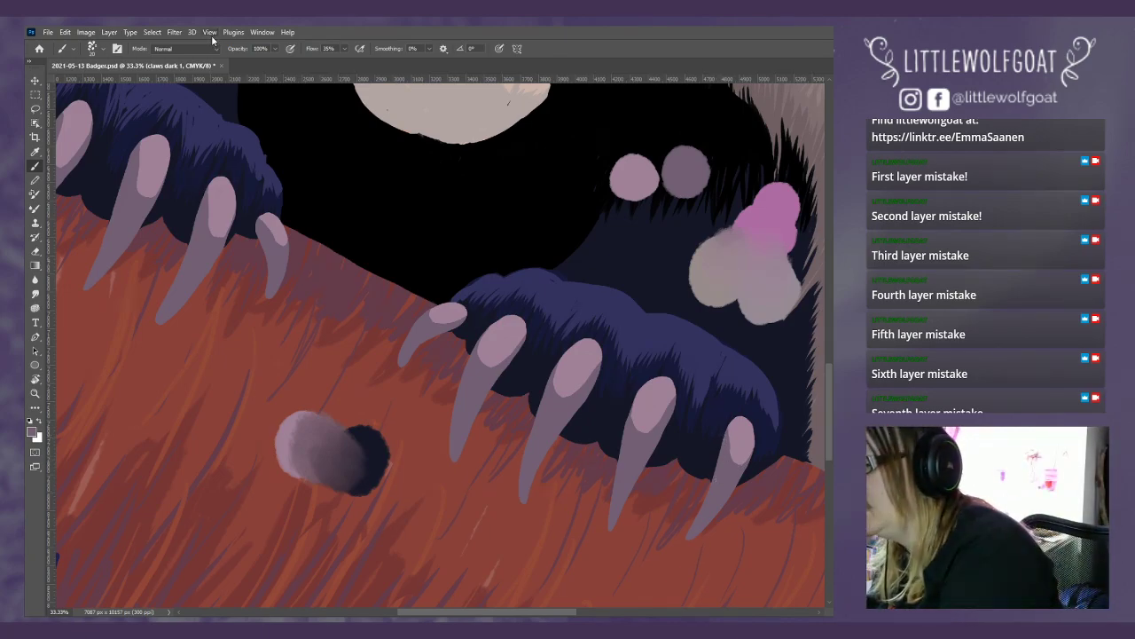
- Fit the painting on screen and duplicate the claws dark 1 layer as 'claws light 1'
{"action": "left_click", "coordinate": [209, 32]}
{"action": "left_click", "coordinate": [233, 133]}
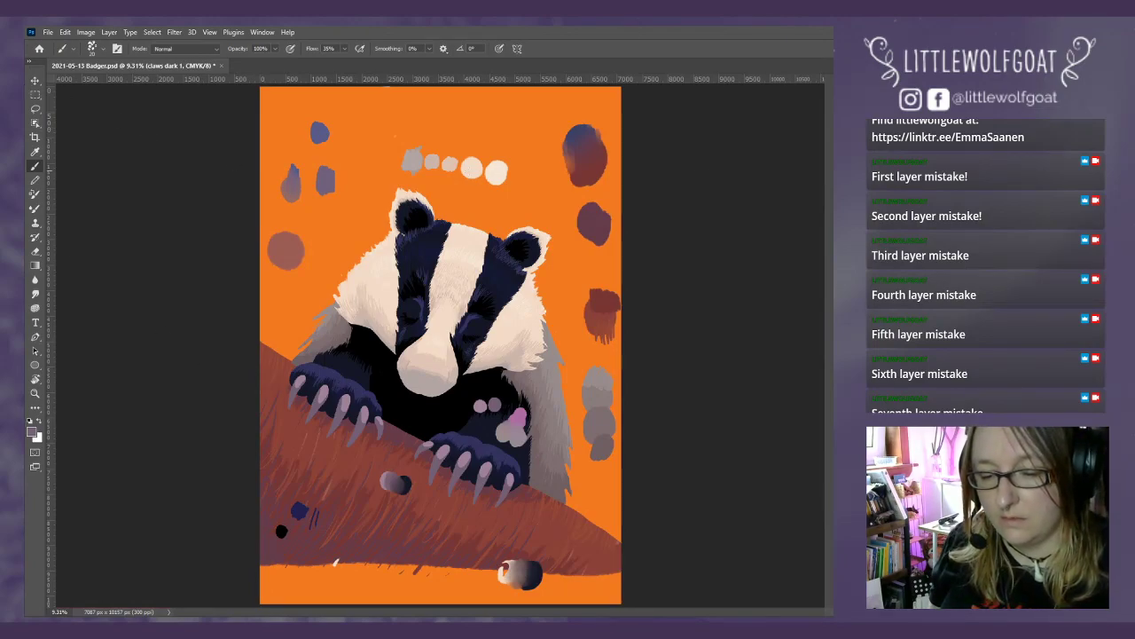
{"action": "right_click", "coordinate": [789, 165]}
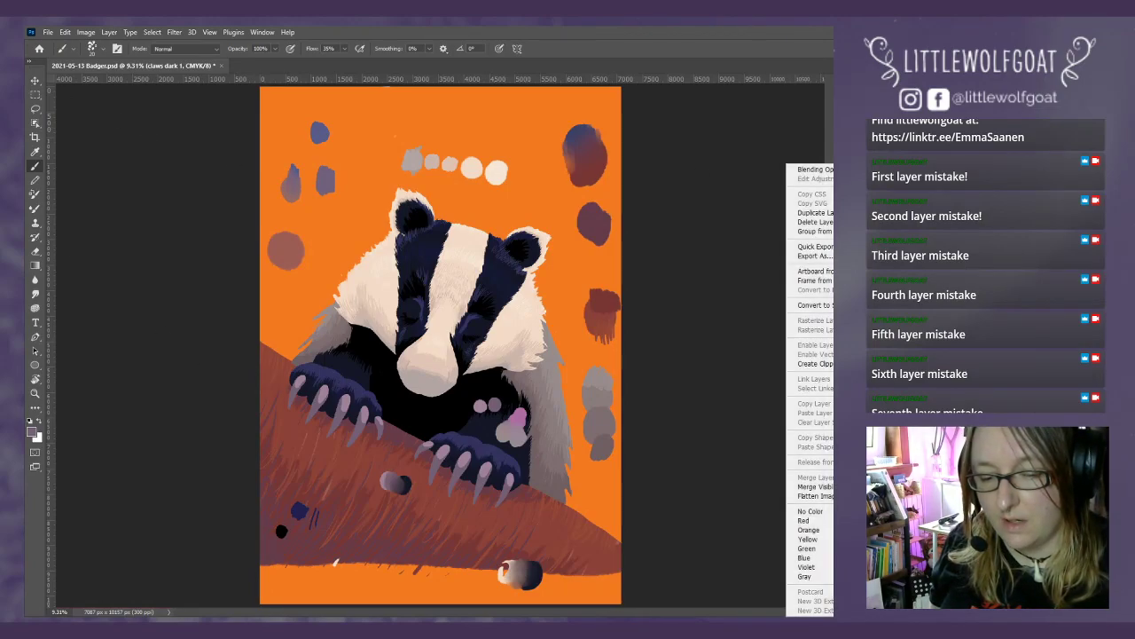
{"action": "left_click", "coordinate": [809, 212]}
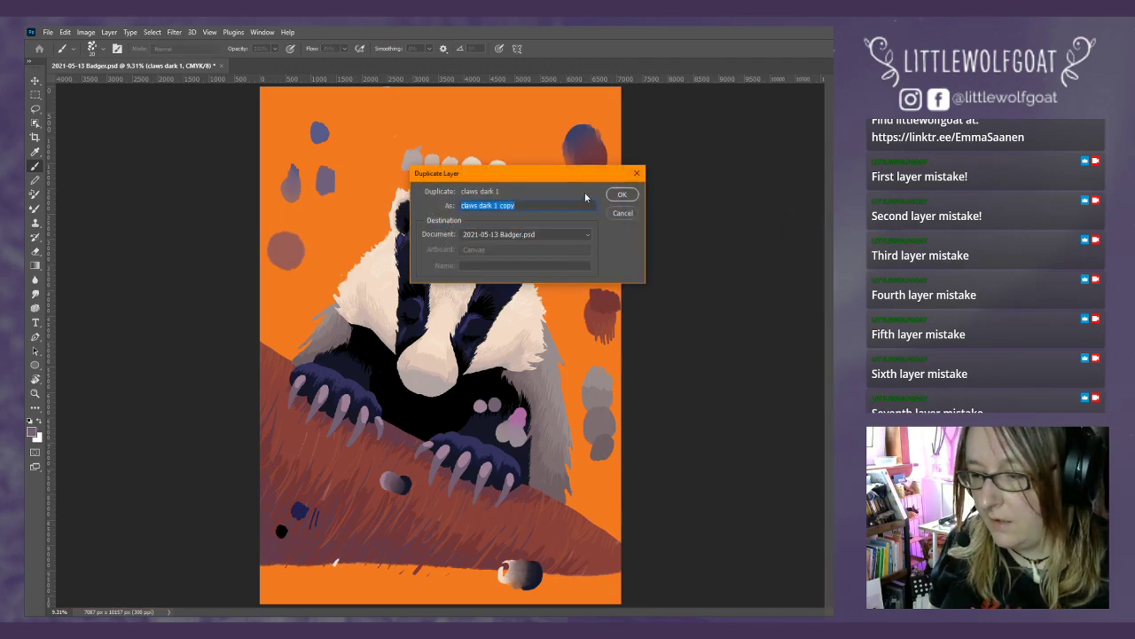
{"action": "left_click_drag", "start_coordinate": [516, 204], "coordinate": [479, 206]}
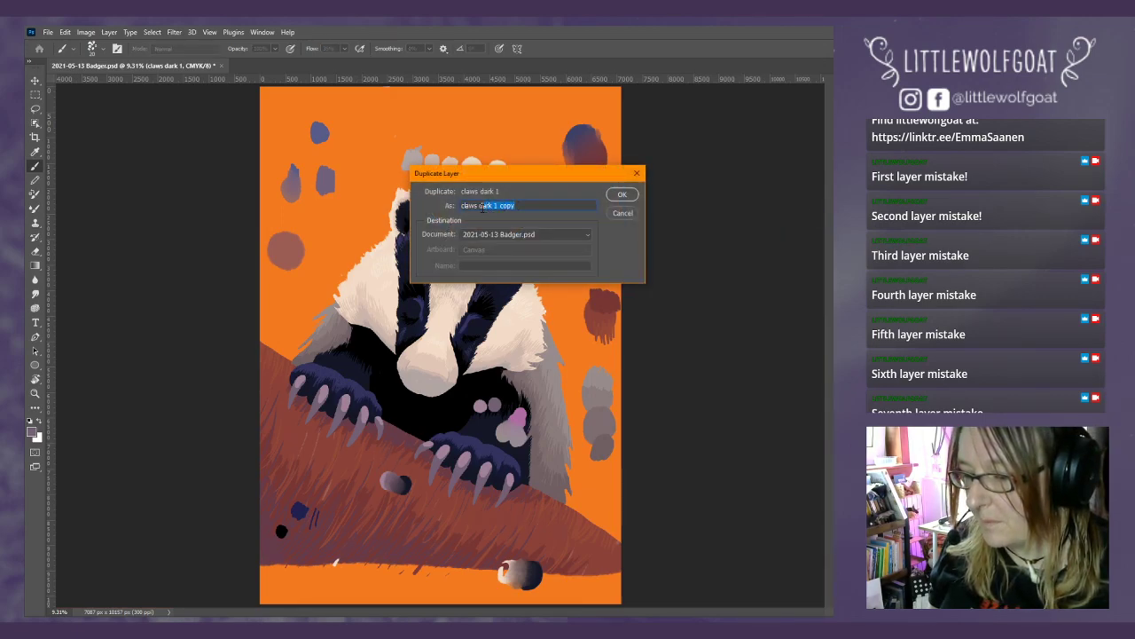
{"action": "key", "text": "BackSpace"}
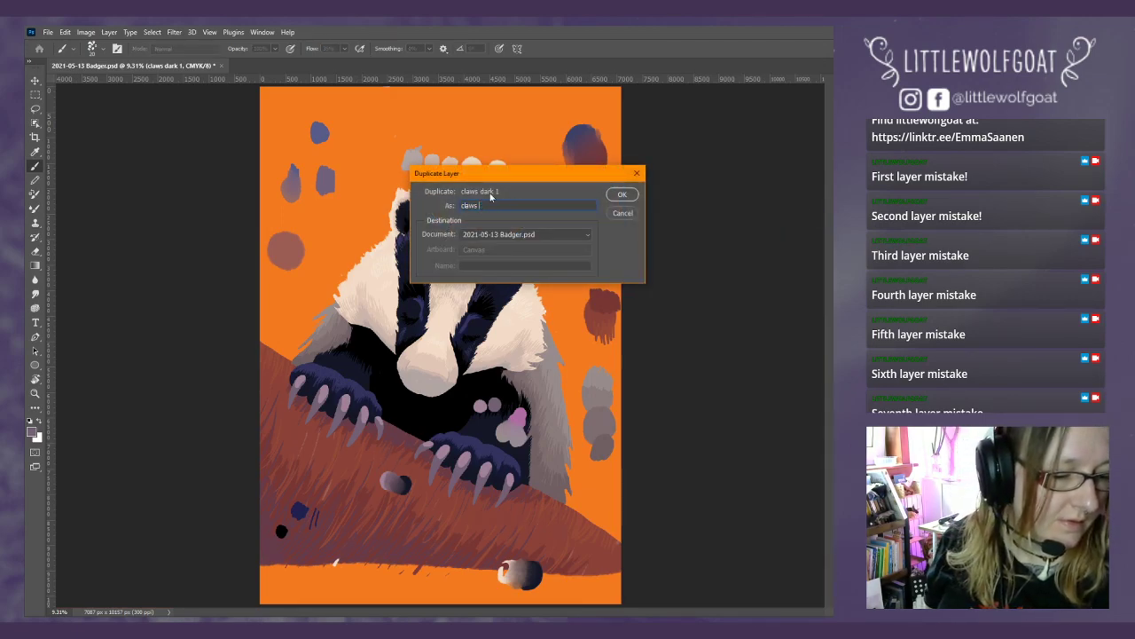
{"action": "type", "text": "light 1"}
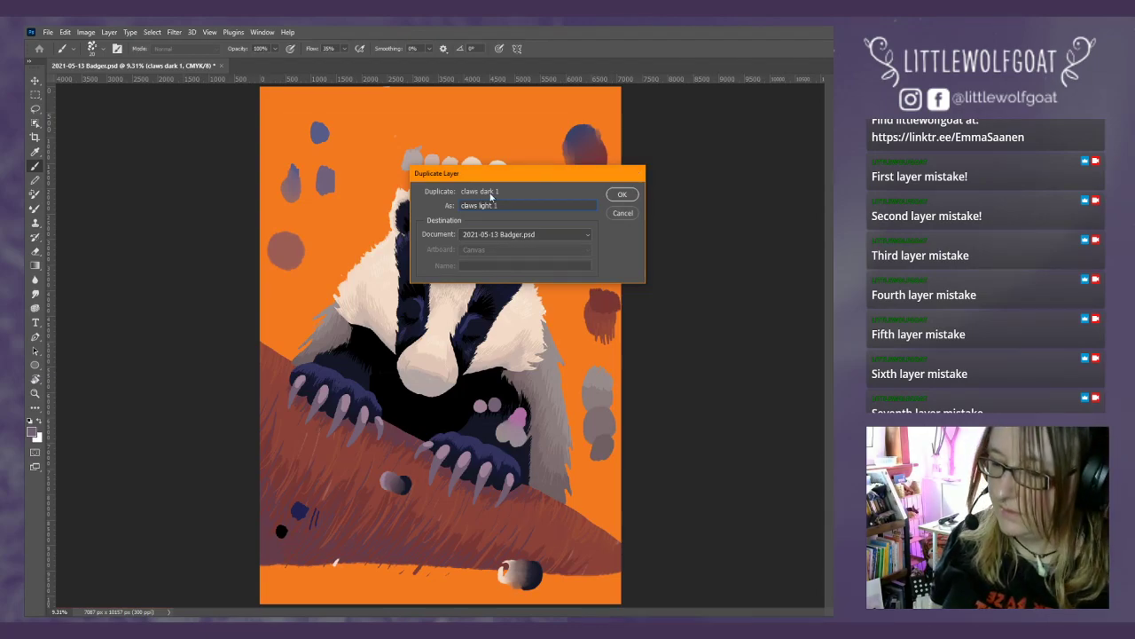
{"action": "key", "text": "Return"}
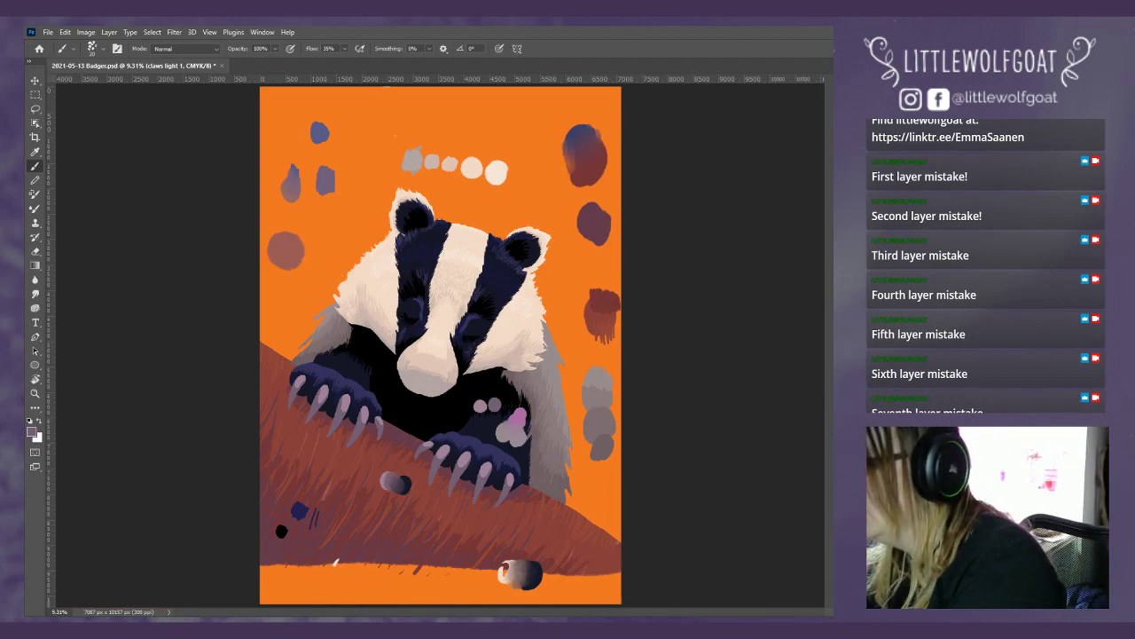
- Zoom in to 25% and scroll down to the paws
{"action": "left_click", "coordinate": [209, 32]}
{"action": "left_click", "coordinate": [222, 113]}
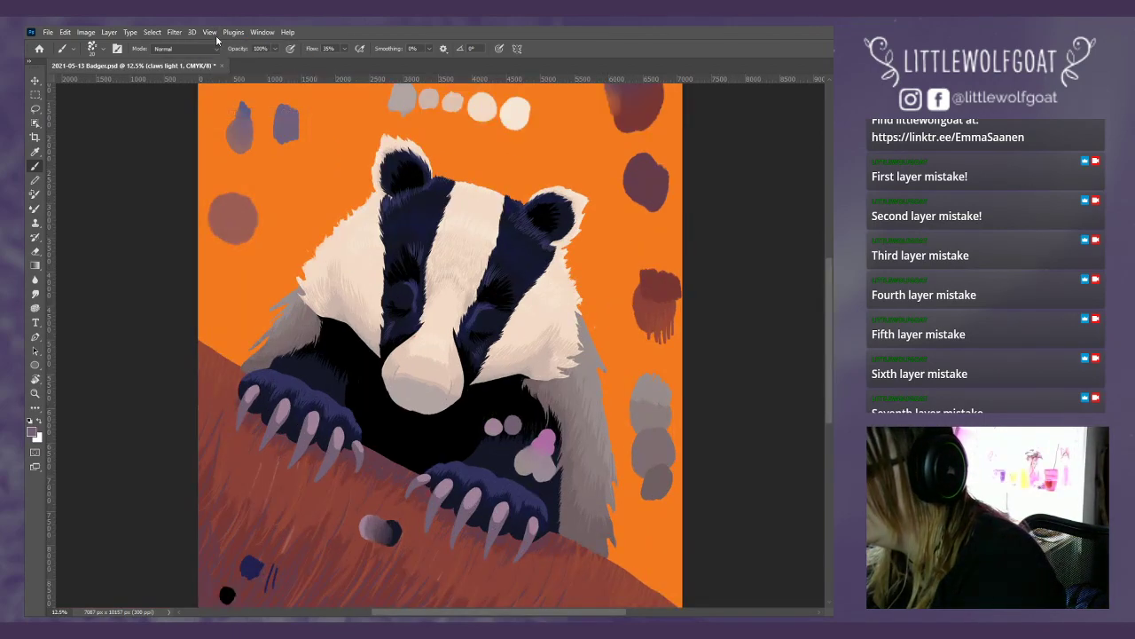
{"action": "left_click", "coordinate": [209, 32]}
{"action": "left_click", "coordinate": [222, 112]}
{"action": "left_click", "coordinate": [210, 32]}
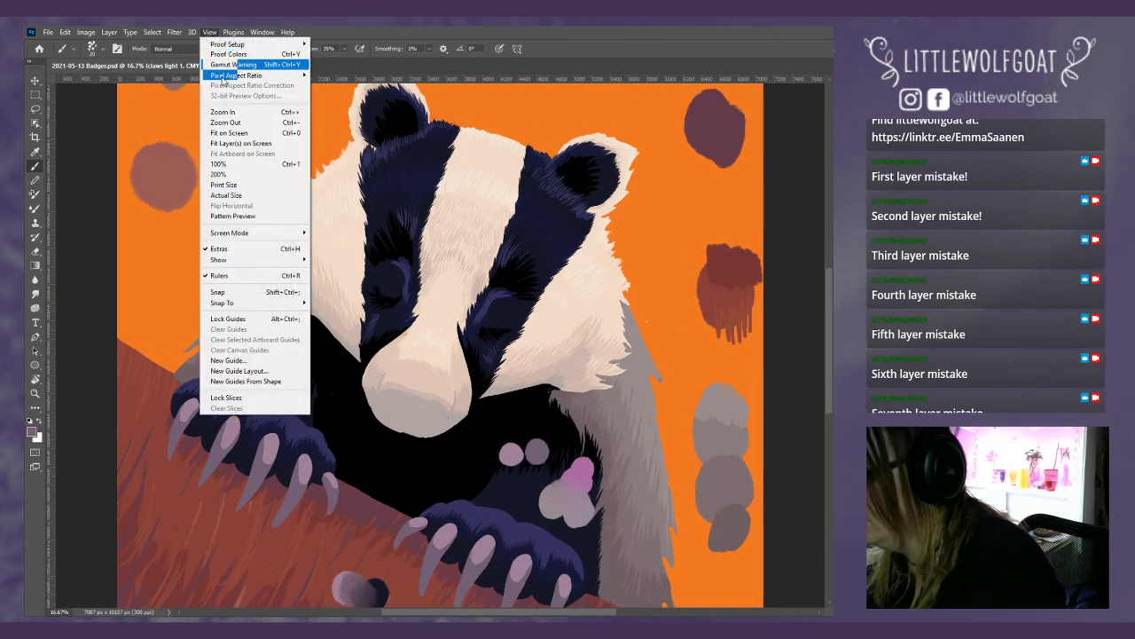
{"action": "left_click", "coordinate": [223, 112]}
{"action": "scroll", "coordinate": [750, 309], "scroll_direction": "down", "scroll_amount": 5}
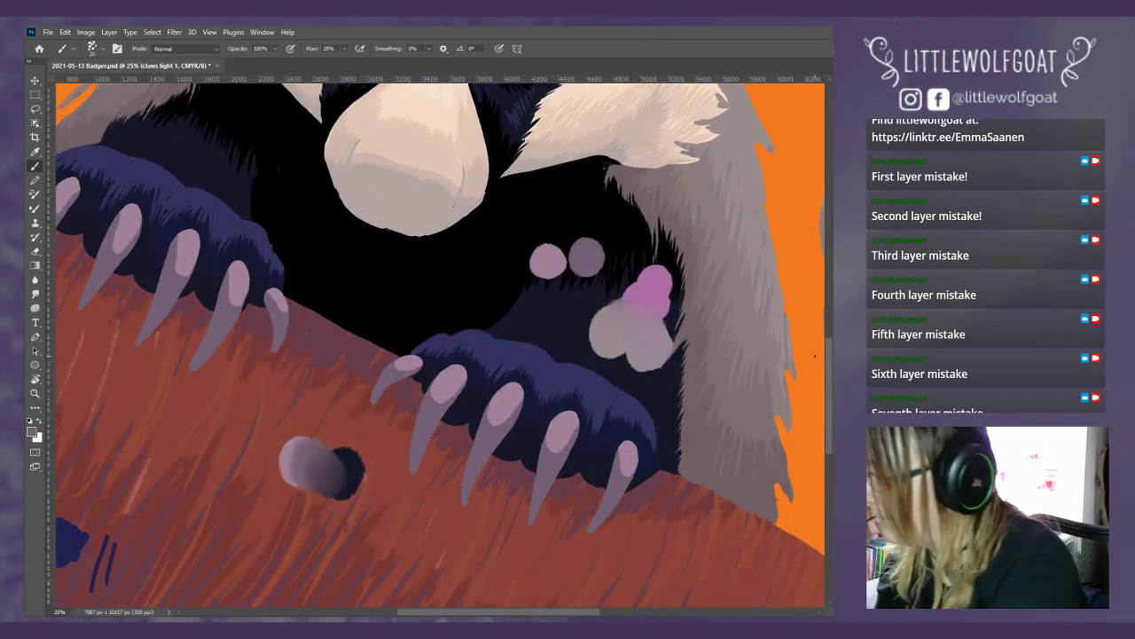
- Sample the lilac claw colour and dab a small swatch on the dark chest fur on the colours layer
{"action": "left_click", "coordinate": [36, 152]}
{"action": "left_click", "coordinate": [459, 372]}
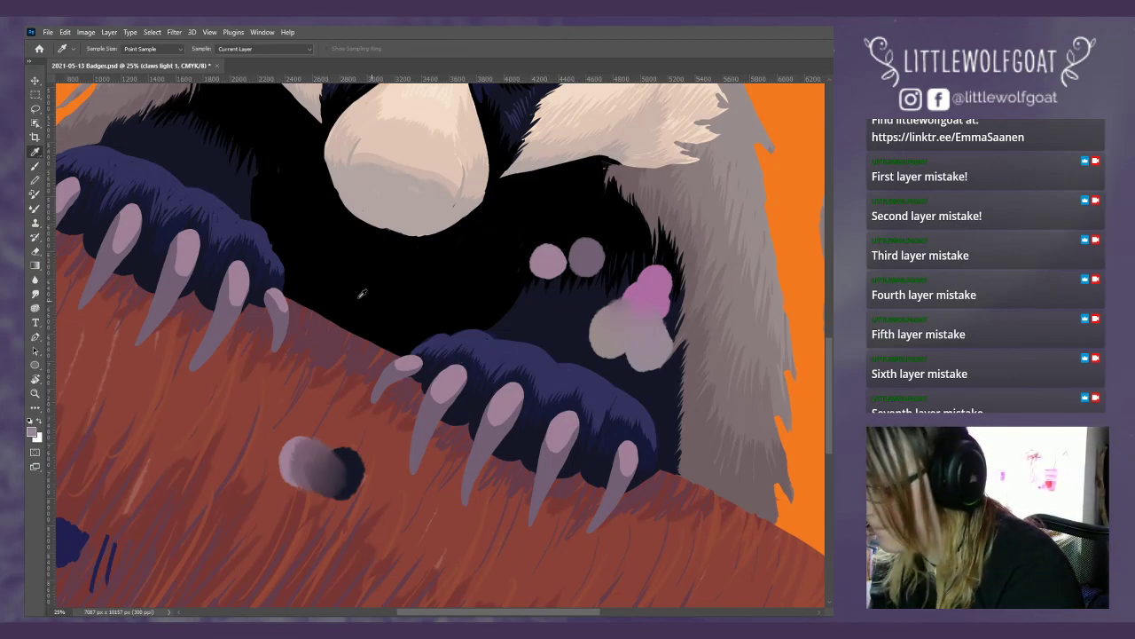
{"action": "left_click", "coordinate": [36, 166]}
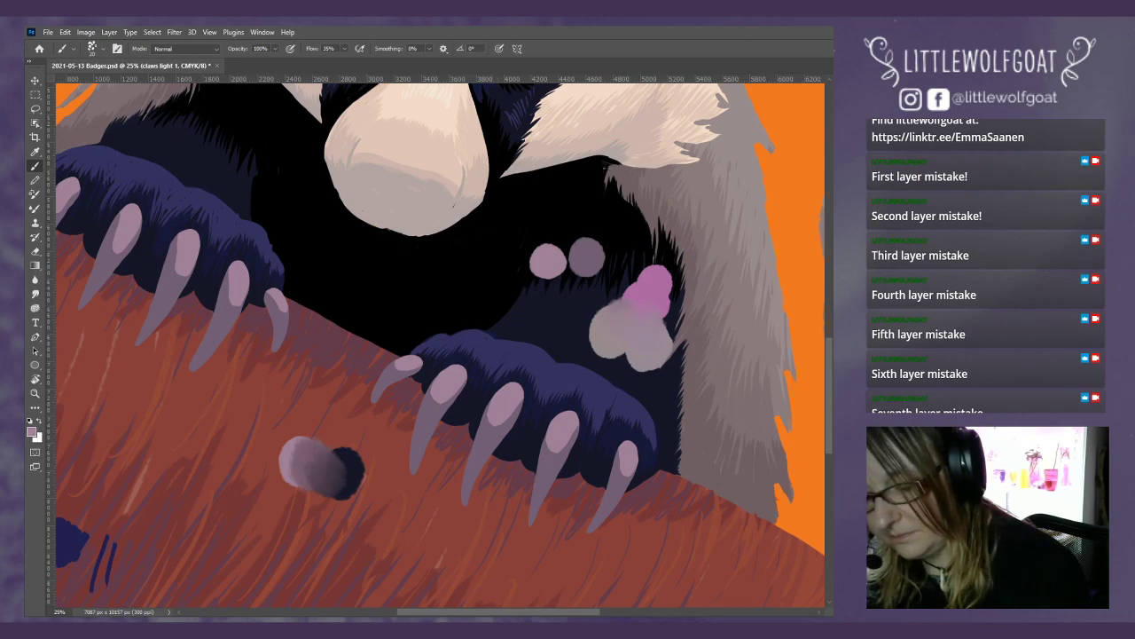
{"action": "key", "text": "alt+bracketleft"}
{"action": "mouse_move", "coordinate": [477, 264]}
{"action": "left_mouse_down"}
{"action": "mouse_move", "coordinate": [475, 279]}
{"action": "mouse_move", "coordinate": [473, 258]}
{"action": "left_mouse_up"}
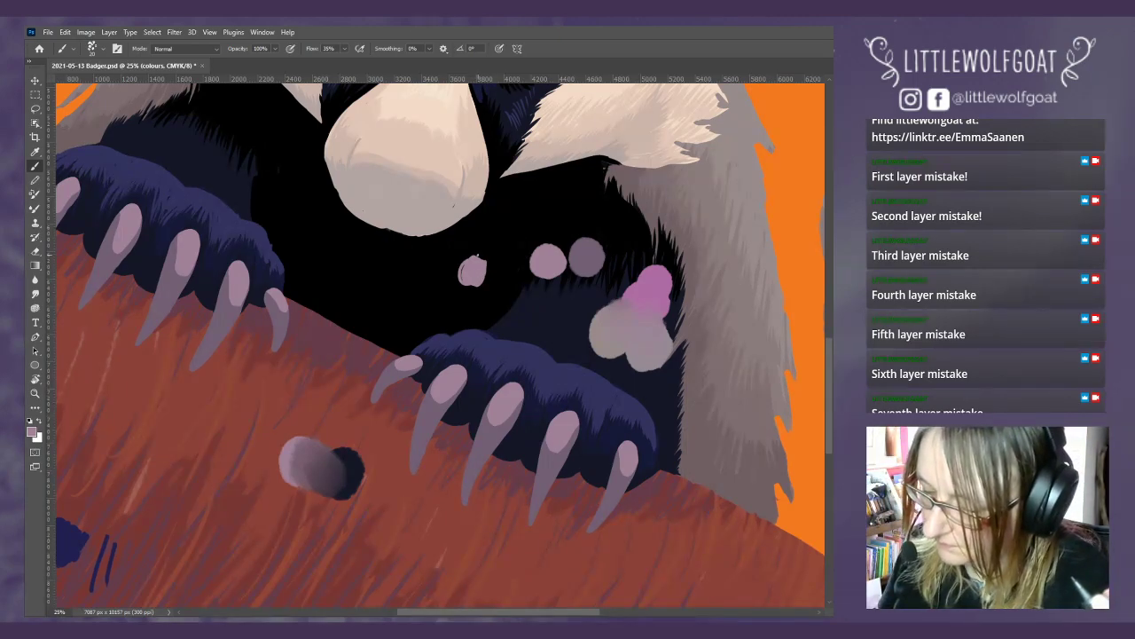
- Sample the dark blue of the paw for painting
{"action": "left_click", "coordinate": [36, 152]}
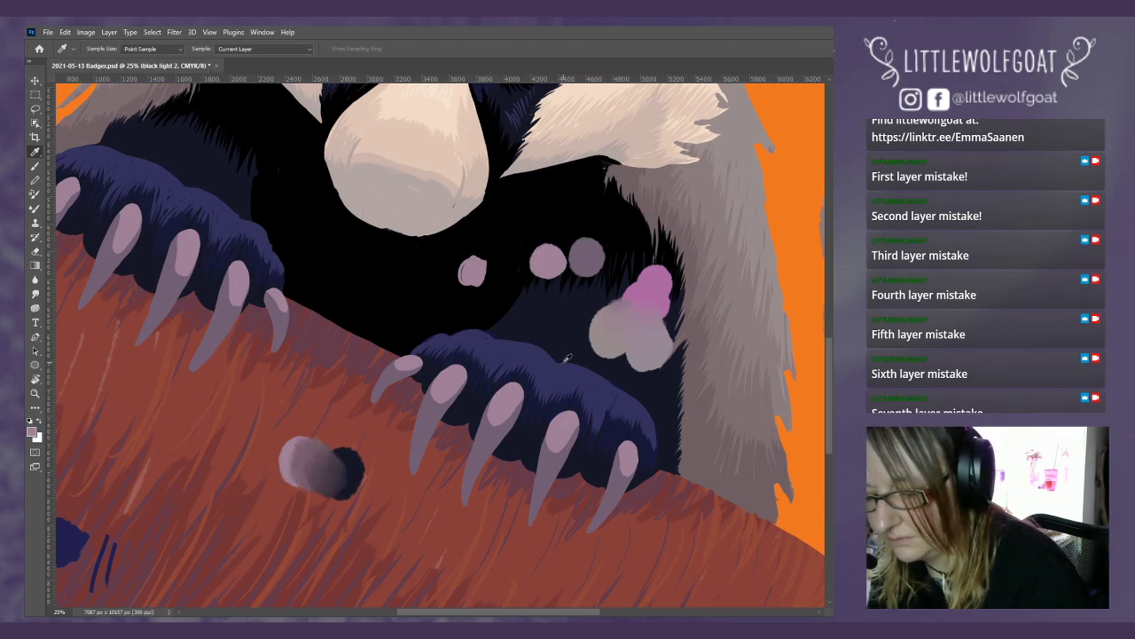
{"action": "left_click", "coordinate": [570, 367]}
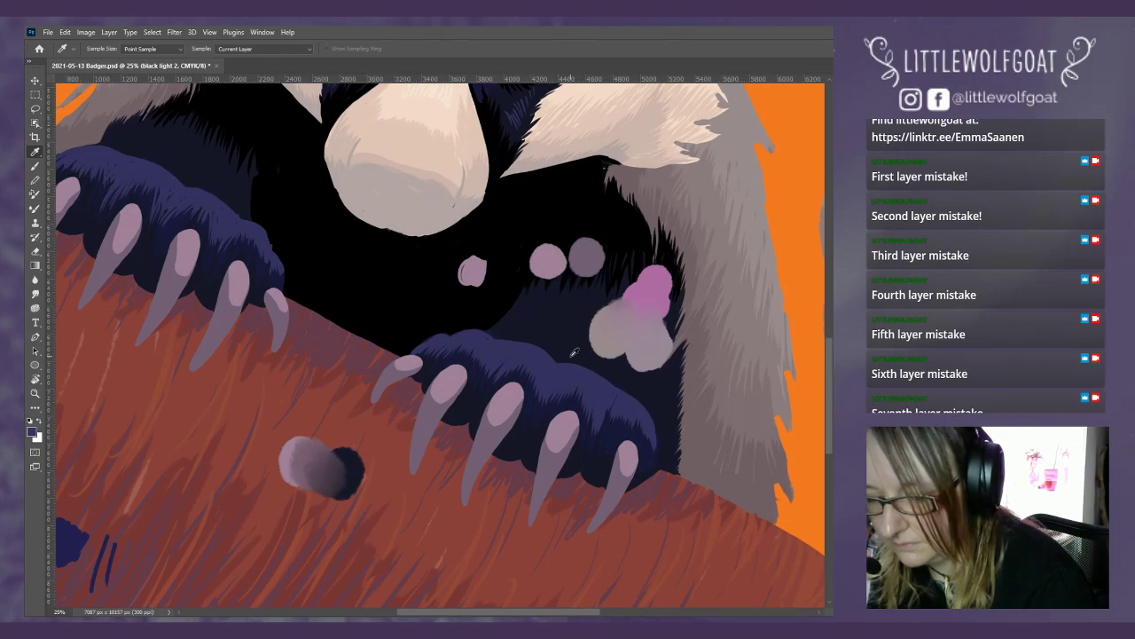
{"action": "left_click_drag", "start_coordinate": [825, 348], "coordinate": [828, 298]}
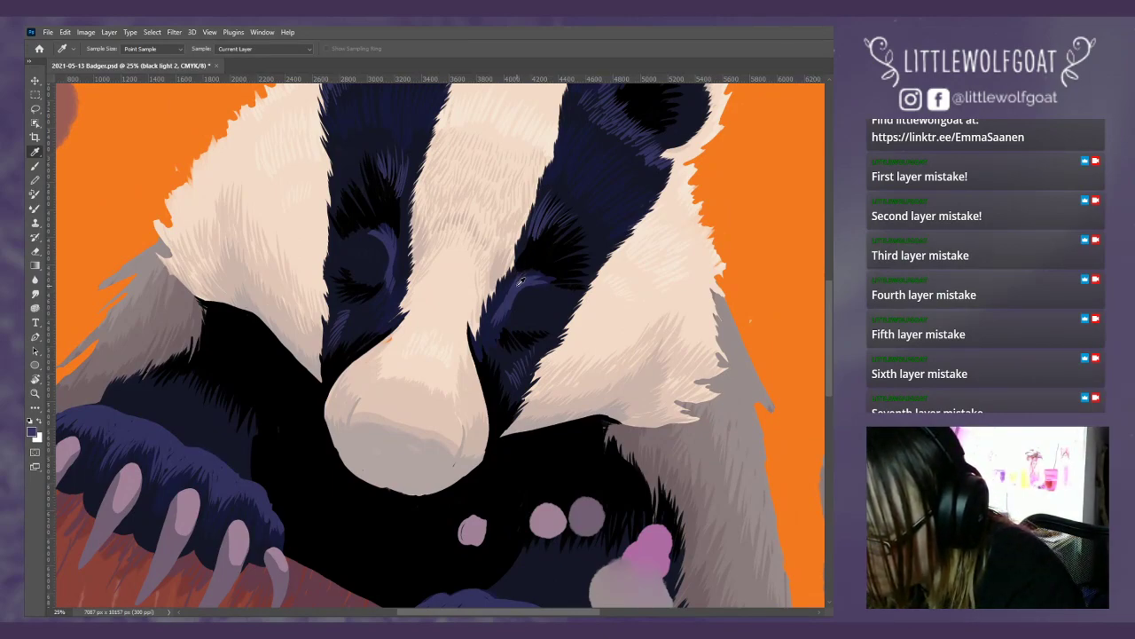
{"action": "left_click_drag", "start_coordinate": [829, 345], "coordinate": [831, 397]}
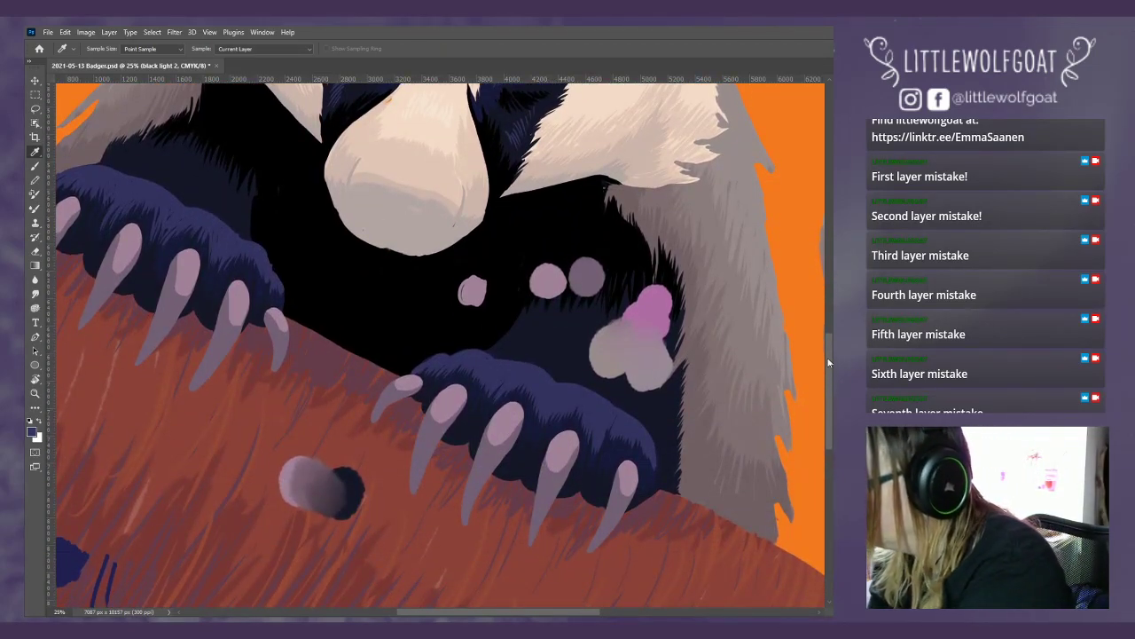
{"action": "left_click", "coordinate": [35, 167]}
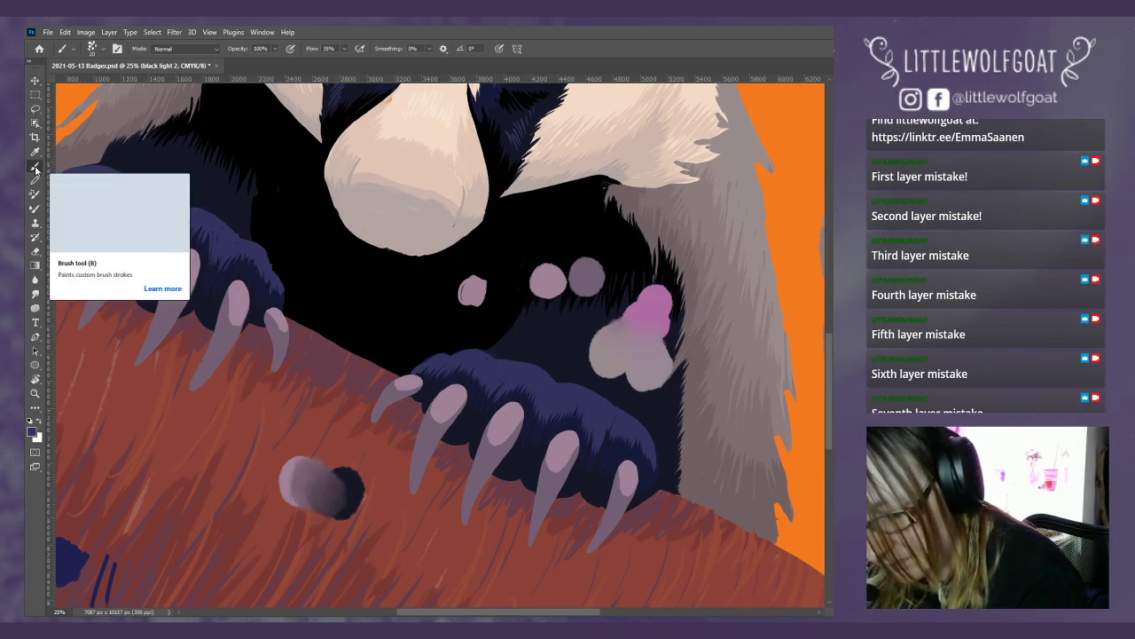
- Paint dark blue over the small pink blob and smudge the two colours together
{"action": "left_click", "coordinate": [490, 291], "text": "ctrl"}
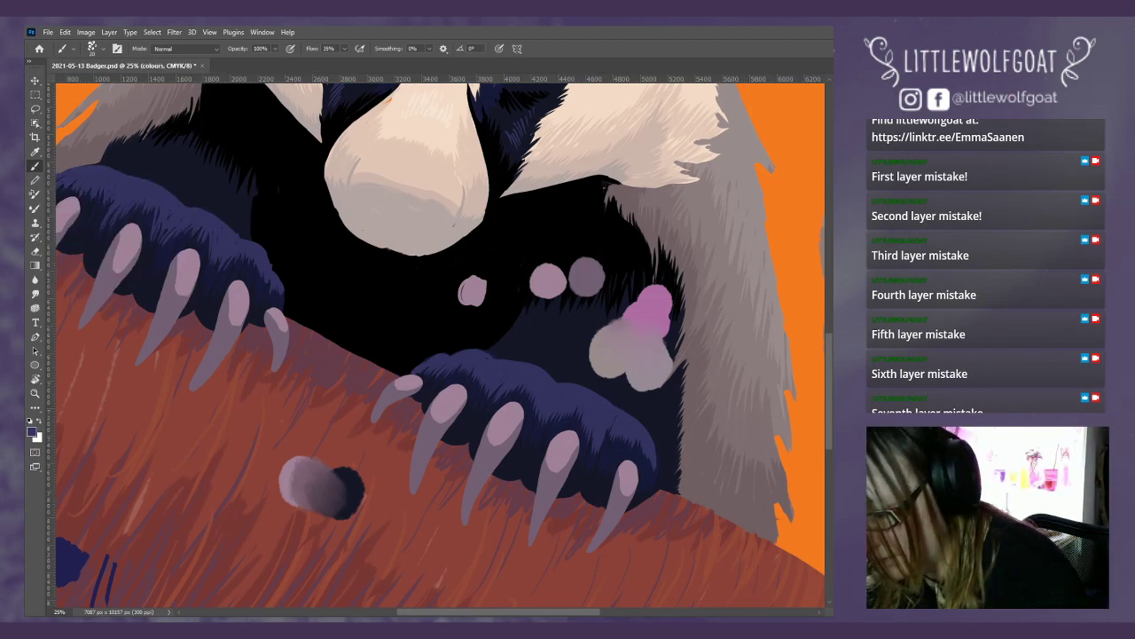
{"action": "mouse_move", "coordinate": [490, 291]}
{"action": "left_mouse_down"}
{"action": "mouse_move", "coordinate": [486, 309]}
{"action": "mouse_move", "coordinate": [489, 296]}
{"action": "left_mouse_up"}
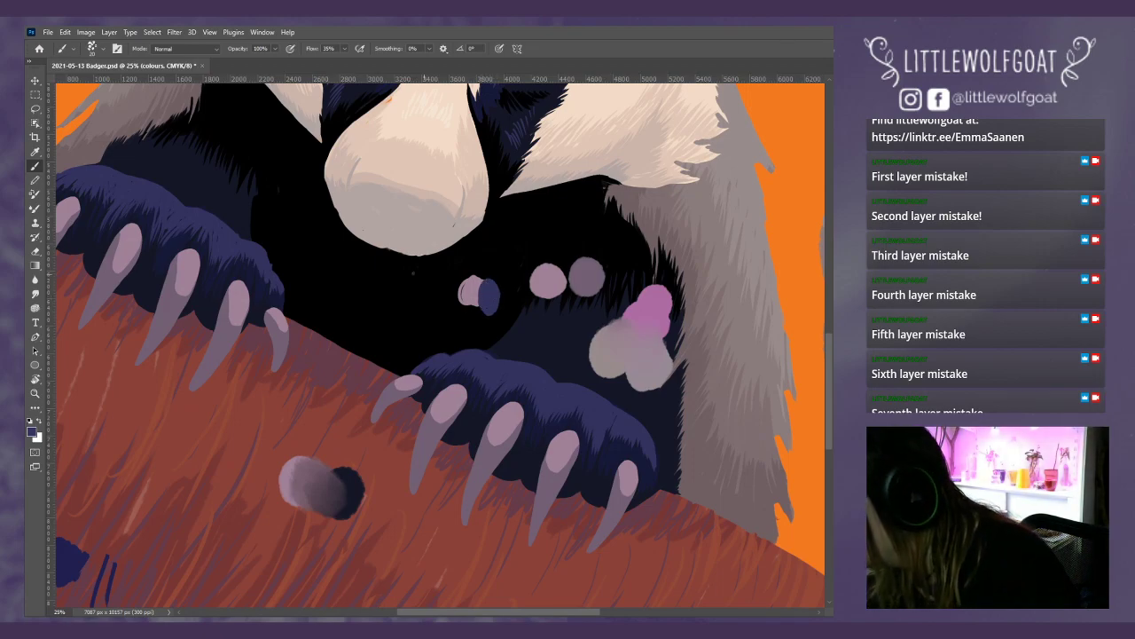
{"action": "right_click", "coordinate": [35, 294]}
{"action": "left_click", "coordinate": [88, 370]}
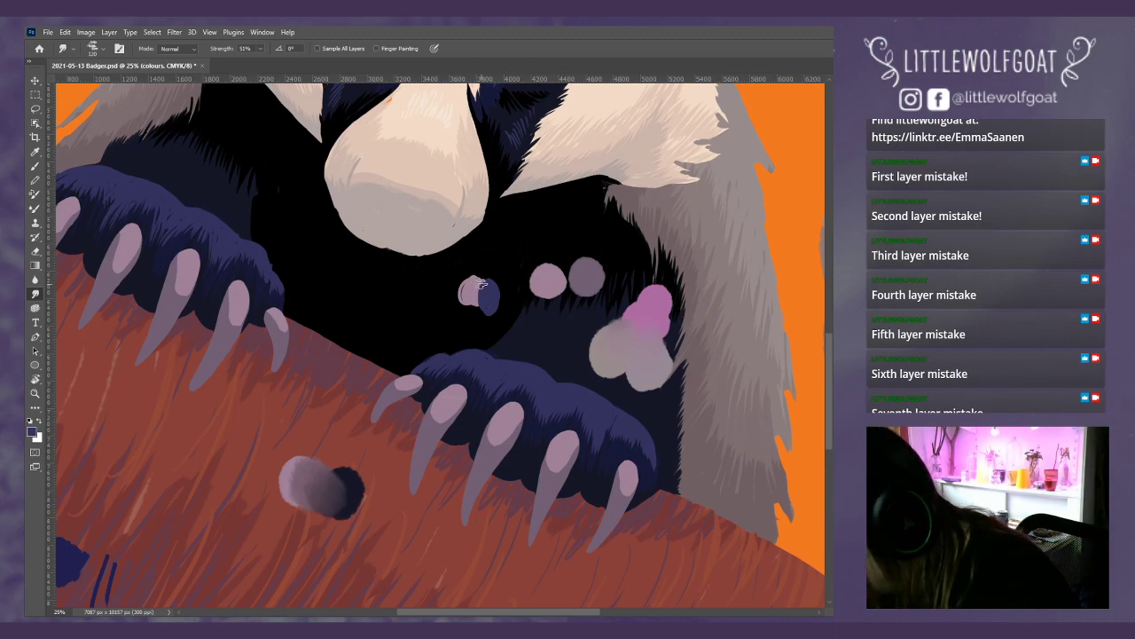
{"action": "mouse_move", "coordinate": [479, 286]}
{"action": "left_mouse_down"}
{"action": "mouse_move", "coordinate": [483, 298]}
{"action": "mouse_move", "coordinate": [470, 304]}
{"action": "mouse_move", "coordinate": [479, 309]}
{"action": "mouse_move", "coordinate": [488, 291]}
{"action": "mouse_move", "coordinate": [488, 310]}
{"action": "mouse_move", "coordinate": [470, 283]}
{"action": "mouse_move", "coordinate": [481, 298]}
{"action": "mouse_move", "coordinate": [480, 281]}
{"action": "left_mouse_up"}
- Undo the blue stroke on the grey dot
{"action": "left_click", "coordinate": [35, 166]}
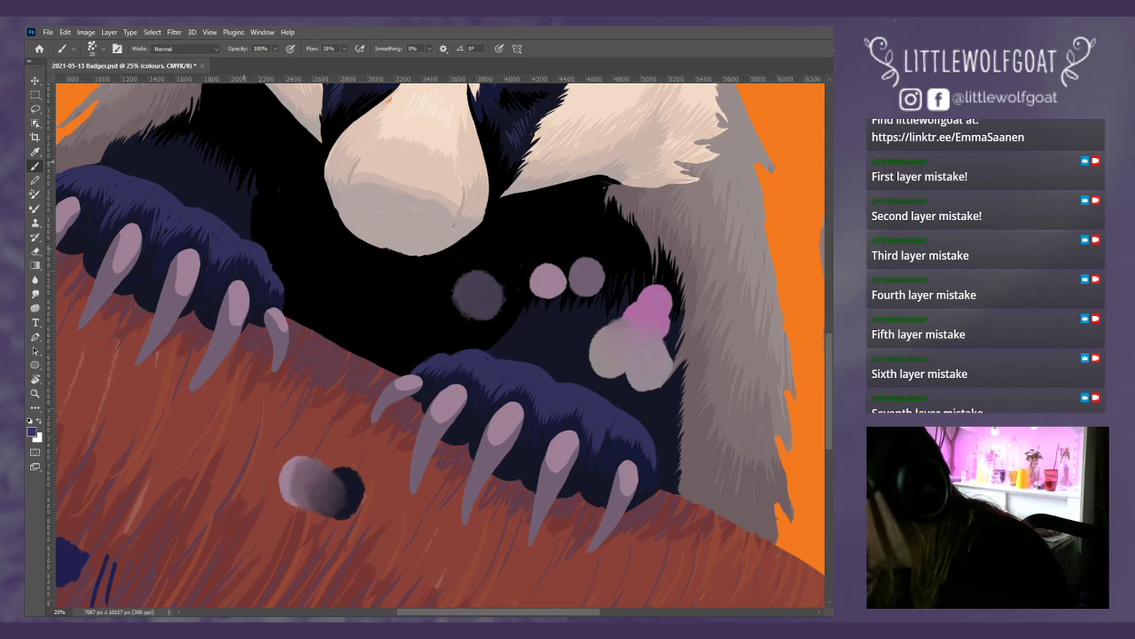
{"action": "left_click", "coordinate": [36, 151]}
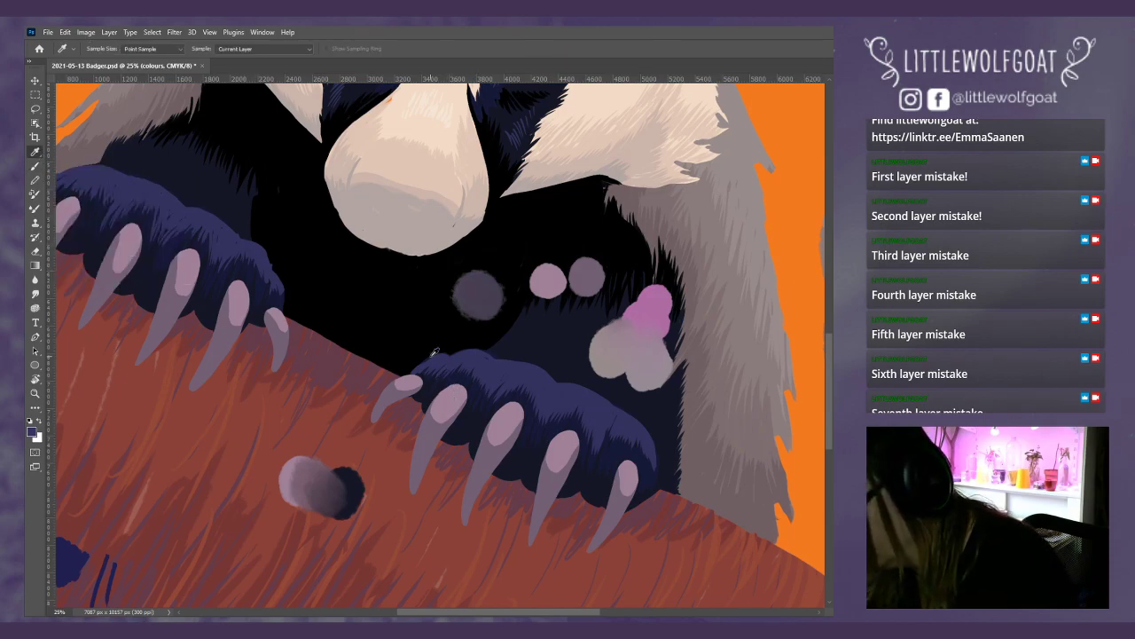
{"action": "left_click", "coordinate": [35, 166]}
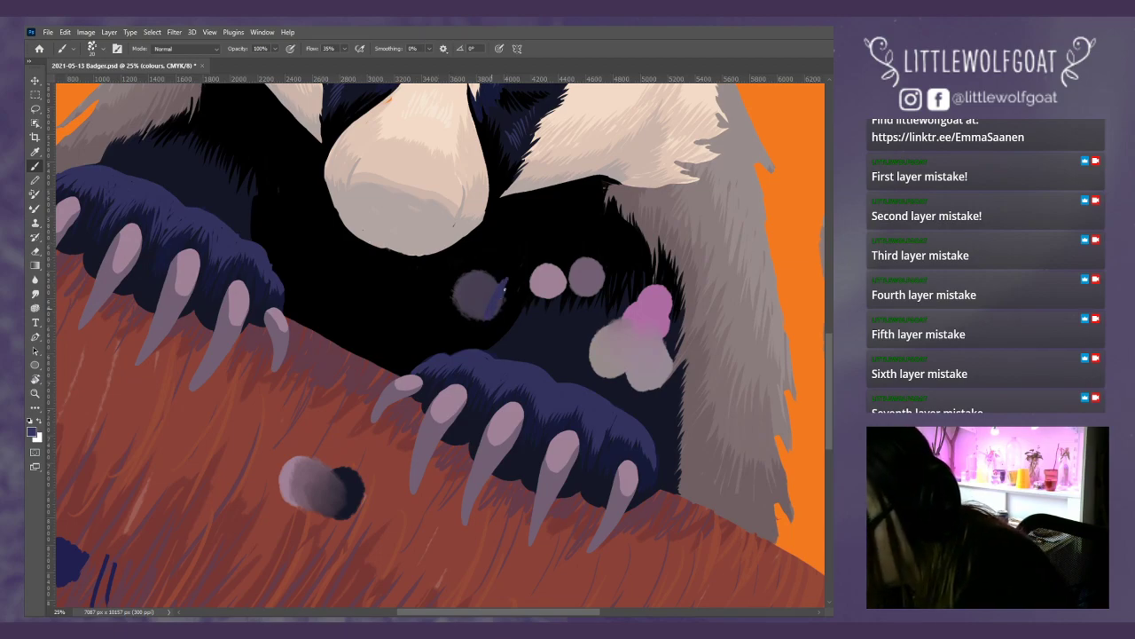
{"action": "left_click", "coordinate": [65, 32]}
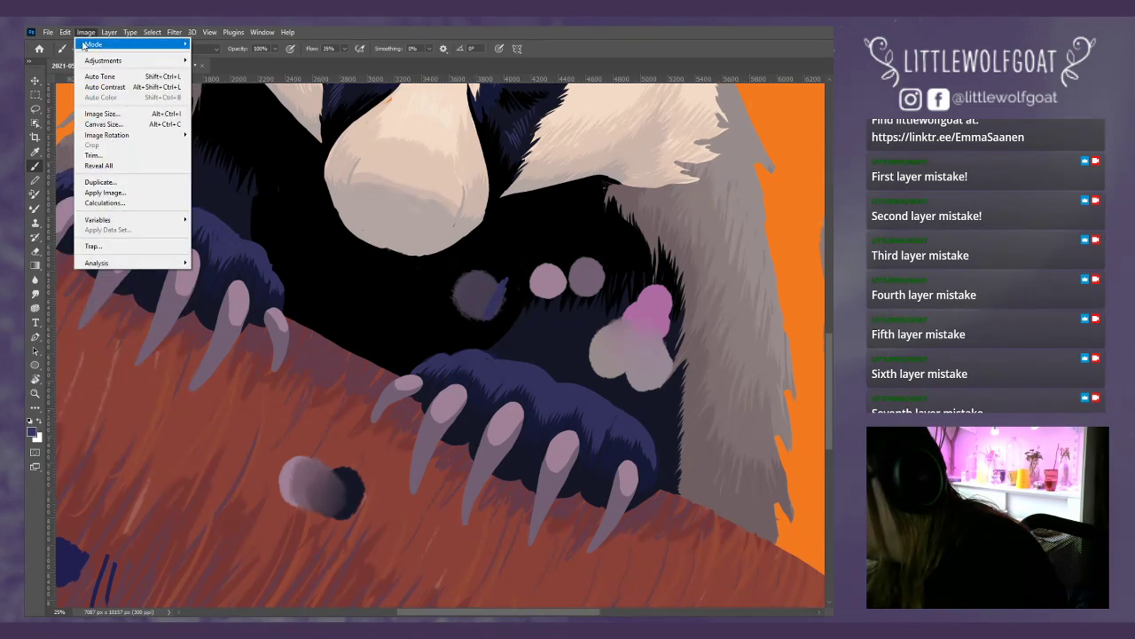
{"action": "left_click", "coordinate": [75, 45]}
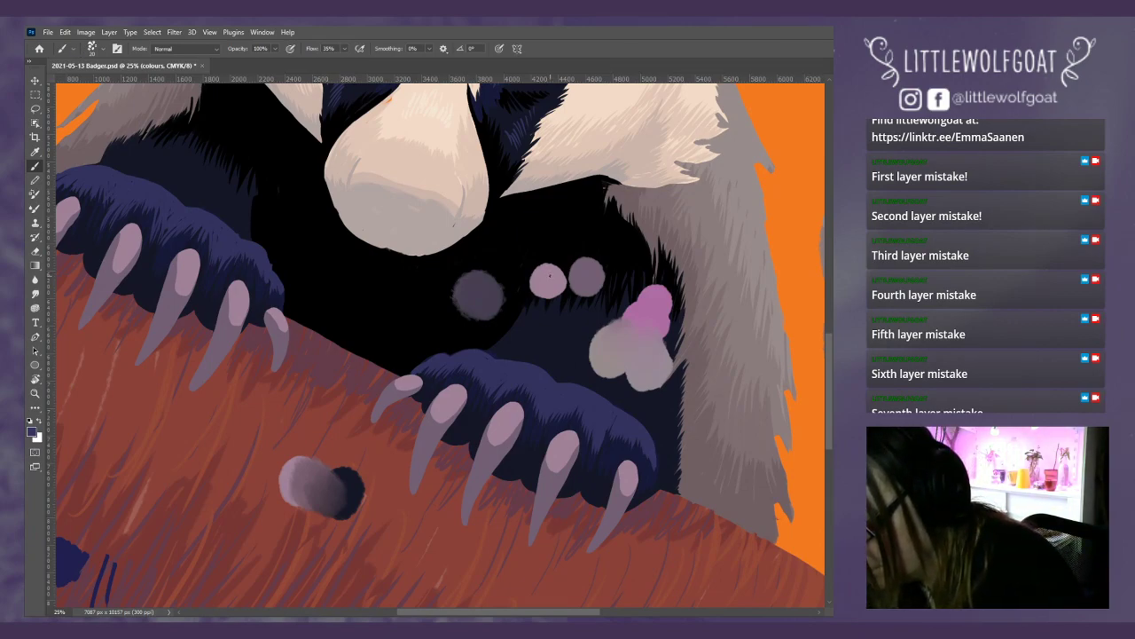
- Sample the light grey, hatch pale pink strokes over the grey dot, and choose a Smudge brush preset
{"action": "key", "text": "i"}
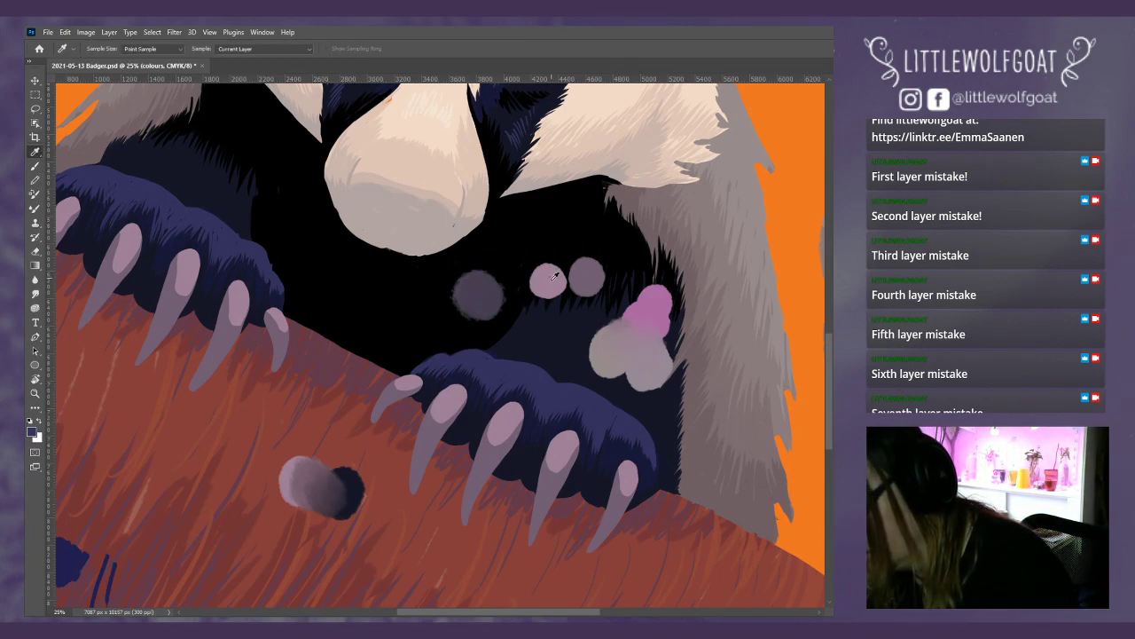
{"action": "left_click", "coordinate": [550, 276]}
{"action": "left_click", "coordinate": [37, 167]}
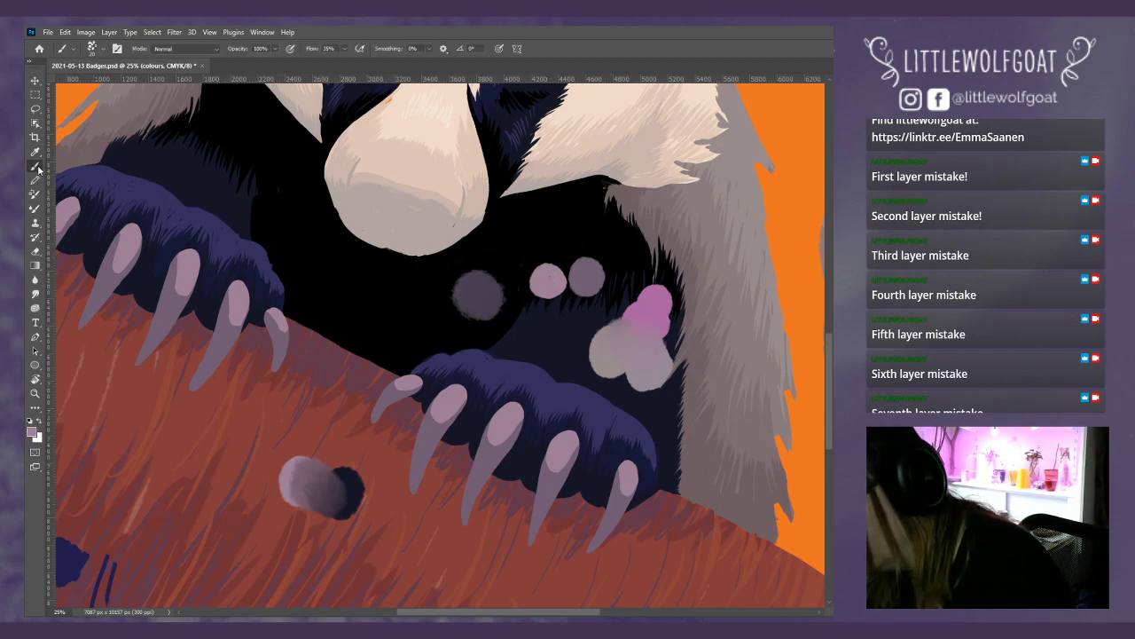
{"action": "mouse_move", "coordinate": [486, 288]}
{"action": "left_mouse_down"}
{"action": "mouse_move", "coordinate": [506, 306]}
{"action": "mouse_move", "coordinate": [511, 282]}
{"action": "mouse_move", "coordinate": [495, 306]}
{"action": "mouse_move", "coordinate": [486, 295]}
{"action": "left_mouse_up"}
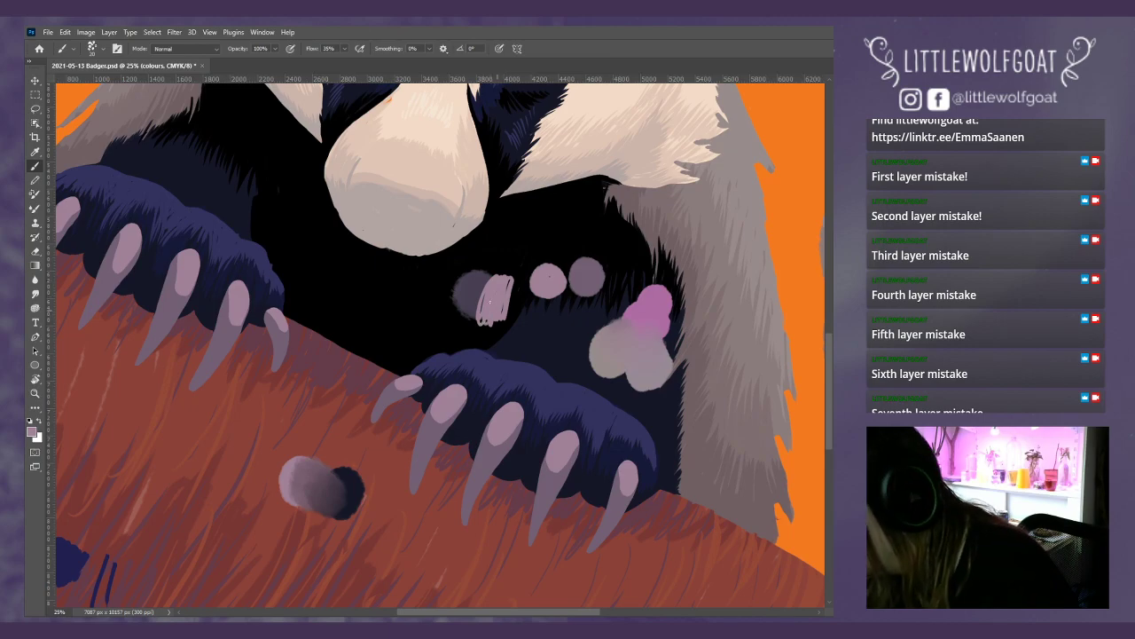
{"action": "left_click", "coordinate": [35, 280]}
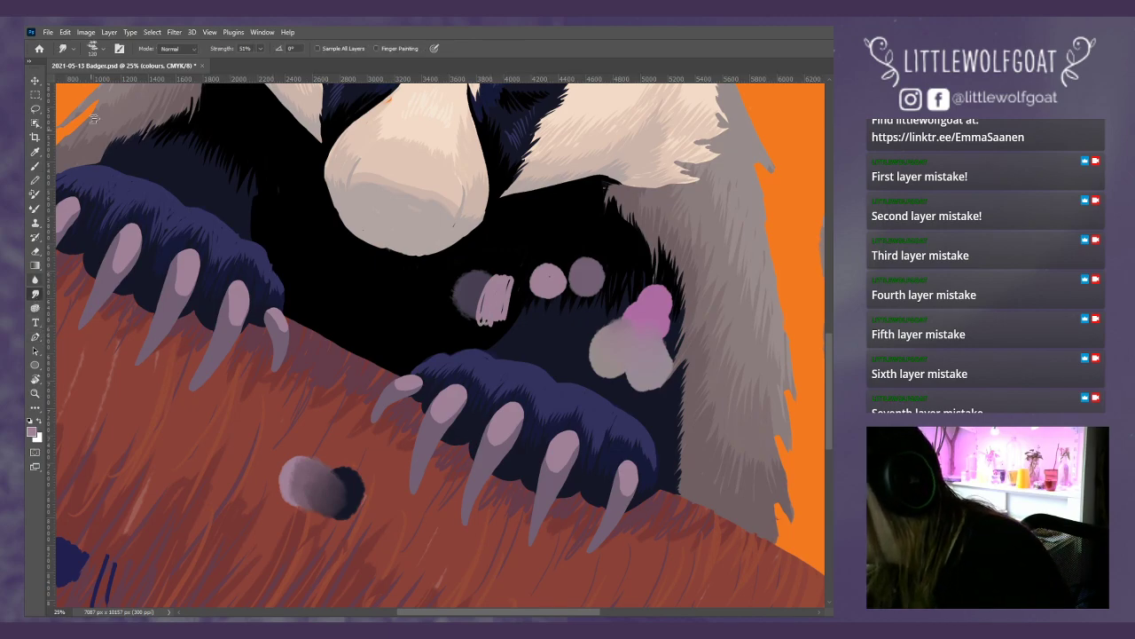
{"action": "left_click", "coordinate": [97, 52]}
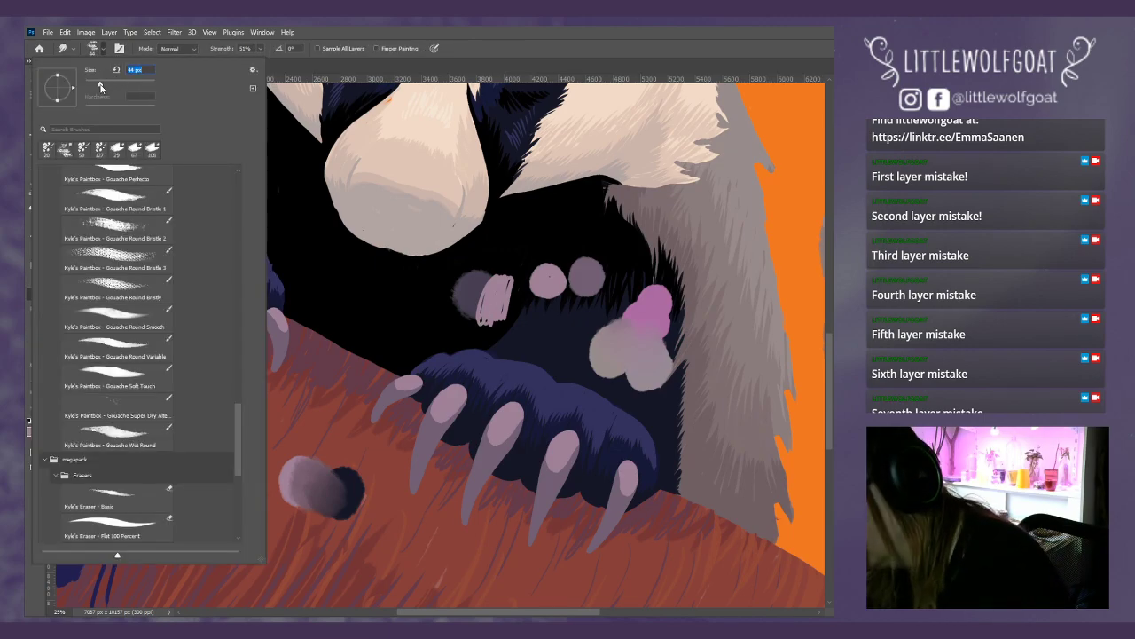
{"action": "left_click", "coordinate": [473, 307]}
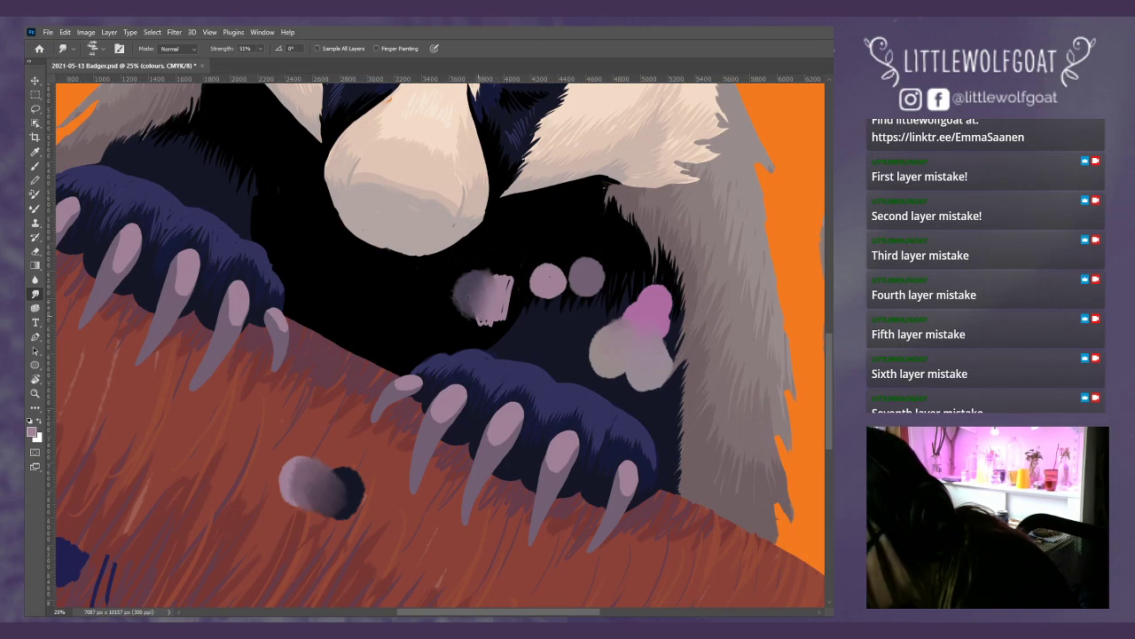
- Paint a small grey dot on the chest, hatch pale strokes over the test dots, and highlight the middle claw
{"action": "key", "text": "i"}
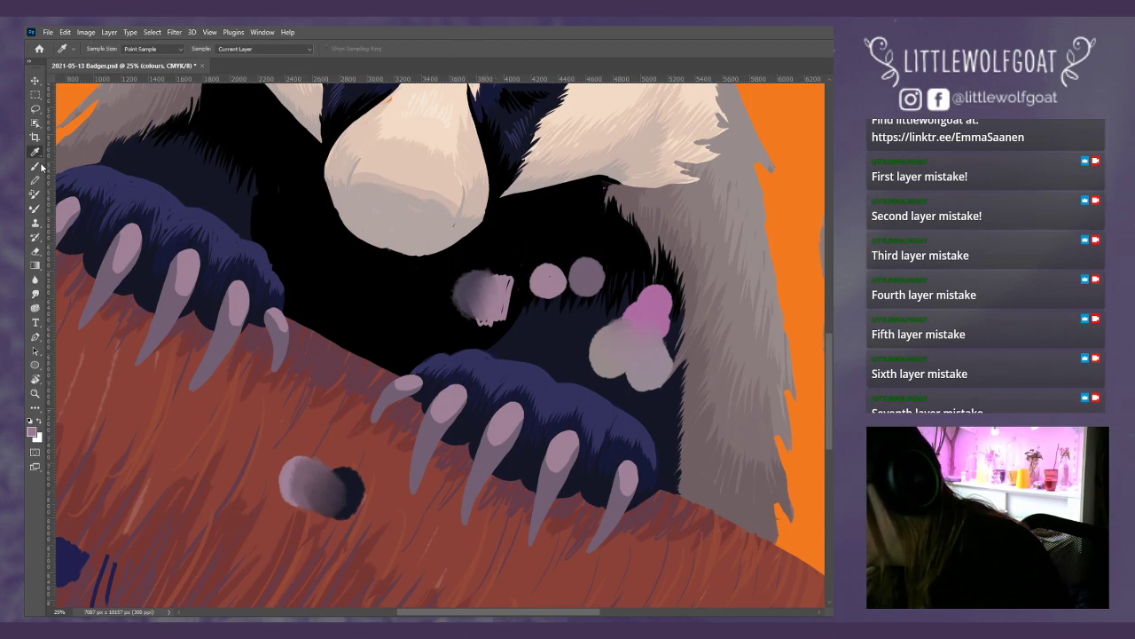
{"action": "left_click", "coordinate": [36, 167]}
{"action": "left_click_drag", "start_coordinate": [525, 322], "coordinate": [519, 328]}
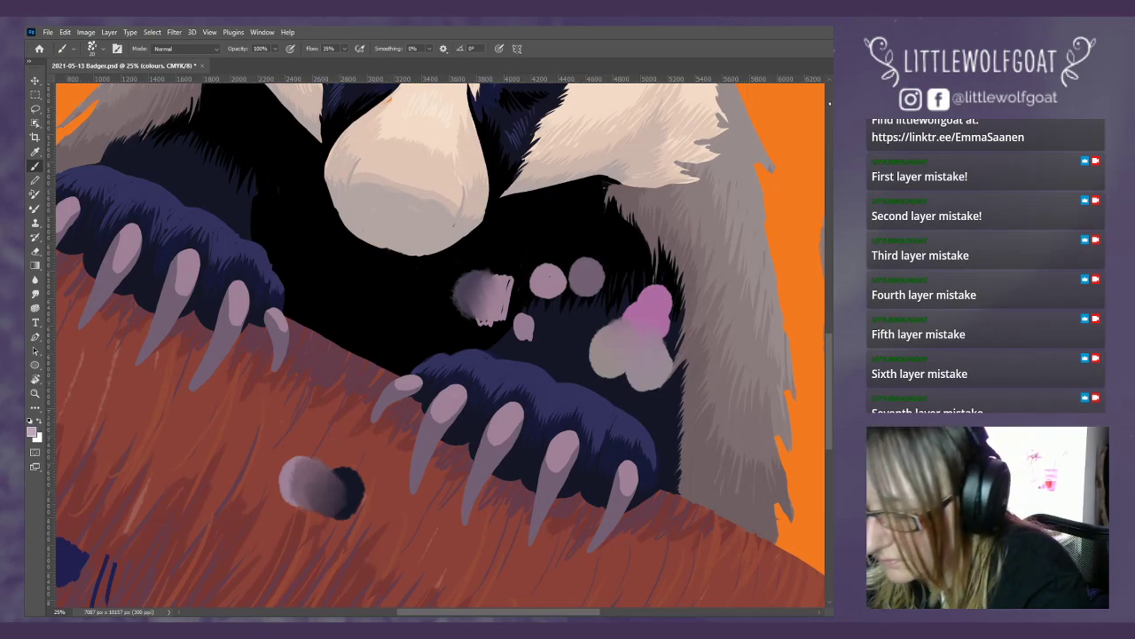
{"action": "left_click_drag", "start_coordinate": [513, 250], "coordinate": [541, 271]}
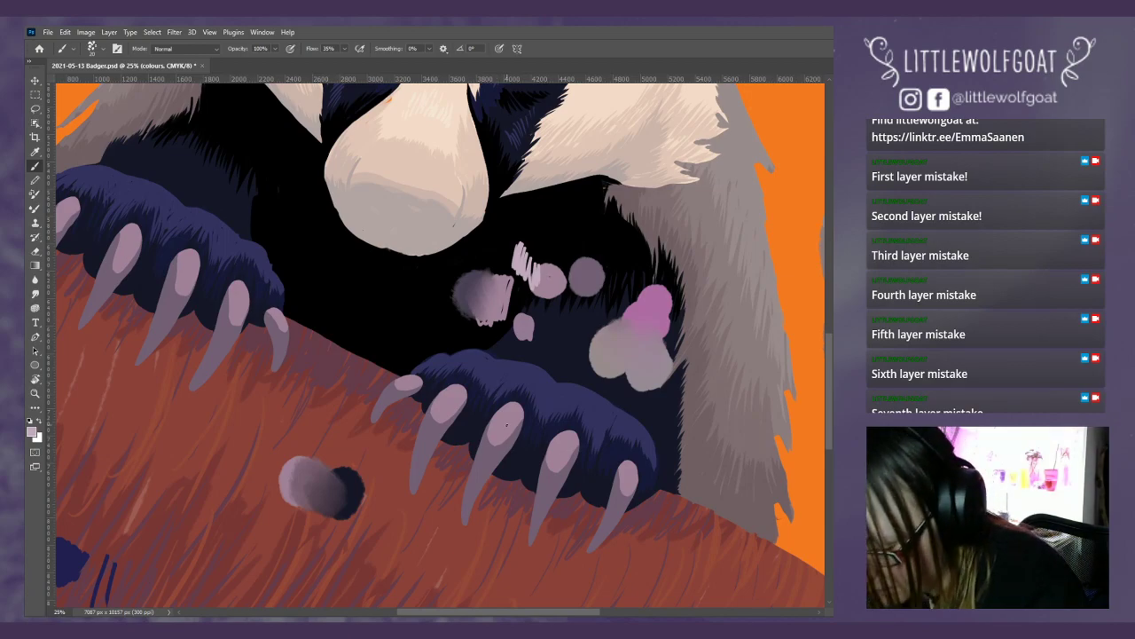
{"action": "left_click_drag", "start_coordinate": [514, 410], "coordinate": [473, 471]}
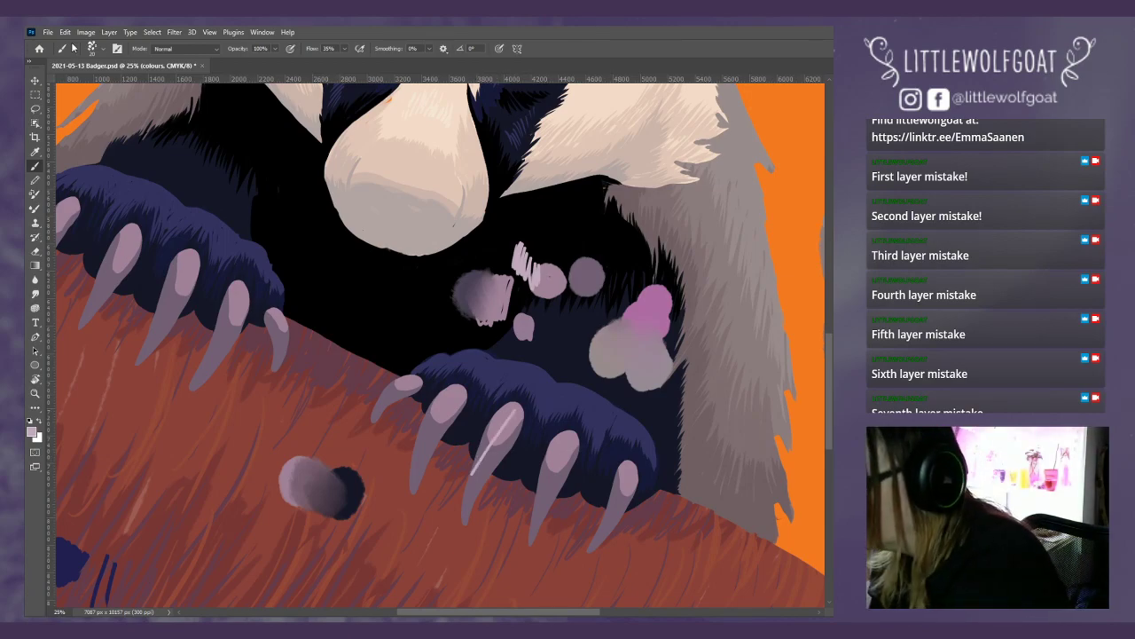
{"action": "left_click", "coordinate": [65, 32]}
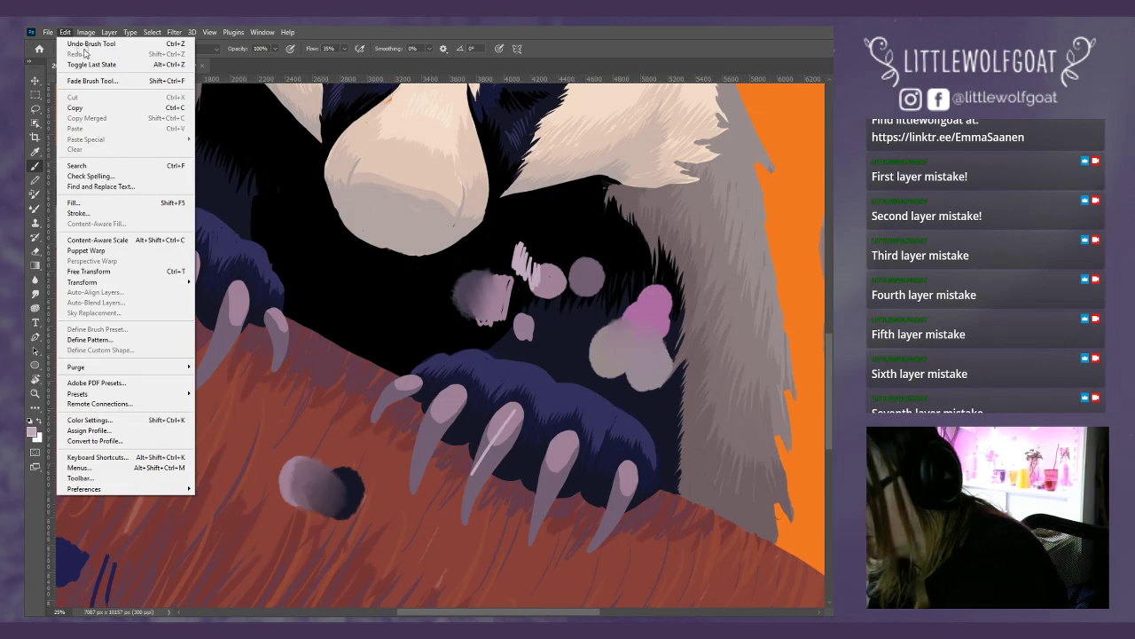
- Undo the pale highlight on the middle claw and move painting to the claws light 1 layer
{"action": "left_click", "coordinate": [89, 44]}
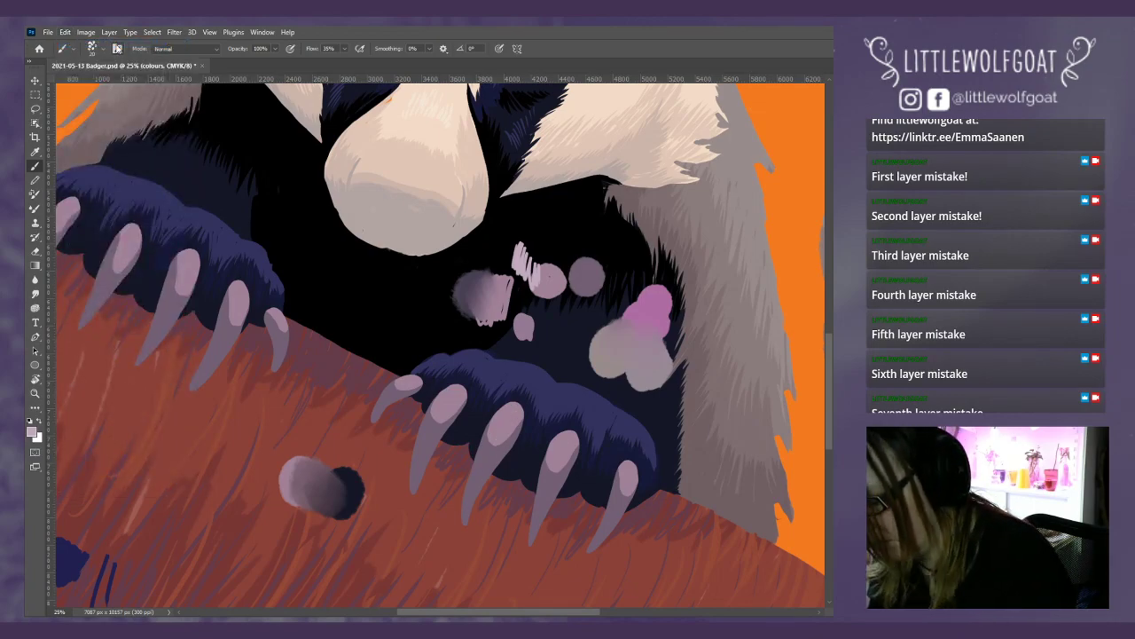
{"action": "key", "text": "alt+bracketright"}
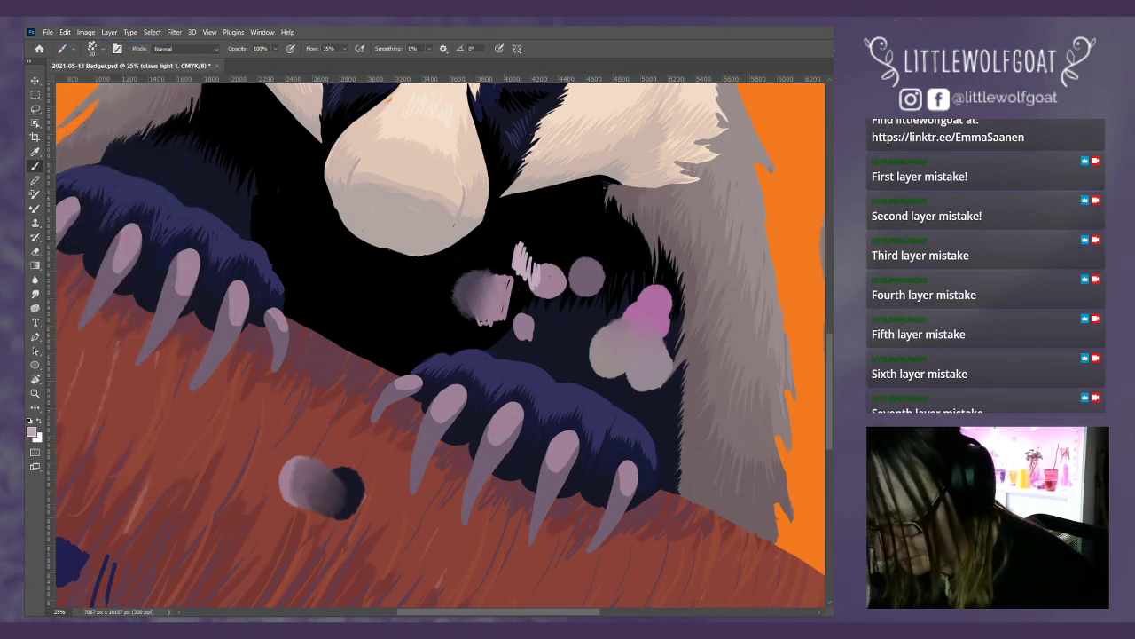
{"action": "left_click_drag", "start_coordinate": [537, 614], "coordinate": [458, 614]}
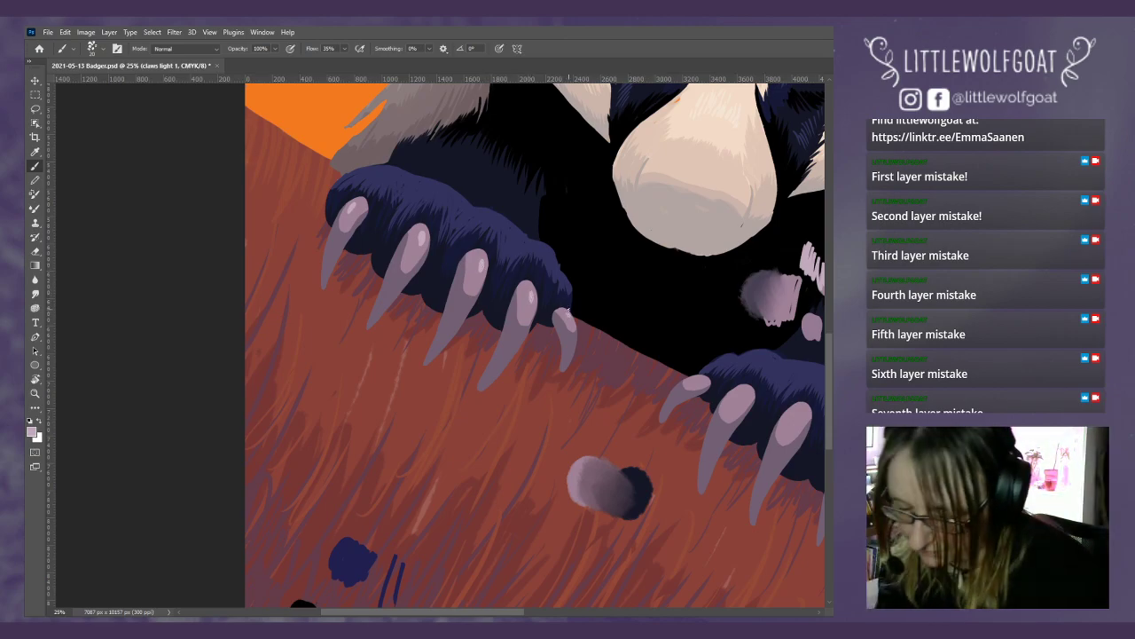
{"action": "scroll", "coordinate": [684, 225], "scroll_direction": "right", "scroll_amount": 3}
{"action": "scroll", "coordinate": [684, 226], "scroll_direction": "right", "scroll_amount": 6}
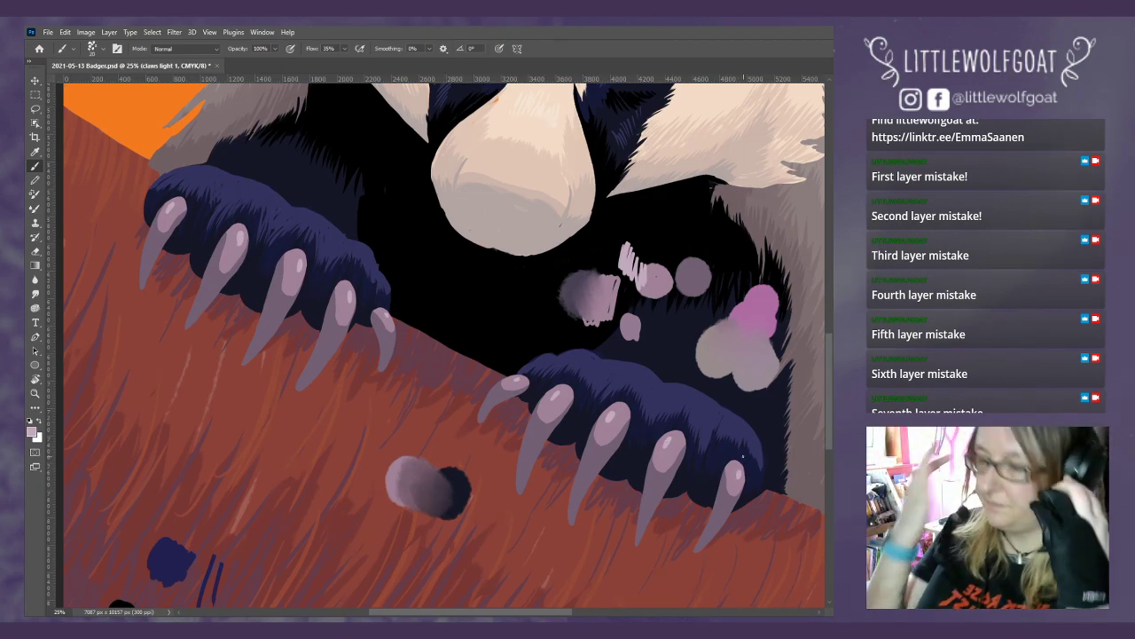
{"action": "left_click", "coordinate": [210, 33]}
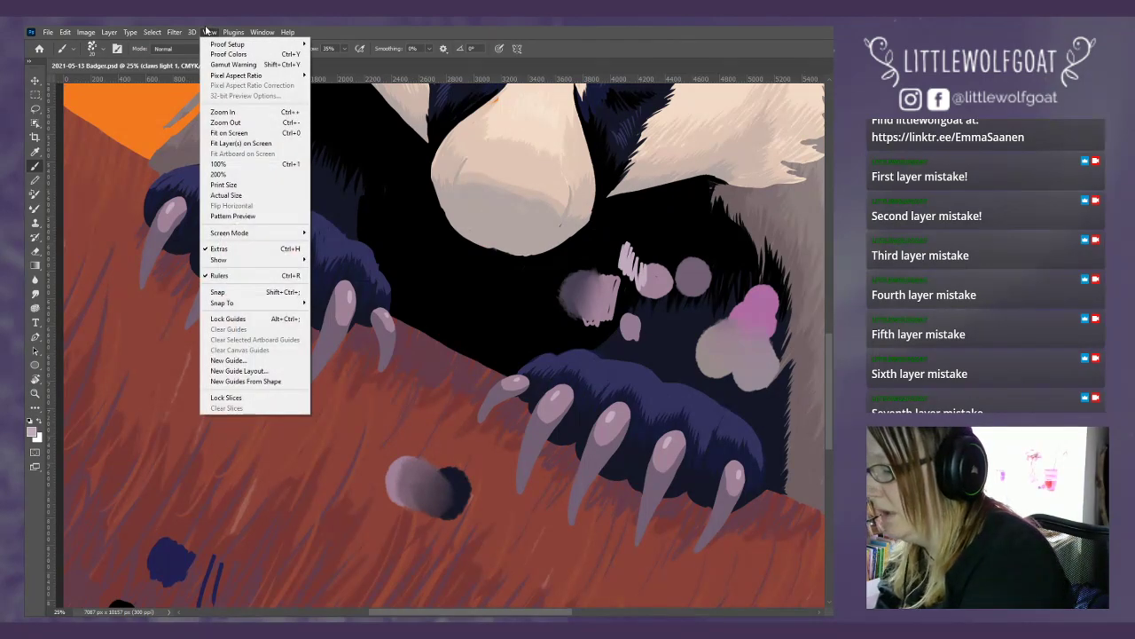
- Fit the whole painting on screen and briefly toggle the line-art version to compare
{"action": "left_click", "coordinate": [239, 133]}
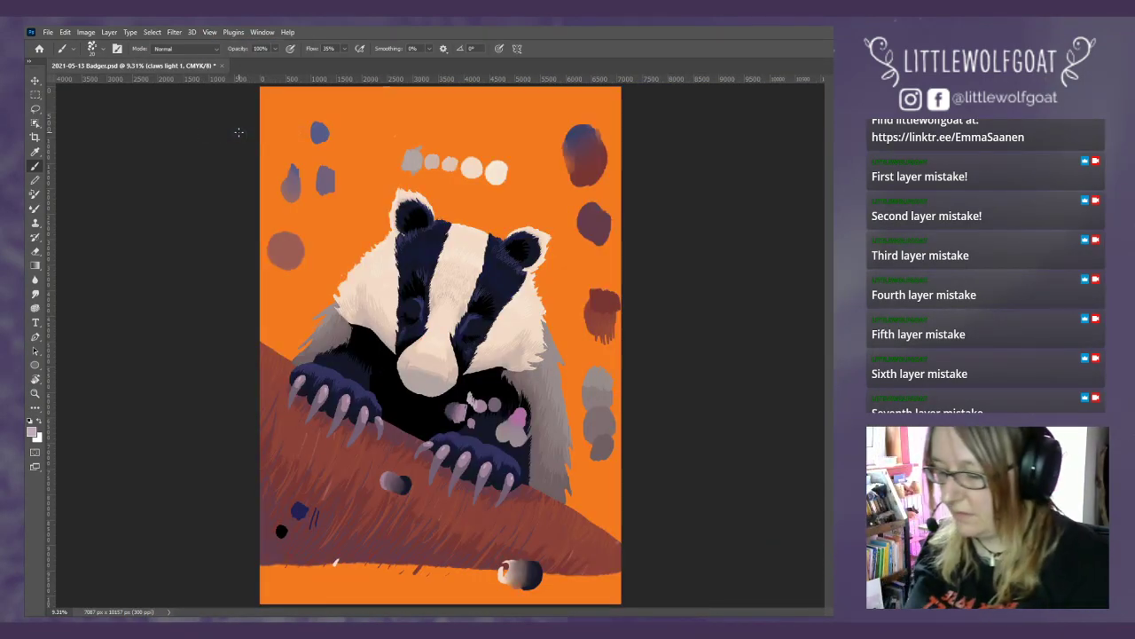
{"action": "key", "text": "ctrl+comma"}
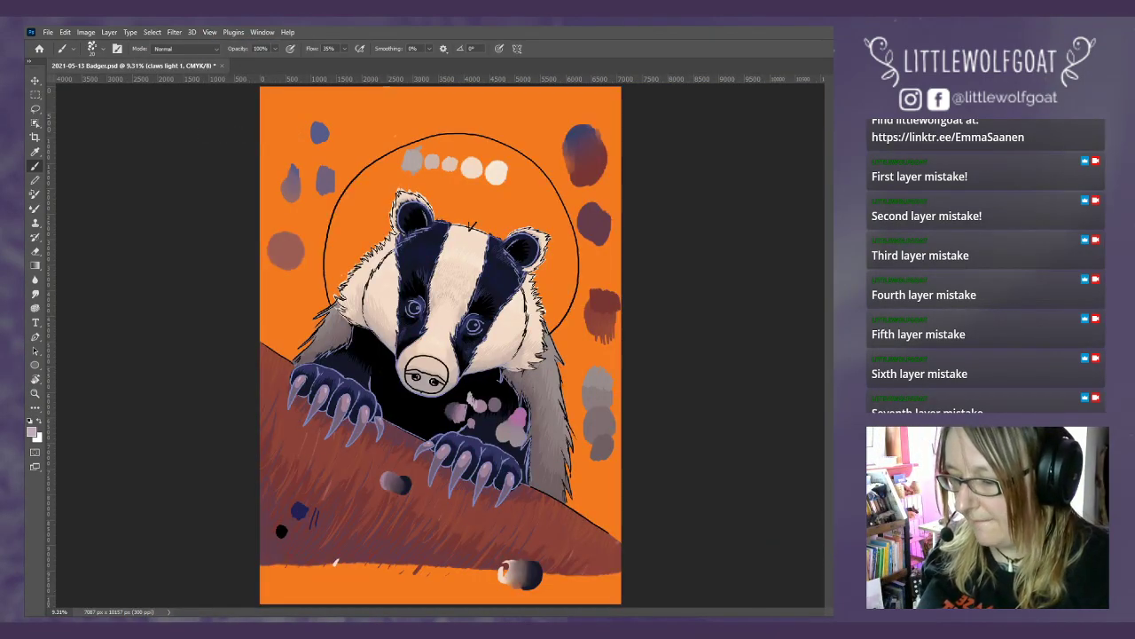
{"action": "key", "text": "ctrl+comma"}
{"action": "key", "text": "ctrl+comma"}
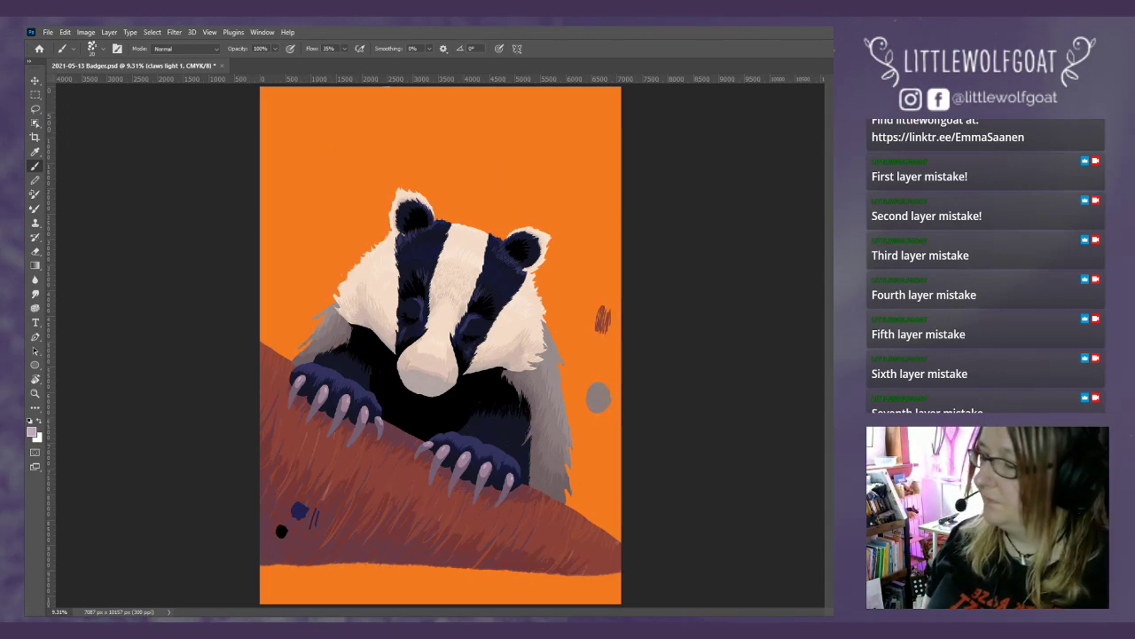
- Save the painting after dismissing the cloud prompt, then bring up the Firefox badger reference
{"action": "left_click", "coordinate": [49, 32]}
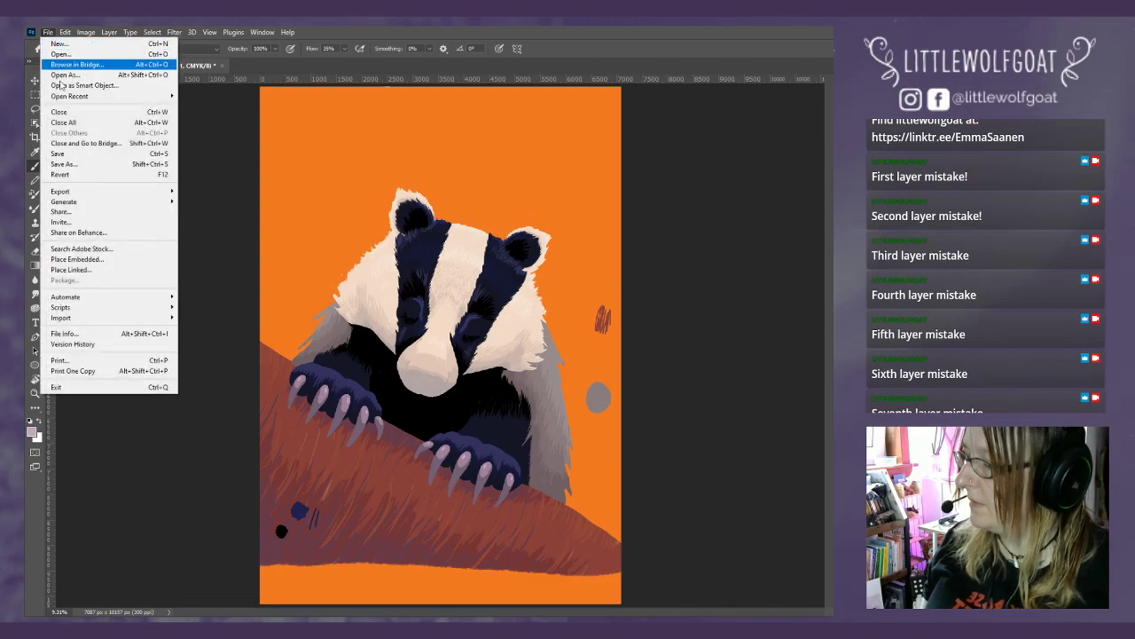
{"action": "left_click", "coordinate": [107, 164]}
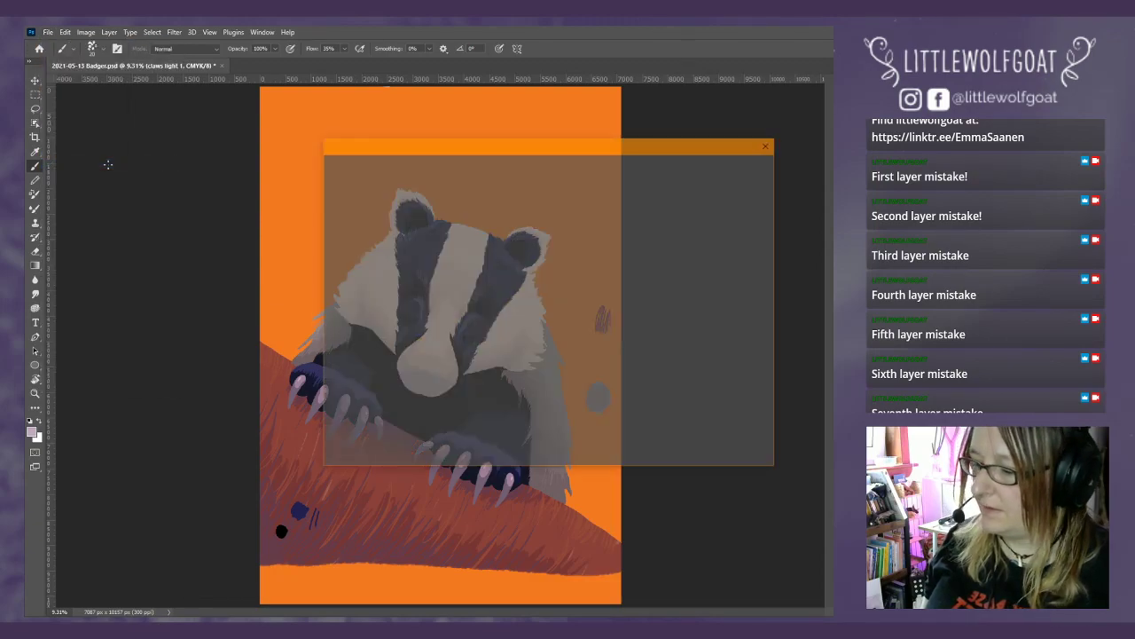
{"action": "left_click", "coordinate": [768, 147]}
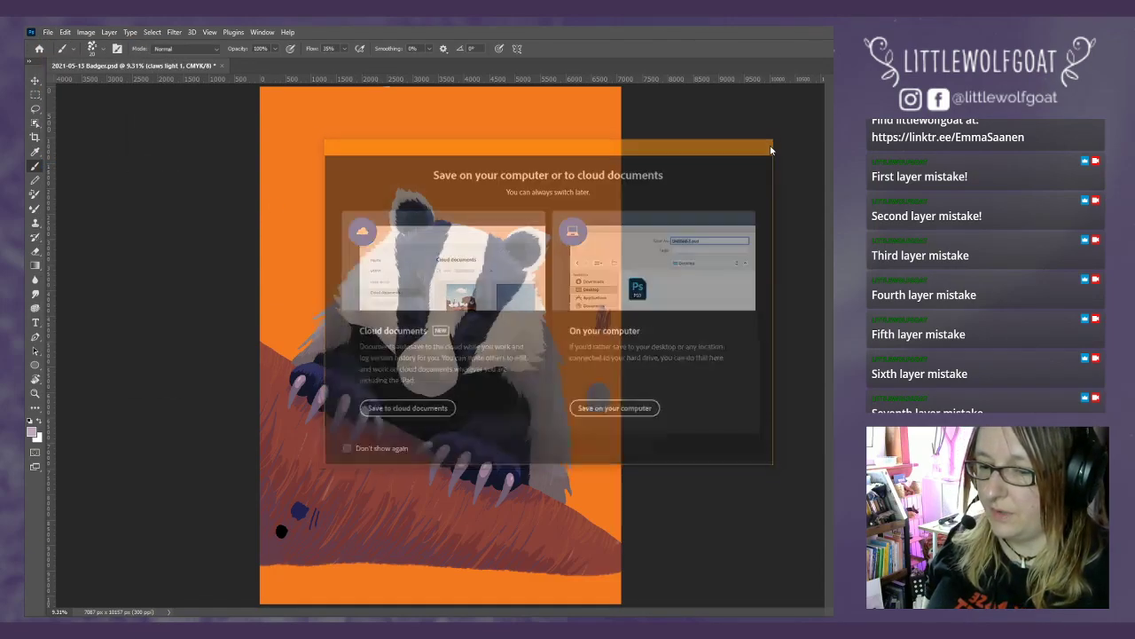
{"action": "left_click", "coordinate": [47, 33]}
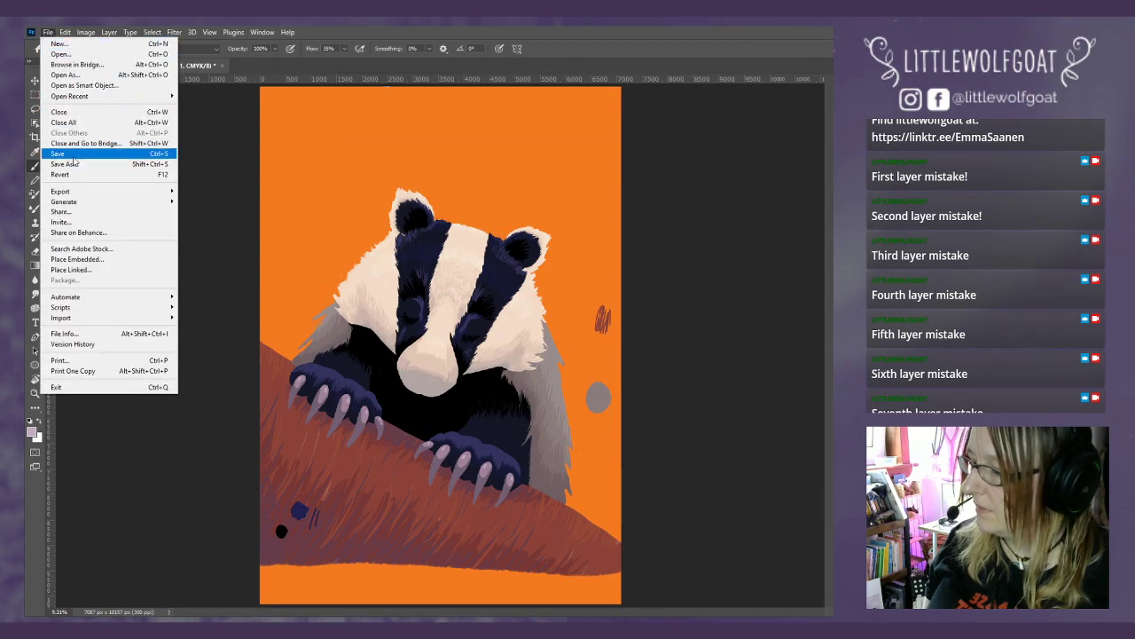
{"action": "left_click", "coordinate": [74, 154]}
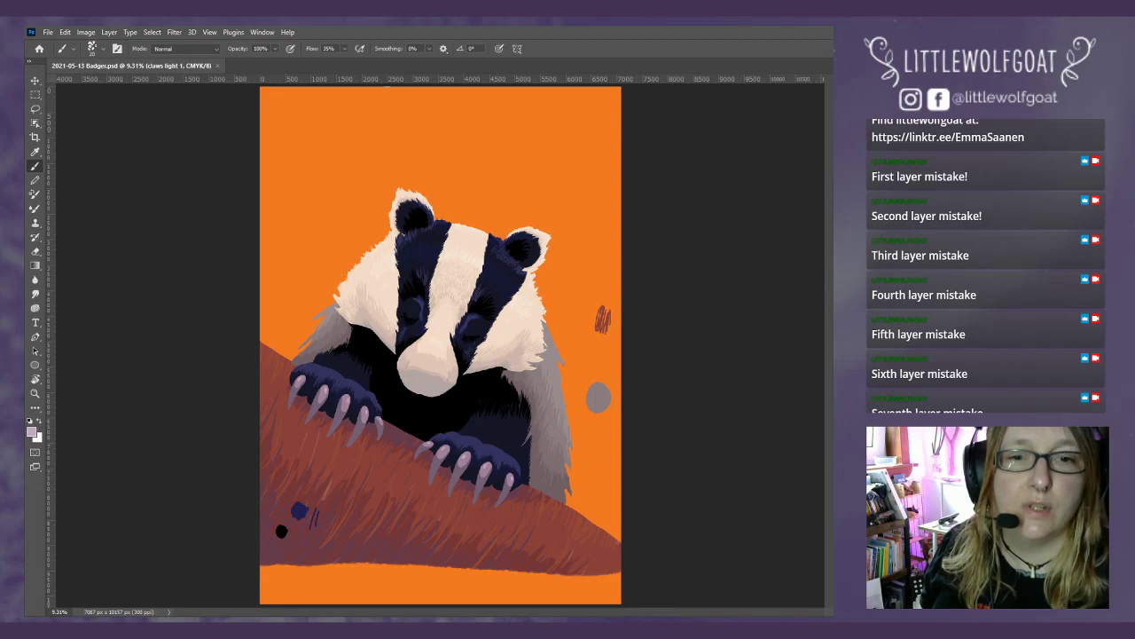
{"action": "key", "text": "alt+Tab"}
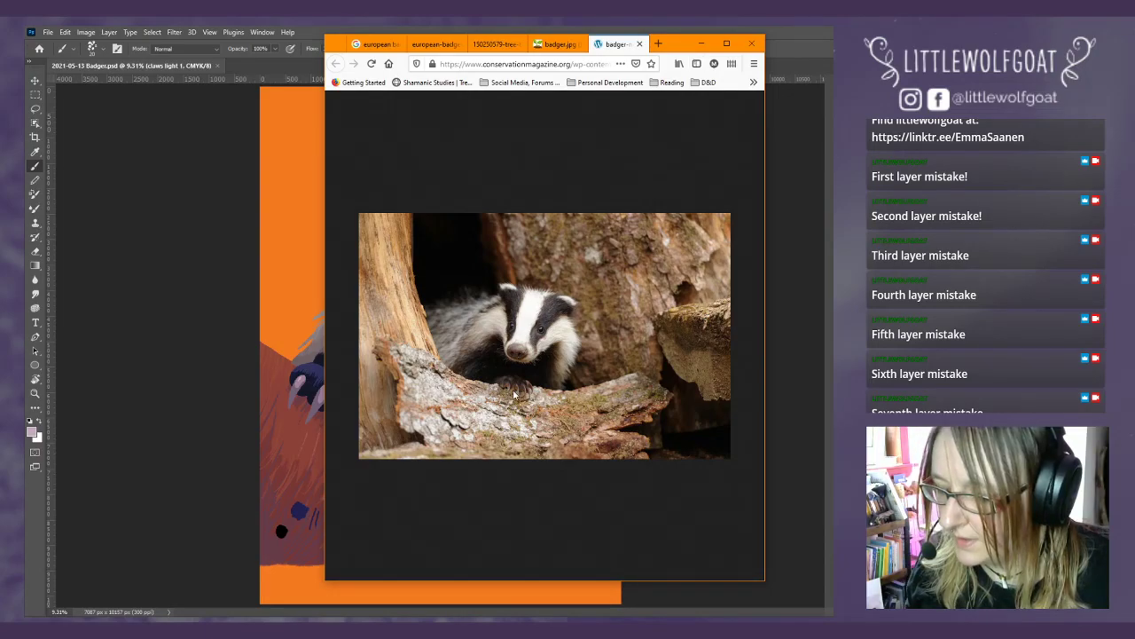
- Move the Firefox reference window aside and return to the Photoshop painting
{"action": "left_click_drag", "start_coordinate": [674, 44], "coordinate": [979, 75]}
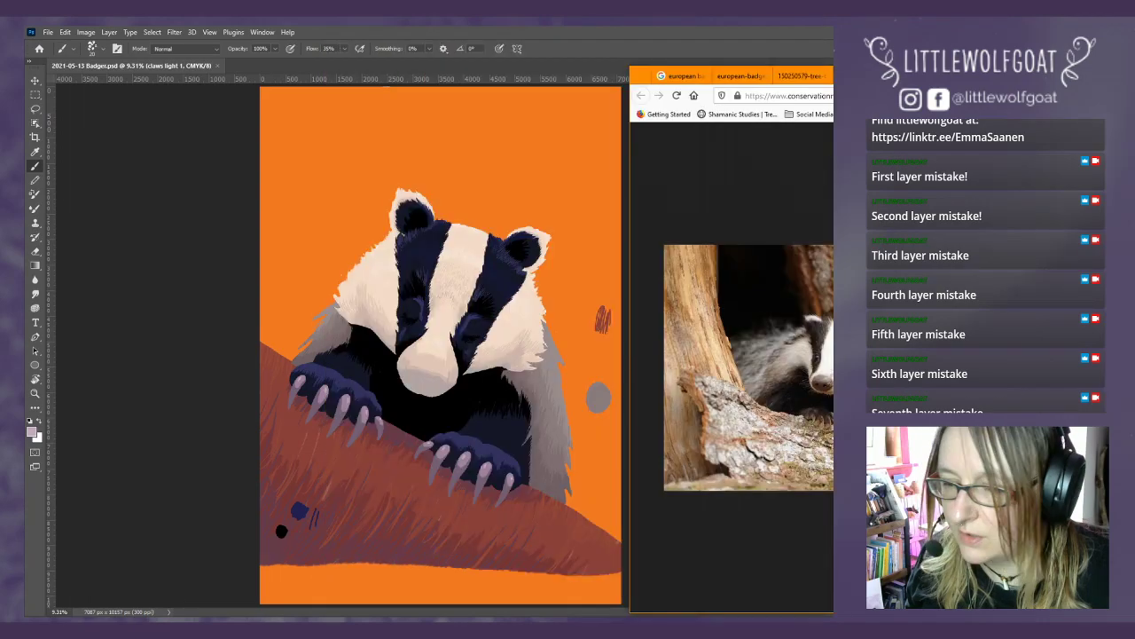
{"action": "key", "text": "alt+Tab"}
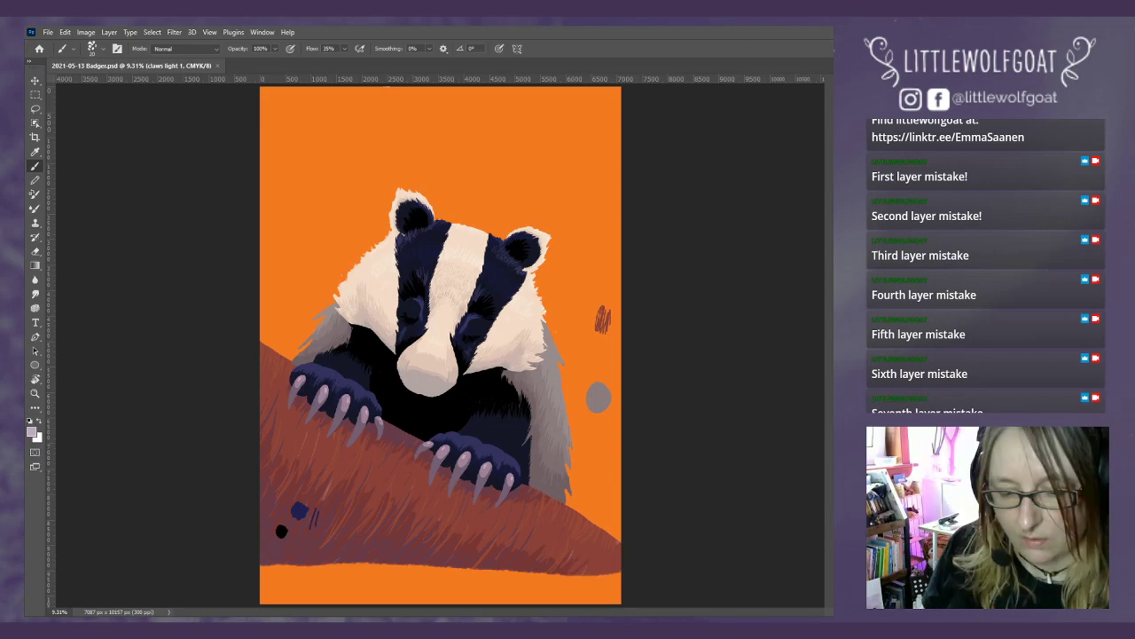
- Step through the claws dark 1, Group 1, Claws archive and claws base layers, ending on claws light 1
{"action": "key", "text": "alt+bracketleft"}
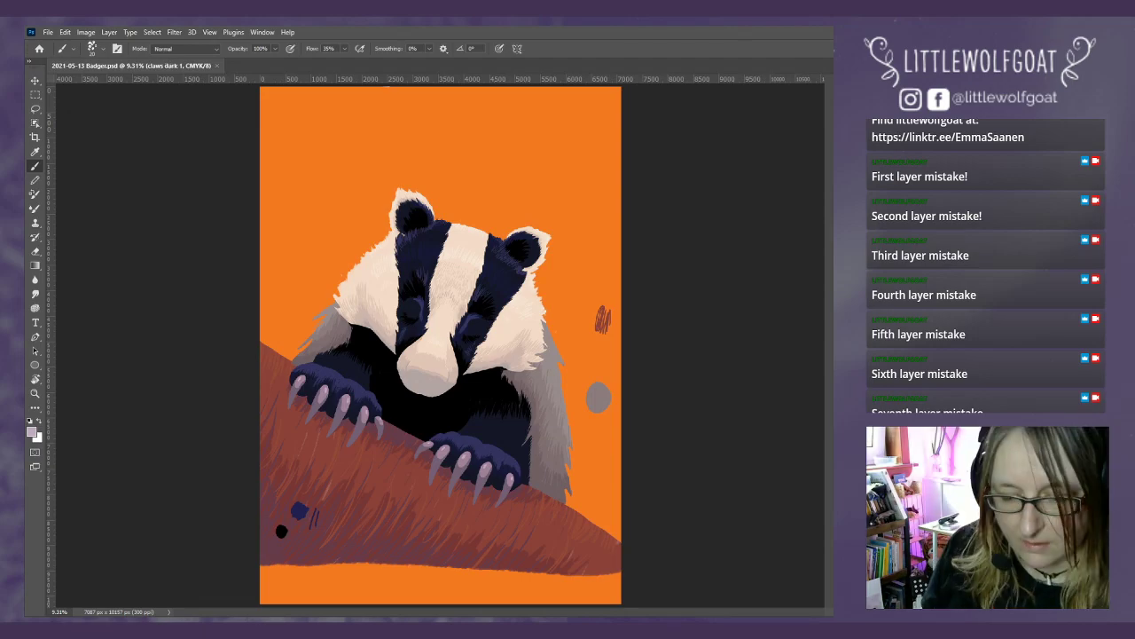
{"action": "key", "text": "alt+bracketleft"}
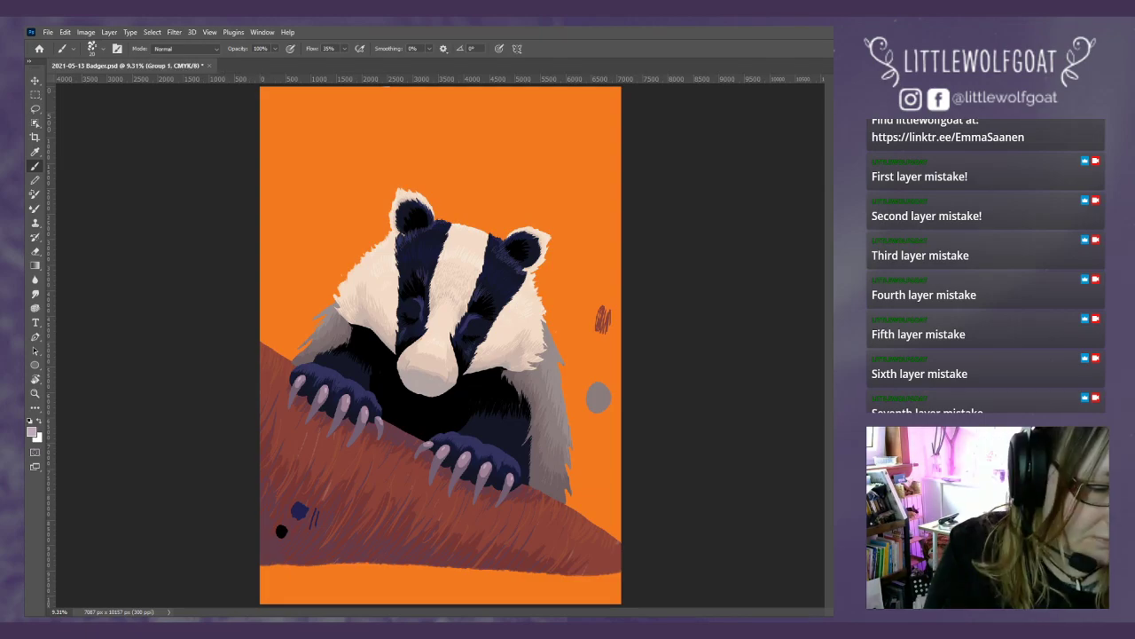
{"action": "key", "text": "alt+bracketleft"}
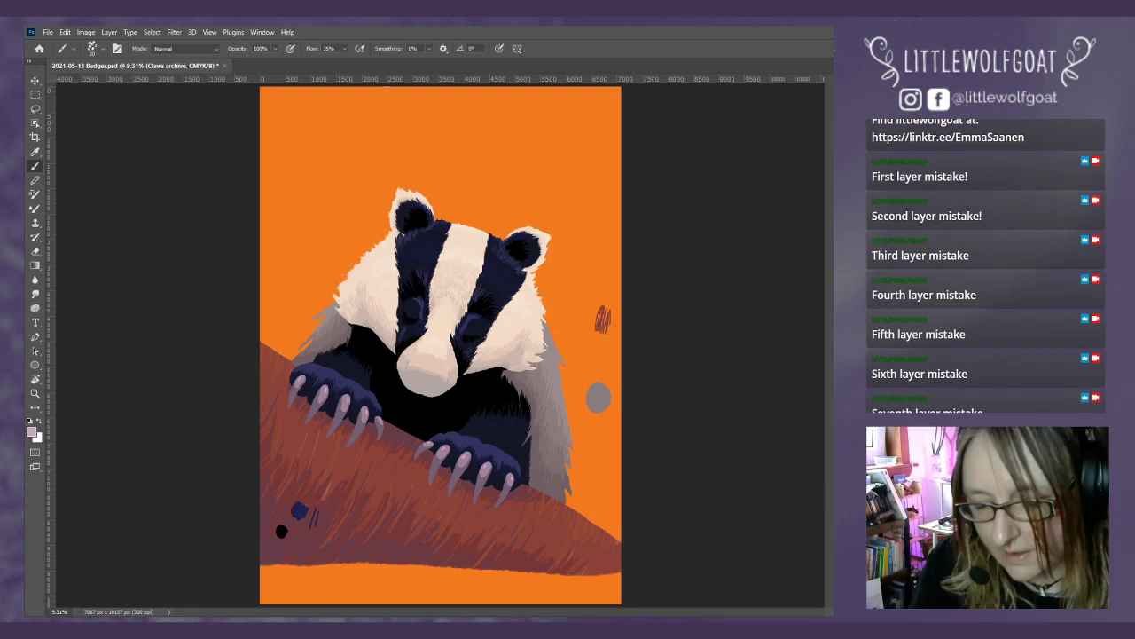
{"action": "key", "text": "Delete"}
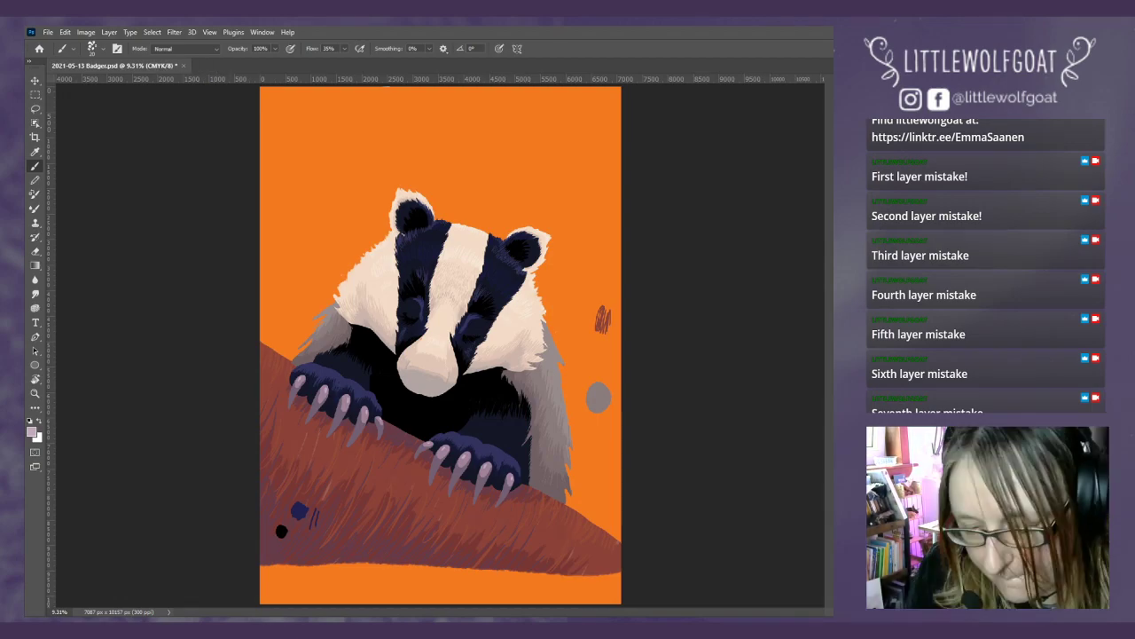
{"action": "key", "text": "alt+bracketleft"}
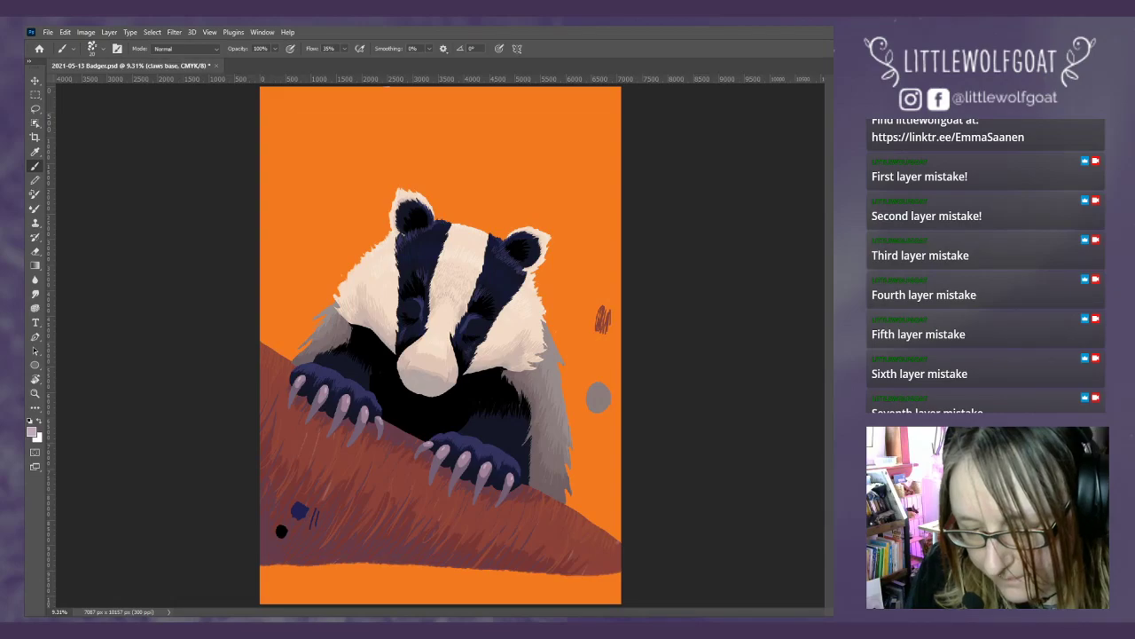
{"action": "key", "text": "alt+bracketright"}
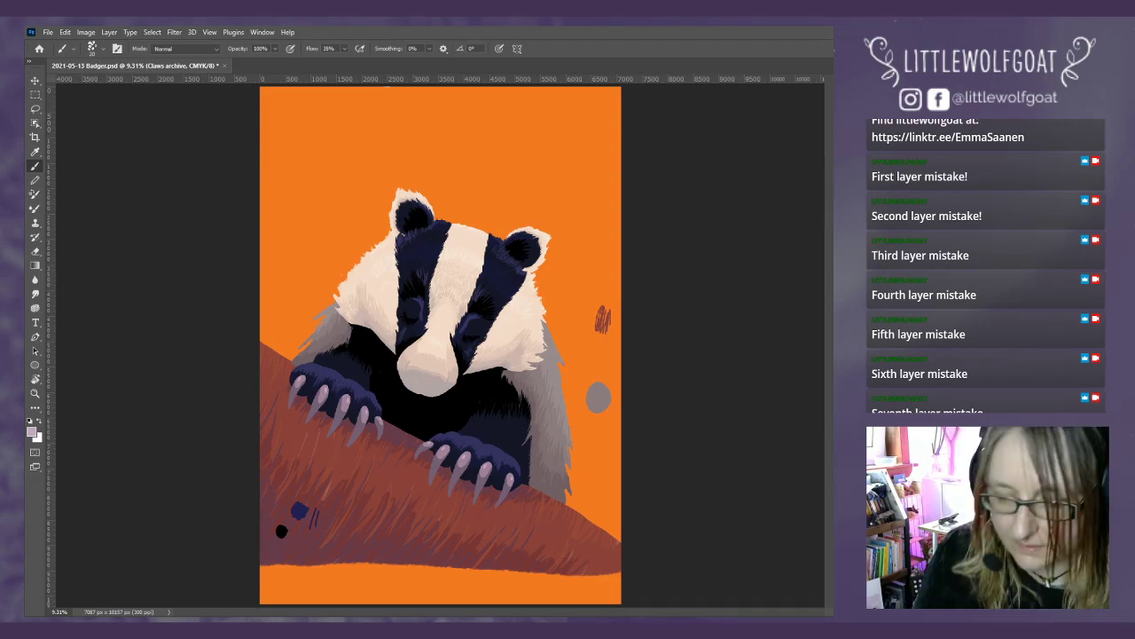
{"action": "key", "text": "alt+bracketright"}
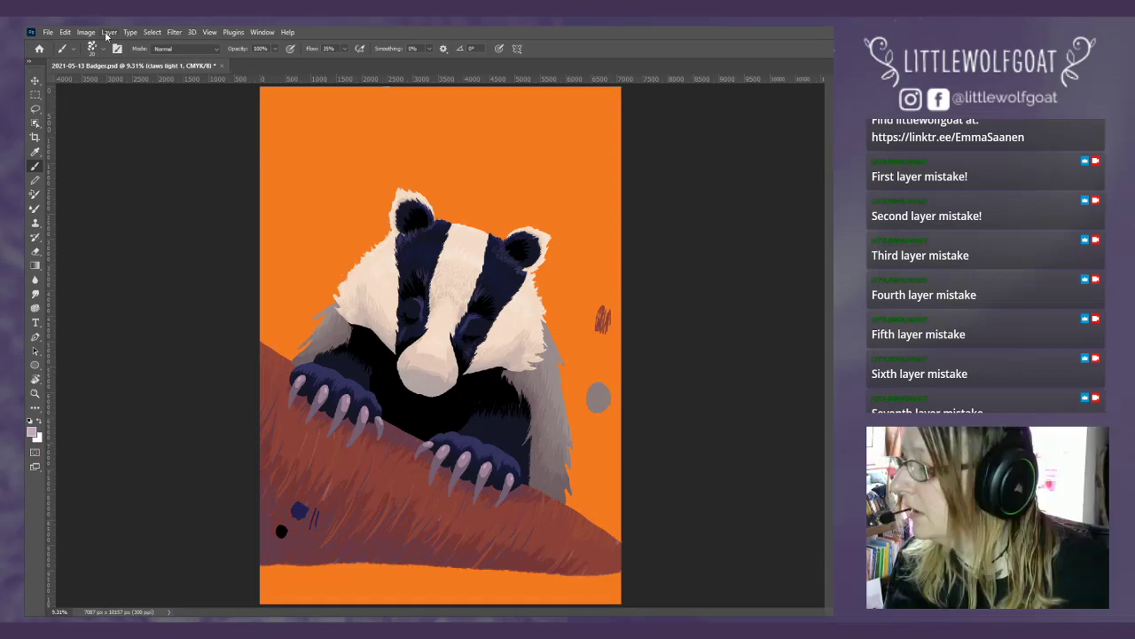
{"action": "left_click", "coordinate": [108, 32]}
- Create a new layer named 'Nose base'
{"action": "mouse_move", "coordinate": [177, 43]}
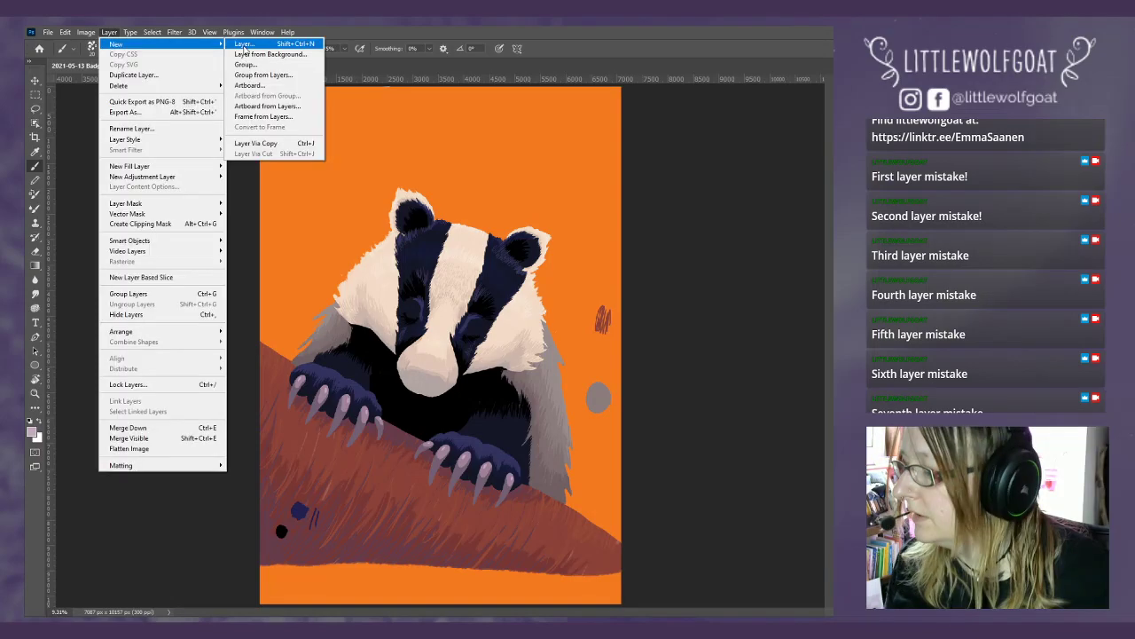
{"action": "left_click", "coordinate": [245, 45]}
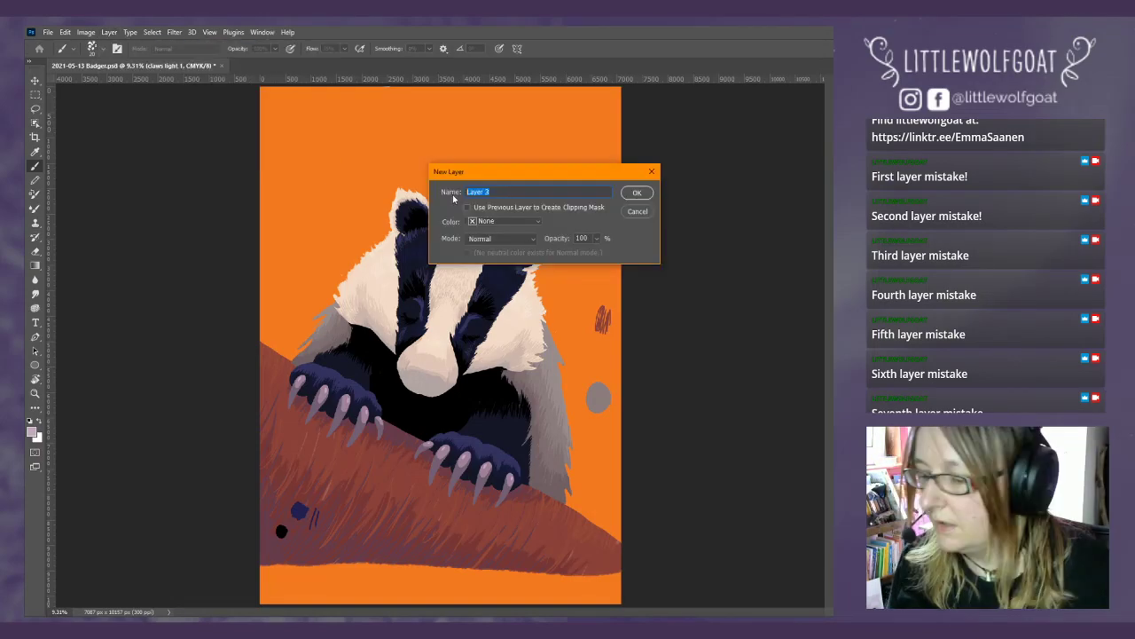
{"action": "type", "text": "No"}
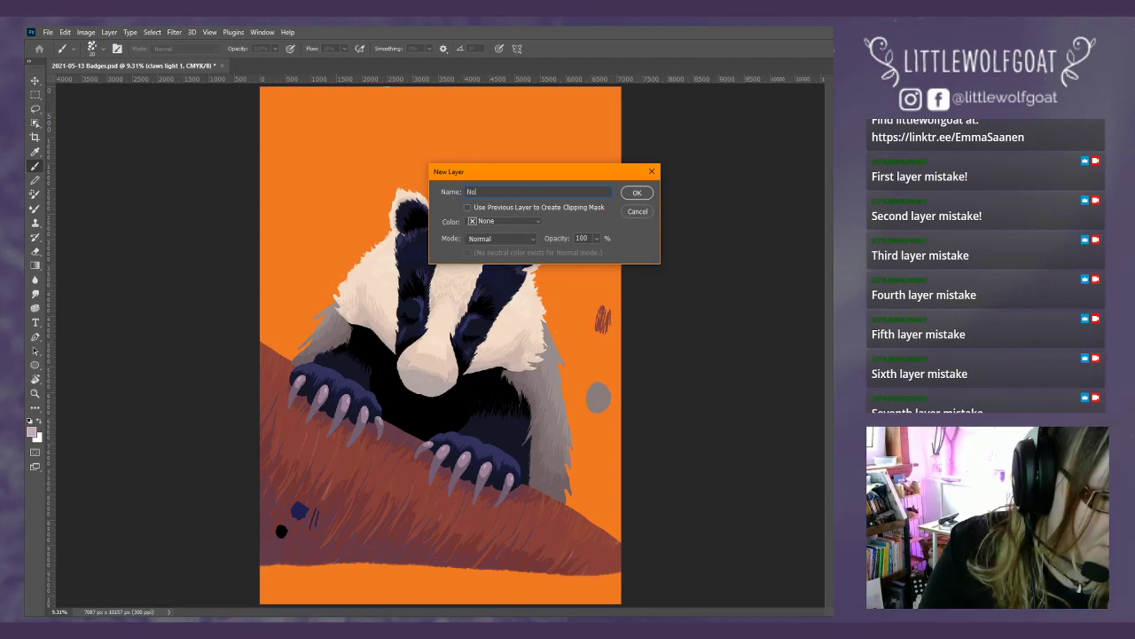
{"action": "type", "text": "se base"}
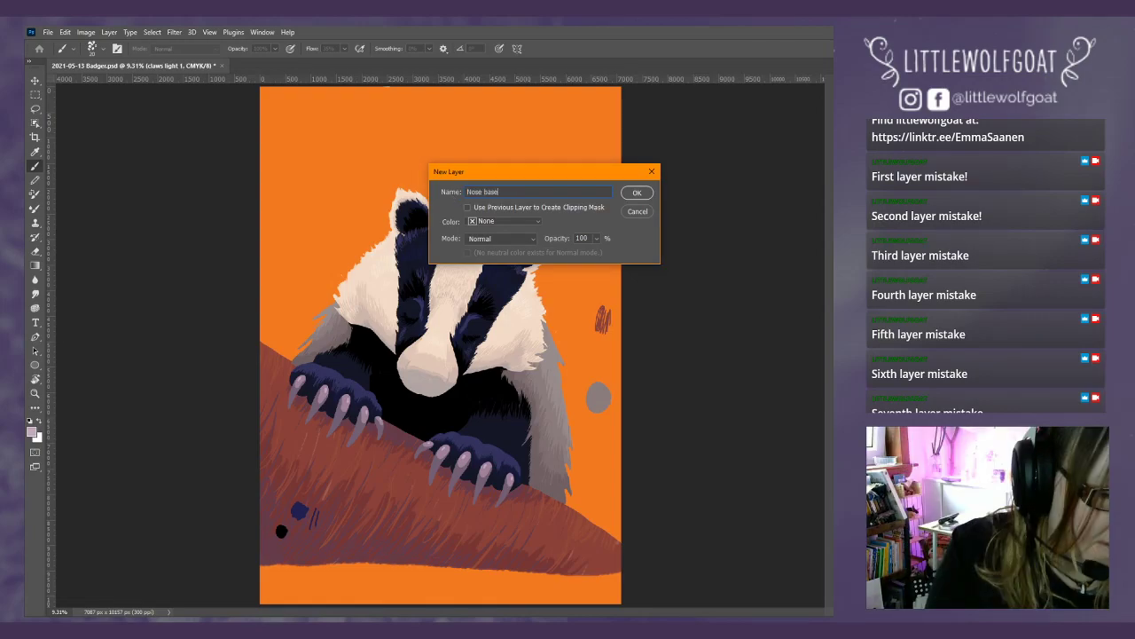
{"action": "key", "text": "Return"}
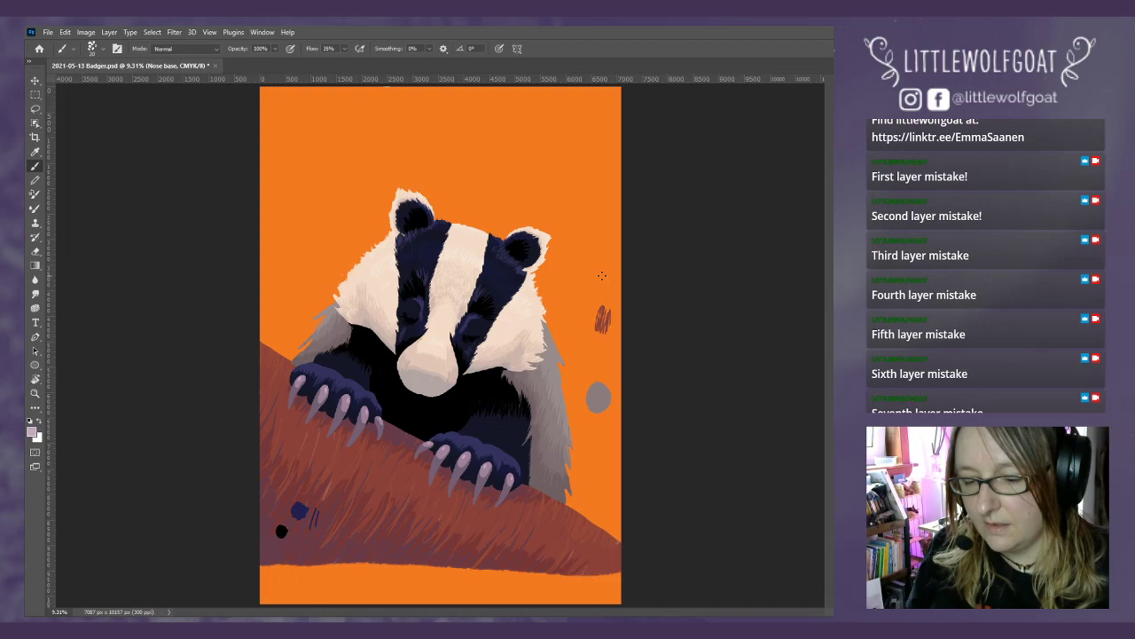
- Select the colours layer, show its swatch blobs, and pick the Eyedropper tool
{"action": "key", "text": "alt+bracketleft"}
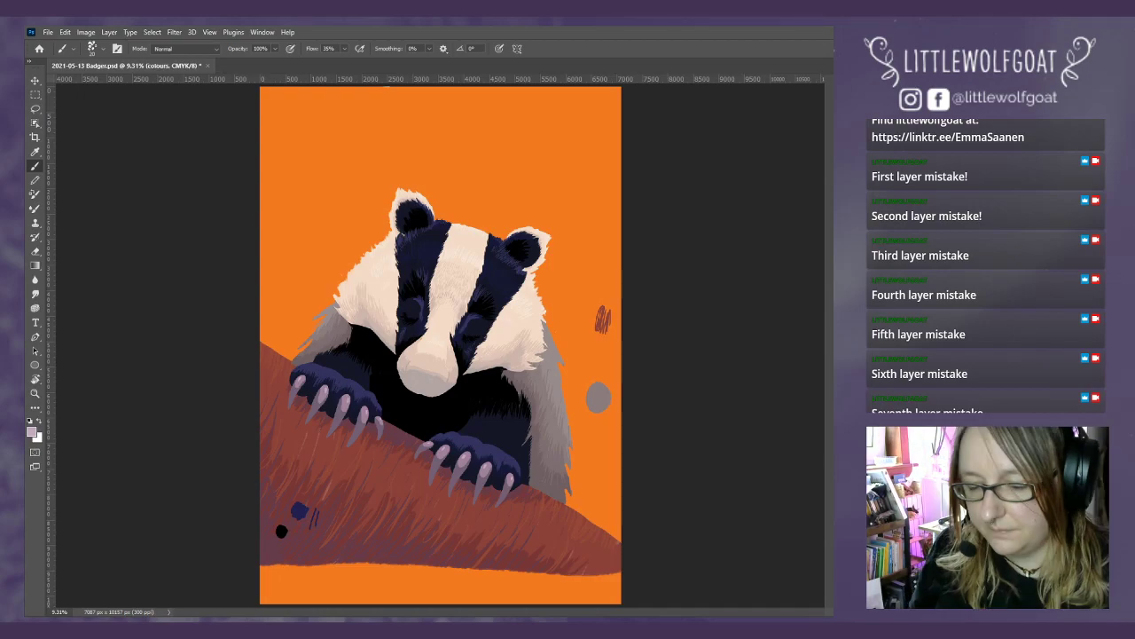
{"action": "key", "text": "ctrl+comma"}
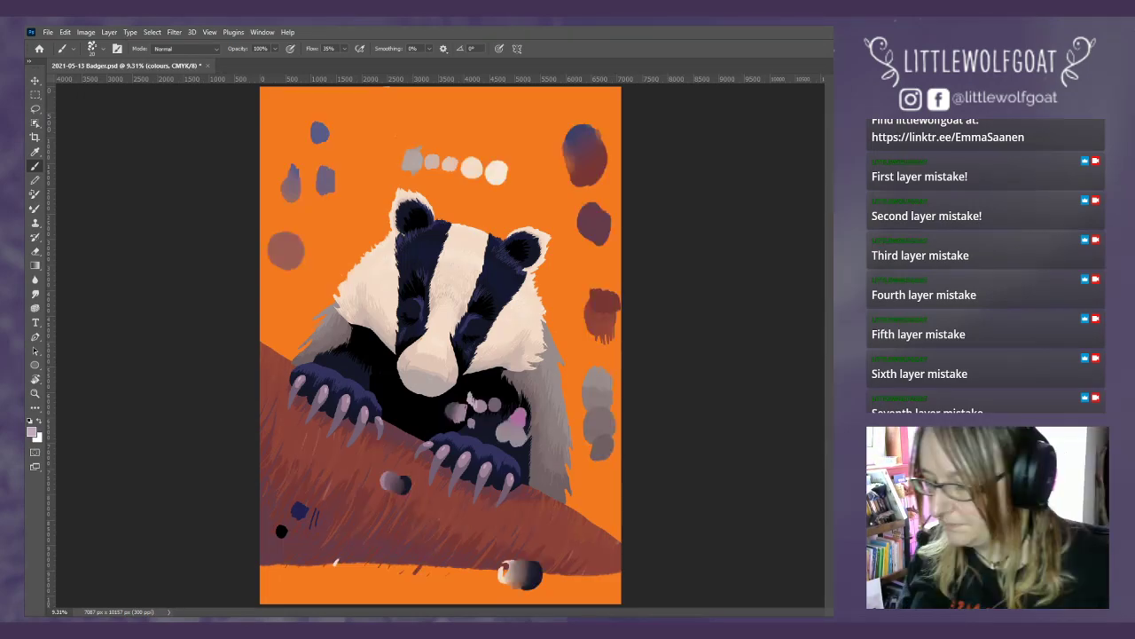
{"action": "left_click", "coordinate": [35, 153]}
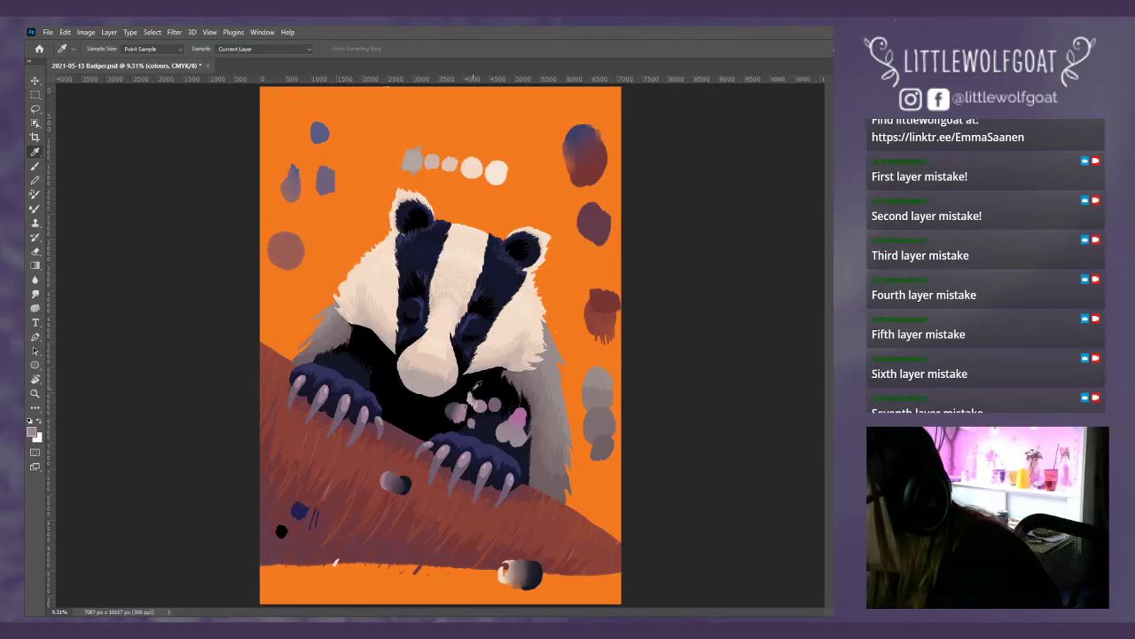
{"action": "left_click", "coordinate": [211, 32]}
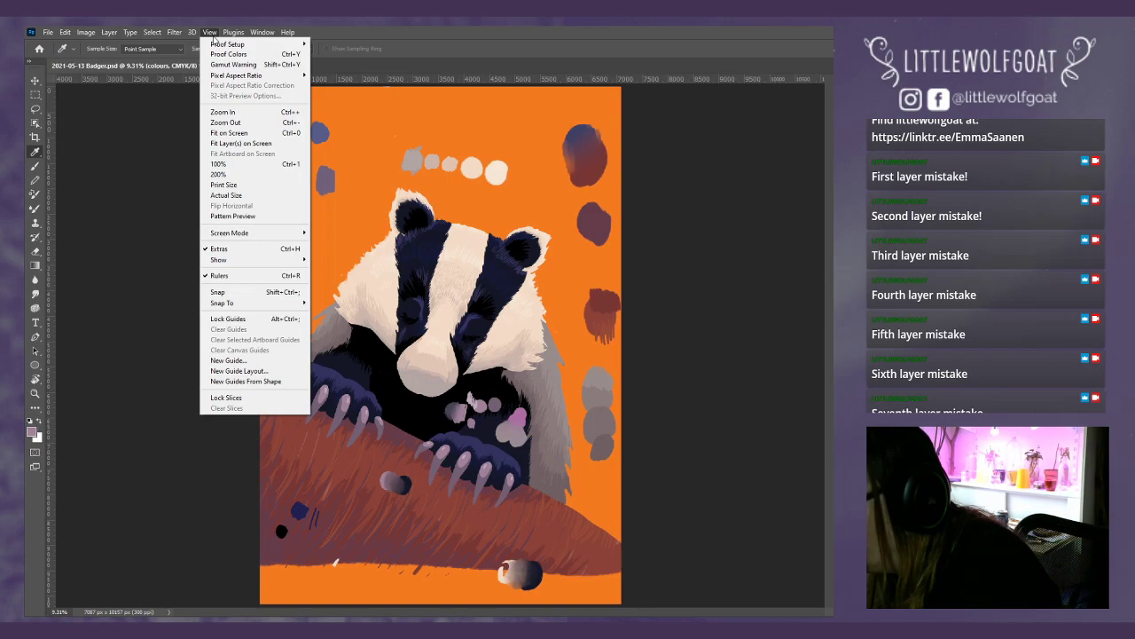
- Zoom in twice to 25% on the badger's face and select the Brush tool's presets
{"action": "left_click", "coordinate": [236, 113]}
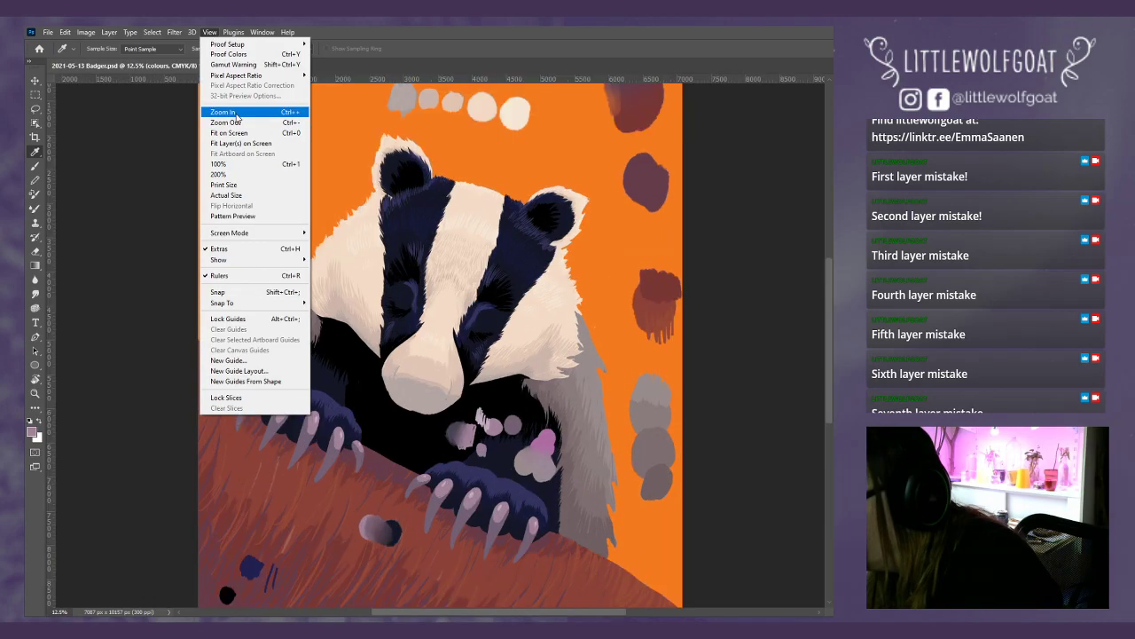
{"action": "left_click", "coordinate": [236, 112]}
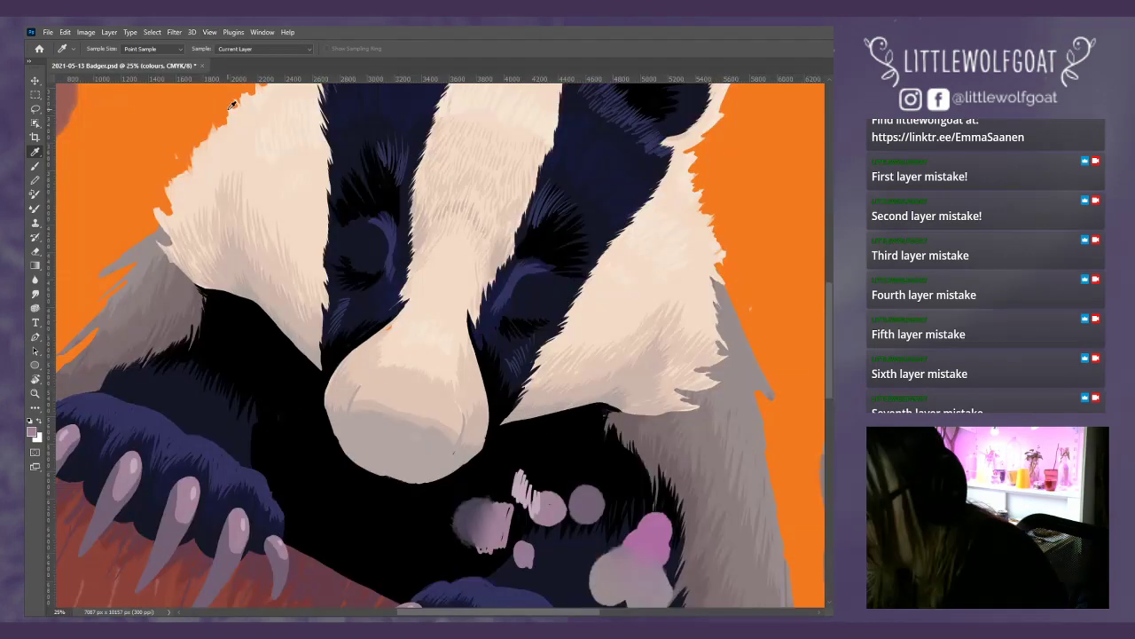
{"action": "scroll", "coordinate": [830, 397], "scroll_direction": "down", "scroll_amount": 2}
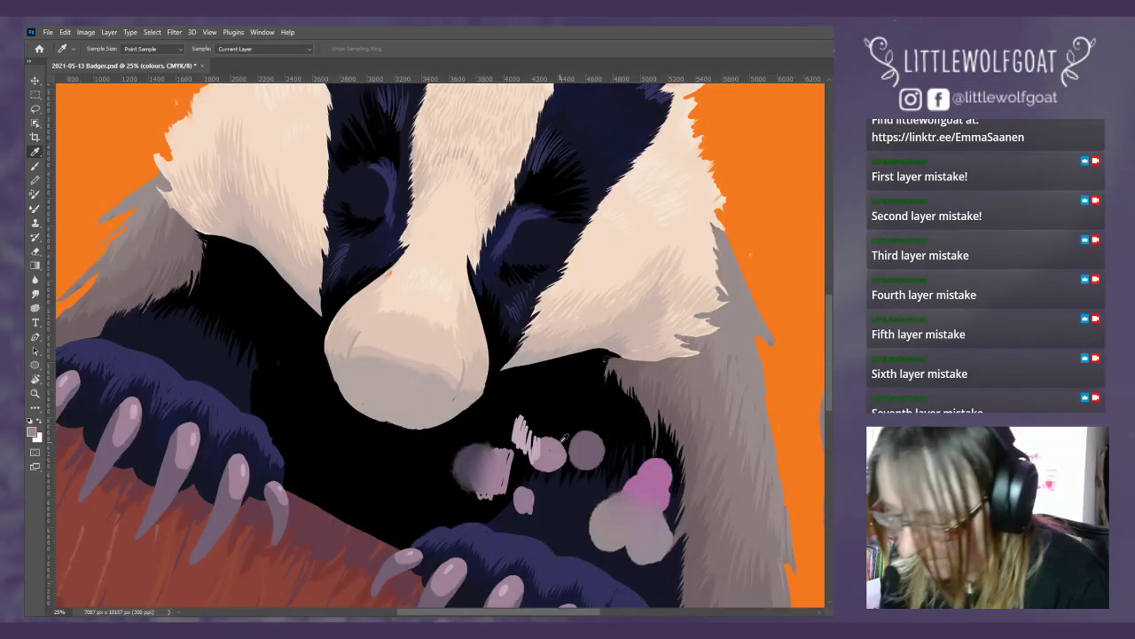
{"action": "left_click", "coordinate": [35, 166]}
{"action": "left_click", "coordinate": [97, 48]}
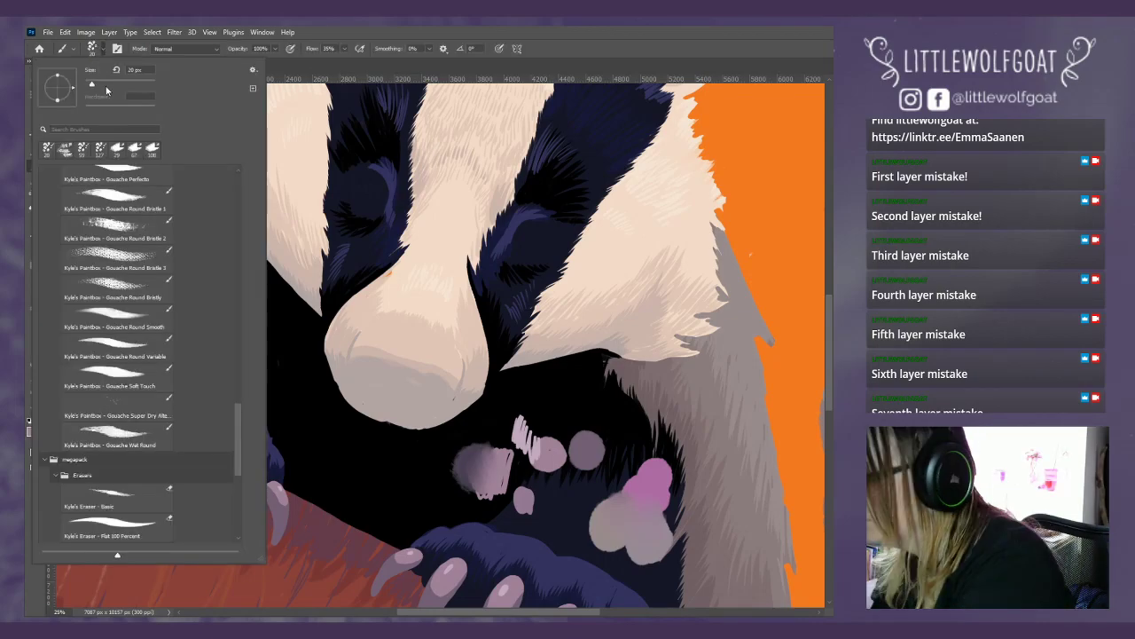
- Set a 58 px brush, show the line art, and paint lilac-pink shading over the nose
{"action": "left_click", "coordinate": [105, 86]}
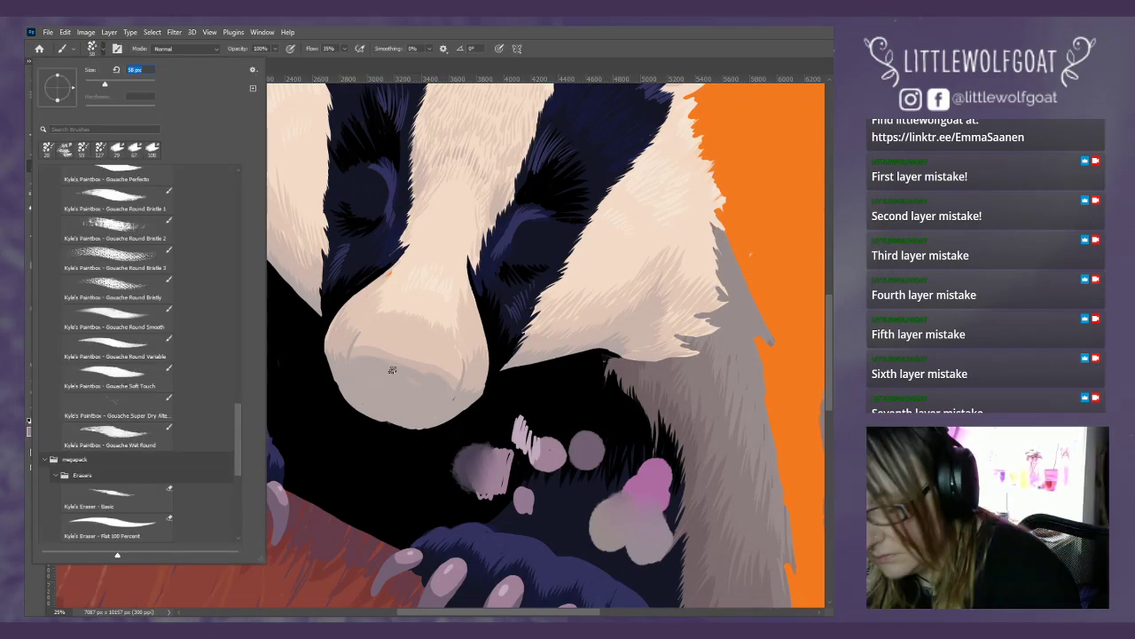
{"action": "key", "text": "Return"}
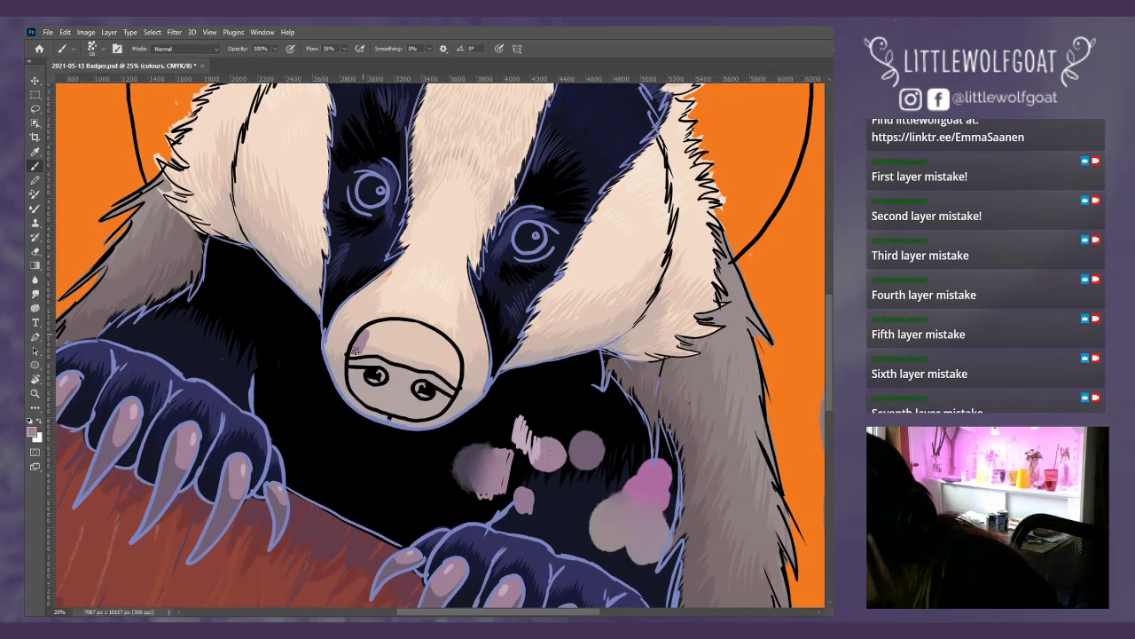
{"action": "mouse_move", "coordinate": [354, 351]}
{"action": "left_mouse_down"}
{"action": "mouse_move", "coordinate": [376, 345]}
{"action": "mouse_move", "coordinate": [435, 367]}
{"action": "mouse_move", "coordinate": [432, 383]}
{"action": "mouse_move", "coordinate": [373, 337]}
{"action": "mouse_move", "coordinate": [423, 332]}
{"action": "mouse_move", "coordinate": [455, 372]}
{"action": "left_mouse_up"}
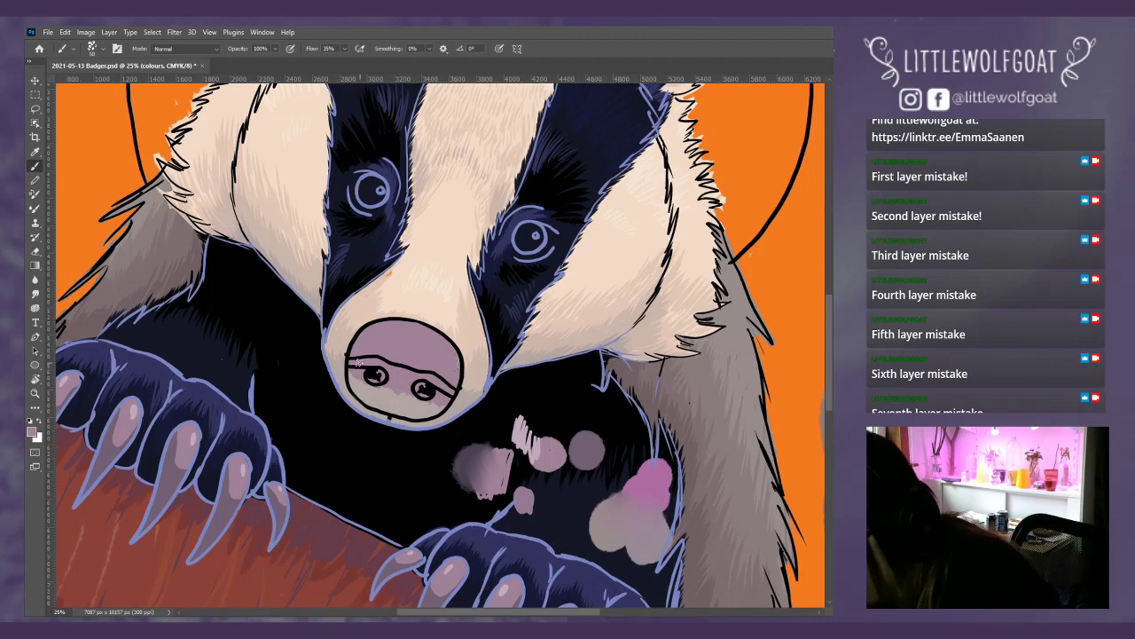
{"action": "mouse_move", "coordinate": [358, 363]}
{"action": "left_mouse_down"}
{"action": "mouse_move", "coordinate": [350, 378]}
{"action": "mouse_move", "coordinate": [379, 404]}
{"action": "mouse_move", "coordinate": [448, 394]}
{"action": "left_mouse_up"}
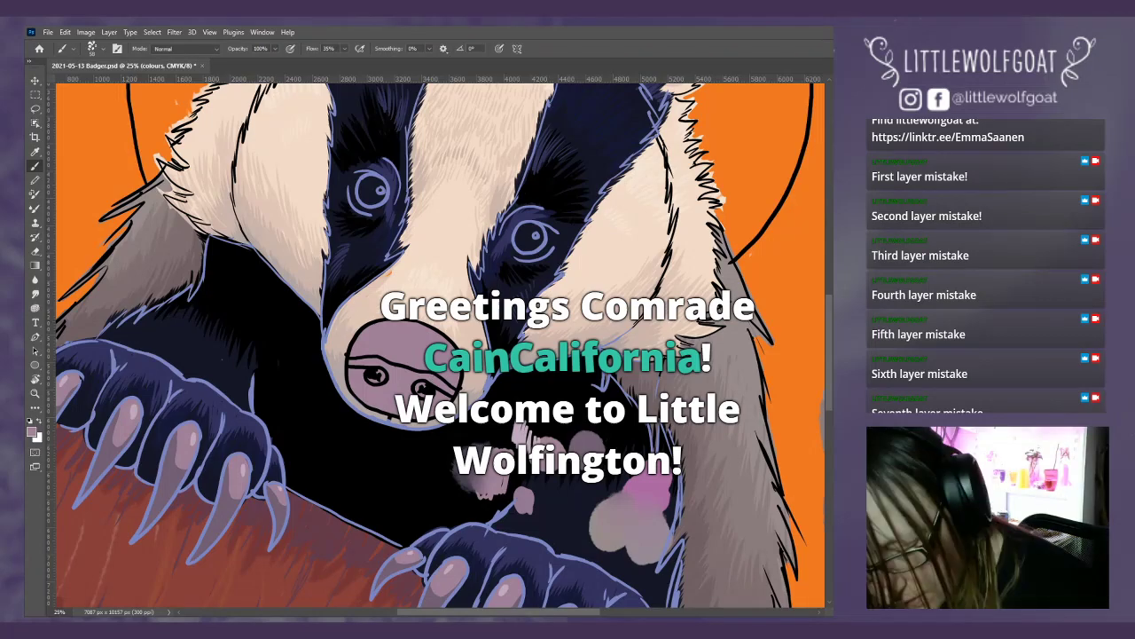
- Sample the light cream fur colour on the white light 1 layer, then select Nose base
{"action": "key", "text": "alt+bracketright"}
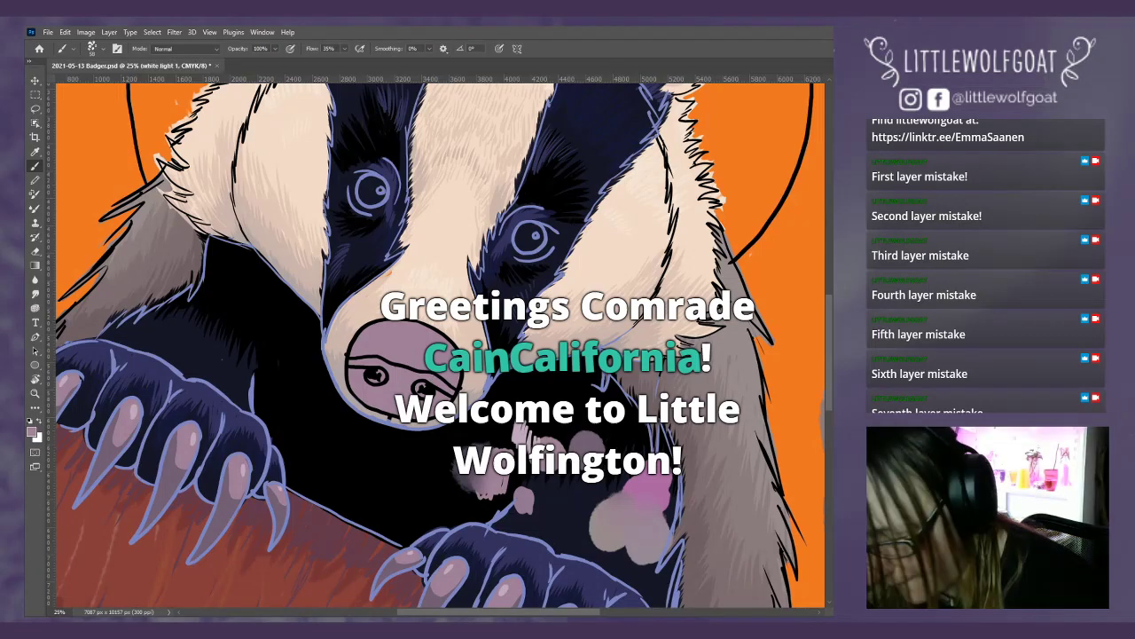
{"action": "key", "text": "i"}
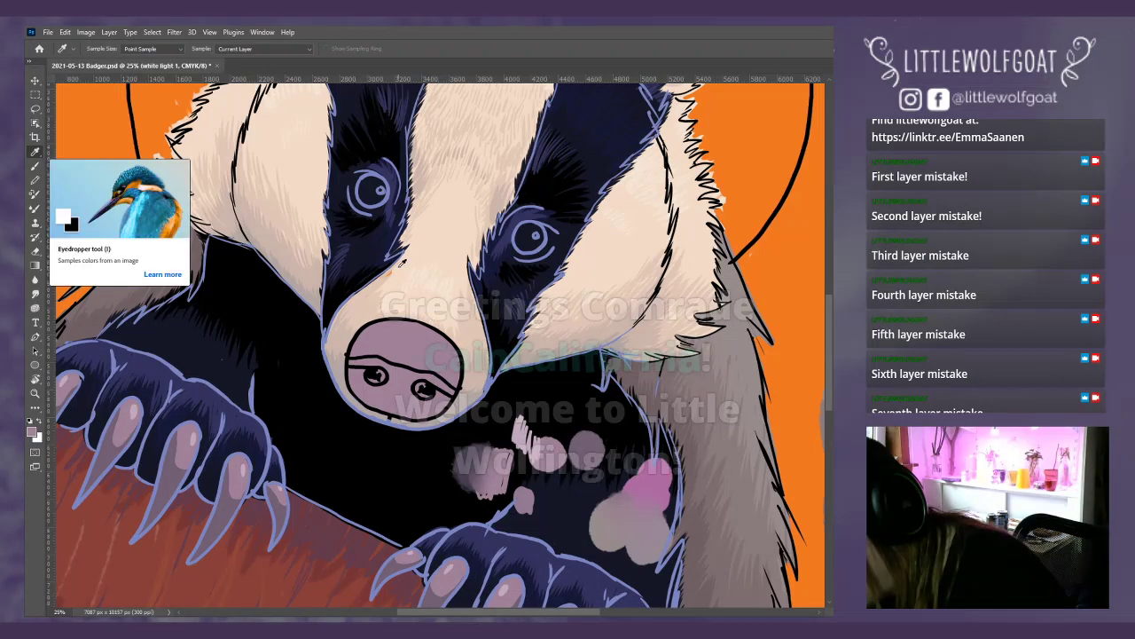
{"action": "left_click", "coordinate": [400, 266]}
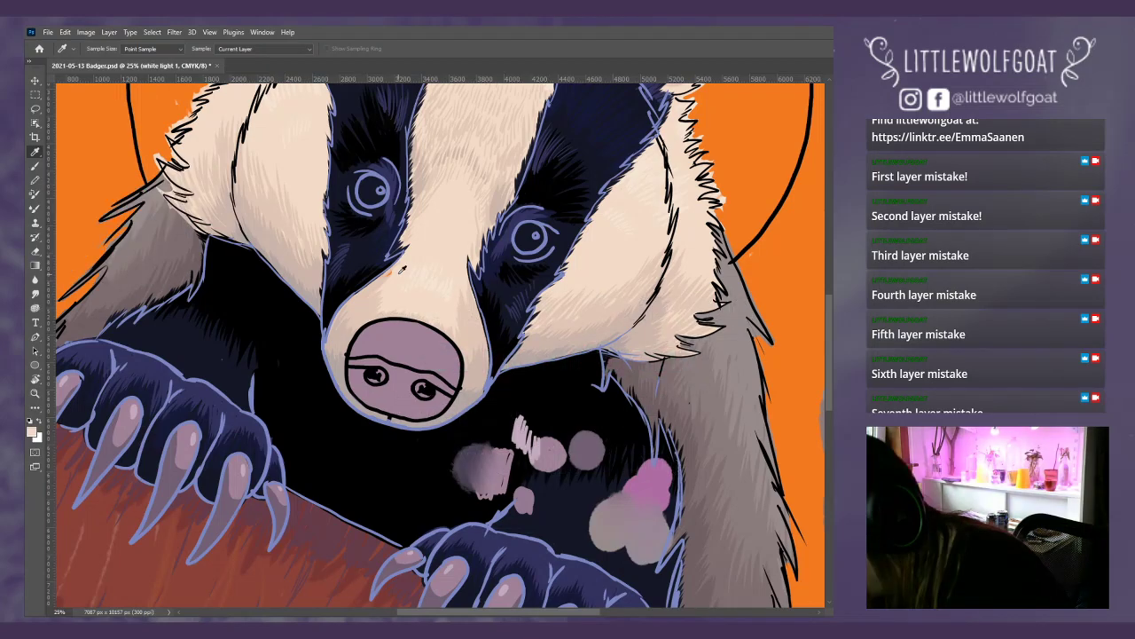
{"action": "key", "text": "b"}
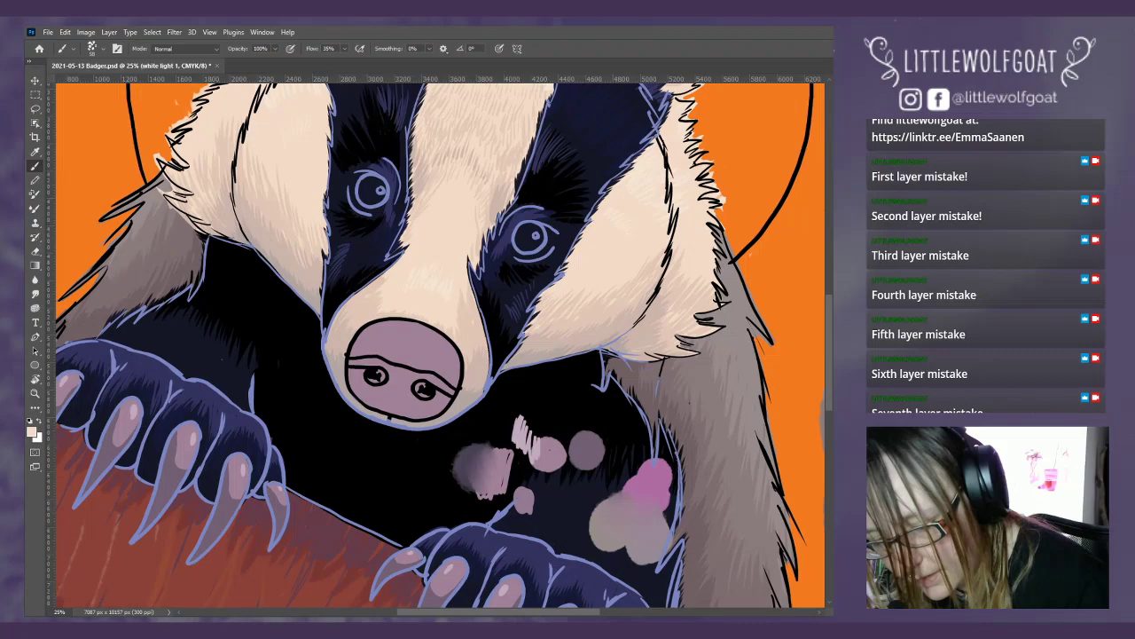
{"action": "key", "text": "alt+["}
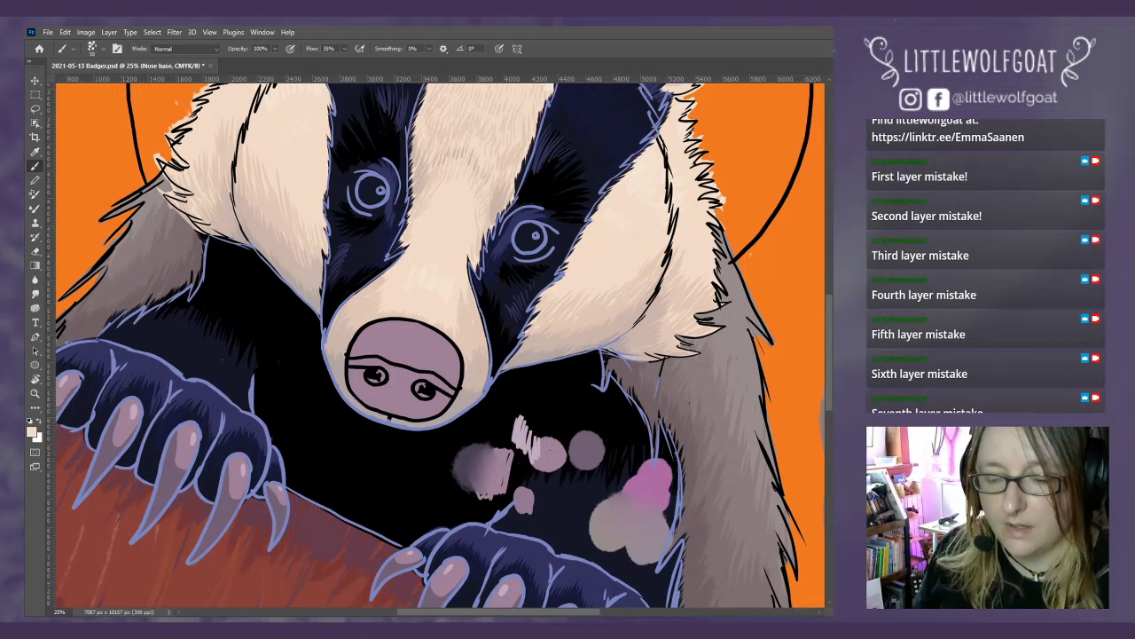
- Duplicate the Nose base layer as 'Nose dark 1'
{"action": "right_click", "coordinate": [783, 165]}
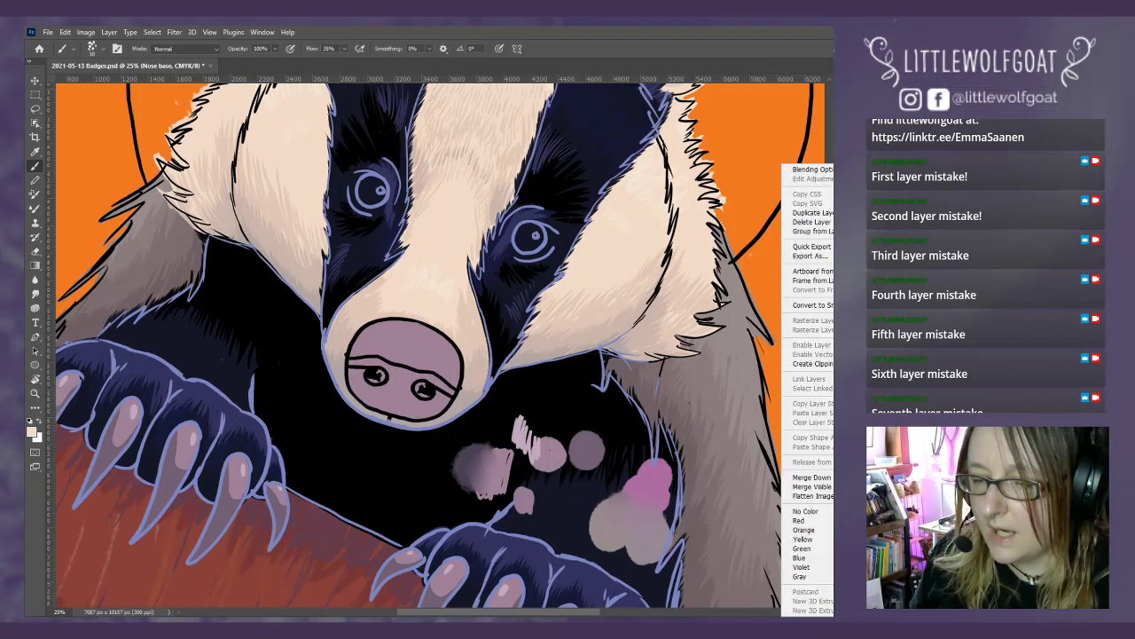
{"action": "left_click", "coordinate": [812, 213]}
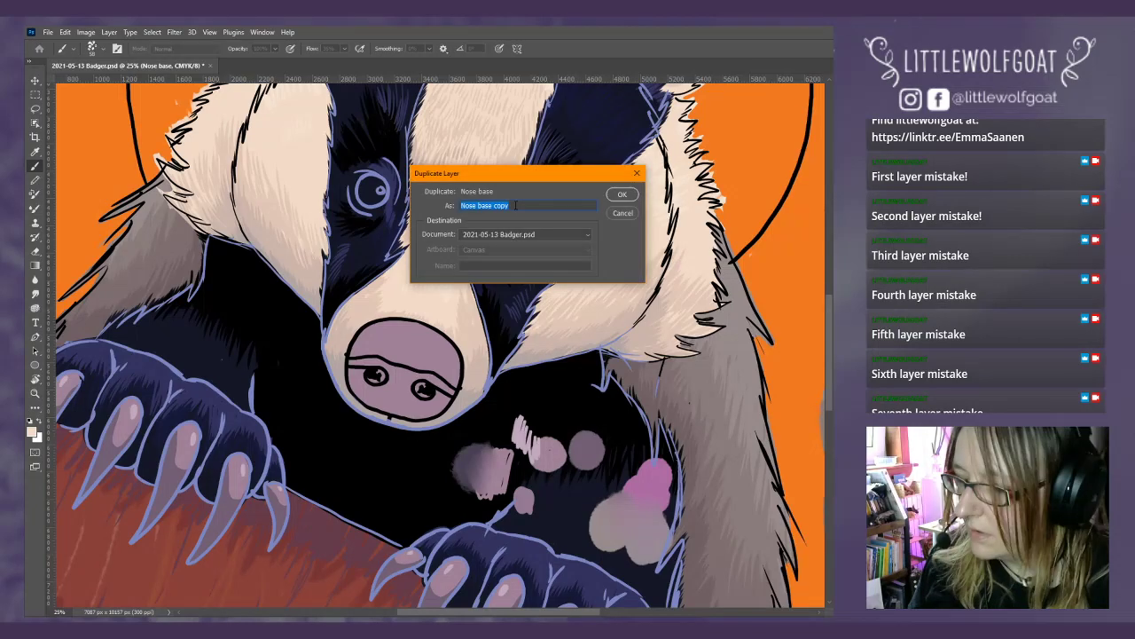
{"action": "left_click_drag", "start_coordinate": [516, 205], "coordinate": [479, 205]}
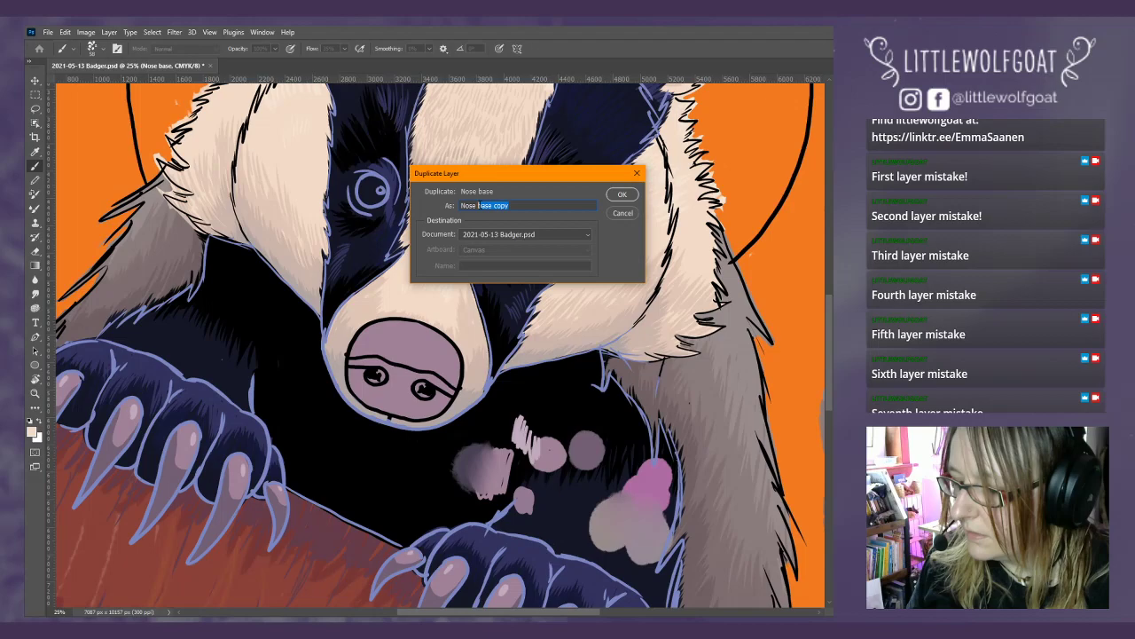
{"action": "type", "text": "dar"}
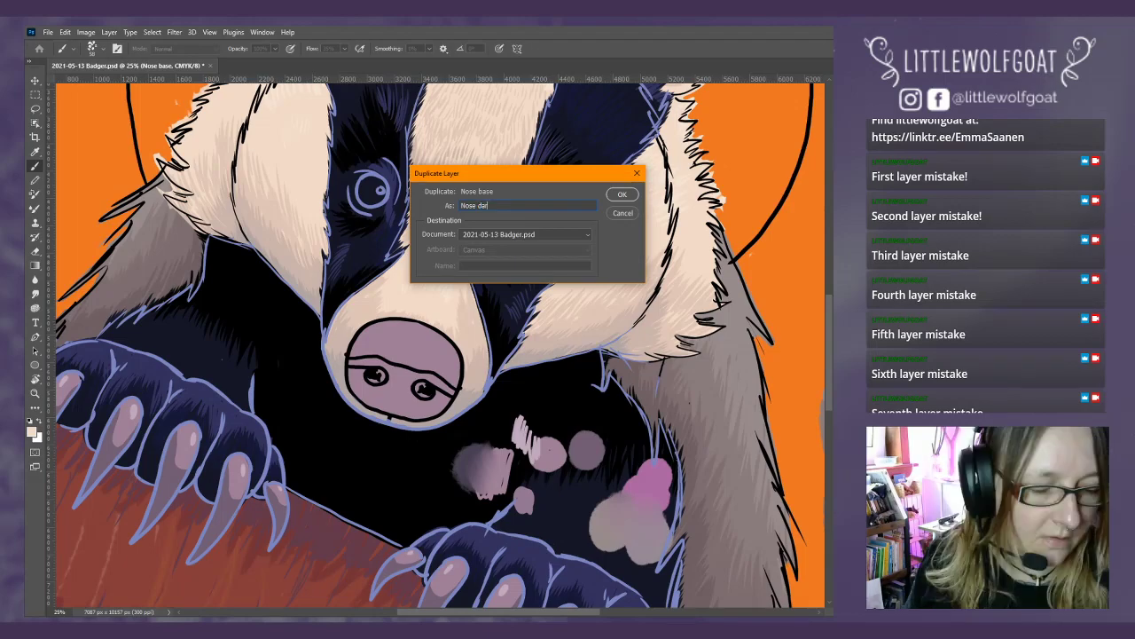
{"action": "type", "text": "k 1"}
{"action": "key", "text": "Return"}
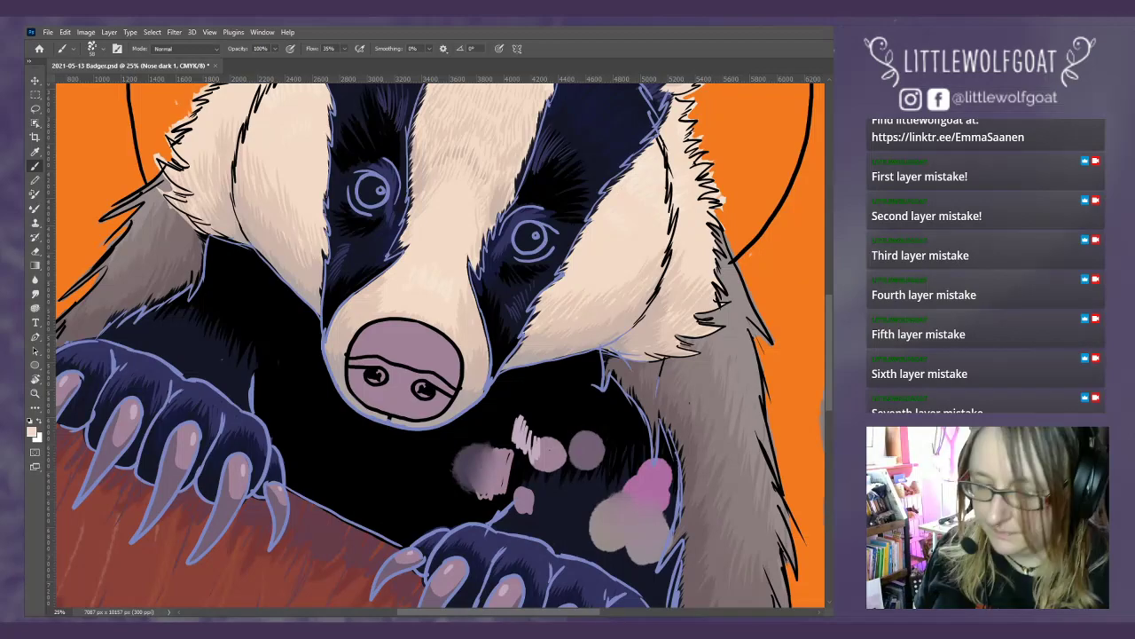
{"action": "key", "text": "alt+bracketleft"}
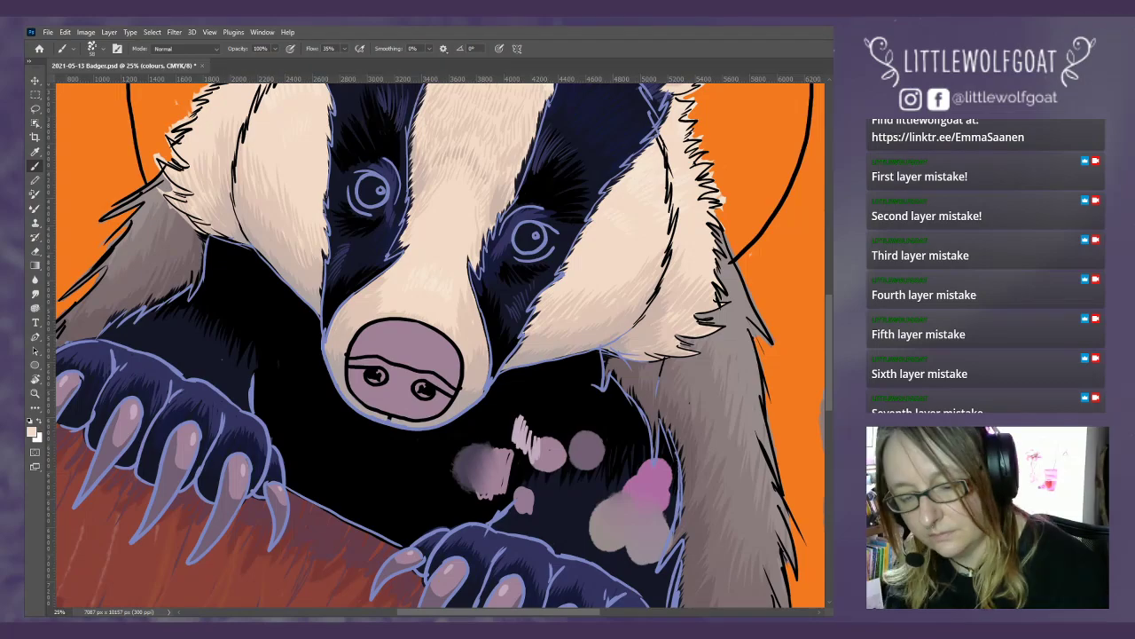
{"action": "key", "text": "alt+bracketleft"}
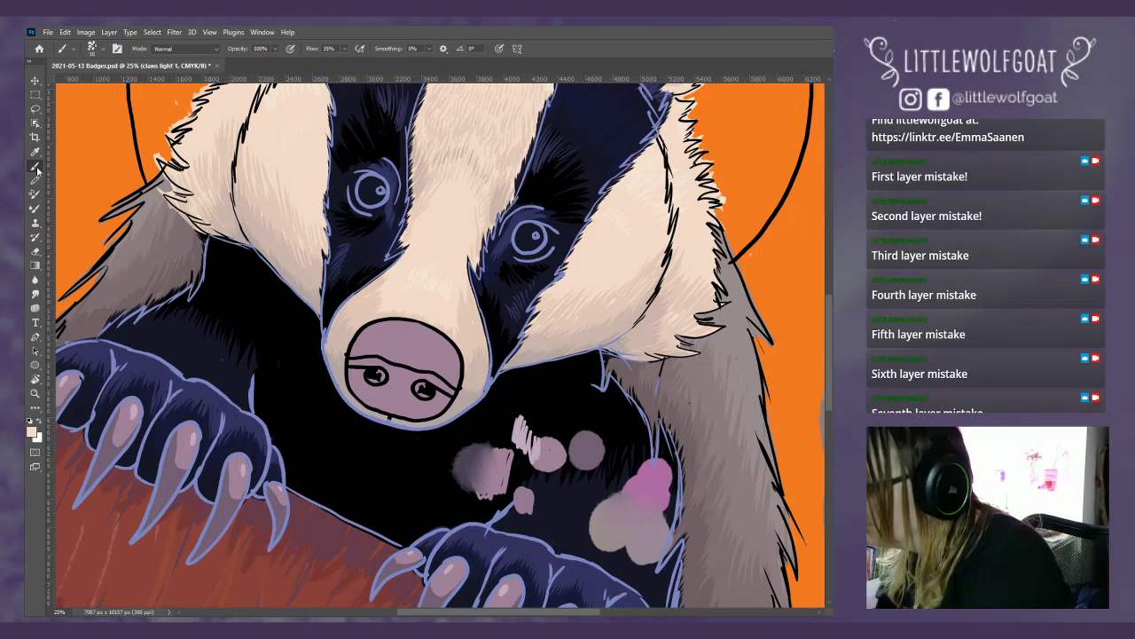
{"action": "key", "text": "i"}
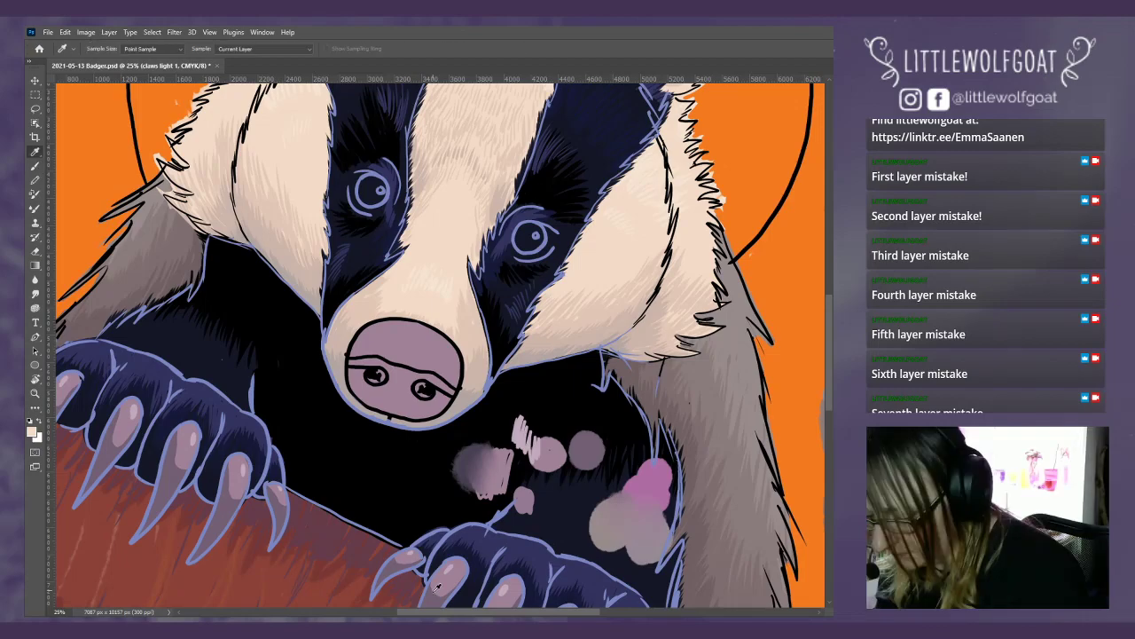
{"action": "left_click", "coordinate": [36, 167]}
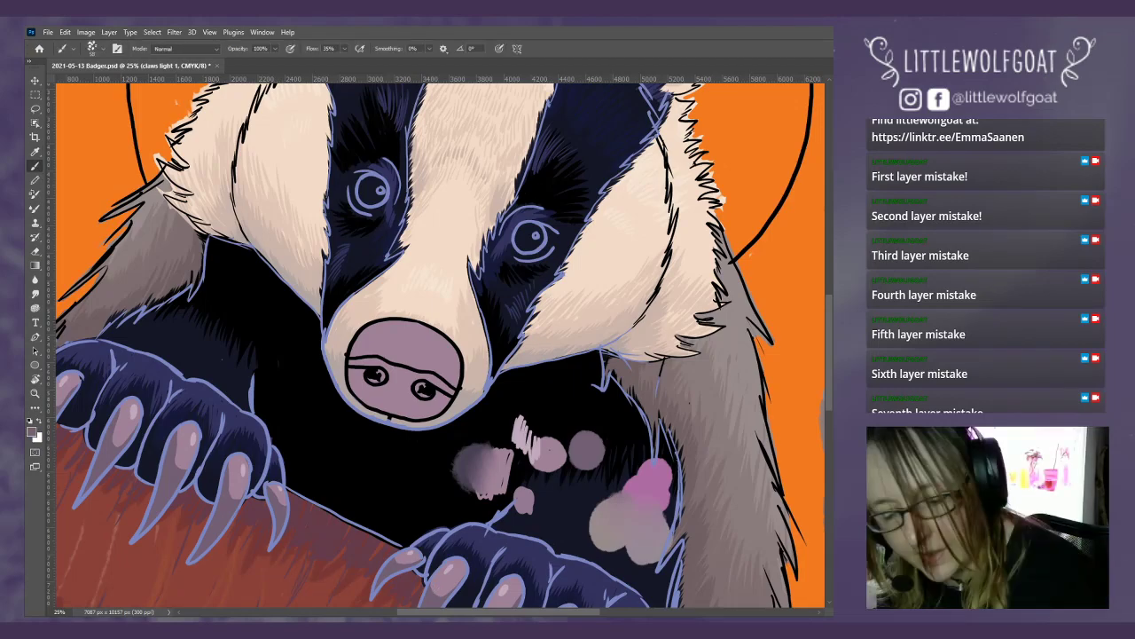
{"action": "key", "text": "alt+bracketleft"}
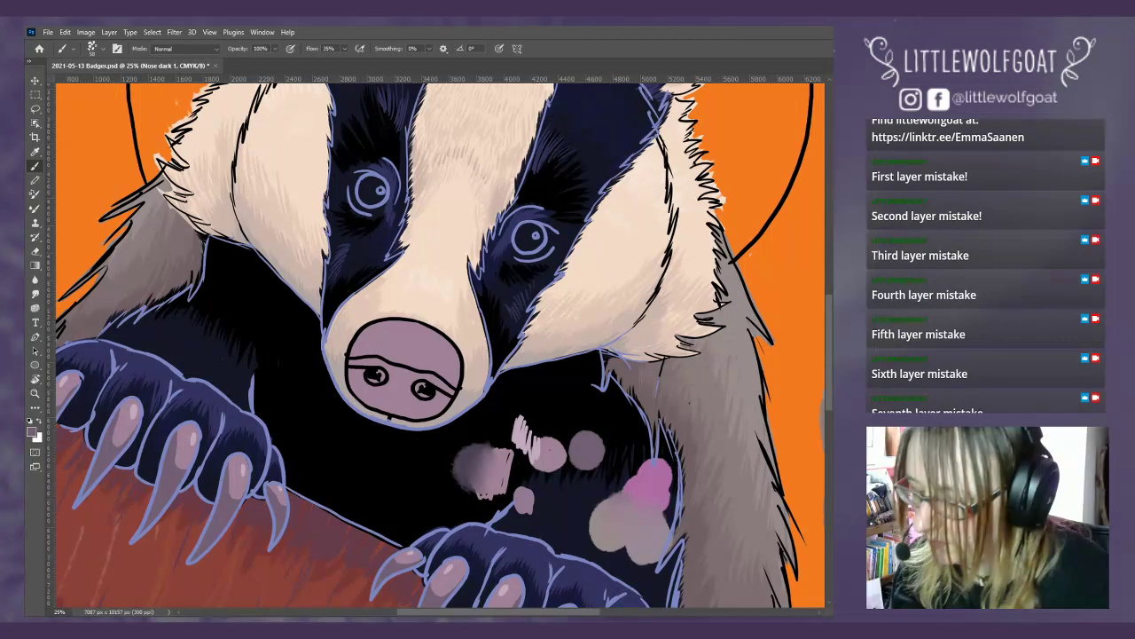
{"action": "scroll", "coordinate": [827, 354], "scroll_direction": "up", "scroll_amount": 1}
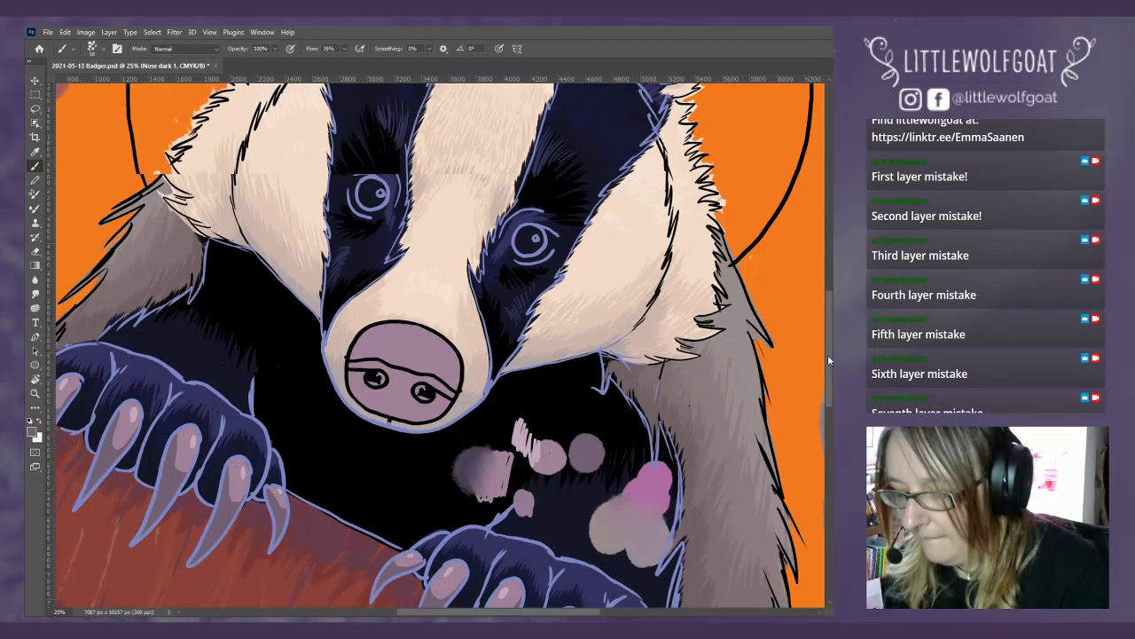
{"action": "scroll", "coordinate": [827, 355], "scroll_direction": "up", "scroll_amount": 1}
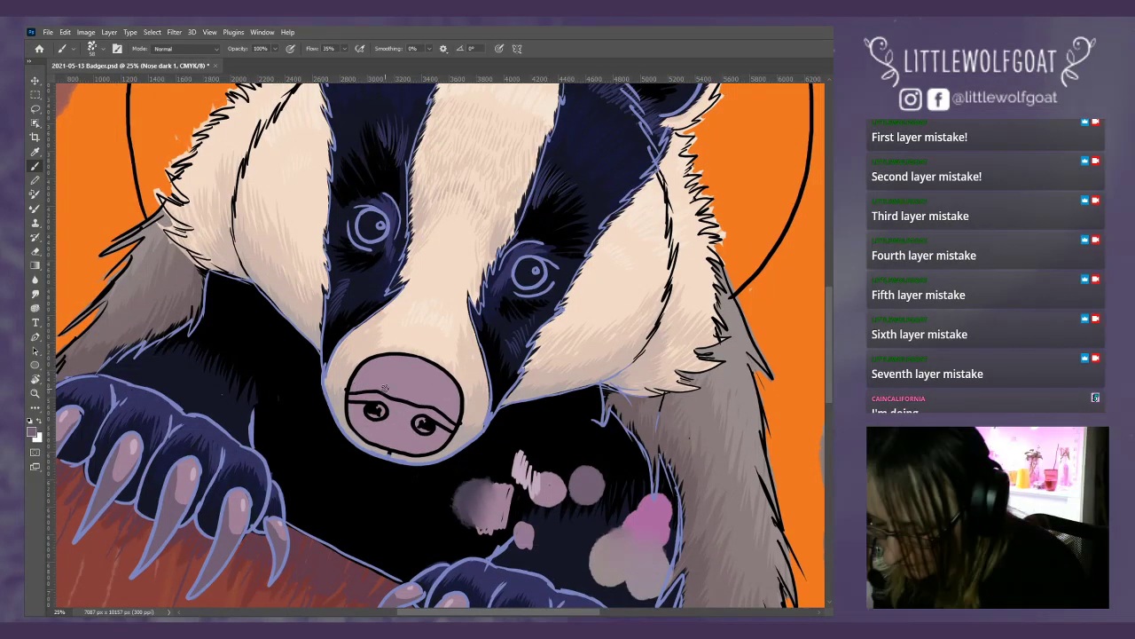
{"action": "scroll", "coordinate": [384, 388], "scroll_direction": "down", "scroll_amount": 4}
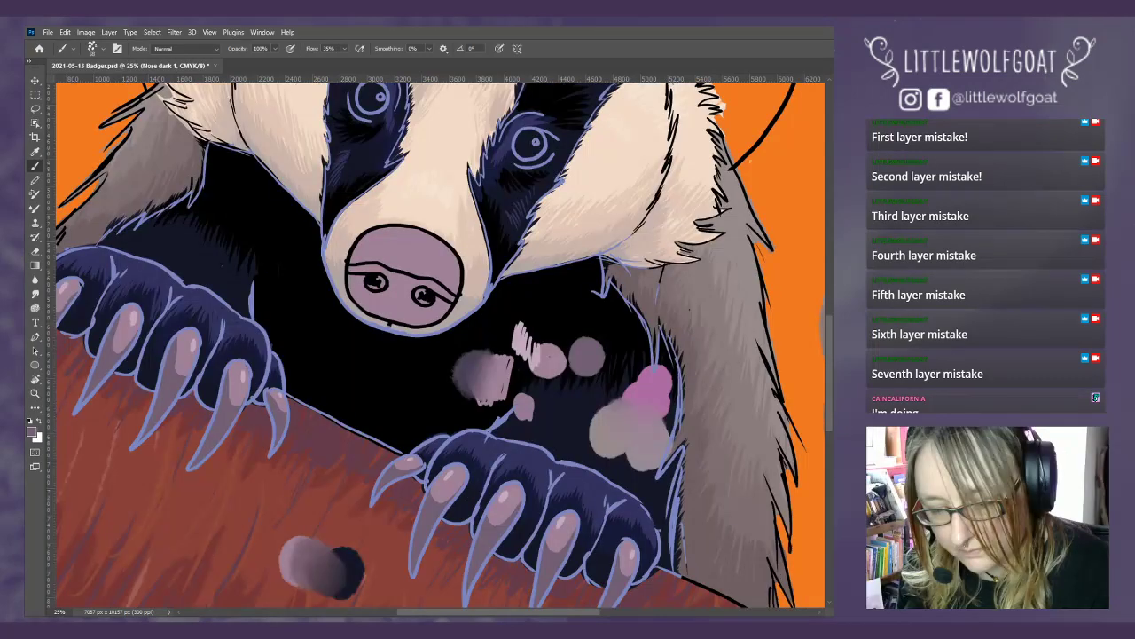
{"action": "key", "text": "alt+bracketleft"}
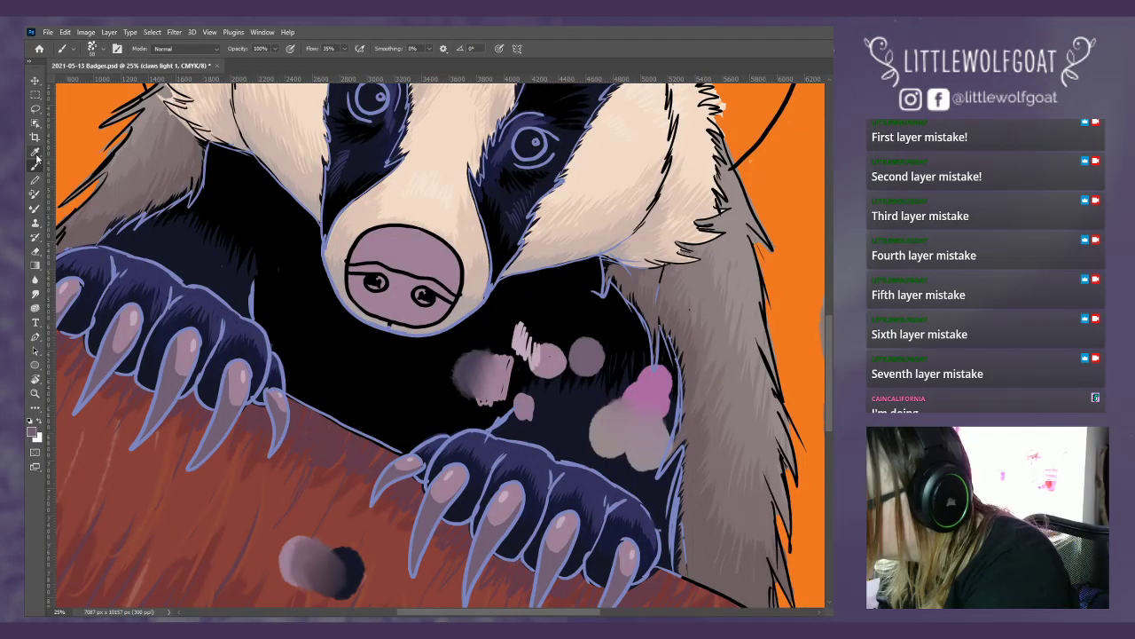
{"action": "left_click", "coordinate": [36, 153]}
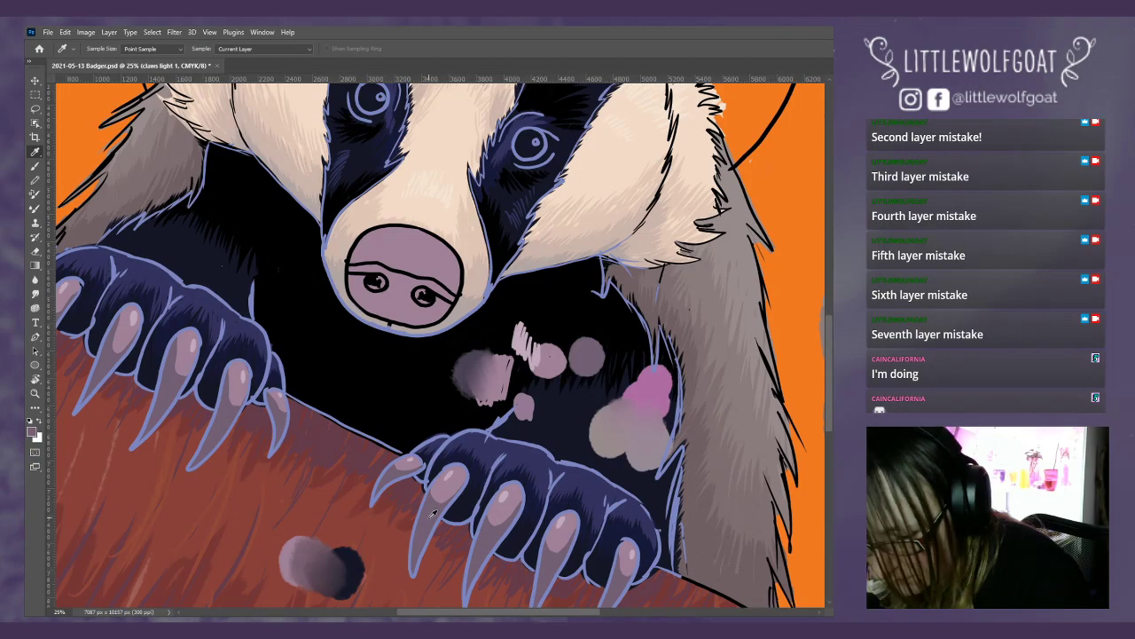
{"action": "left_click", "coordinate": [37, 170]}
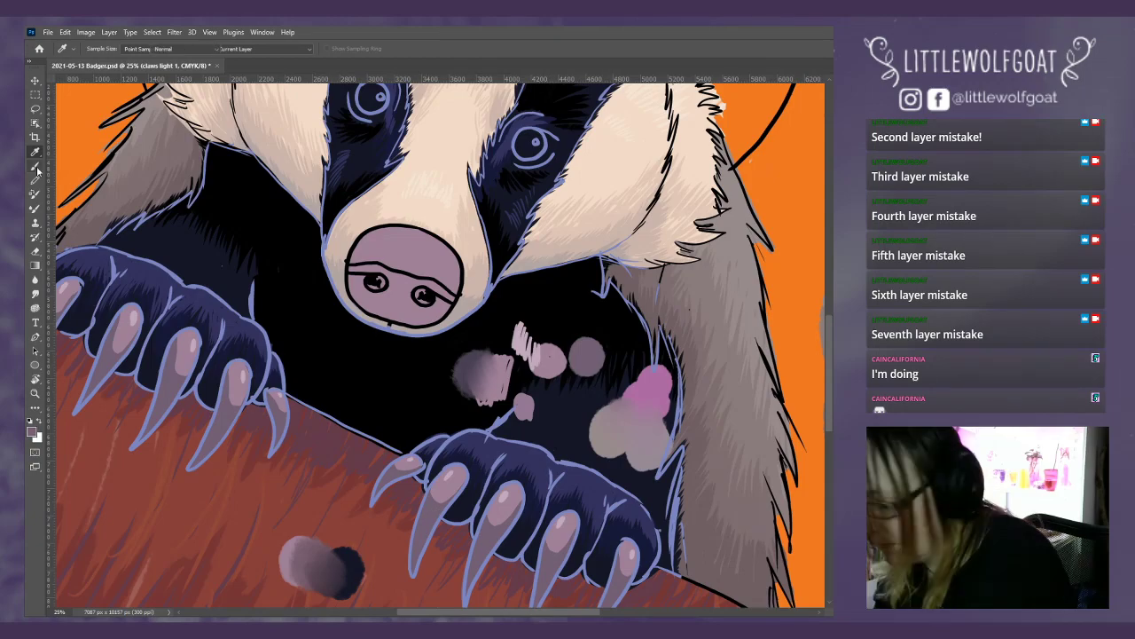
{"action": "left_click", "coordinate": [36, 167]}
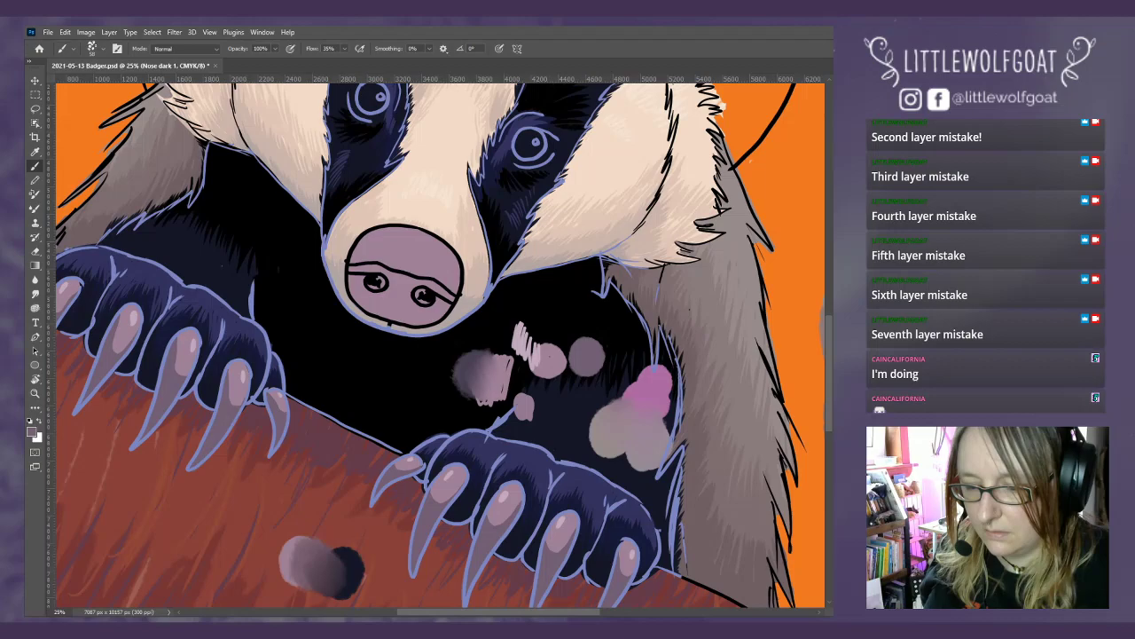
{"action": "key", "text": "ctrl+z"}
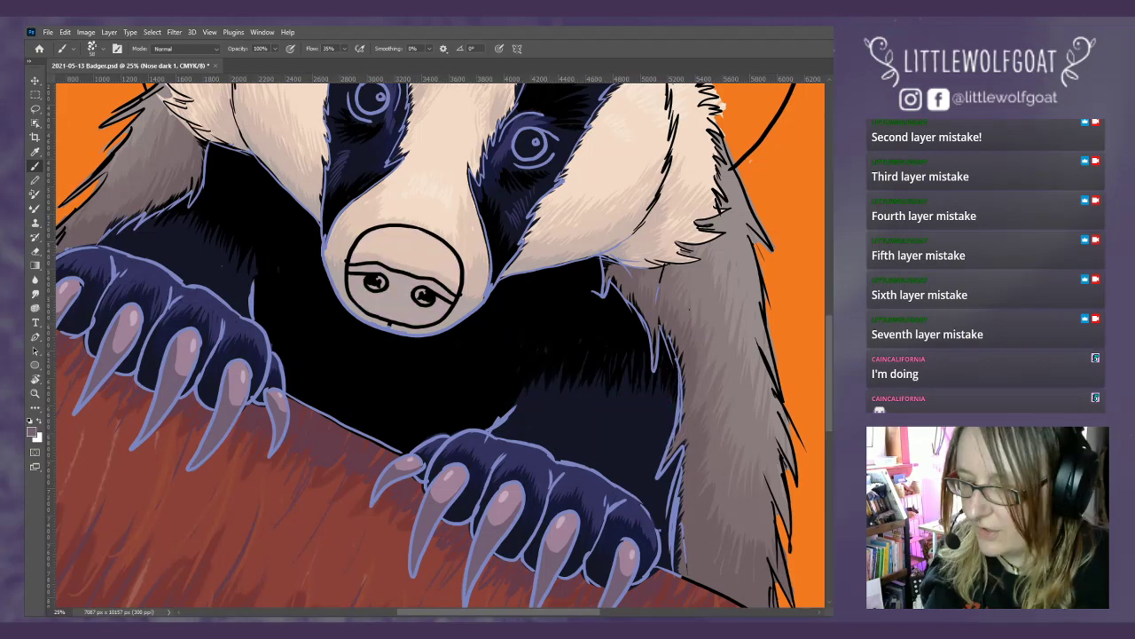
{"action": "key", "text": "ctrl+shift+z"}
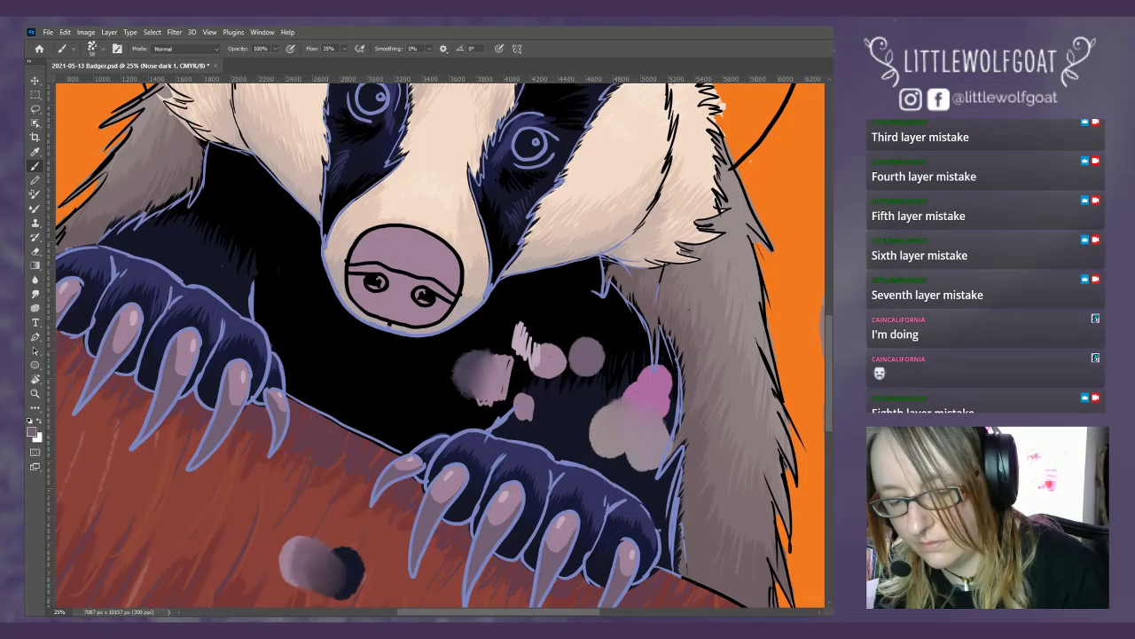
- Erase the pink fill from the badger's nose with the Eraser
{"action": "key", "text": "ctrl+comma"}
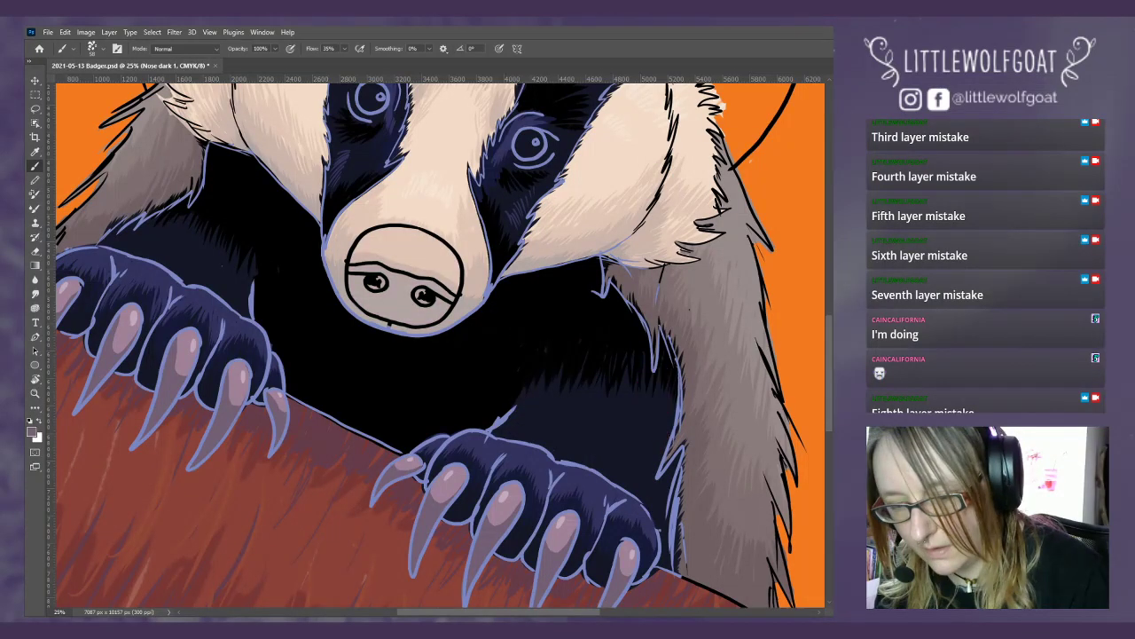
{"action": "key", "text": "ctrl+z"}
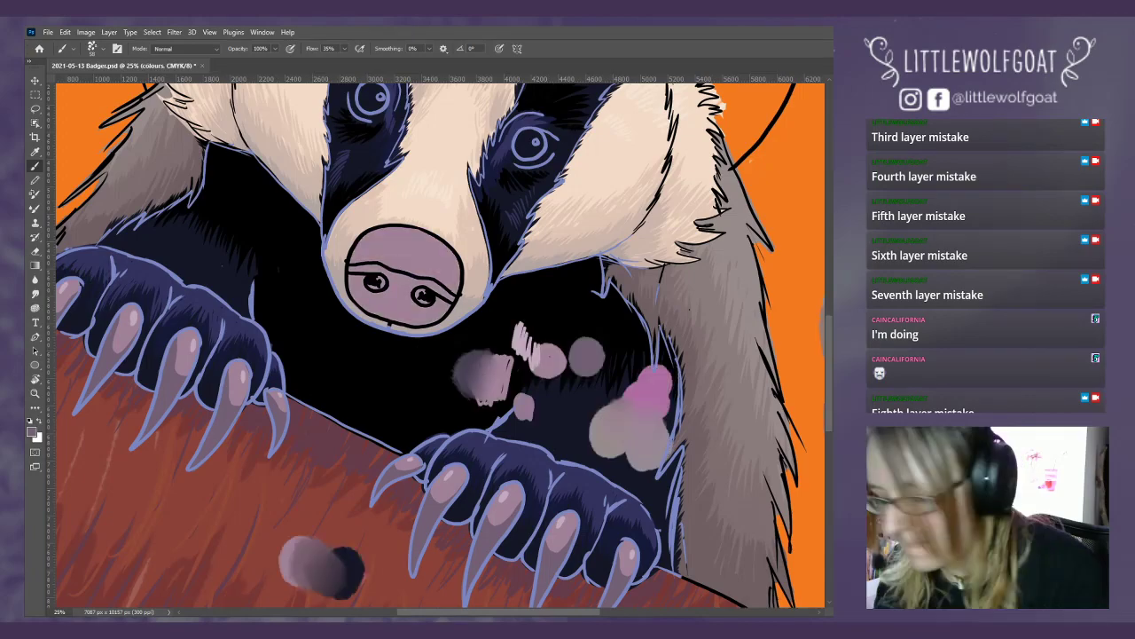
{"action": "key", "text": "i"}
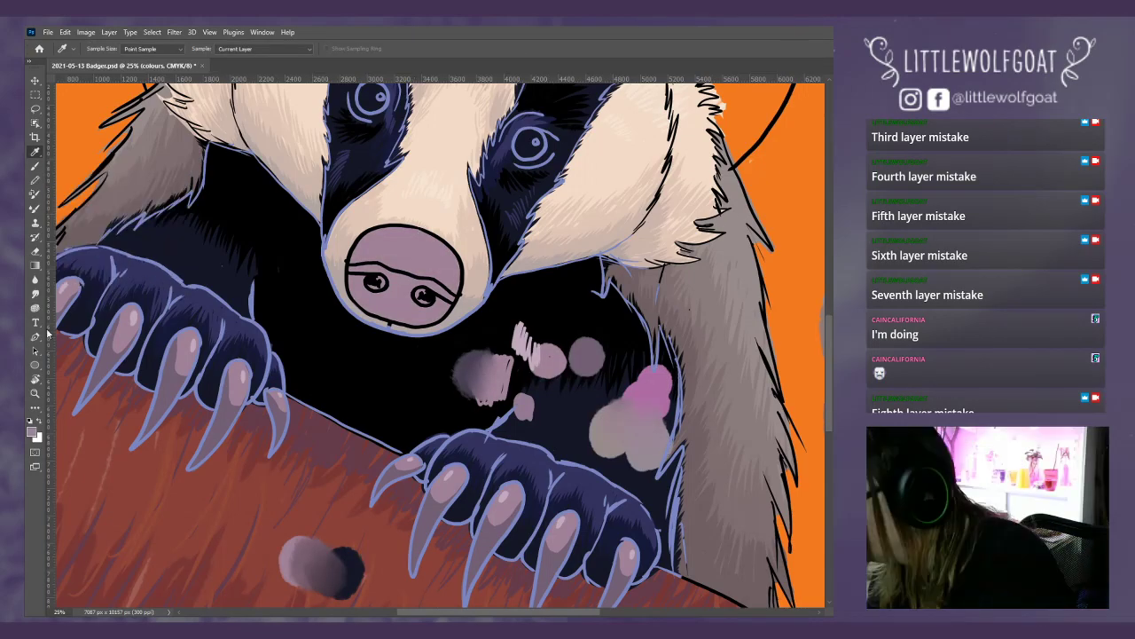
{"action": "key", "text": "e"}
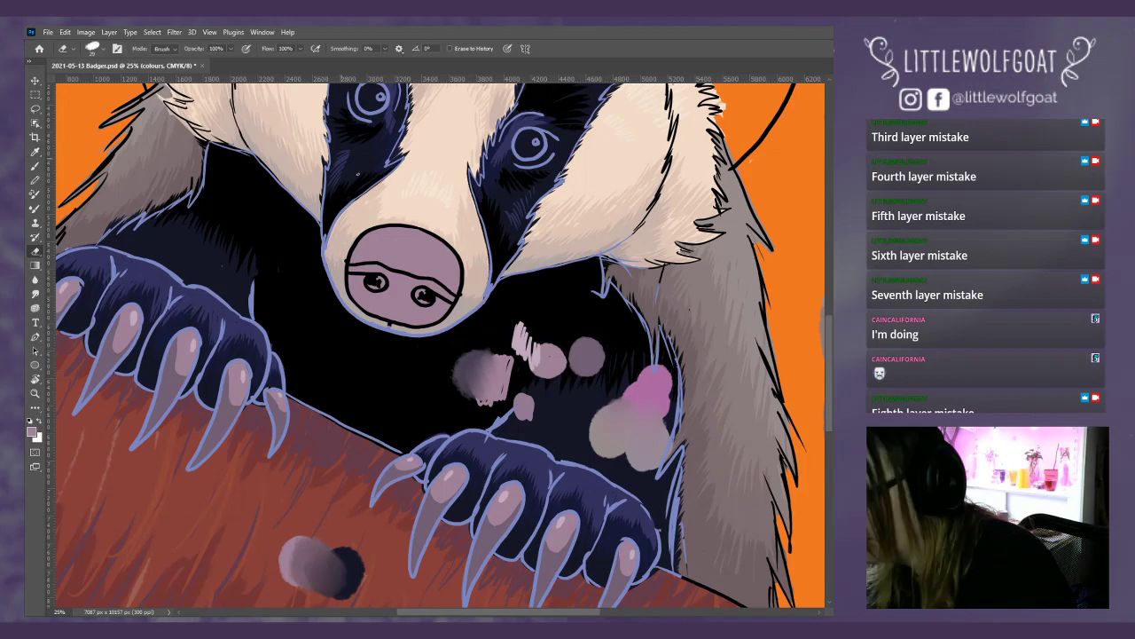
{"action": "right_click", "coordinate": [128, 86]}
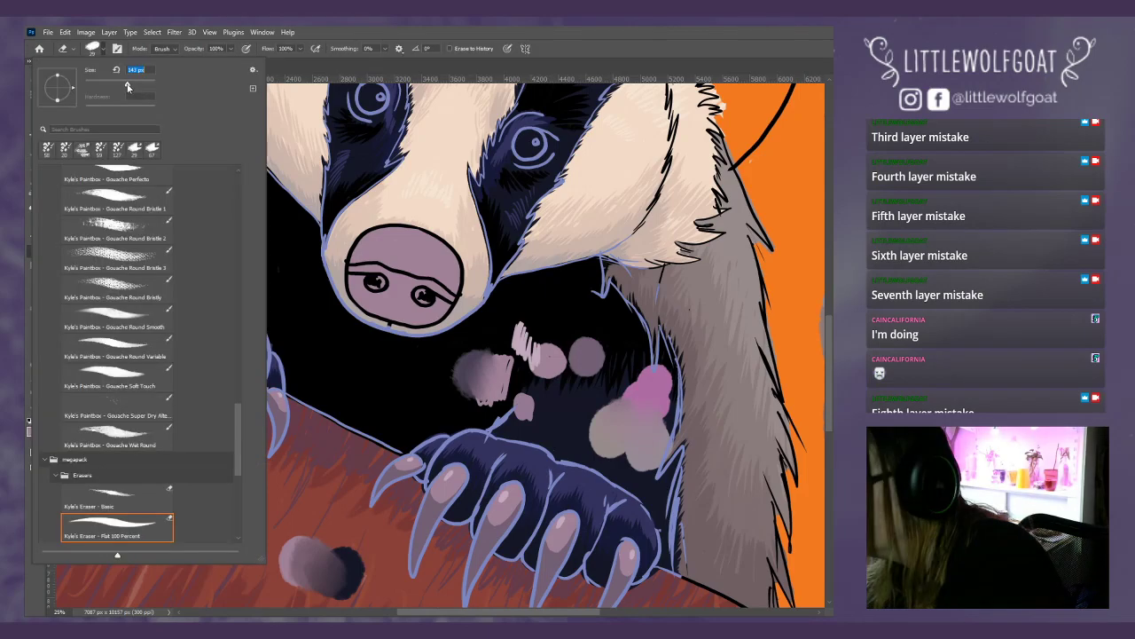
{"action": "key", "text": "Return"}
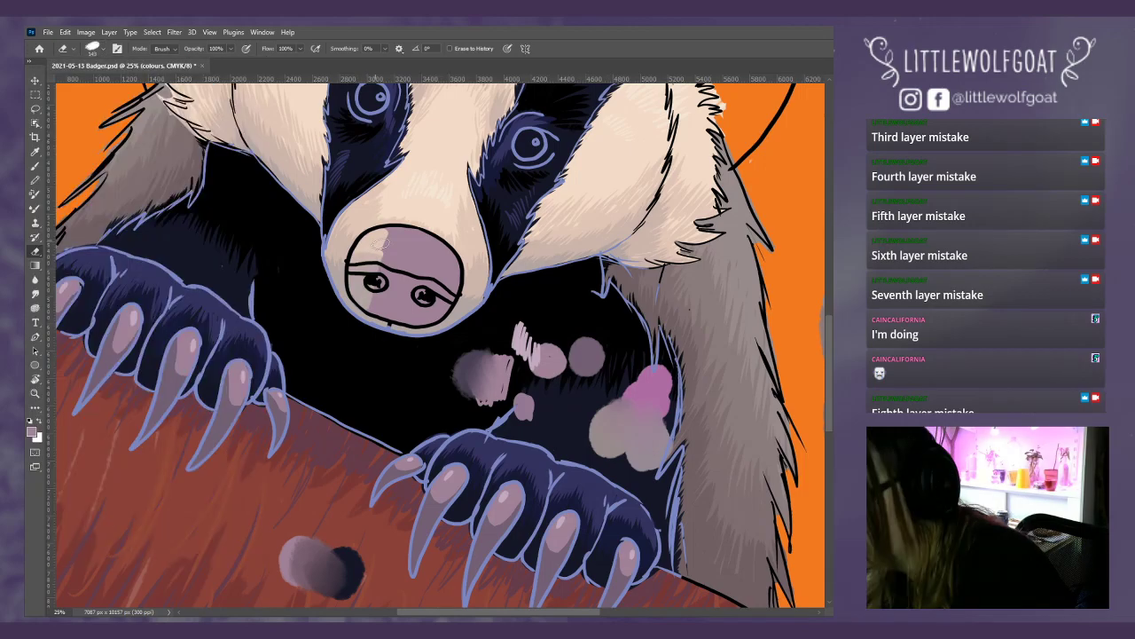
{"action": "mouse_move", "coordinate": [380, 235]}
{"action": "left_mouse_down"}
{"action": "mouse_move", "coordinate": [400, 295]}
{"action": "mouse_move", "coordinate": [477, 259]}
{"action": "left_mouse_up"}
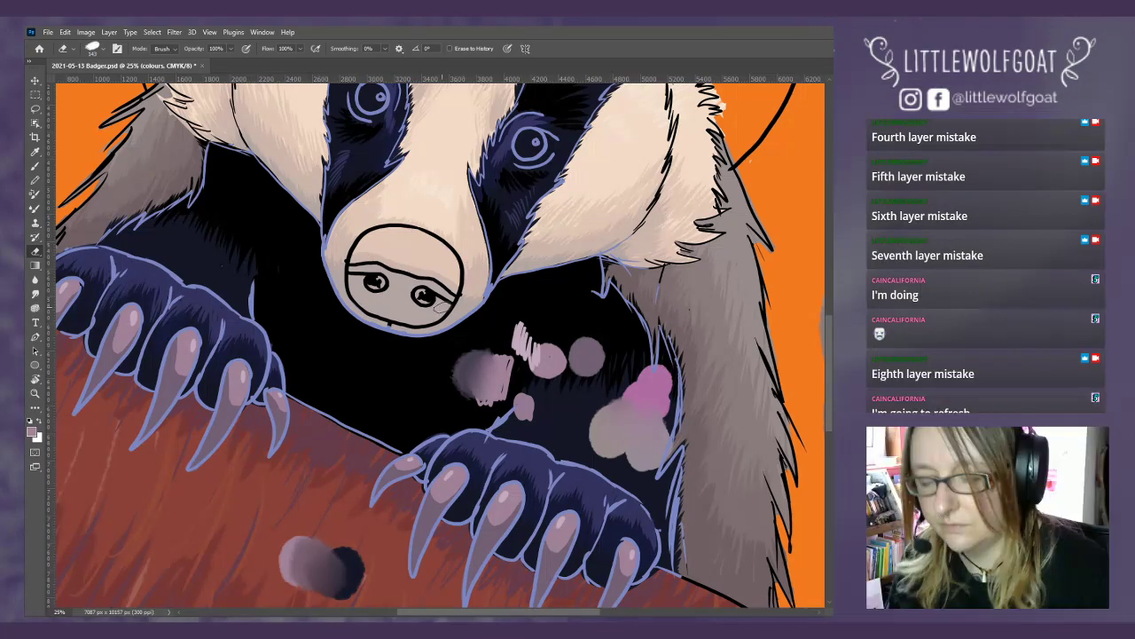
- Switch between the Nose dark 1 and Nose base layers, ending on Nose dark 1
{"action": "key", "text": "alt+]"}
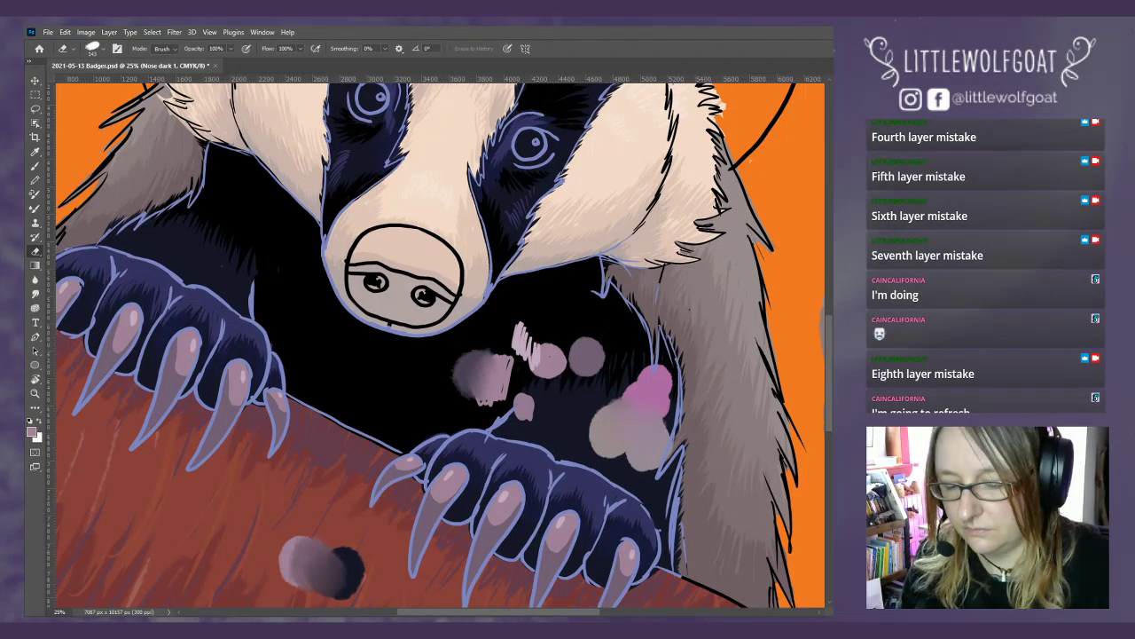
{"action": "key", "text": "alt+["}
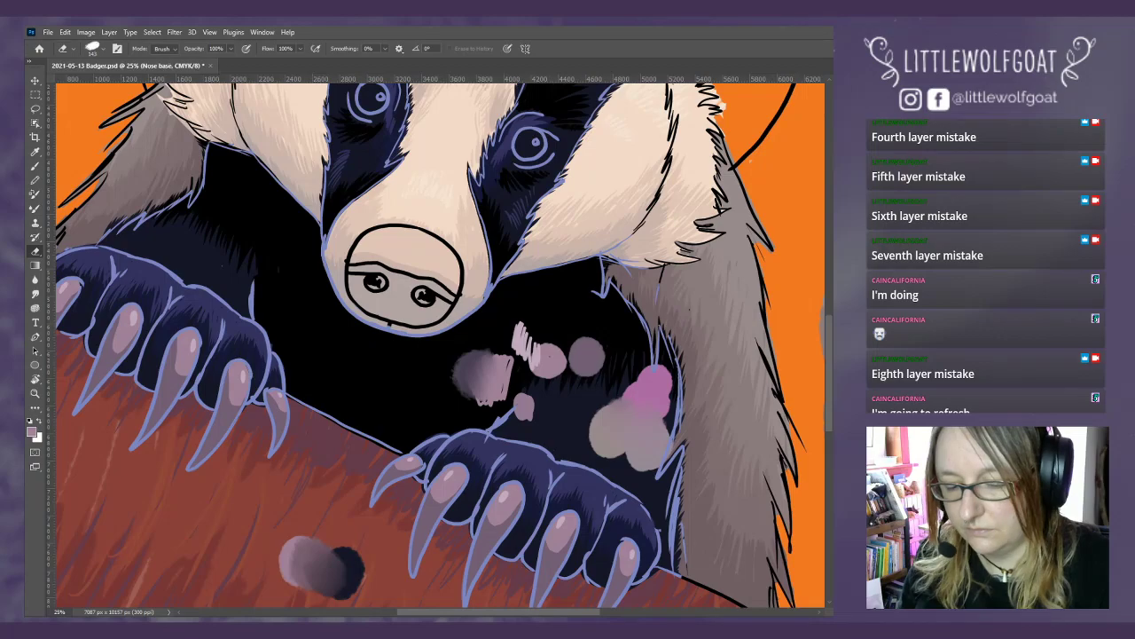
{"action": "key", "text": "alt+]"}
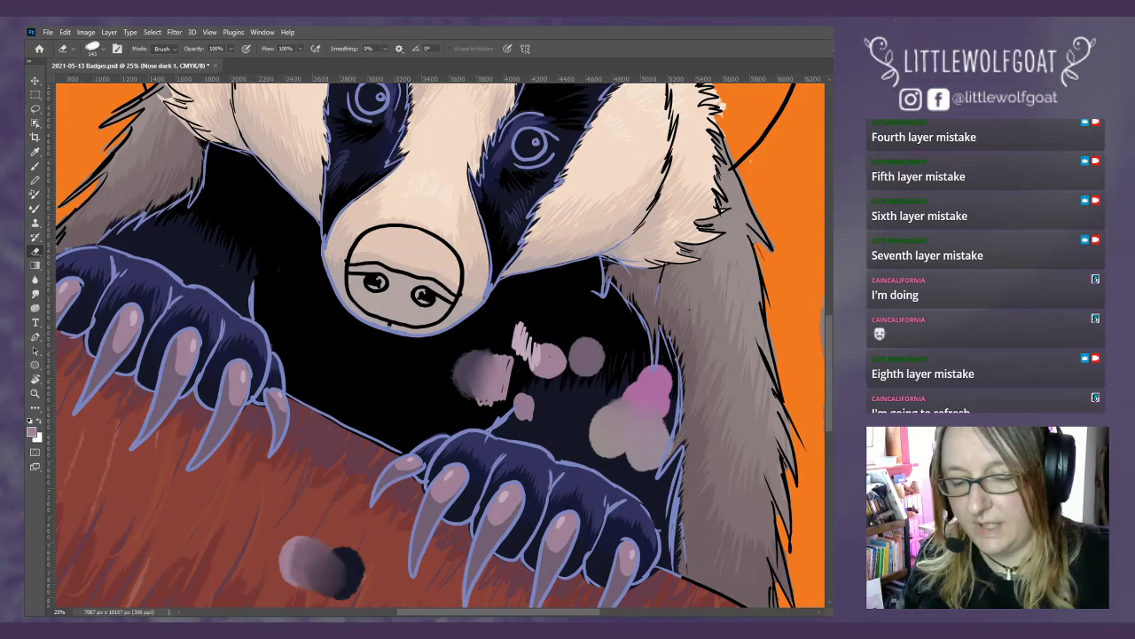
- Delete the Nose dark 1 layer, repaint the nose mauve, and hide the line art
{"action": "right_click", "coordinate": [801, 165]}
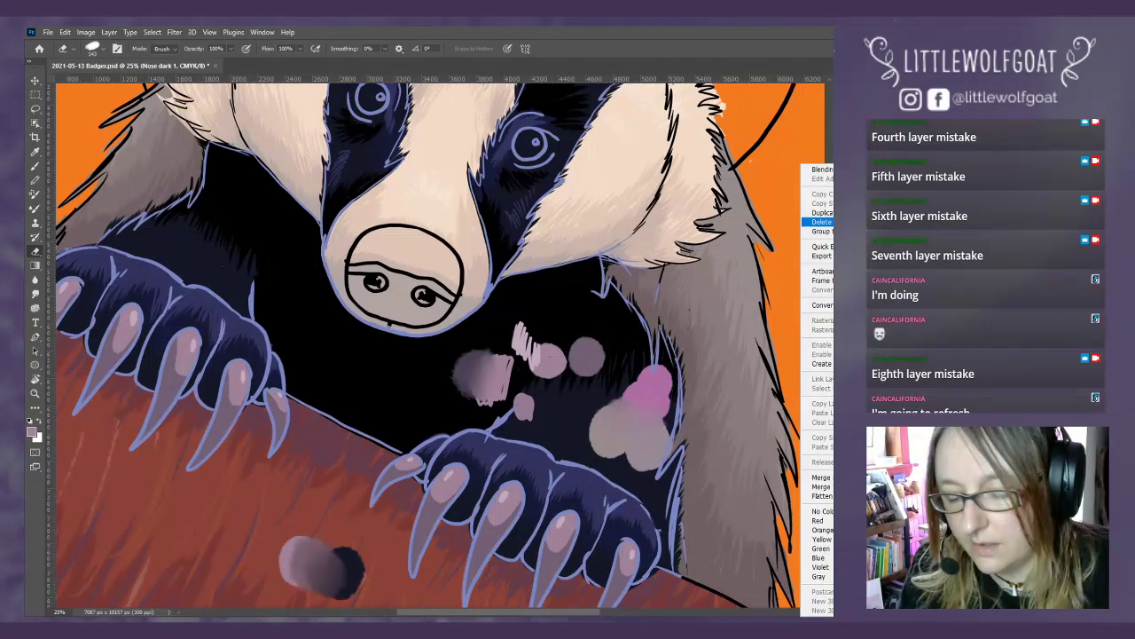
{"action": "left_click", "coordinate": [822, 221]}
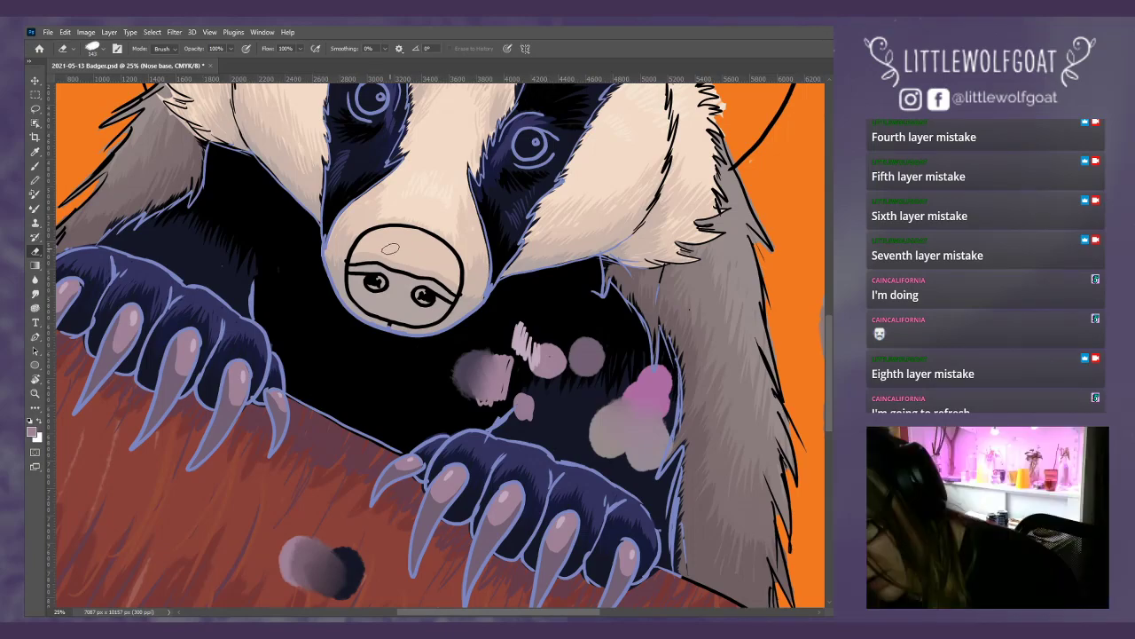
{"action": "left_click", "coordinate": [36, 167]}
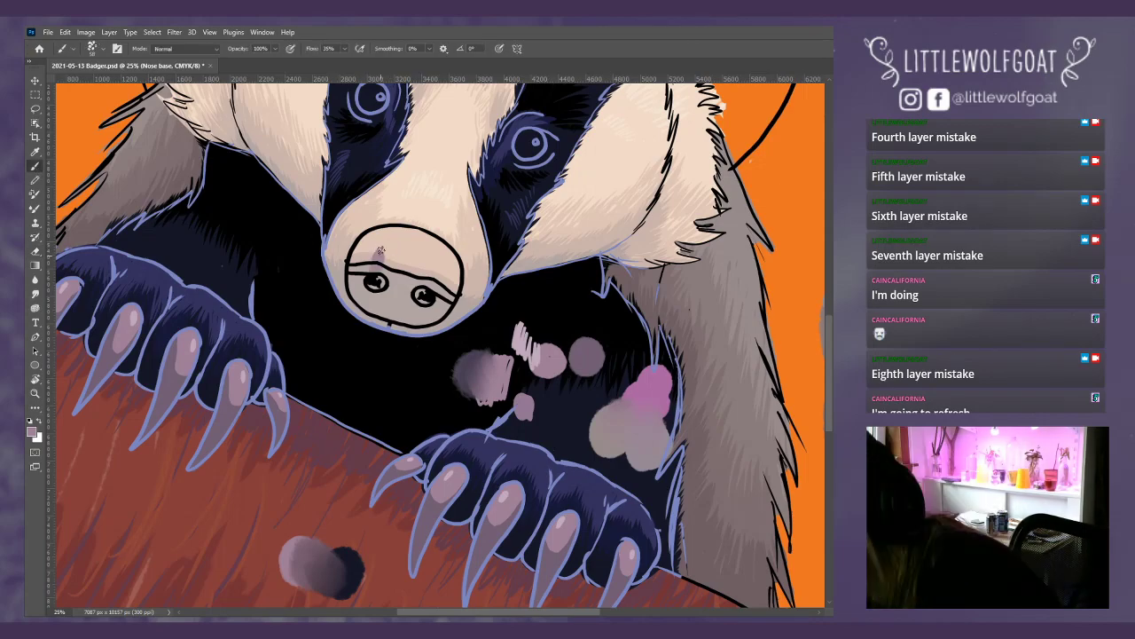
{"action": "mouse_move", "coordinate": [379, 251]}
{"action": "left_mouse_down"}
{"action": "mouse_move", "coordinate": [356, 278]}
{"action": "mouse_move", "coordinate": [450, 280]}
{"action": "mouse_move", "coordinate": [393, 238]}
{"action": "left_mouse_up"}
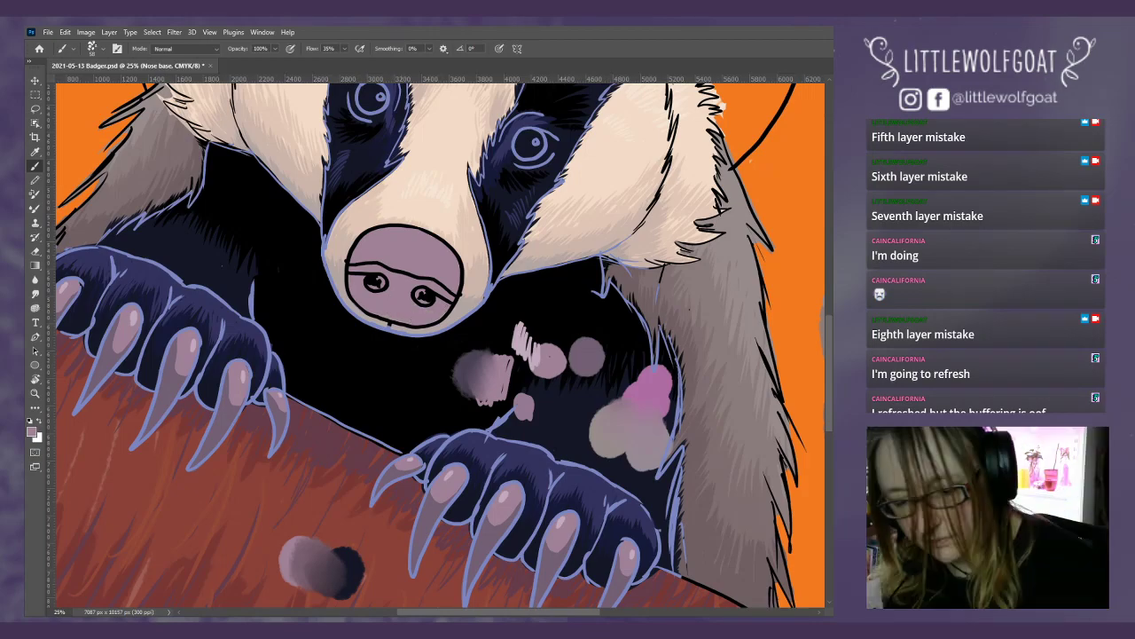
{"action": "key", "text": "ctrl+comma"}
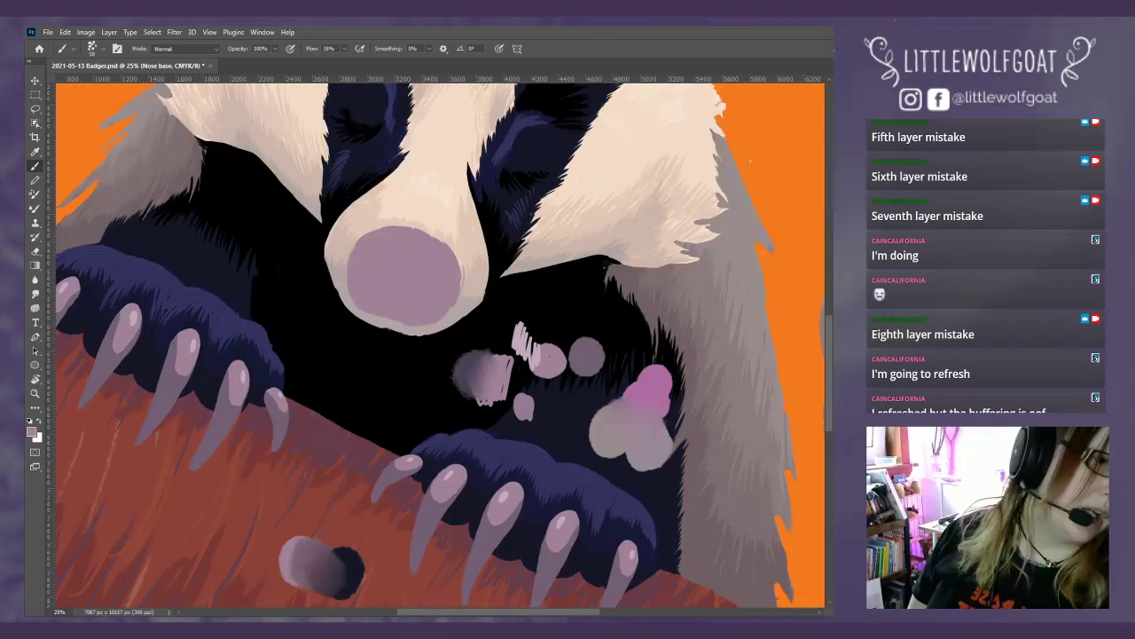
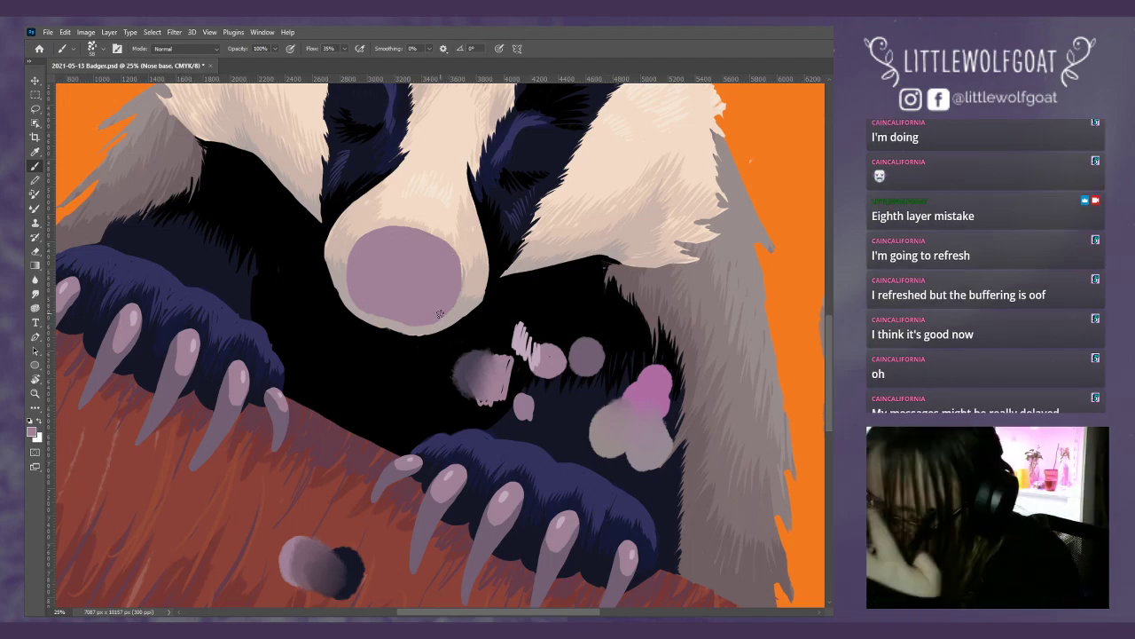
- Erase the nose base's lower-right edge and a thin strip along its top with the Eraser
{"action": "left_click", "coordinate": [36, 252]}
{"action": "left_click", "coordinate": [92, 48]}
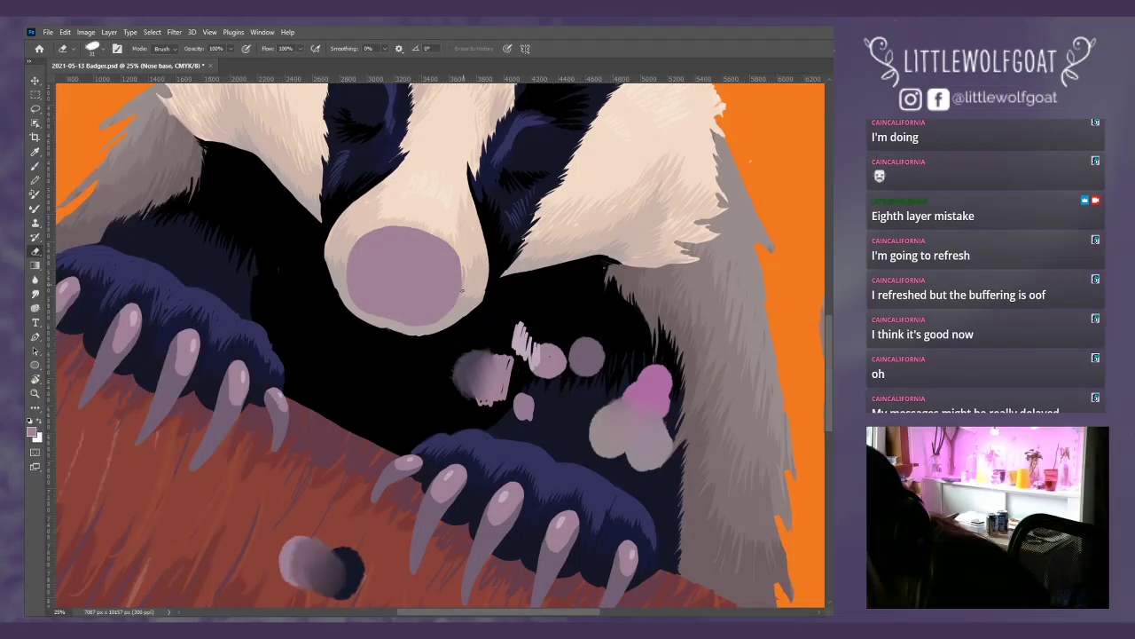
{"action": "left_click_drag", "start_coordinate": [461, 290], "coordinate": [415, 321]}
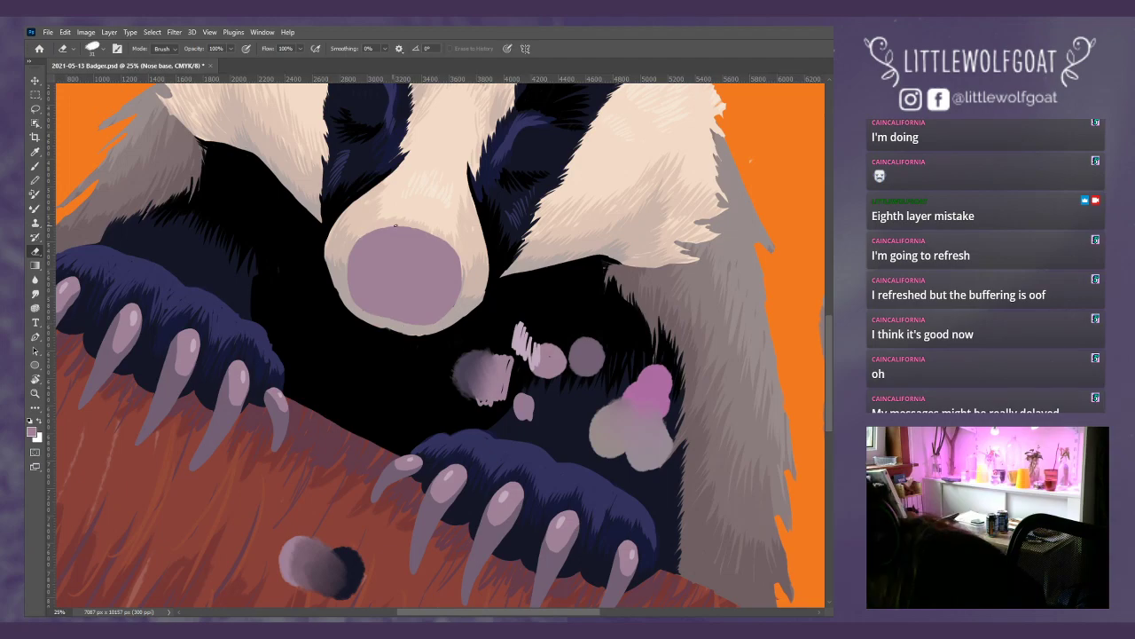
{"action": "left_click_drag", "start_coordinate": [396, 226], "coordinate": [429, 231]}
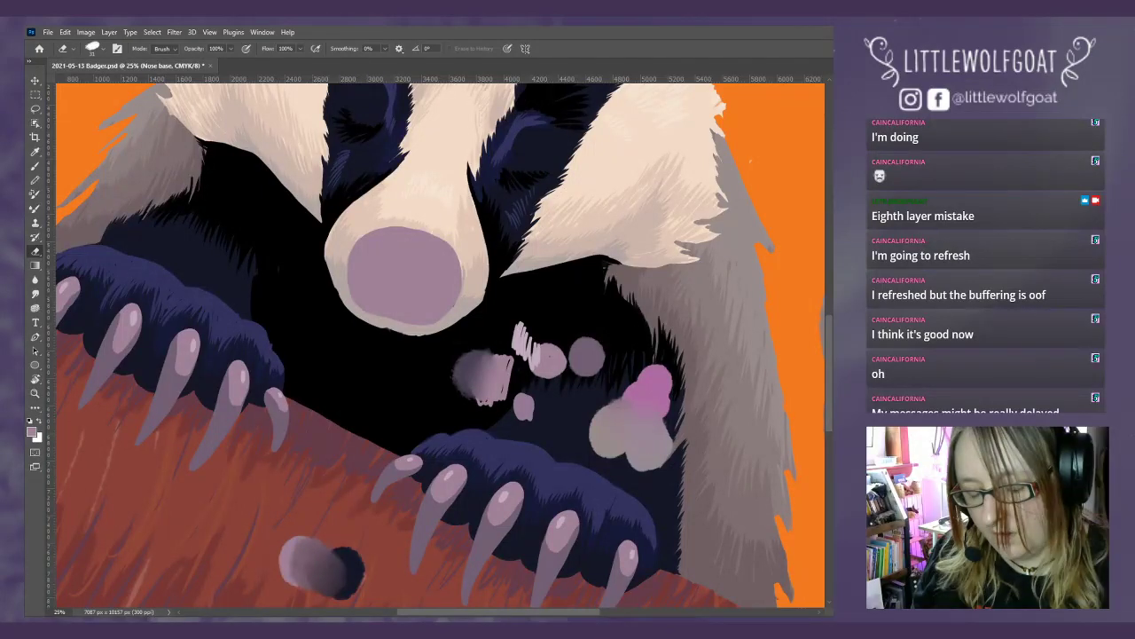
- Duplicate the Nose base layer and name the copy 'Nose dark 1'
{"action": "right_click", "coordinate": [829, 214]}
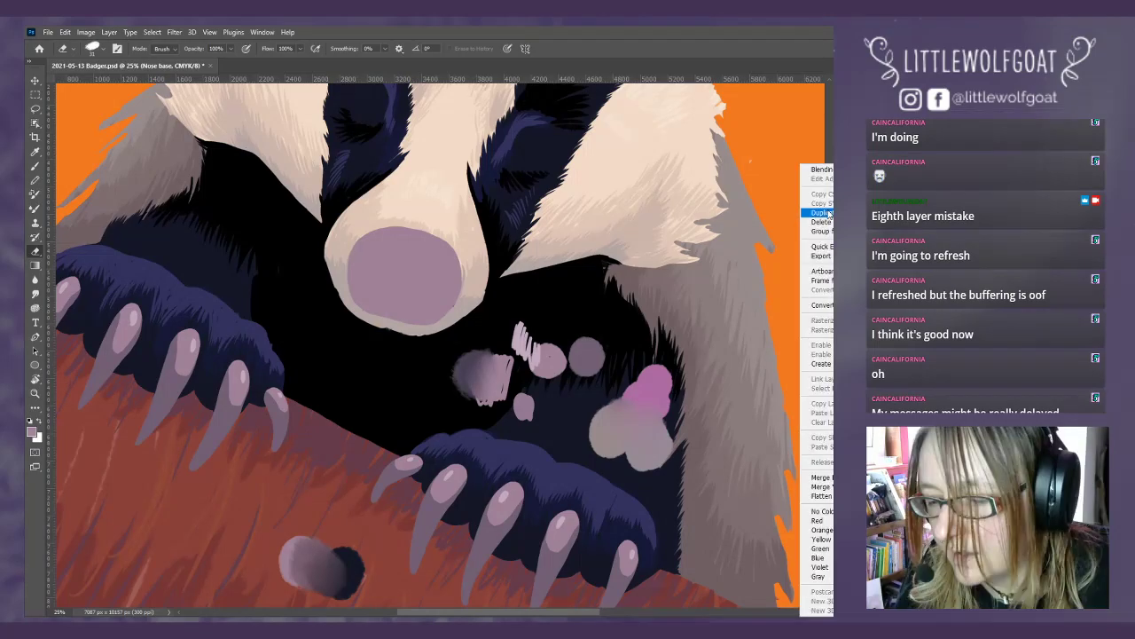
{"action": "left_click", "coordinate": [821, 213]}
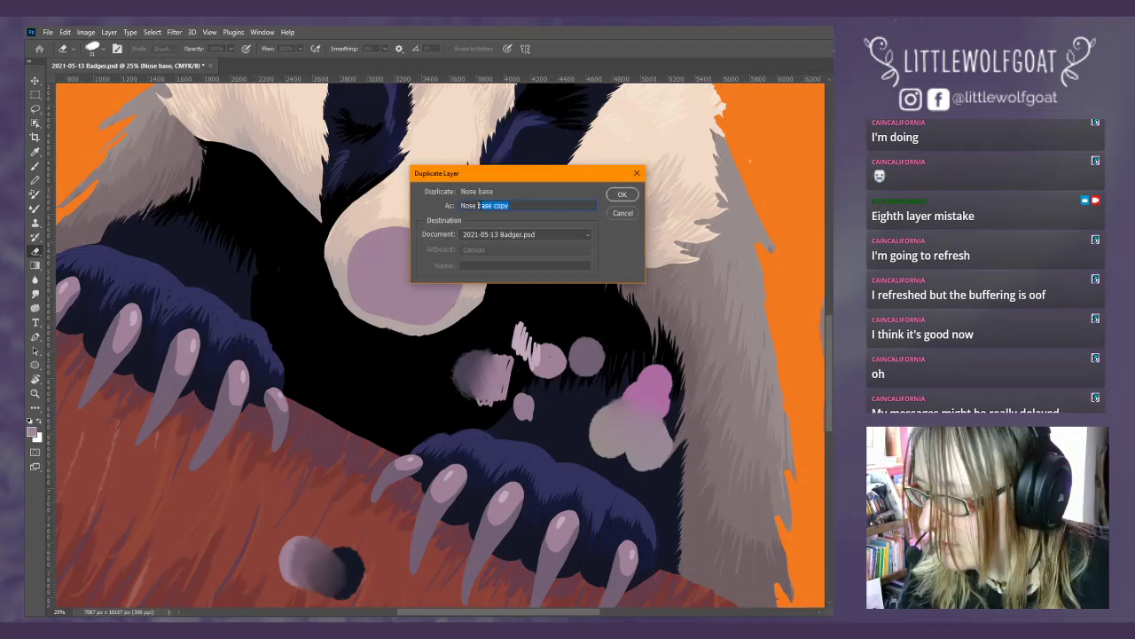
{"action": "type", "text": "dar"}
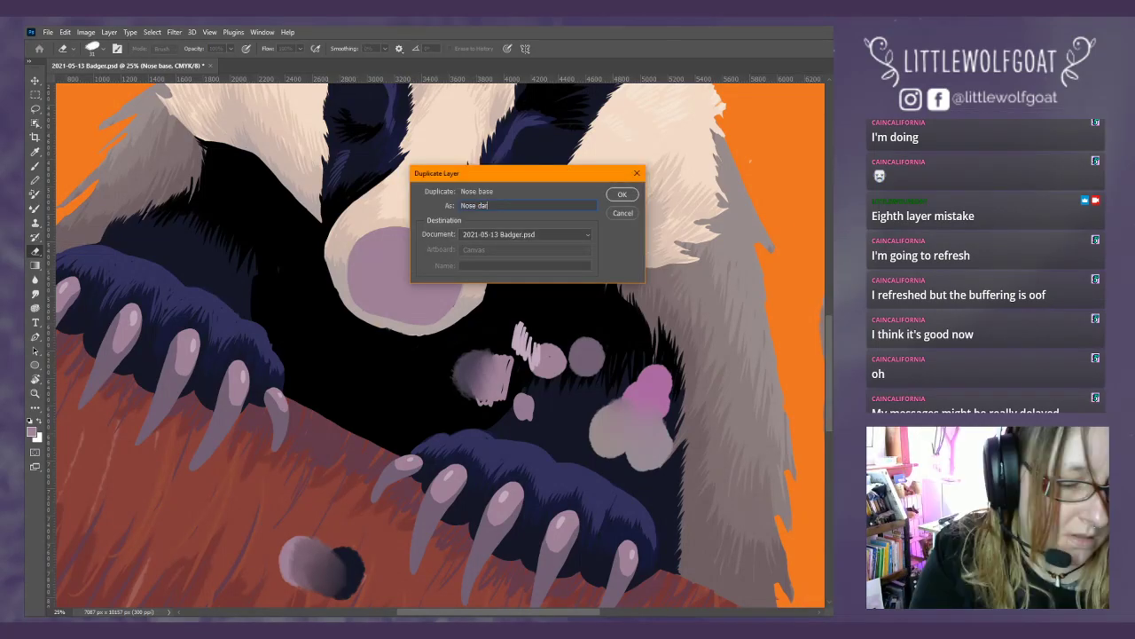
{"action": "type", "text": "k 1"}
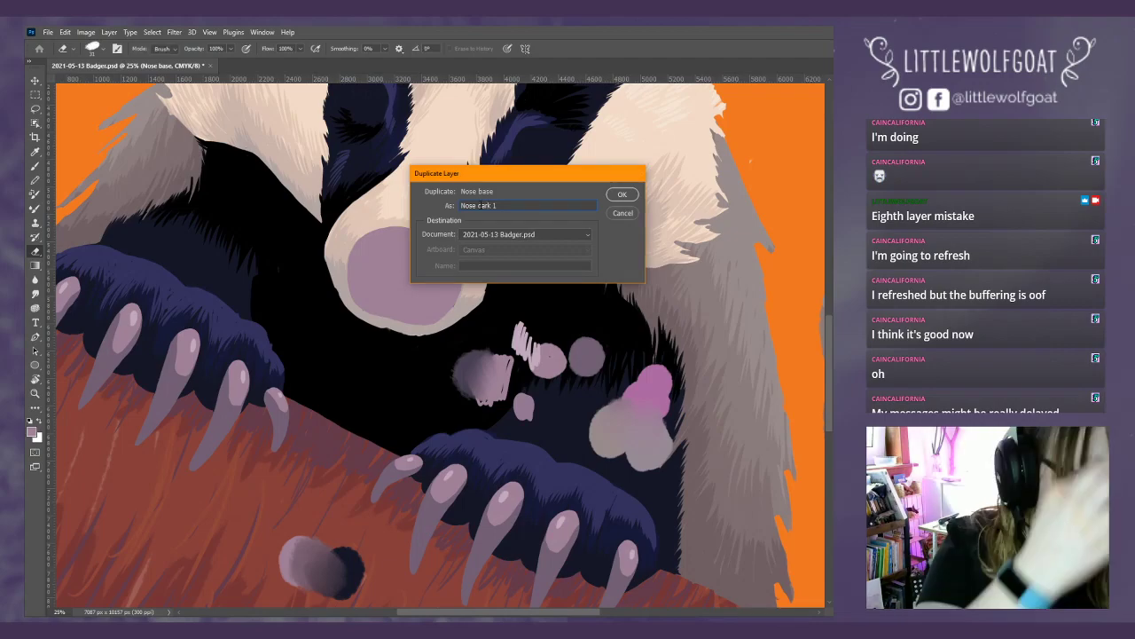
{"action": "key", "text": "Return"}
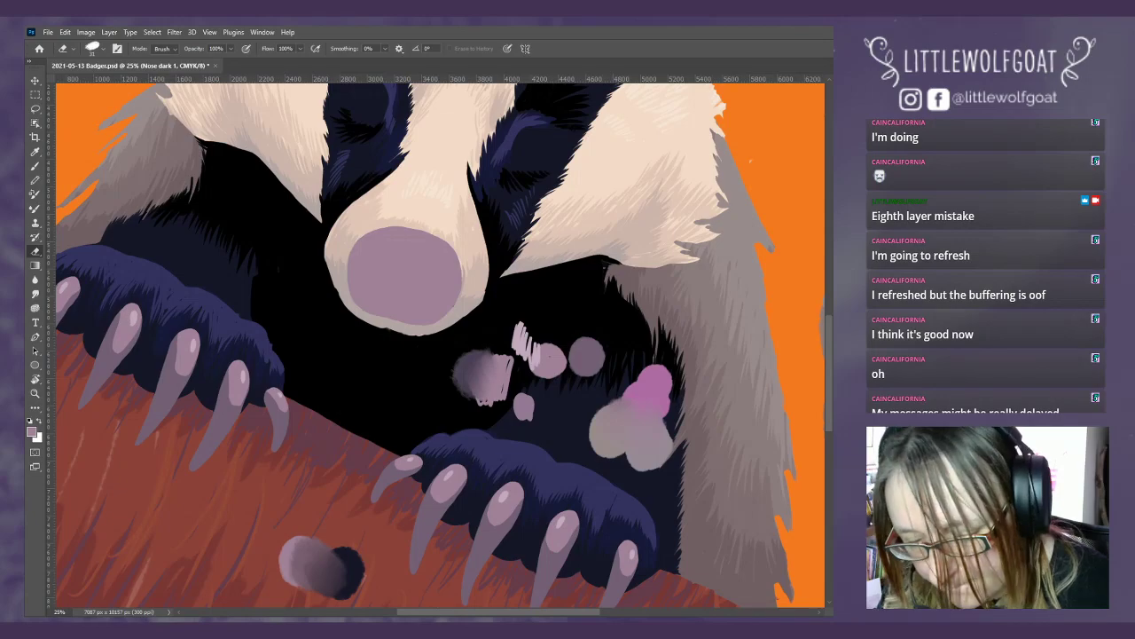
- Sample the light claw colour, then return to Nose dark 1 with the Brush and line art shown
{"action": "key", "text": "alt+bracketleft"}
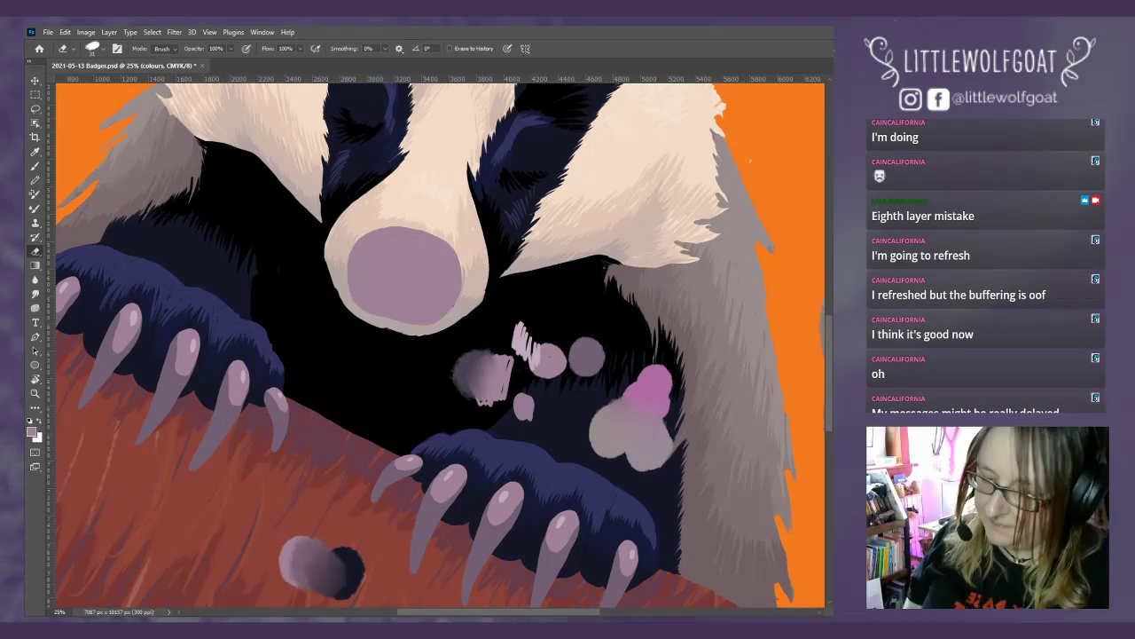
{"action": "left_click", "coordinate": [36, 153]}
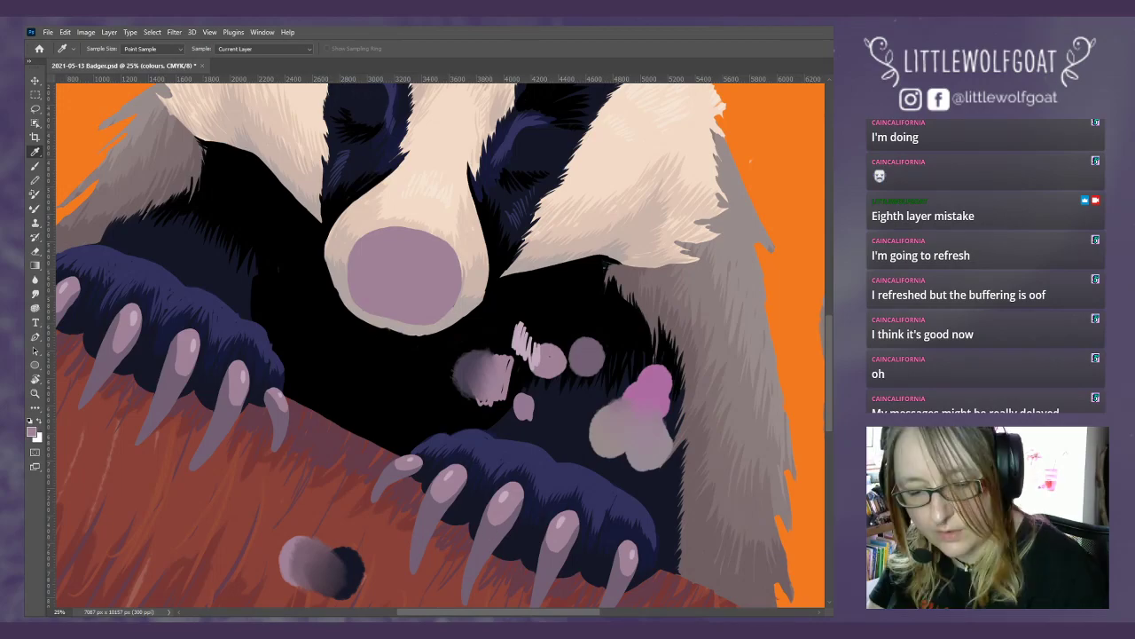
{"action": "left_click", "coordinate": [556, 560], "text": "ctrl"}
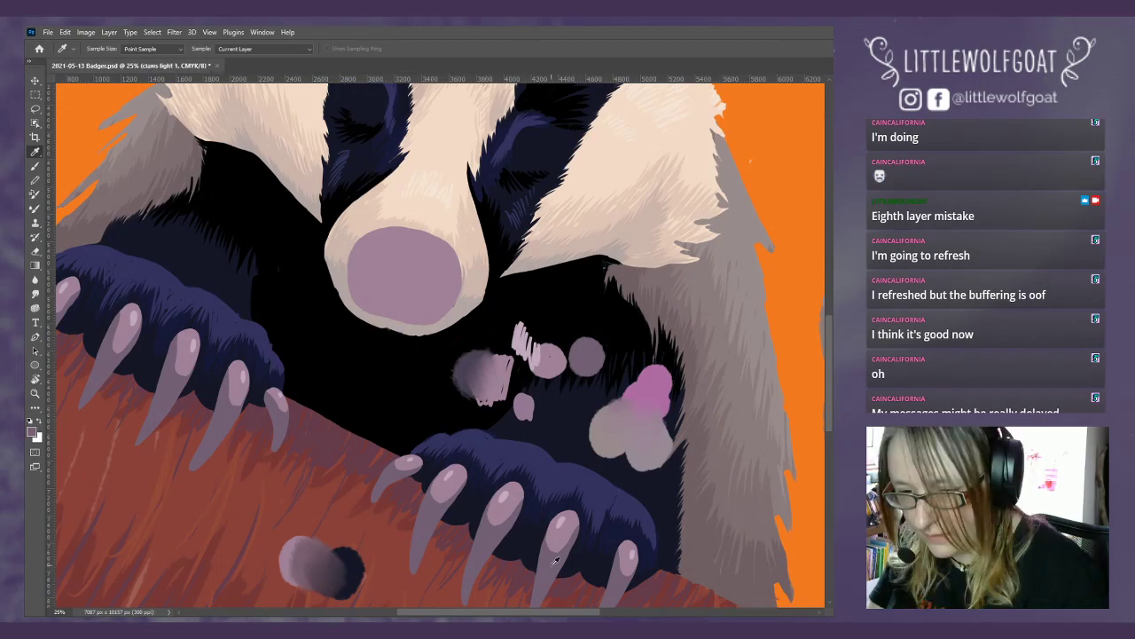
{"action": "key", "text": "alt+bracketleft"}
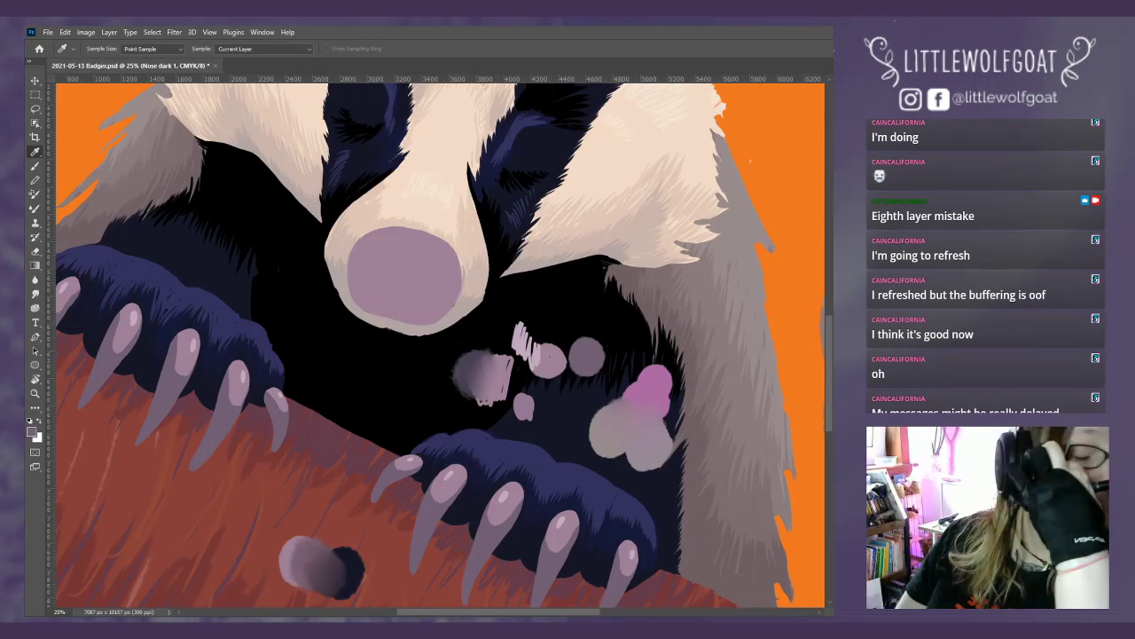
{"action": "left_click", "coordinate": [35, 166]}
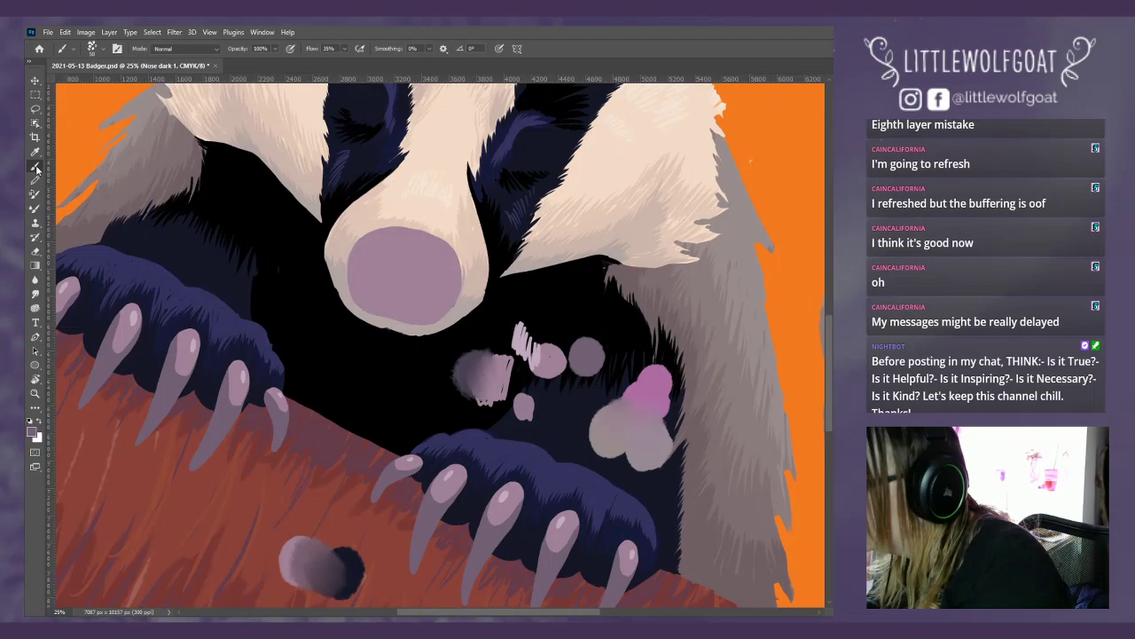
{"action": "scroll", "coordinate": [828, 320], "scroll_direction": "up", "scroll_amount": 2}
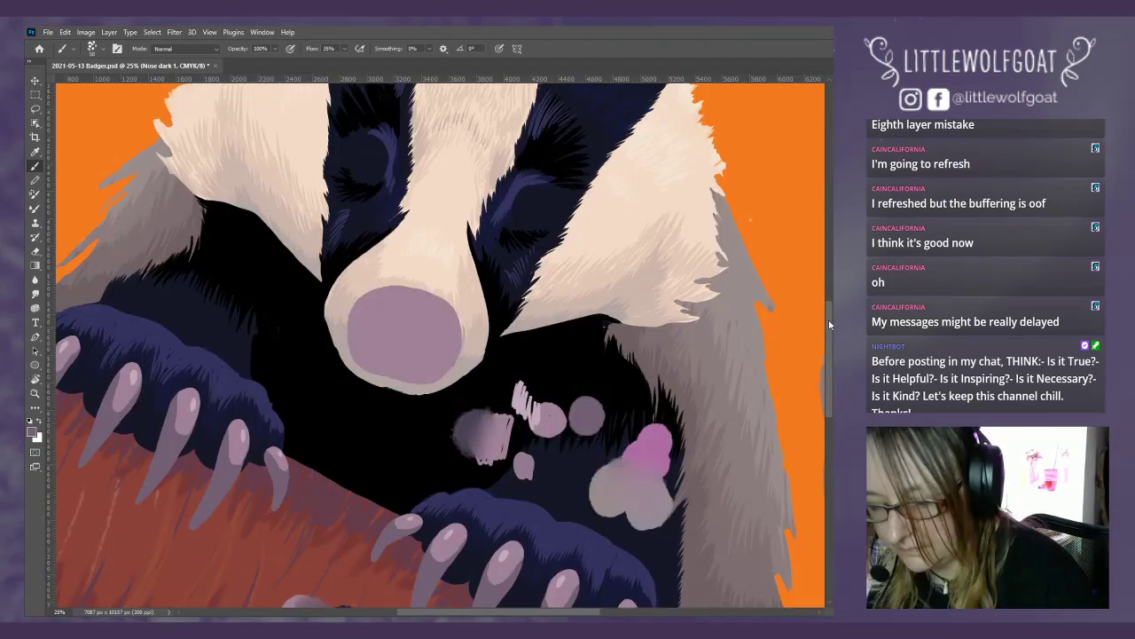
{"action": "key", "text": "ctrl+z"}
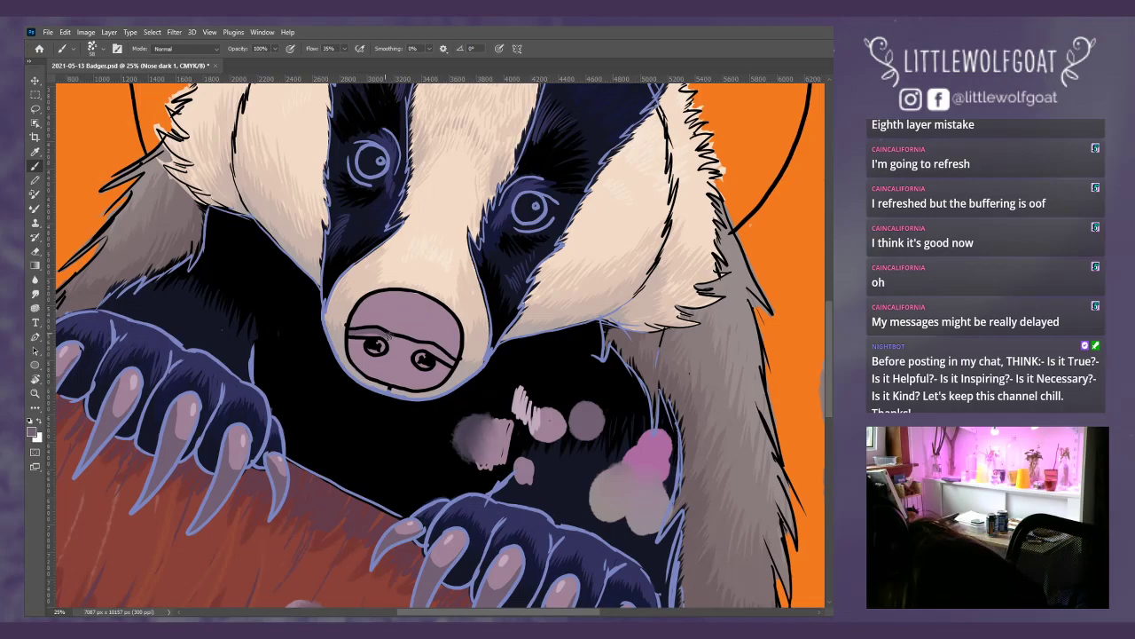
- Paint darker shading along the nose's upper line and around the nostrils, checking it without line art
{"action": "left_click_drag", "start_coordinate": [388, 336], "coordinate": [454, 360]}
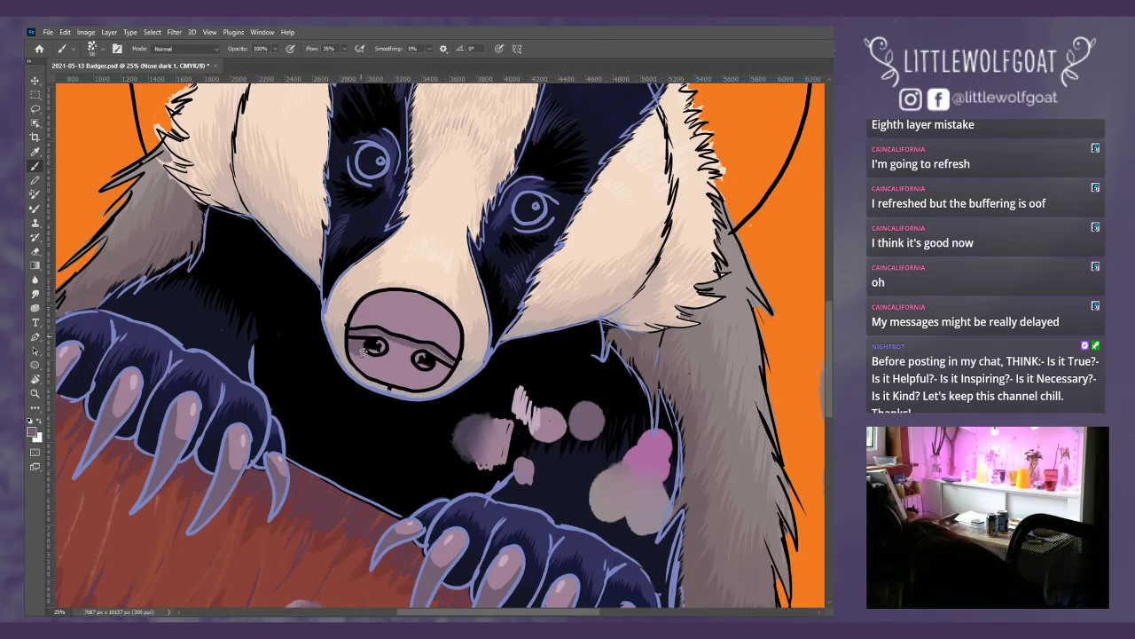
{"action": "left_click_drag", "start_coordinate": [362, 351], "coordinate": [444, 372]}
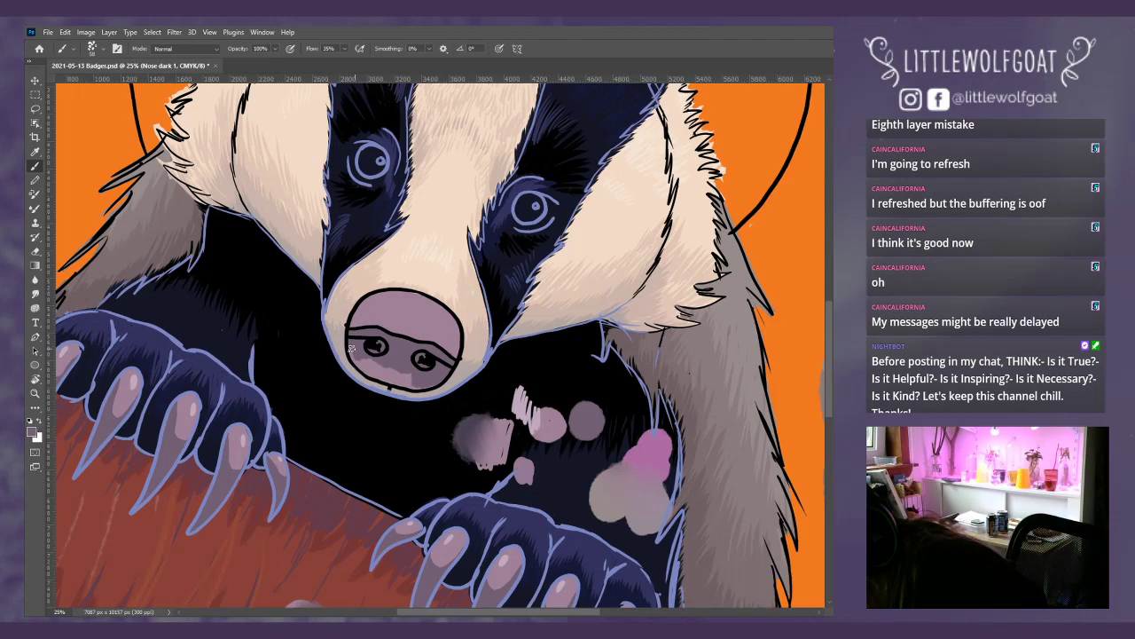
{"action": "mouse_move", "coordinate": [351, 348]}
{"action": "left_mouse_down"}
{"action": "mouse_move", "coordinate": [373, 369]}
{"action": "mouse_move", "coordinate": [404, 372]}
{"action": "left_mouse_up"}
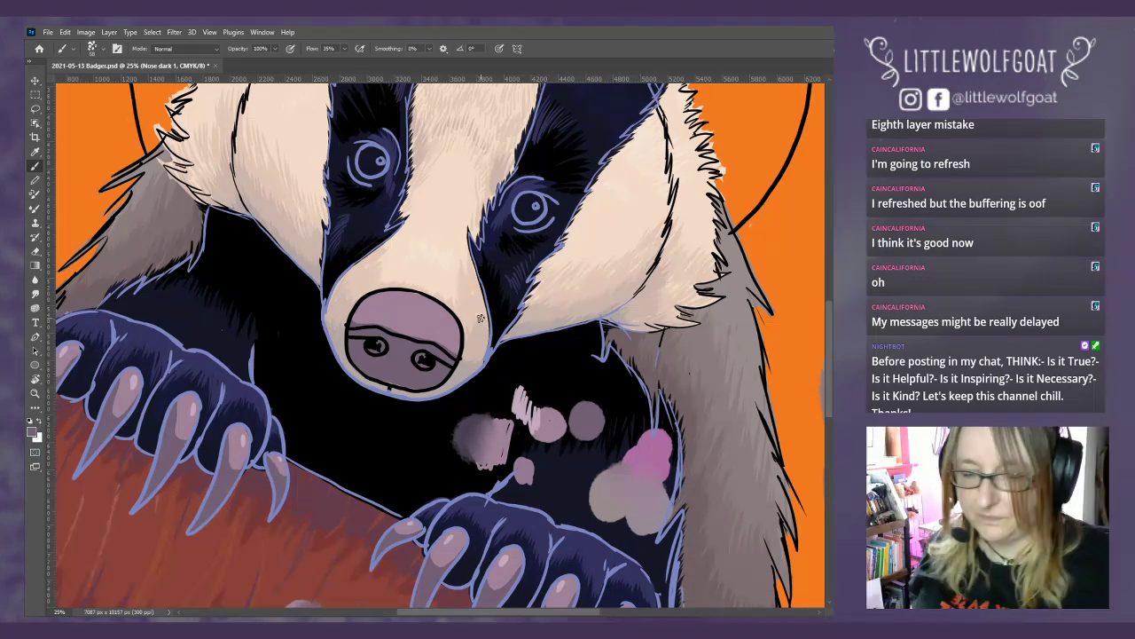
{"action": "key", "text": "ctrl+comma"}
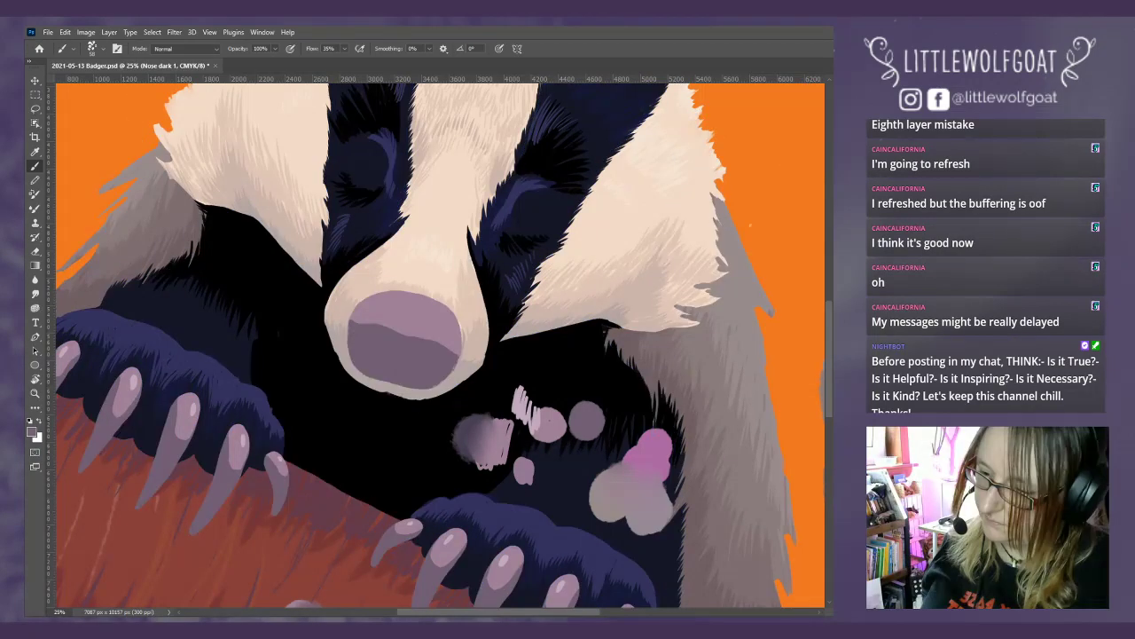
{"action": "key", "text": "ctrl+comma"}
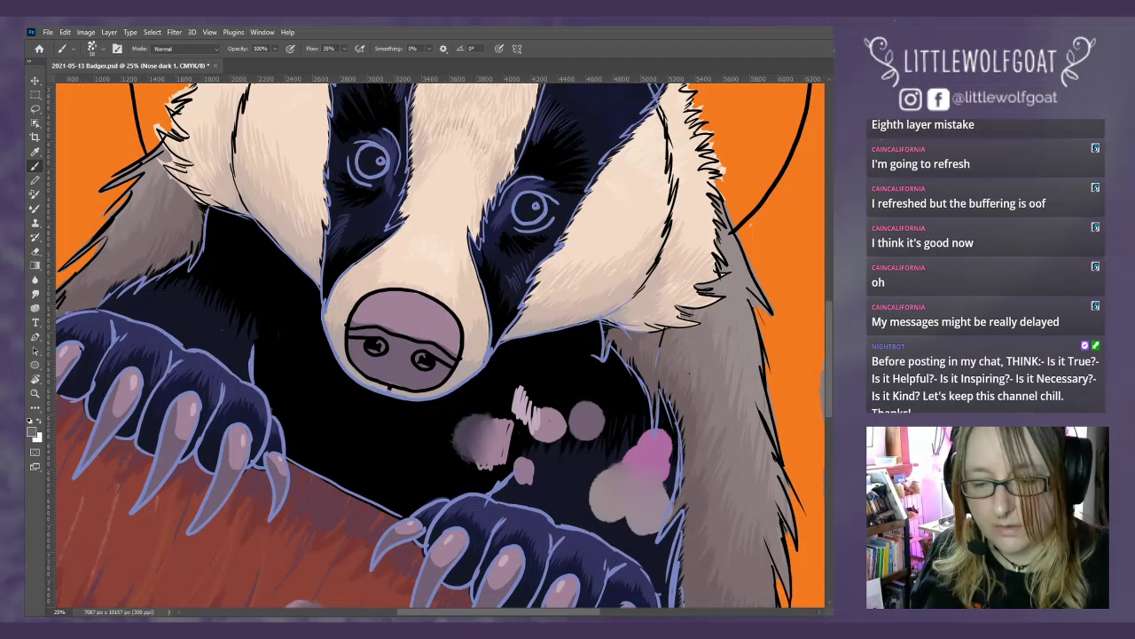
- Duplicate Nose dark 1 as 'Nose dark 2' and reselect the colours layer
{"action": "right_click", "coordinate": [825, 169]}
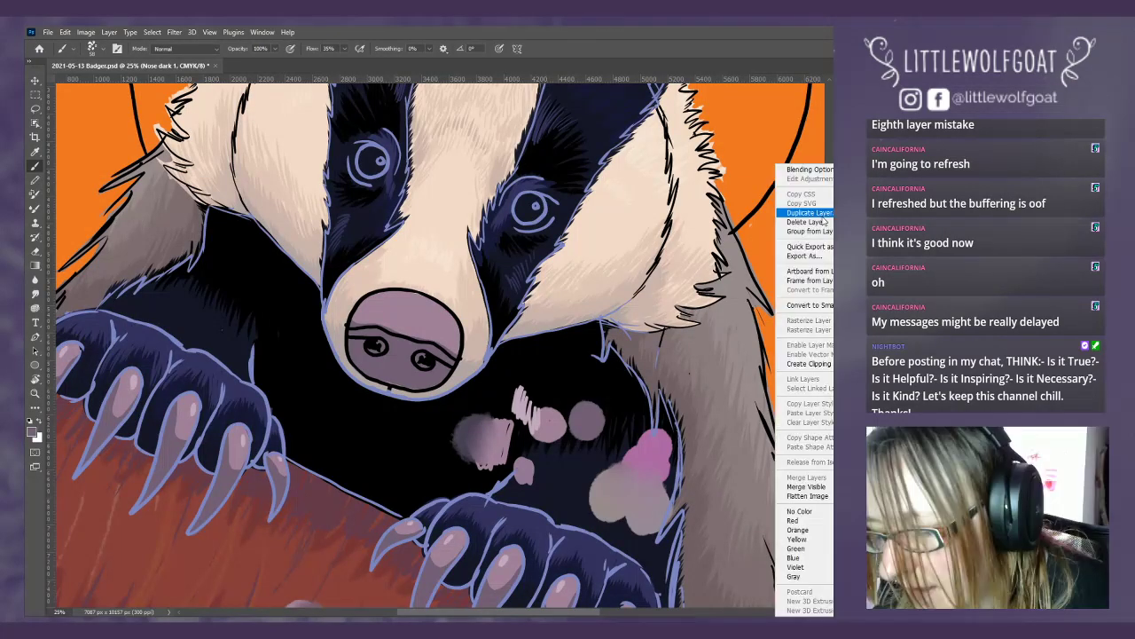
{"action": "left_click", "coordinate": [823, 215]}
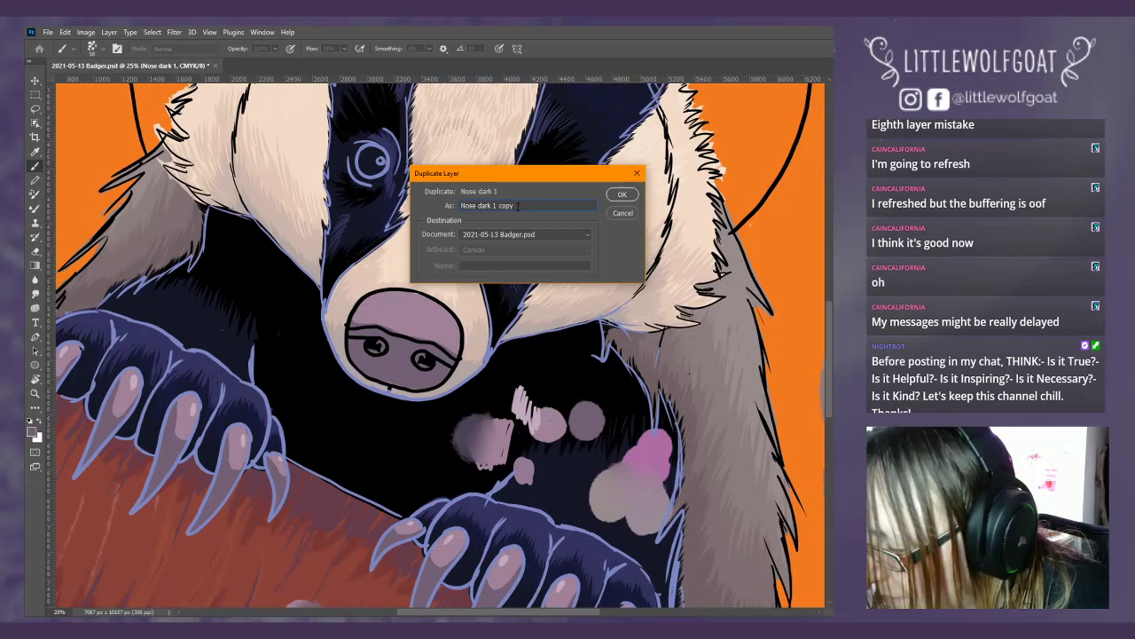
{"action": "left_click_drag", "start_coordinate": [518, 204], "coordinate": [493, 204]}
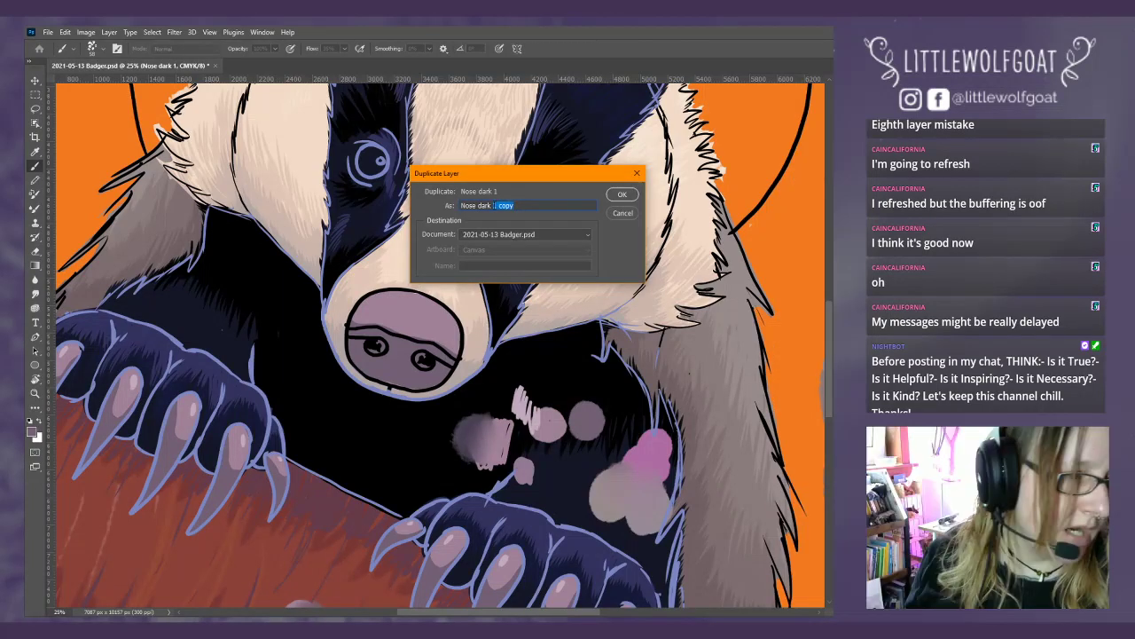
{"action": "type", "text": "2"}
{"action": "key", "text": "Return"}
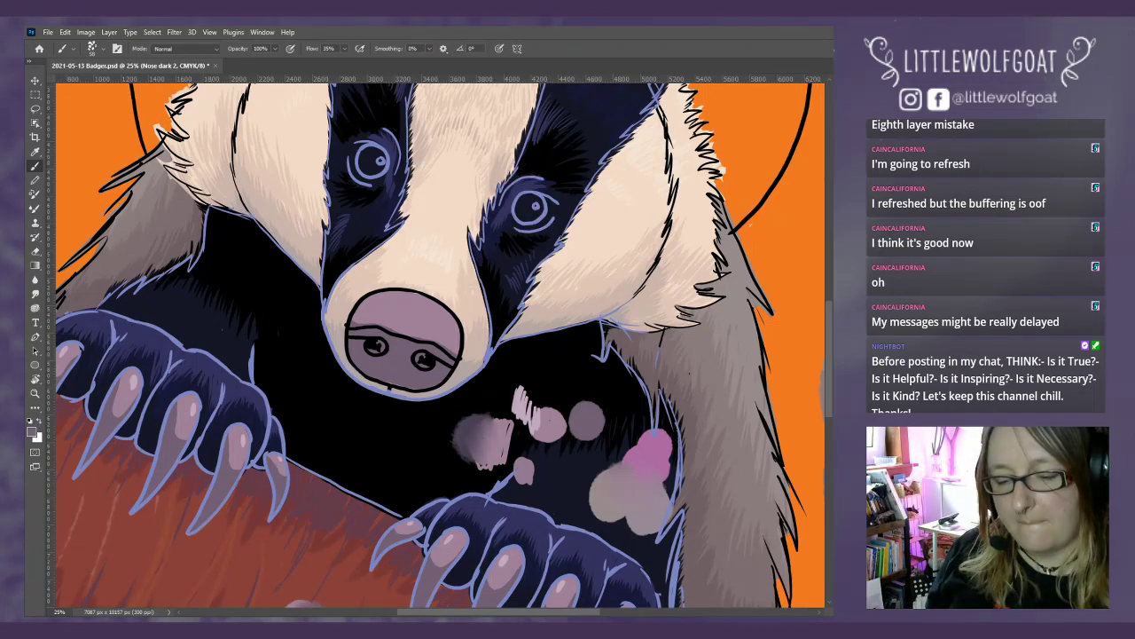
{"action": "key", "text": "alt+bracketleft"}
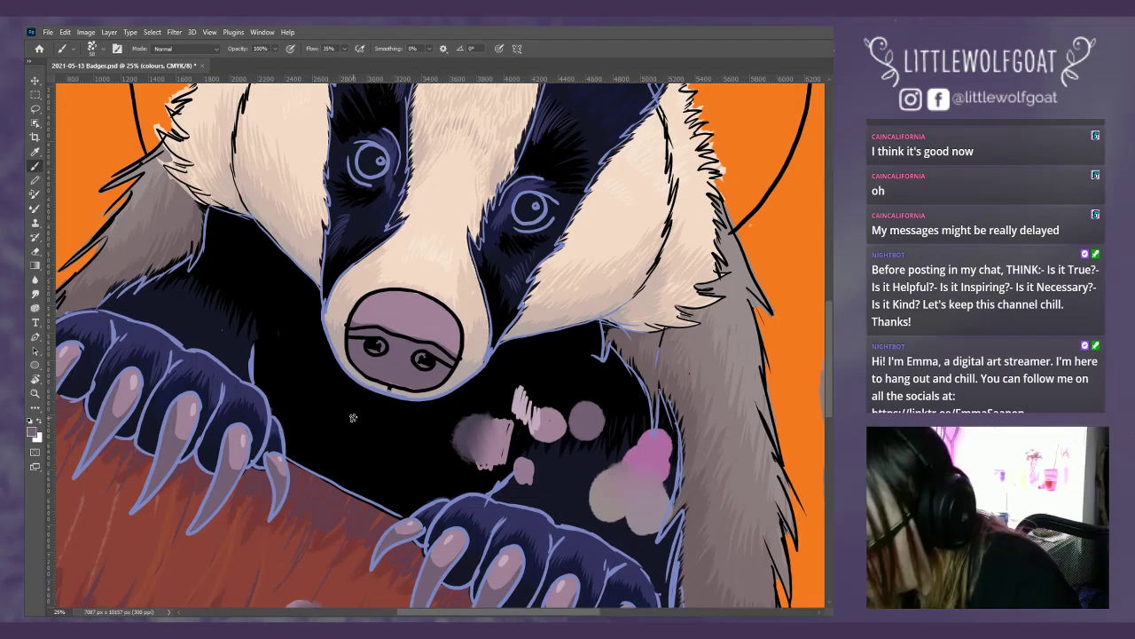
- Dab a test blob below the nose, sample a colour from the painting, and paint a dark patch over the grey circle
{"action": "mouse_move", "coordinate": [352, 417]}
{"action": "left_mouse_down"}
{"action": "mouse_move", "coordinate": [353, 438]}
{"action": "mouse_move", "coordinate": [366, 432]}
{"action": "left_mouse_up"}
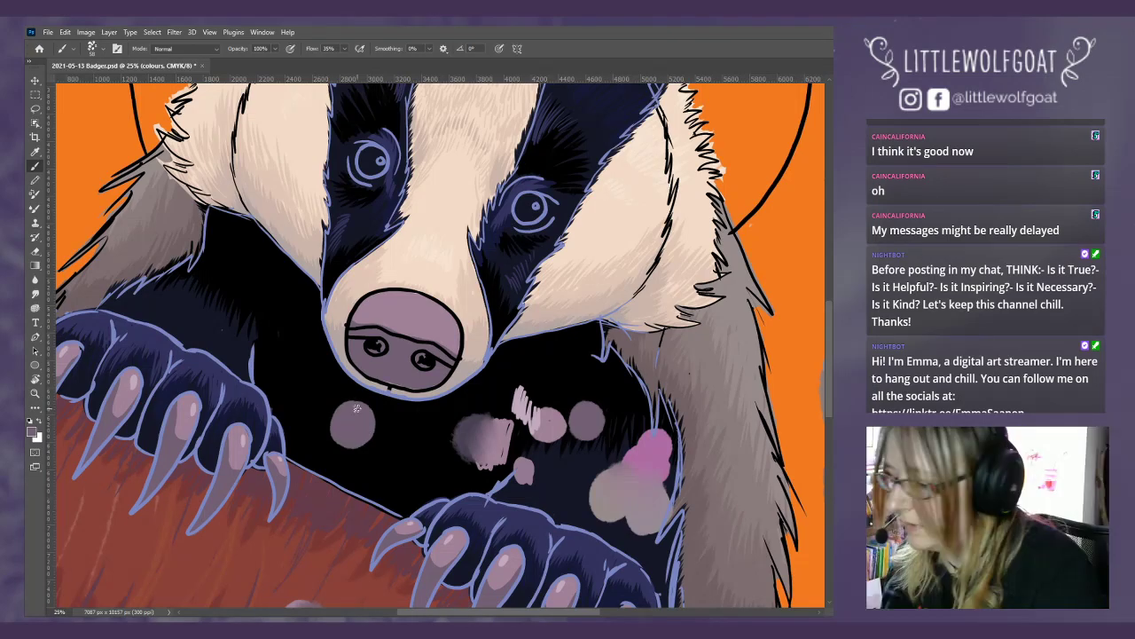
{"action": "left_click", "coordinate": [36, 151]}
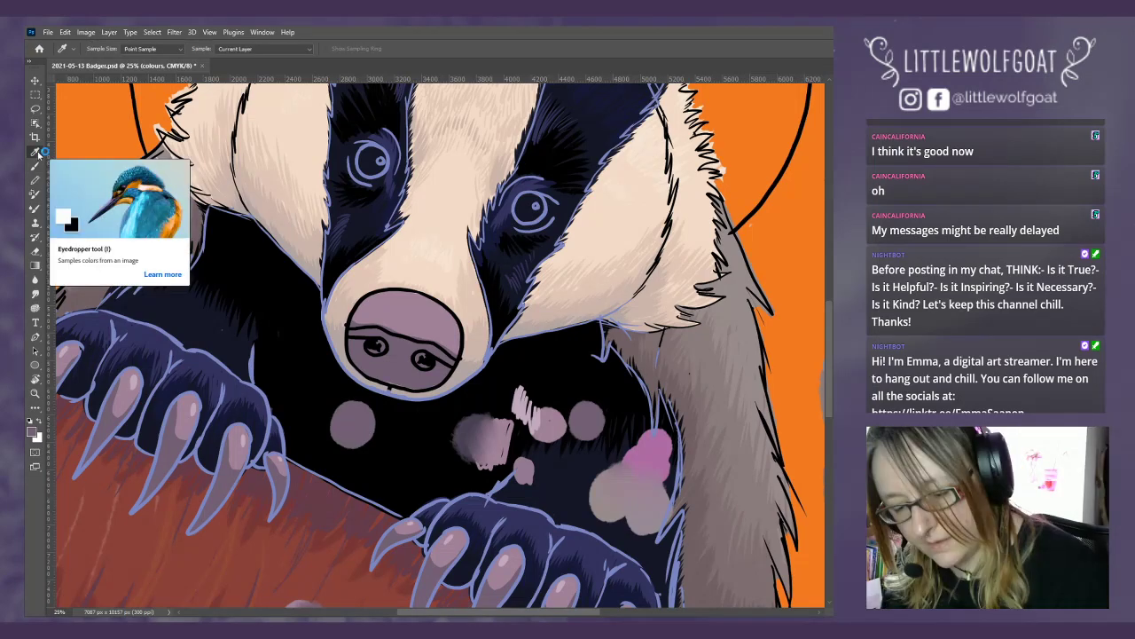
{"action": "left_click", "coordinate": [568, 480], "text": "ctrl"}
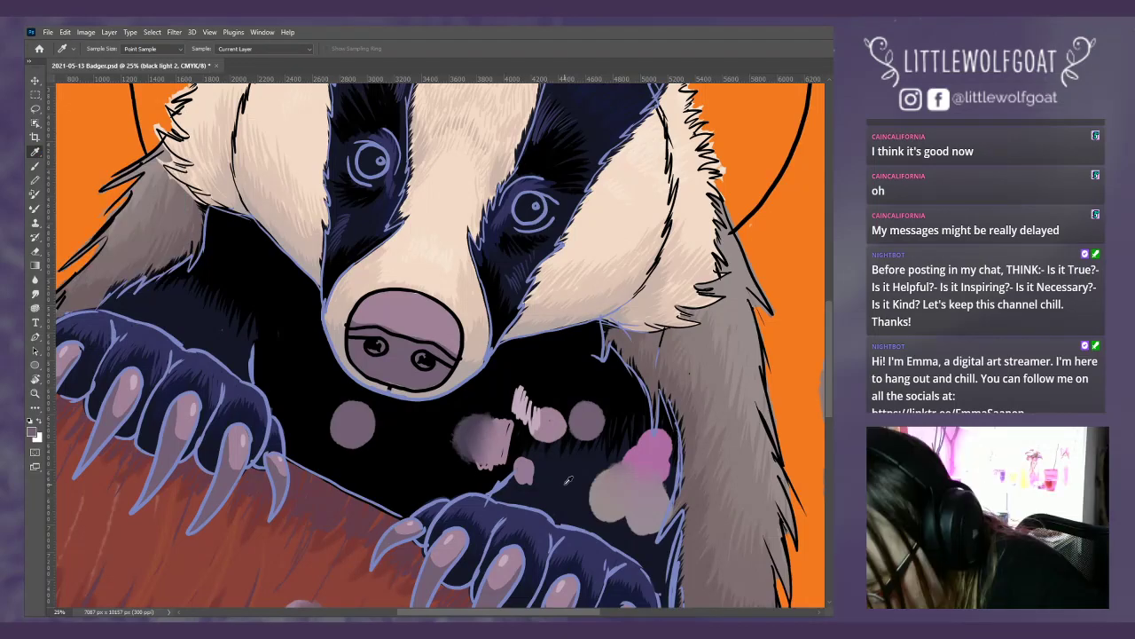
{"action": "left_click", "coordinate": [38, 166]}
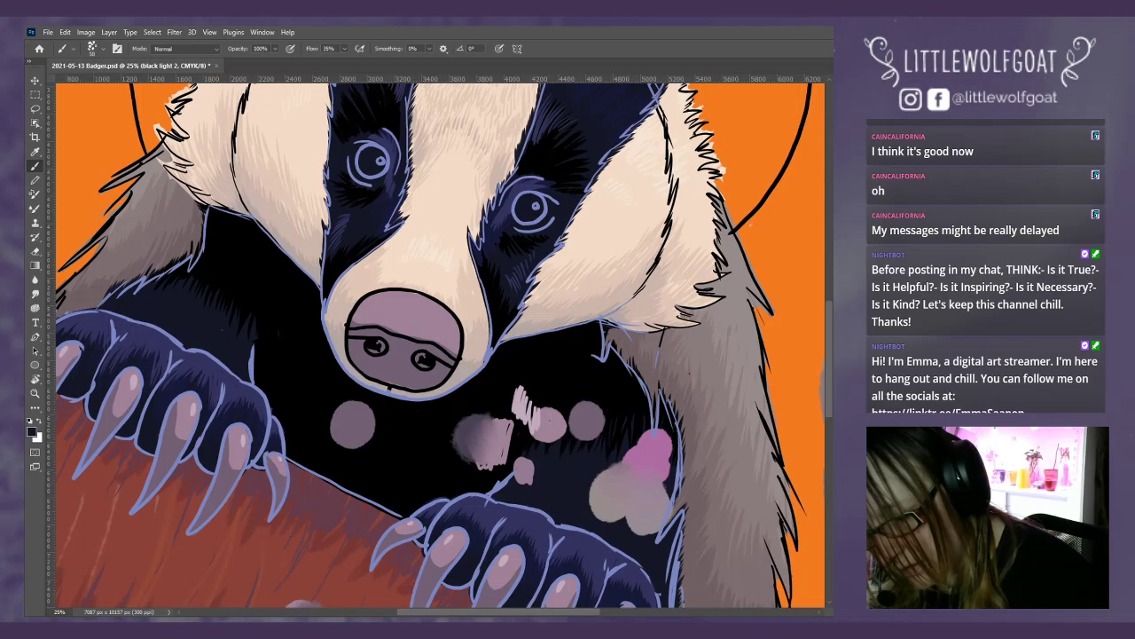
{"action": "left_click", "coordinate": [373, 453], "text": "ctrl"}
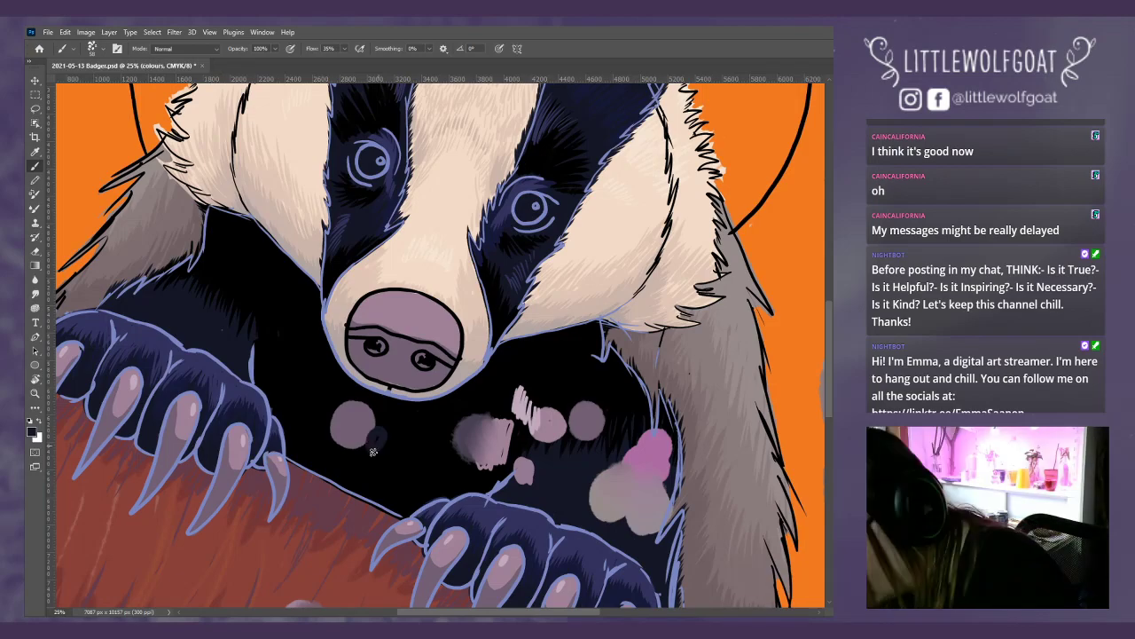
{"action": "left_click_drag", "start_coordinate": [373, 453], "coordinate": [384, 418]}
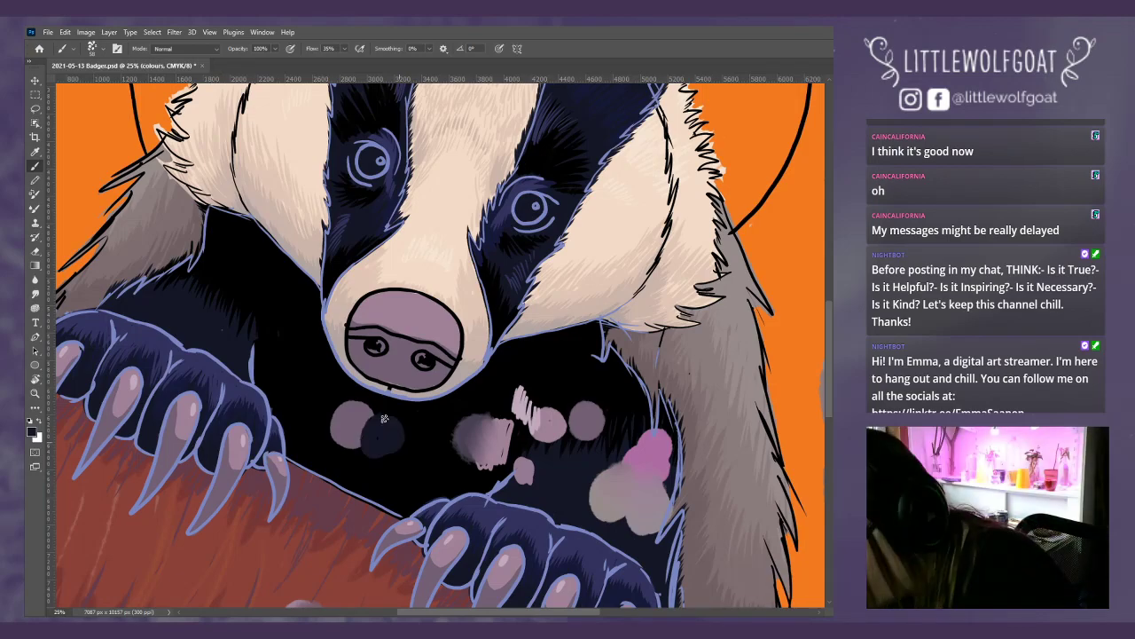
{"action": "left_click", "coordinate": [35, 297]}
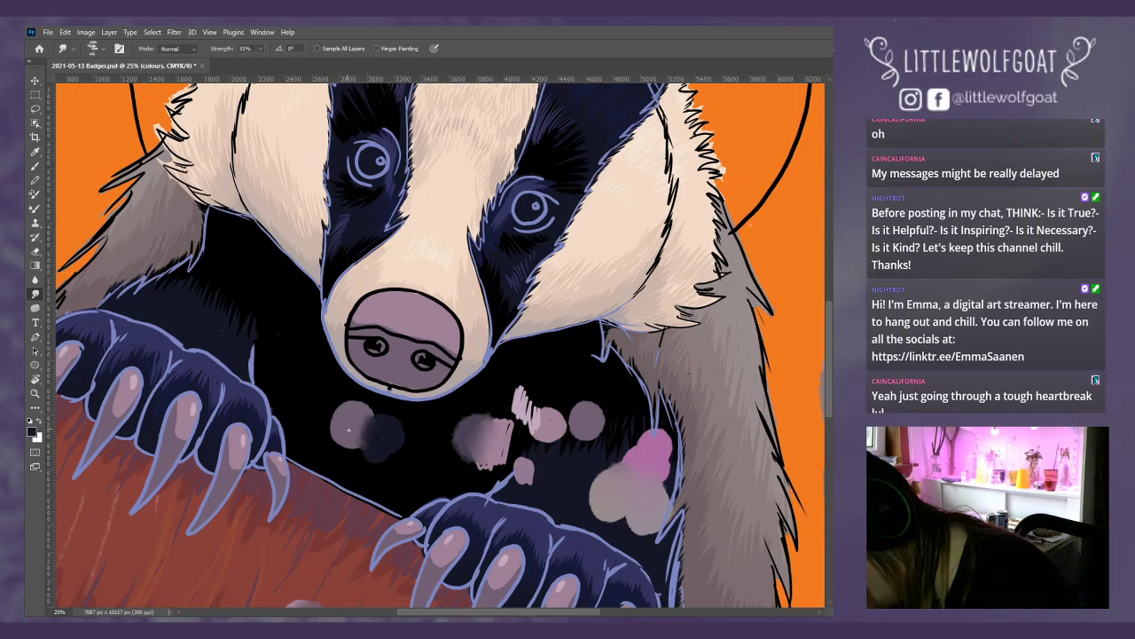
- Smudge the dark patch into the grey circle and pick up the blob's grey for the Brush
{"action": "left_click_drag", "start_coordinate": [349, 430], "coordinate": [360, 416]}
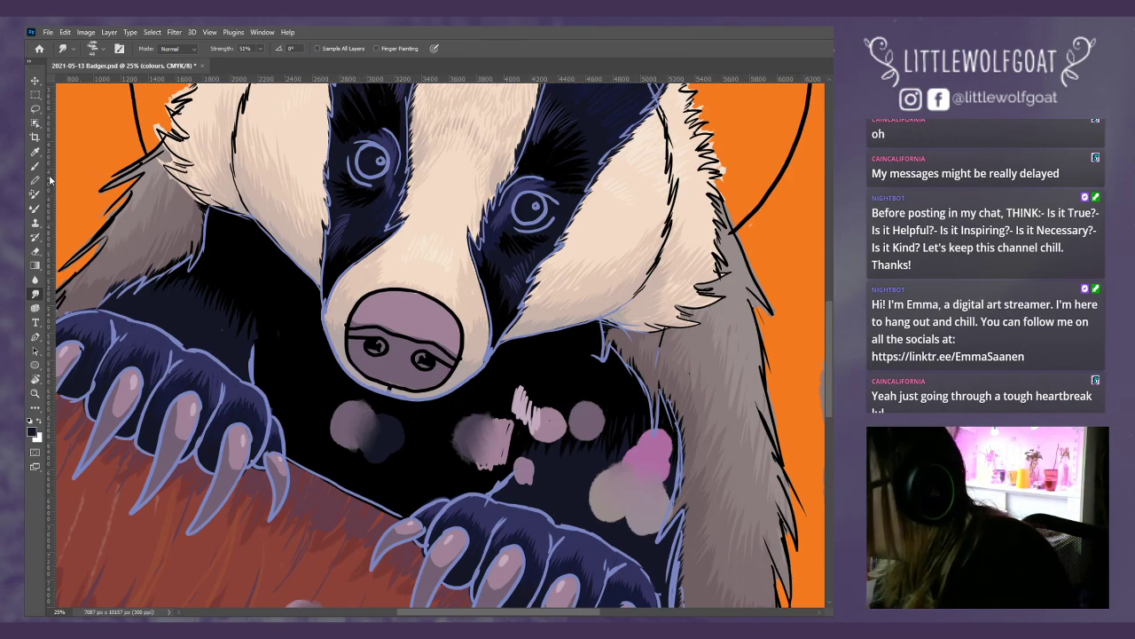
{"action": "left_click", "coordinate": [35, 153]}
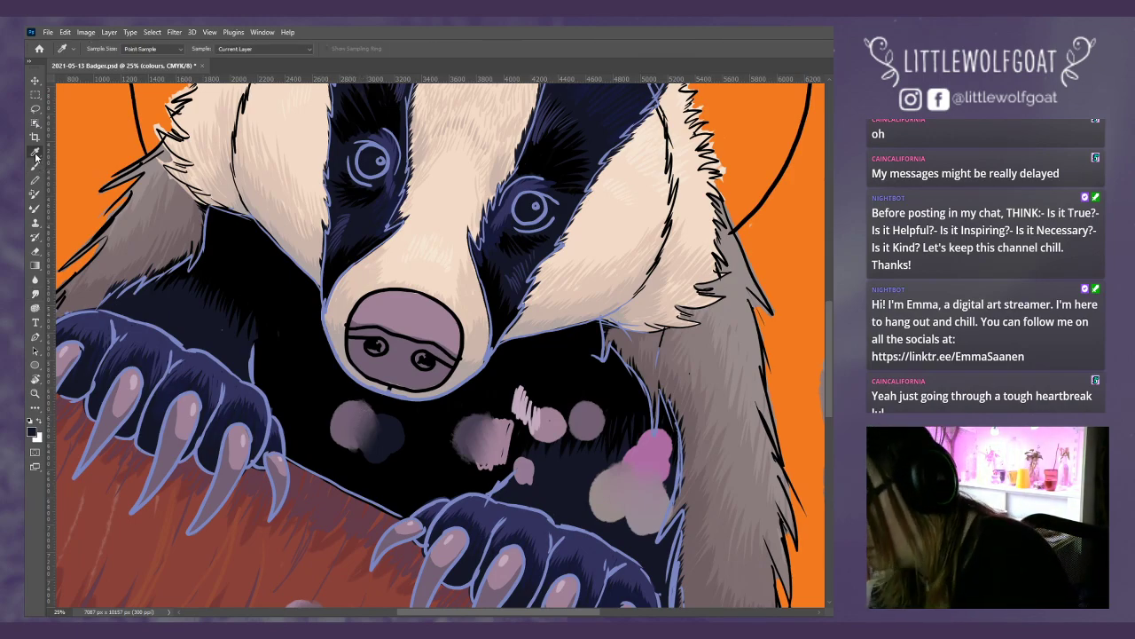
{"action": "left_click", "coordinate": [368, 410]}
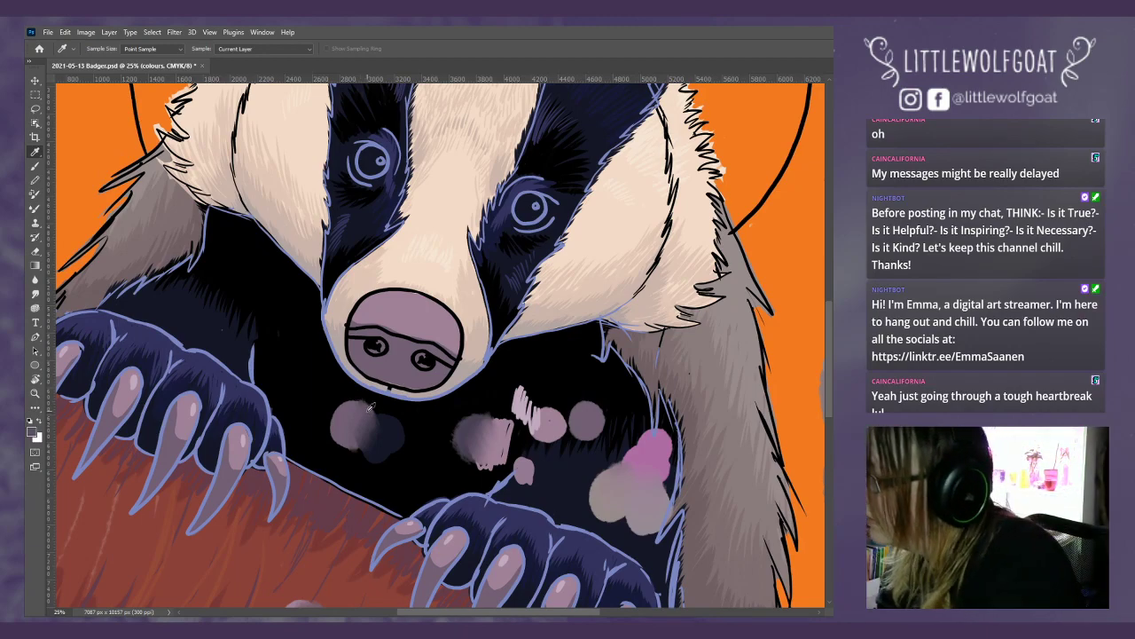
{"action": "left_click", "coordinate": [35, 166]}
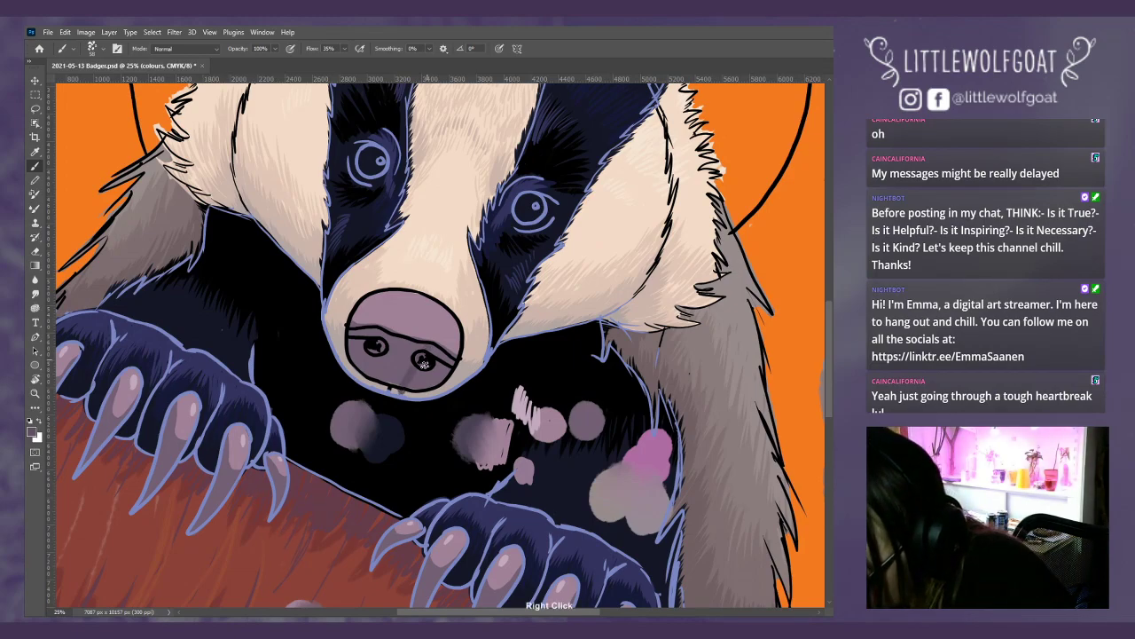
- Undo the stray brush marks on the nose through the Edit menu
{"action": "left_click", "coordinate": [66, 33]}
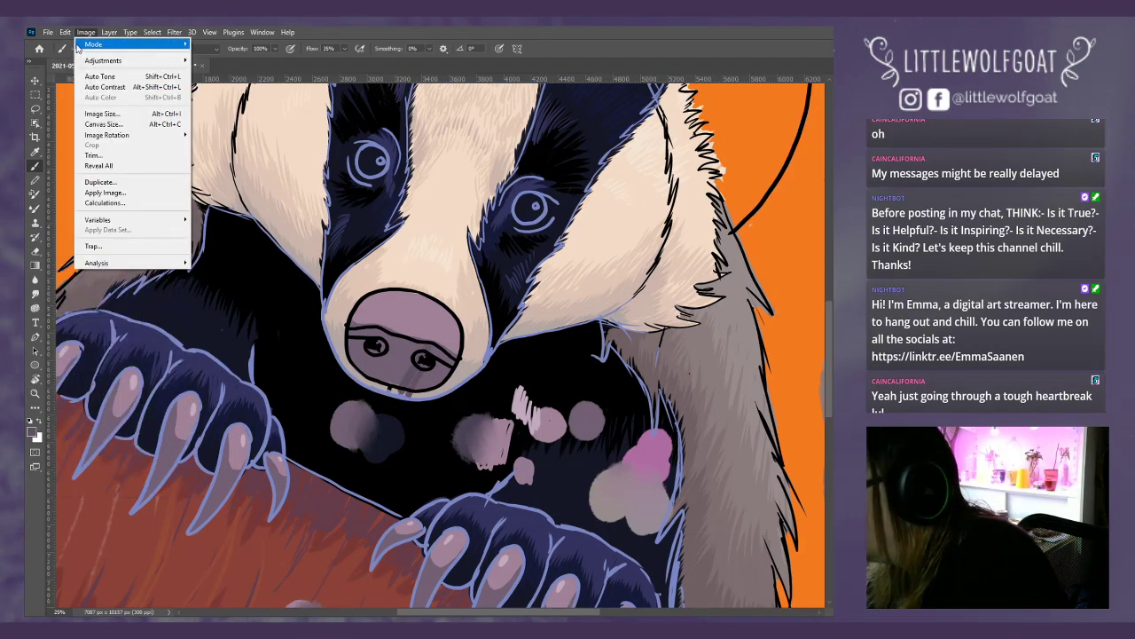
{"action": "left_click", "coordinate": [86, 33]}
{"action": "left_click", "coordinate": [70, 38]}
{"action": "left_click", "coordinate": [66, 33]}
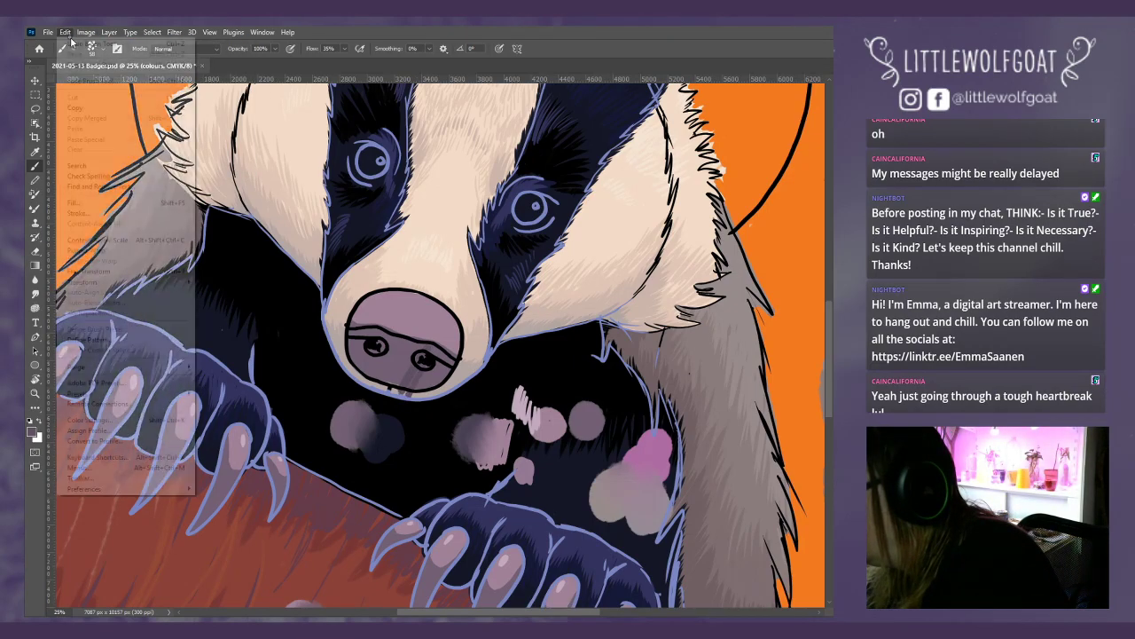
{"action": "left_click", "coordinate": [65, 33]}
{"action": "left_click", "coordinate": [71, 42]}
{"action": "left_click", "coordinate": [71, 35]}
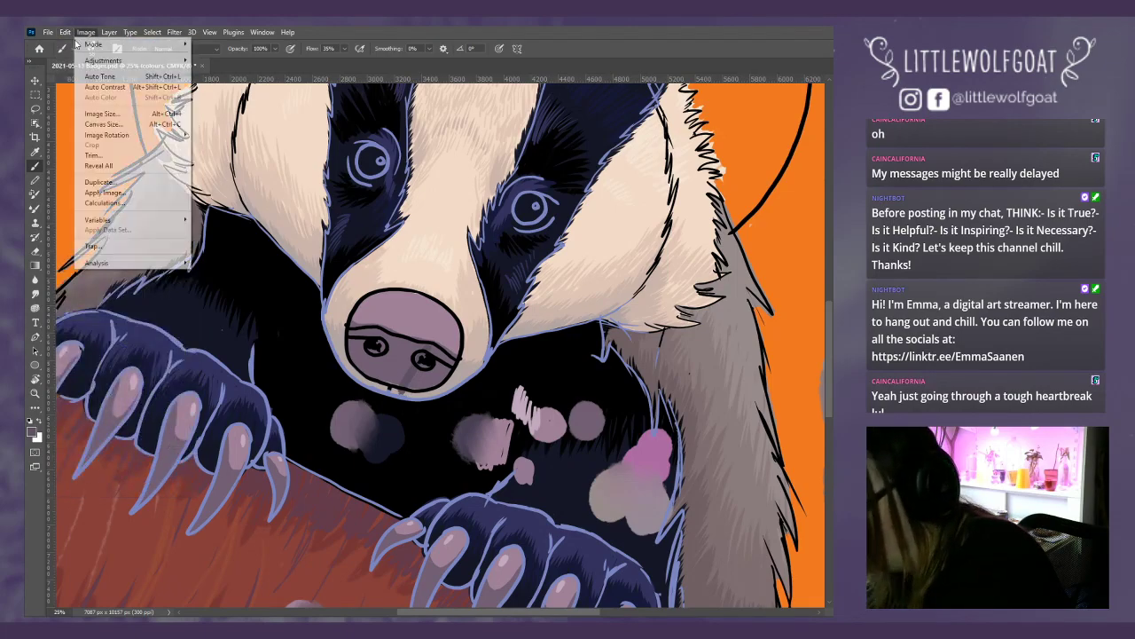
{"action": "left_click", "coordinate": [71, 35]}
{"action": "left_click", "coordinate": [71, 36]}
{"action": "left_click", "coordinate": [71, 35]}
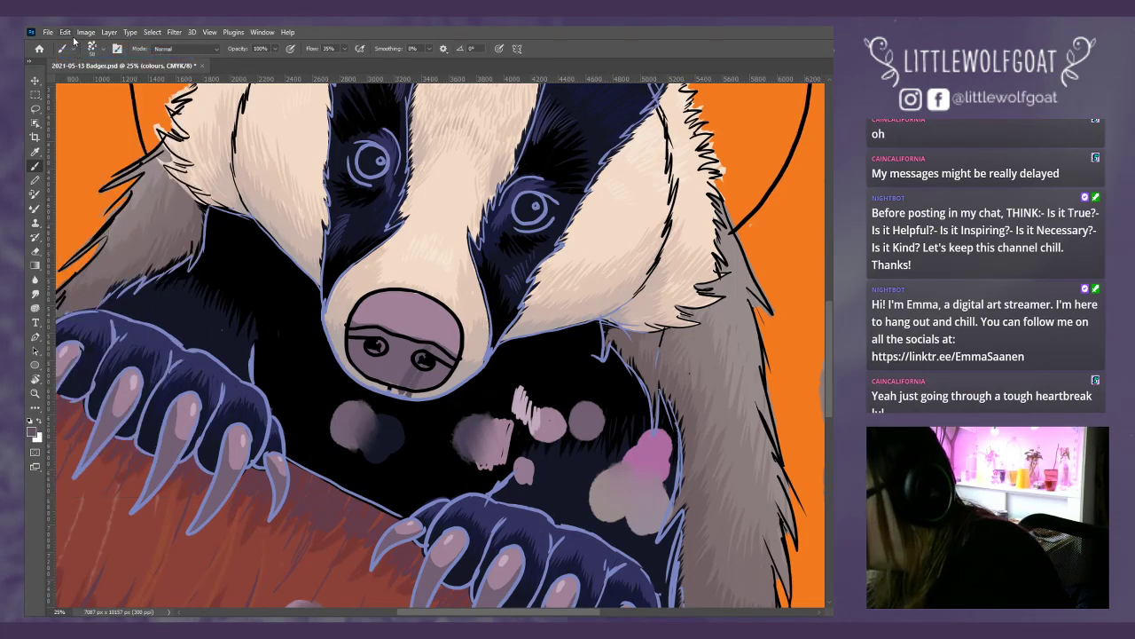
- Undo the remaining stray strokes on the nose with Edit > Undo Brush Tool
{"action": "left_click", "coordinate": [65, 33]}
{"action": "left_click", "coordinate": [73, 44]}
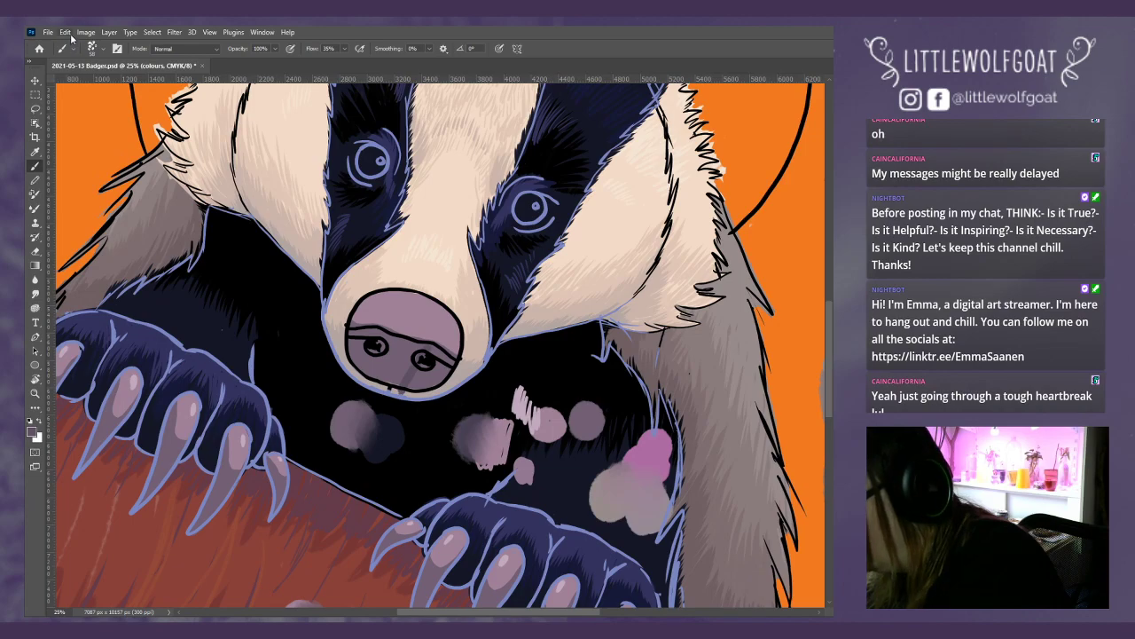
{"action": "left_click", "coordinate": [71, 35]}
{"action": "left_click", "coordinate": [73, 43]}
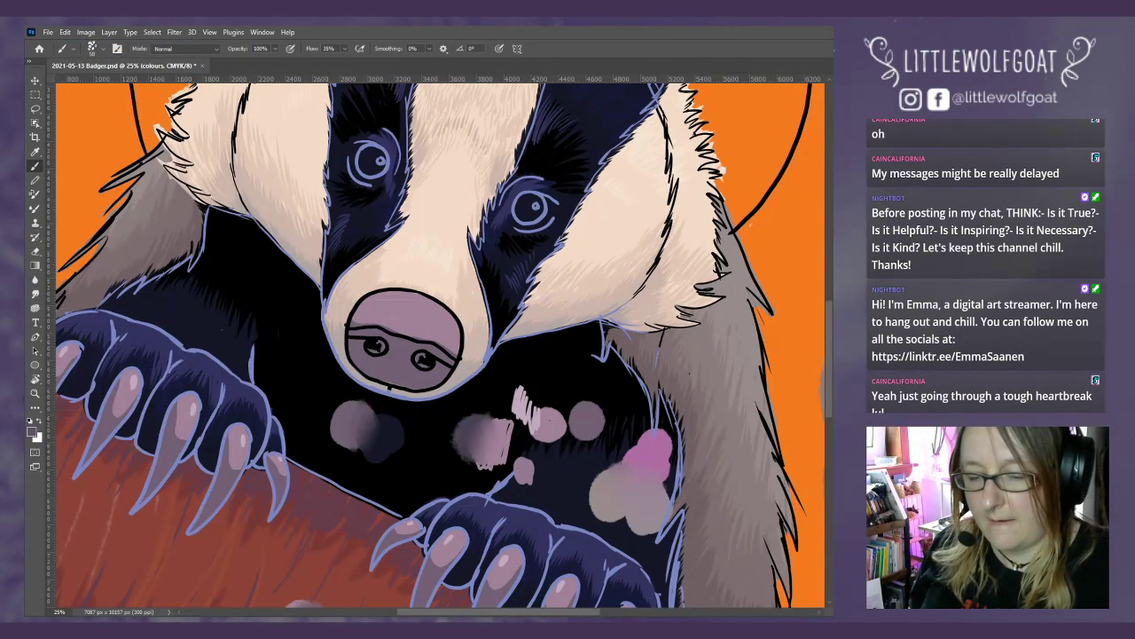
- Select the Nose dark 2 layer and hide the line art to view the painting
{"action": "key", "text": "alt+]"}
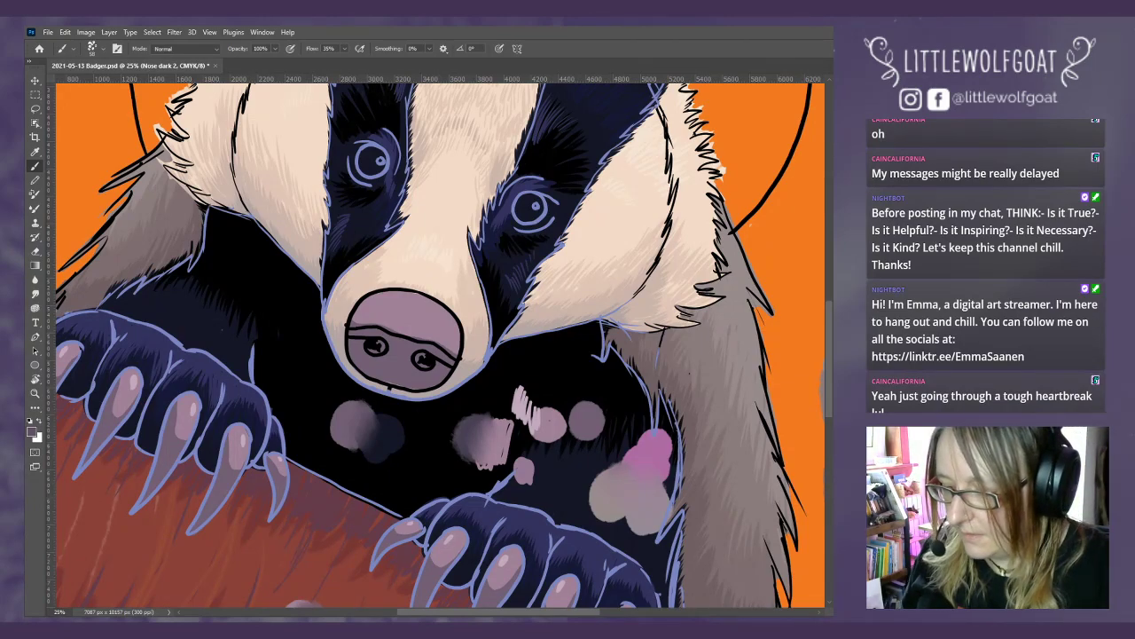
{"action": "key", "text": "ctrl+comma"}
{"action": "key", "text": "ctrl+comma"}
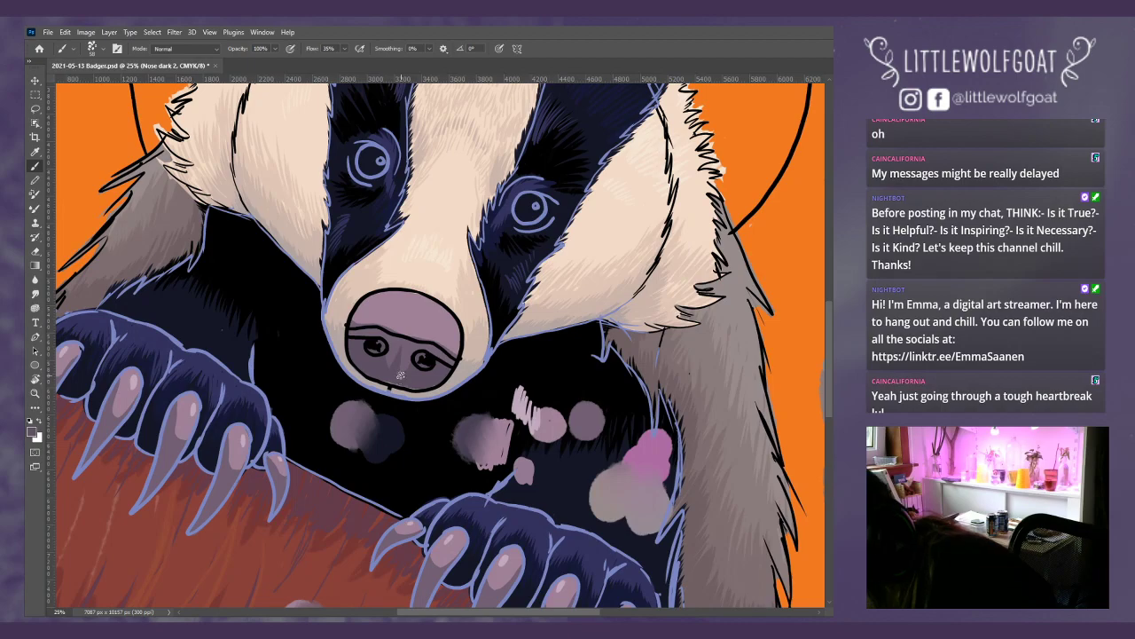
{"action": "key", "text": "ctrl+comma"}
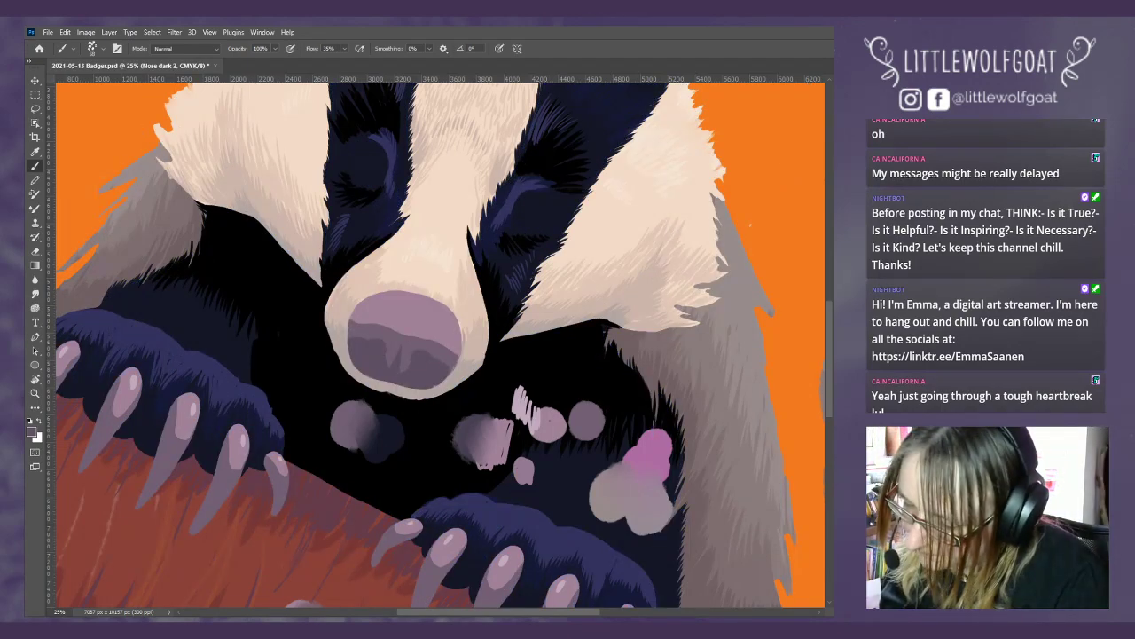
{"action": "key", "text": "ctrl+comma"}
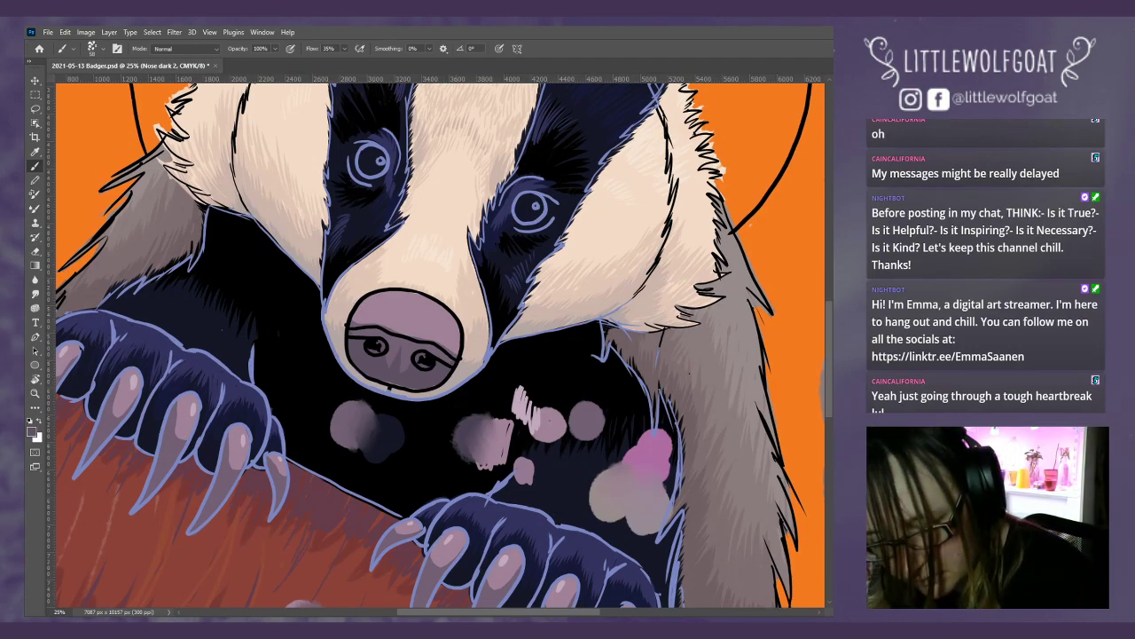
{"action": "key", "text": "ctrl+comma"}
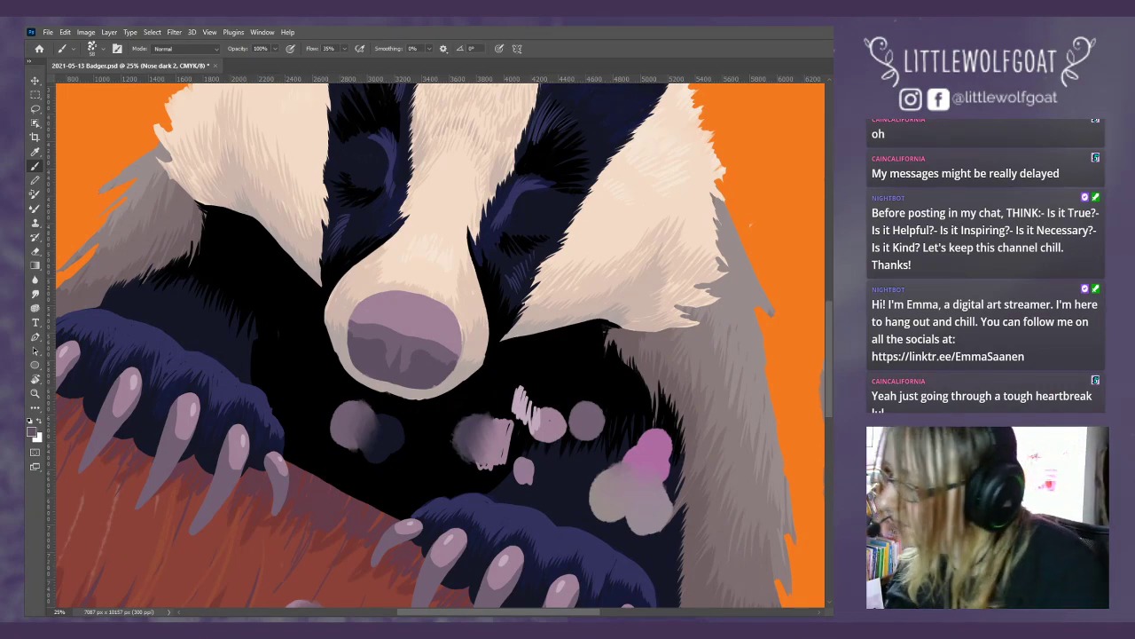
- Reduce the brush size from 58 px to 17 px in the Brush Preset picker
{"action": "left_click", "coordinate": [97, 47]}
{"action": "left_click_drag", "start_coordinate": [104, 83], "coordinate": [90, 82]}
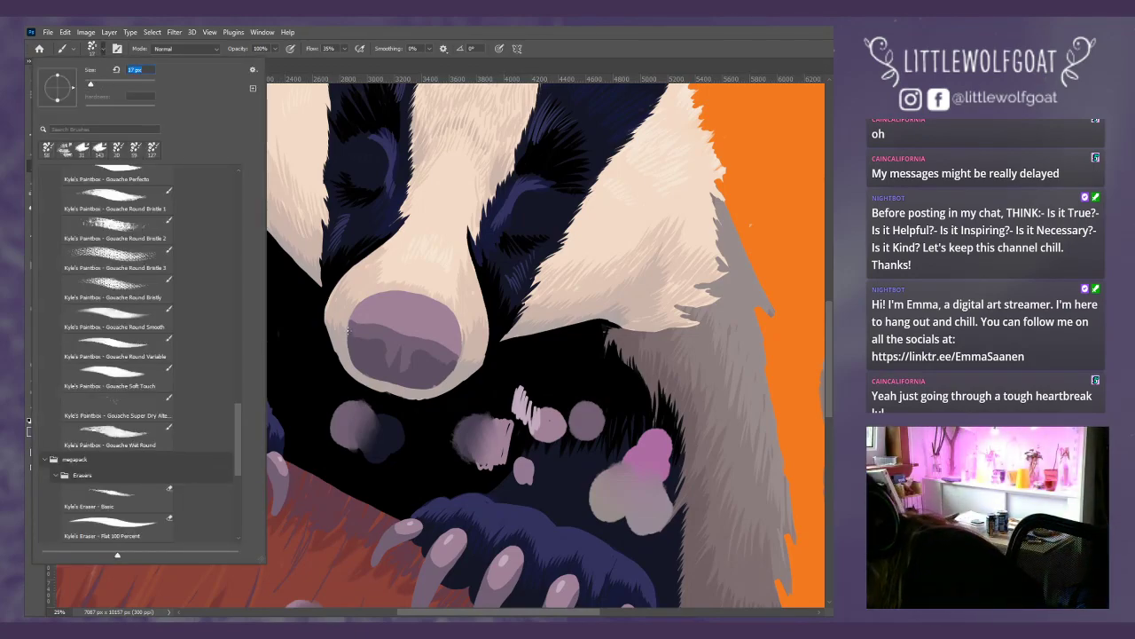
{"action": "left_click", "coordinate": [349, 334]}
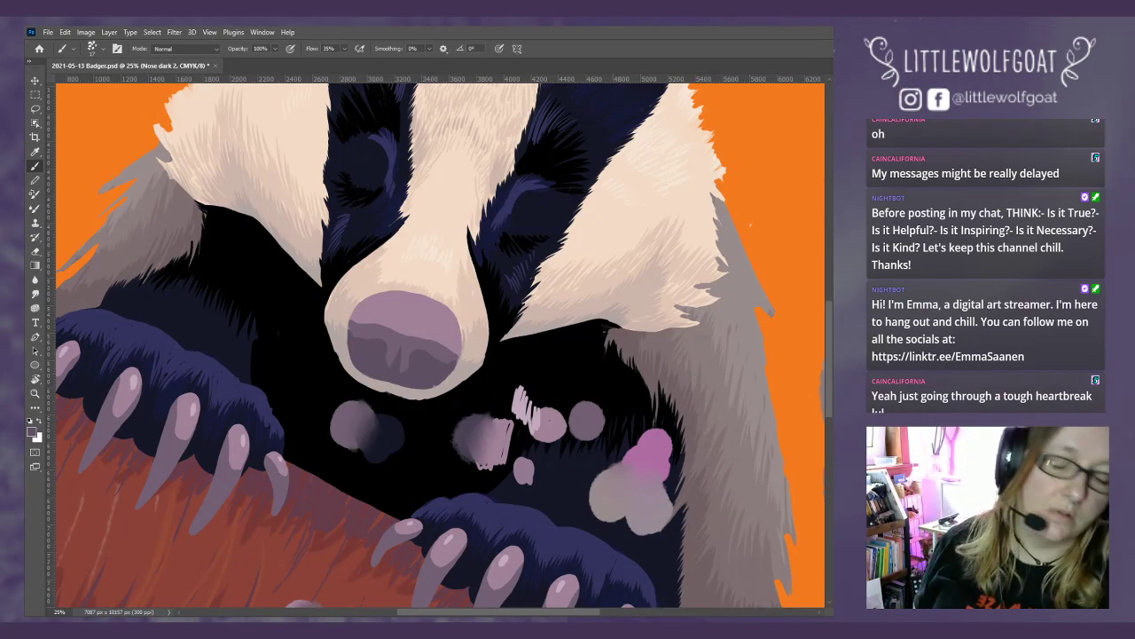
- Duplicate Nose dark 2 as 'Nose dark 3' and go back to the colours layer
{"action": "right_click", "coordinate": [789, 165]}
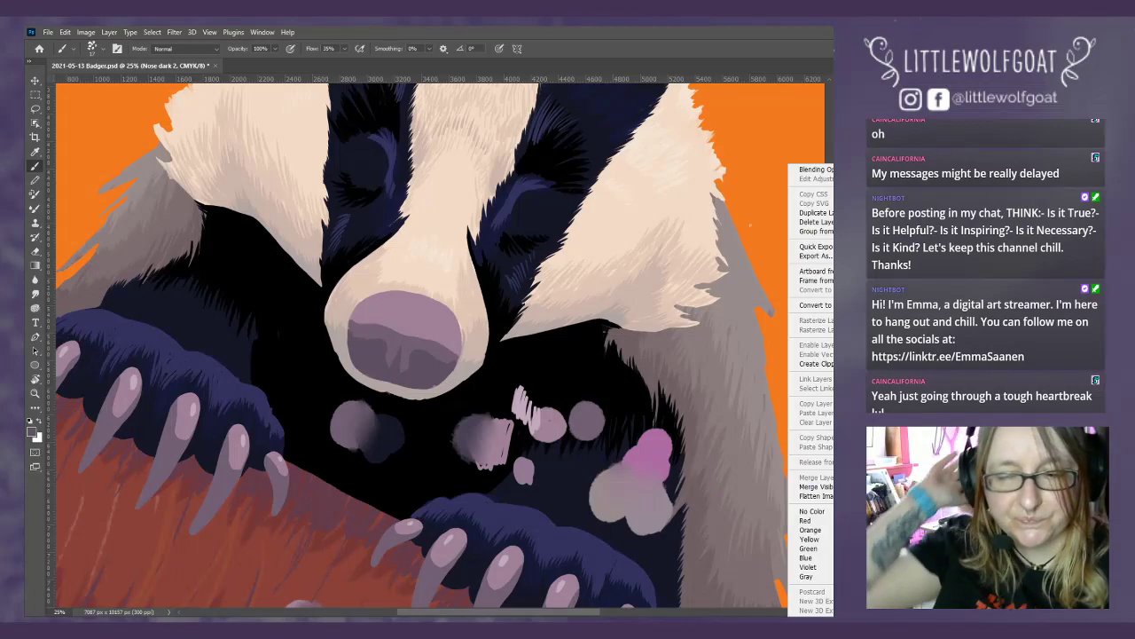
{"action": "left_click", "coordinate": [814, 213]}
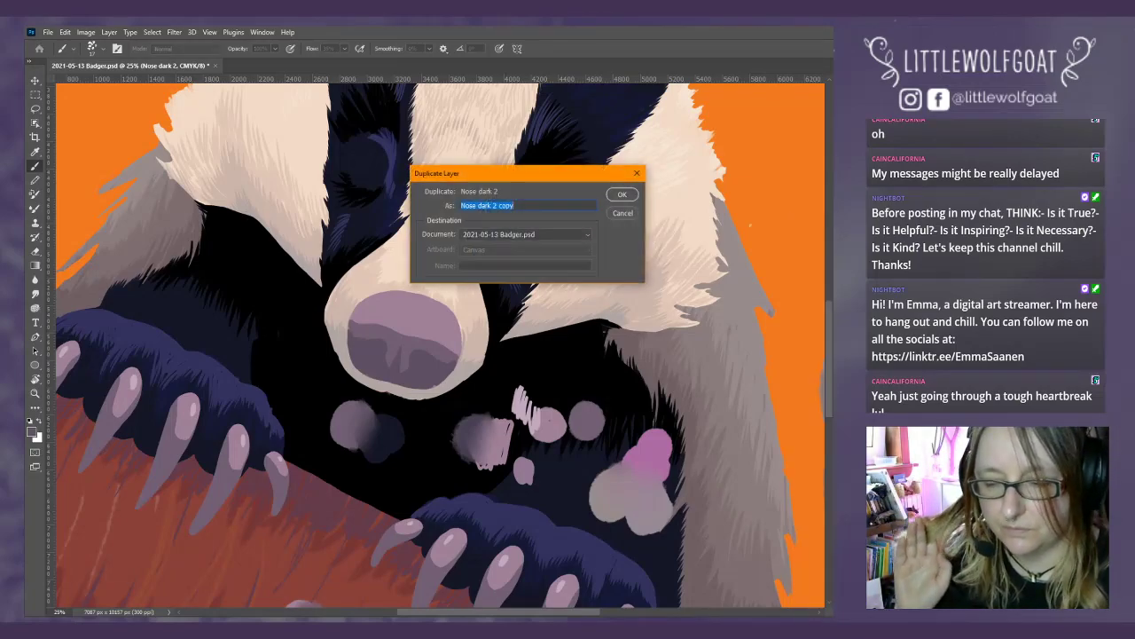
{"action": "left_click_drag", "start_coordinate": [563, 209], "coordinate": [499, 206]}
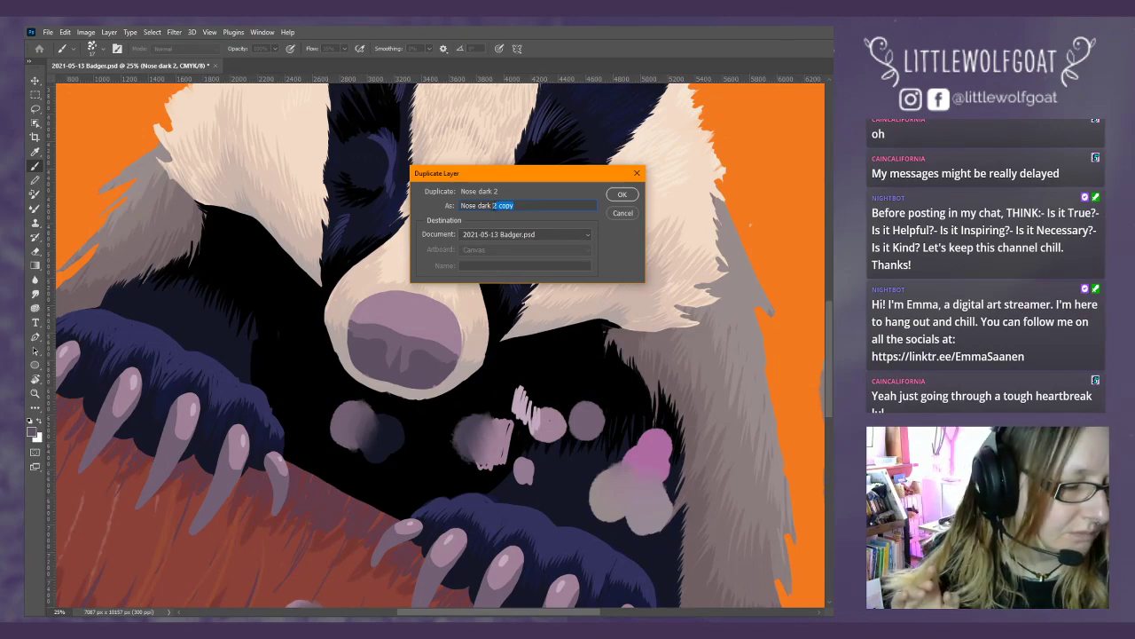
{"action": "key", "text": "BackSpace"}
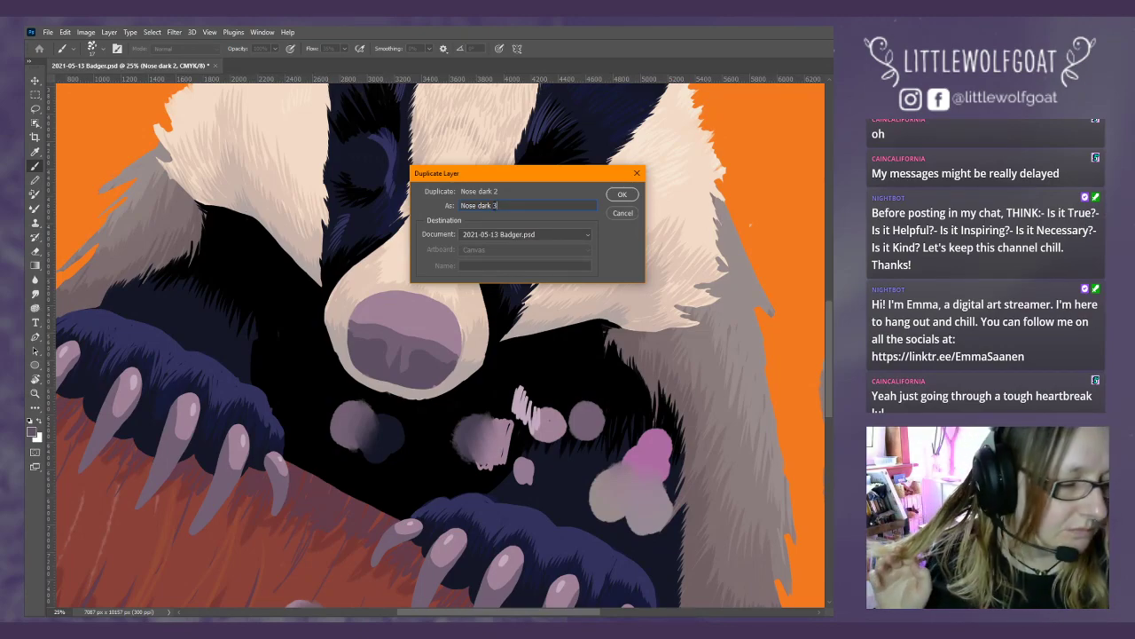
{"action": "type", "text": "3"}
{"action": "key", "text": "Return"}
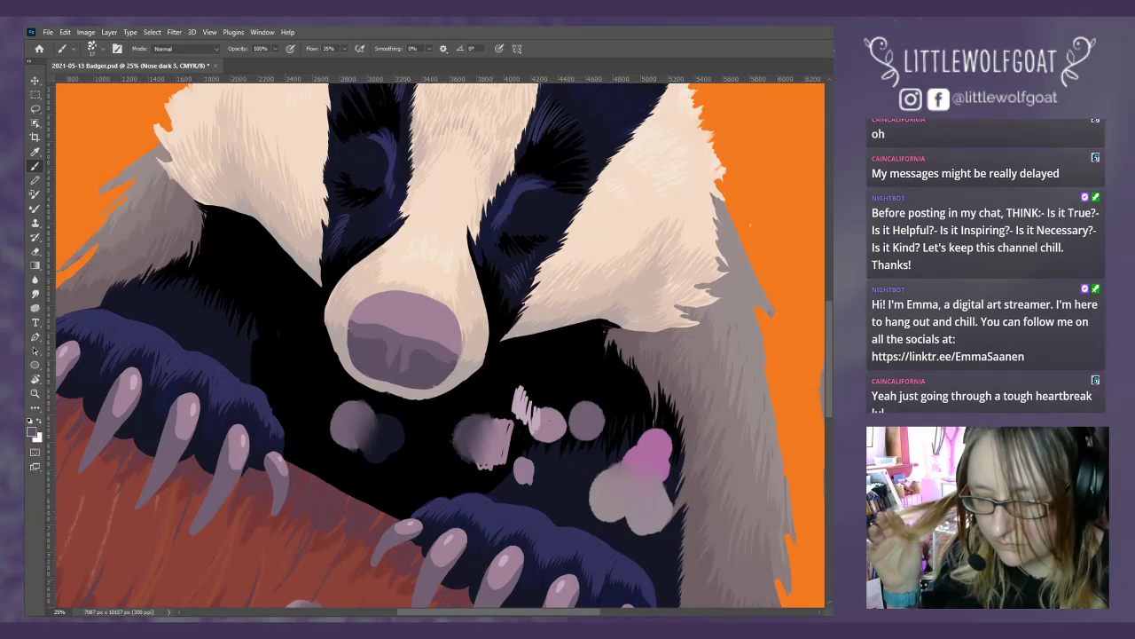
{"action": "key", "text": "alt+bracketleft"}
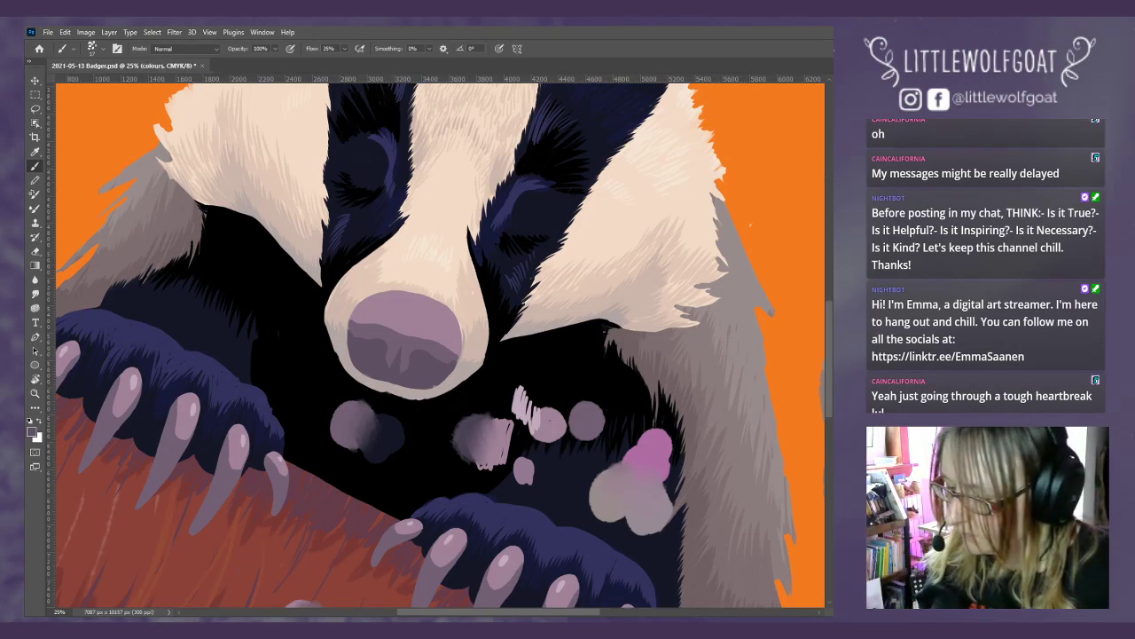
- Sample the chest's dark colour and try a zigzag stroke on the nose, then undo it
{"action": "left_click", "coordinate": [35, 151]}
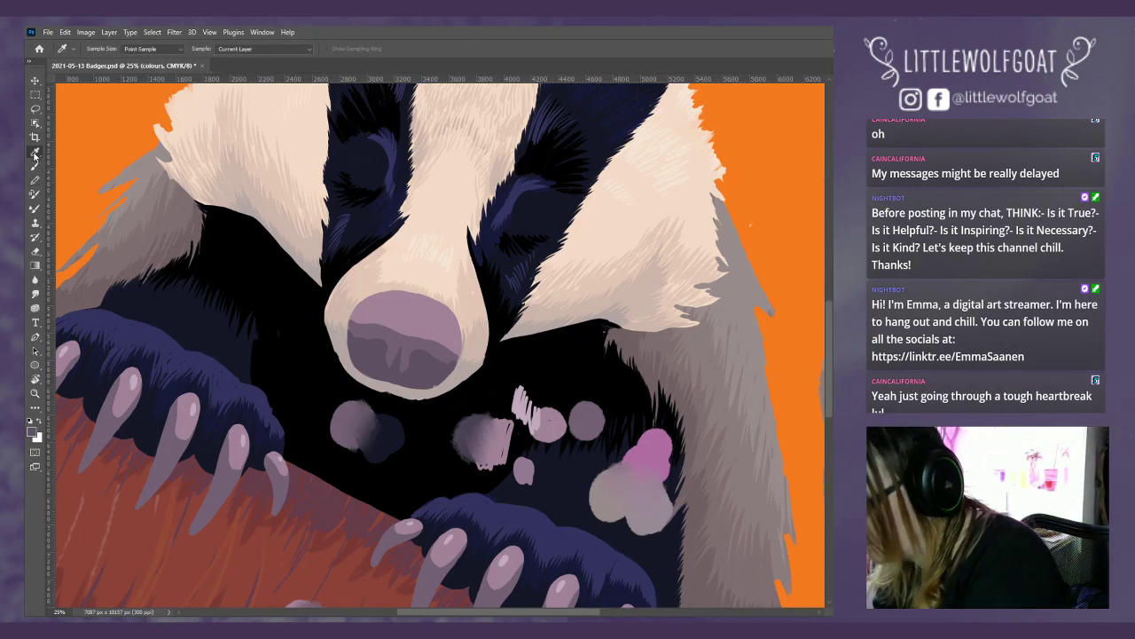
{"action": "left_click", "coordinate": [381, 432]}
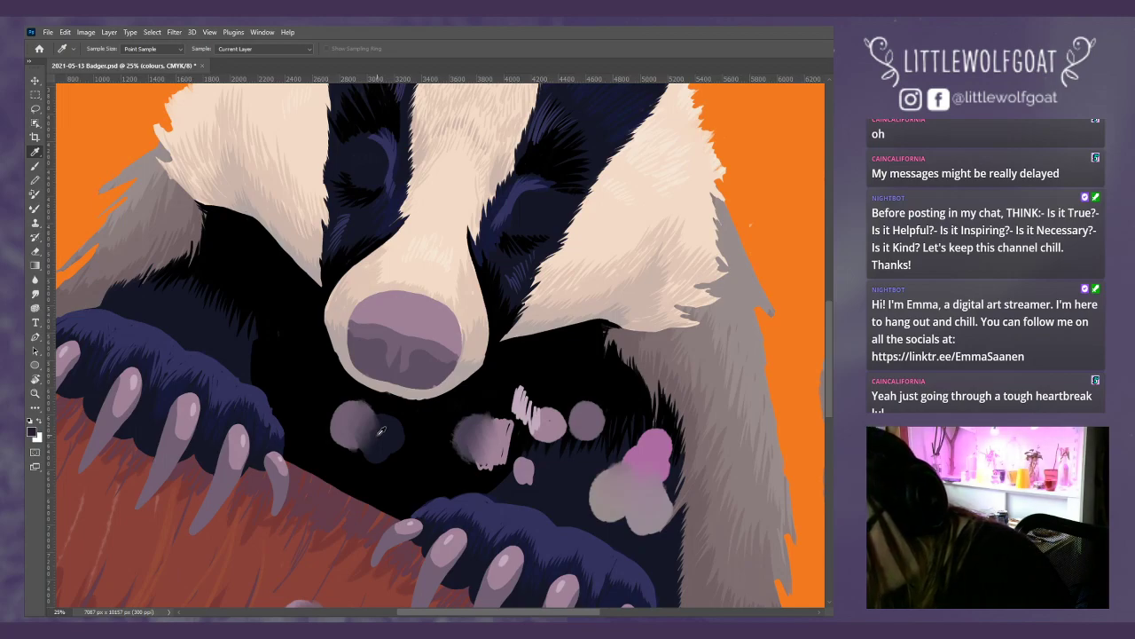
{"action": "left_click", "coordinate": [35, 166]}
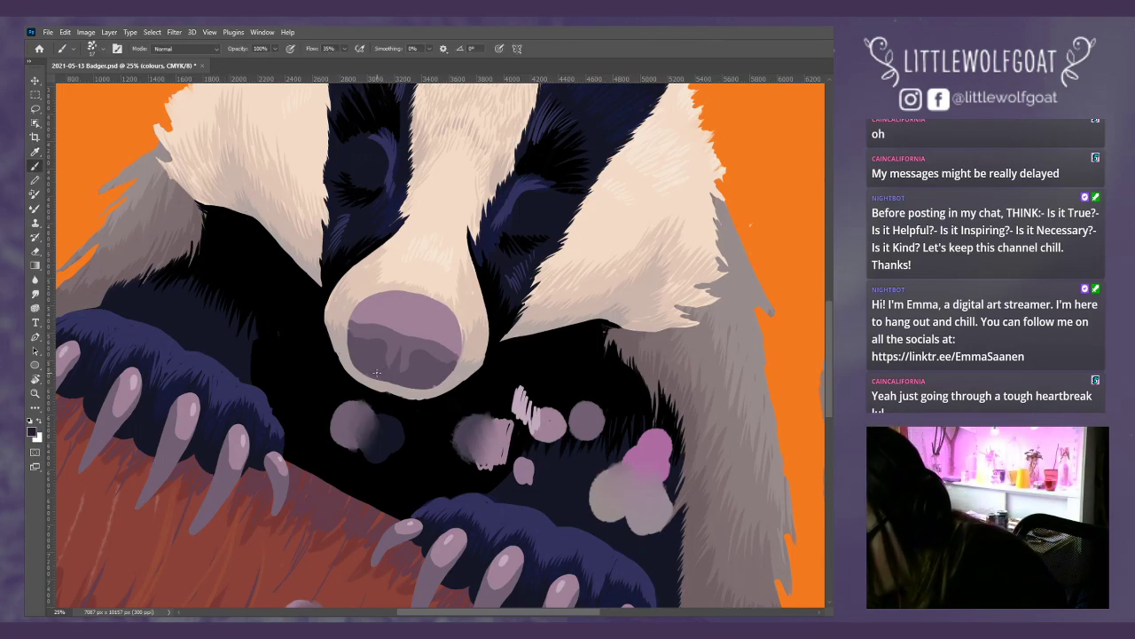
{"action": "mouse_move", "coordinate": [388, 352]}
{"action": "left_mouse_down"}
{"action": "mouse_move", "coordinate": [404, 335]}
{"action": "mouse_move", "coordinate": [410, 360]}
{"action": "left_mouse_up"}
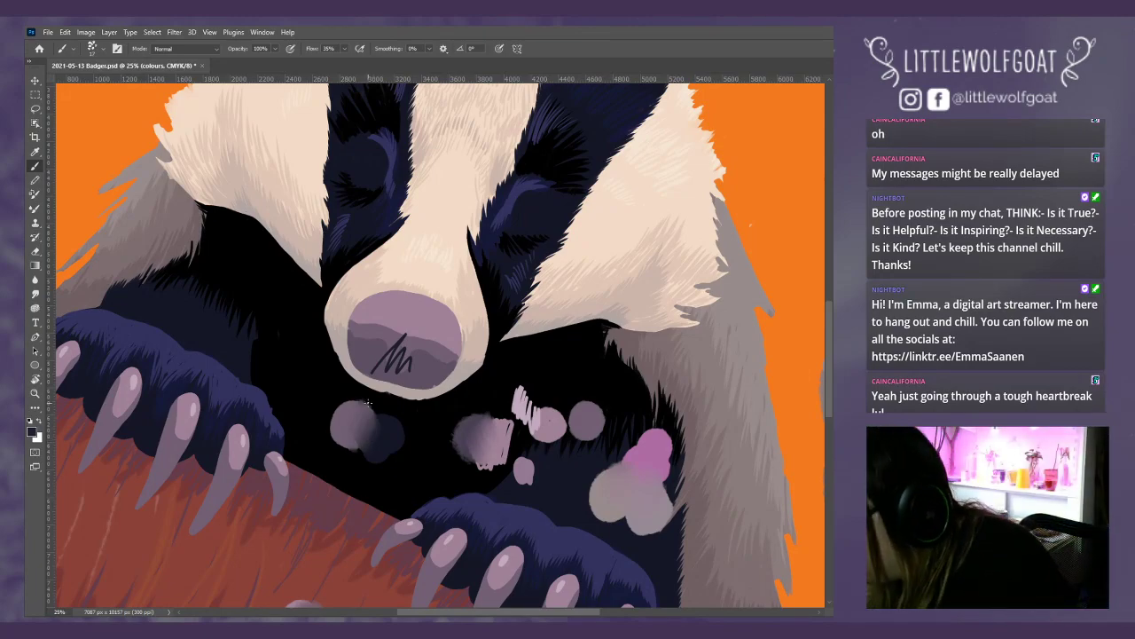
{"action": "key", "text": "ctrl+z"}
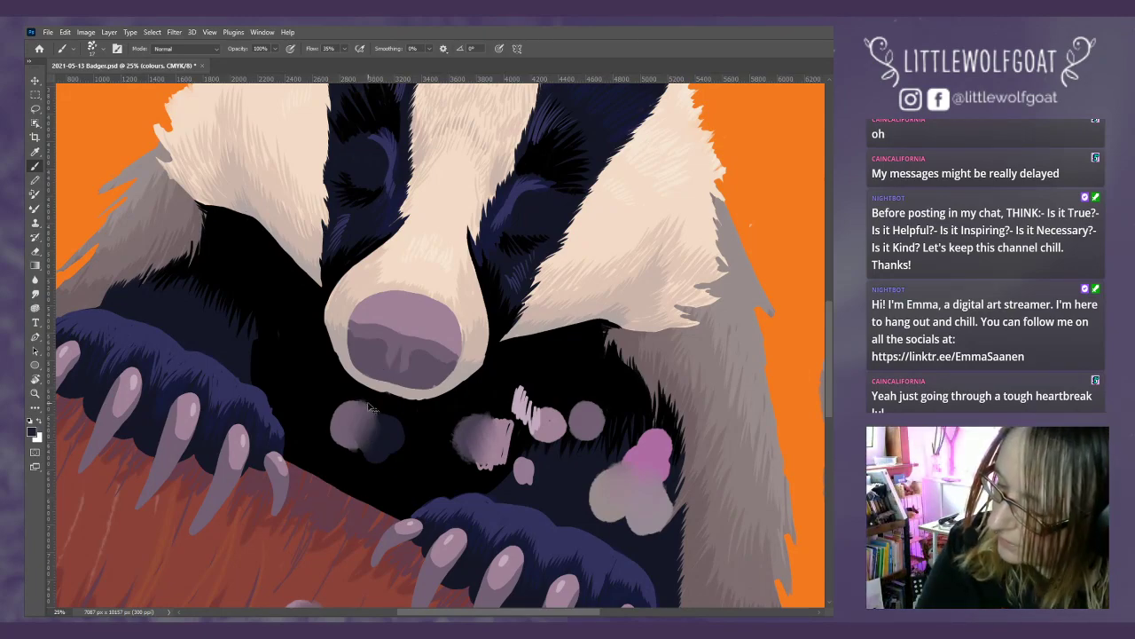
- Sample the grey blob below the nose and paint hatching strokes across the lower nose
{"action": "left_click", "coordinate": [35, 151]}
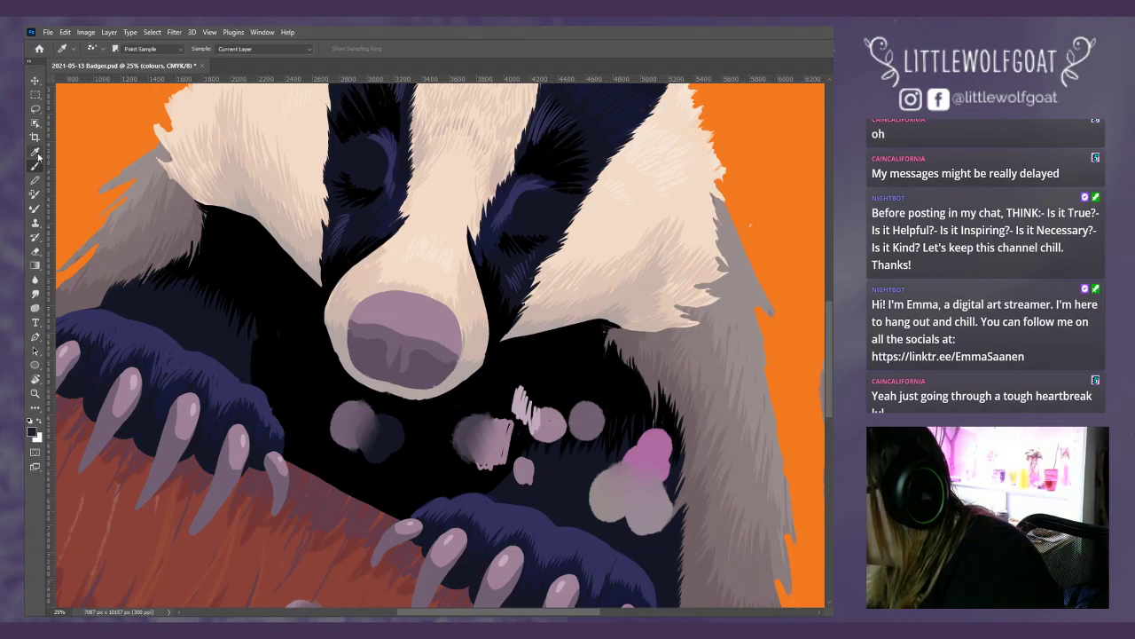
{"action": "left_click", "coordinate": [364, 439]}
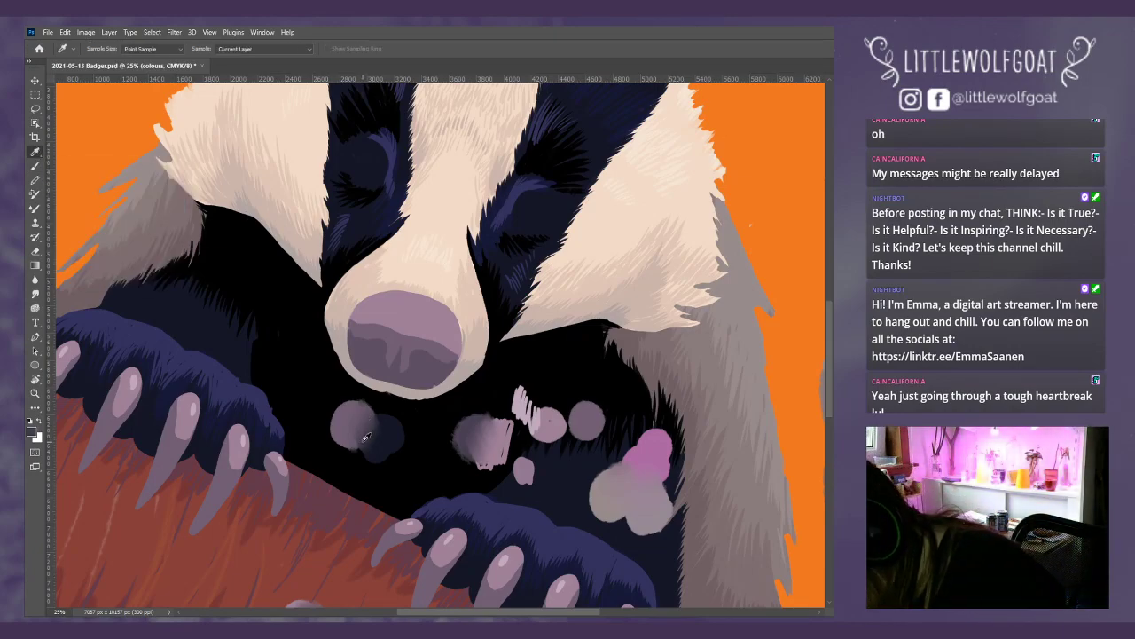
{"action": "left_click", "coordinate": [36, 166]}
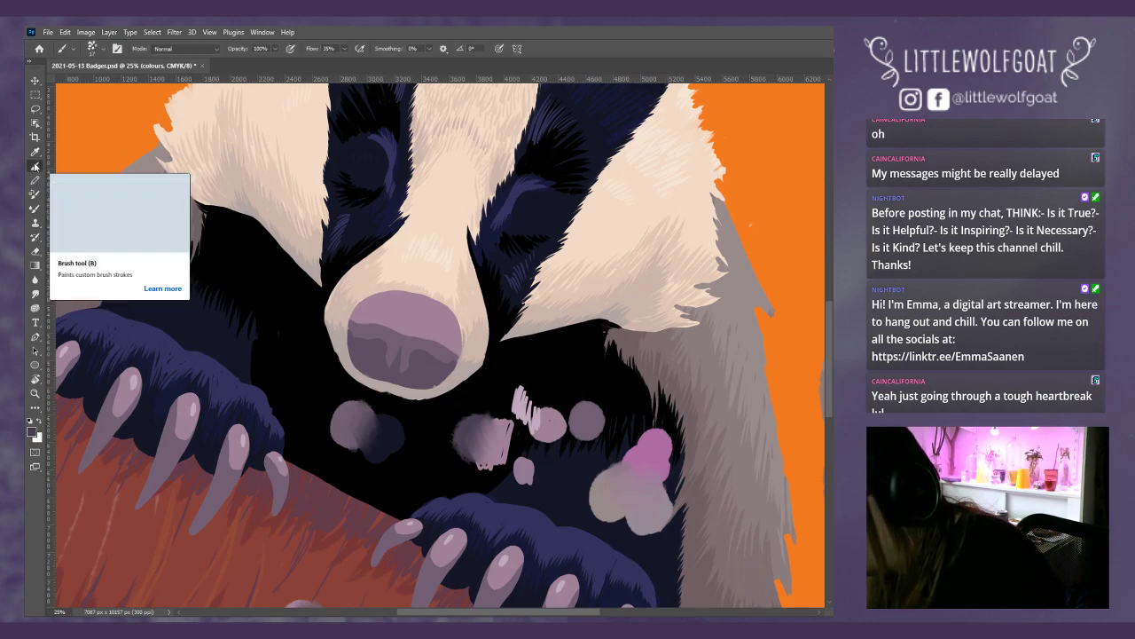
{"action": "mouse_move", "coordinate": [372, 367]}
{"action": "left_mouse_down"}
{"action": "mouse_move", "coordinate": [392, 347]}
{"action": "mouse_move", "coordinate": [413, 354]}
{"action": "left_mouse_up"}
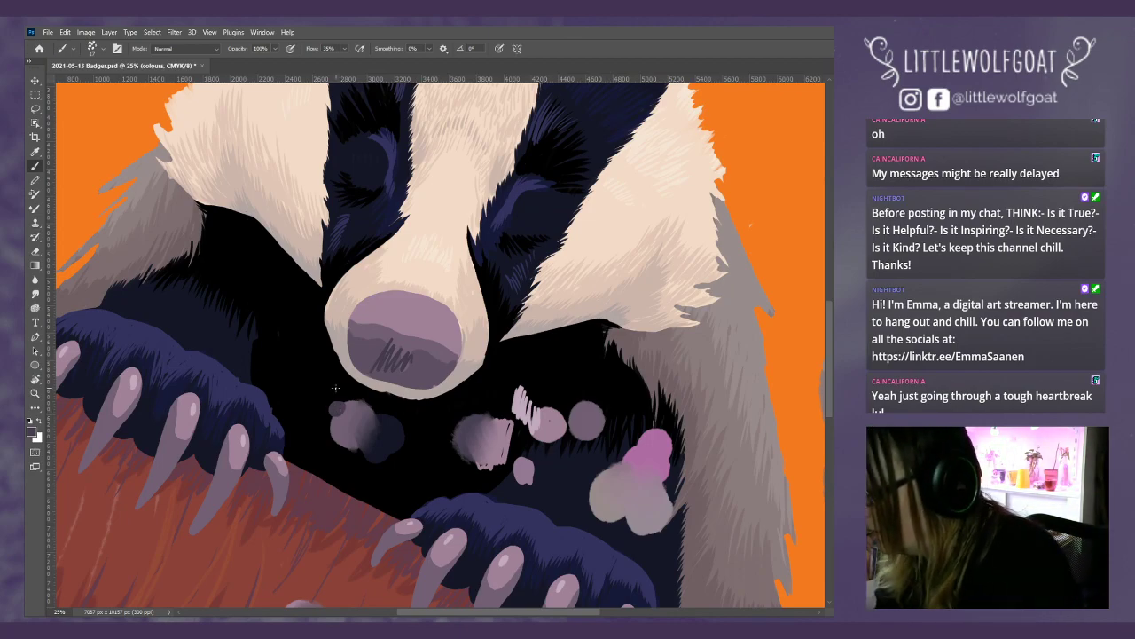
- Erase the hatched strokes and light streaks from the nose and show the line-art sketch
{"action": "left_click", "coordinate": [35, 252]}
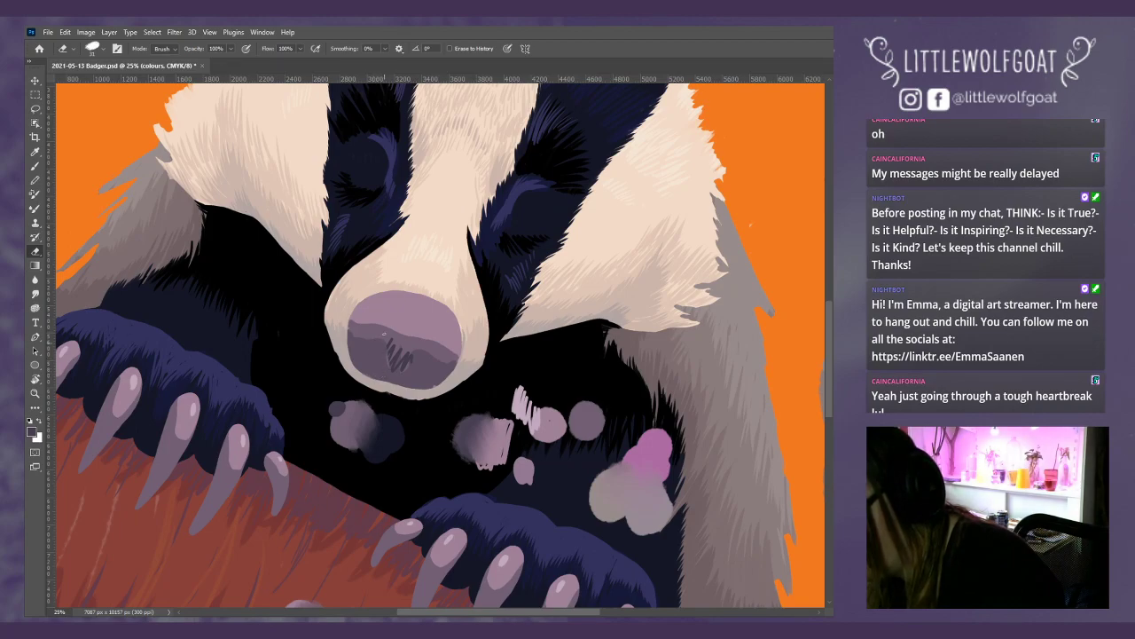
{"action": "left_click_drag", "start_coordinate": [389, 345], "coordinate": [396, 379]}
{"action": "left_click_drag", "start_coordinate": [403, 343], "coordinate": [375, 308]}
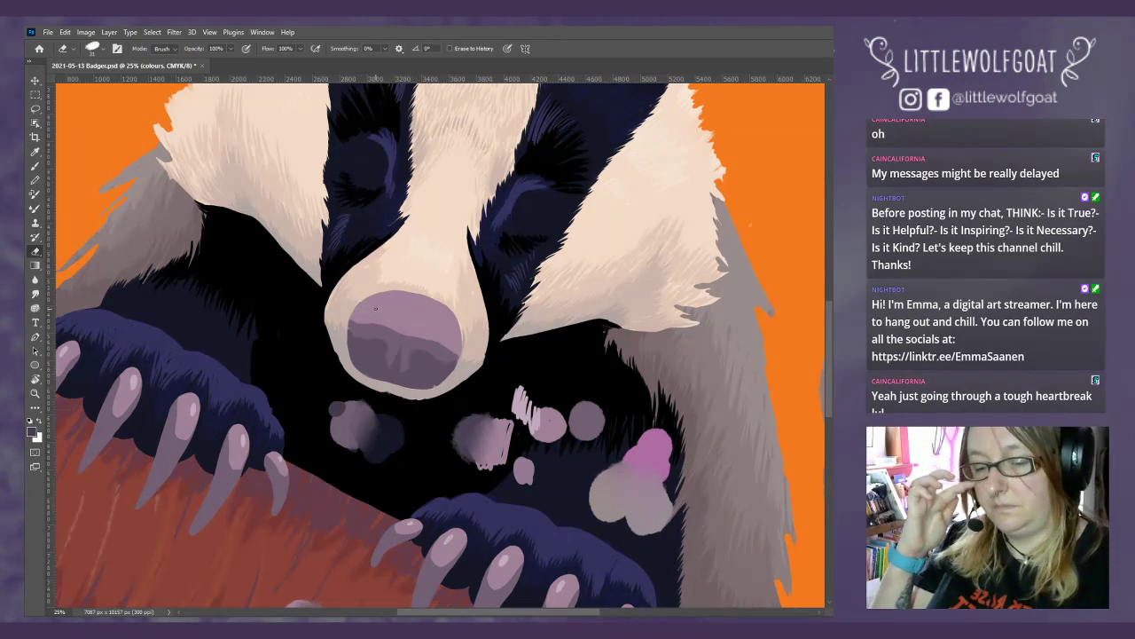
{"action": "key", "text": "ctrl+comma"}
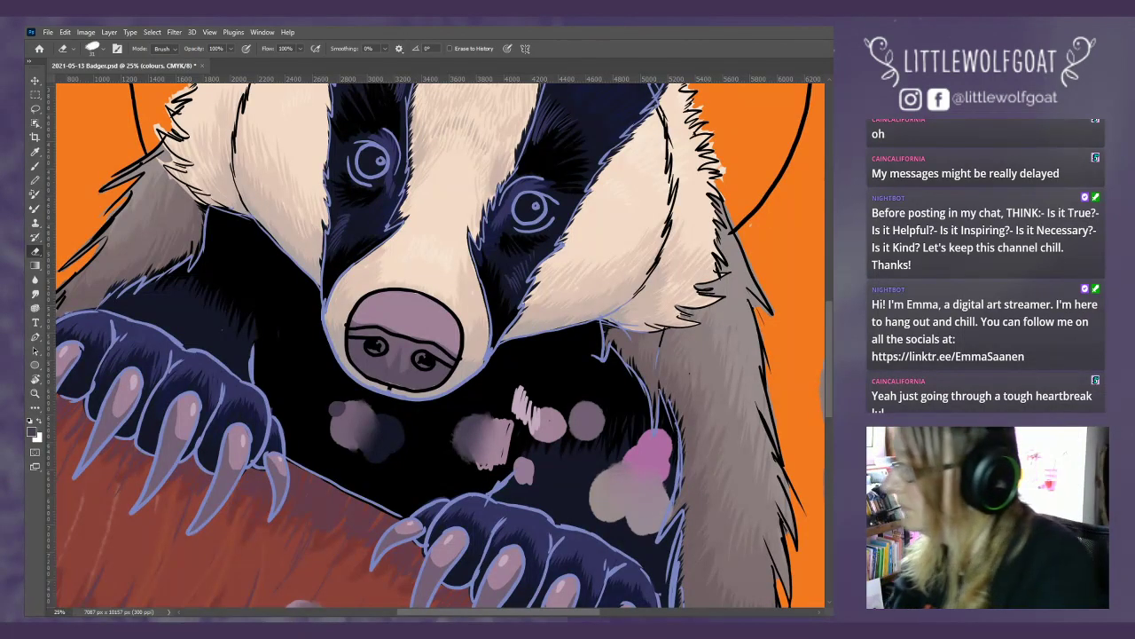
- Return to the Brush tool and hide the line-art sketch layer again
{"action": "left_click", "coordinate": [35, 167]}
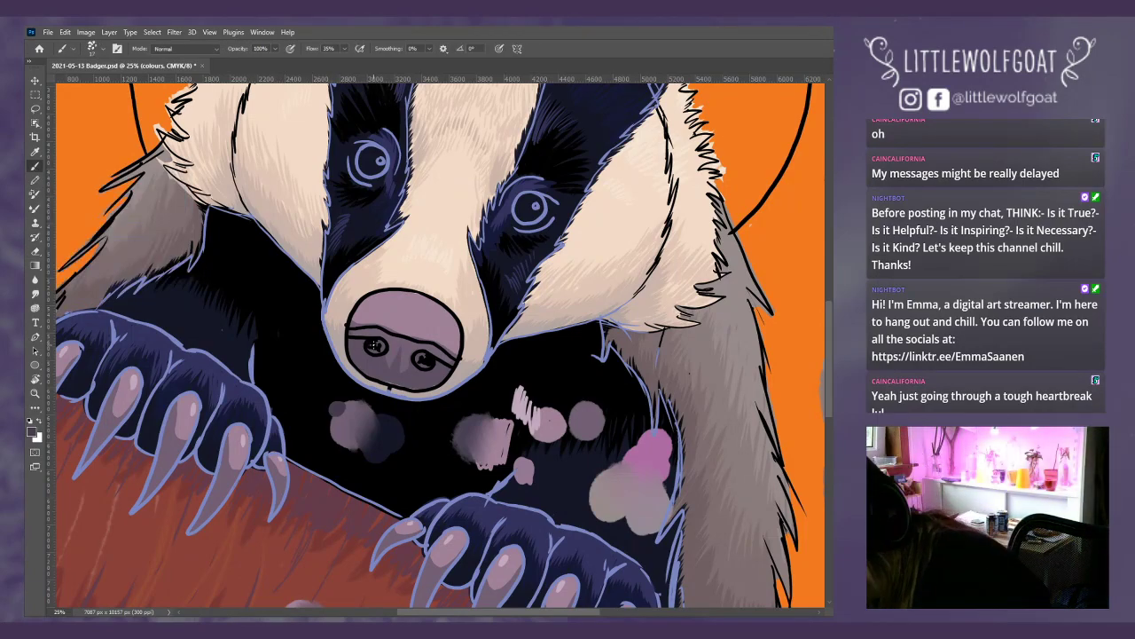
{"action": "left_click", "coordinate": [92, 48]}
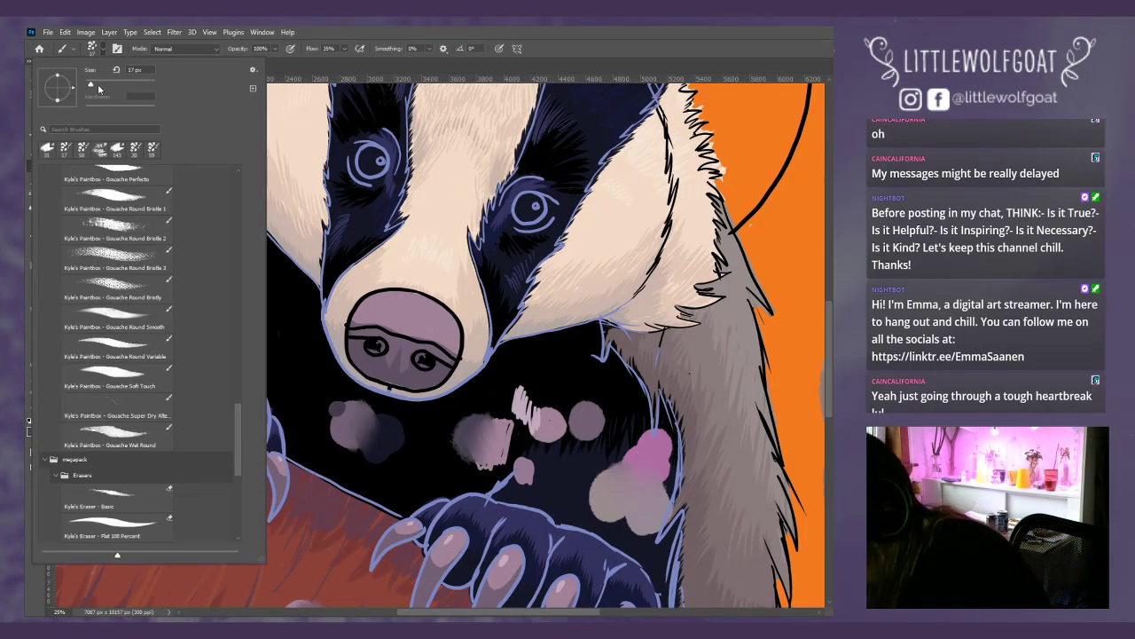
{"action": "left_click", "coordinate": [374, 348]}
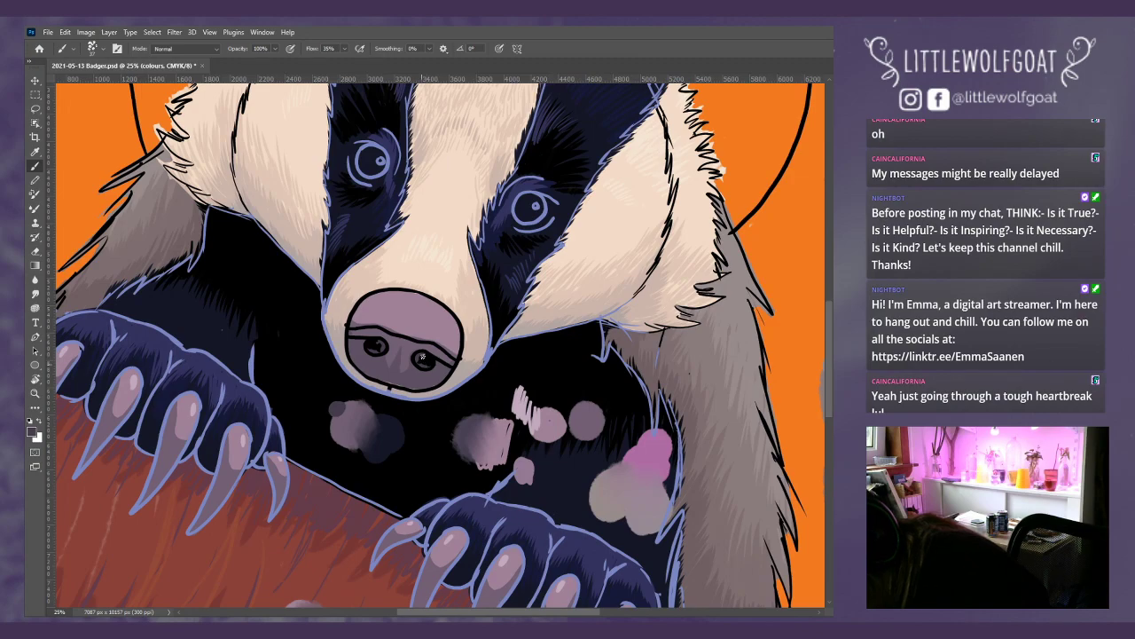
{"action": "key", "text": "ctrl+comma"}
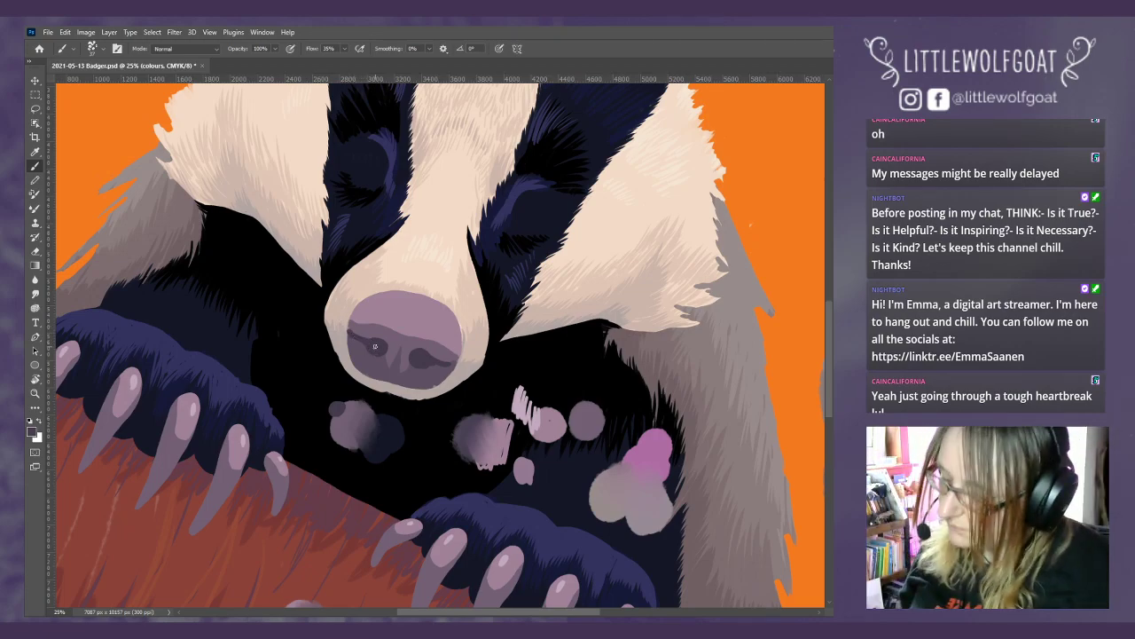
{"action": "left_click", "coordinate": [210, 33]}
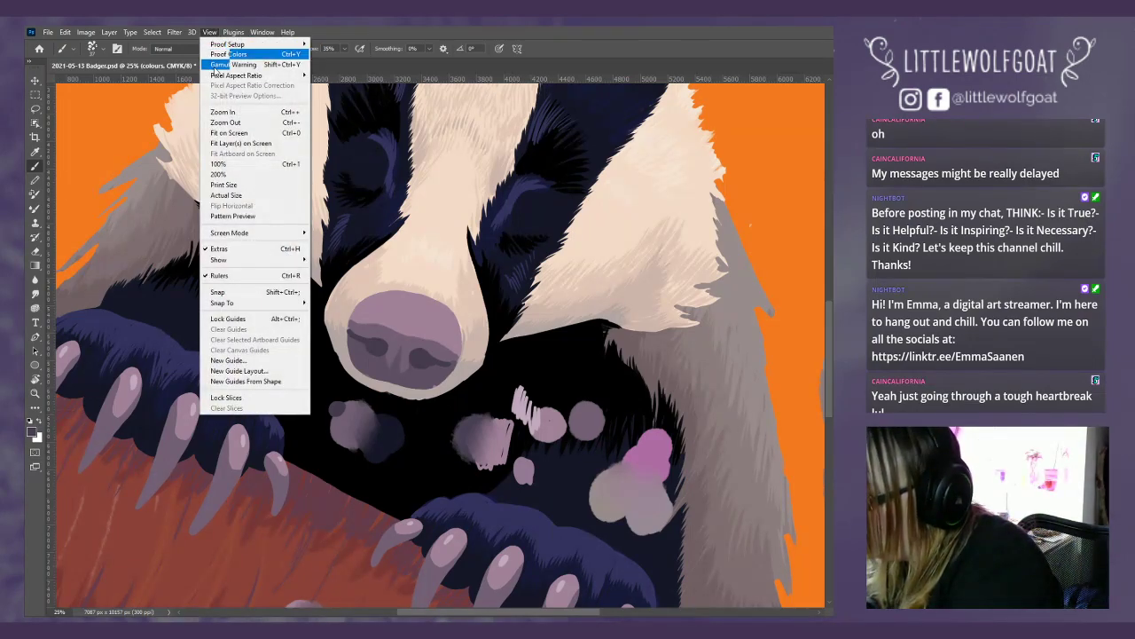
- Fit the painting on screen and toggle the sketch on and off to compare
{"action": "left_click", "coordinate": [232, 135]}
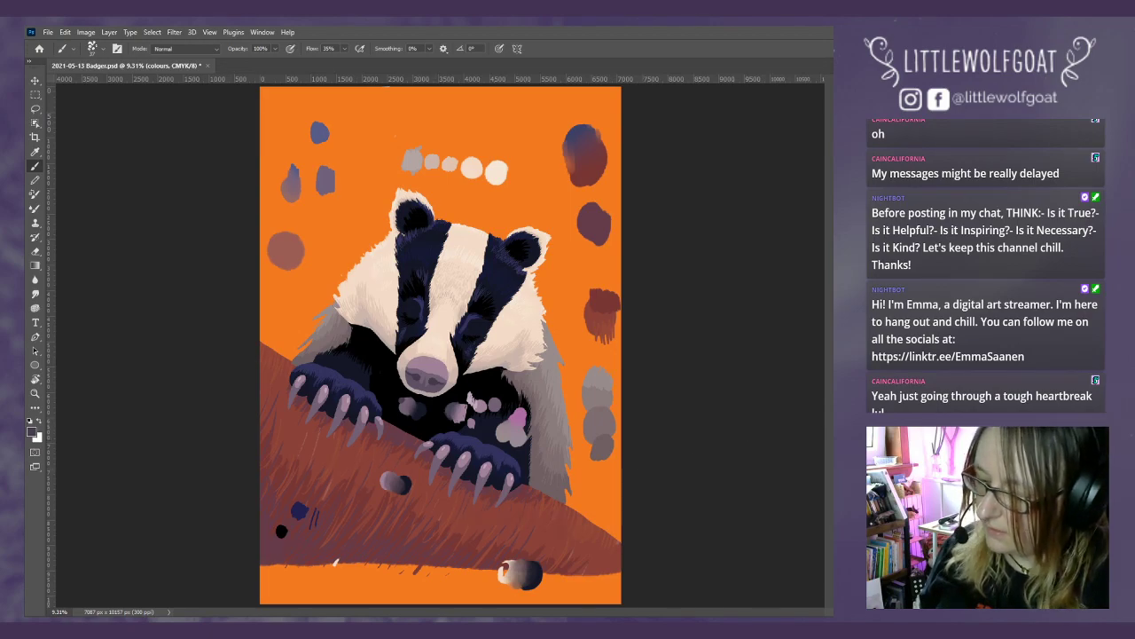
{"action": "key", "text": "ctrl+comma"}
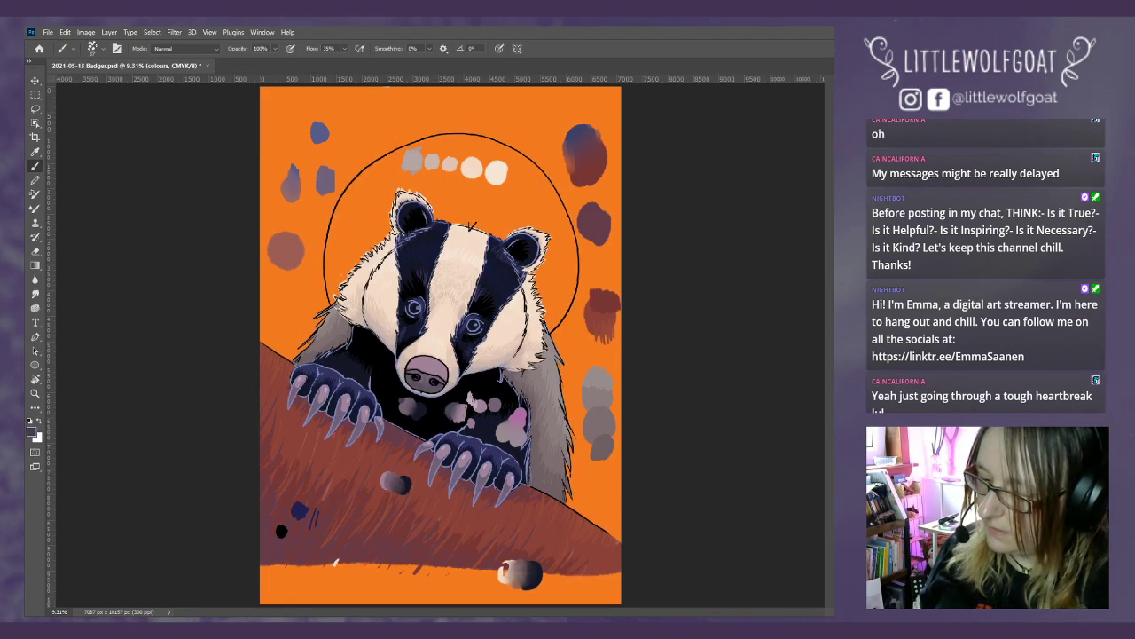
{"action": "key", "text": "ctrl+comma"}
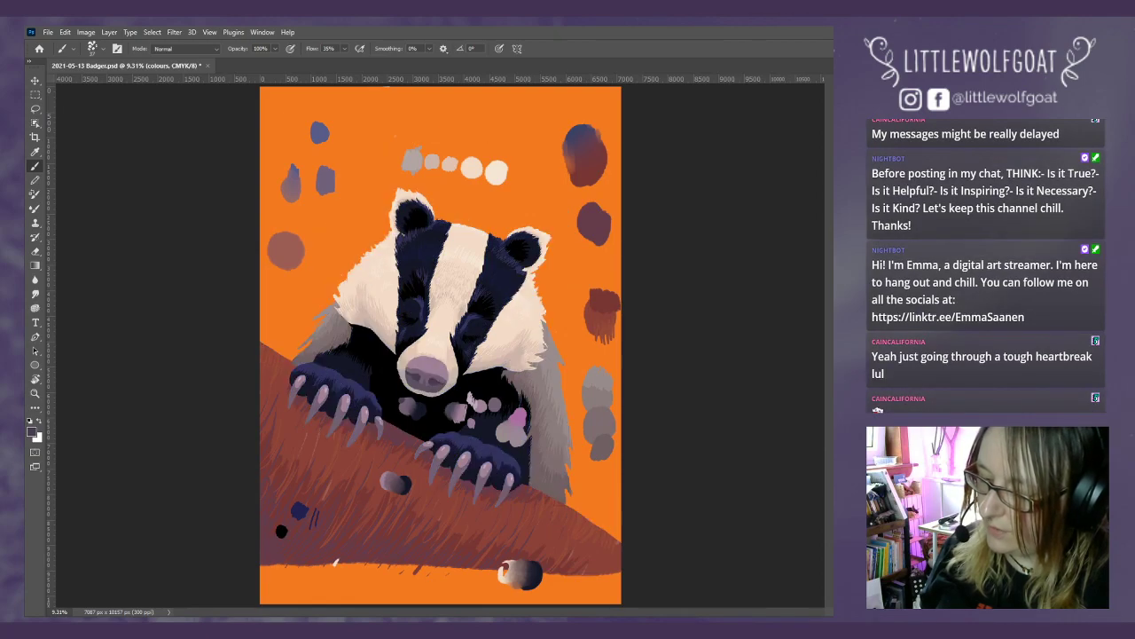
{"action": "key", "text": "ctrl+comma"}
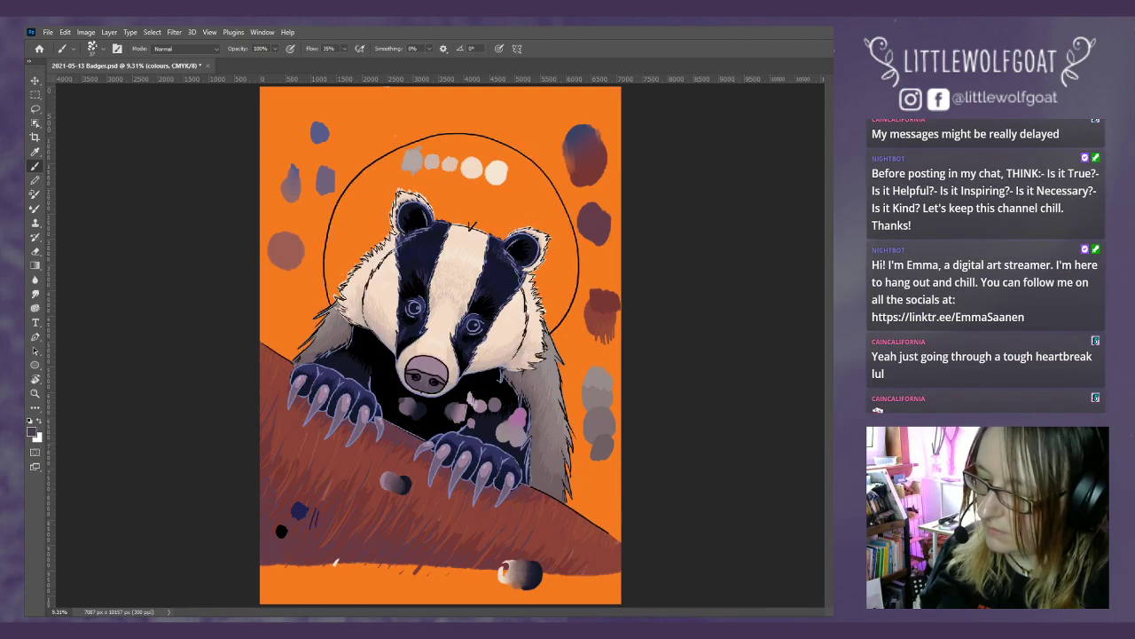
{"action": "key", "text": "ctrl+comma"}
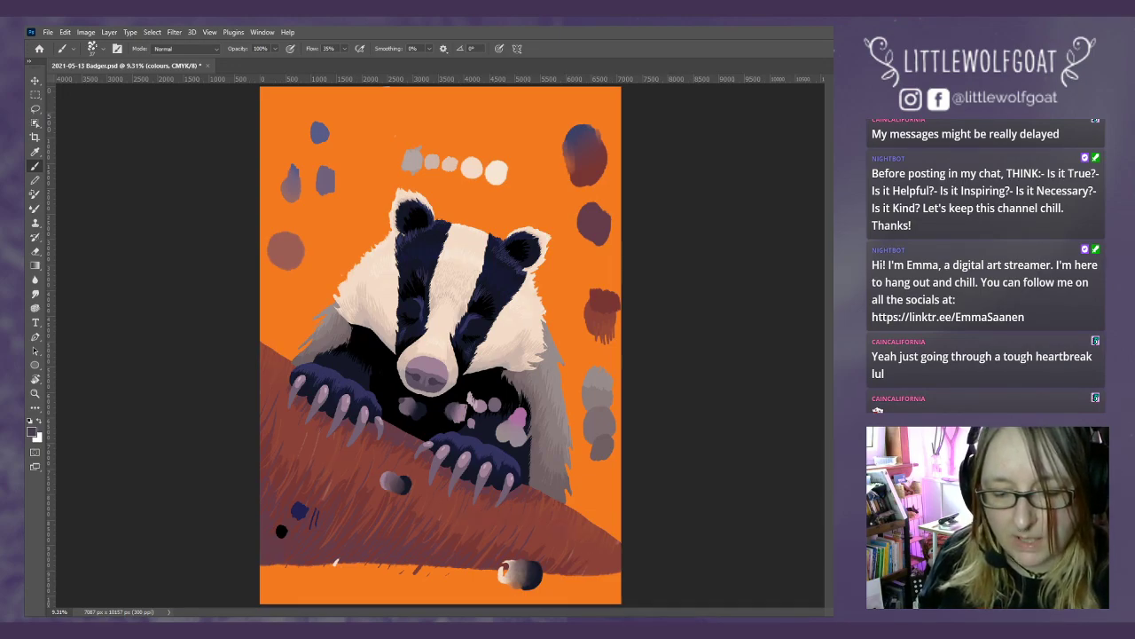
- Cycle through Nose dark 2 and Group 1 to make Nose archive the active layer
{"action": "key", "text": "alt+bracketleft"}
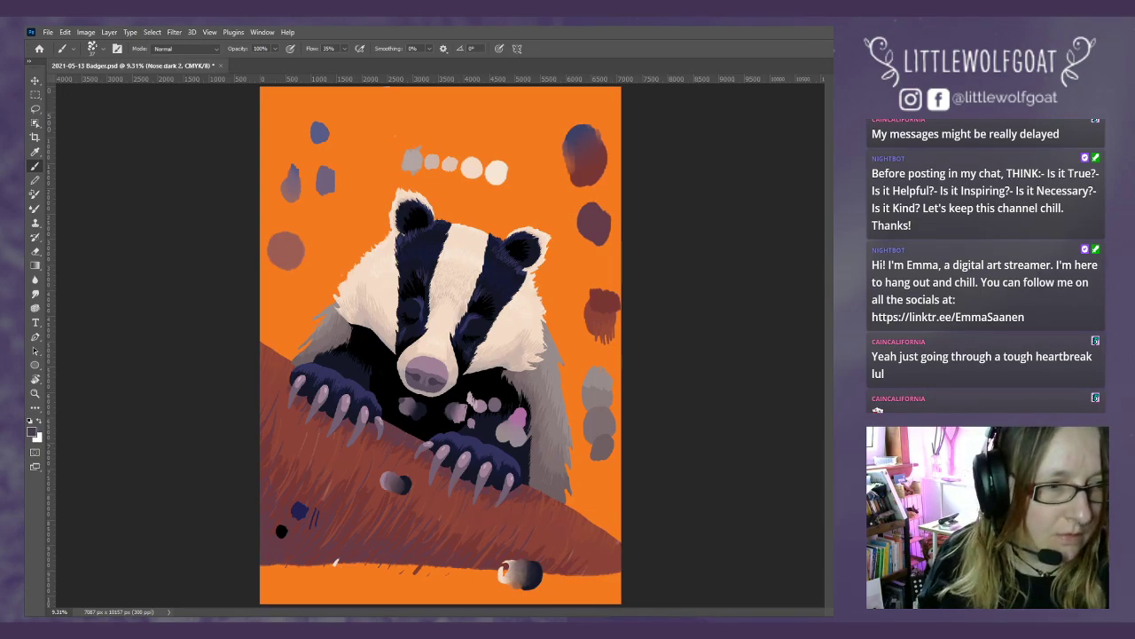
{"action": "key", "text": "alt+bracketleft"}
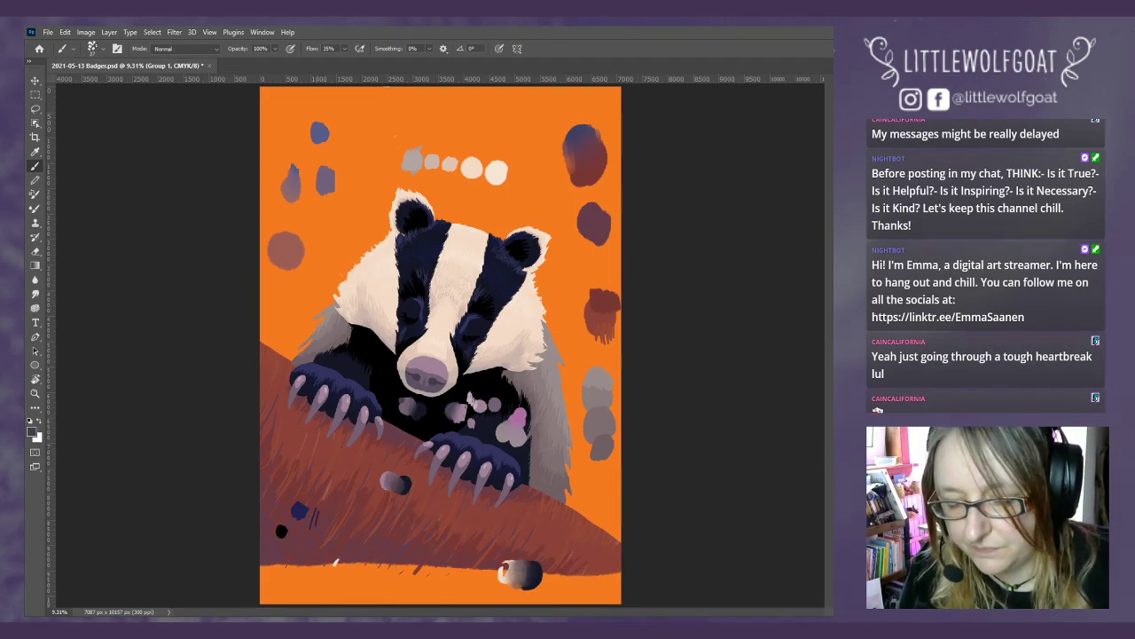
{"action": "key", "text": "alt+bracketleft"}
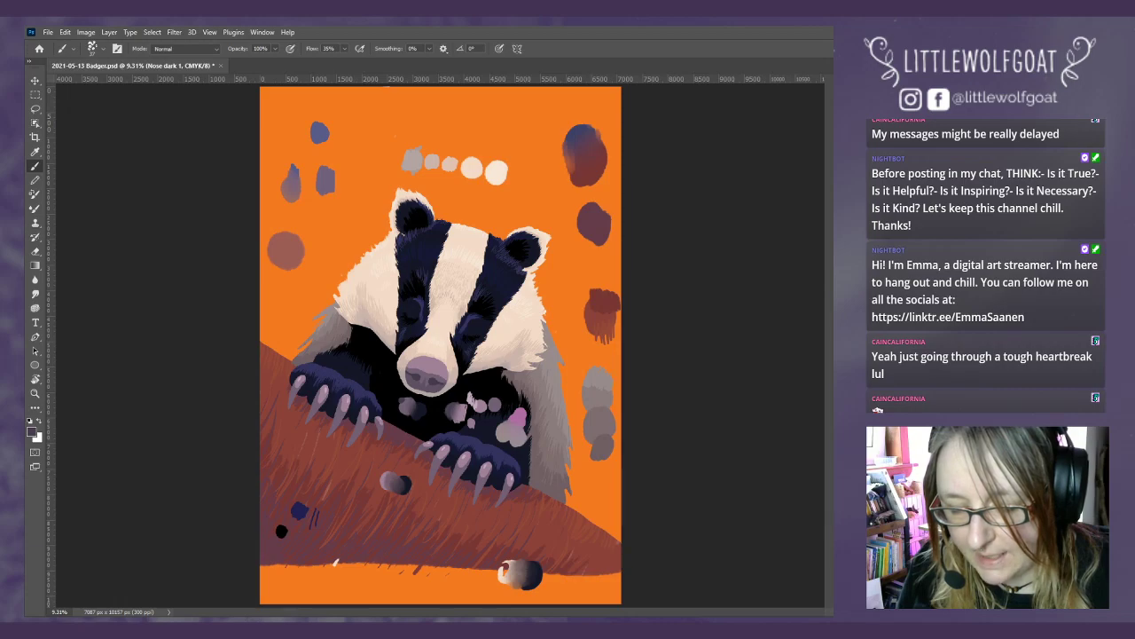
{"action": "key", "text": "alt+bracketright"}
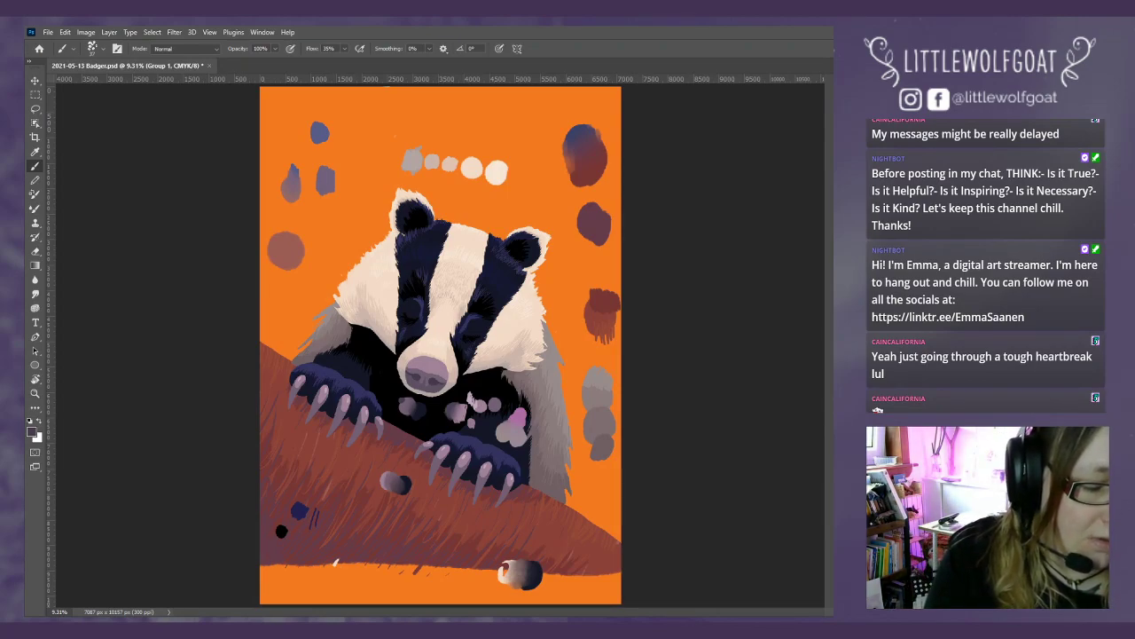
{"action": "key", "text": "alt+bracketleft"}
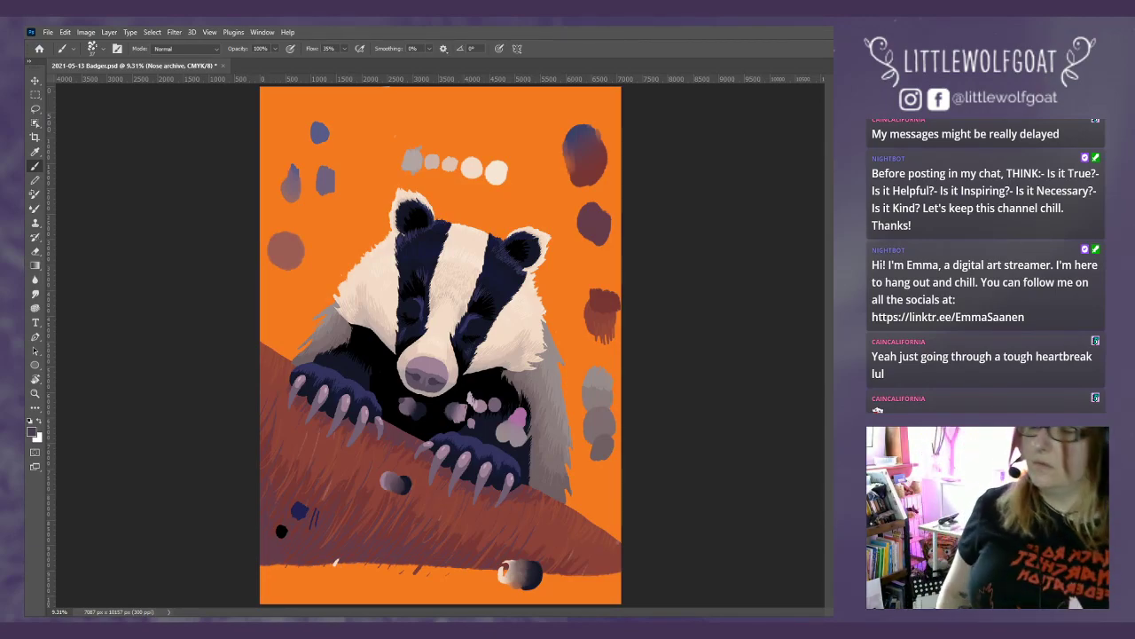
- Zoom in three times on the badger's face to 25% and make the sketch layer active
{"action": "left_click", "coordinate": [210, 32]}
{"action": "left_click", "coordinate": [227, 113]}
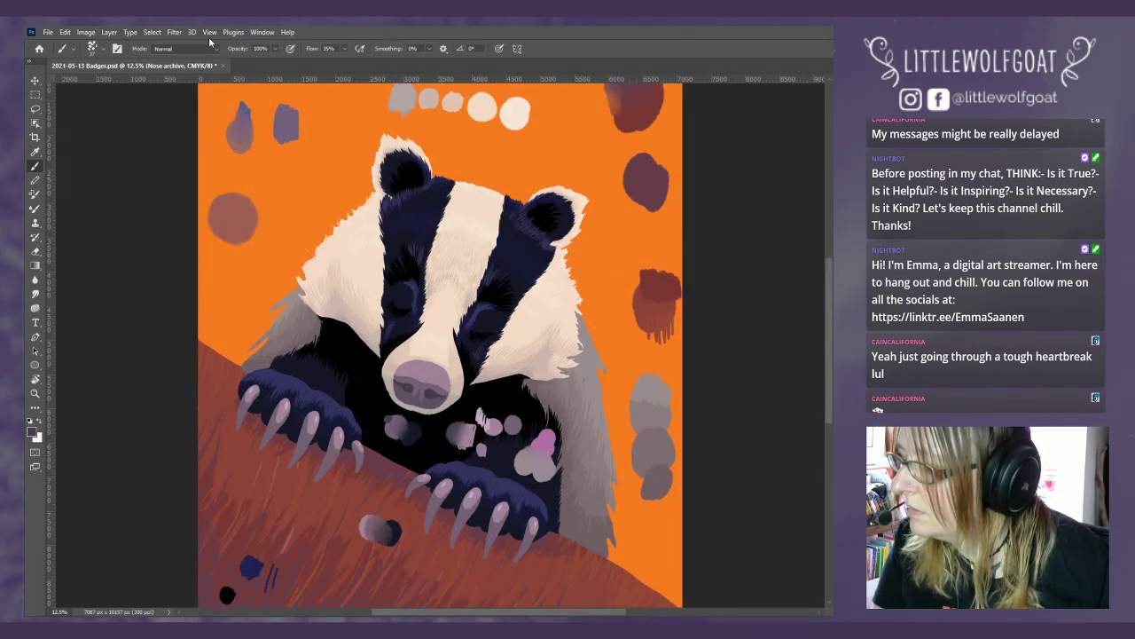
{"action": "left_click", "coordinate": [209, 32]}
{"action": "left_click", "coordinate": [224, 111]}
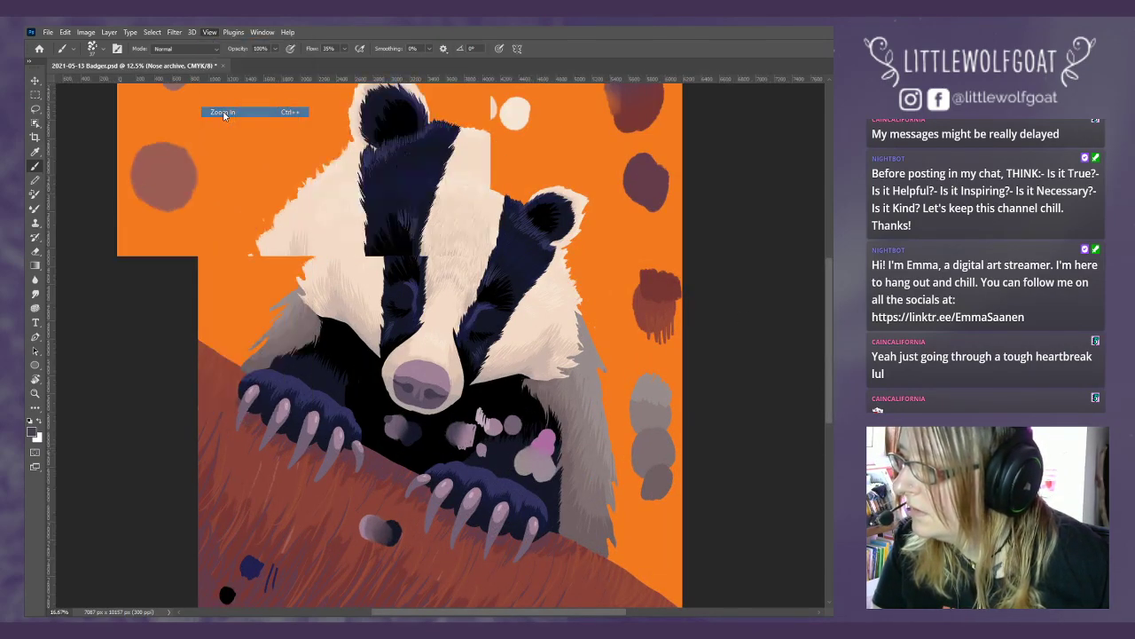
{"action": "left_click", "coordinate": [210, 32]}
{"action": "left_click", "coordinate": [222, 113]}
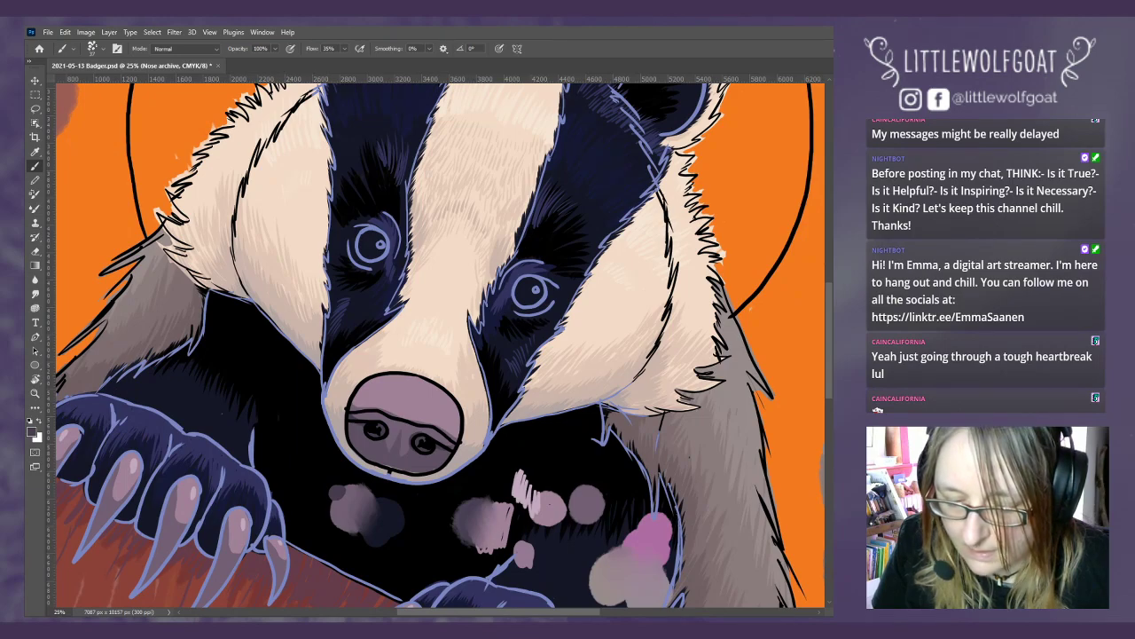
{"action": "key", "text": "alt+bracketright"}
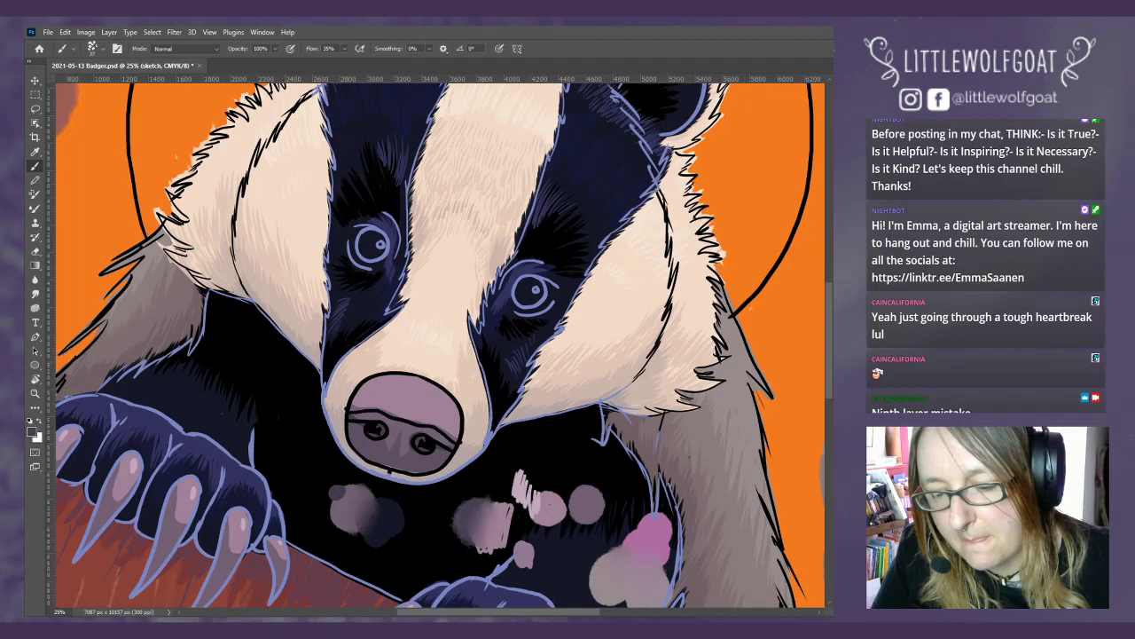
- Toggle the sketch off and on, then pick the Eyedropper on the black light 2 layer
{"action": "key", "text": "ctrl+comma"}
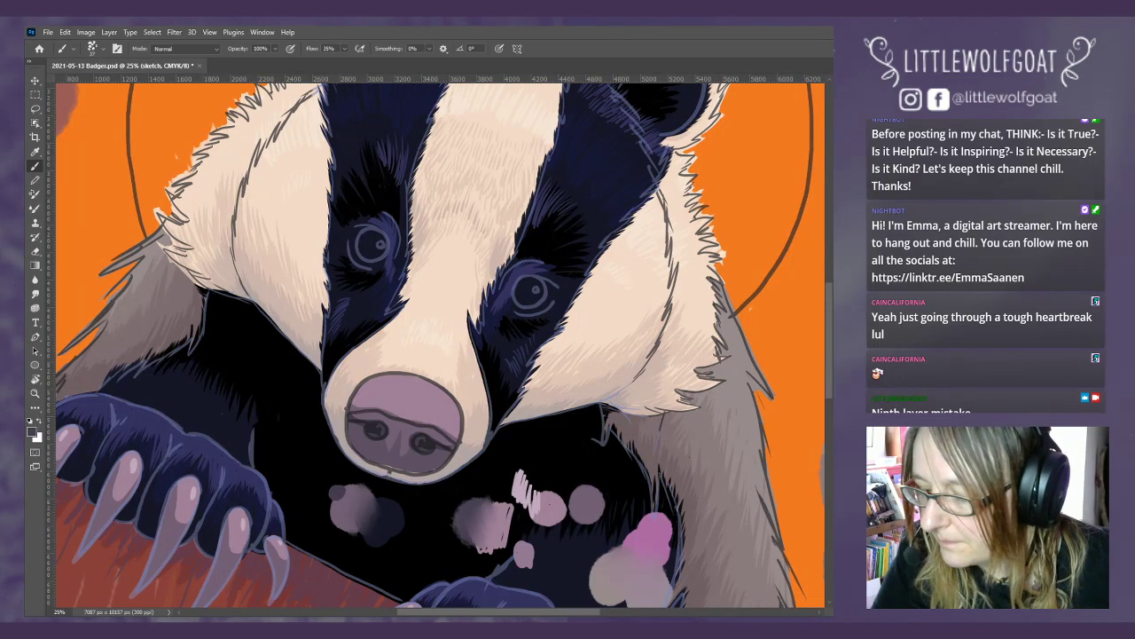
{"action": "key", "text": "ctrl+comma"}
{"action": "key", "text": "ctrl+comma"}
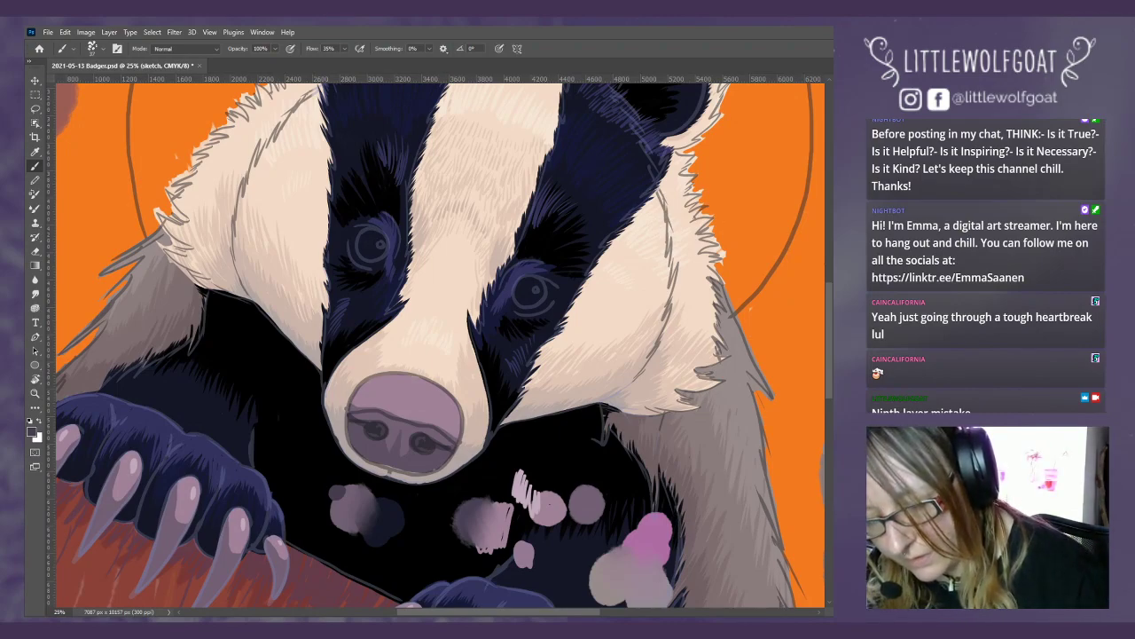
{"action": "key", "text": "alt+bracketleft"}
{"action": "left_click", "coordinate": [36, 152]}
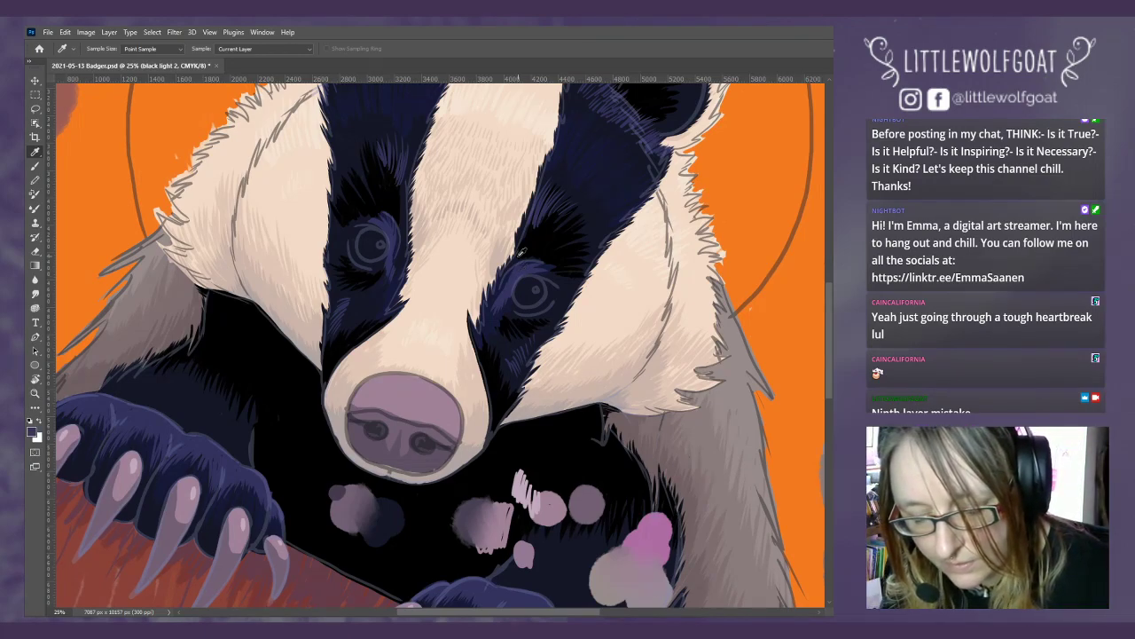
- Dab a muted purple spot on the dark fur above the right eye on the colours layer
{"action": "key", "text": "alt+bracketleft"}
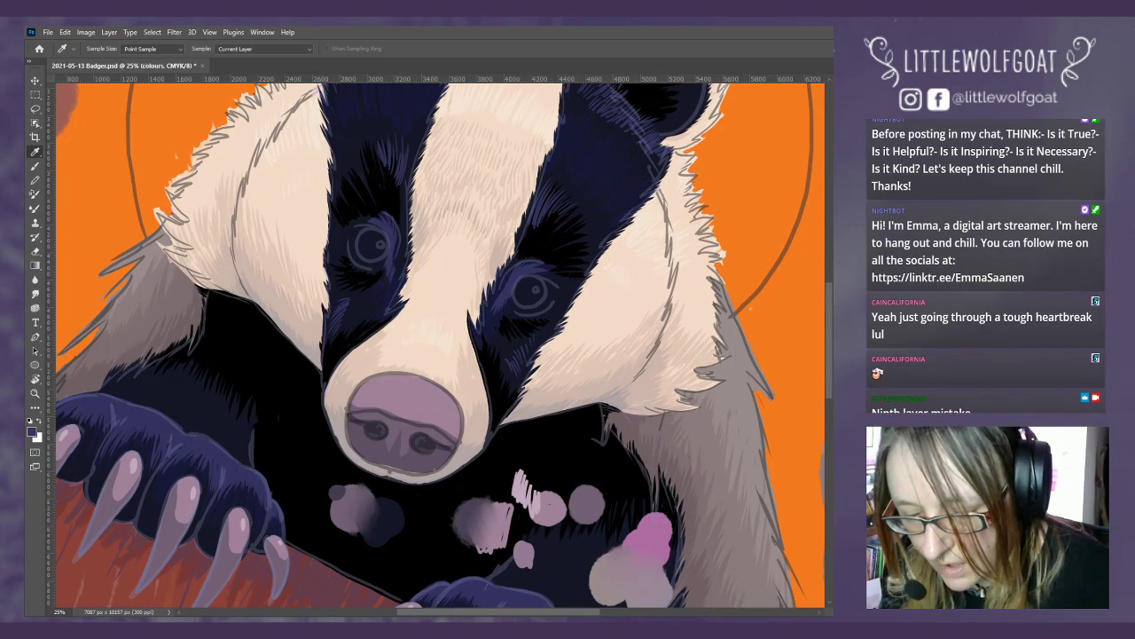
{"action": "left_click", "coordinate": [35, 166]}
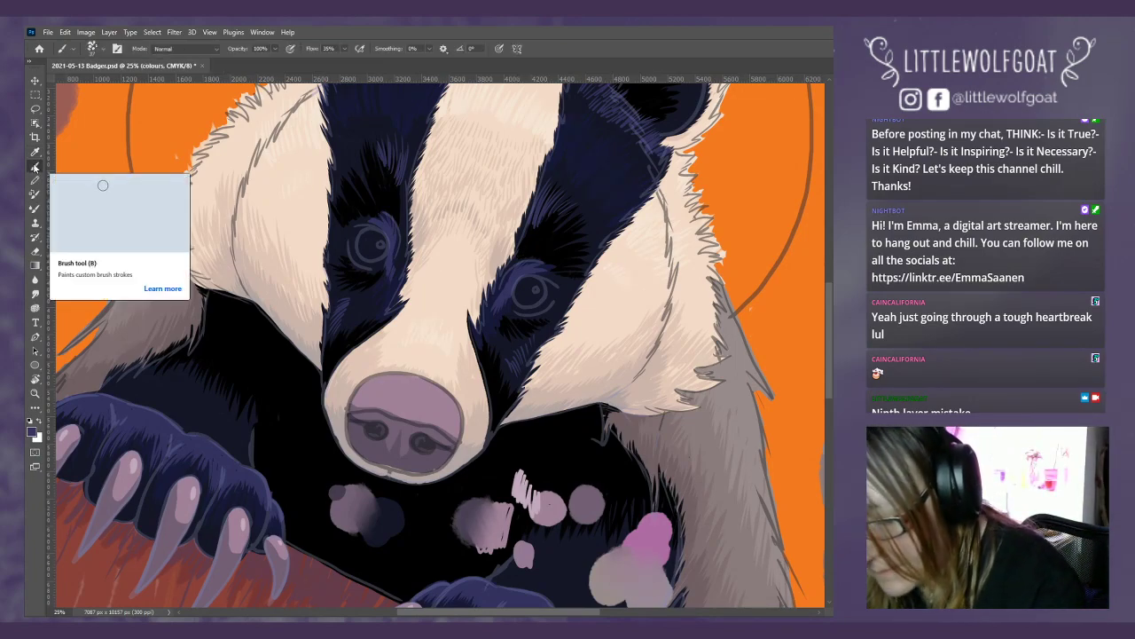
{"action": "left_click", "coordinate": [566, 238]}
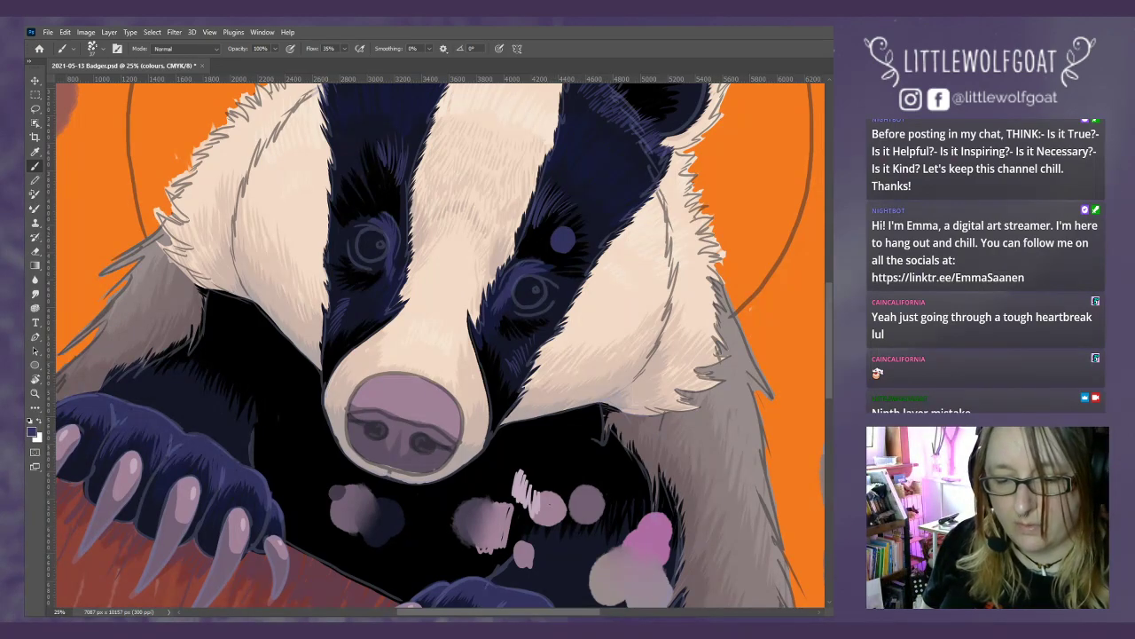
{"action": "key", "text": "alt+bracketleft"}
{"action": "key", "text": "alt+bracketleft"}
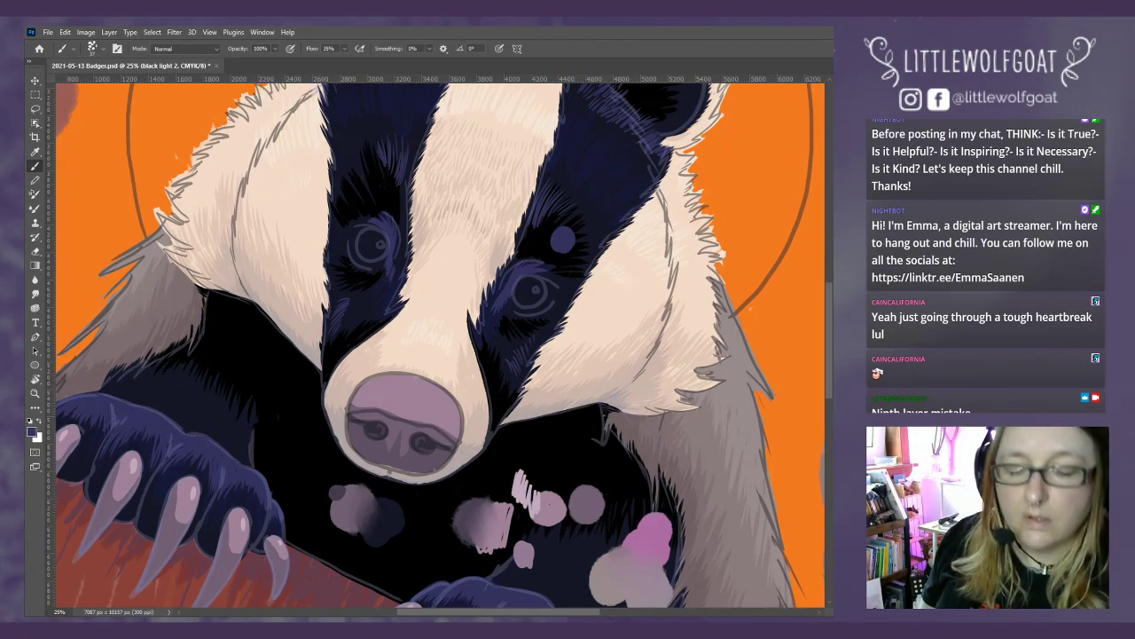
{"action": "key", "text": "alt+bracketright"}
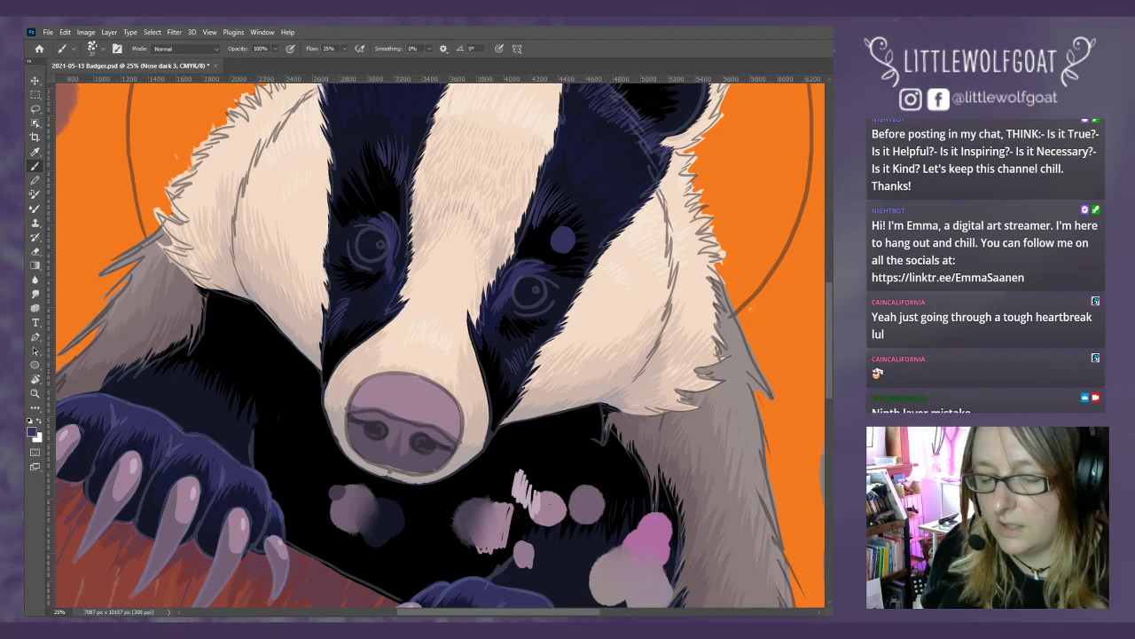
- Create a new layer named Eyes through Layer > New > Layer
{"action": "left_click", "coordinate": [109, 32]}
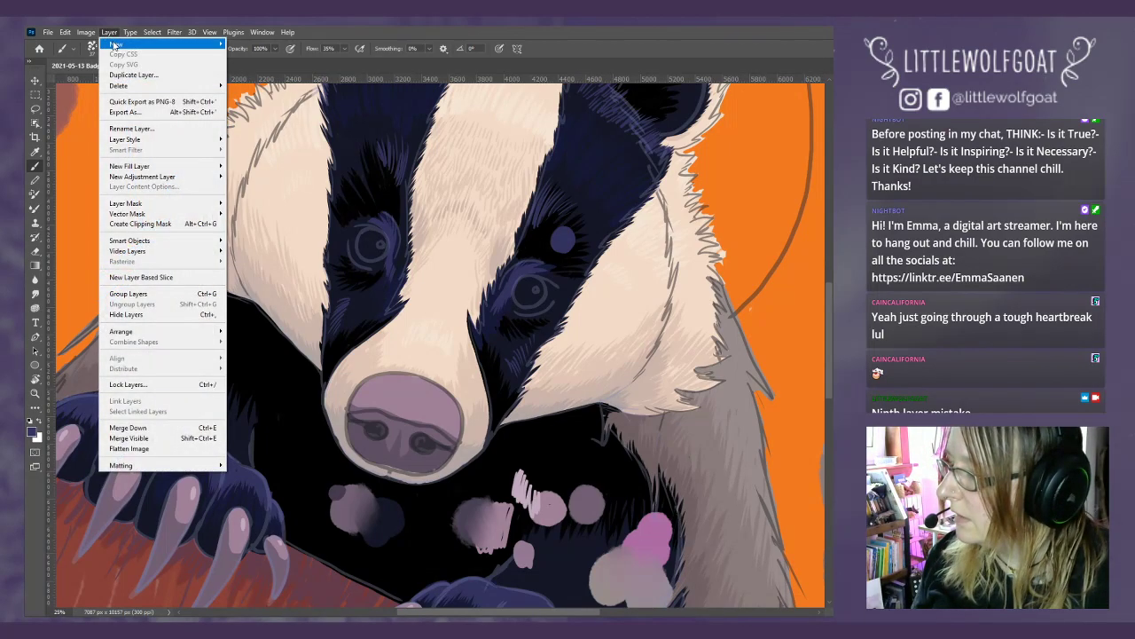
{"action": "mouse_move", "coordinate": [115, 44]}
{"action": "left_click", "coordinate": [244, 43]}
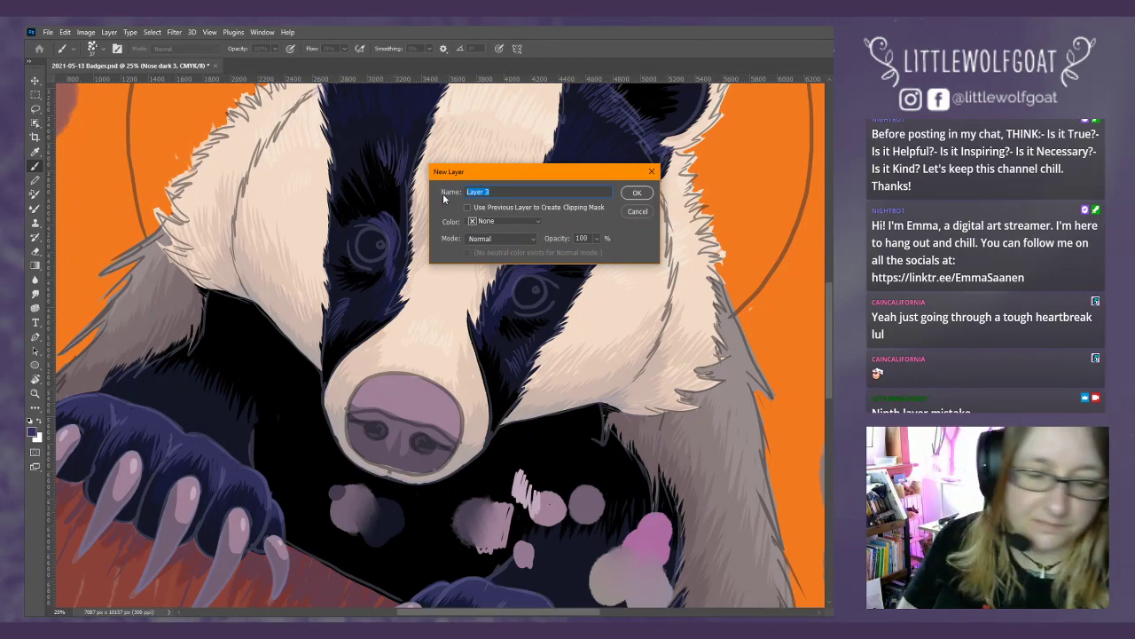
{"action": "type", "text": "Eyes"}
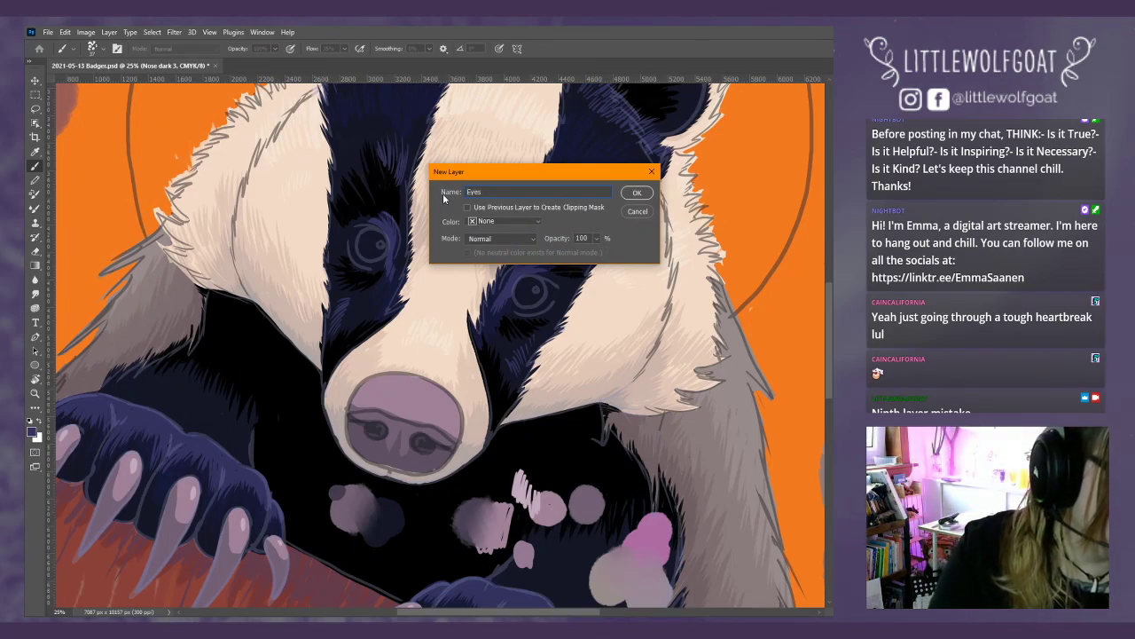
{"action": "key", "text": "Return"}
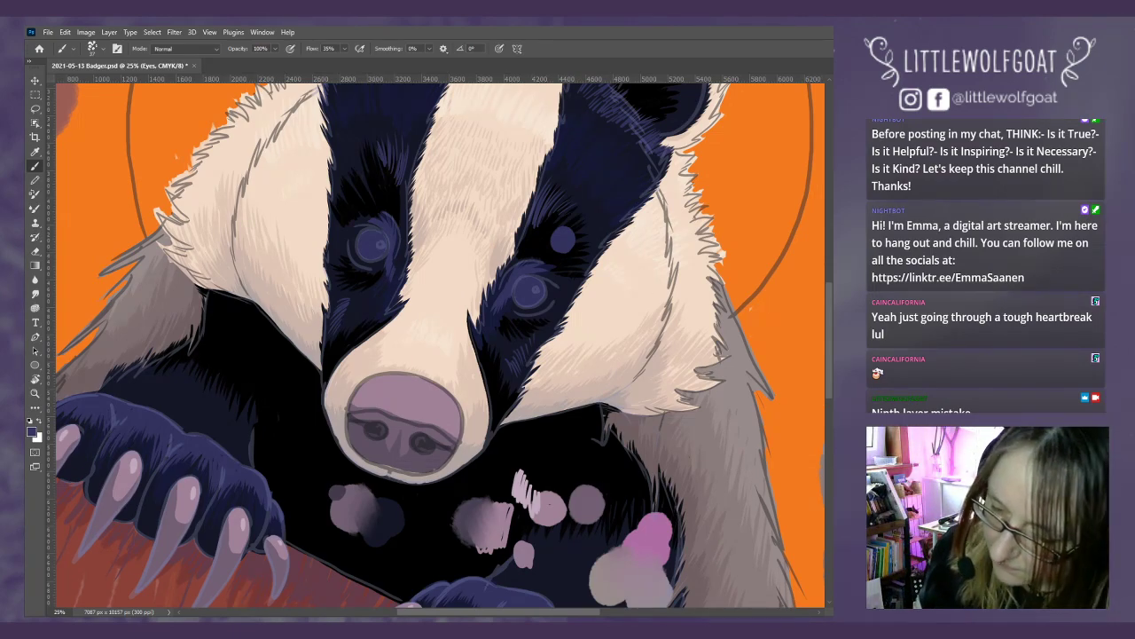
- Hide the sketch lines and sample the dark navy fur colour on the black light 2 layer
{"action": "key", "text": "ctrl+comma"}
{"action": "key", "text": "ctrl+comma"}
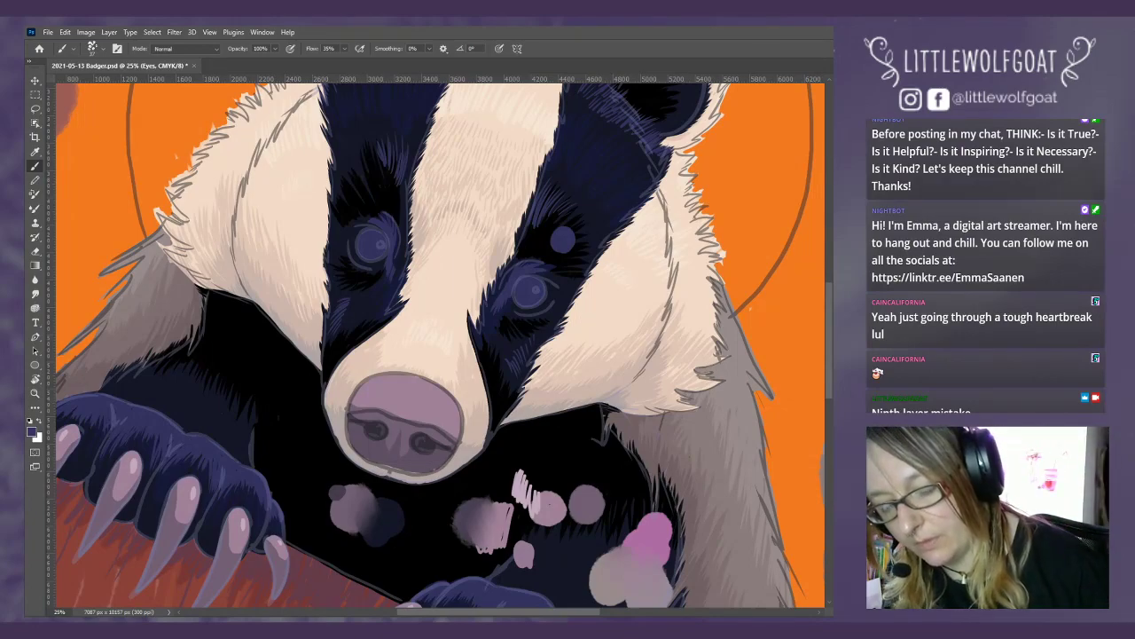
{"action": "key", "text": "alt+bracketleft"}
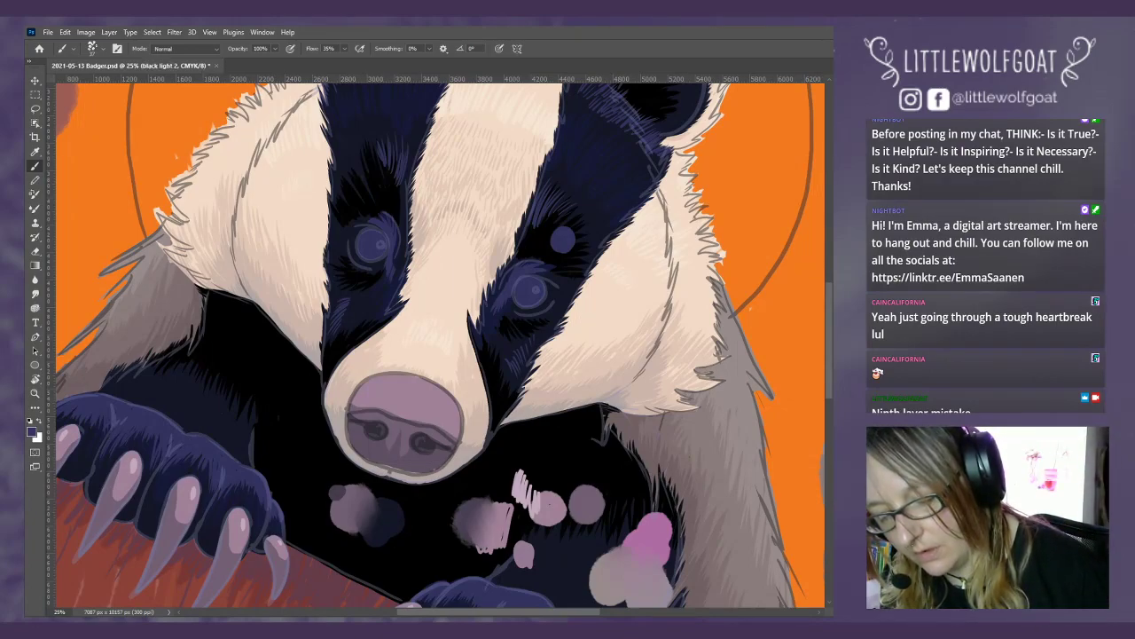
{"action": "left_click", "coordinate": [35, 153]}
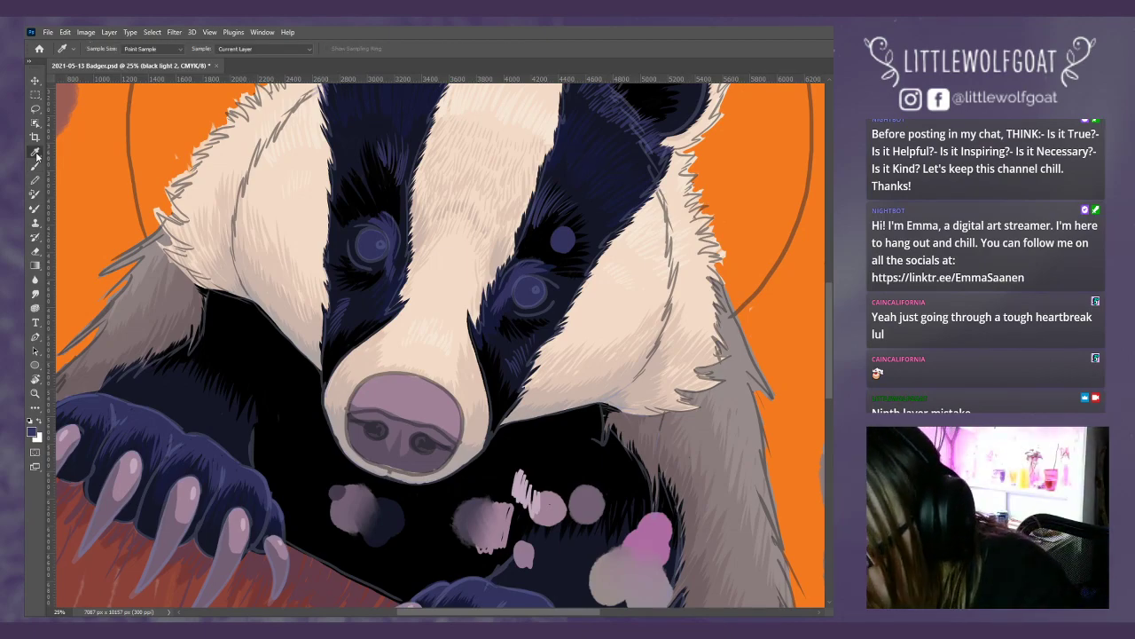
{"action": "left_click", "coordinate": [604, 219]}
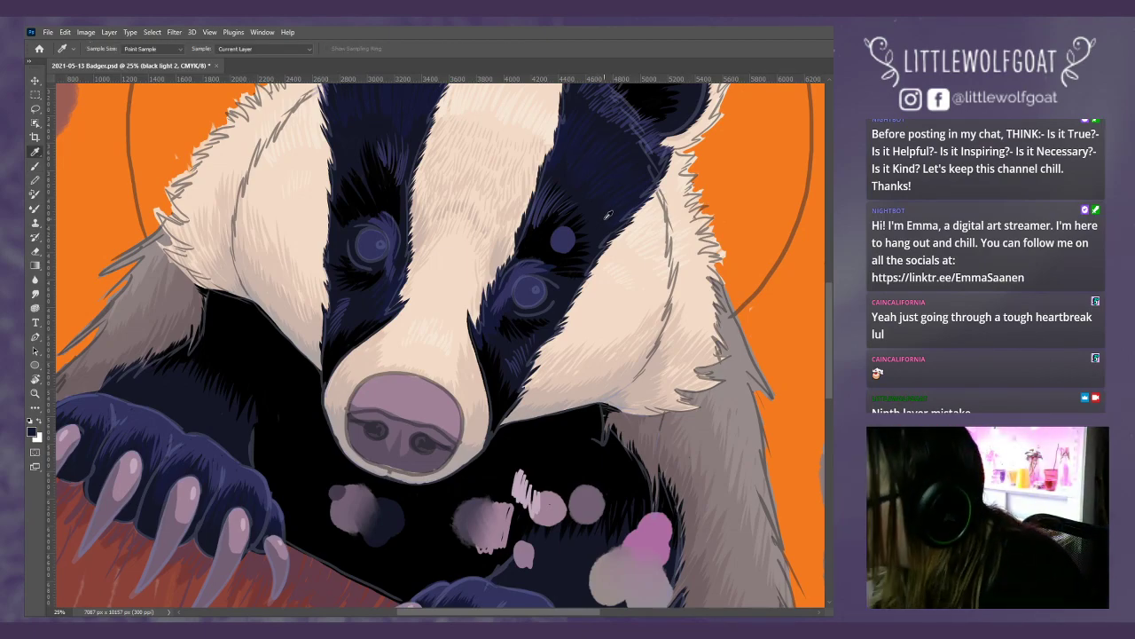
- Brush dark navy strokes below the right eye and over the left eye on the Eyes layer
{"action": "left_click", "coordinate": [35, 167]}
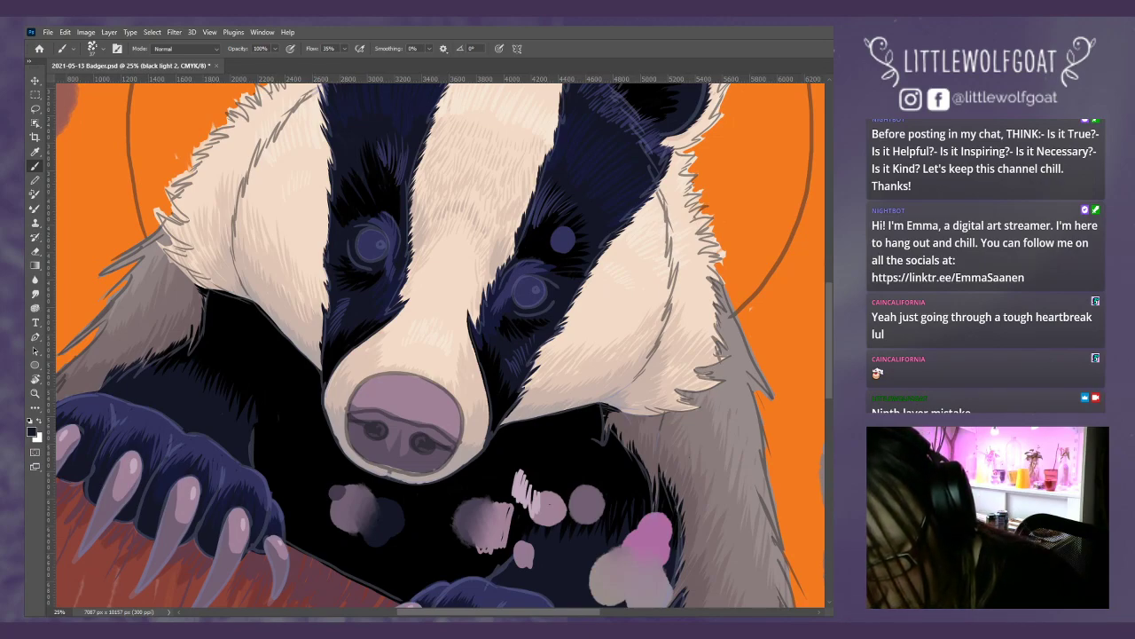
{"action": "key", "text": "alt+bracketleft"}
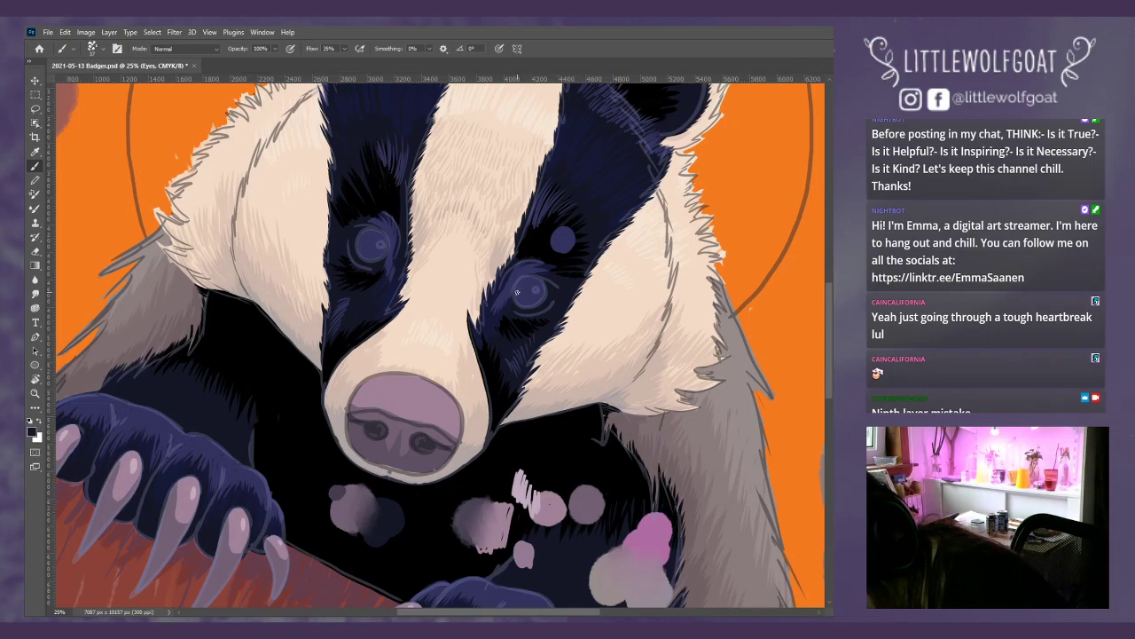
{"action": "left_click_drag", "start_coordinate": [517, 293], "coordinate": [529, 302]}
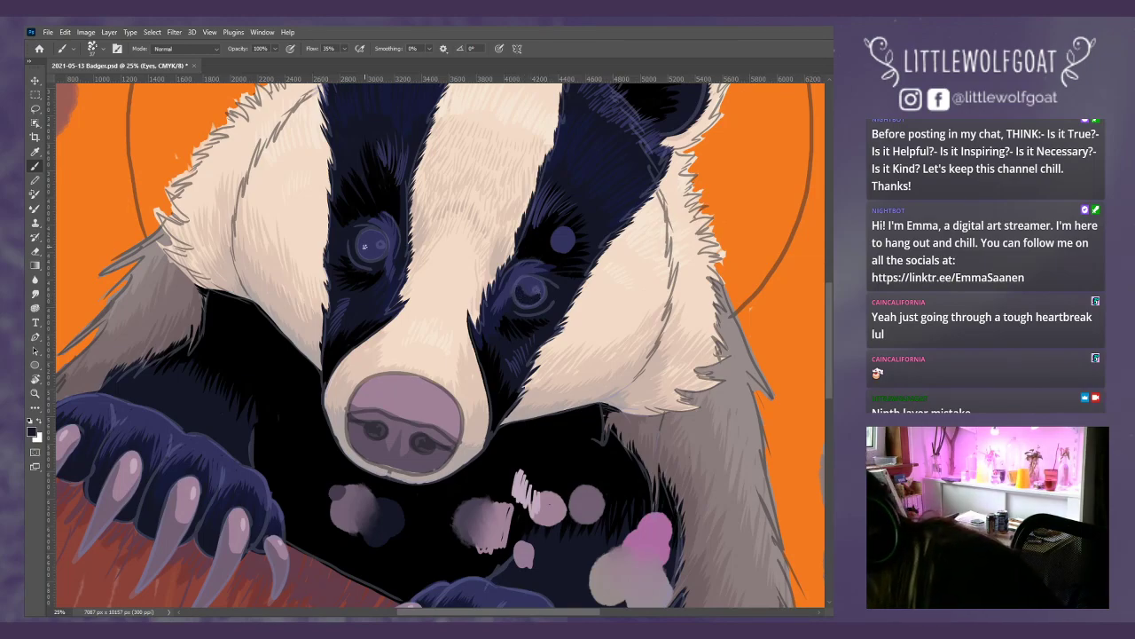
{"action": "left_click_drag", "start_coordinate": [361, 249], "coordinate": [377, 255]}
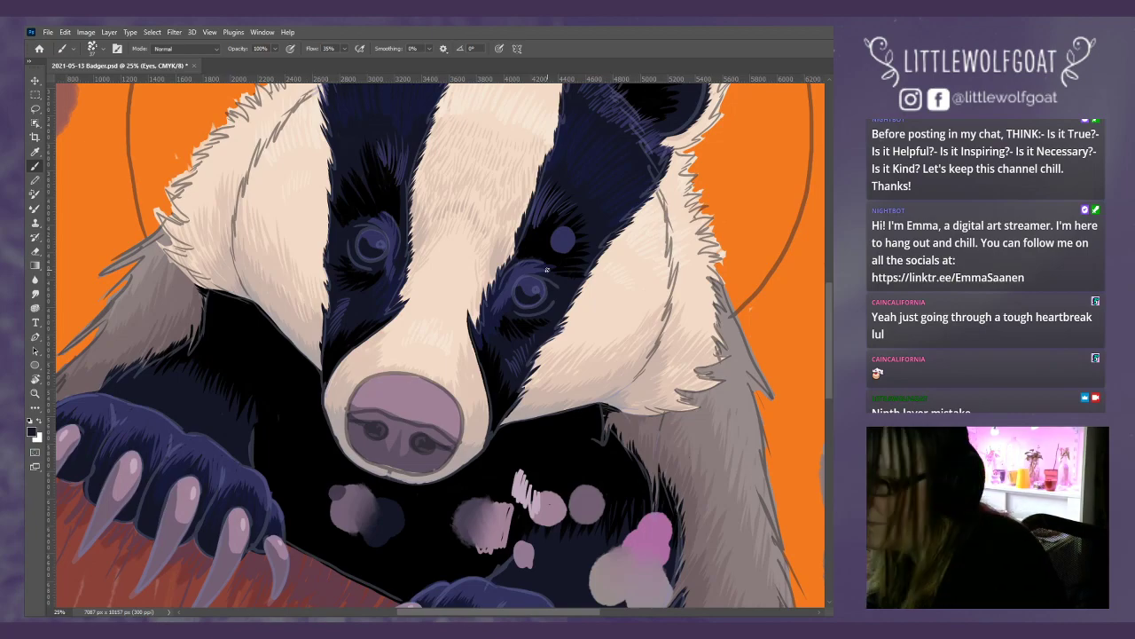
{"action": "left_click", "coordinate": [210, 33]}
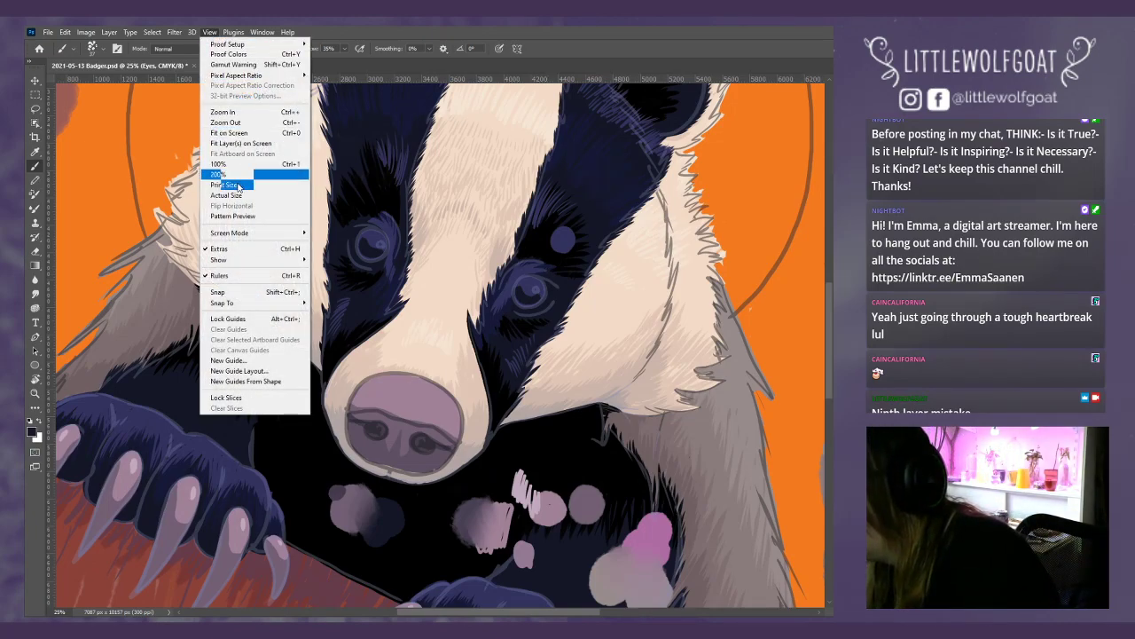
- Zoom in twice to 50% and scroll up so both eyes fill the canvas
{"action": "left_click", "coordinate": [239, 113]}
{"action": "left_click", "coordinate": [211, 33]}
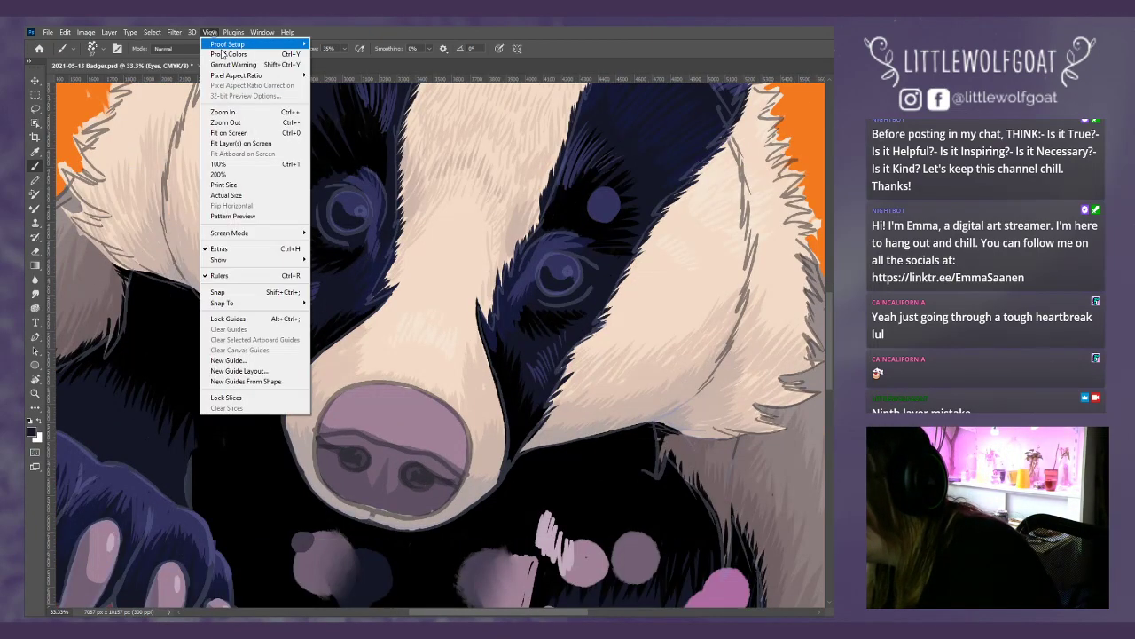
{"action": "left_click", "coordinate": [239, 111]}
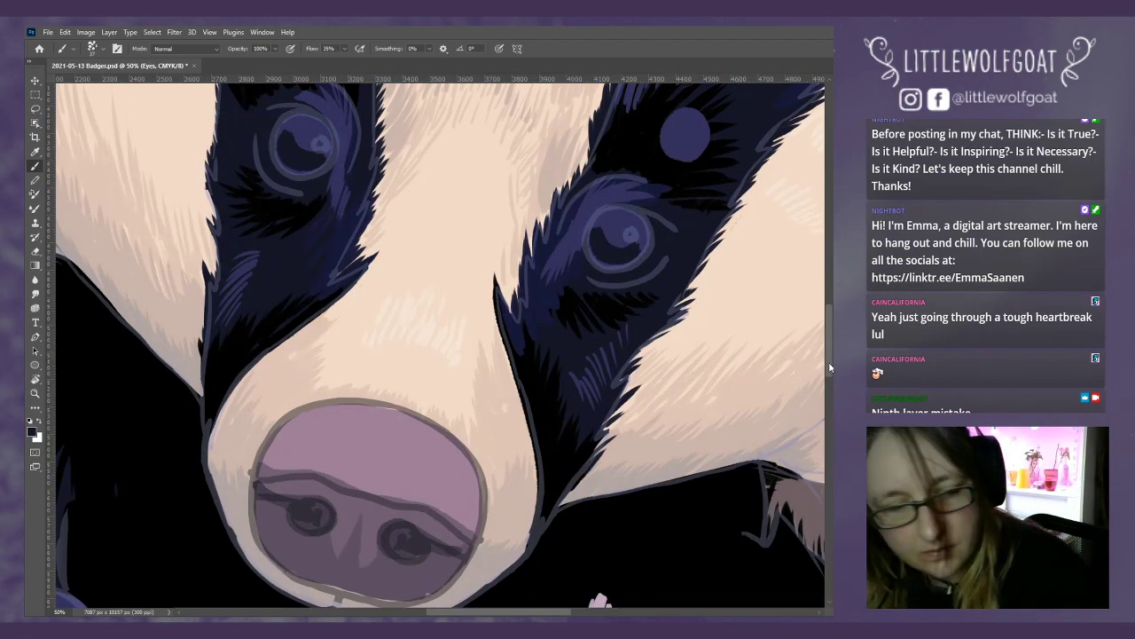
{"action": "left_click_drag", "start_coordinate": [828, 367], "coordinate": [827, 327]}
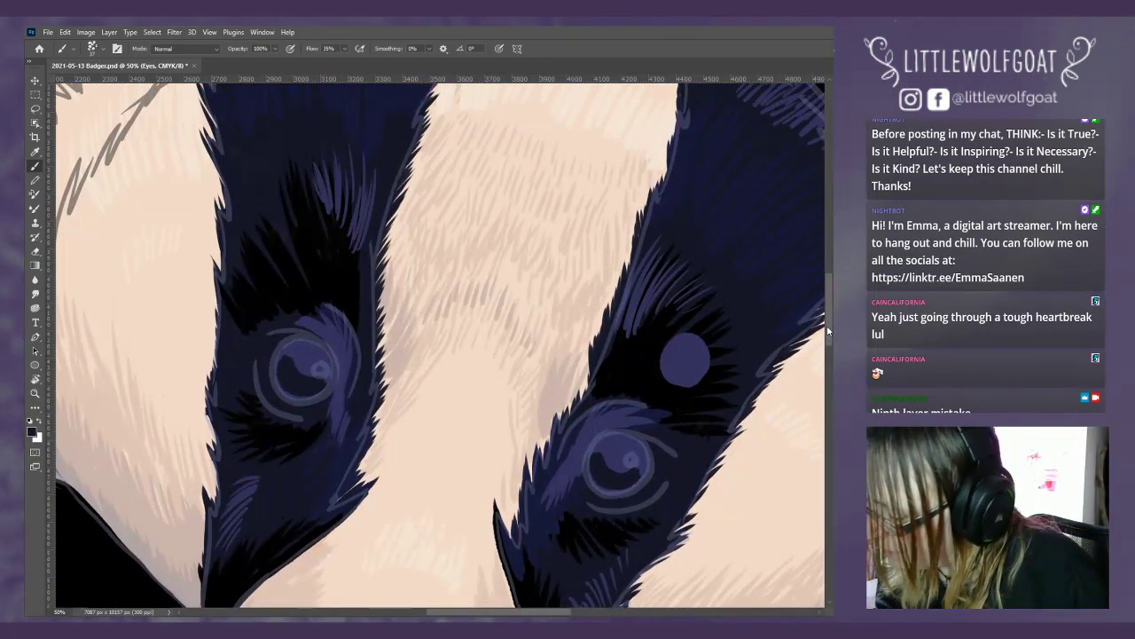
- Work the iris paint by alternating between the Smudge, Brush and Eyedropper tools
{"action": "left_click", "coordinate": [36, 296]}
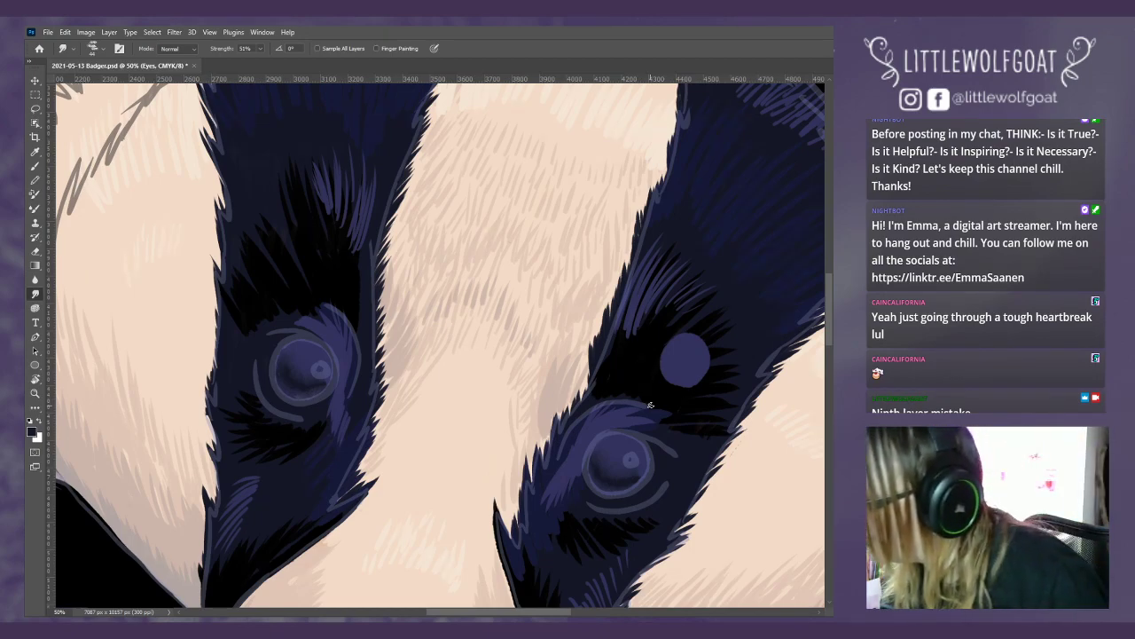
{"action": "left_click", "coordinate": [35, 166]}
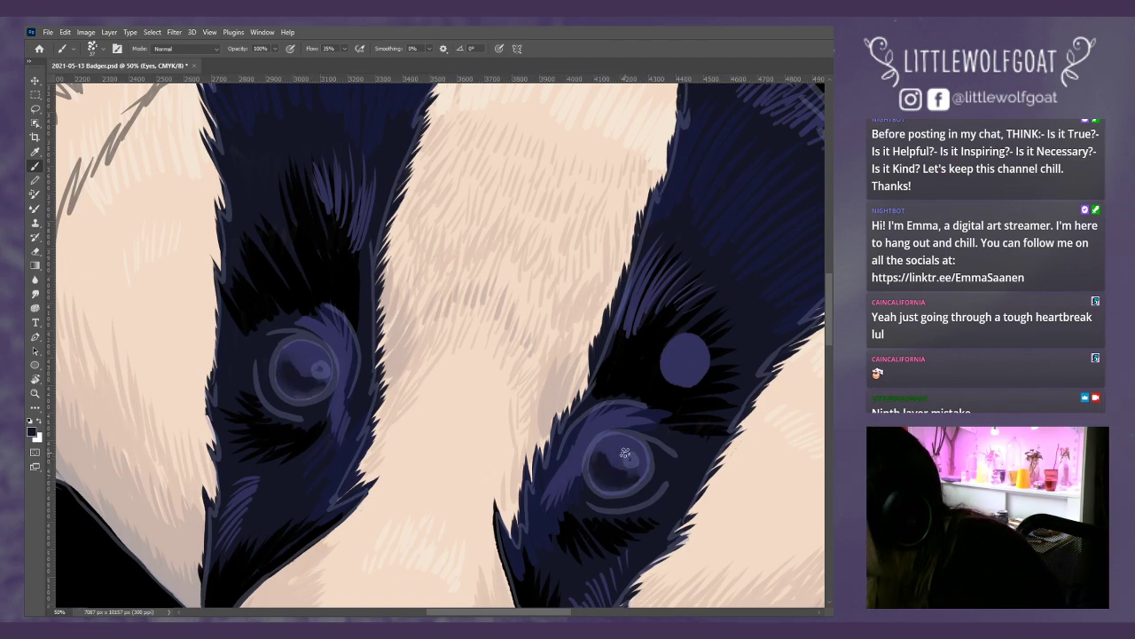
{"action": "left_click", "coordinate": [35, 152]}
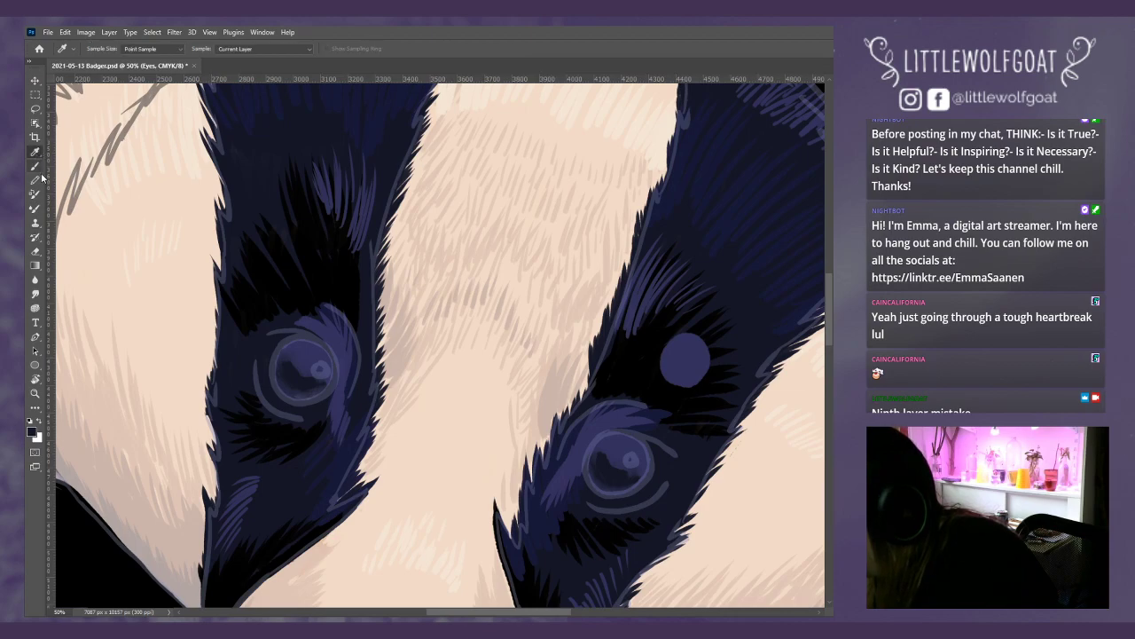
{"action": "left_click", "coordinate": [36, 296]}
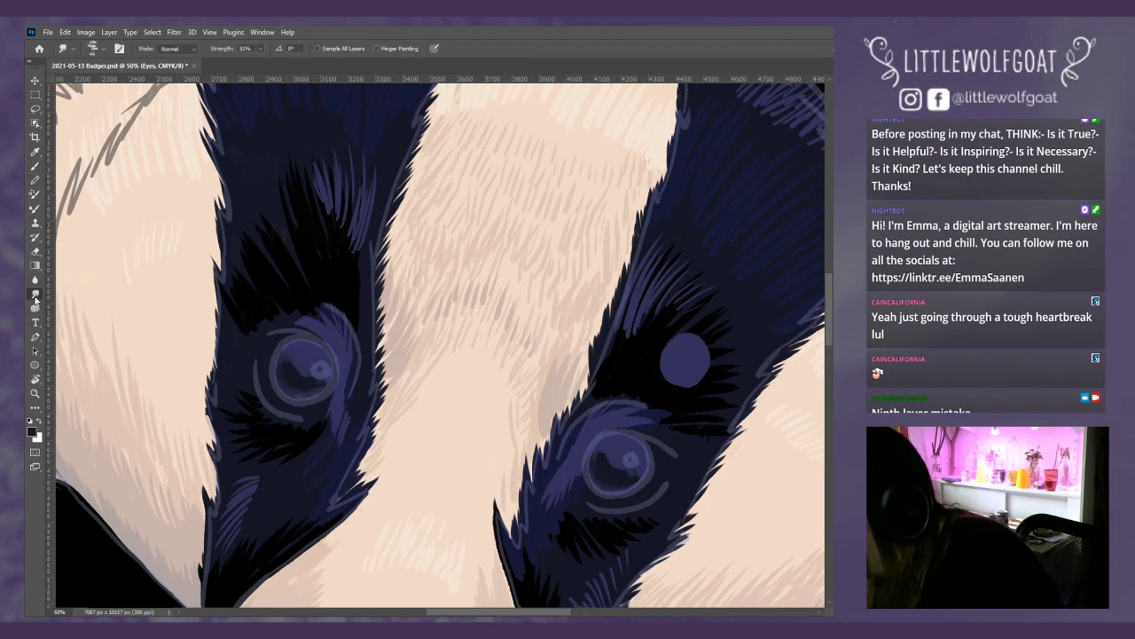
- Reduce the Smudge brush size to 21 px and hide the sketch lines
{"action": "left_click", "coordinate": [93, 48]}
{"action": "left_click_drag", "start_coordinate": [102, 87], "coordinate": [92, 86]}
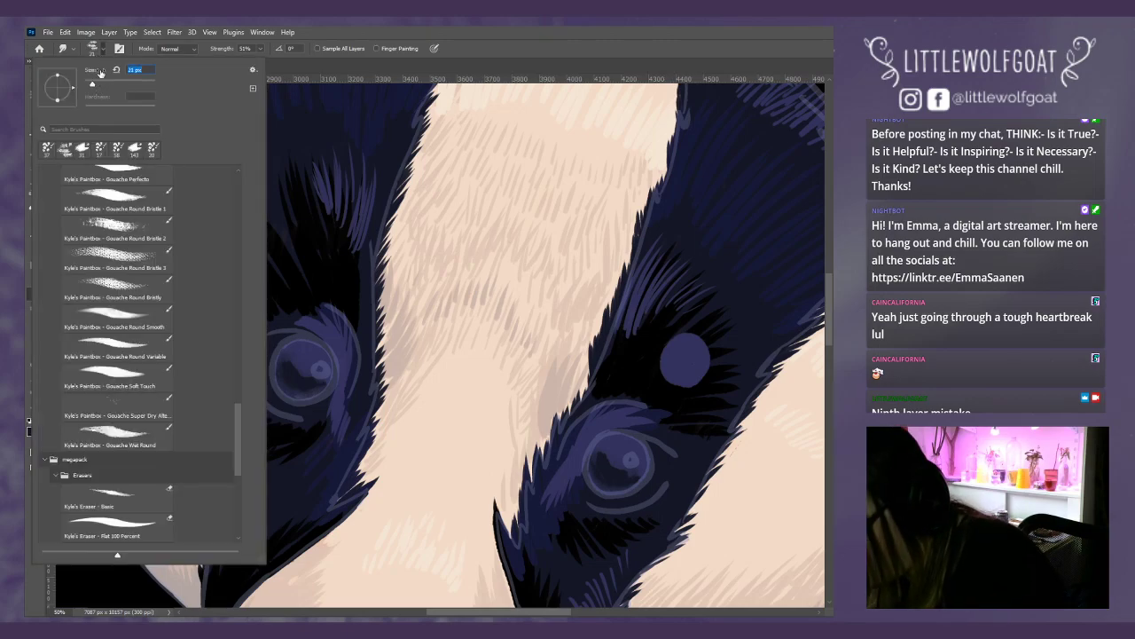
{"action": "left_click", "coordinate": [292, 357]}
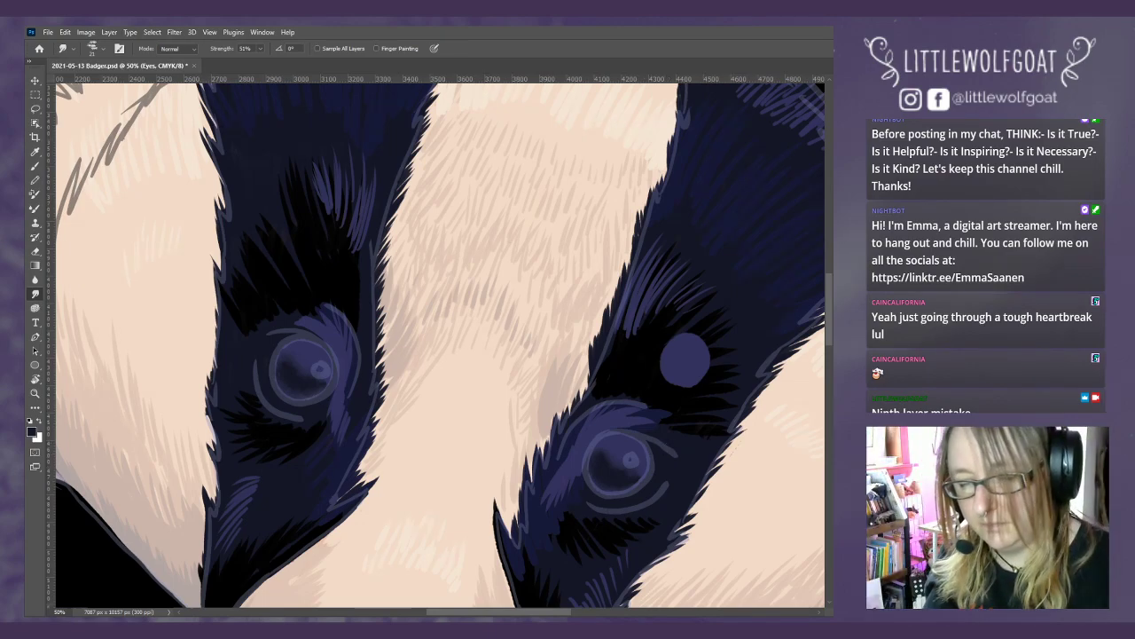
{"action": "key", "text": "ctrl+comma"}
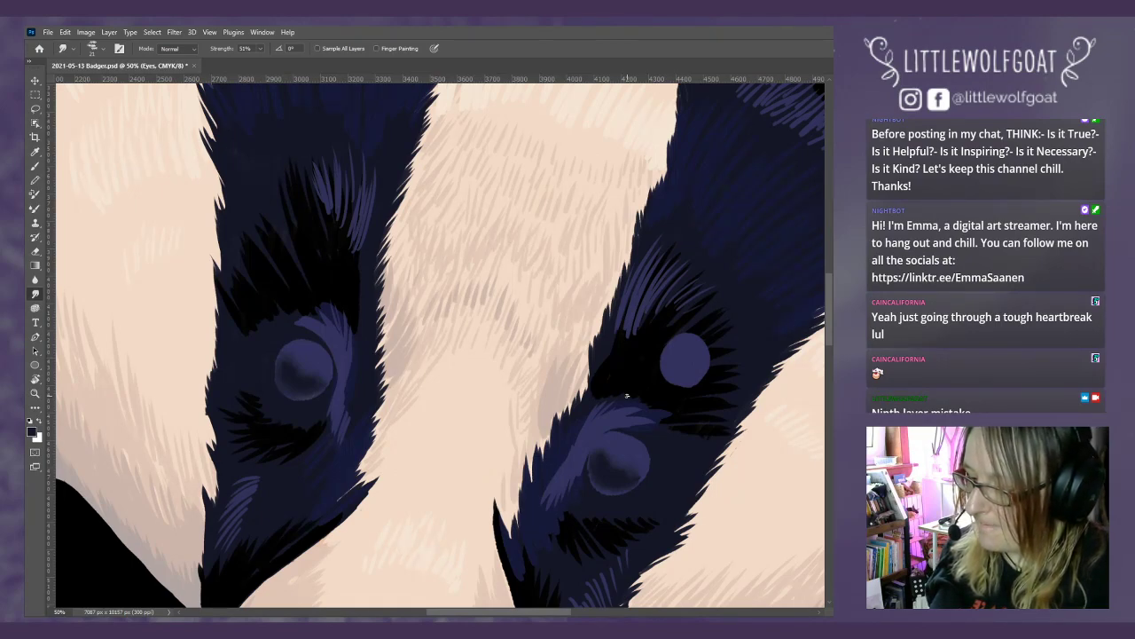
- Sample dark fur colours on the black light 2 layer, then return to the Eyes layer
{"action": "key", "text": "alt+bracketleft"}
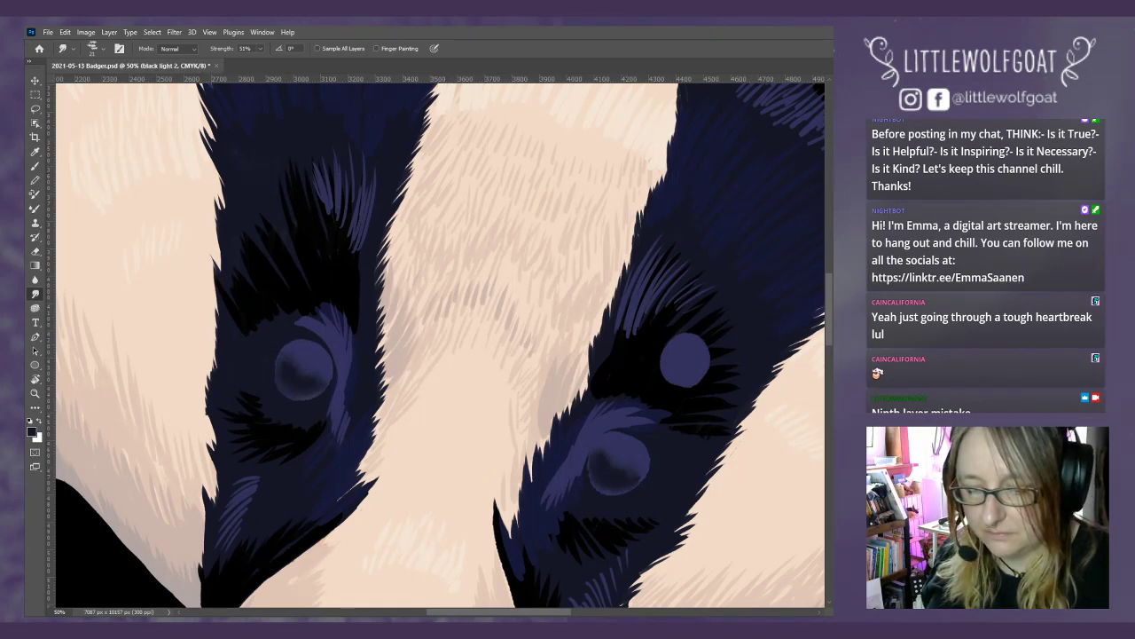
{"action": "left_click", "coordinate": [35, 152]}
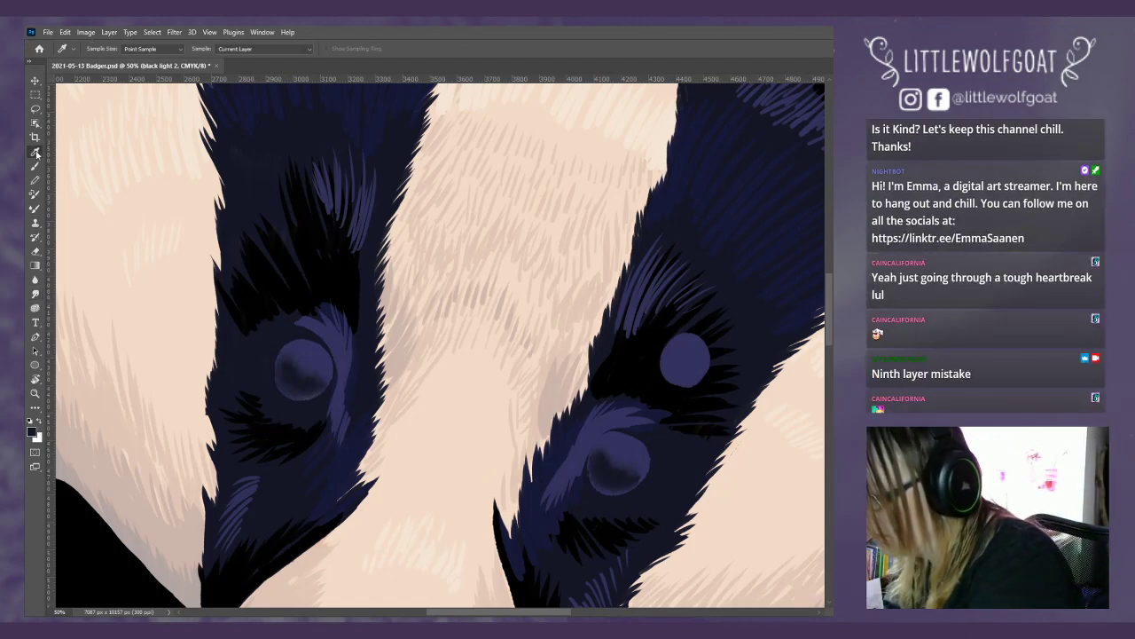
{"action": "left_click", "coordinate": [280, 430]}
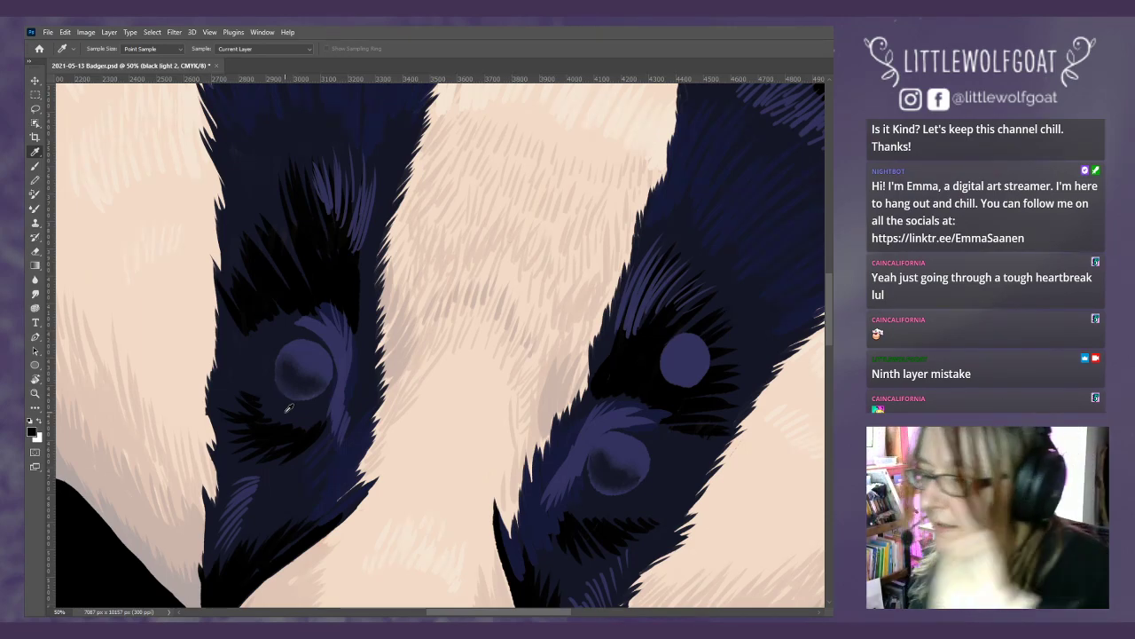
{"action": "left_click", "coordinate": [359, 103]}
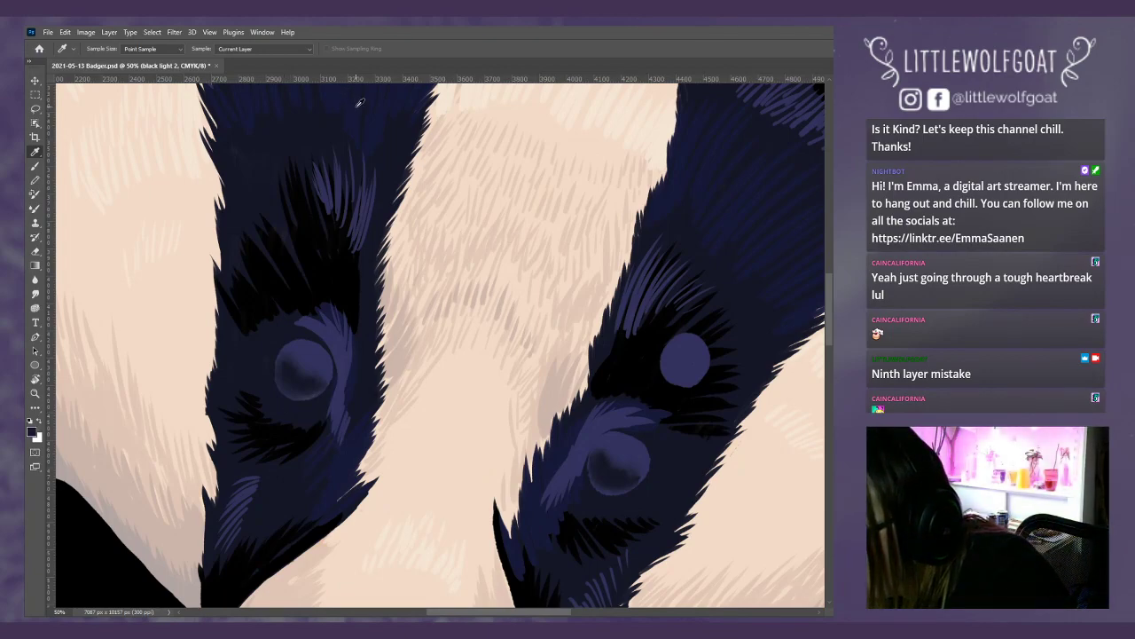
{"action": "key", "text": "alt+bracketleft"}
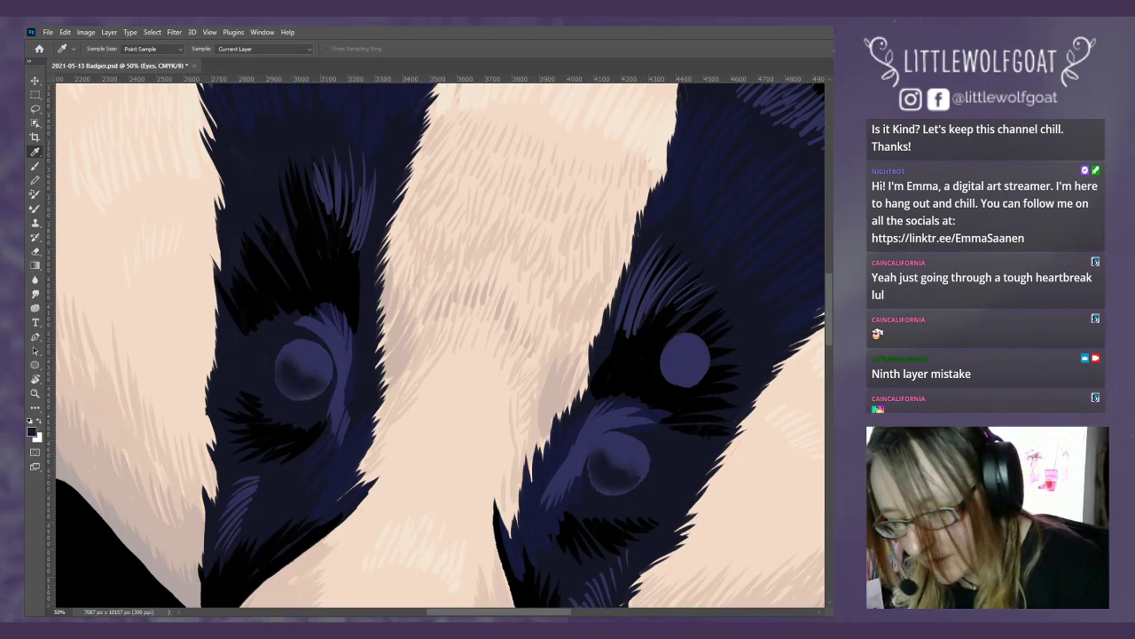
- Set the Brush to 26 px on the Eyes layer and switch to Smudge to blend the iris shading
{"action": "key", "text": "b"}
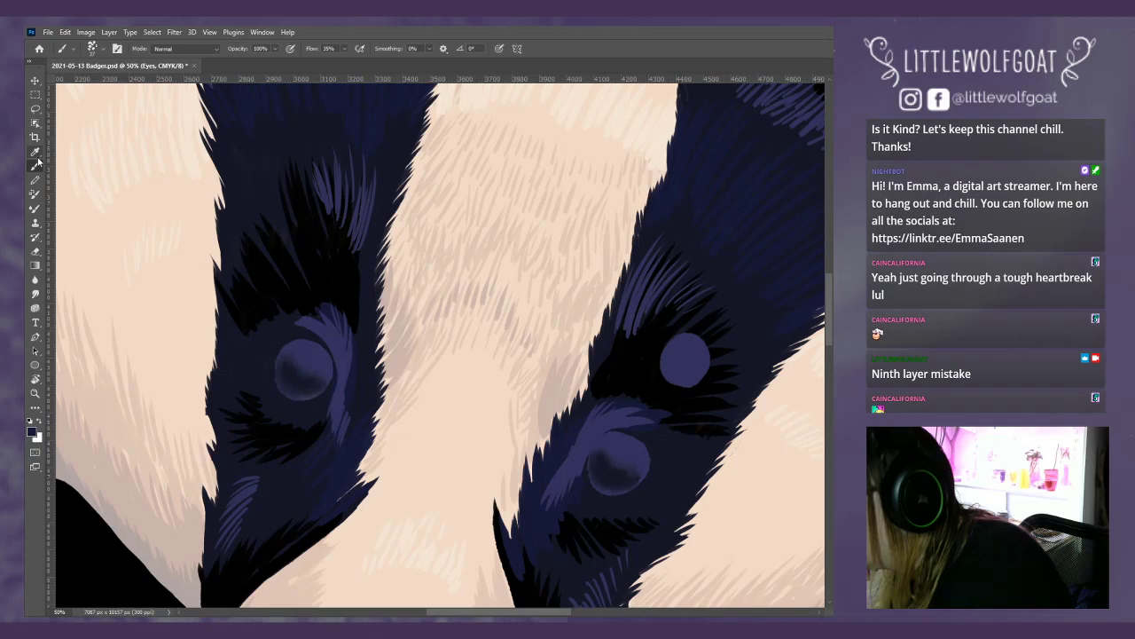
{"action": "left_click", "coordinate": [96, 49]}
{"action": "left_click_drag", "start_coordinate": [97, 85], "coordinate": [93, 85]}
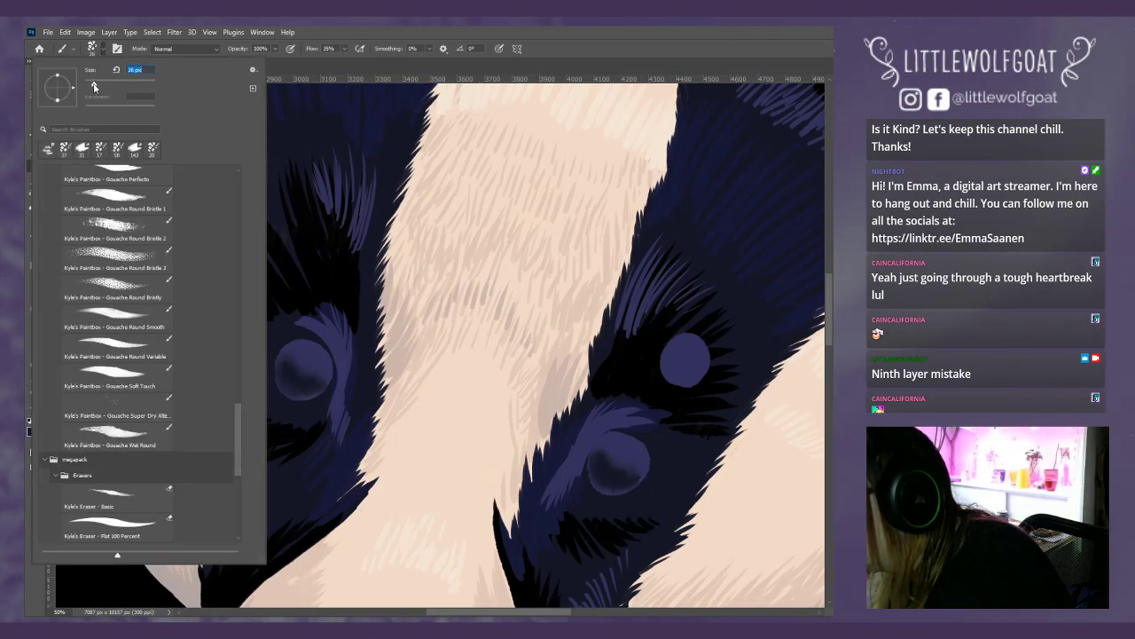
{"action": "left_click", "coordinate": [295, 352]}
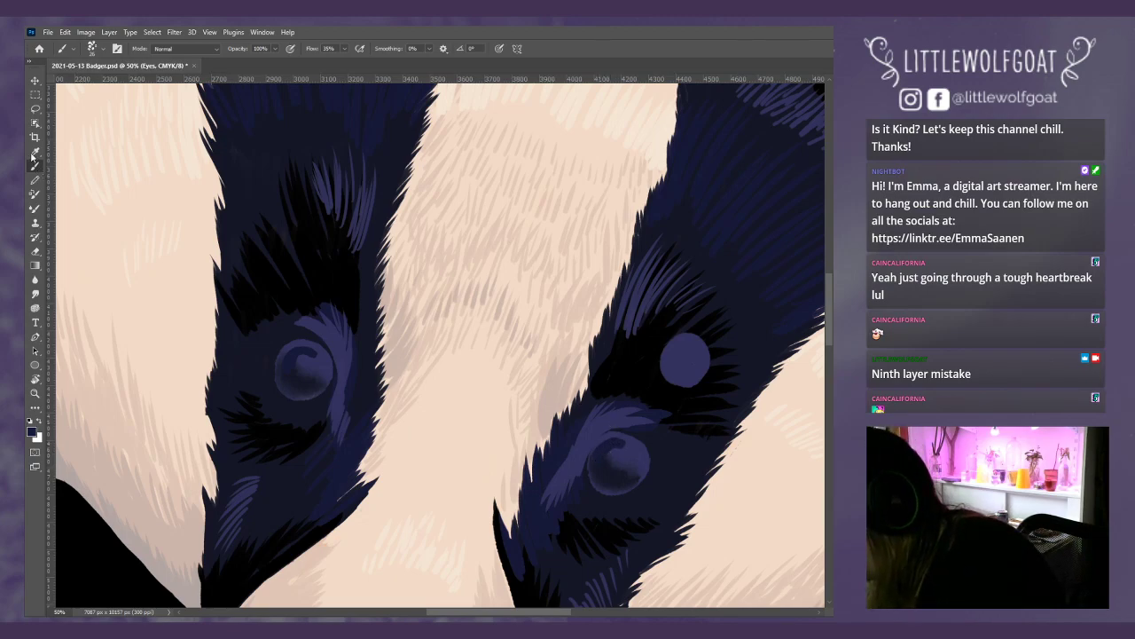
{"action": "left_click", "coordinate": [35, 294]}
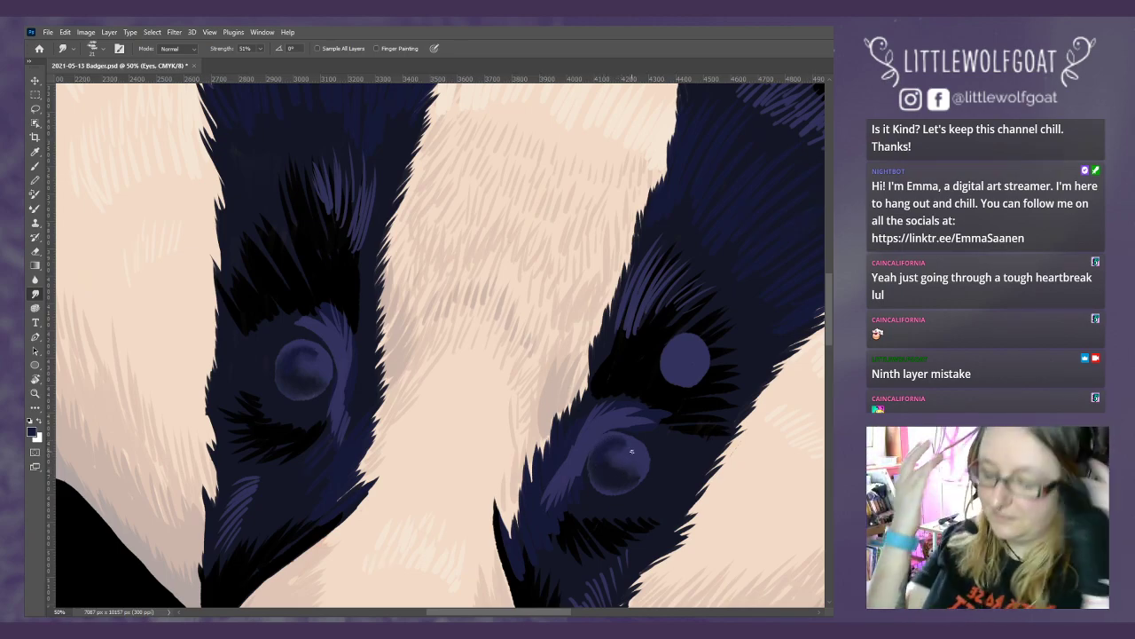
- Sample the light peach fur colour on the white light 1 layer and ready the Brush
{"action": "key", "text": "ctrl+comma"}
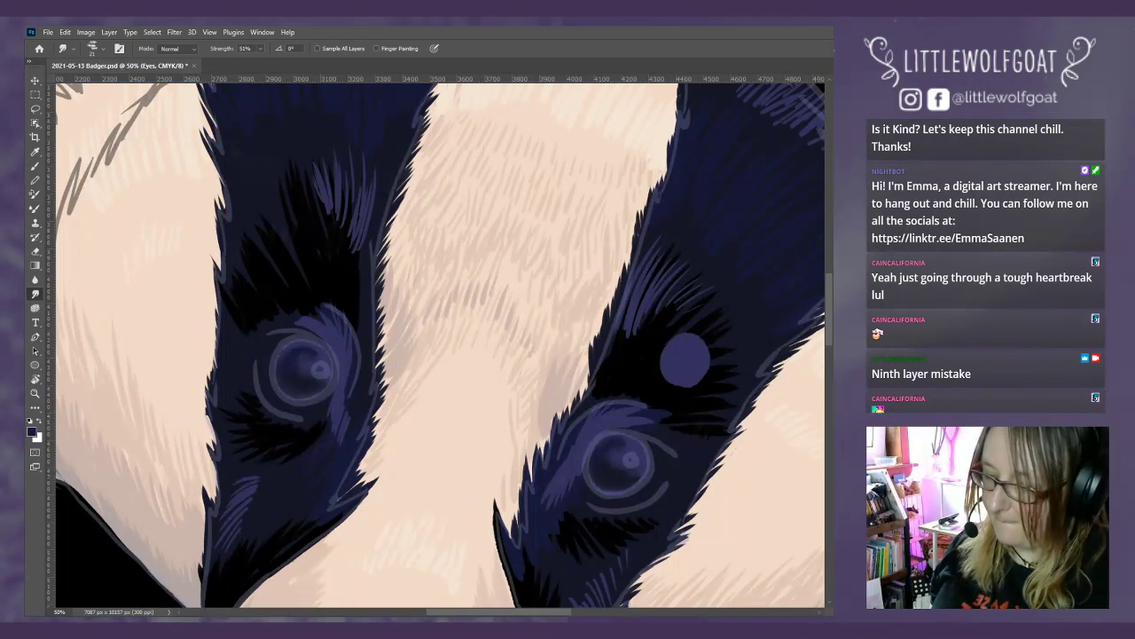
{"action": "key", "text": "ctrl+comma"}
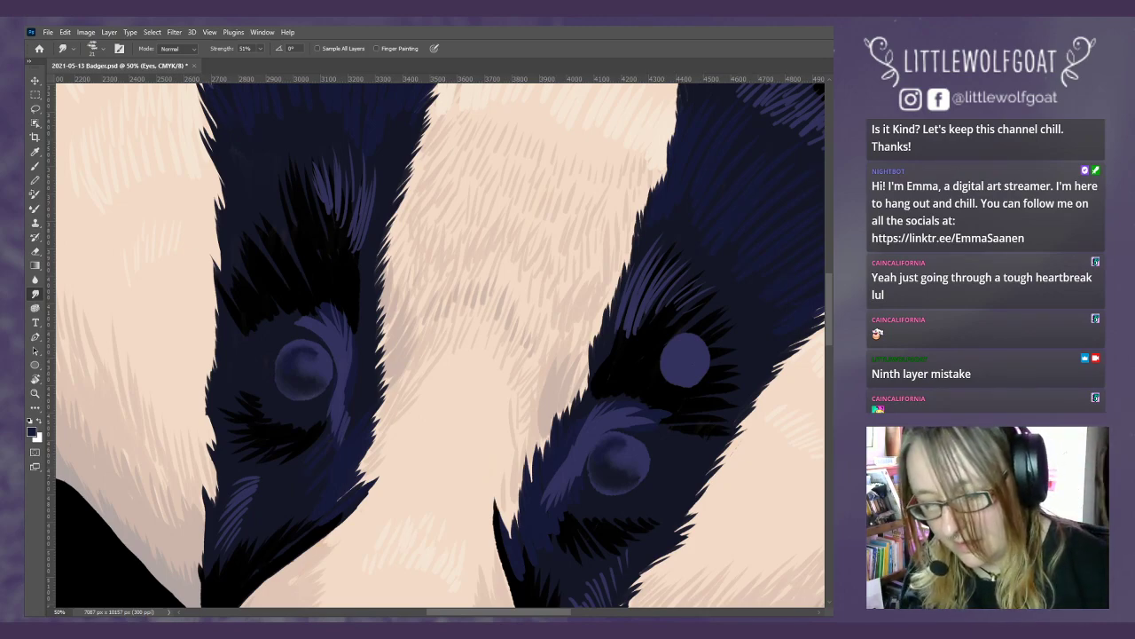
{"action": "key", "text": "alt+bracketright"}
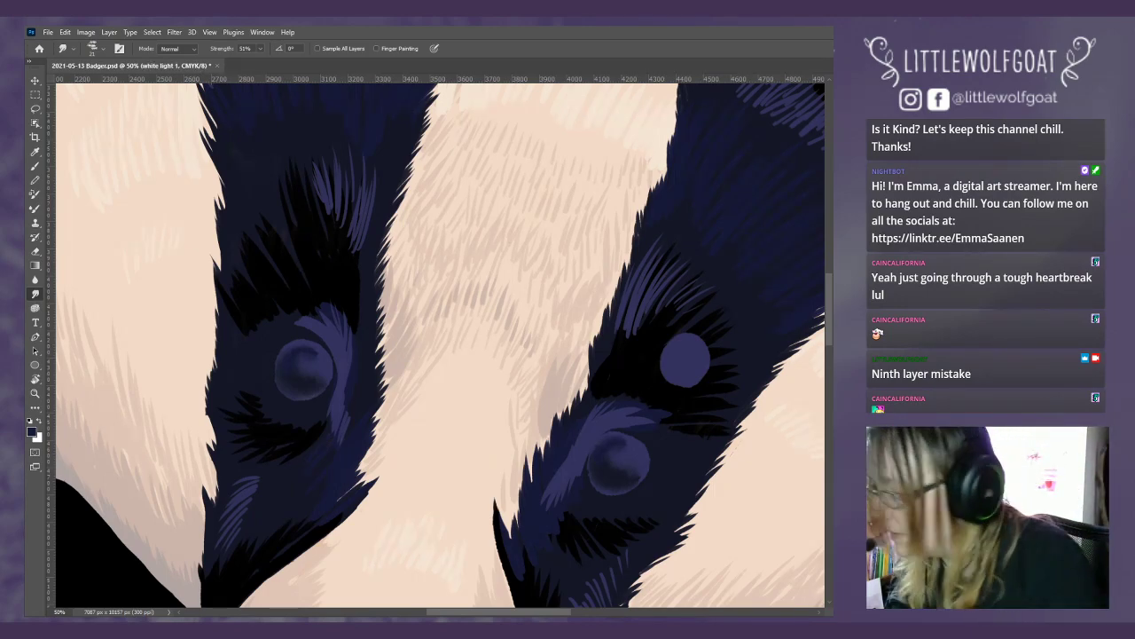
{"action": "left_click", "coordinate": [36, 153]}
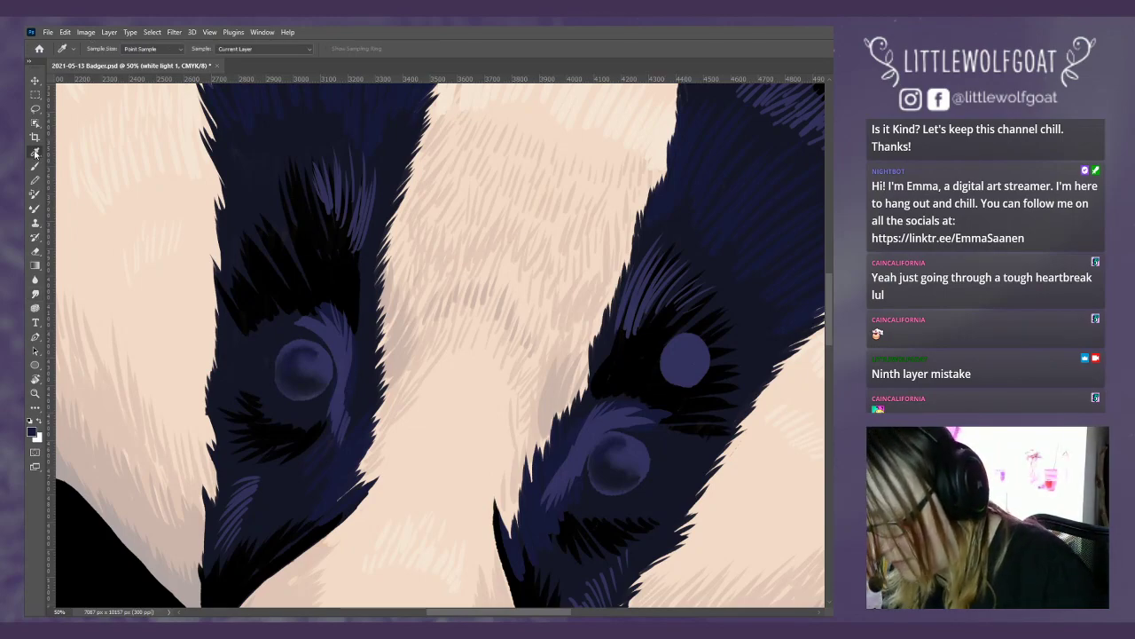
{"action": "left_click", "coordinate": [460, 431]}
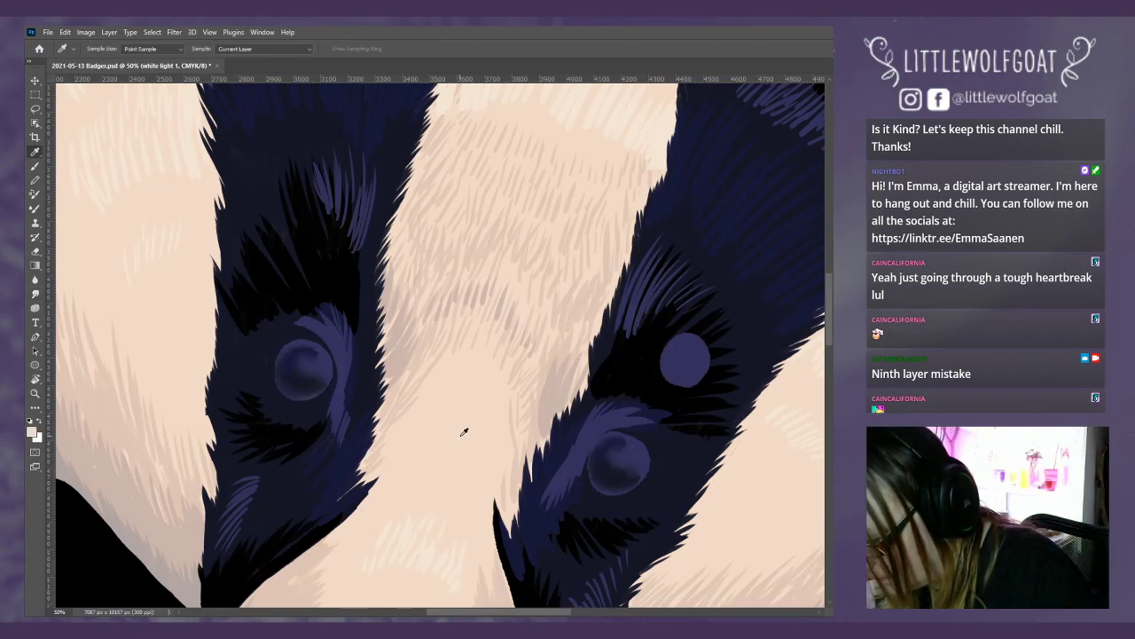
{"action": "left_click", "coordinate": [35, 166]}
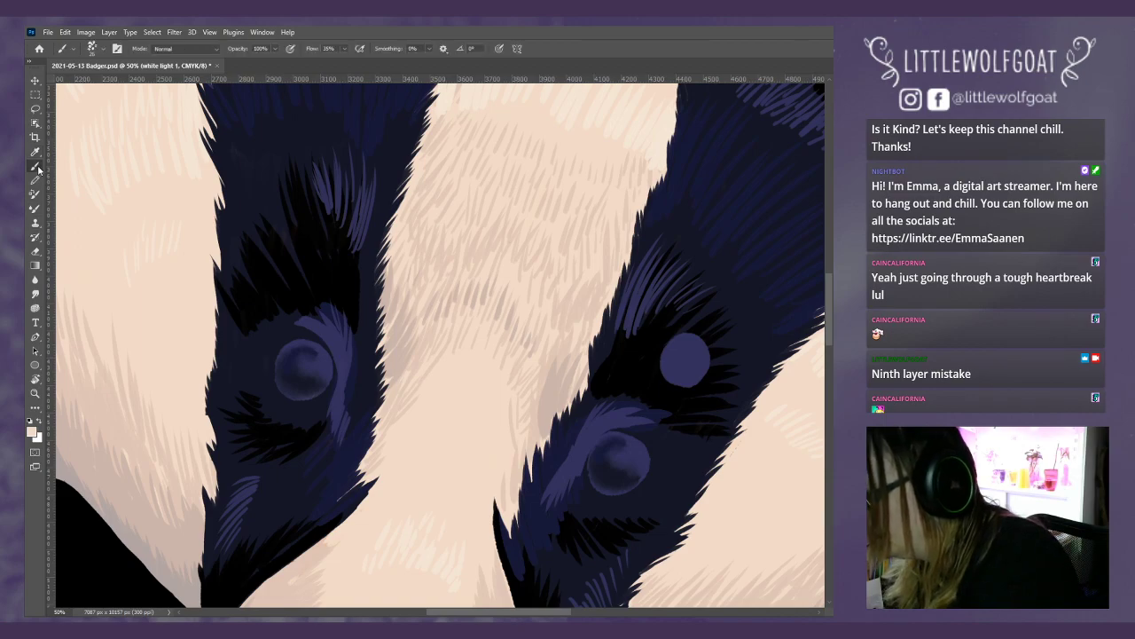
{"action": "left_click", "coordinate": [93, 50]}
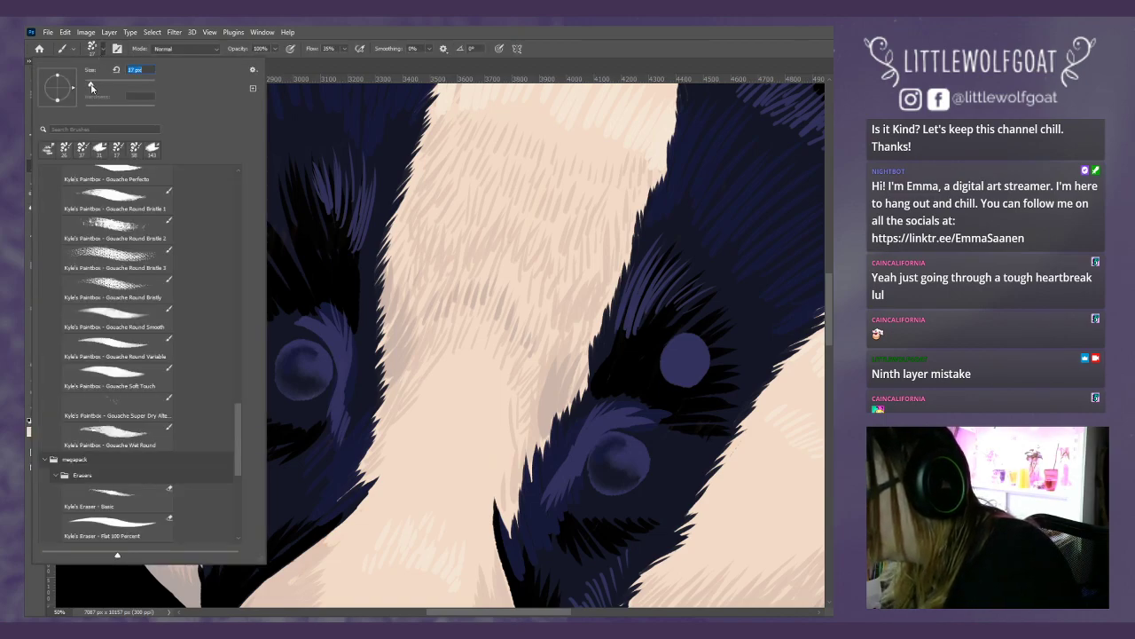
{"action": "left_click", "coordinate": [364, 71]}
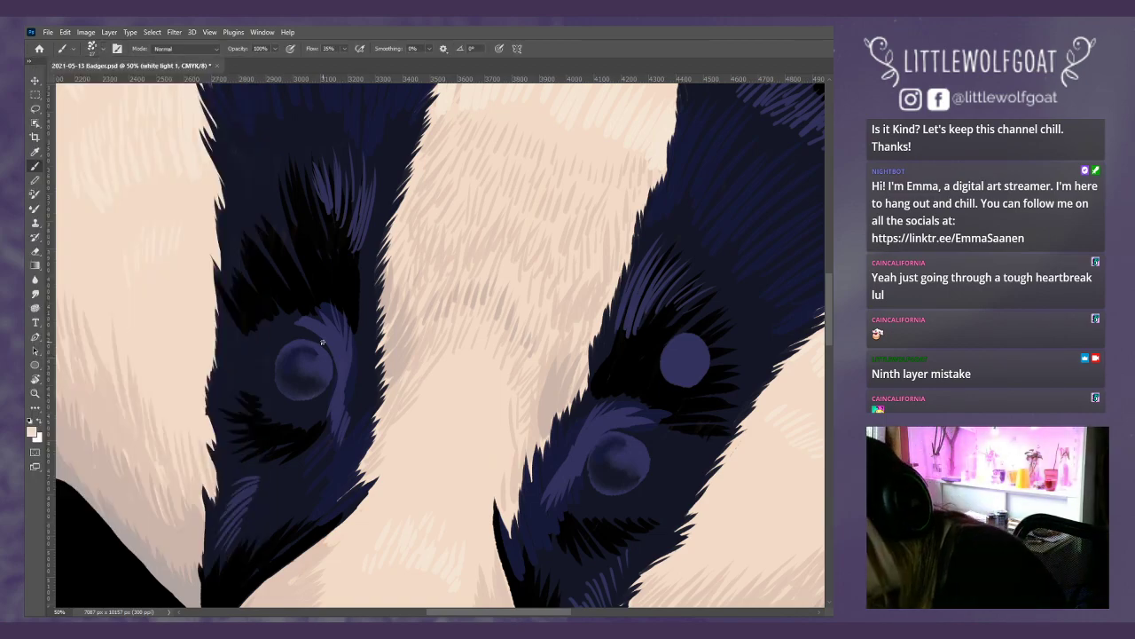
- Paint a pale catchlight dot in each iris on the Eyes layer, then hide the sketch
{"action": "key", "text": "ctrl+comma"}
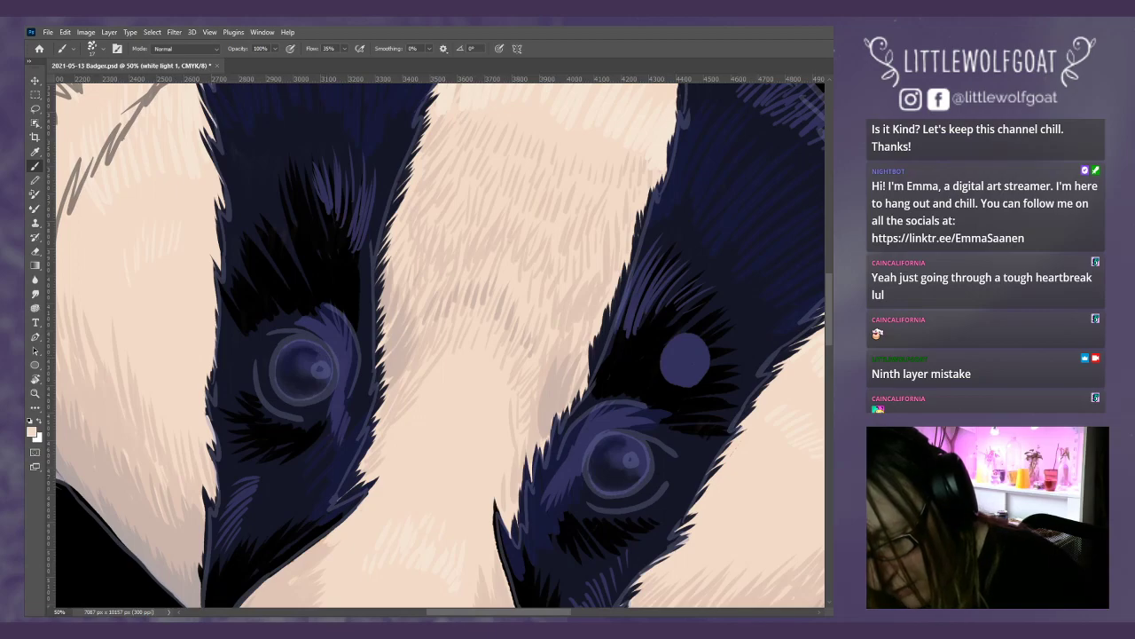
{"action": "key", "text": "alt+bracketleft"}
{"action": "key", "text": "alt+bracketleft"}
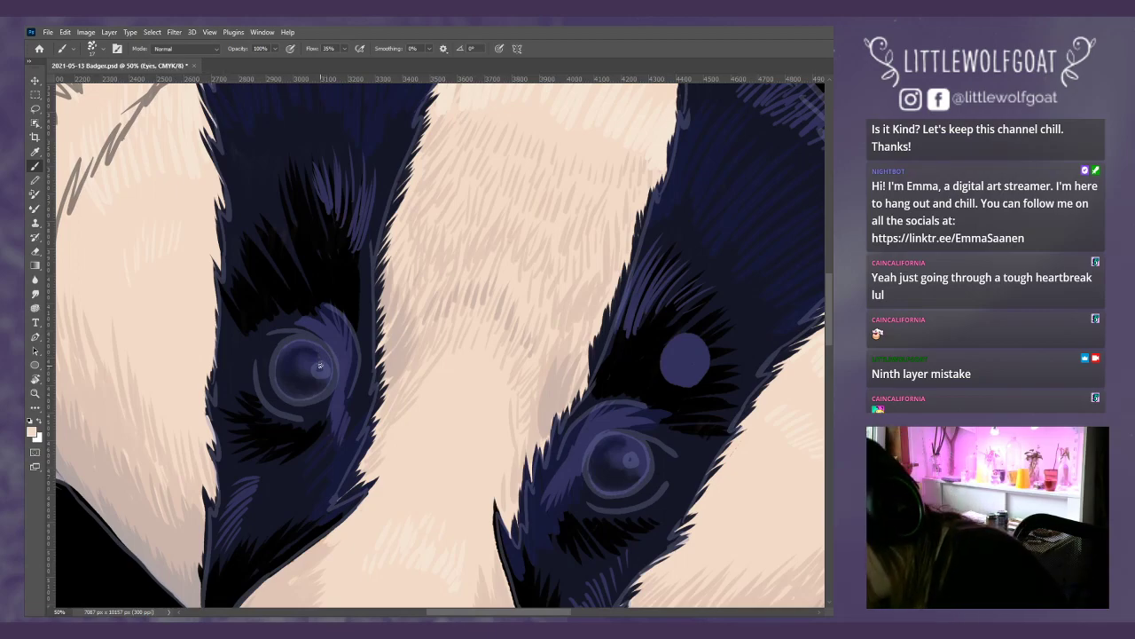
{"action": "left_click", "coordinate": [320, 368]}
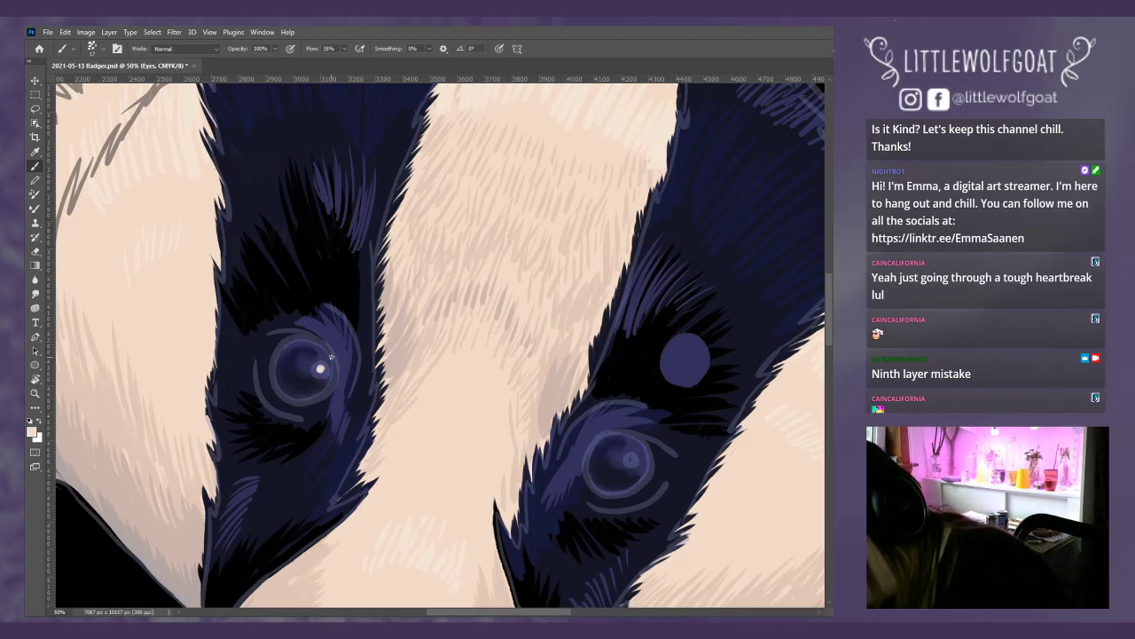
{"action": "left_click", "coordinate": [630, 459]}
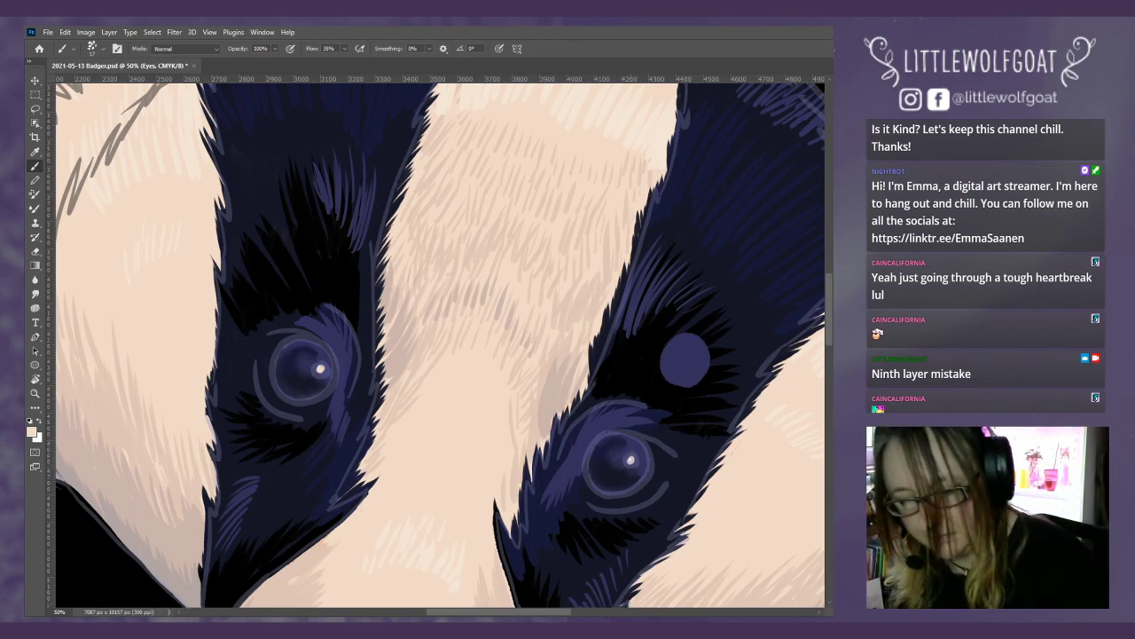
{"action": "key", "text": "ctrl+comma"}
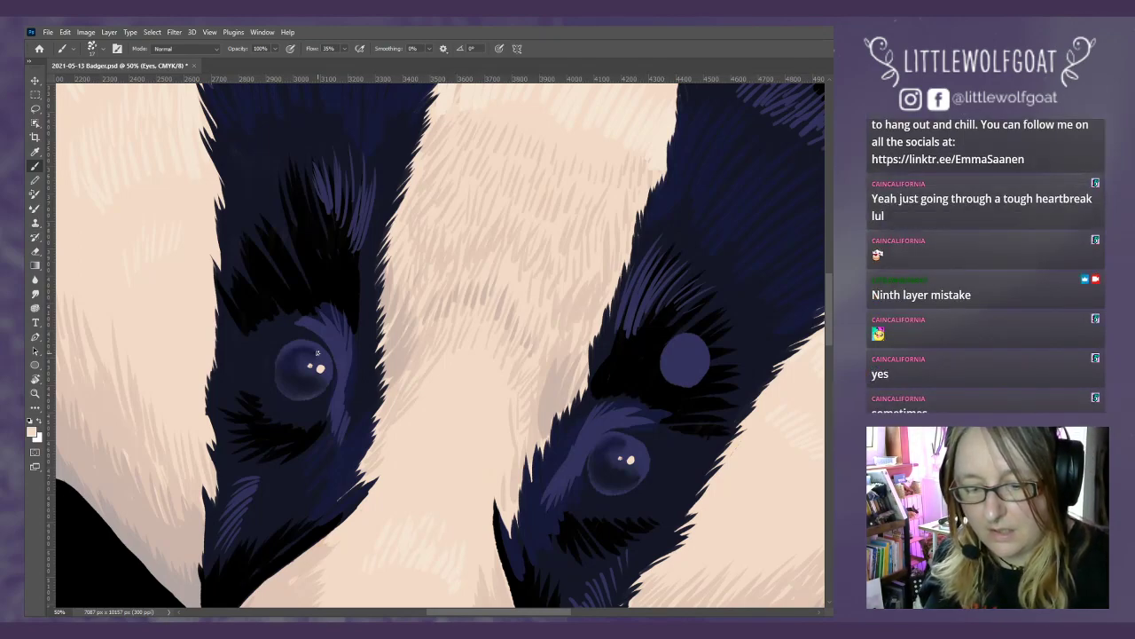
{"action": "key", "text": "alt+bracketright"}
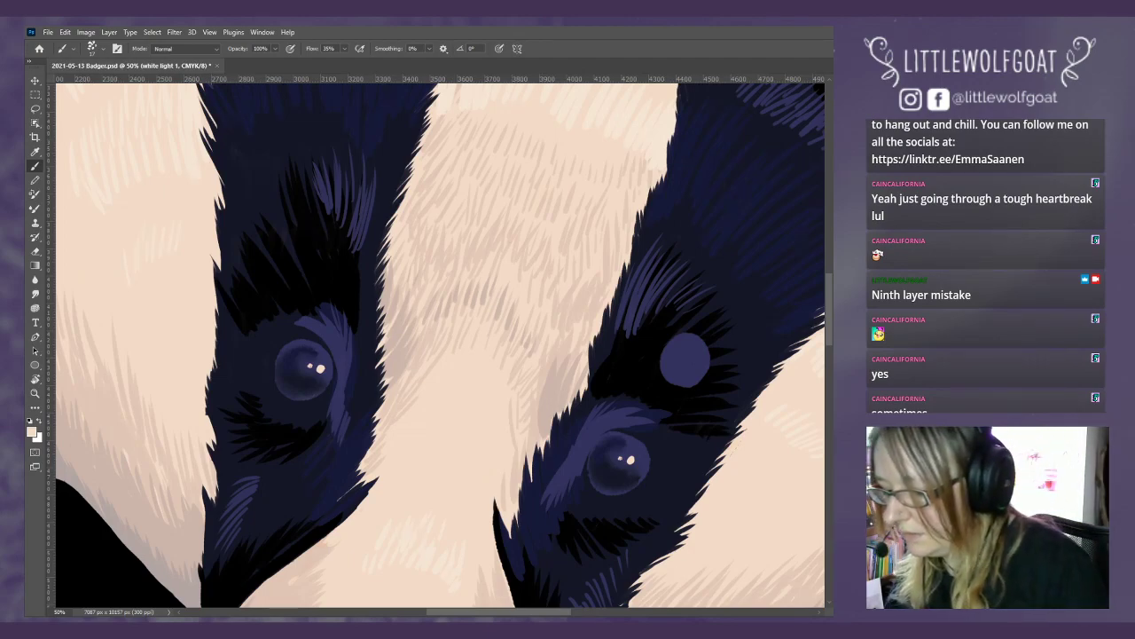
- Sample a darker fur colour and return to the Brush on the Eyes layer
{"action": "left_click", "coordinate": [36, 151]}
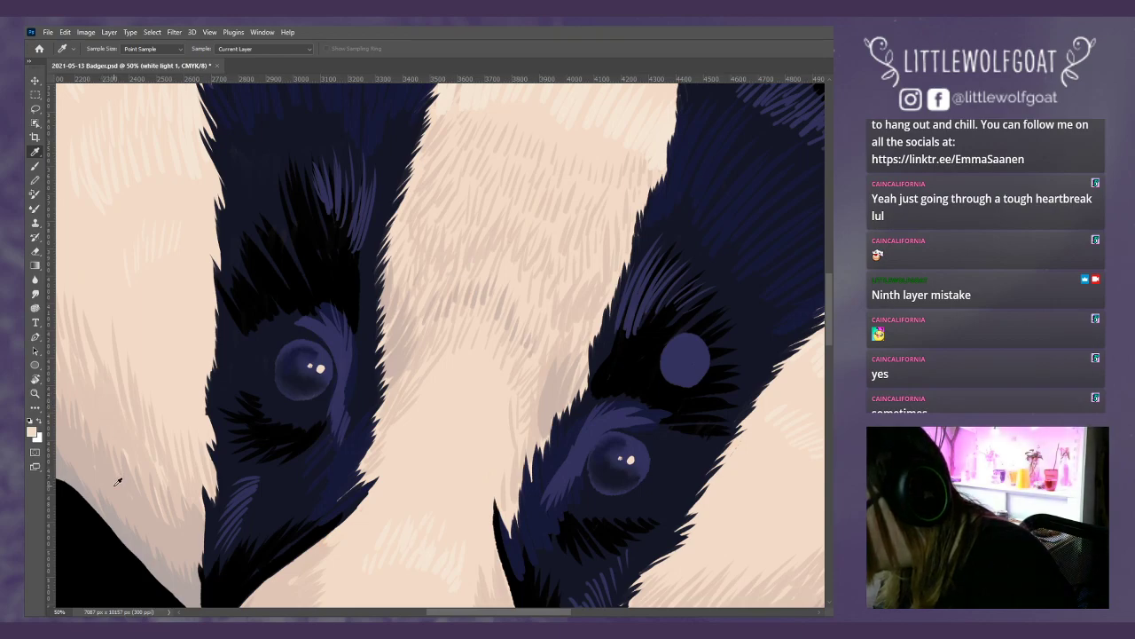
{"action": "left_click", "coordinate": [119, 515]}
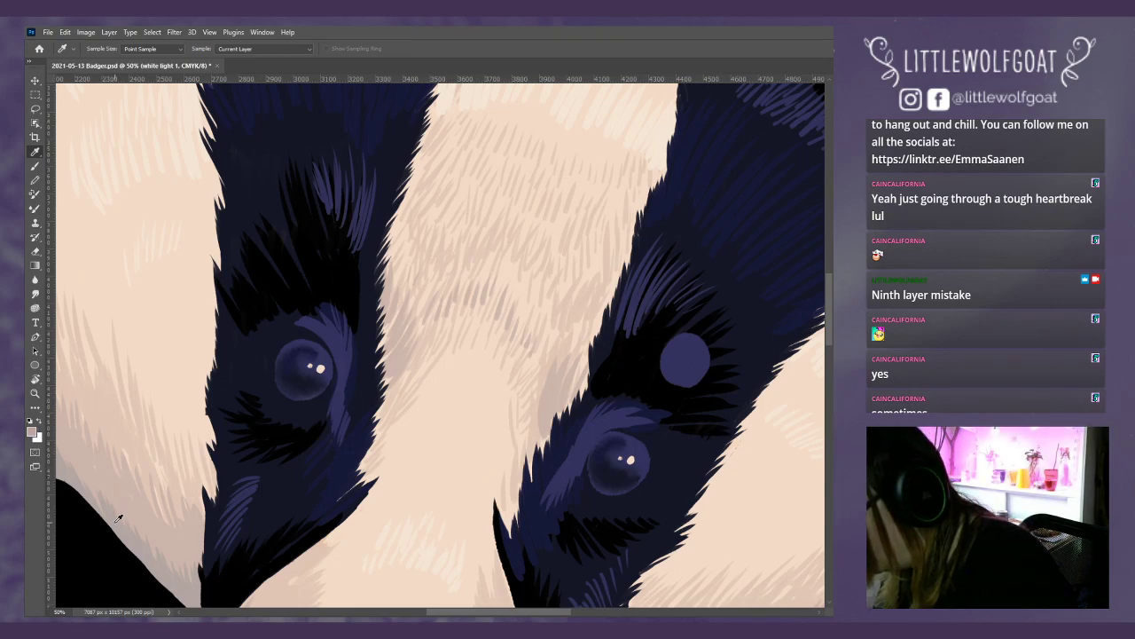
{"action": "left_click", "coordinate": [35, 166]}
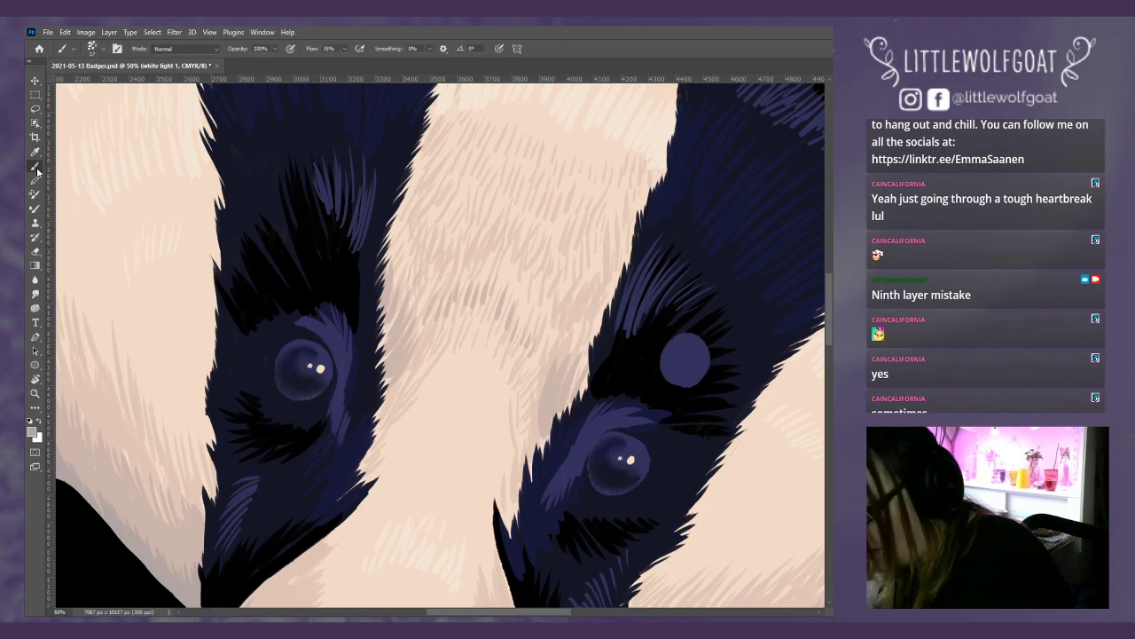
{"action": "key", "text": "alt+bracketleft"}
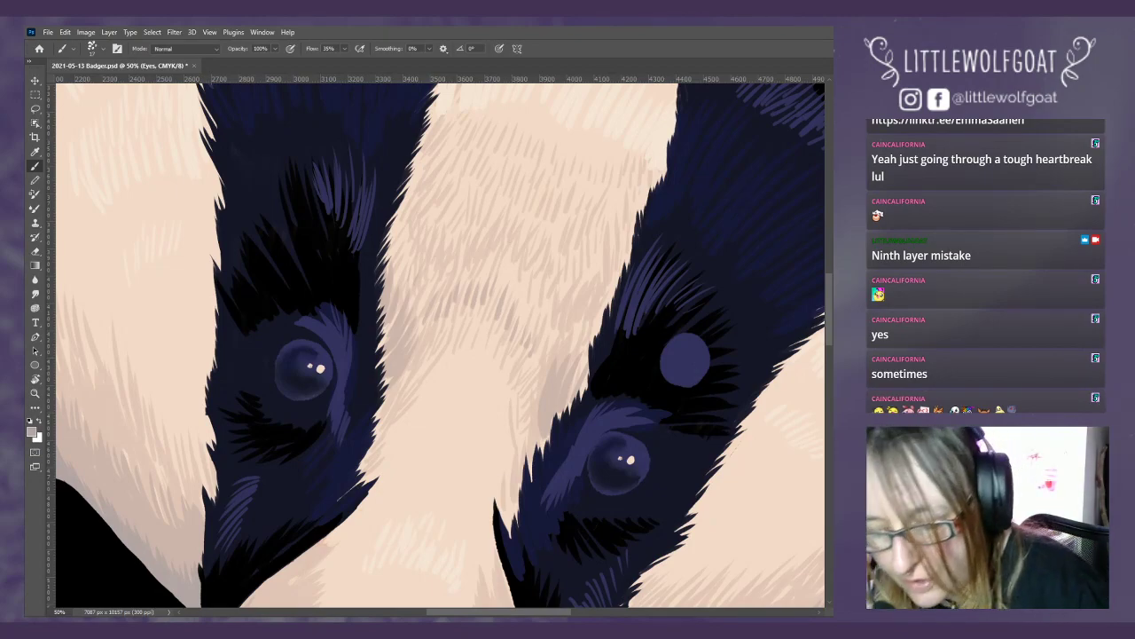
- Toggle the sketch lines on and off repeatedly to compare, ending with them hidden
{"action": "key", "text": "ctrl+comma"}
{"action": "key", "text": "ctrl+comma"}
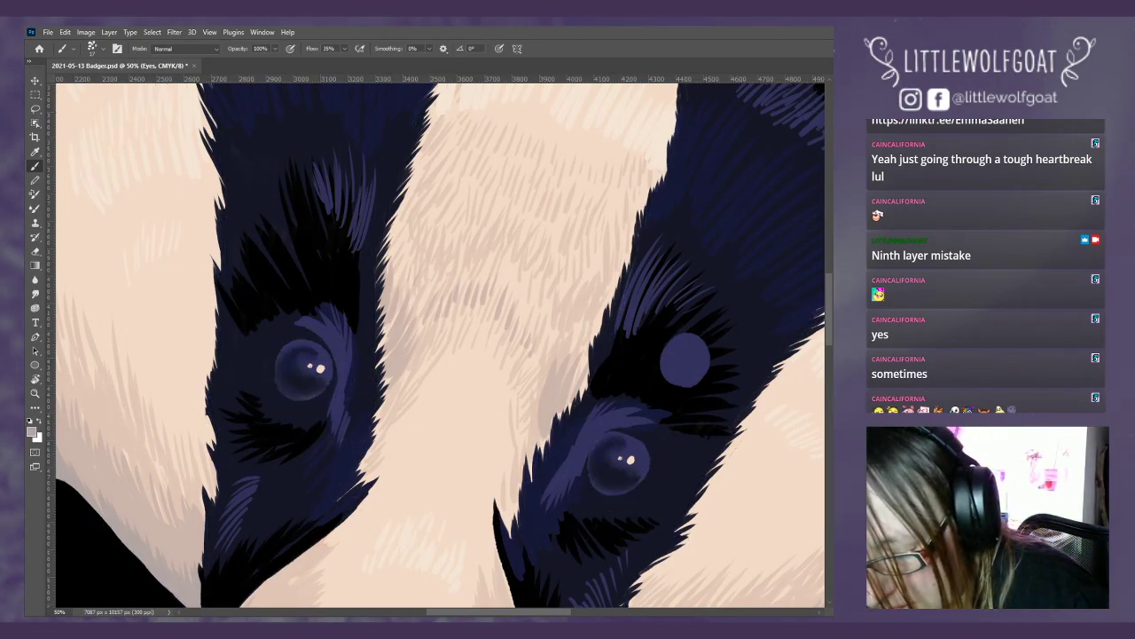
{"action": "key", "text": "alt+bracketright"}
{"action": "key", "text": "ctrl+comma"}
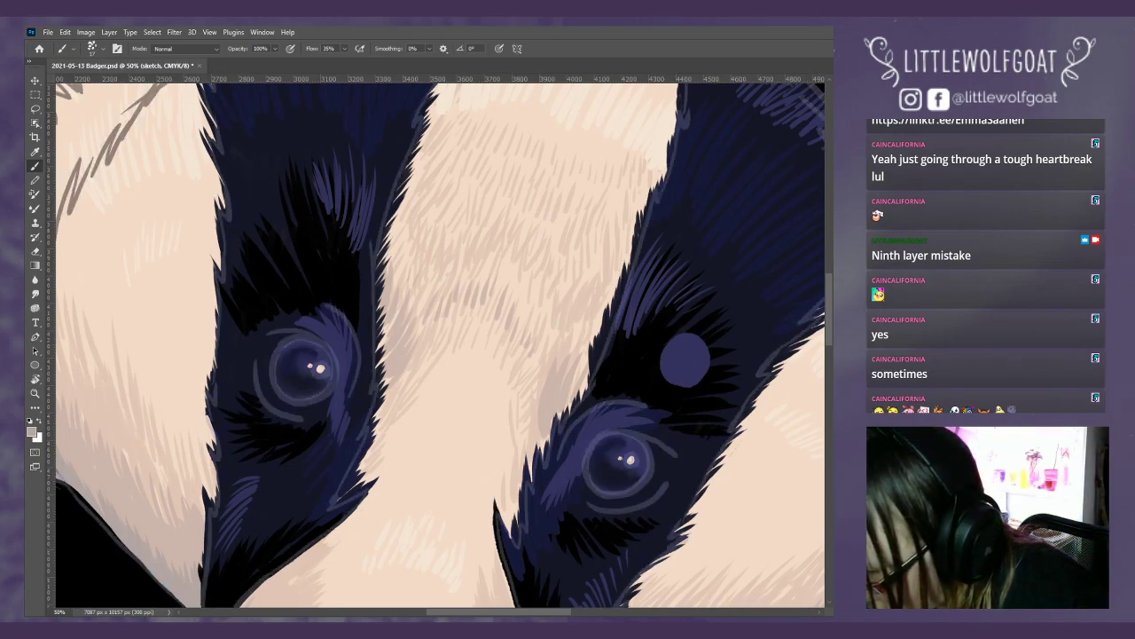
{"action": "key", "text": "ctrl+comma"}
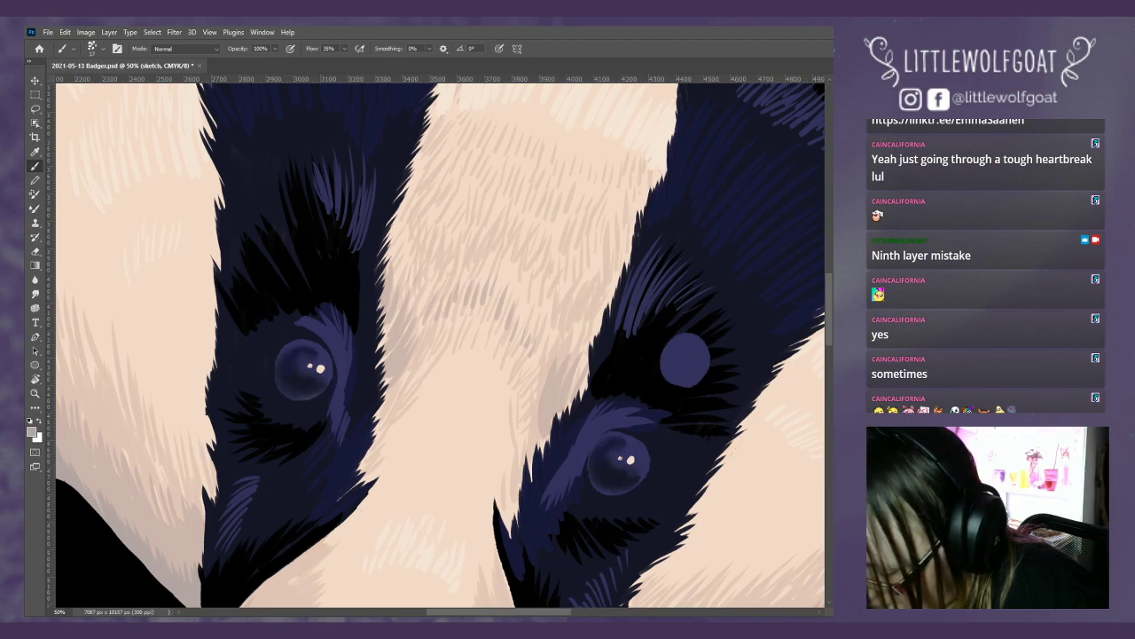
{"action": "key", "text": "ctrl+comma"}
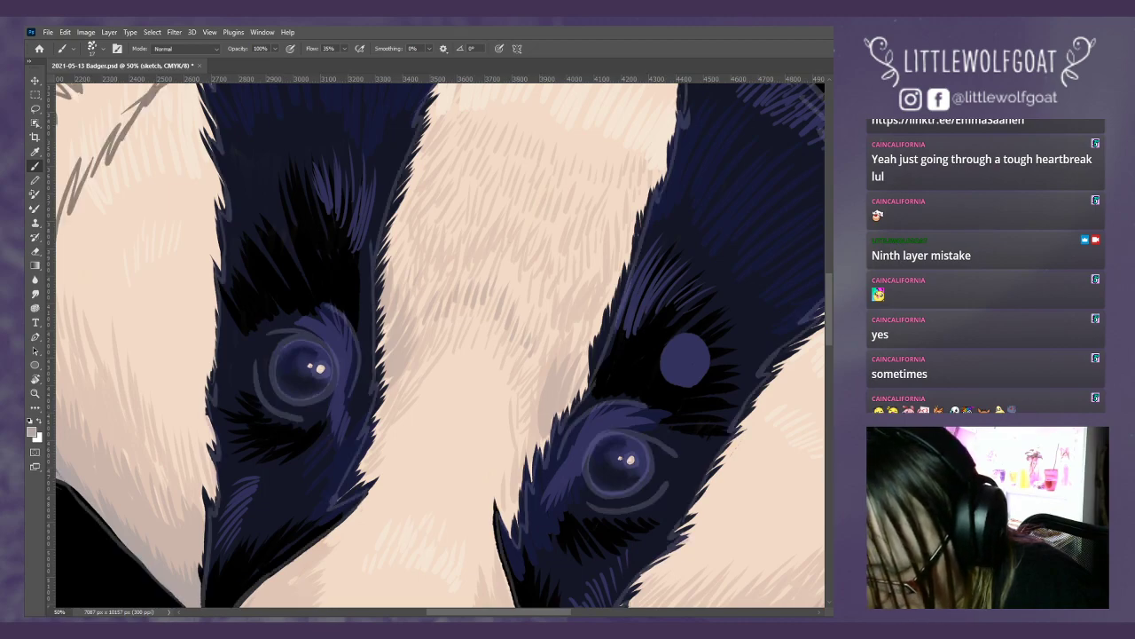
{"action": "key", "text": "ctrl+comma"}
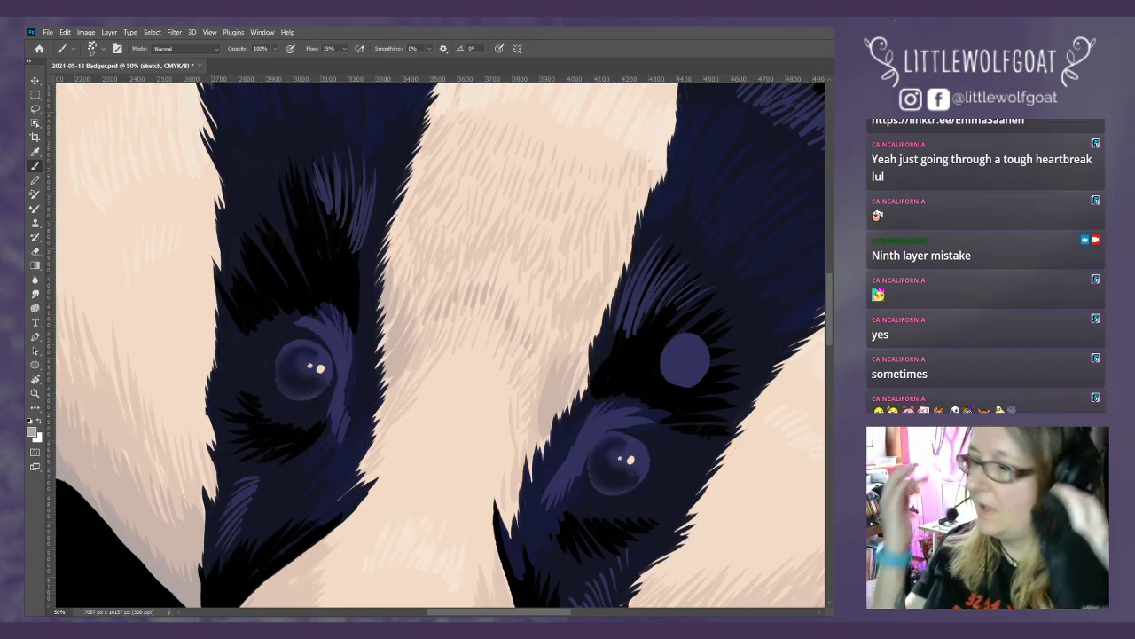
- Choose the KYLE Ultimate Inking Thick 'n Thin brush preset and reselect the Eyes layer
{"action": "left_click", "coordinate": [103, 49]}
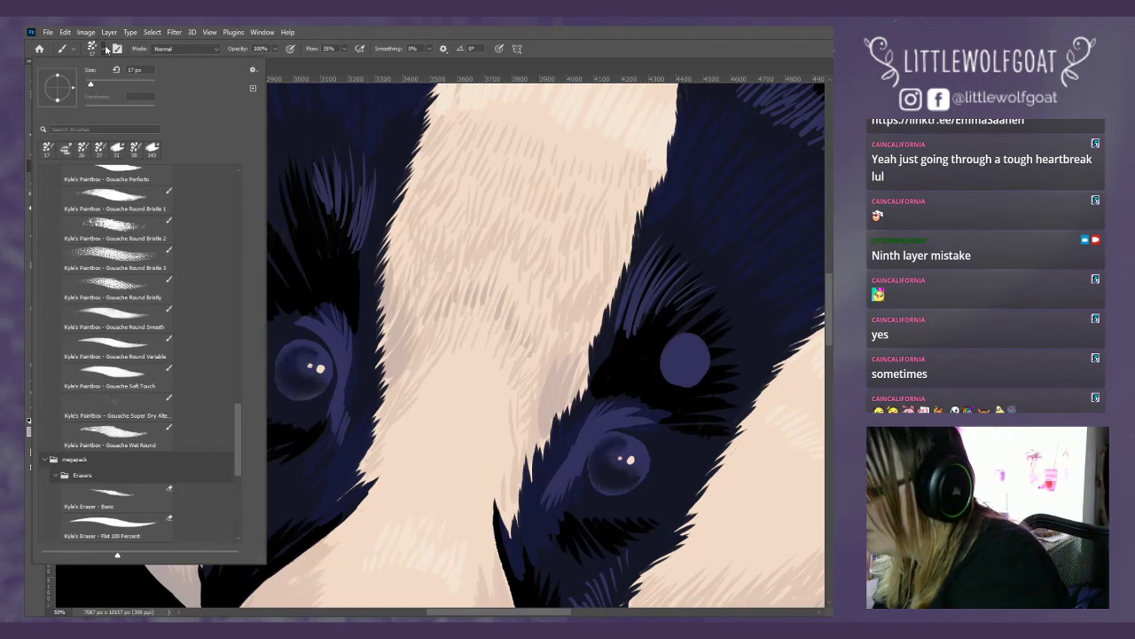
{"action": "left_click_drag", "start_coordinate": [243, 422], "coordinate": [238, 191]}
{"action": "left_click", "coordinate": [126, 227]}
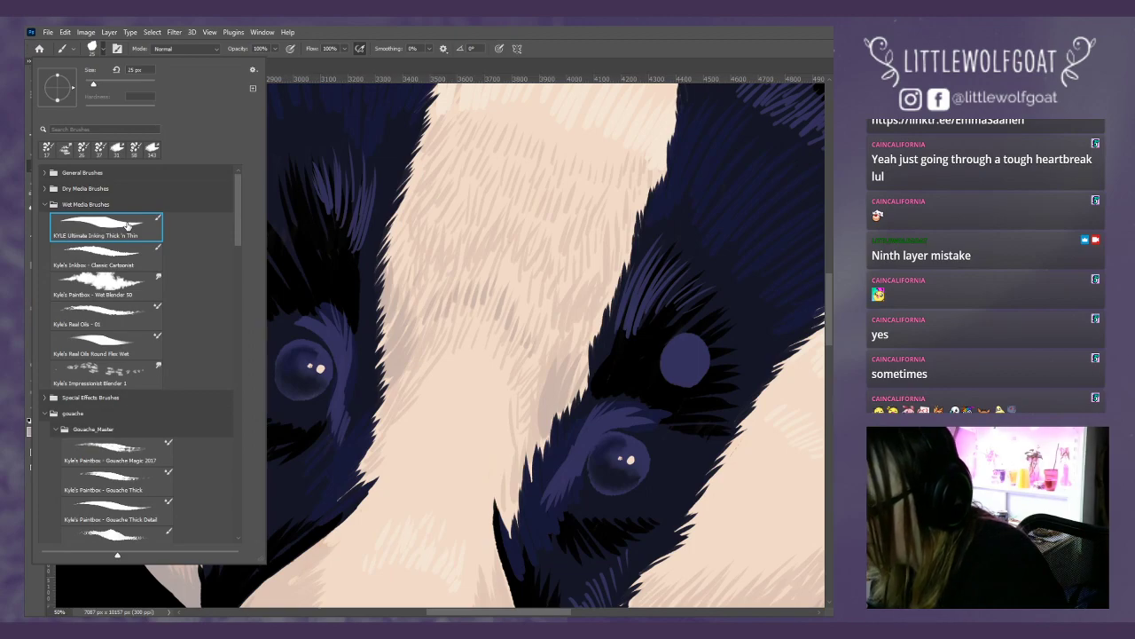
{"action": "left_click", "coordinate": [302, 68]}
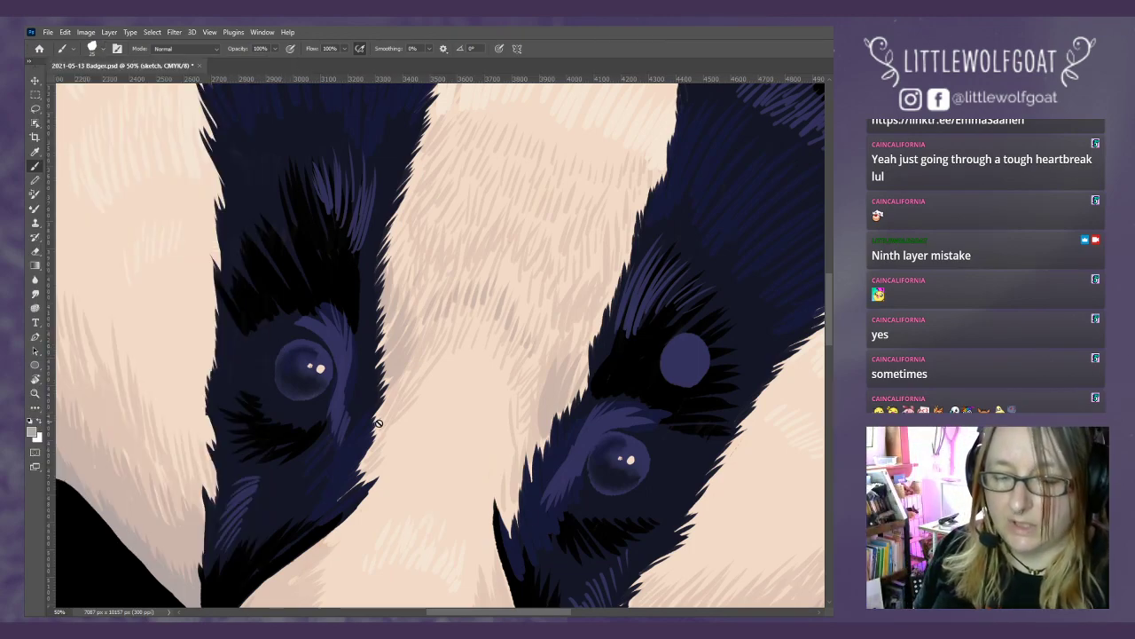
{"action": "key", "text": "alt+bracketleft"}
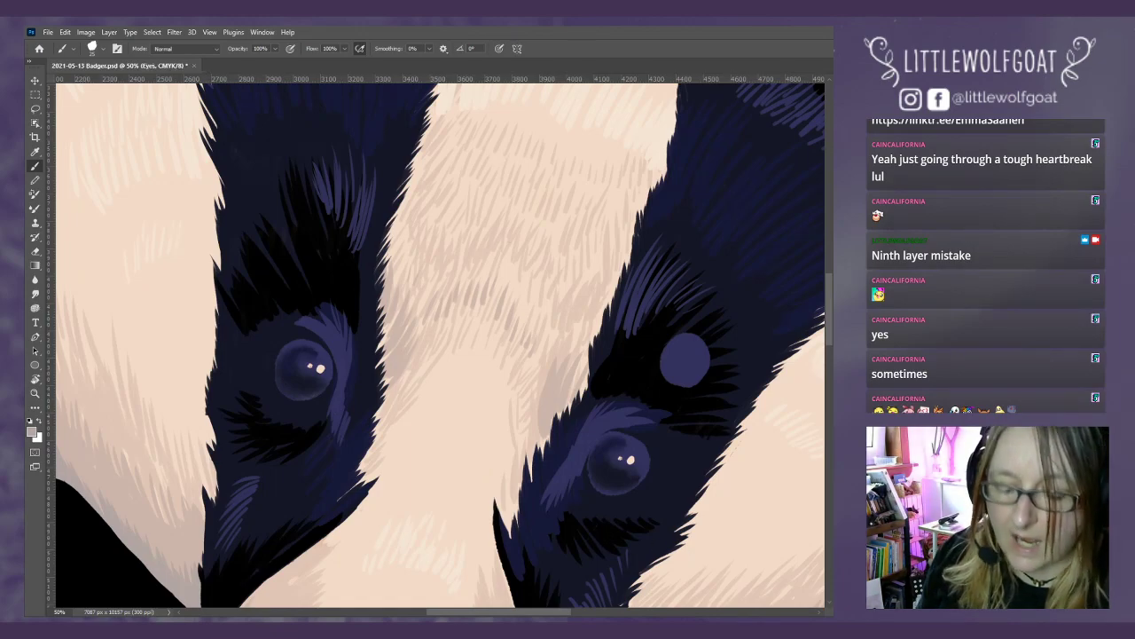
- Add a new blank layer named 'Eyes outline'
{"action": "left_click", "coordinate": [109, 31]}
{"action": "mouse_move", "coordinate": [196, 47]}
{"action": "left_click", "coordinate": [244, 43]}
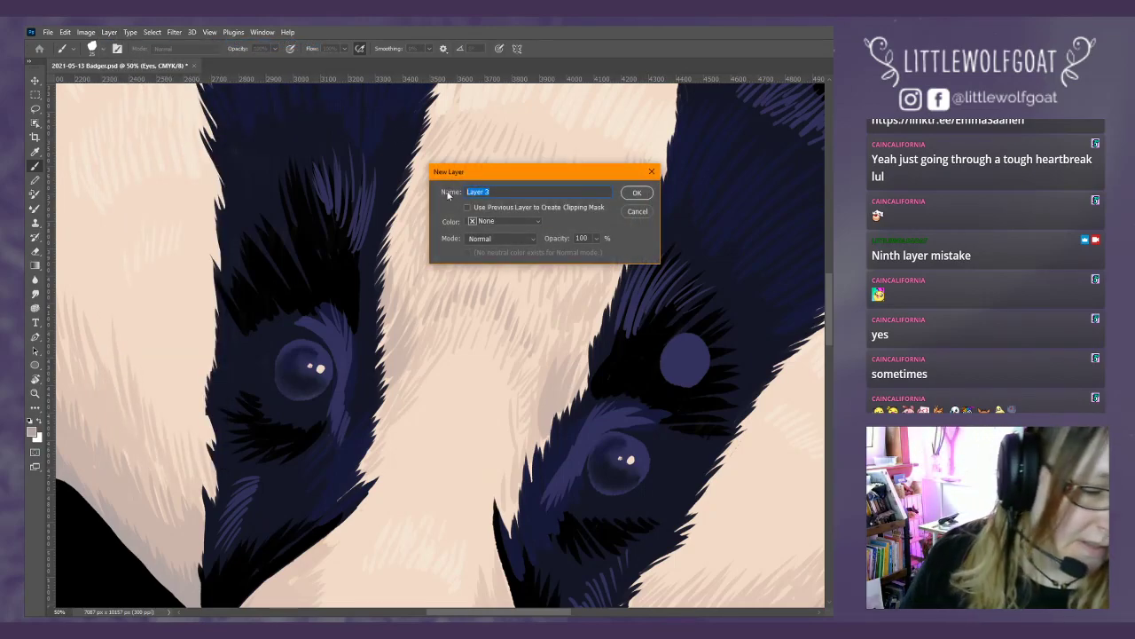
{"action": "type", "text": "Eyes outline"}
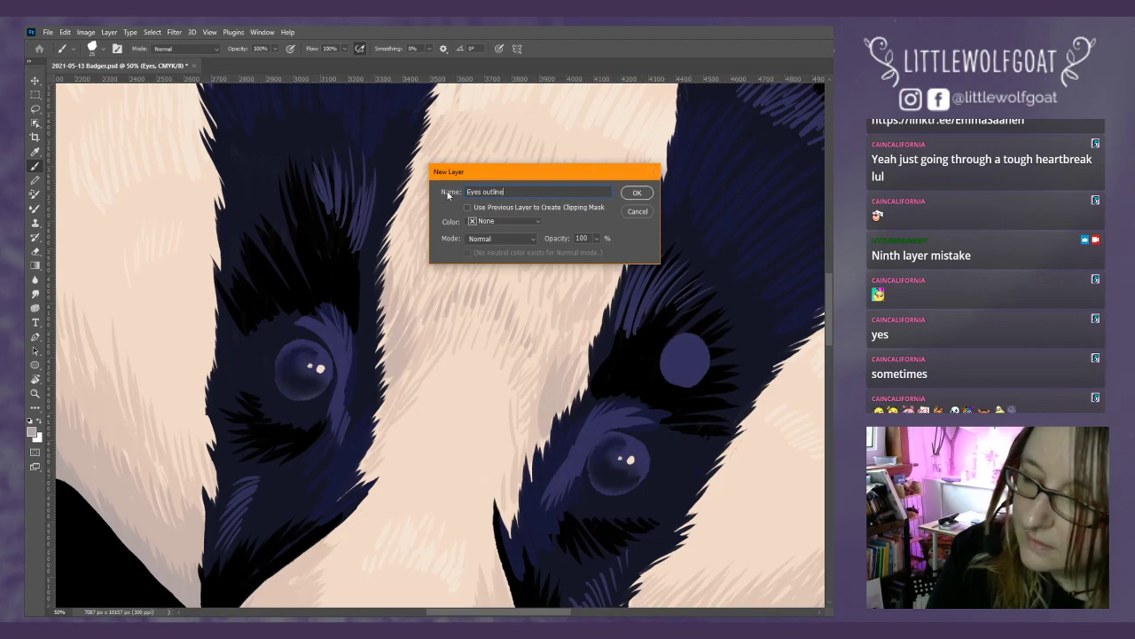
{"action": "key", "text": "Return"}
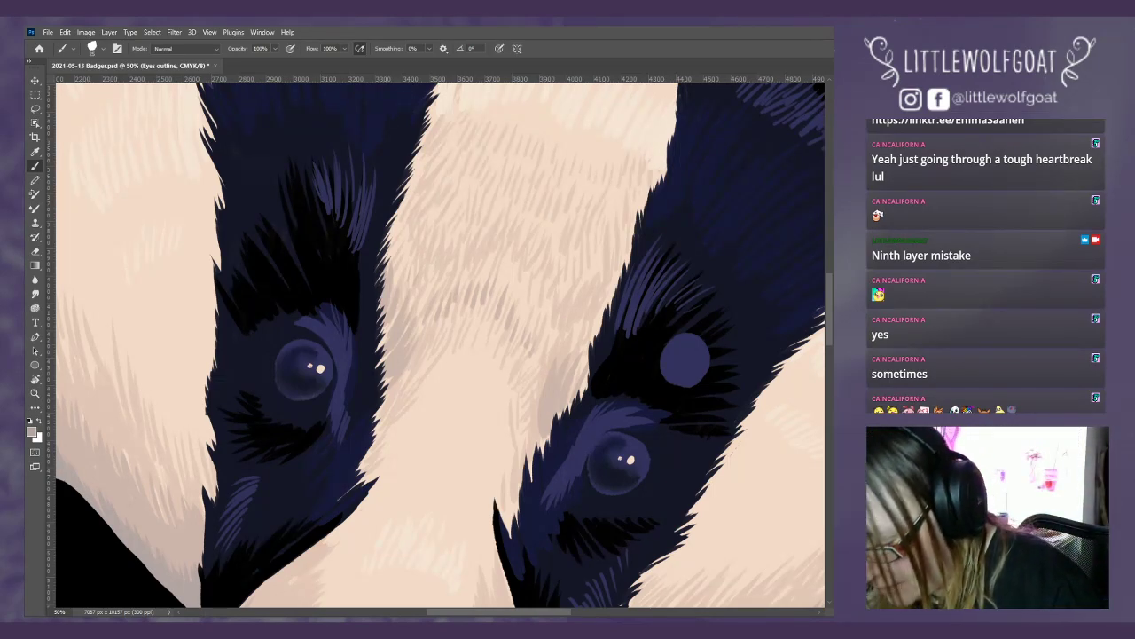
- With a 15 px brush, paint thin pale arcs along both eyes' lids and lower rims
{"action": "left_click", "coordinate": [96, 49]}
{"action": "left_click_drag", "start_coordinate": [93, 86], "coordinate": [89, 86]}
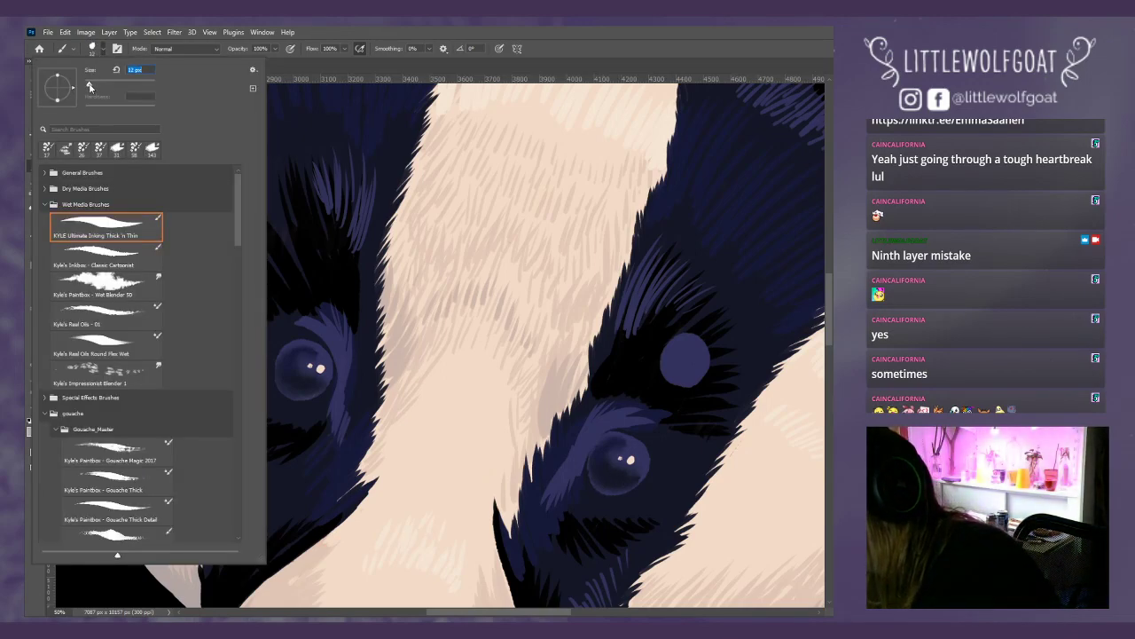
{"action": "left_click", "coordinate": [388, 69]}
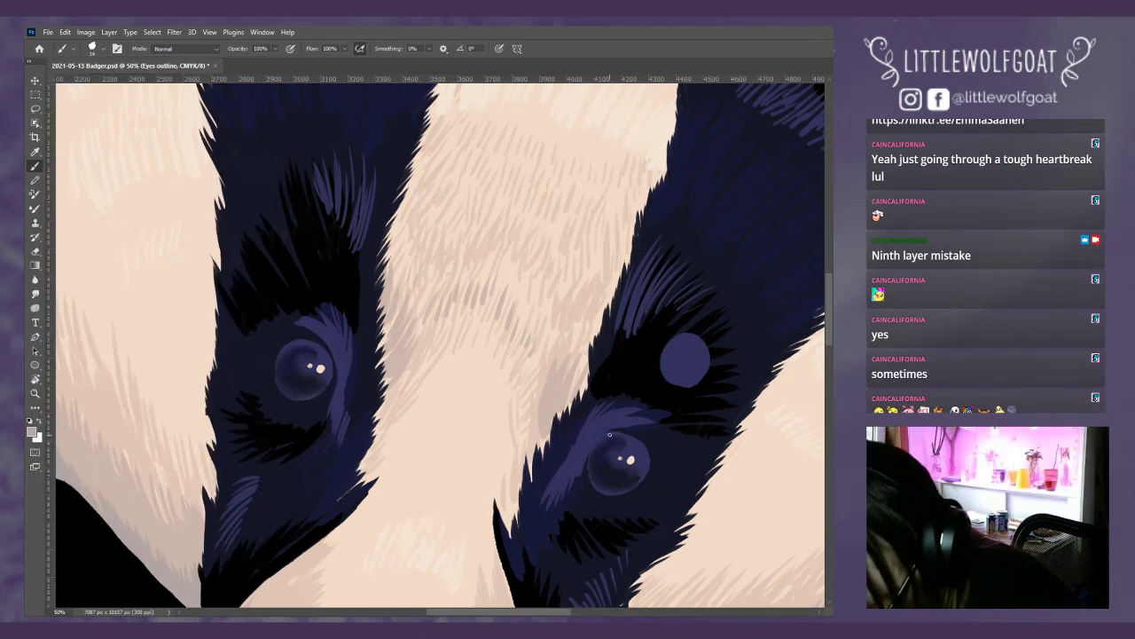
{"action": "left_click_drag", "start_coordinate": [594, 442], "coordinate": [581, 487]}
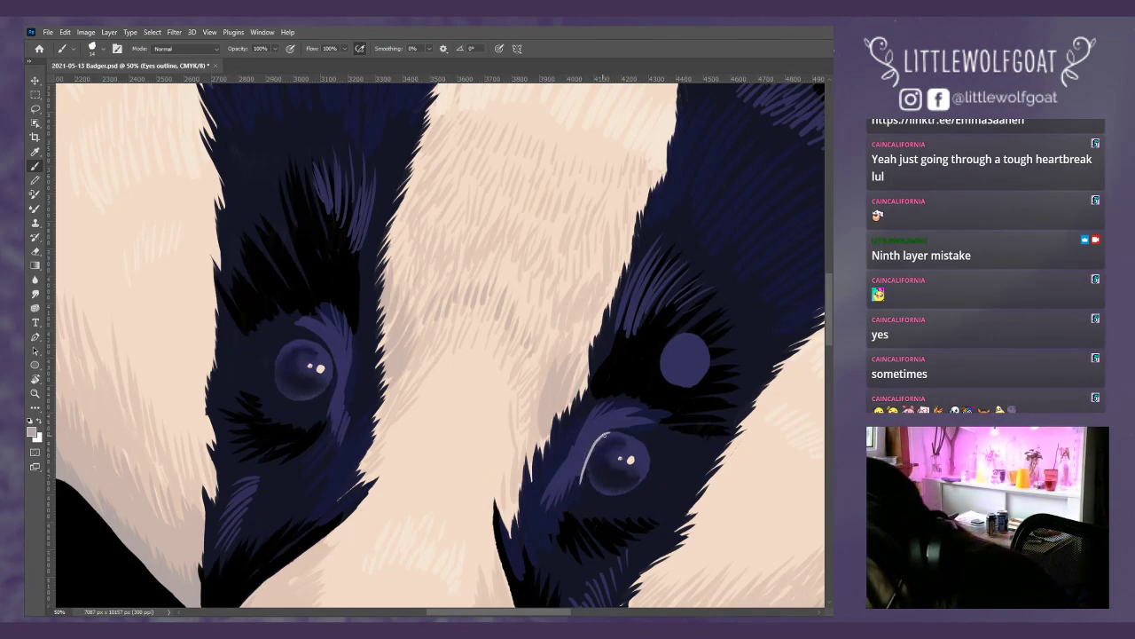
{"action": "left_click_drag", "start_coordinate": [616, 433], "coordinate": [647, 444]}
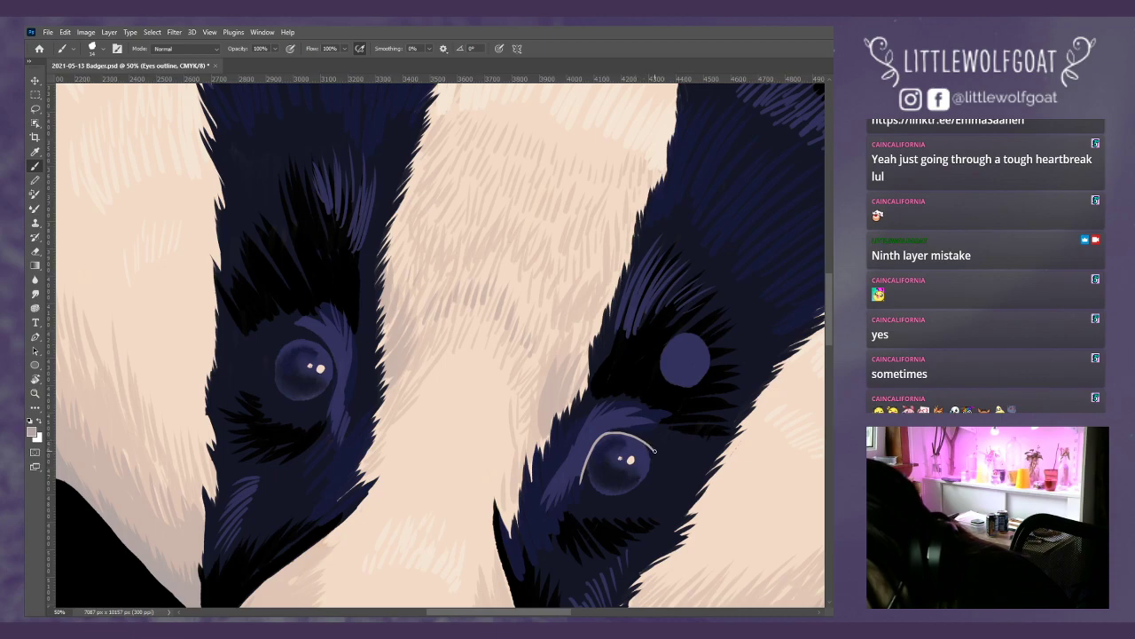
{"action": "mouse_move", "coordinate": [328, 396]}
{"action": "left_mouse_down"}
{"action": "mouse_move", "coordinate": [325, 347]}
{"action": "mouse_move", "coordinate": [279, 338]}
{"action": "left_mouse_up"}
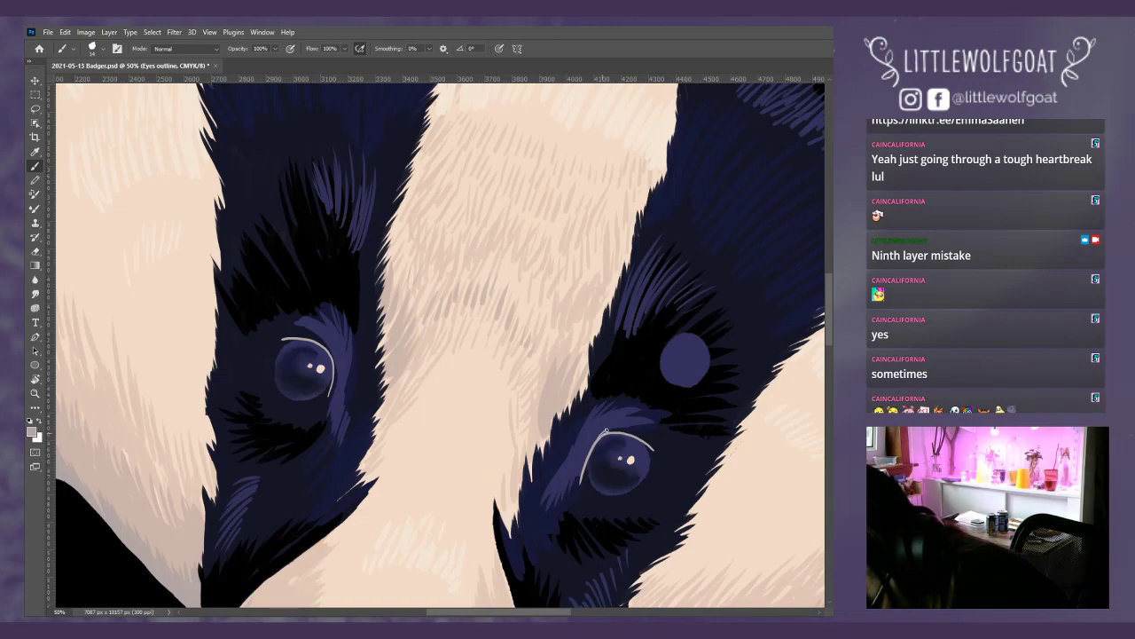
{"action": "left_click_drag", "start_coordinate": [618, 427], "coordinate": [657, 445]}
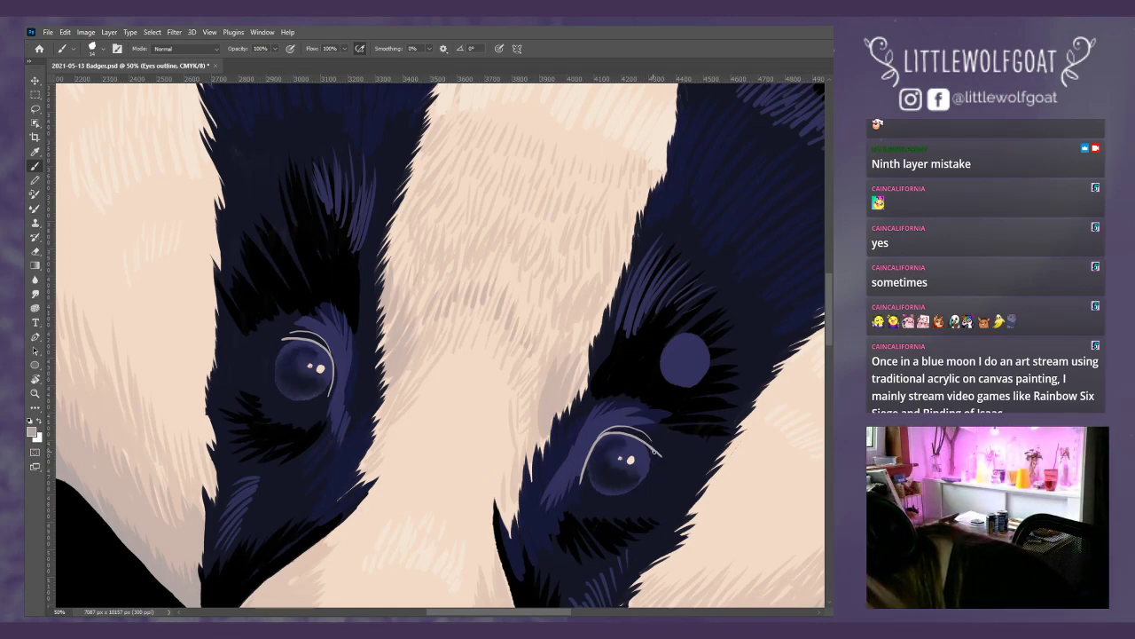
{"action": "left_click_drag", "start_coordinate": [654, 451], "coordinate": [660, 456]}
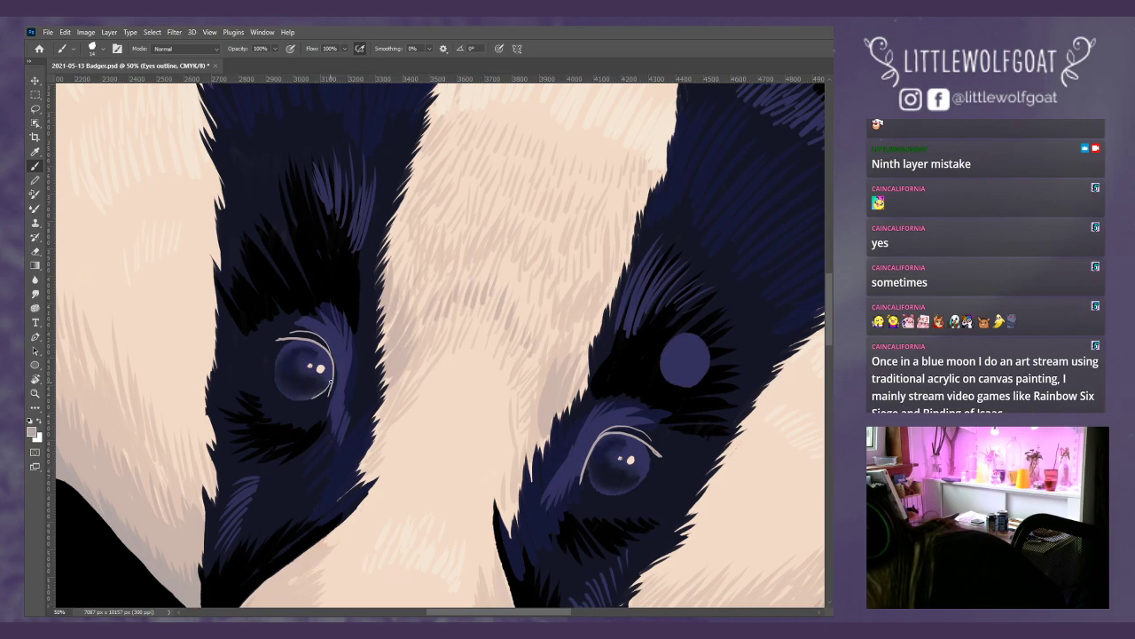
{"action": "left_click_drag", "start_coordinate": [315, 401], "coordinate": [321, 396]}
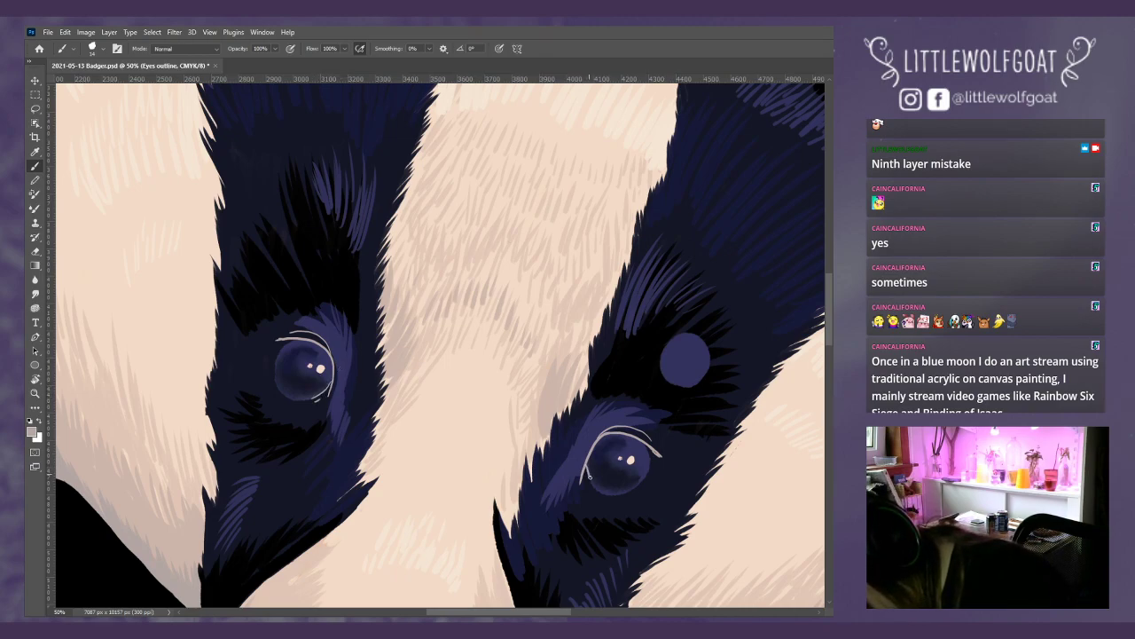
{"action": "left_click_drag", "start_coordinate": [587, 477], "coordinate": [591, 483]}
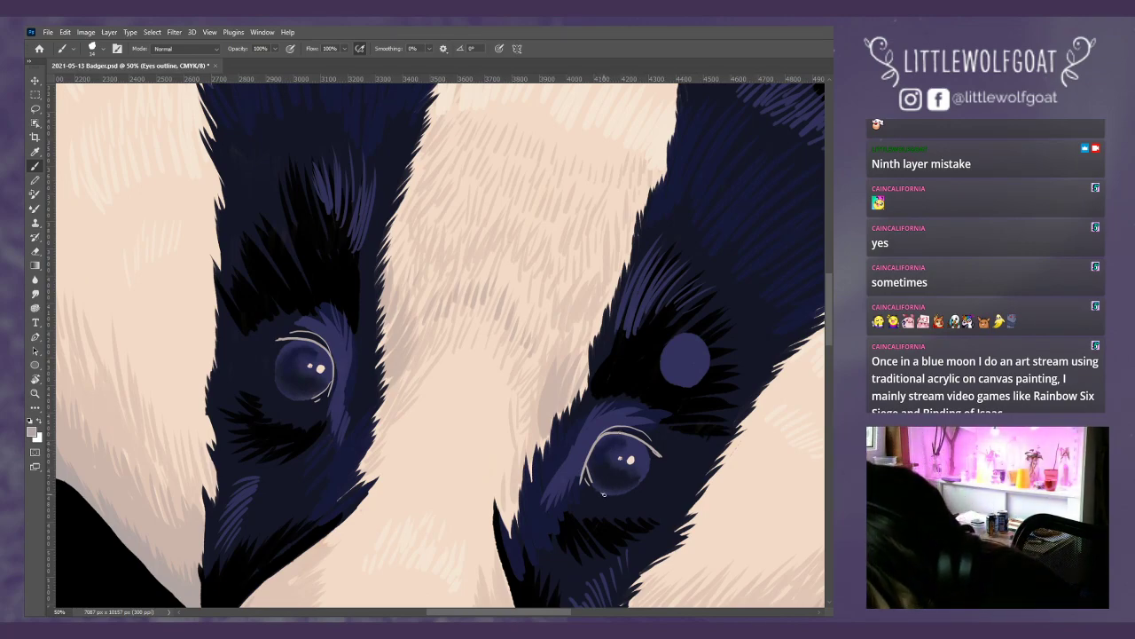
{"action": "left_click_drag", "start_coordinate": [604, 494], "coordinate": [643, 481]}
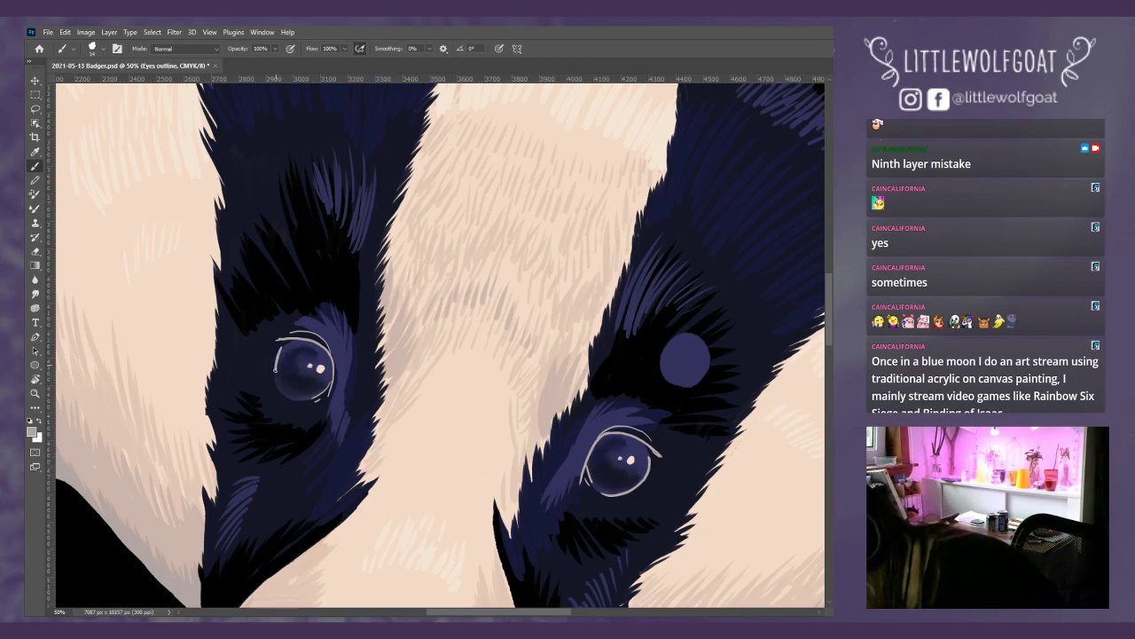
{"action": "left_click_drag", "start_coordinate": [276, 380], "coordinate": [300, 404]}
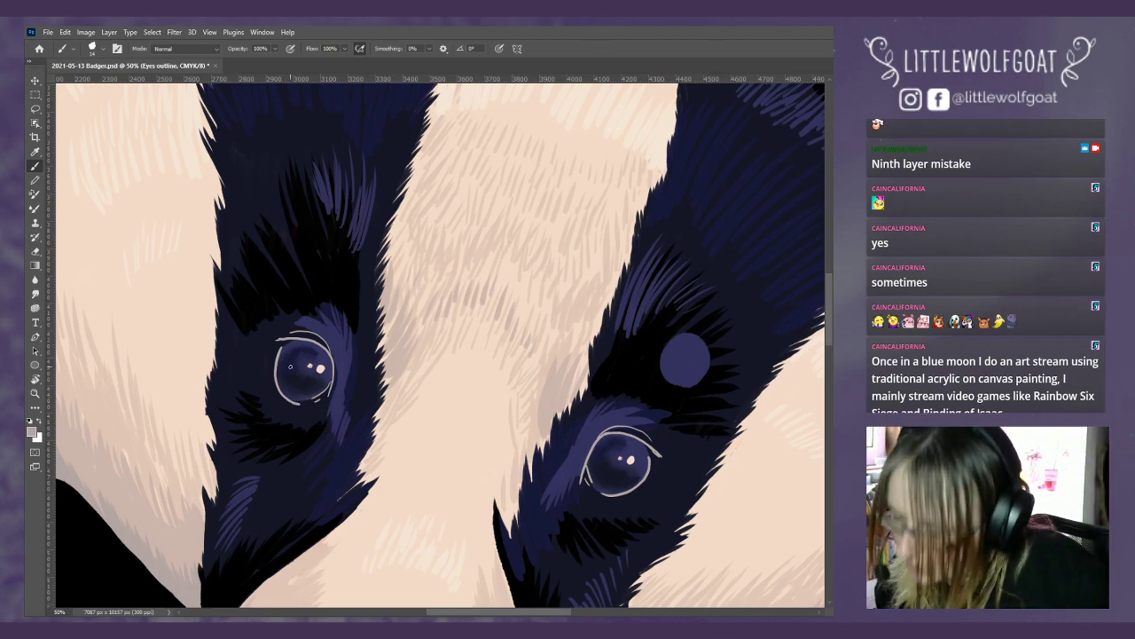
- Fit the painting on screen, zoom in to 25%, and centre the badger's head
{"action": "left_click", "coordinate": [213, 39]}
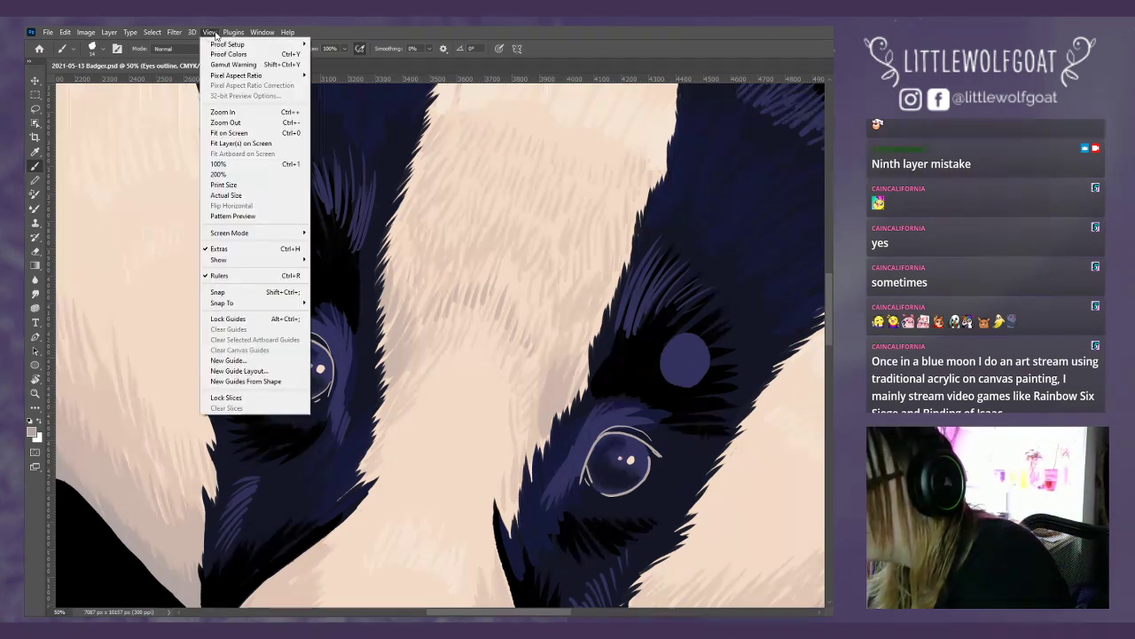
{"action": "left_click", "coordinate": [238, 133]}
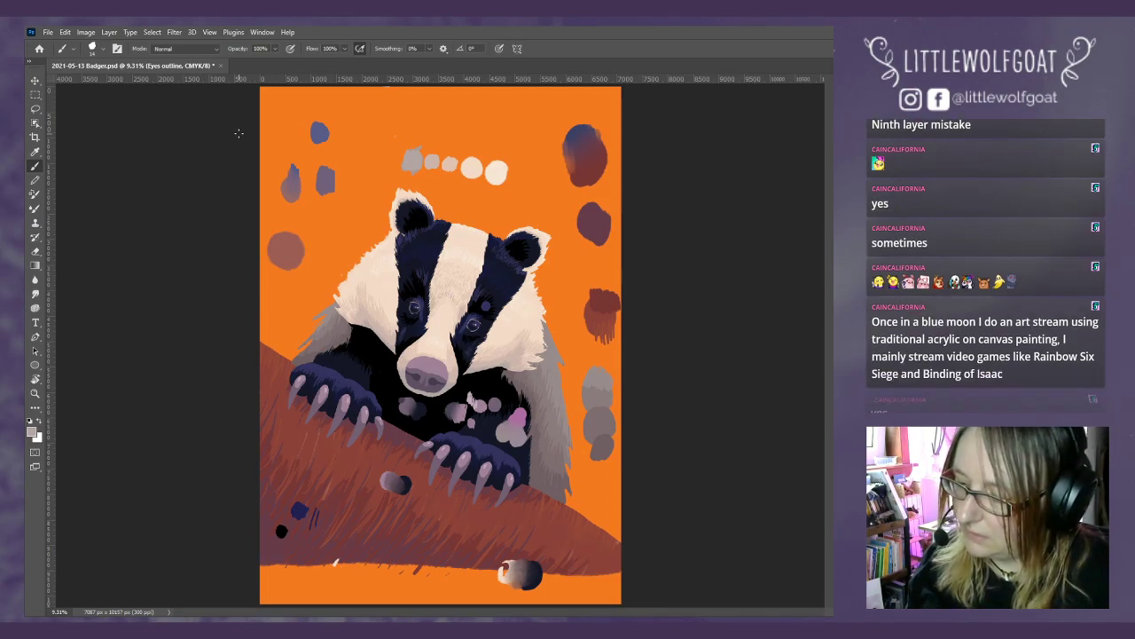
{"action": "left_click", "coordinate": [209, 32]}
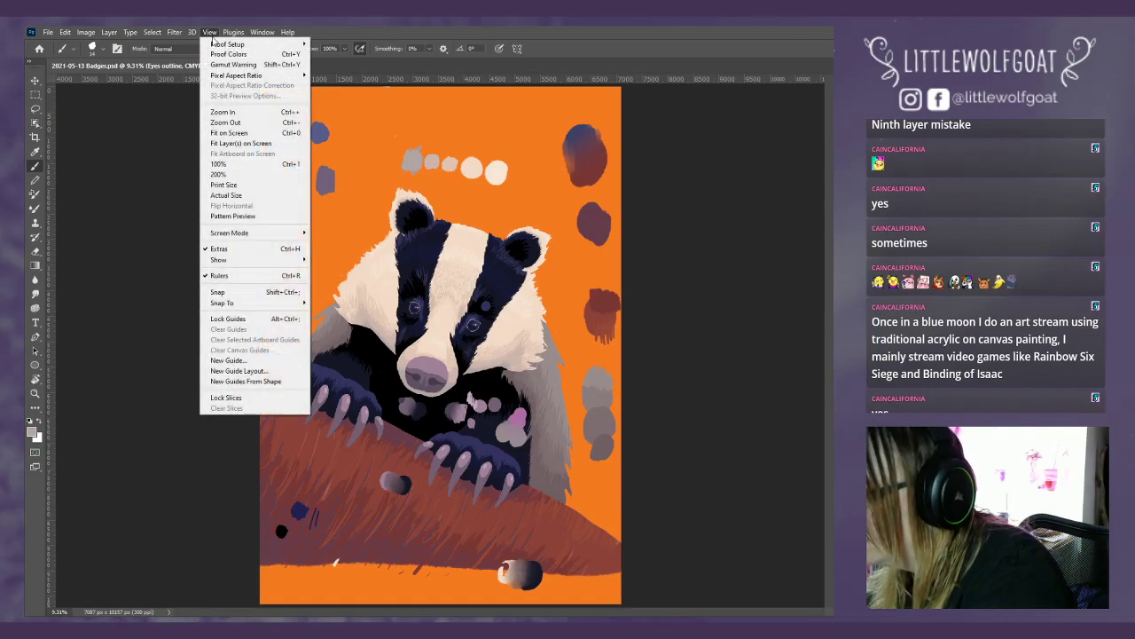
{"action": "left_click", "coordinate": [222, 112]}
{"action": "left_click", "coordinate": [209, 32]}
{"action": "left_click", "coordinate": [222, 112]}
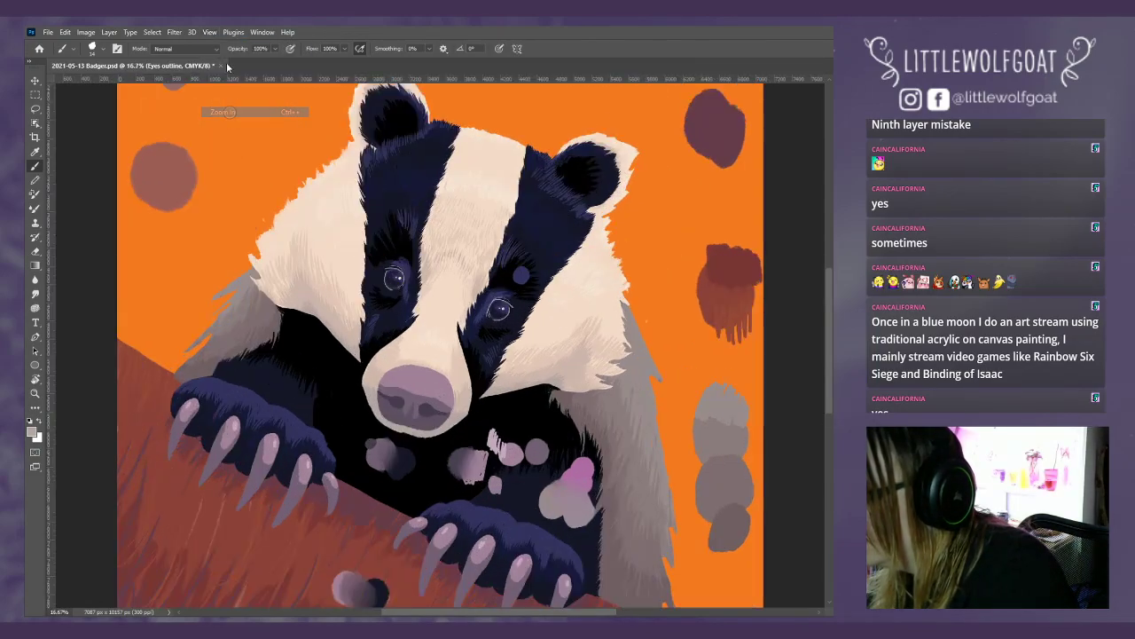
{"action": "left_click", "coordinate": [210, 32]}
{"action": "left_click", "coordinate": [222, 112]}
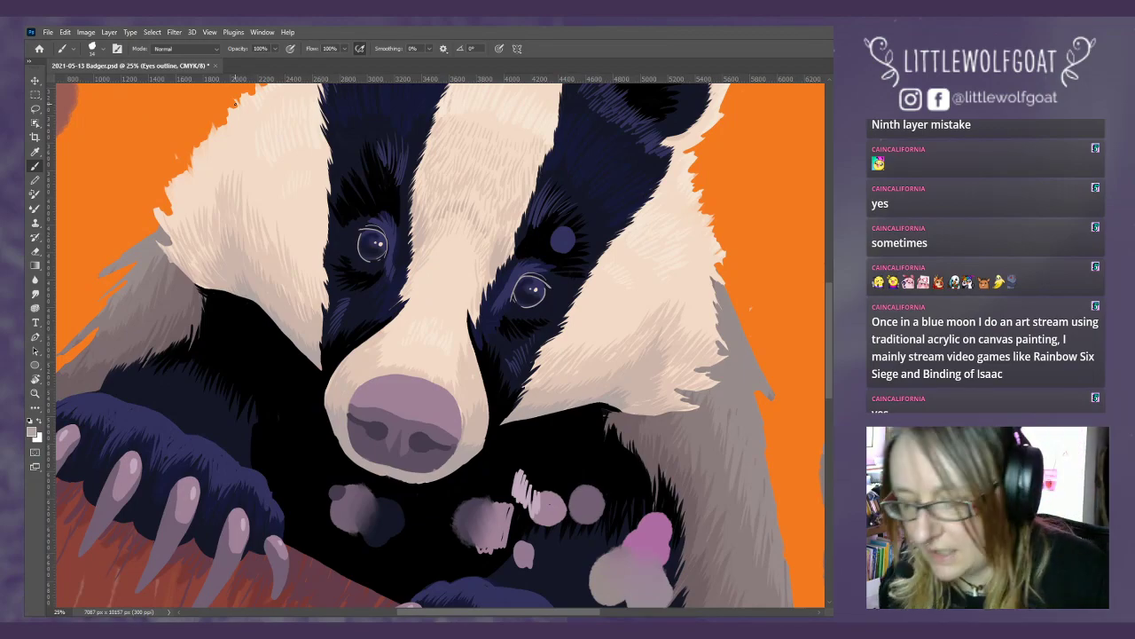
{"action": "left_click_drag", "start_coordinate": [828, 376], "coordinate": [831, 336]}
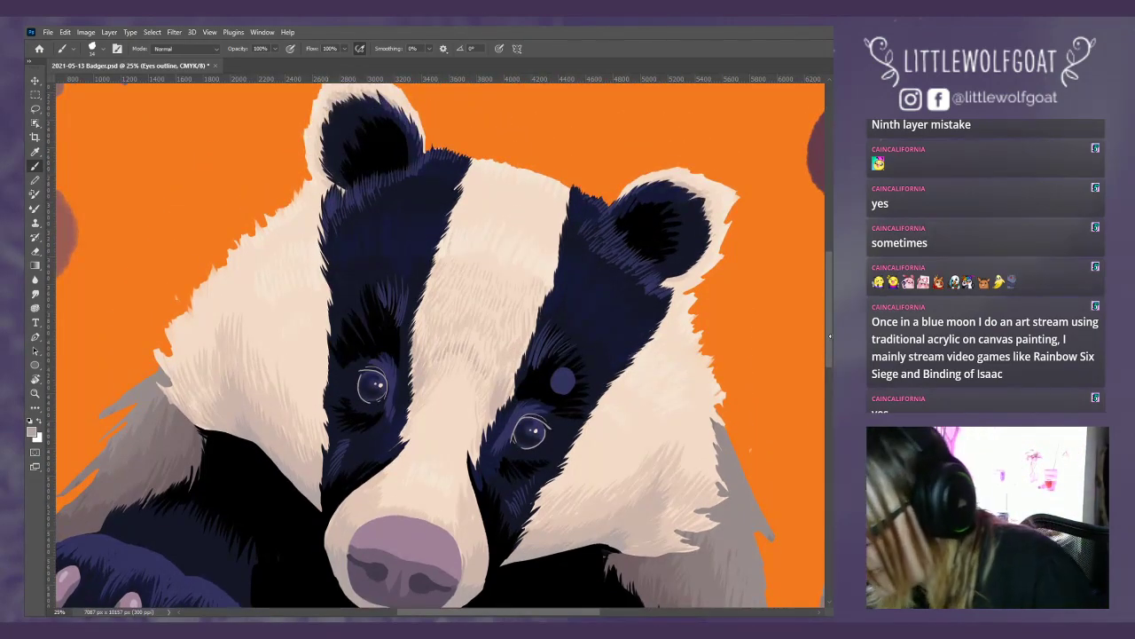
- With a 36 px brush, paint thicker light rings around the left and right eyes
{"action": "left_click", "coordinate": [93, 49]}
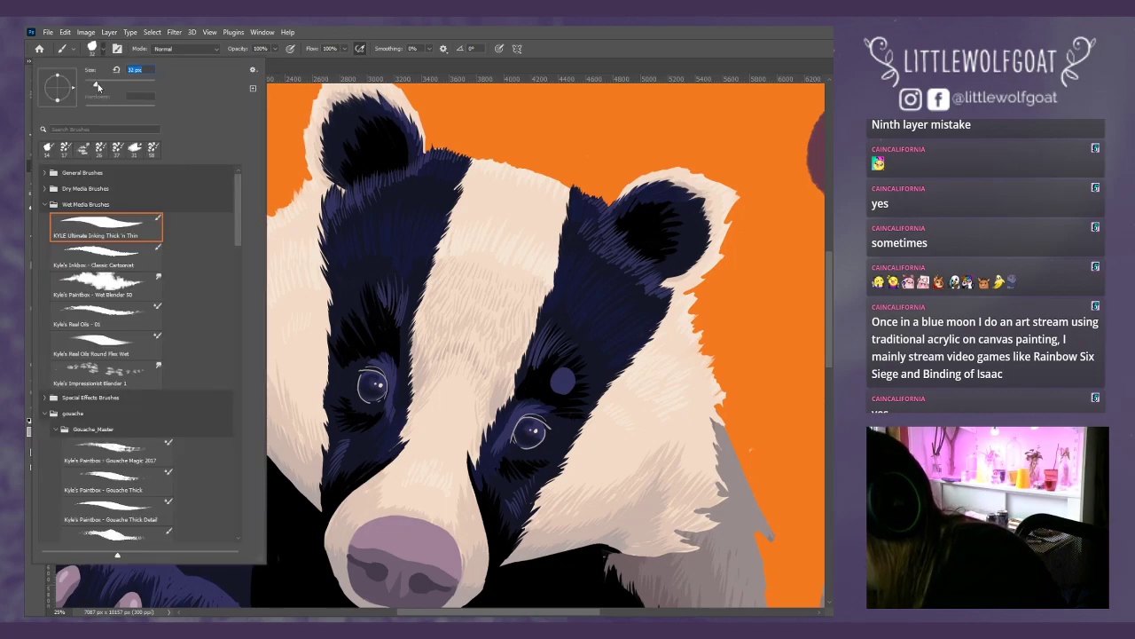
{"action": "left_click_drag", "start_coordinate": [99, 87], "coordinate": [104, 82]}
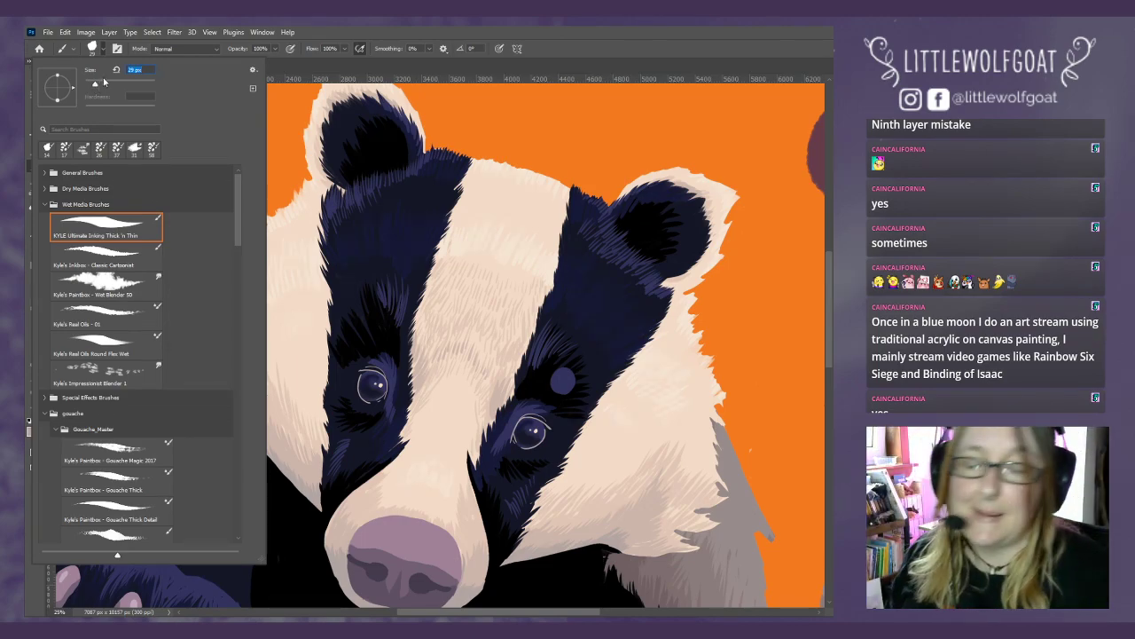
{"action": "left_click", "coordinate": [296, 60]}
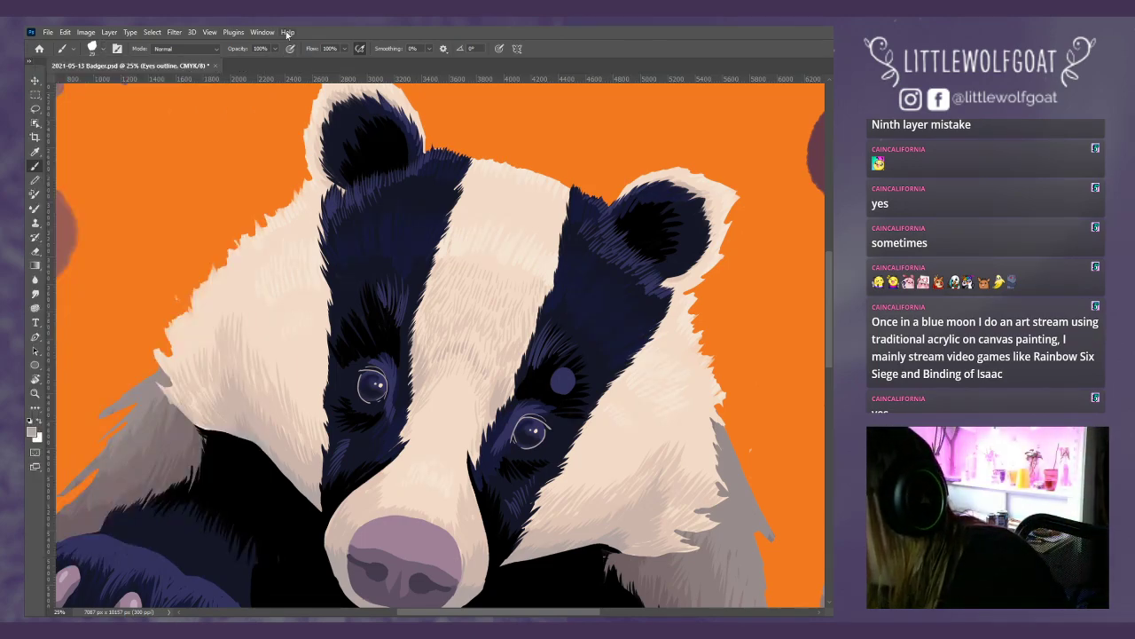
{"action": "left_click", "coordinate": [209, 32]}
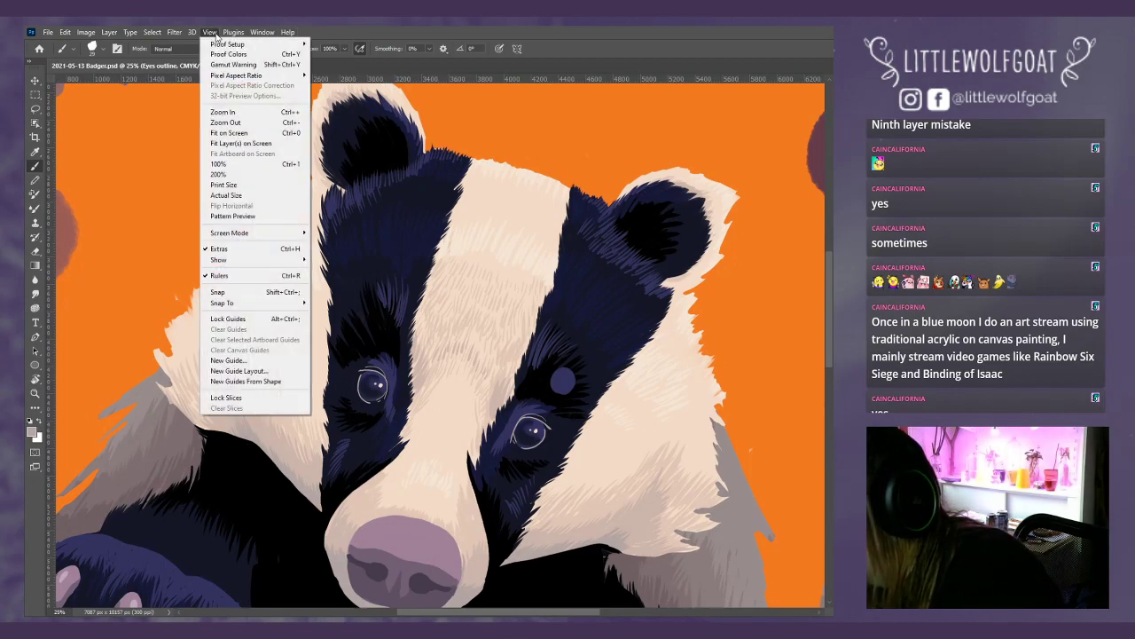
{"action": "left_click", "coordinate": [227, 112]}
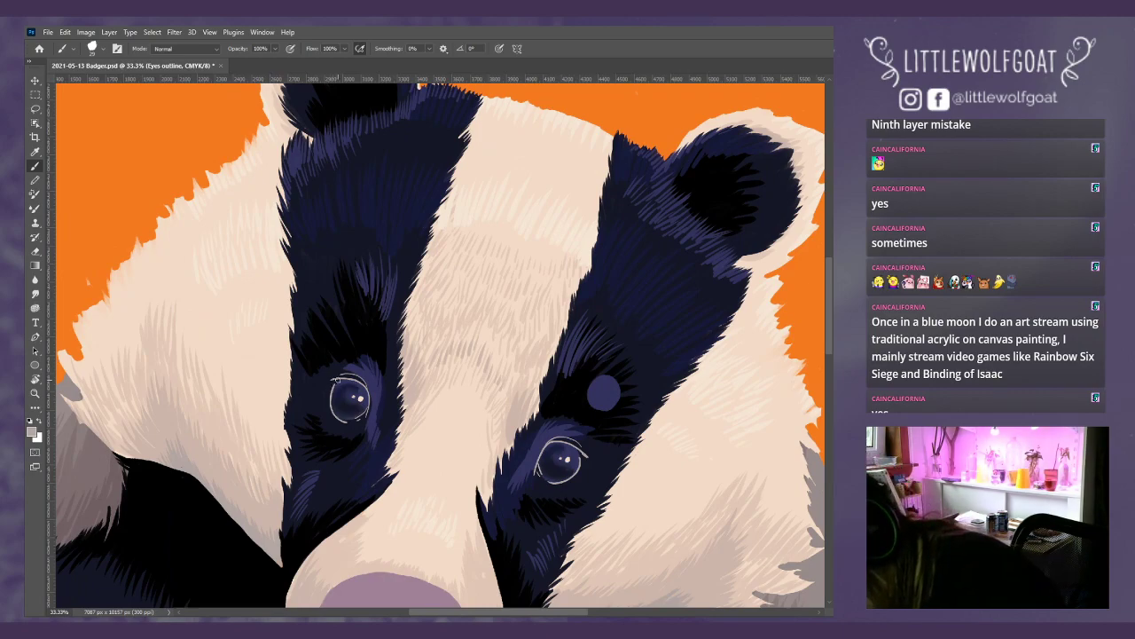
{"action": "mouse_move", "coordinate": [339, 378]}
{"action": "left_mouse_down"}
{"action": "mouse_move", "coordinate": [333, 416]}
{"action": "mouse_move", "coordinate": [364, 417]}
{"action": "mouse_move", "coordinate": [364, 381]}
{"action": "mouse_move", "coordinate": [335, 383]}
{"action": "left_mouse_up"}
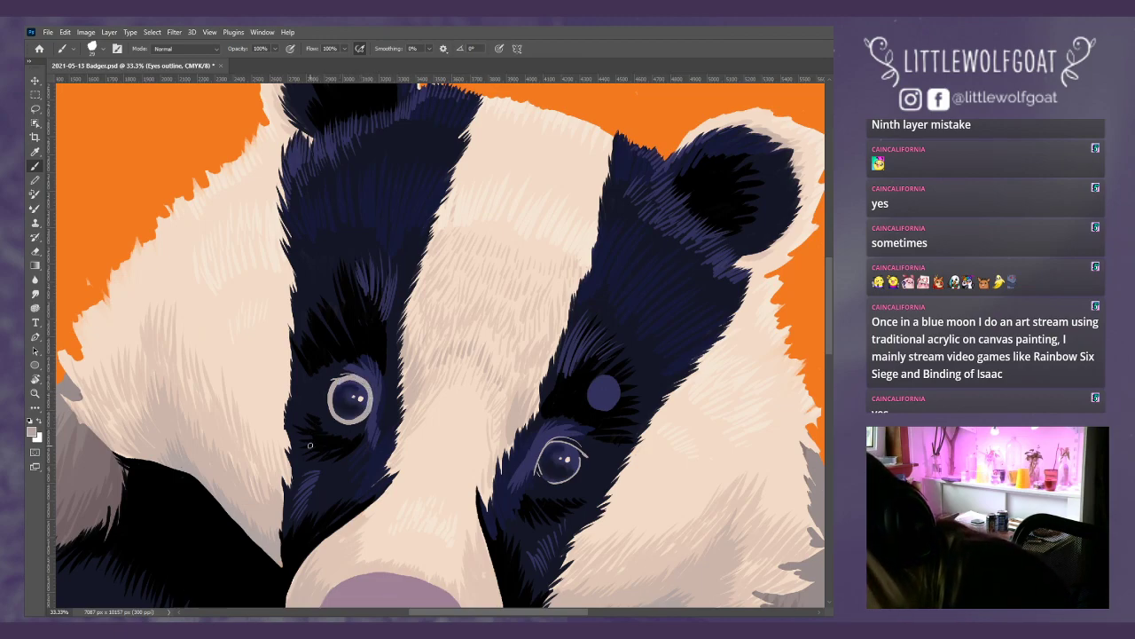
{"action": "mouse_move", "coordinate": [544, 444]}
{"action": "left_mouse_down"}
{"action": "mouse_move", "coordinate": [543, 477]}
{"action": "mouse_move", "coordinate": [570, 481]}
{"action": "mouse_move", "coordinate": [577, 445]}
{"action": "mouse_move", "coordinate": [542, 444]}
{"action": "left_mouse_up"}
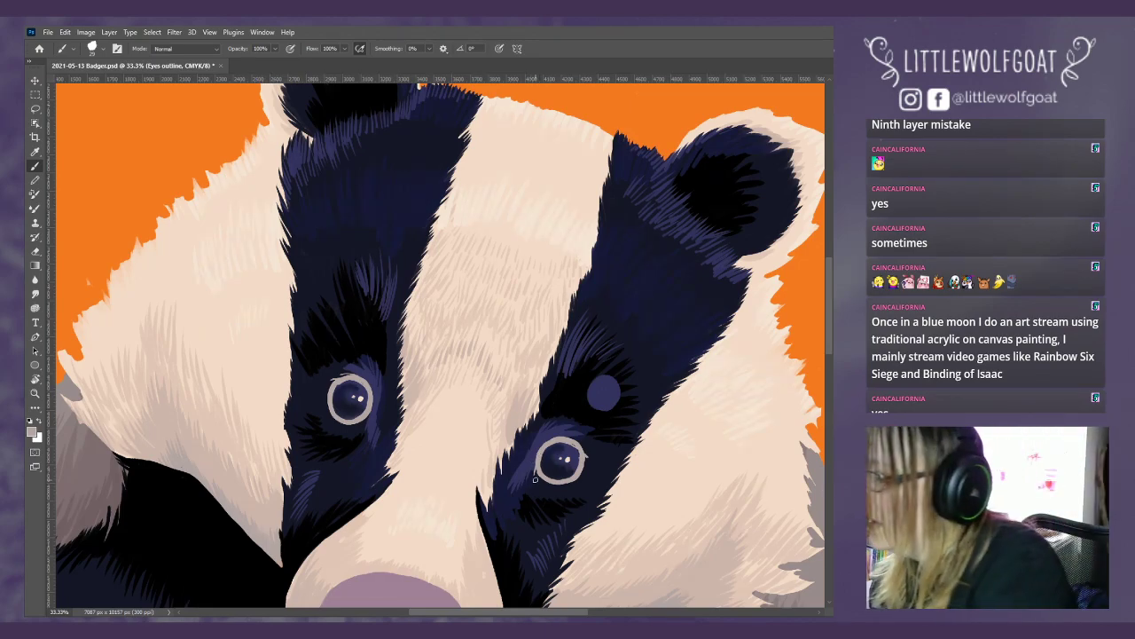
{"action": "left_click", "coordinate": [209, 32]}
{"action": "left_click", "coordinate": [228, 132]}
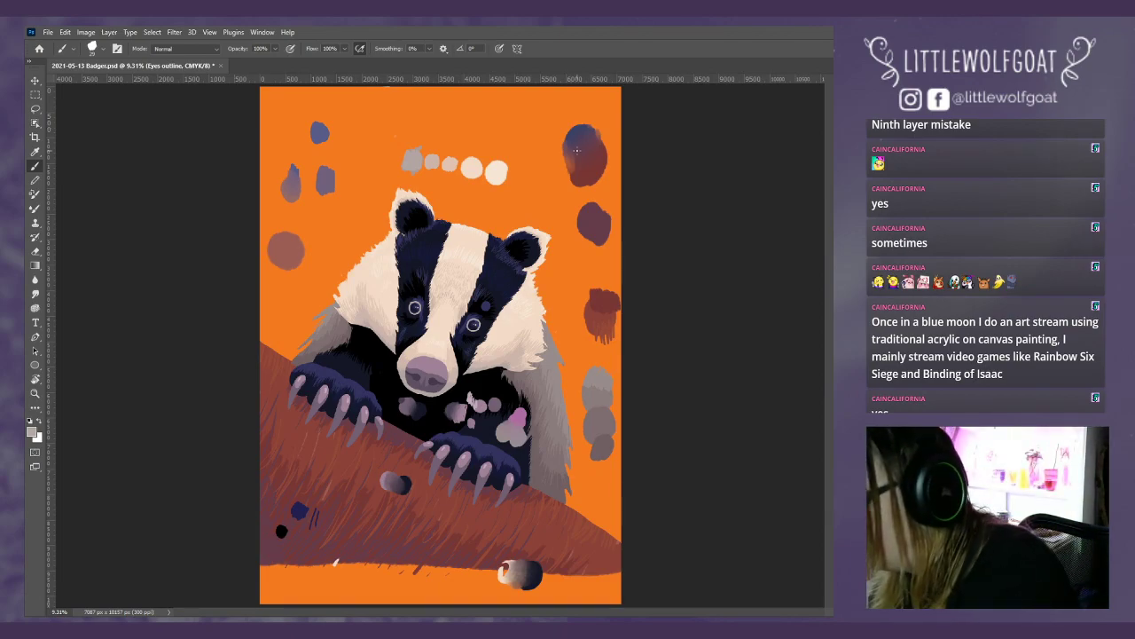
- Sample the dark nose-shadow colour on Nose dark 3, then return to the Eyes outline layer with the Brush
{"action": "left_click", "coordinate": [211, 33]}
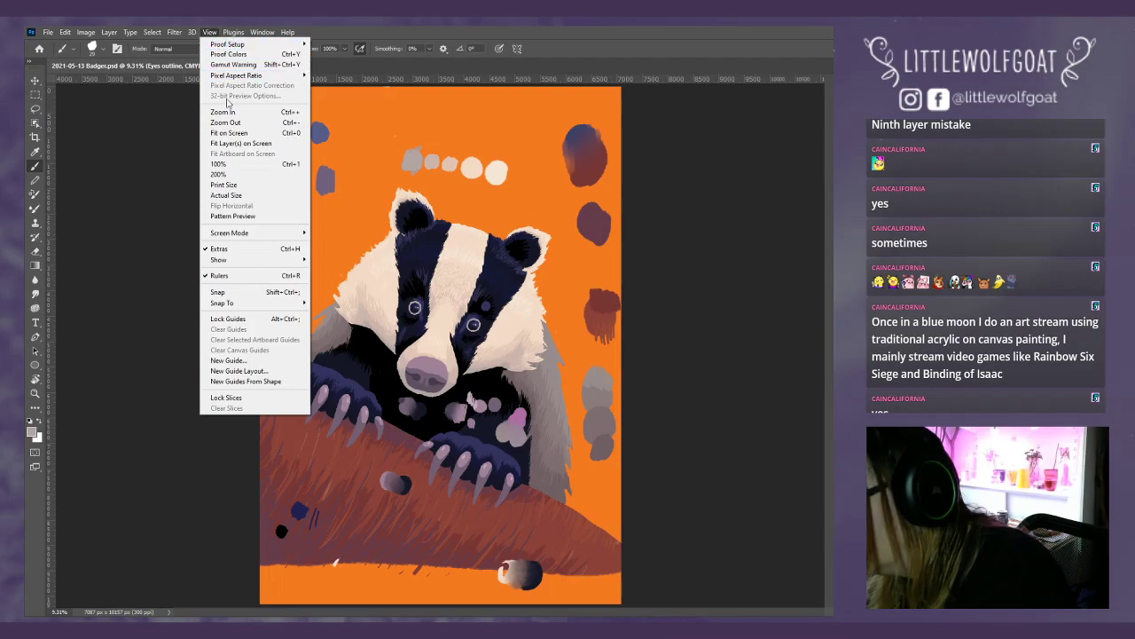
{"action": "left_click", "coordinate": [224, 108]}
{"action": "left_click", "coordinate": [212, 33]}
{"action": "left_click", "coordinate": [223, 111]}
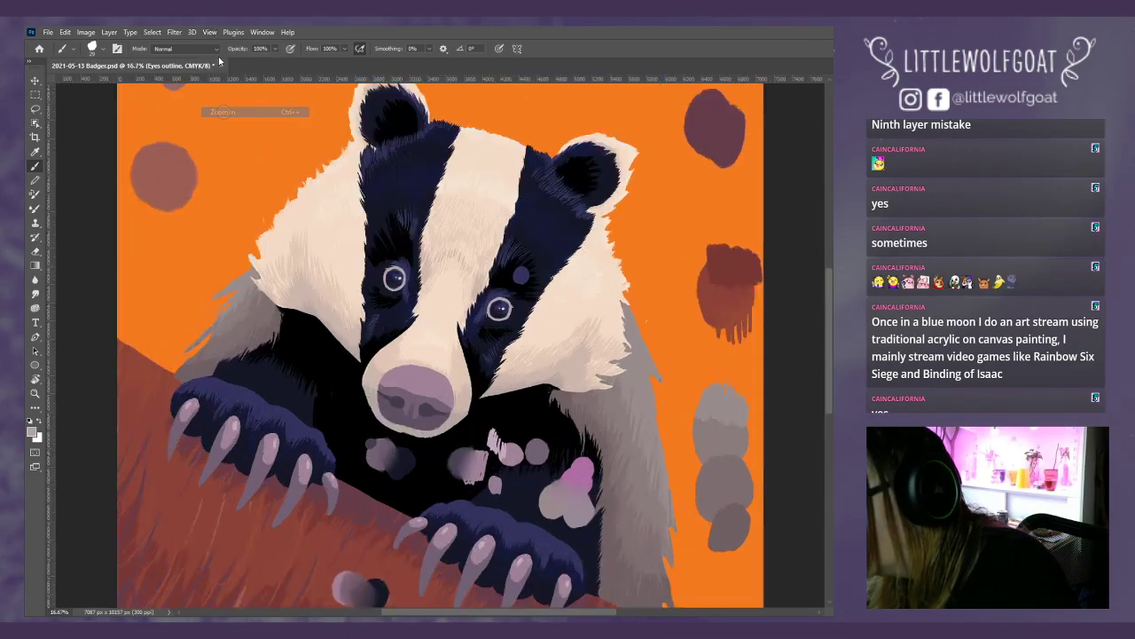
{"action": "left_click", "coordinate": [211, 33]}
{"action": "left_click", "coordinate": [225, 110]}
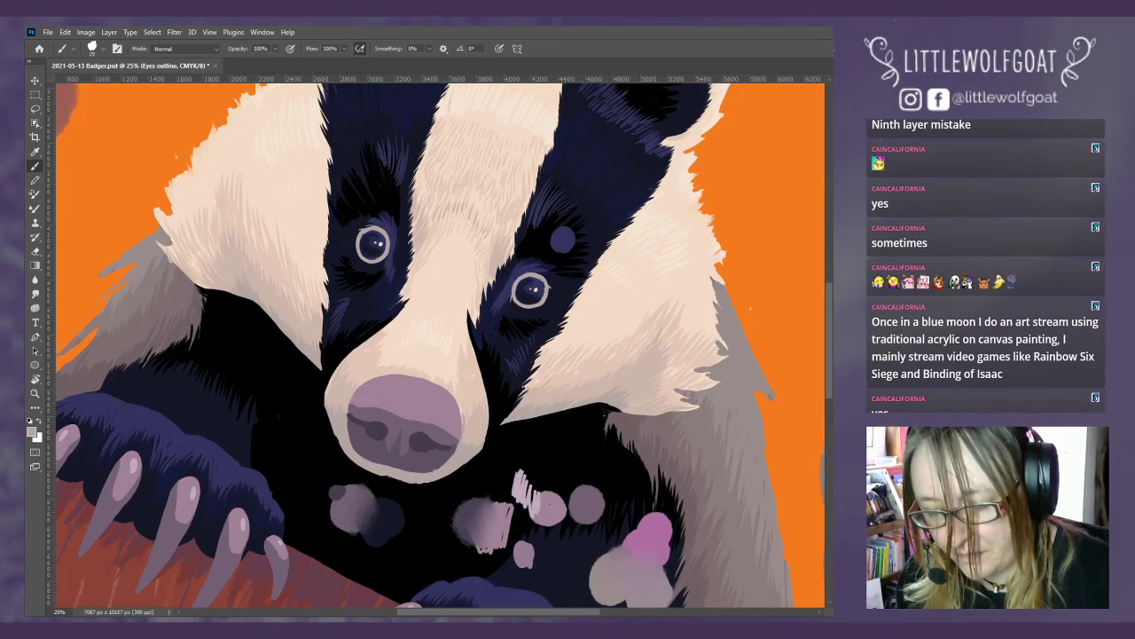
{"action": "key", "text": "alt+bracketleft"}
{"action": "left_click", "coordinate": [38, 154]}
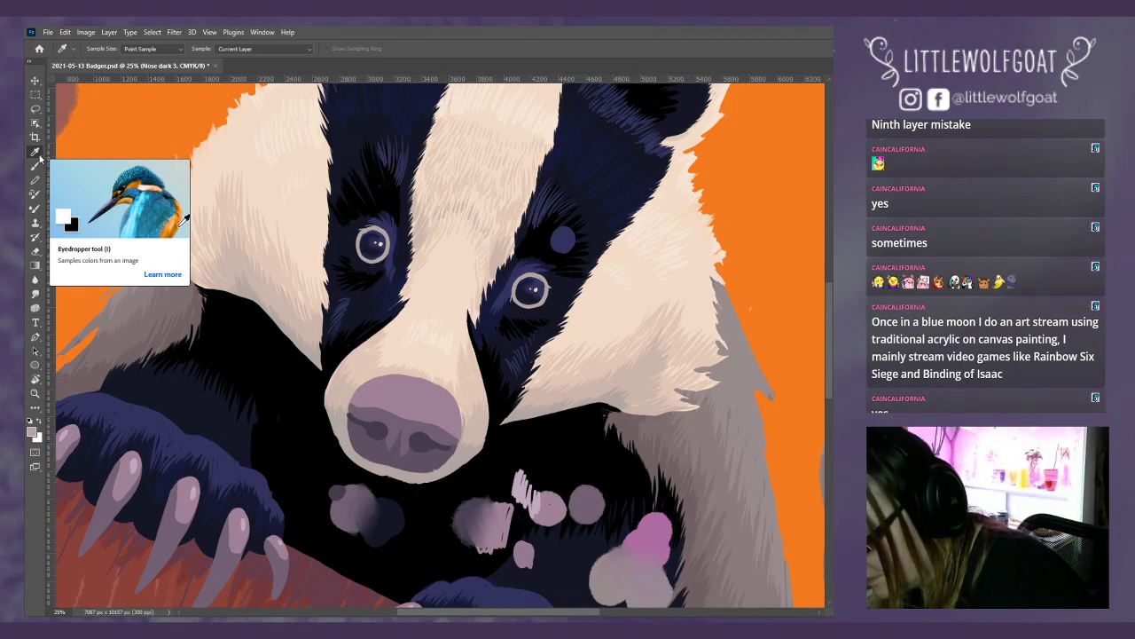
{"action": "left_click", "coordinate": [426, 456]}
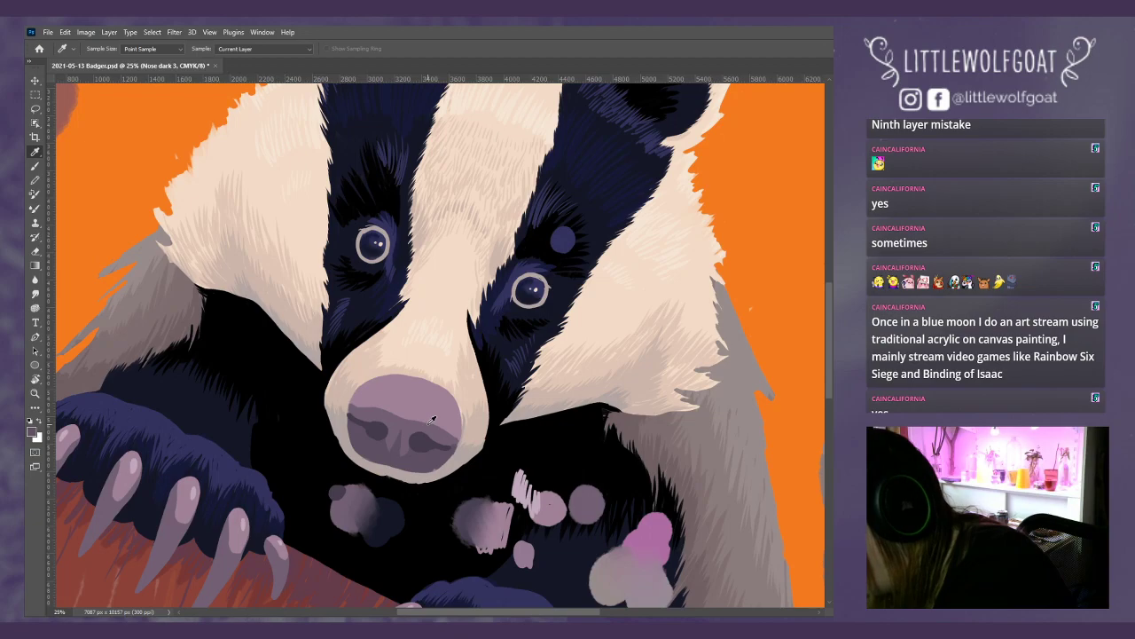
{"action": "left_click", "coordinate": [35, 167]}
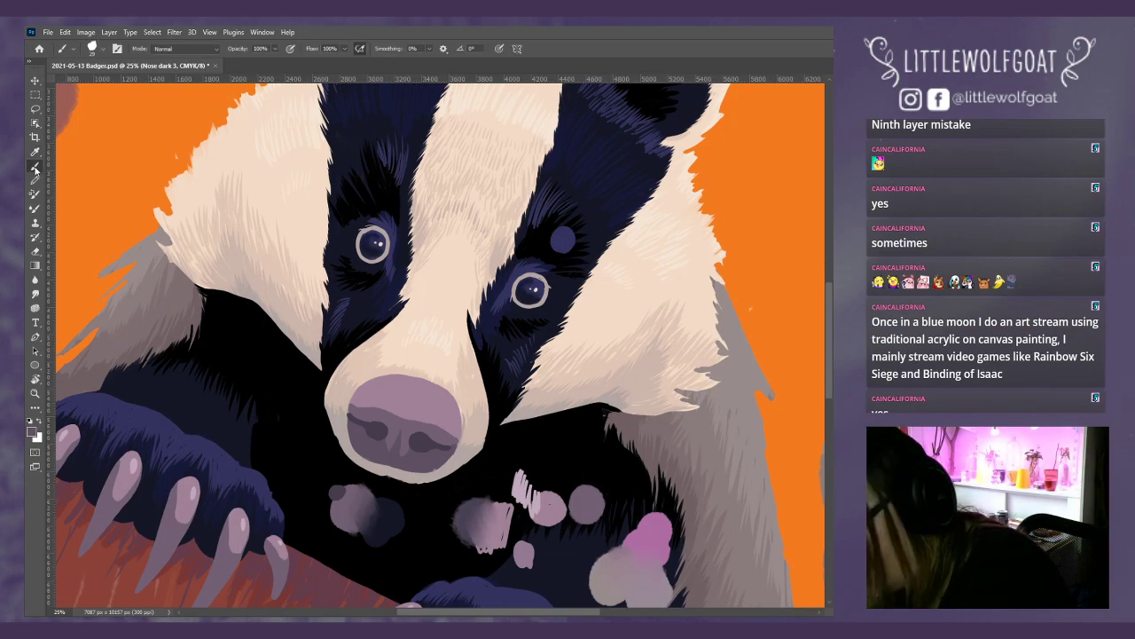
{"action": "key", "text": "alt+bracketright"}
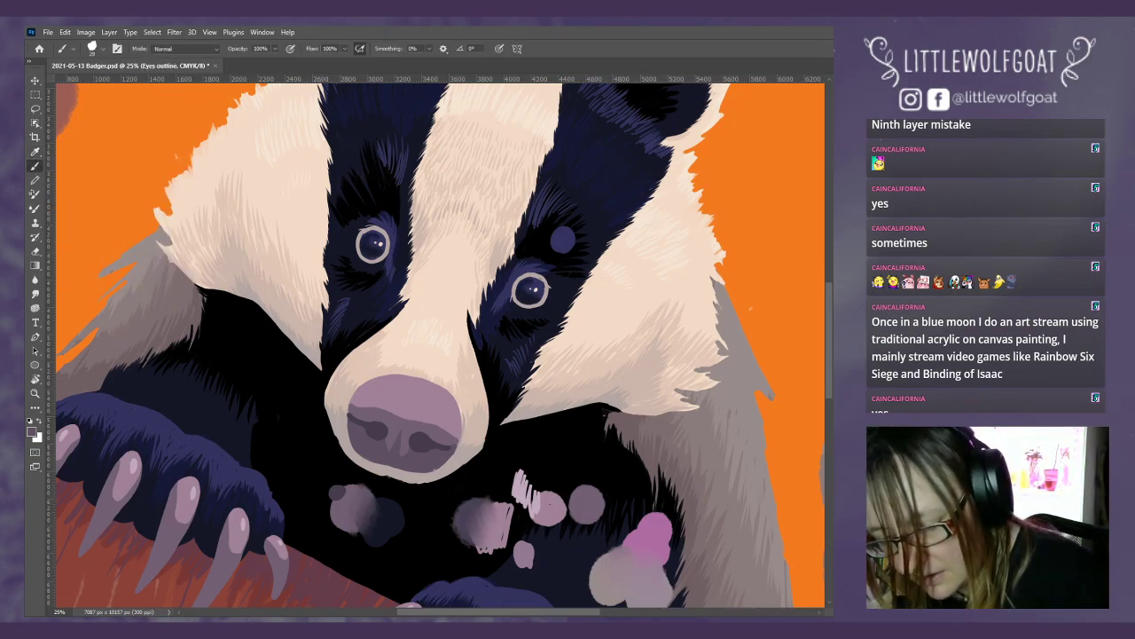
{"action": "key", "text": "ctrl+comma"}
{"action": "key", "text": "ctrl+comma"}
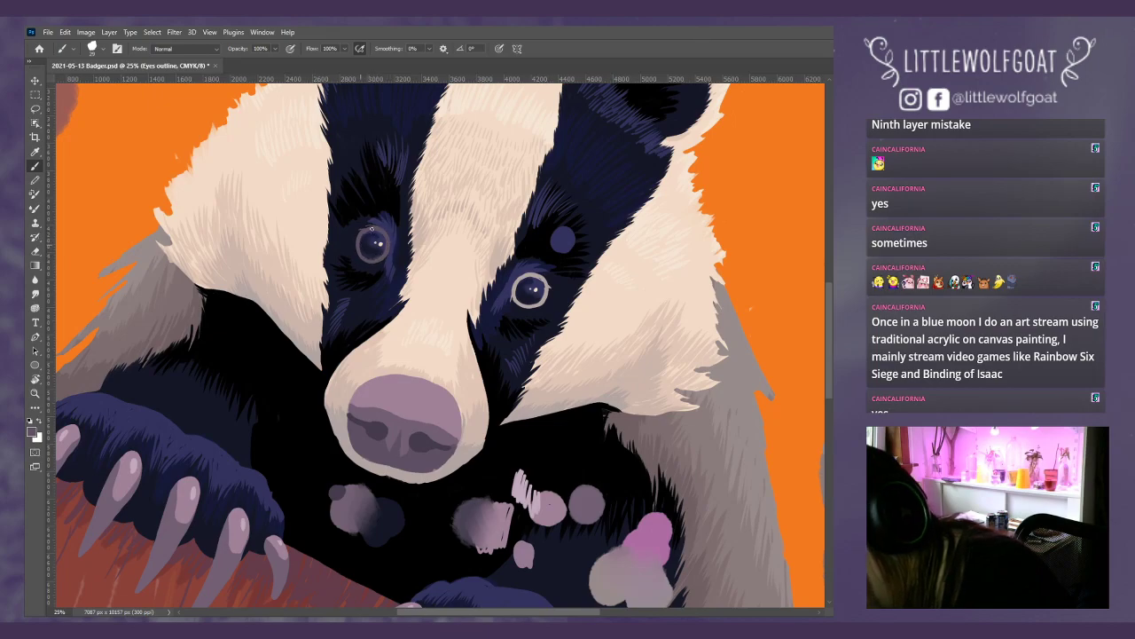
- Paint a dark stroke over the eye-ring rims to soften them, then check the result close up
{"action": "mouse_move", "coordinate": [512, 280]}
{"action": "left_mouse_down"}
{"action": "mouse_move", "coordinate": [529, 304]}
{"action": "mouse_move", "coordinate": [538, 275]}
{"action": "mouse_move", "coordinate": [548, 300]}
{"action": "left_mouse_up"}
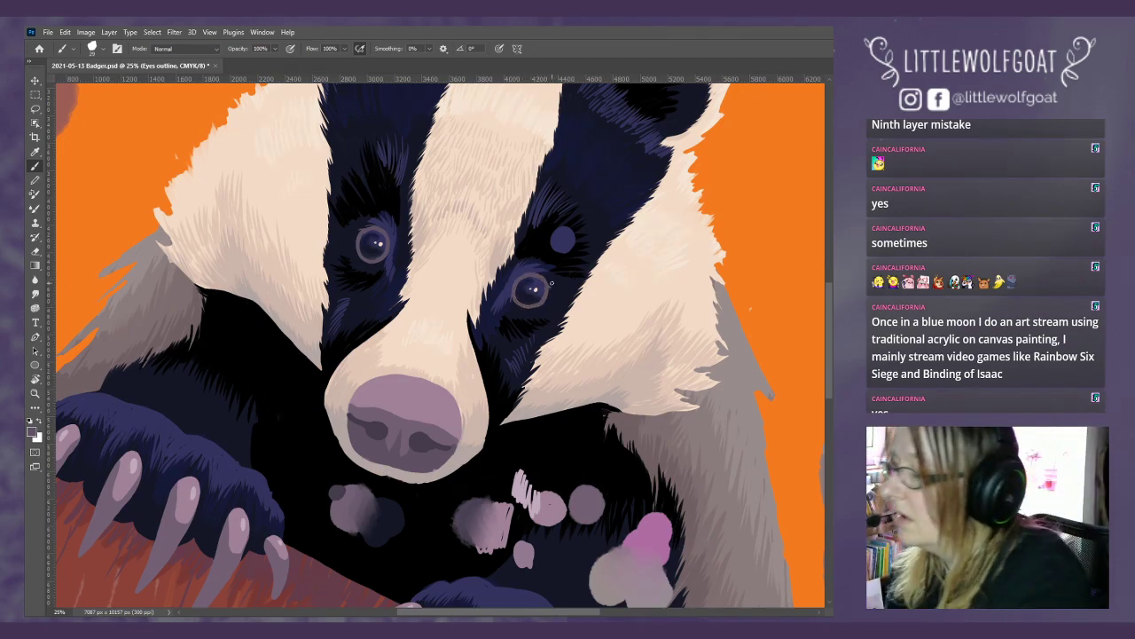
{"action": "left_click", "coordinate": [210, 33]}
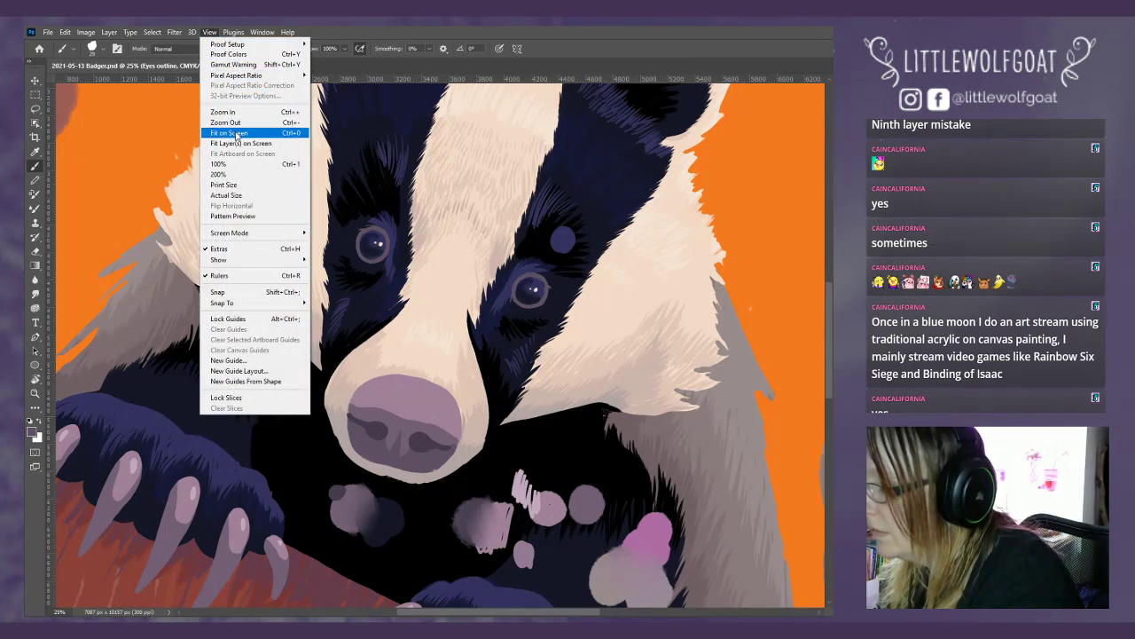
{"action": "left_click", "coordinate": [234, 129]}
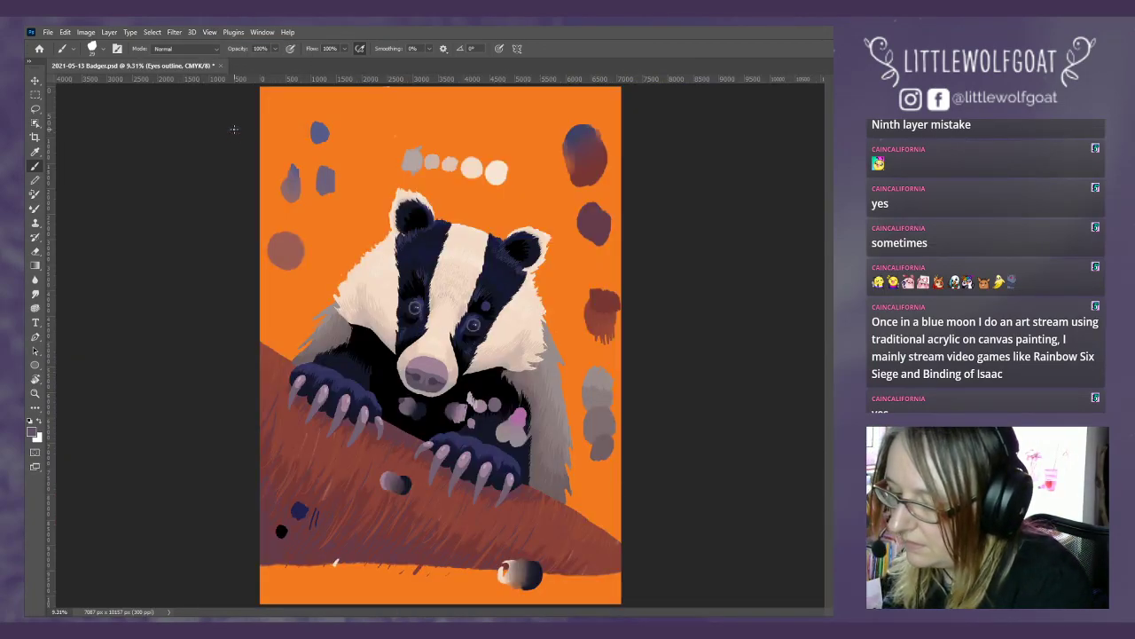
{"action": "left_click", "coordinate": [211, 33]}
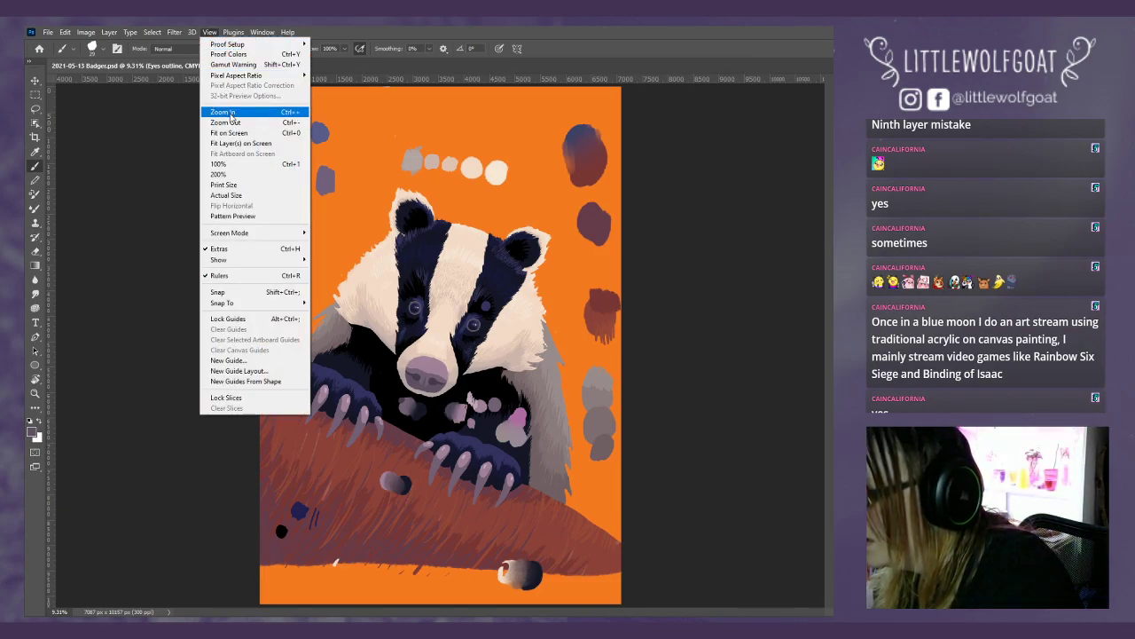
{"action": "left_click", "coordinate": [223, 114]}
{"action": "left_click", "coordinate": [210, 33]}
{"action": "left_click", "coordinate": [223, 114]}
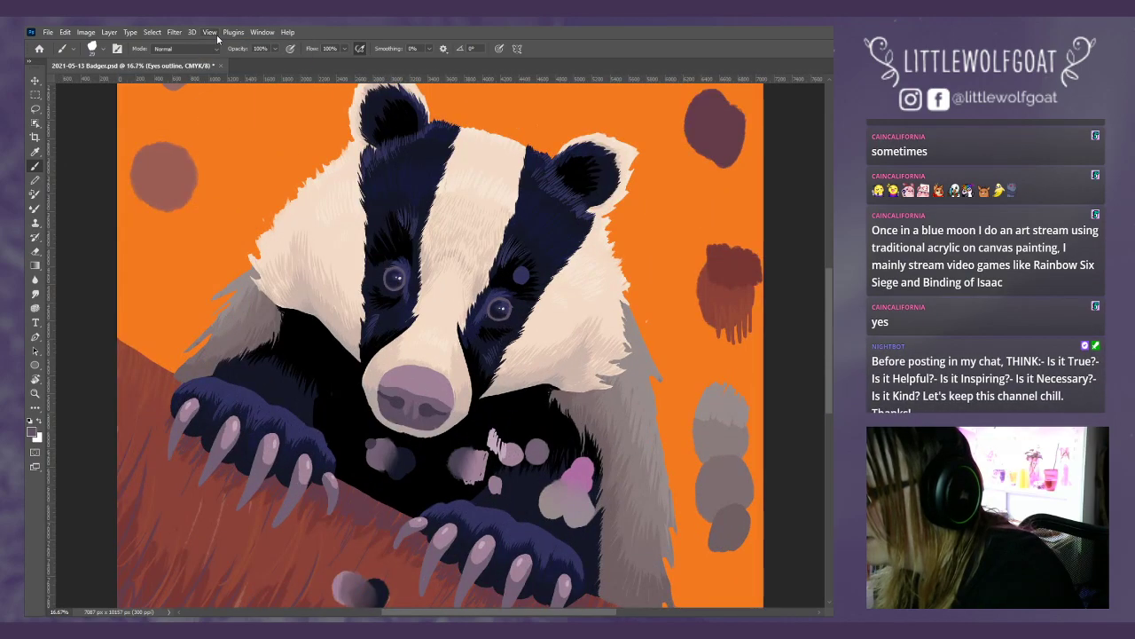
{"action": "left_click", "coordinate": [210, 33]}
{"action": "left_click", "coordinate": [223, 113]}
{"action": "left_click", "coordinate": [211, 32]}
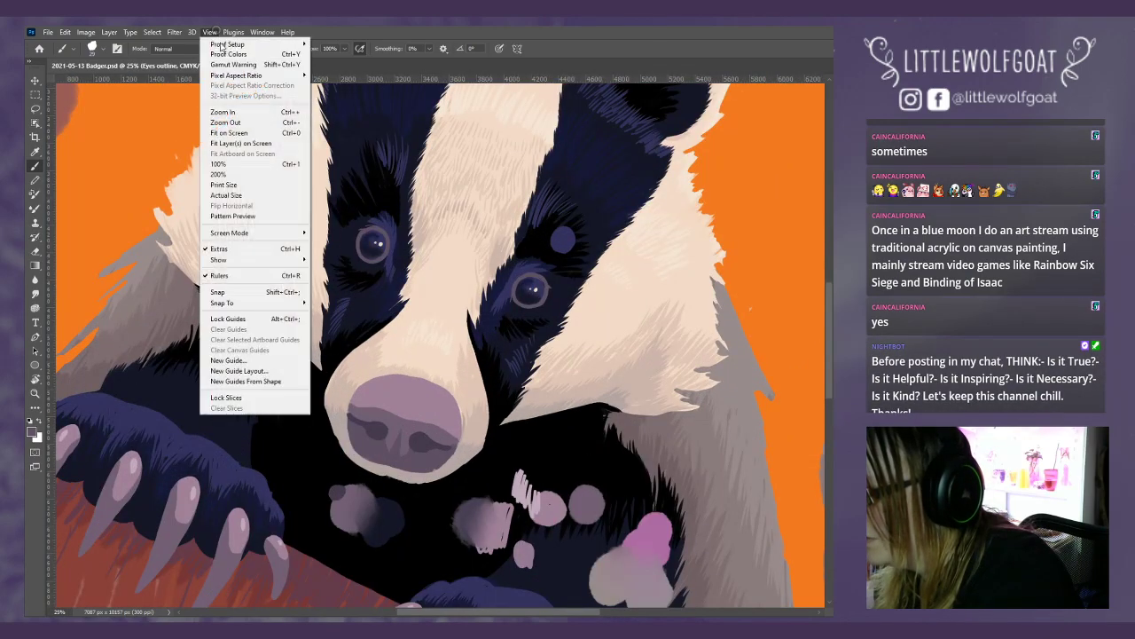
{"action": "left_click", "coordinate": [224, 112]}
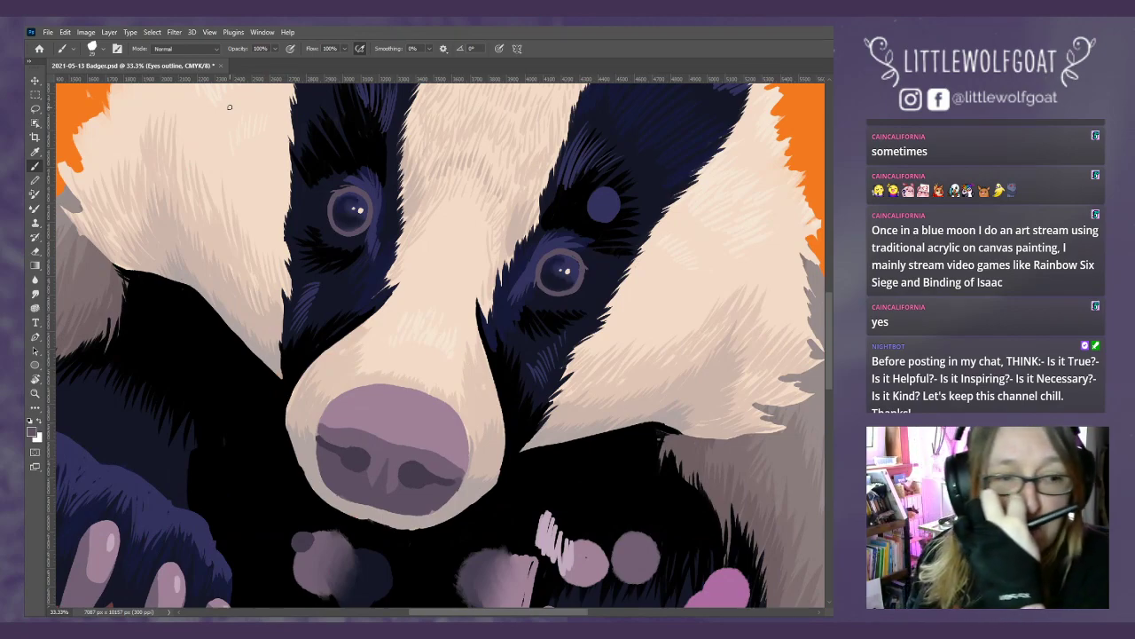